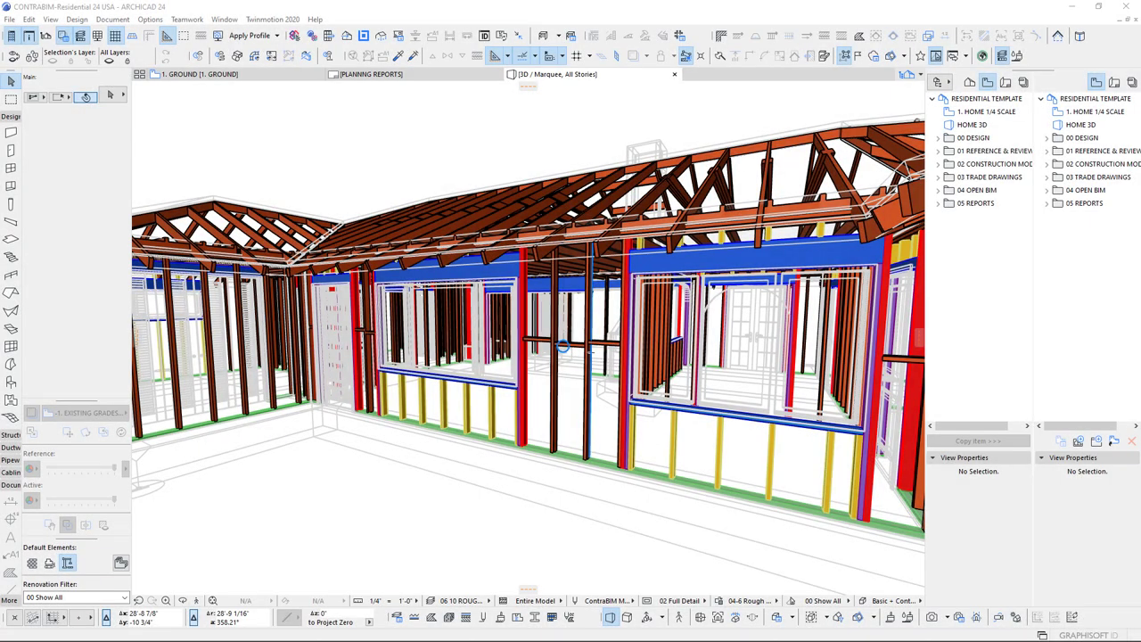
- Examine the house's roof and exterior wall framing in 3D, from the overall model down to the studs around the window openings
shift+middle_drag(553, 321, 562, 345)
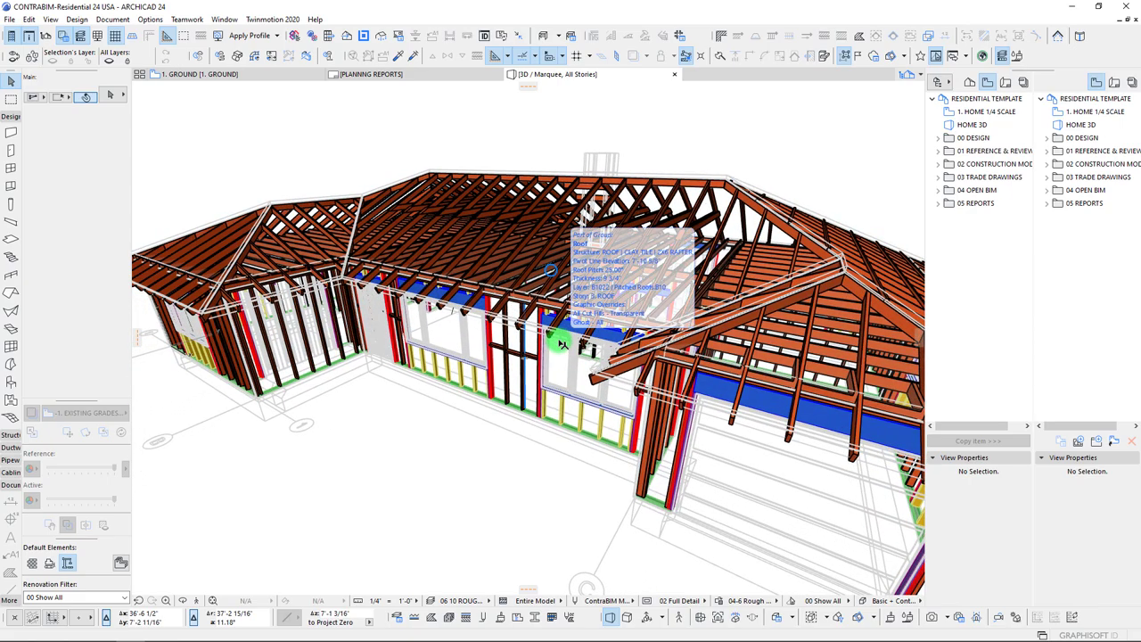
shift+middle_drag(551, 270, 542, 219)
key(Up)
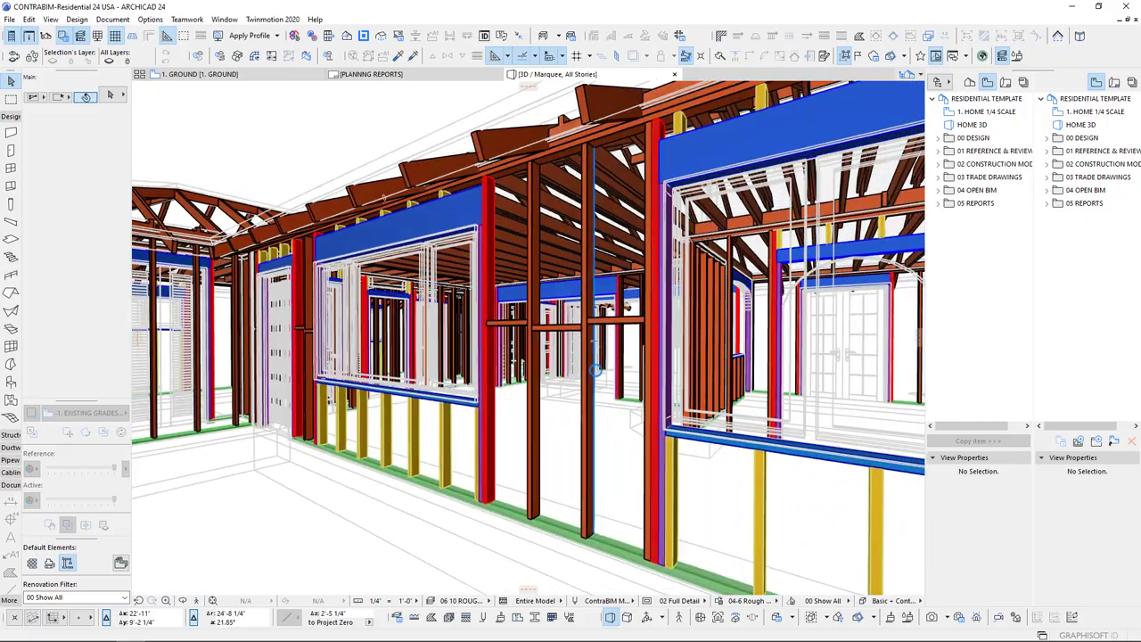
key(Right)
shift+middle_drag(357, 356, 69, 362)
shift+middle_drag(758, 308, 838, 399)
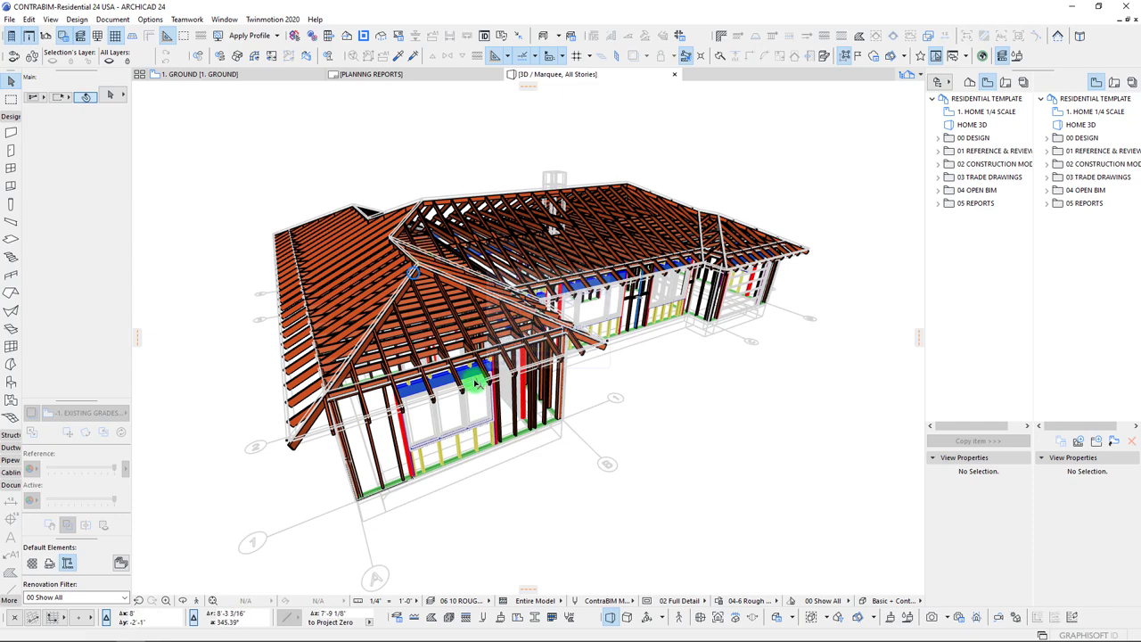
shift+middle_drag(569, 474, 604, 408)
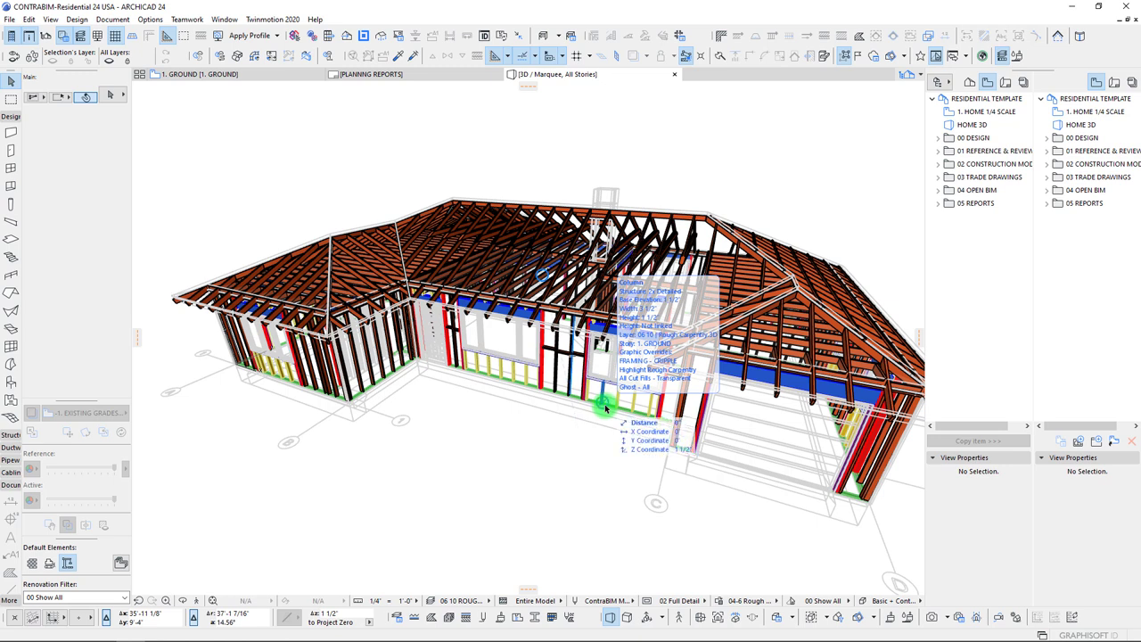
shift+middle_drag(543, 467, 546, 473)
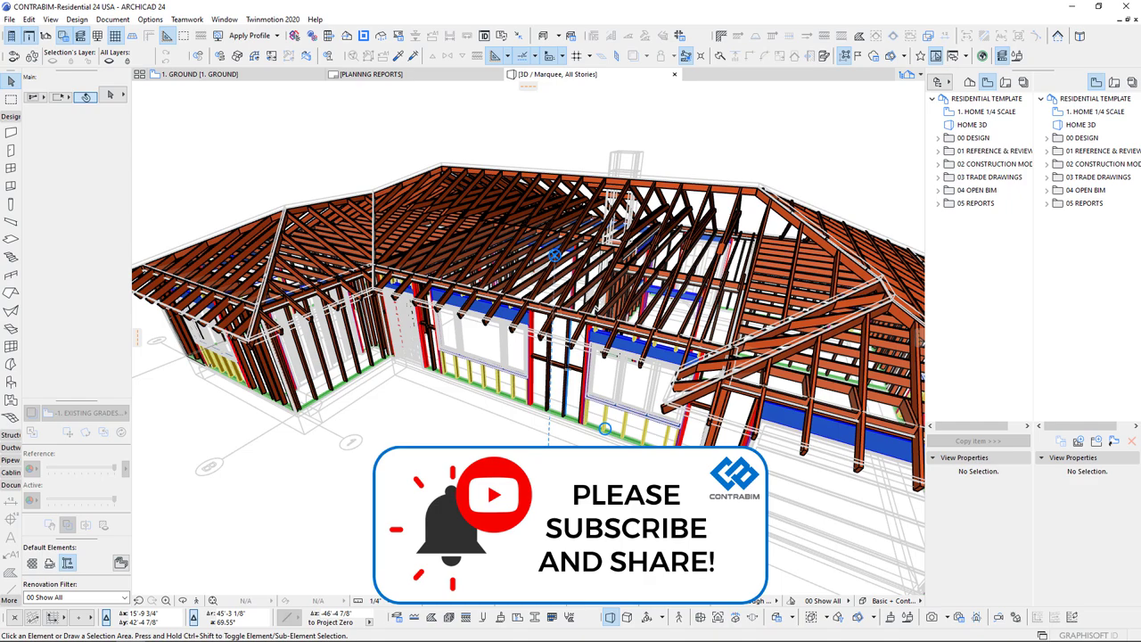
shift+middle_drag(491, 428, 529, 411)
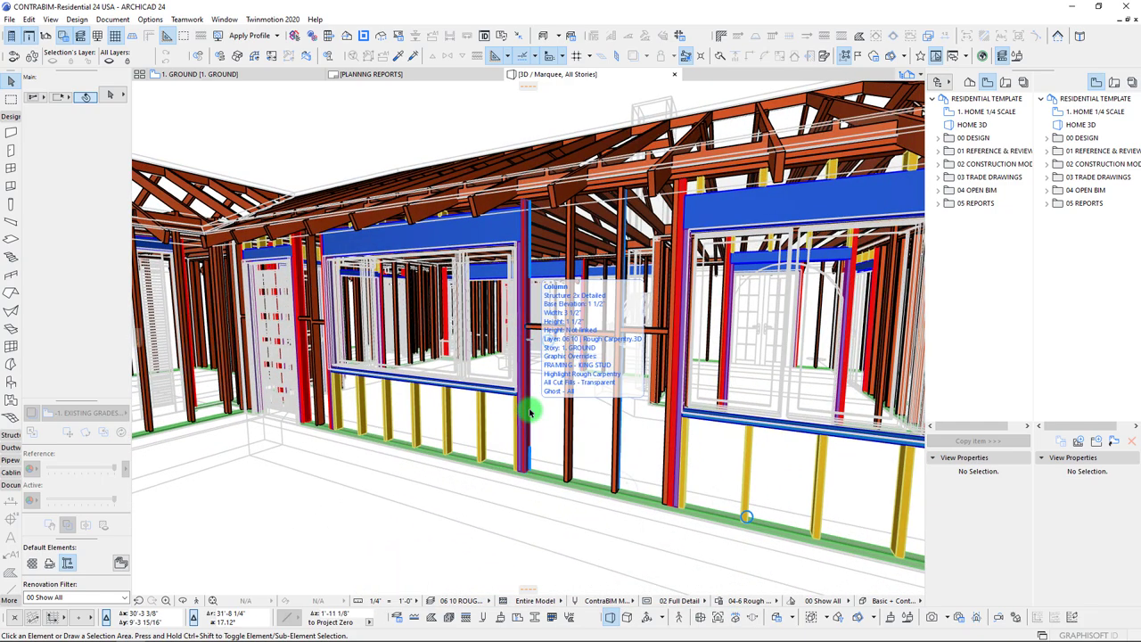
middle_drag(446, 519, 447, 511)
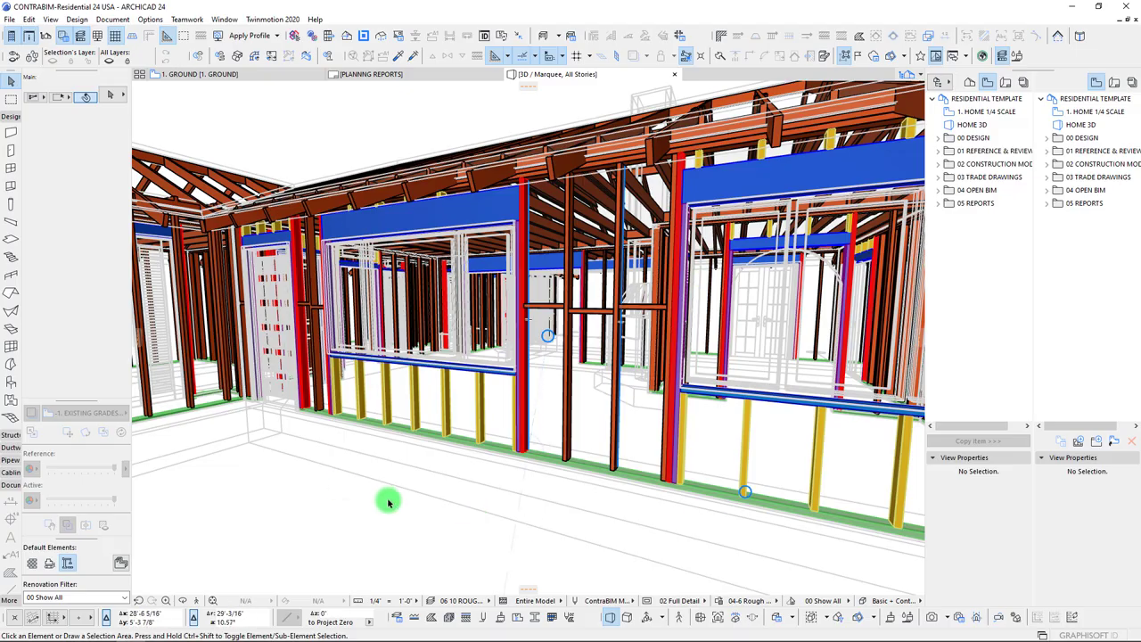
scroll(390, 498, down, 6)
shift+middle_drag(391, 499, 312, 346)
mouse_move(283, 278)
shift+middle_down()
mouse_move(273, 224)
mouse_move(268, 293)
mouse_move(278, 303)
shift+middle_up()
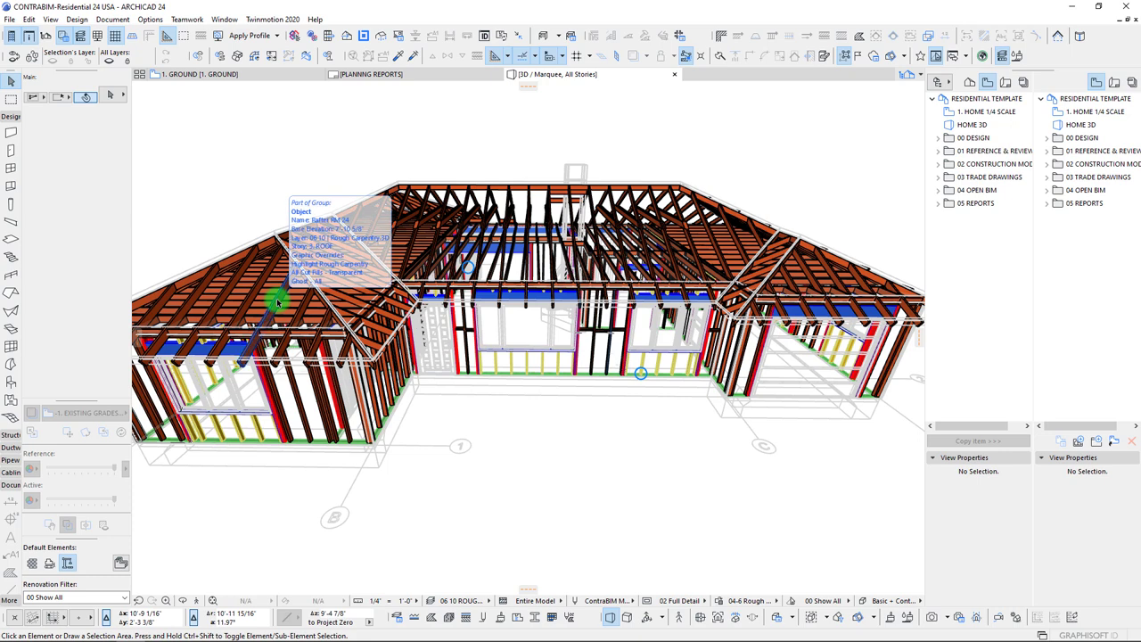
mouse_move(279, 303)
shift+middle_down()
mouse_move(400, 446)
mouse_move(739, 387)
mouse_move(618, 392)
mouse_move(626, 401)
mouse_move(204, 247)
mouse_move(497, 288)
mouse_move(528, 166)
mouse_move(555, 293)
mouse_move(576, 280)
mouse_move(556, 321)
mouse_move(563, 241)
mouse_move(507, 476)
mouse_move(571, 499)
mouse_move(496, 474)
mouse_move(373, 469)
mouse_move(558, 383)
mouse_move(543, 324)
mouse_move(615, 361)
mouse_move(683, 318)
mouse_move(580, 326)
mouse_move(586, 339)
shift+middle_up()
scroll(585, 339, up, 10)
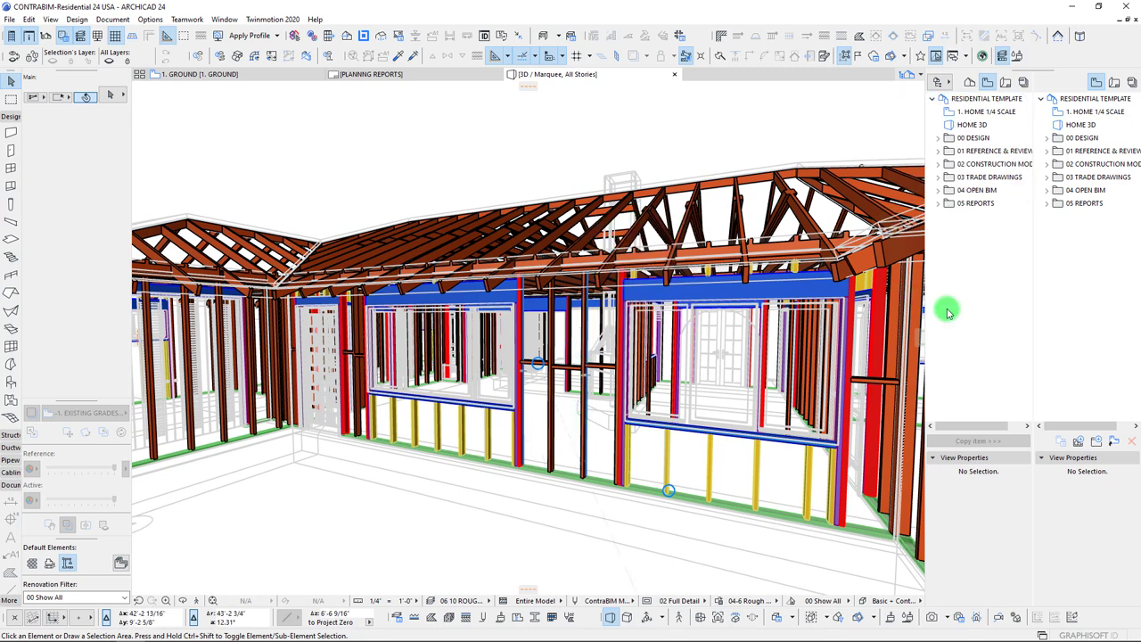
- Collapse the View Properties section beneath both view map trees
click(935, 458)
click(1041, 458)
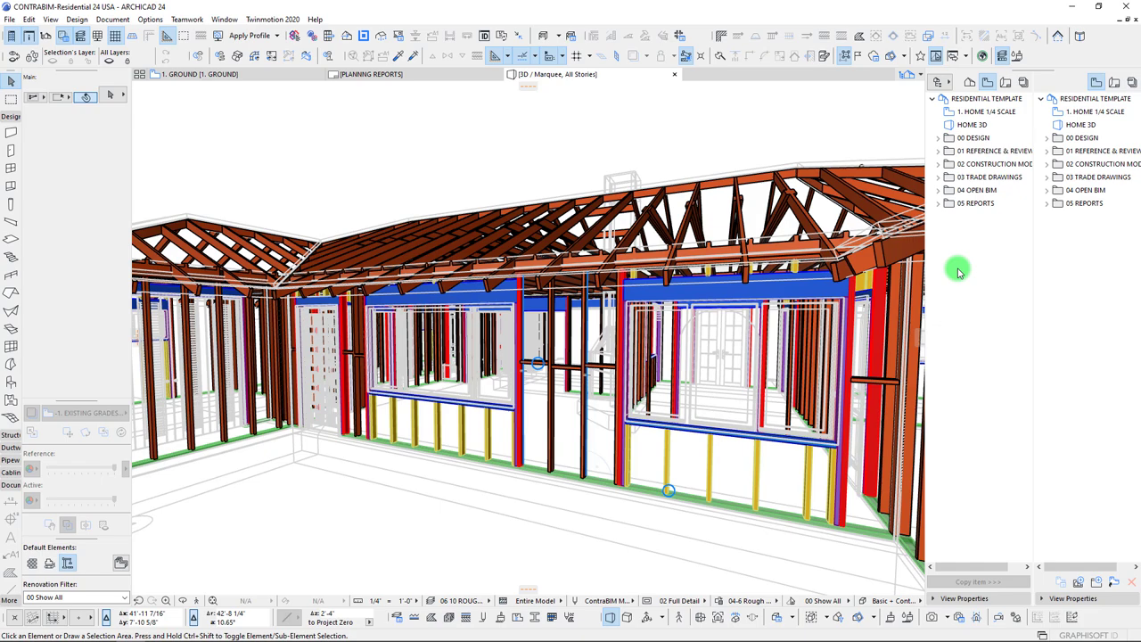
shift+middle_drag(571, 322, 551, 301)
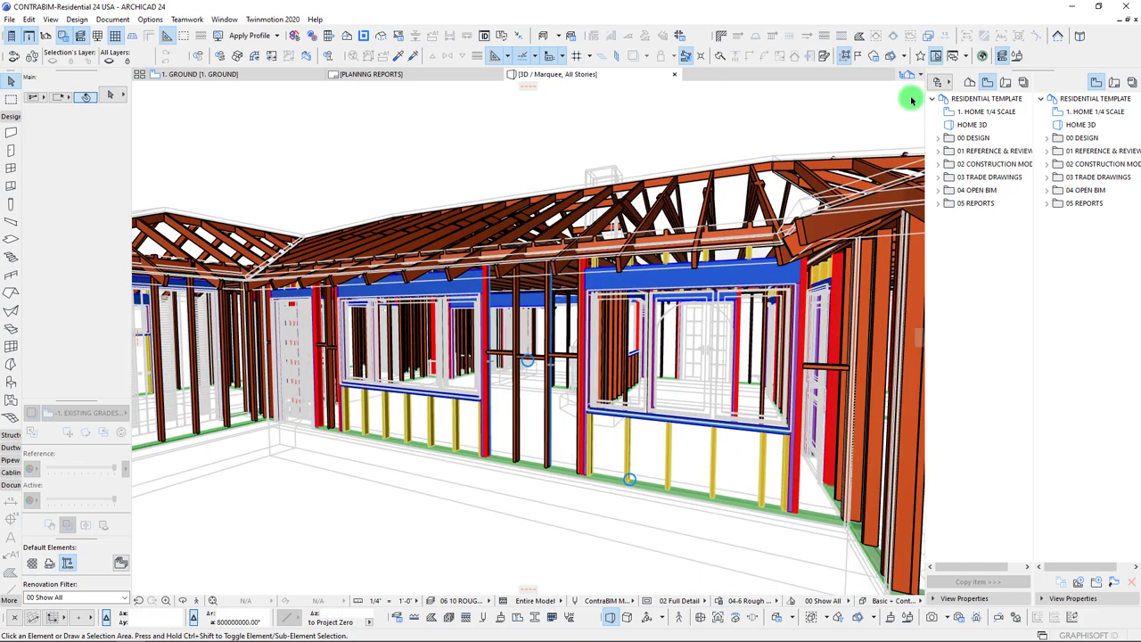
- Review the A | ARCHITECTURAL and S | STRUCTURAL subfolders of the 00 DESIGN view folder, leaving the folder collapsed
click(938, 138)
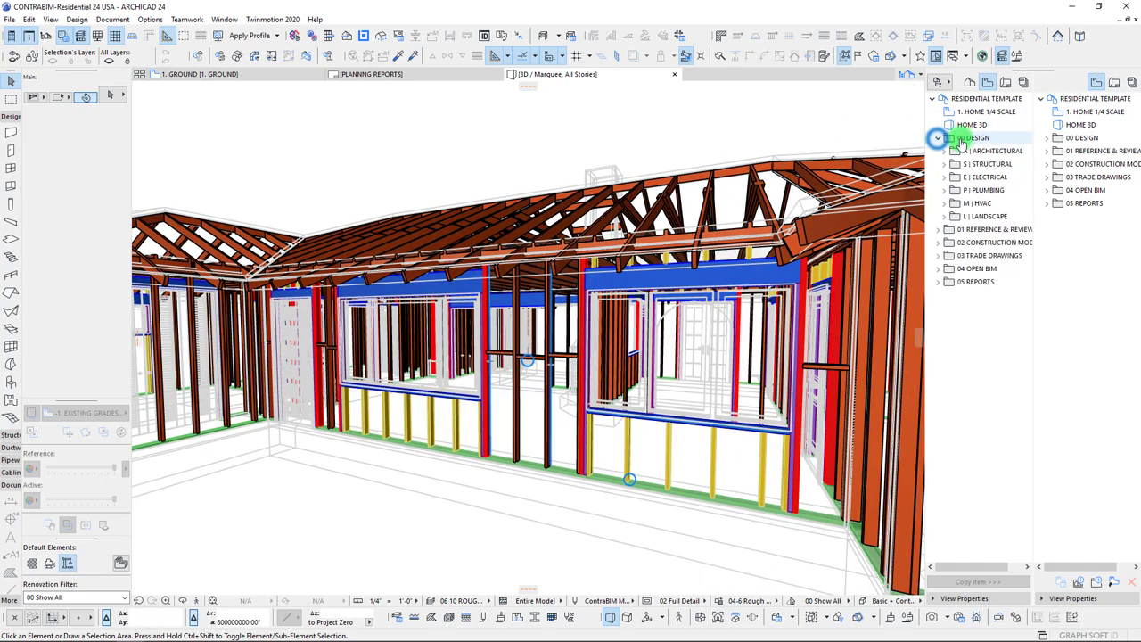
click(944, 151)
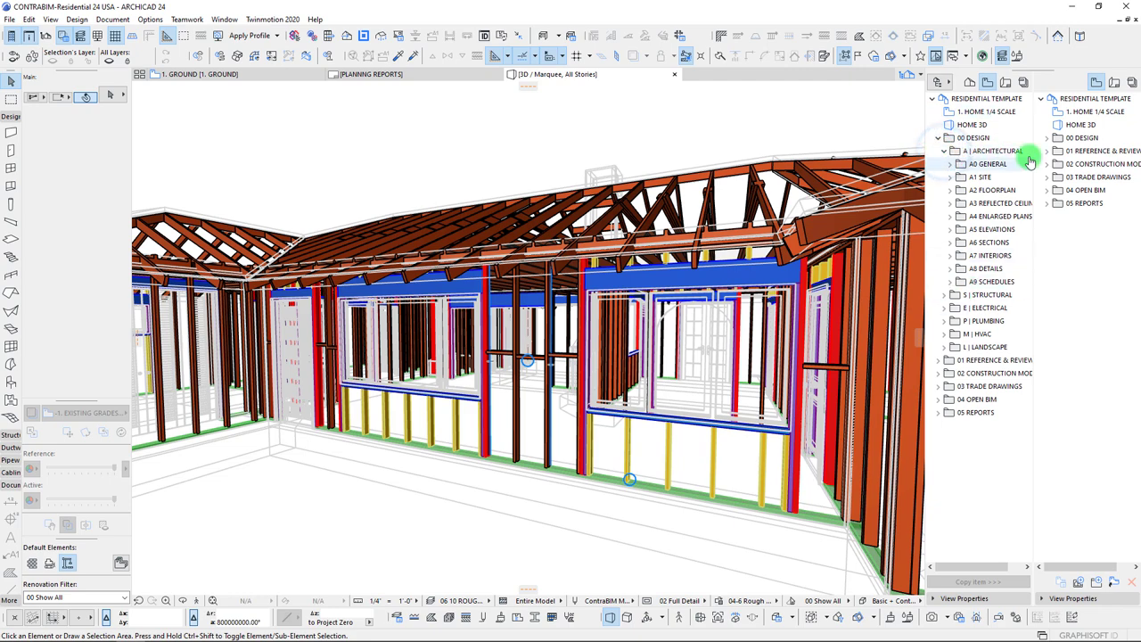
shift+middle_drag(693, 281, 673, 234)
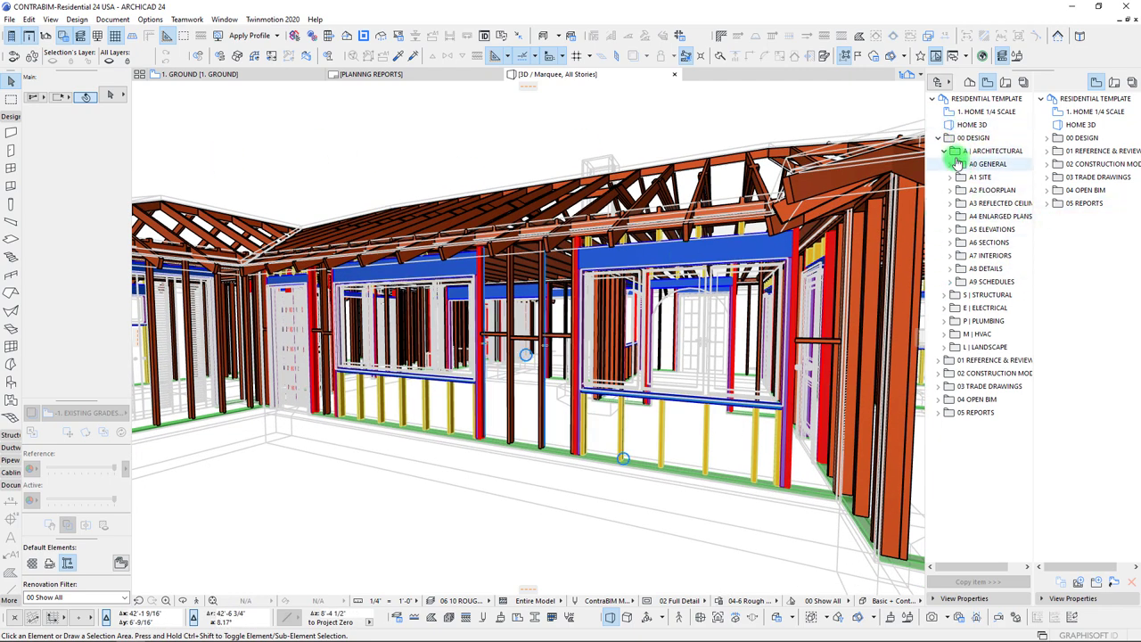
click(979, 152)
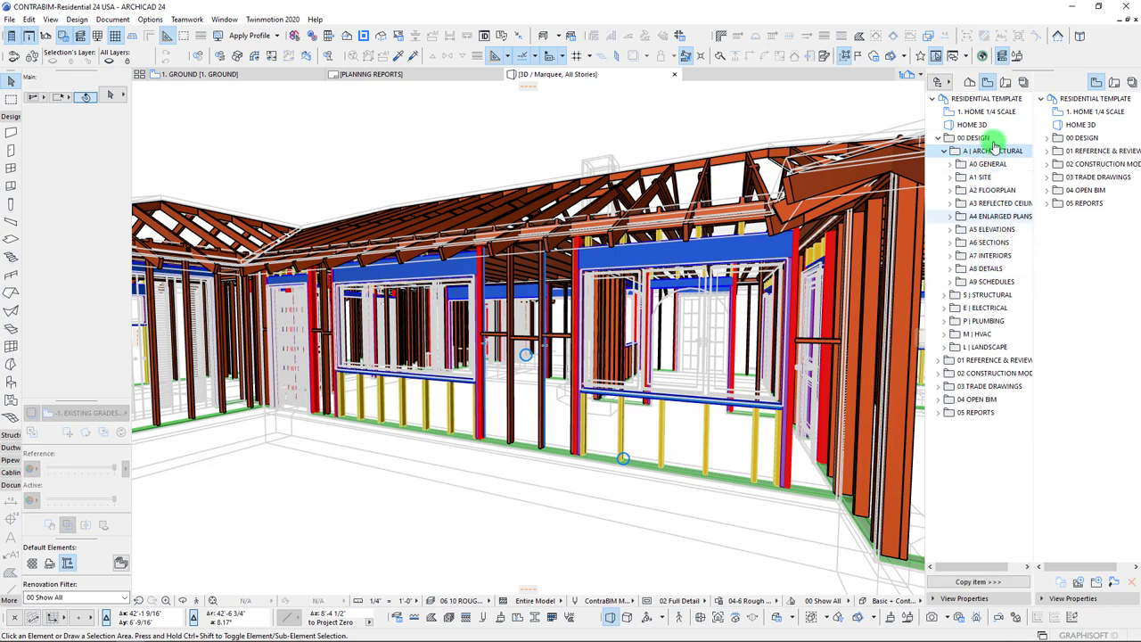
click(944, 151)
click(945, 166)
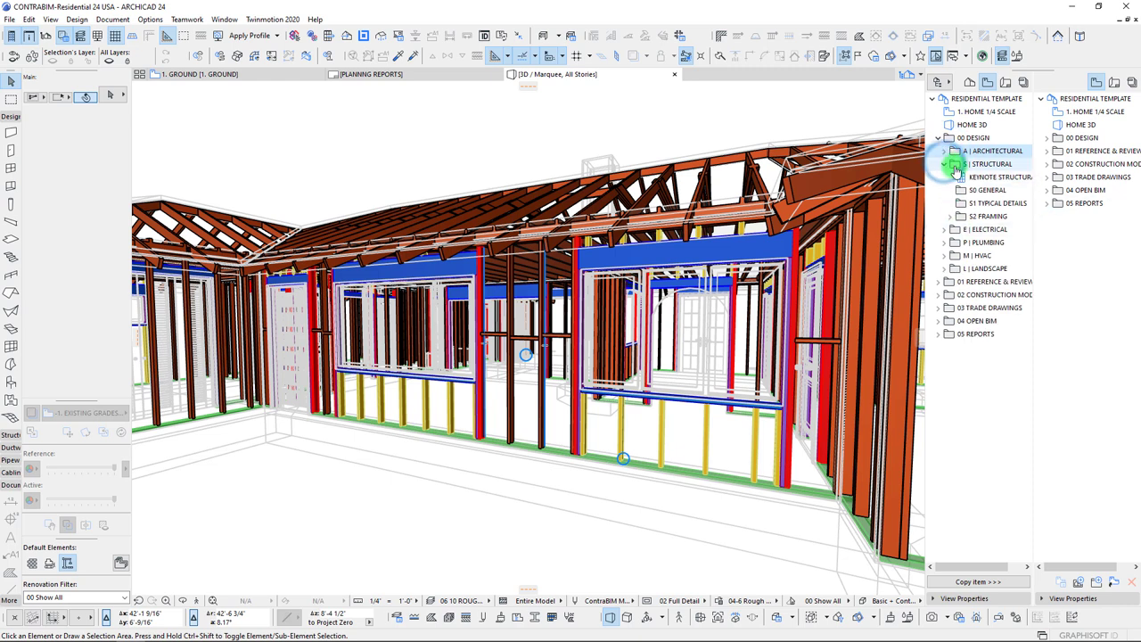
click(944, 166)
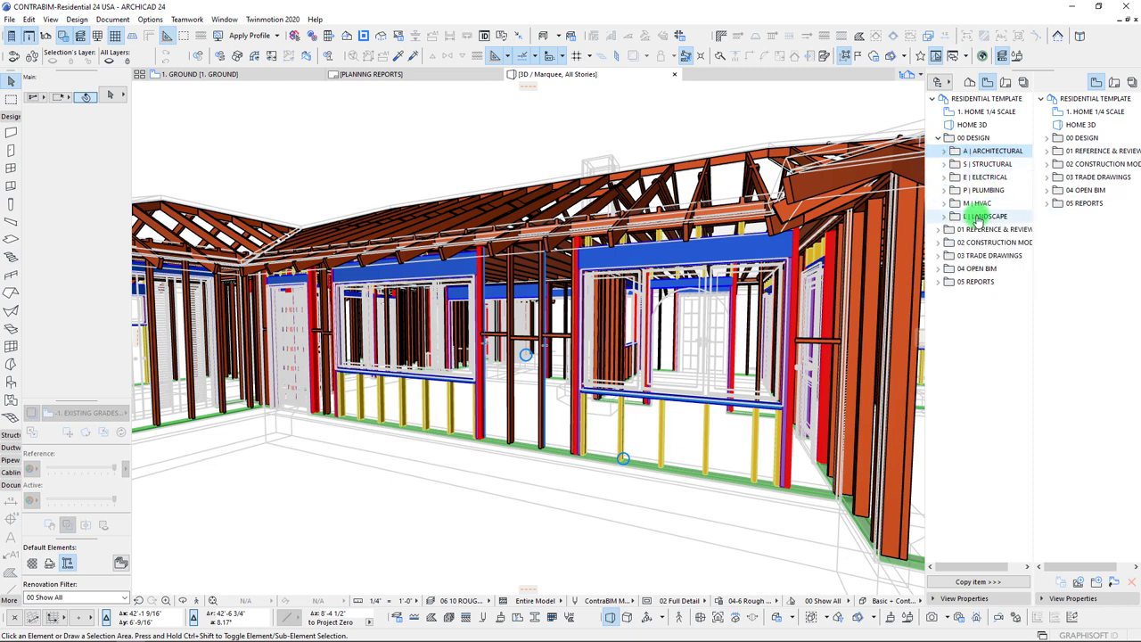
click(946, 139)
- Widen the view map trees and review the discipline subfolders of 01 REFERENCE & REVIEW
drag(927, 157, 906, 160)
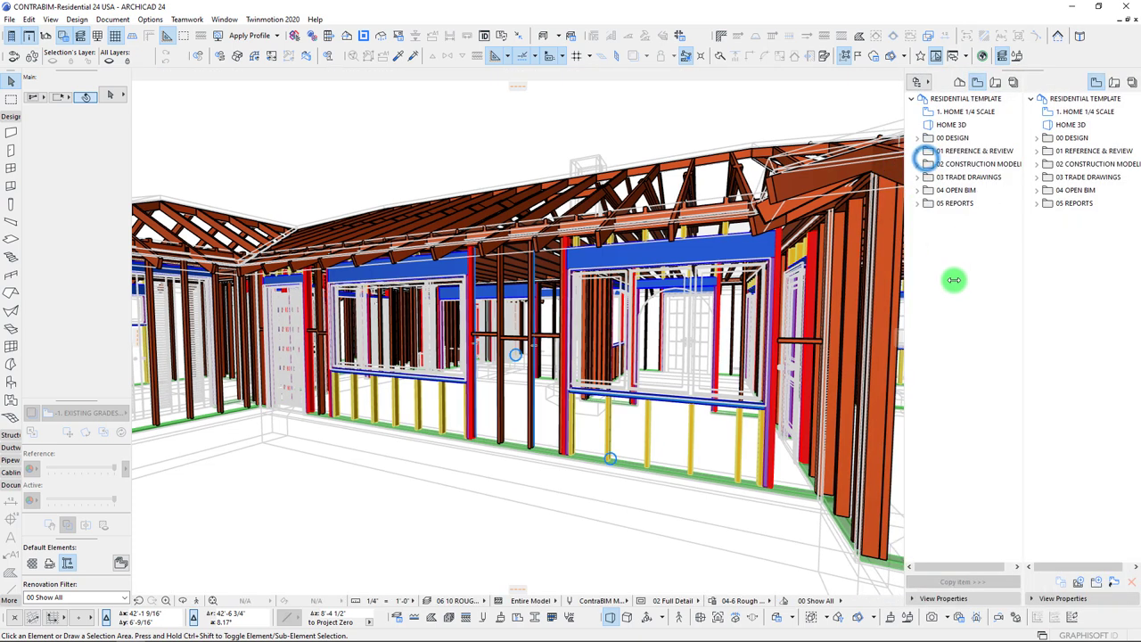
click(948, 151)
click(917, 151)
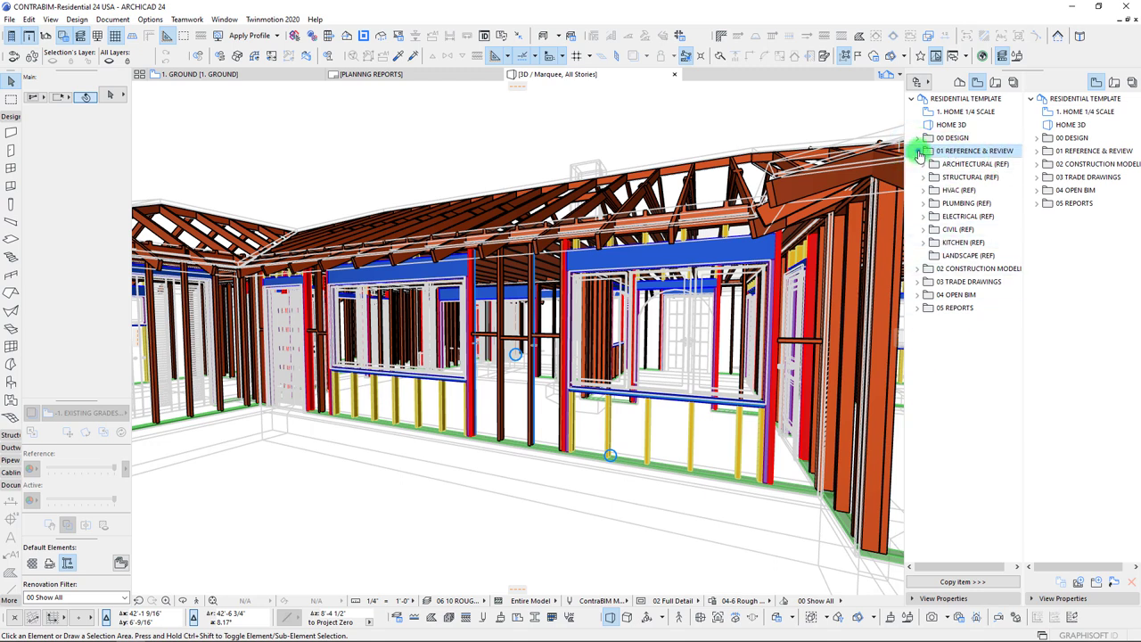
click(918, 151)
- Review the 02 CONSTRUCTION MODELING folder, including B | SHELL and the contents of D | SERVICES, leaving it collapsed
click(947, 166)
click(917, 165)
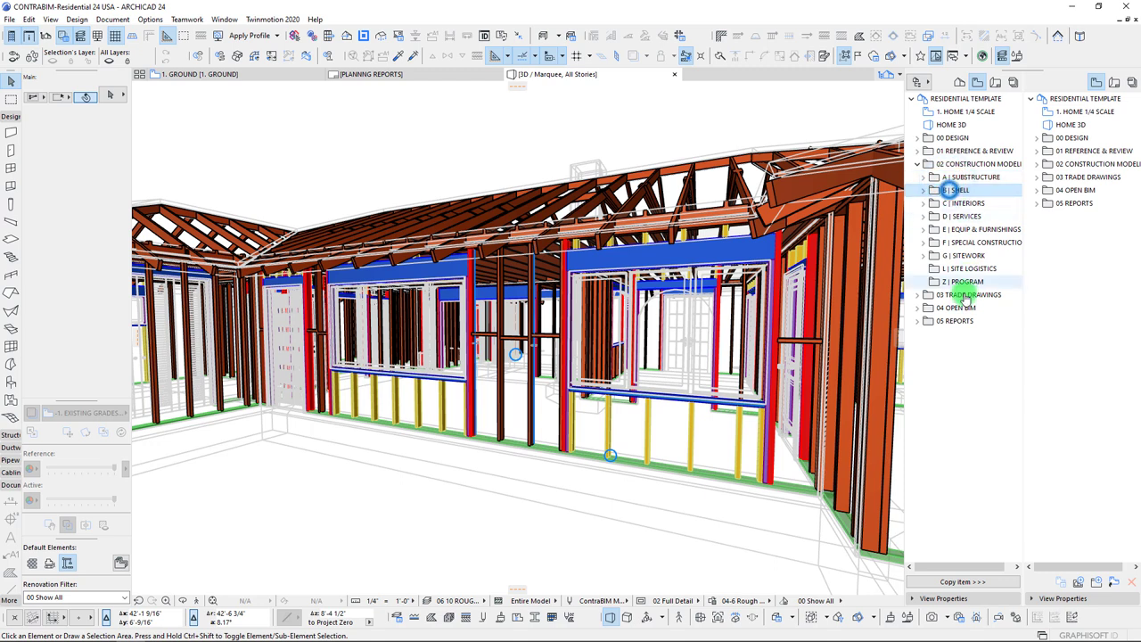
click(950, 192)
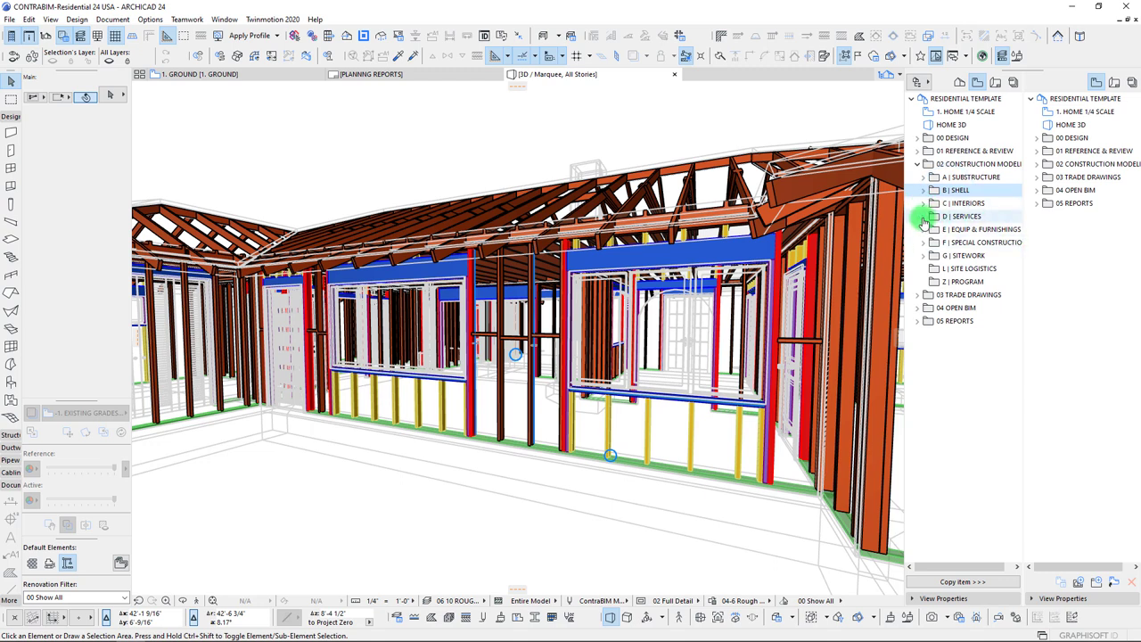
click(923, 216)
click(929, 256)
click(930, 269)
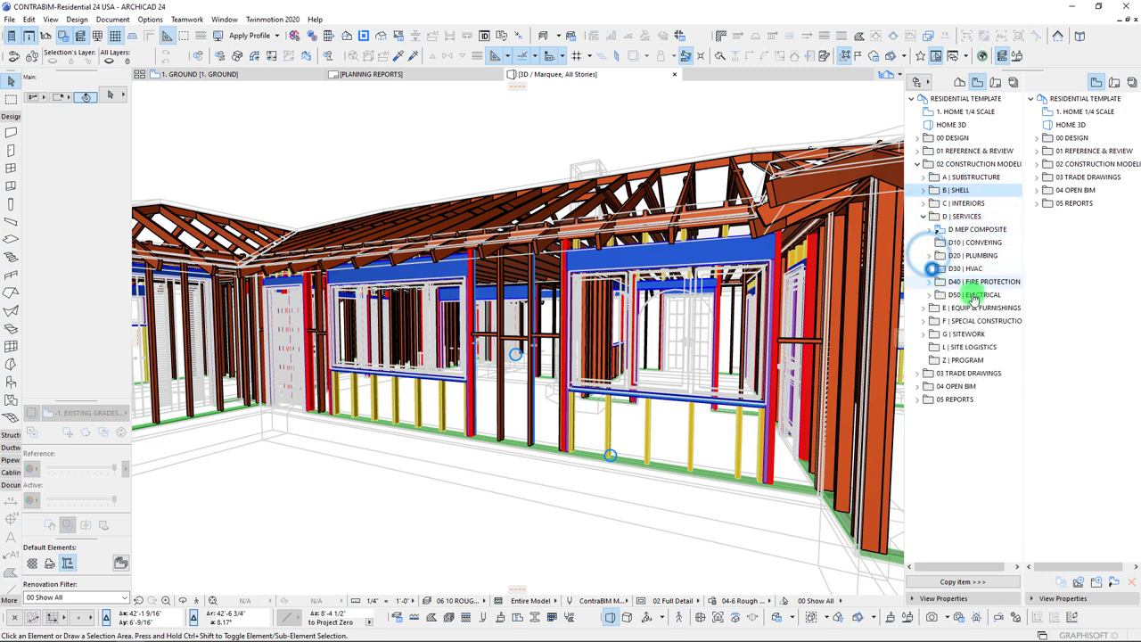
click(924, 216)
click(923, 256)
click(923, 256)
click(920, 168)
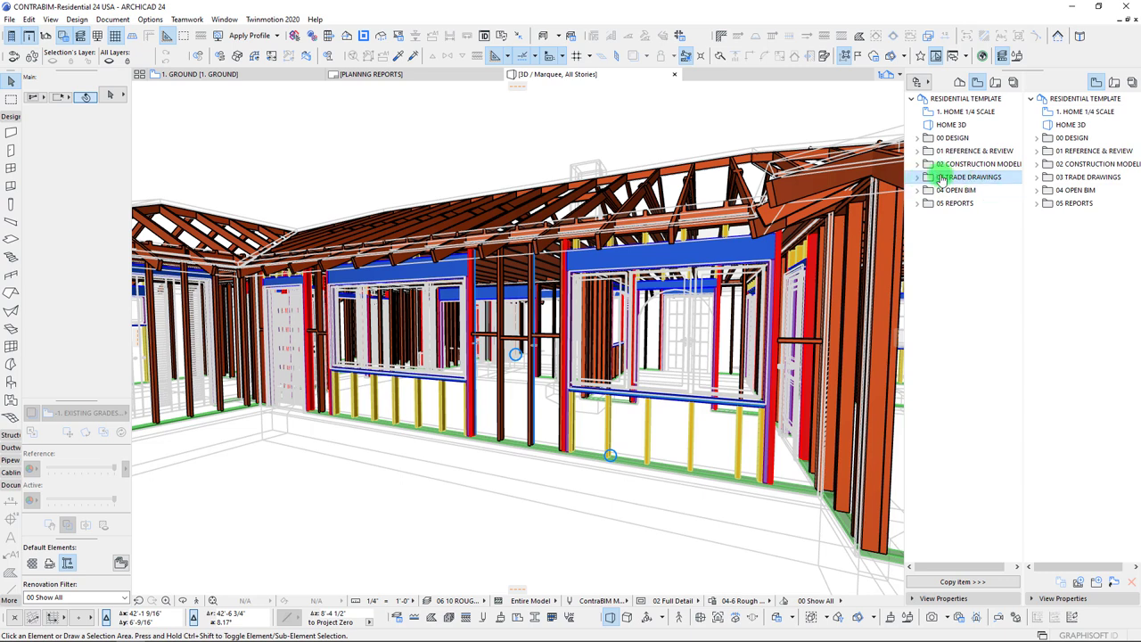
- Open the 1. GROUND view from 06 10 ROUGH CARPENTRY under 03 TRADE DRAWINGS, 06 | WOOD & PLASTICS, with View Properties expanded
click(918, 177)
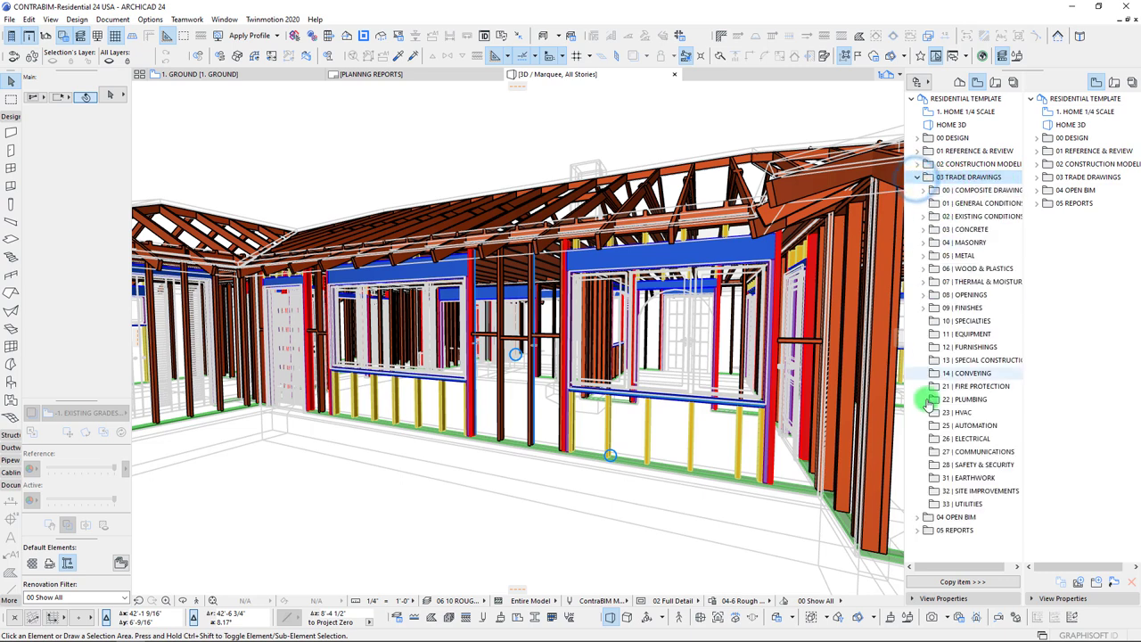
click(924, 269)
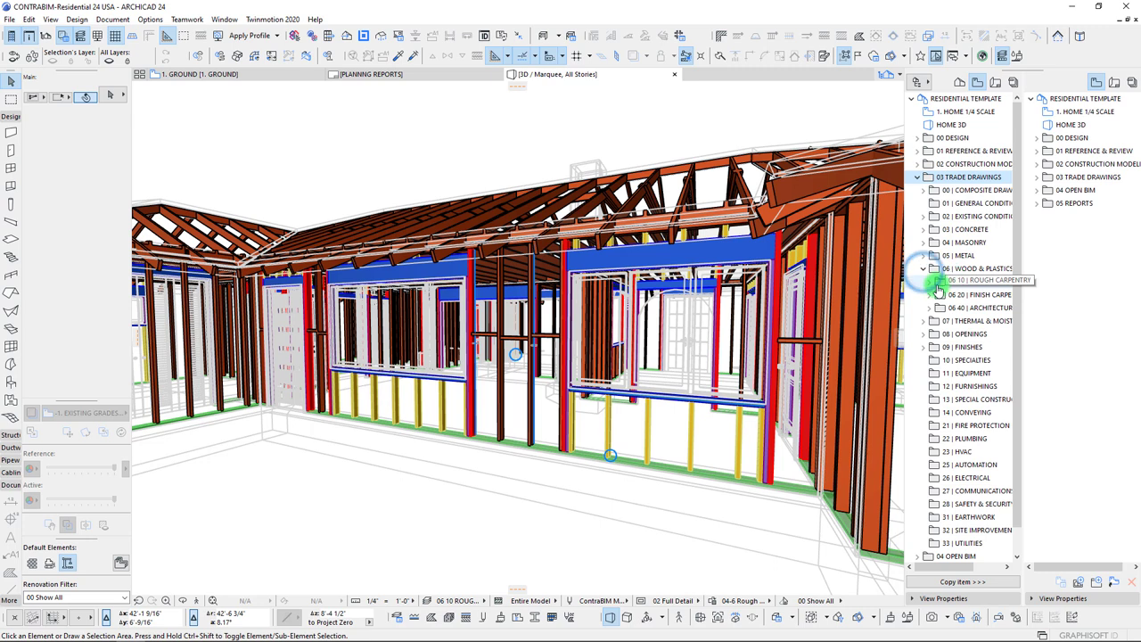
click(931, 282)
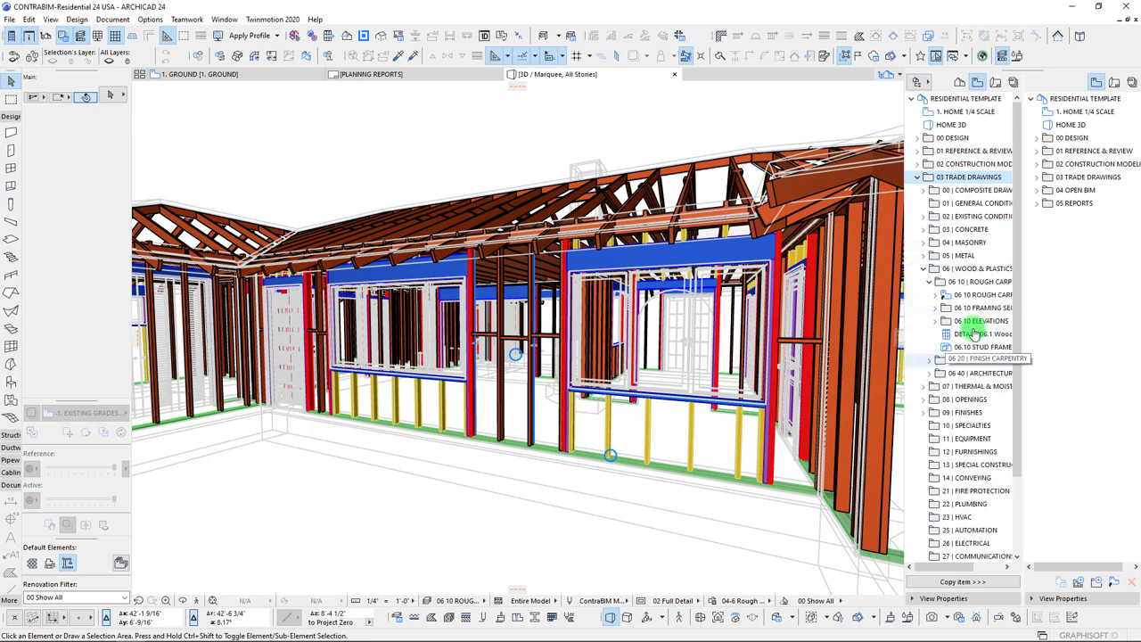
click(918, 598)
click(936, 295)
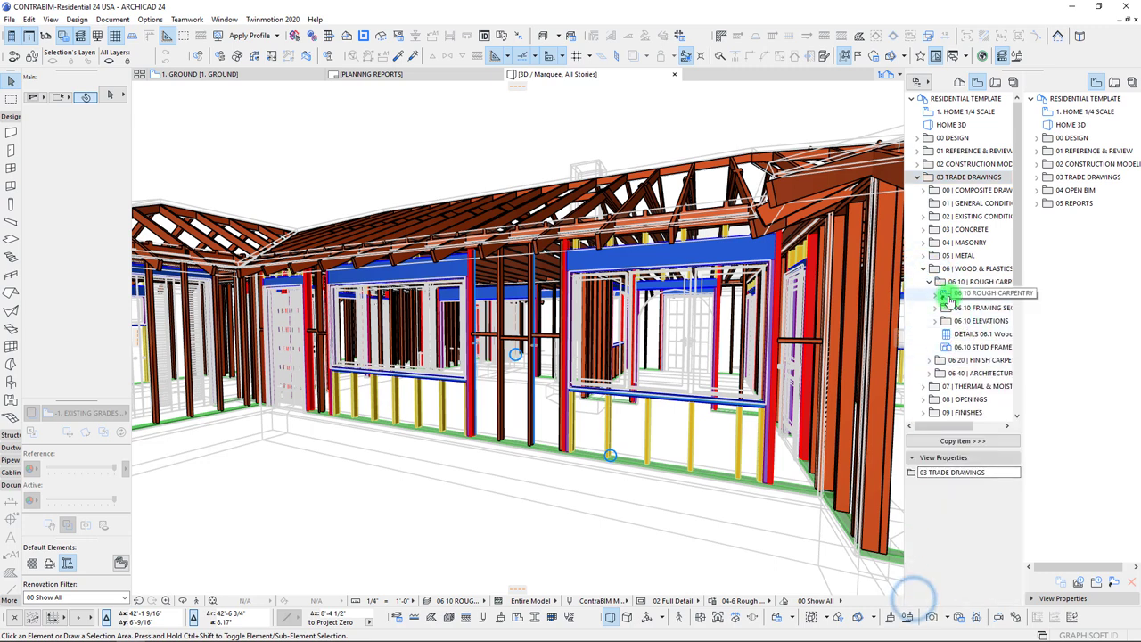
double_click(977, 333)
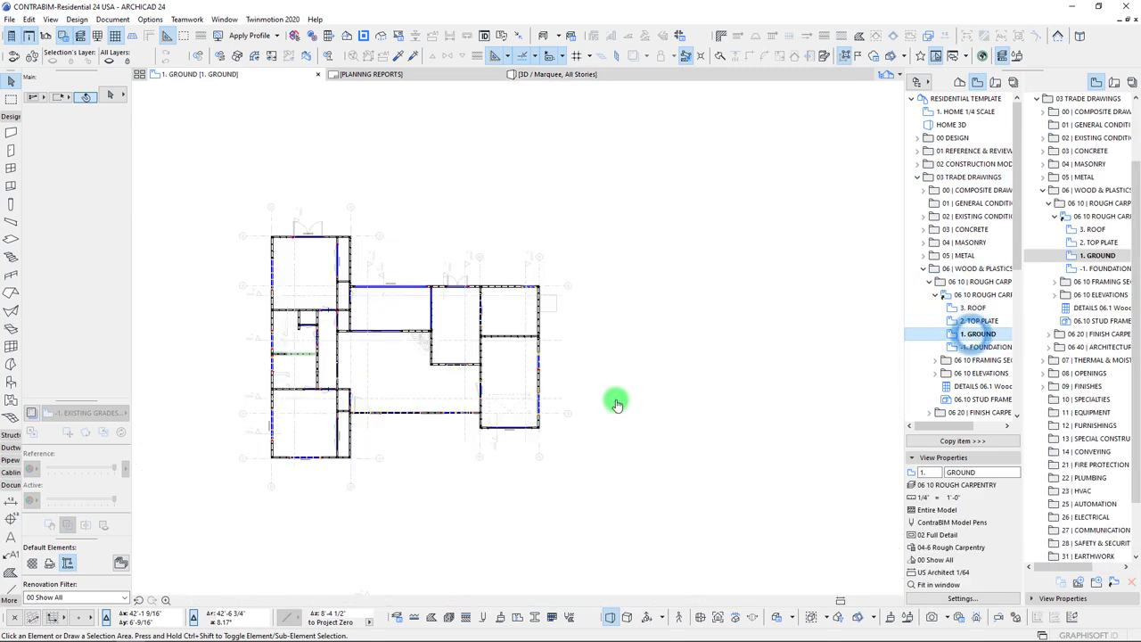
- Examine the studs and wall corner beside the 4X10 header on the ground floor framing plan
key(Escape)
scroll(379, 397, up, 4)
middle_drag(378, 397, 456, 418)
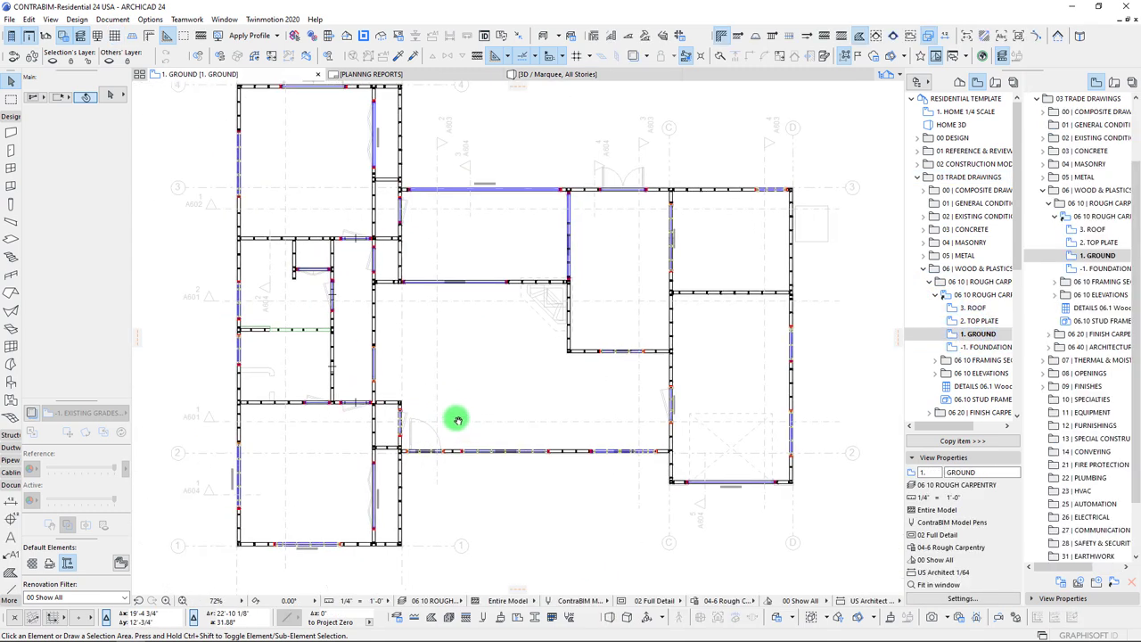
scroll(508, 379, down, 1)
scroll(660, 353, up, 7)
scroll(637, 379, up, 5)
scroll(707, 423, up, 3)
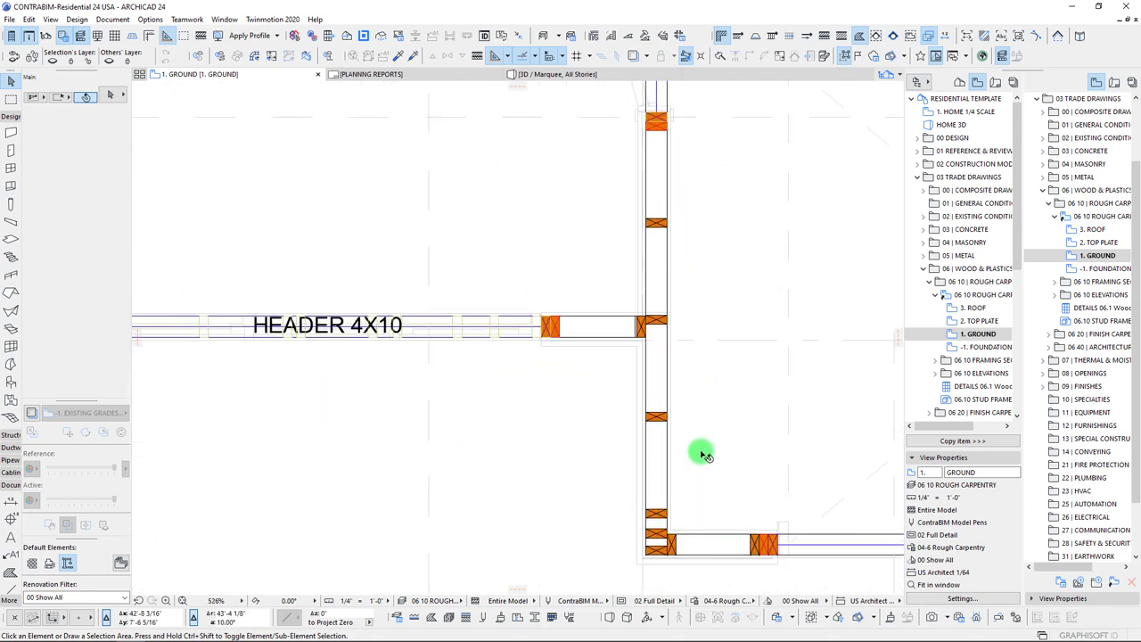
- Select the cloned 06 10 ROUGH CARPENTRY folder and widen the view map trees enough to read its full names
click(972, 295)
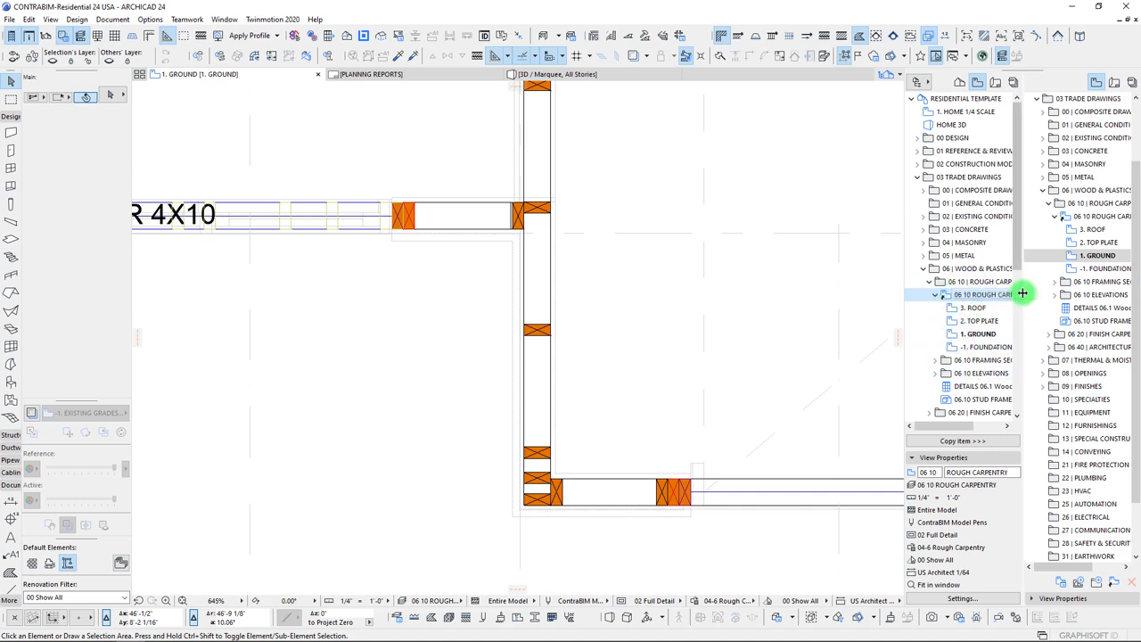
drag(905, 297, 857, 303)
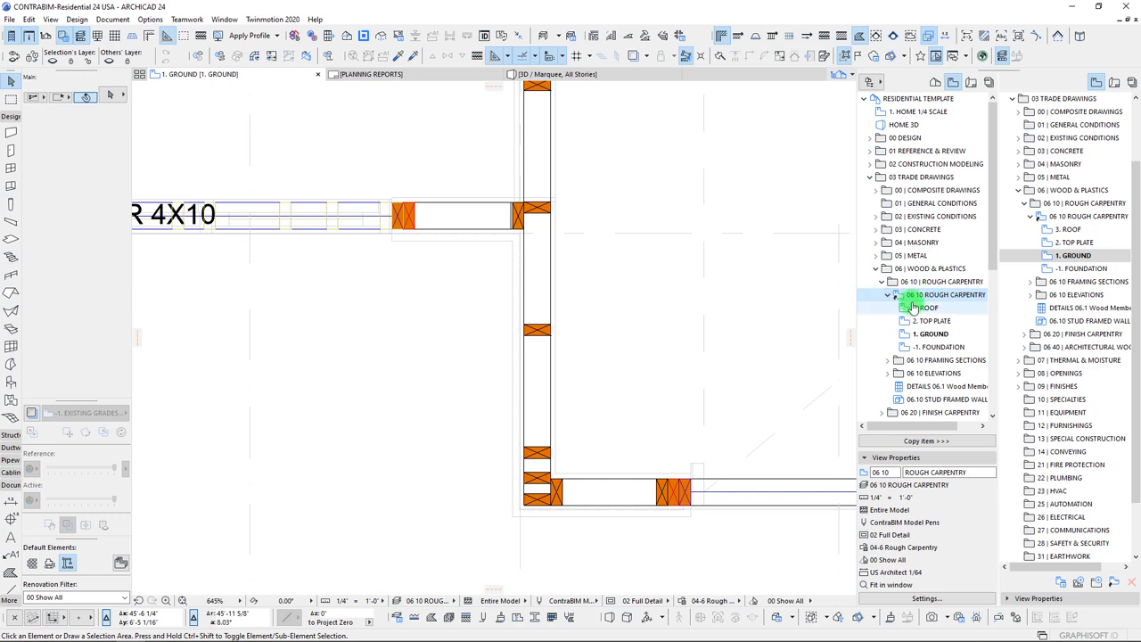
- Check the layers of the 2x4 corner stud and the exterior stucco wall, and select the 02 CONSTRUCTION MODELING folder
middle_drag(573, 408, 572, 409)
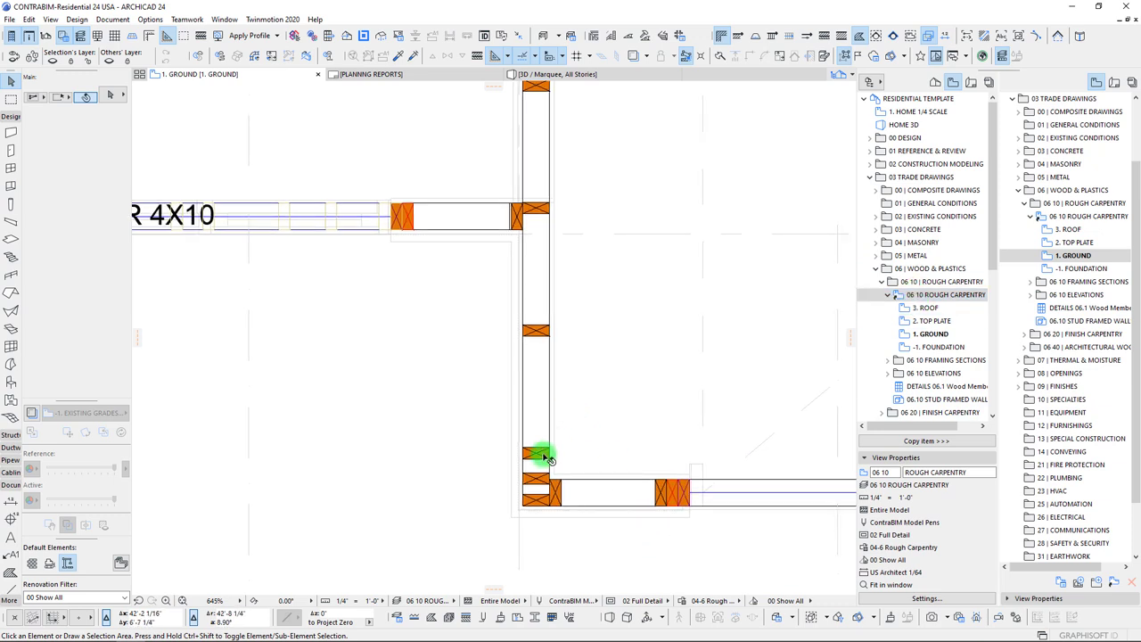
click(89, 133)
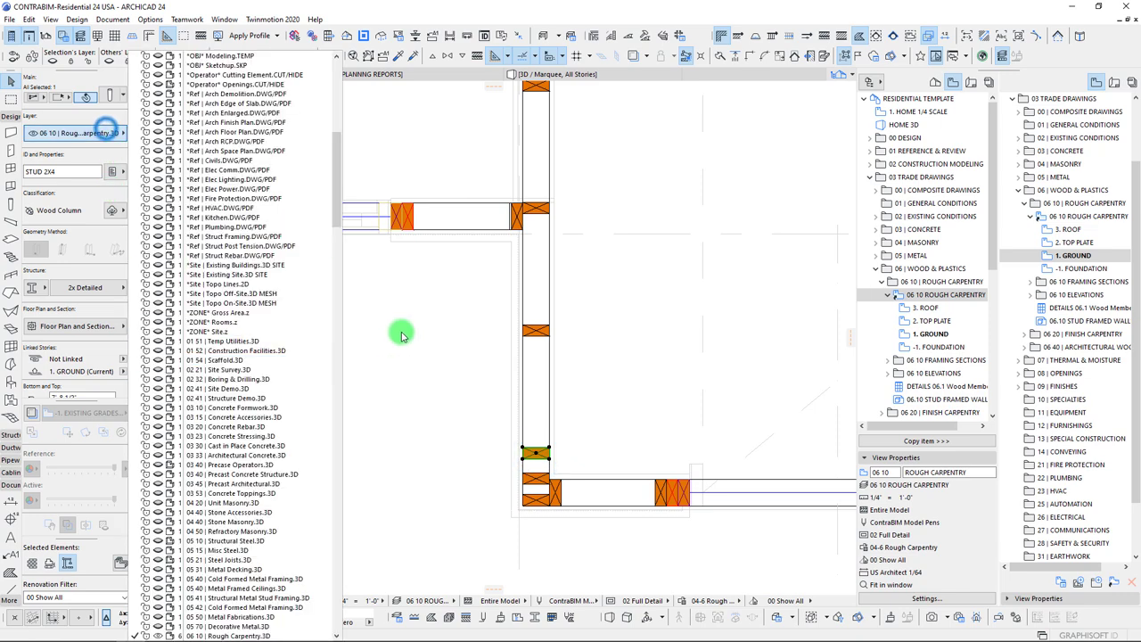
drag(339, 211, 316, 280)
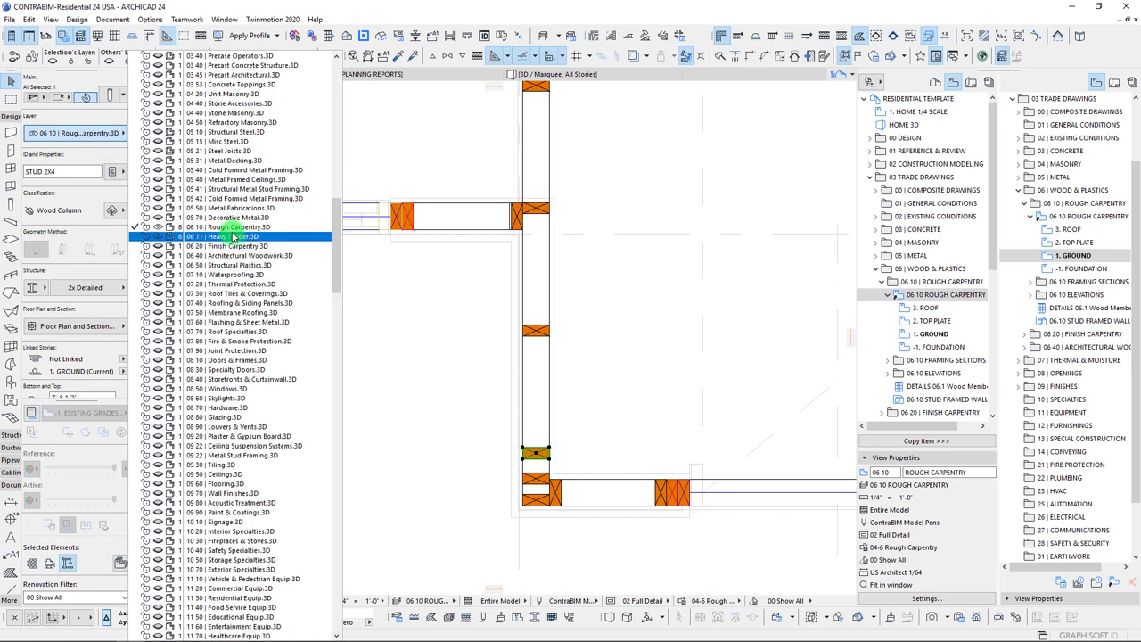
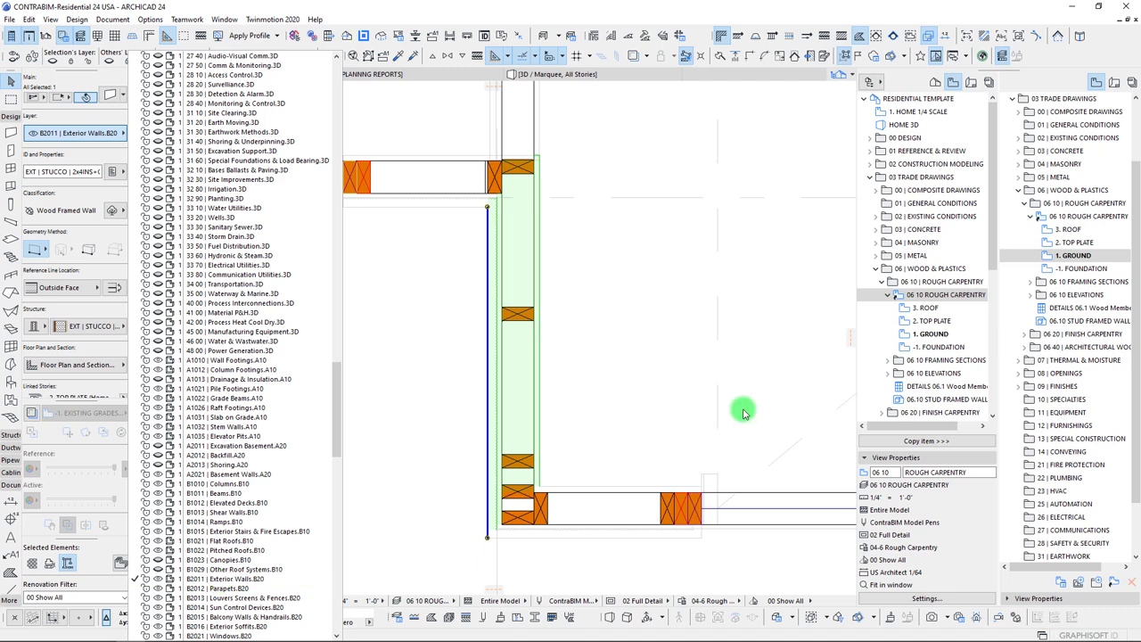
click(733, 306)
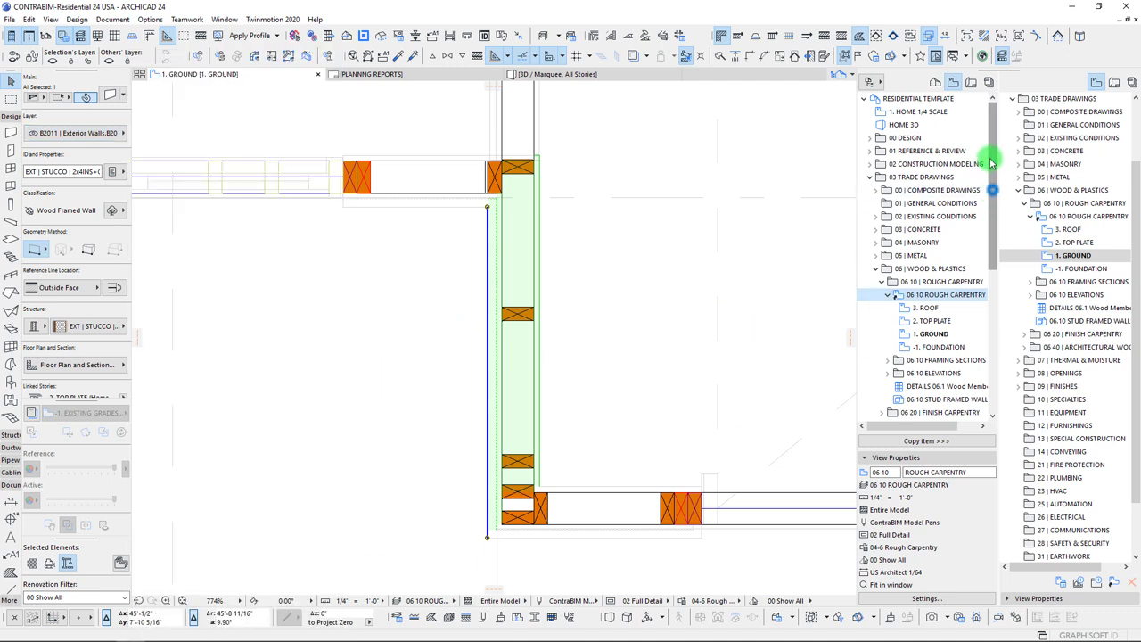
click(904, 165)
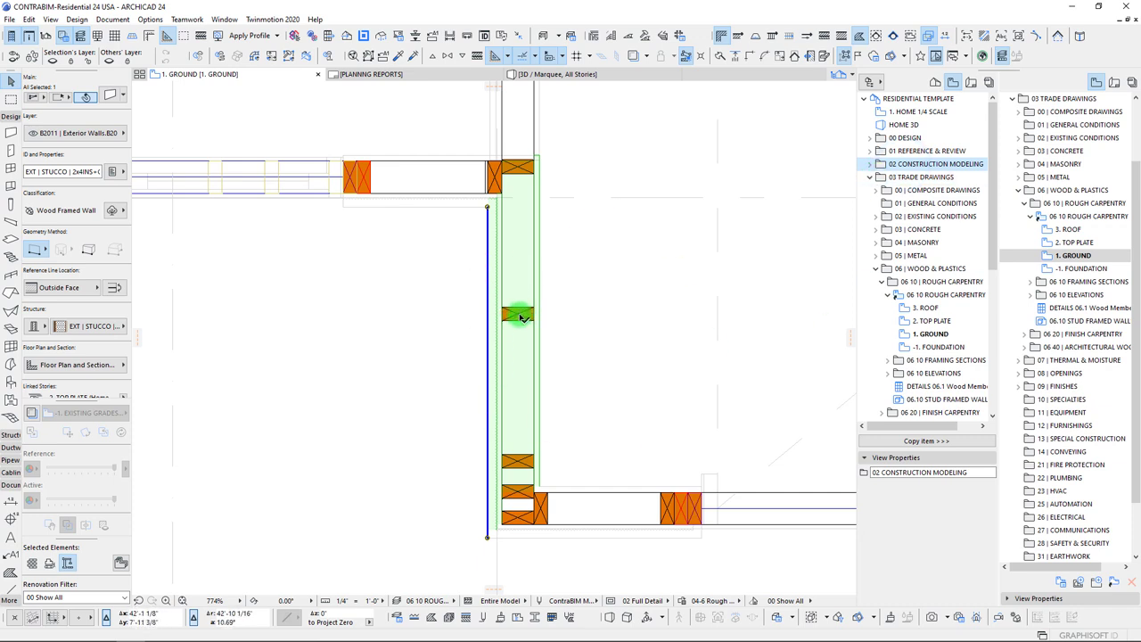
- Review the layer assignment of the 2x4 stud midway along the vertical wall, leaving nothing selected
click(520, 317)
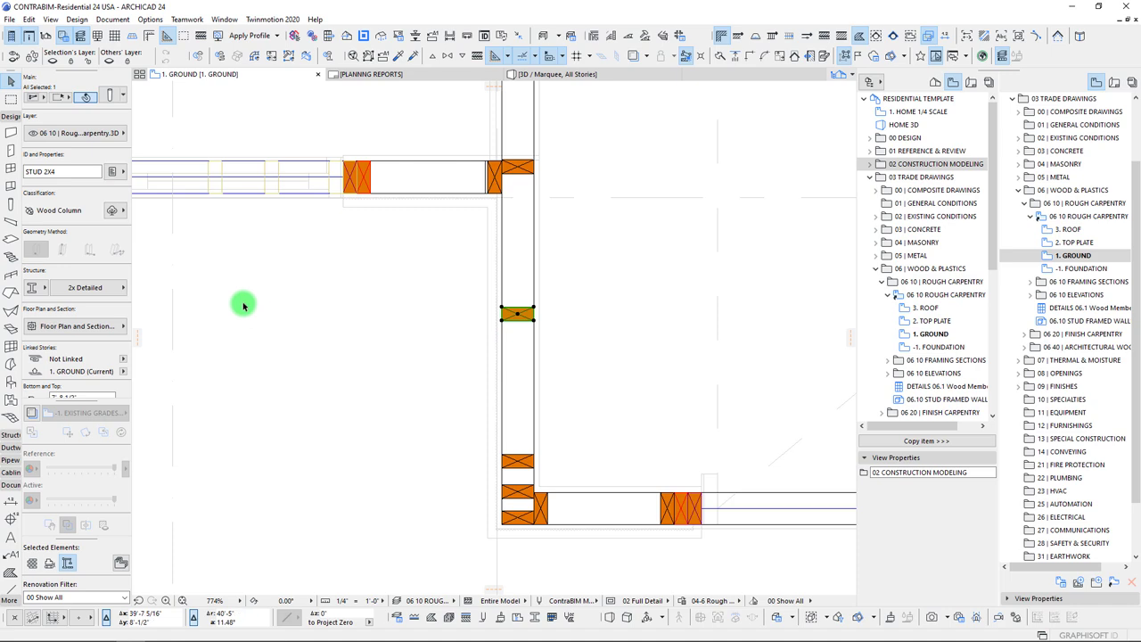
click(89, 133)
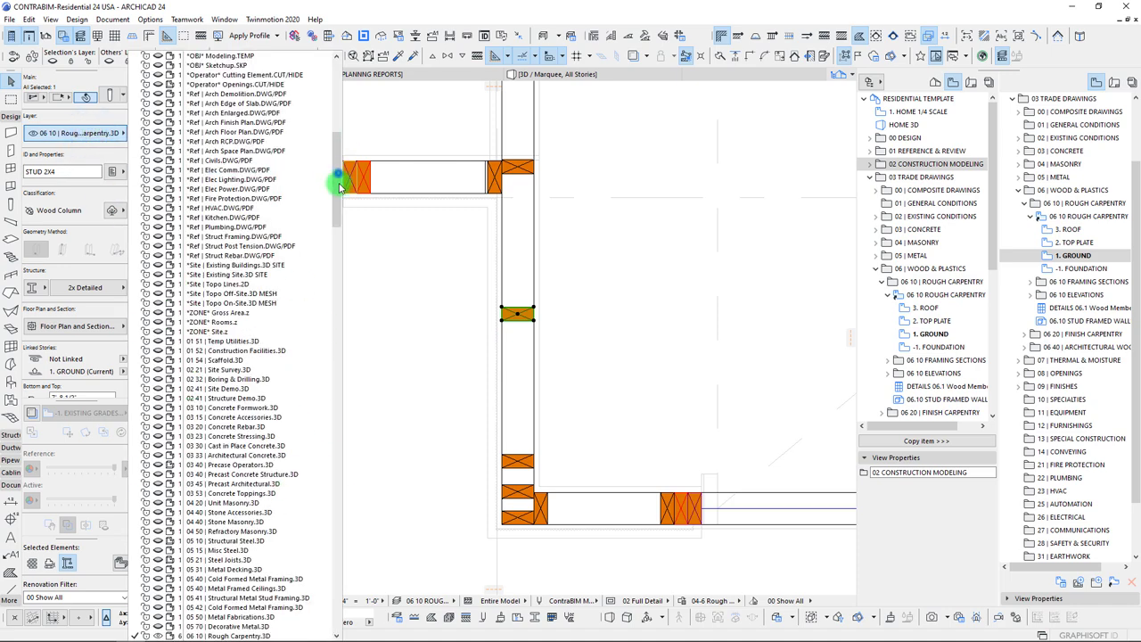
drag(339, 178, 341, 221)
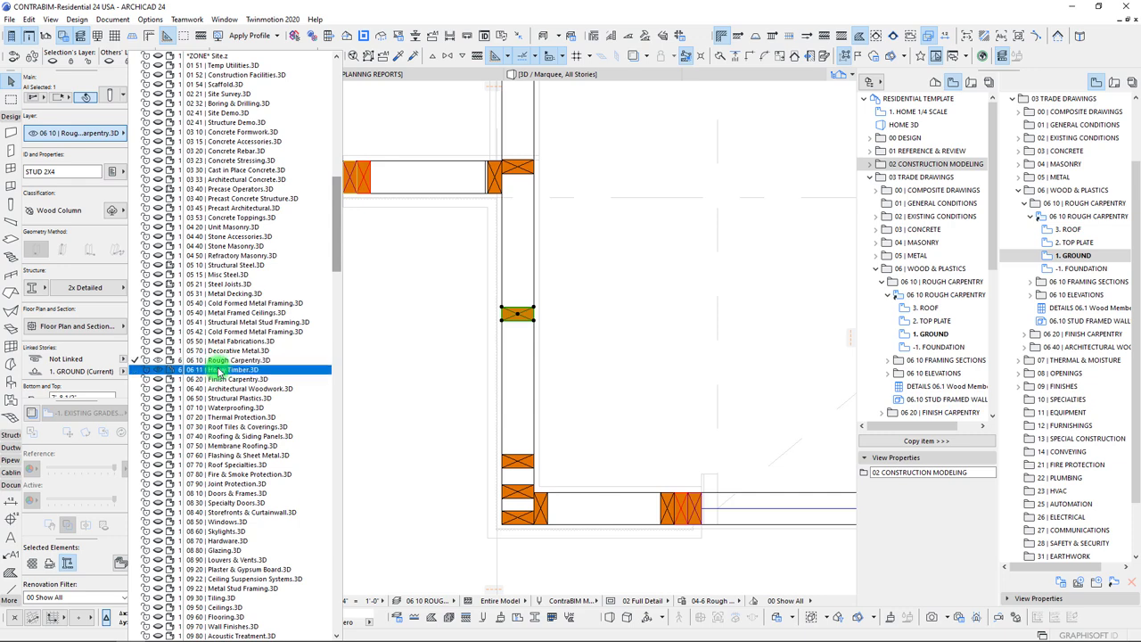
click(907, 192)
click(383, 325)
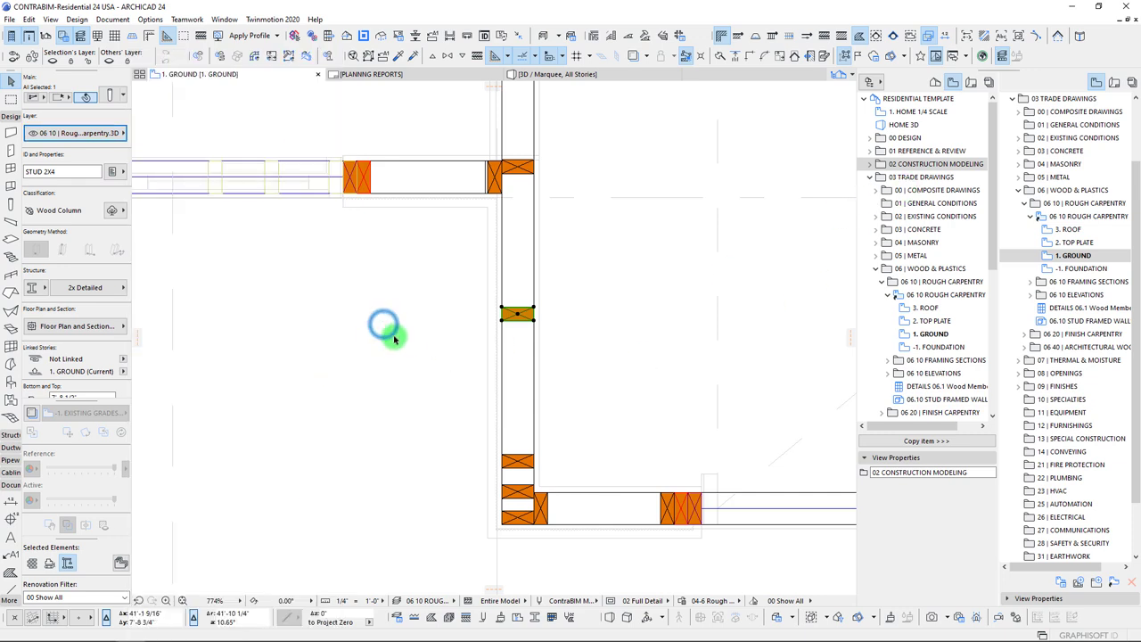
click(376, 333)
- Review the whole ground floor framing plan and display the rough carpentry model in 3D
scroll(364, 356, down, 2)
middle_drag(363, 358, 551, 384)
scroll(519, 366, down, 3)
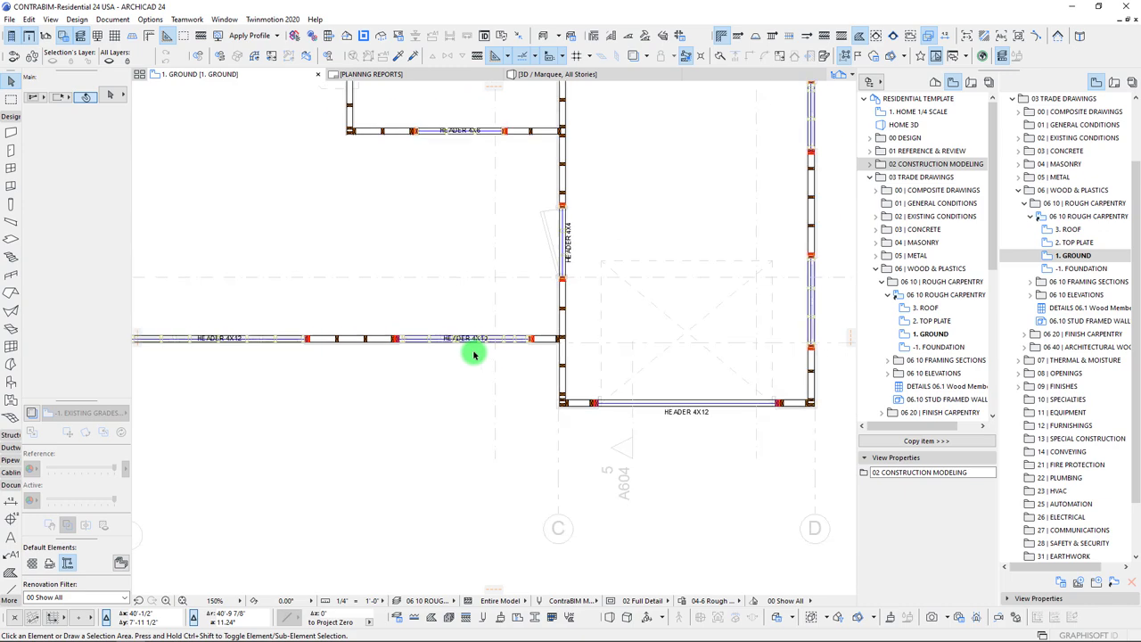
middle_drag(474, 355, 601, 408)
middle_drag(430, 420, 515, 435)
scroll(488, 433, down, 3)
scroll(514, 435, down, 1)
scroll(290, 230, down, 1)
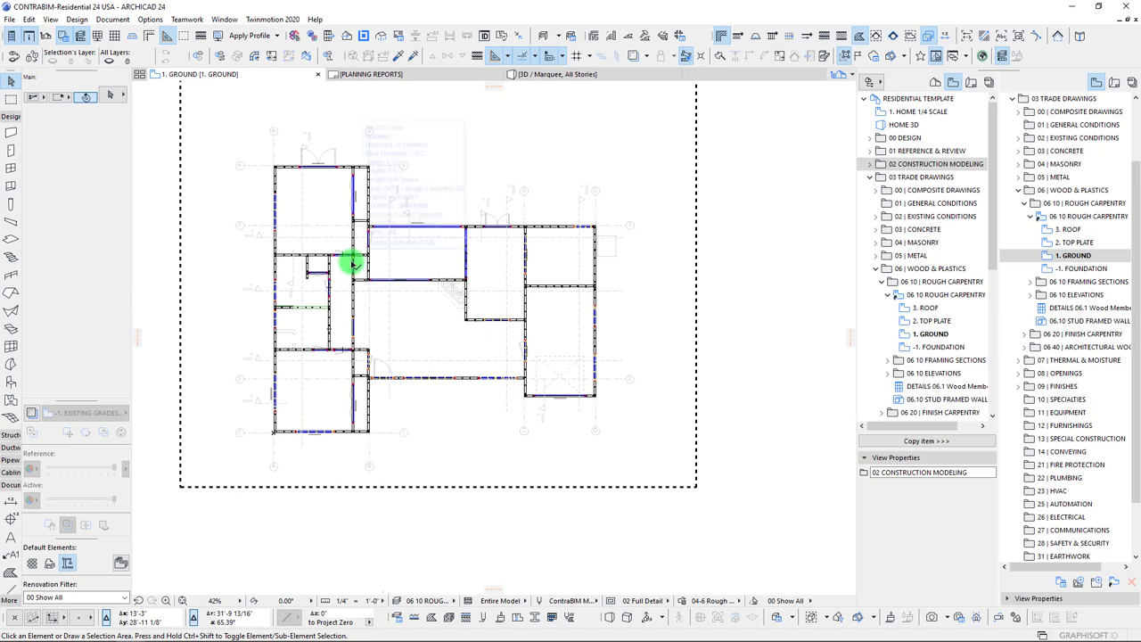
click(459, 322)
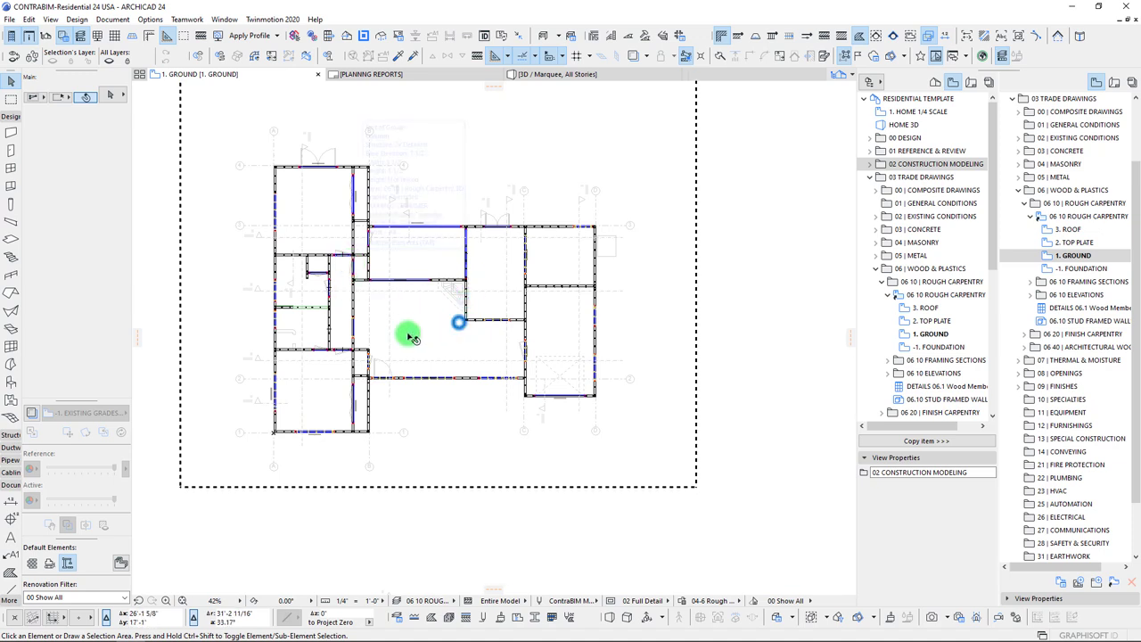
key(F5)
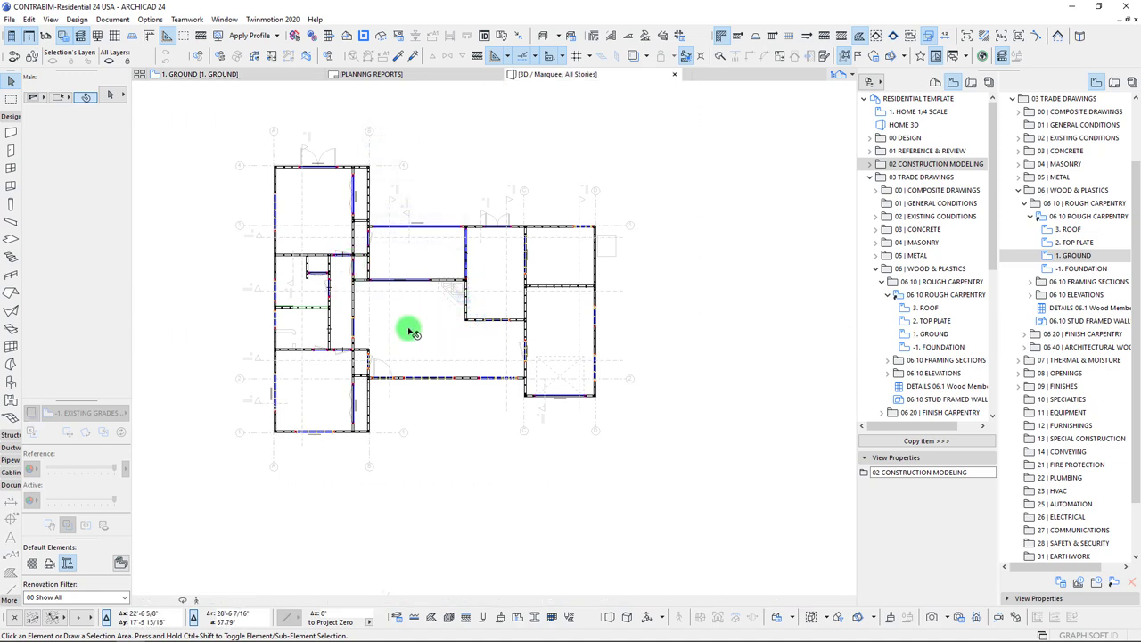
- Examine the roof rafters and the wall framing of the 3D model from several sides
shift+middle_drag(501, 332, 568, 412)
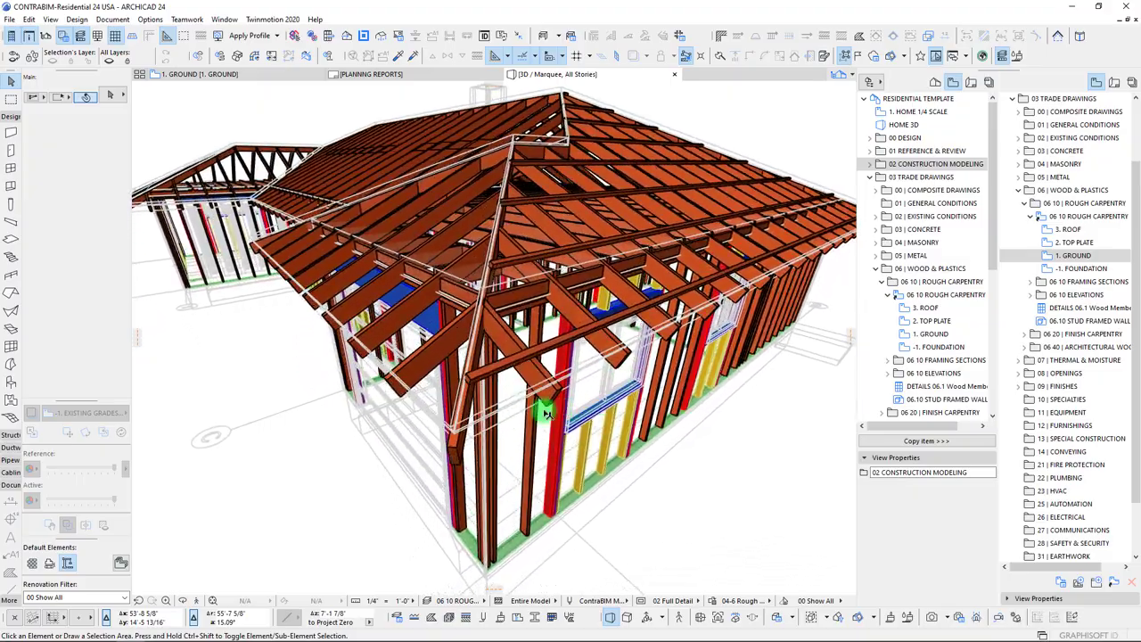
shift+middle_drag(508, 210, 612, 316)
shift+middle_drag(480, 501, 499, 306)
shift+middle_drag(478, 467, 531, 402)
scroll(524, 417, down, 5)
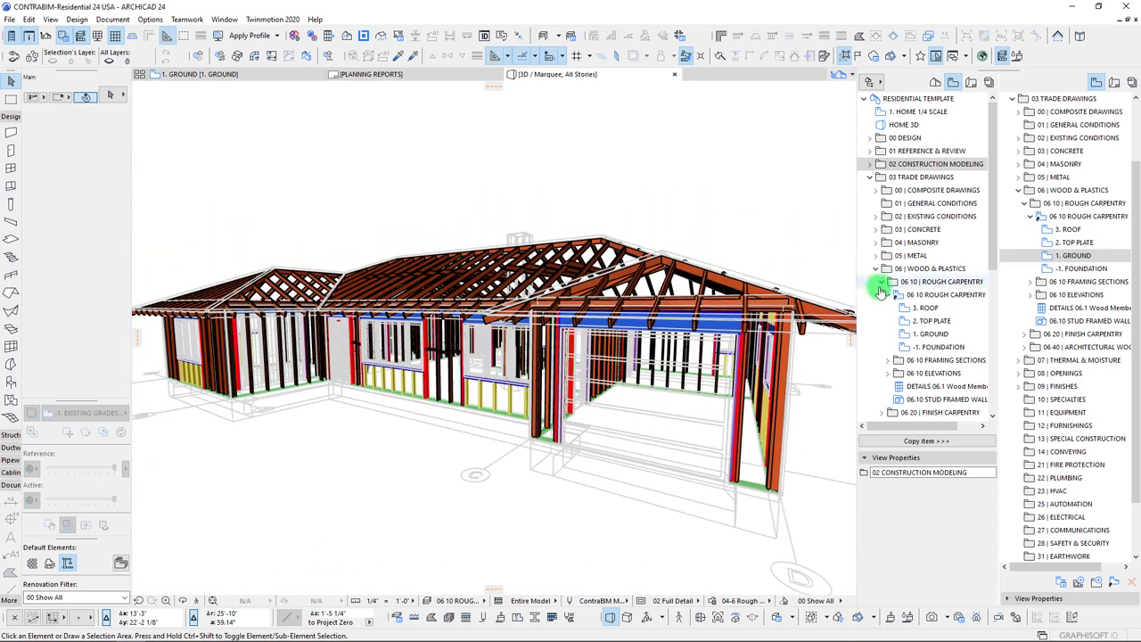
- Open the 1. GROUND view of 06 10 ROUGH CARPENTRY and examine its studs and headers up close
double_click(932, 333)
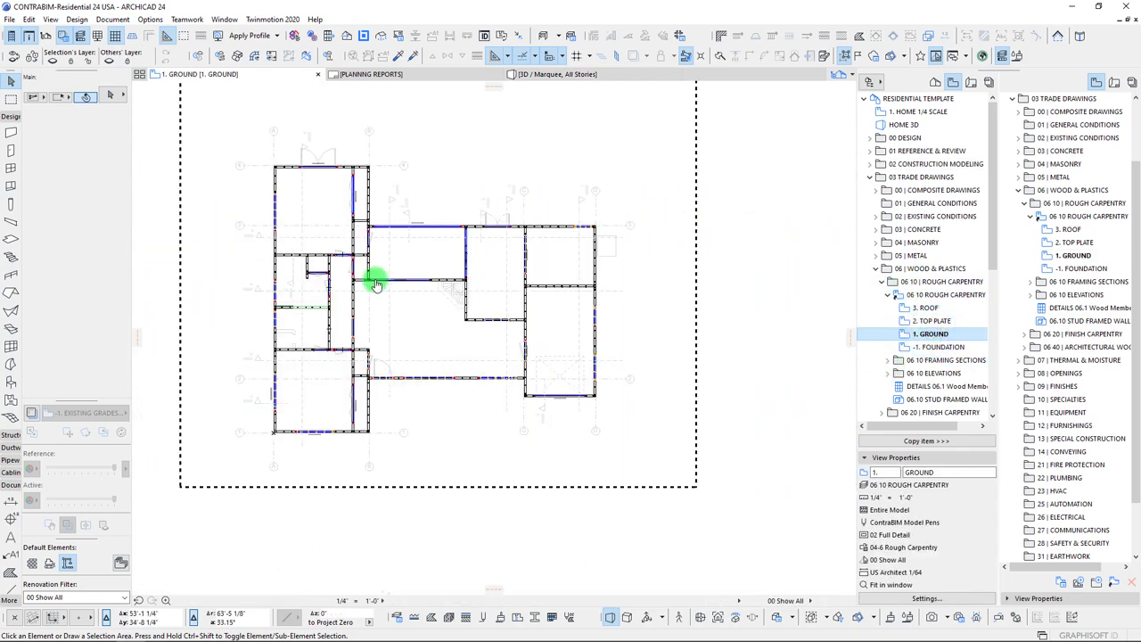
scroll(437, 280, up, 2)
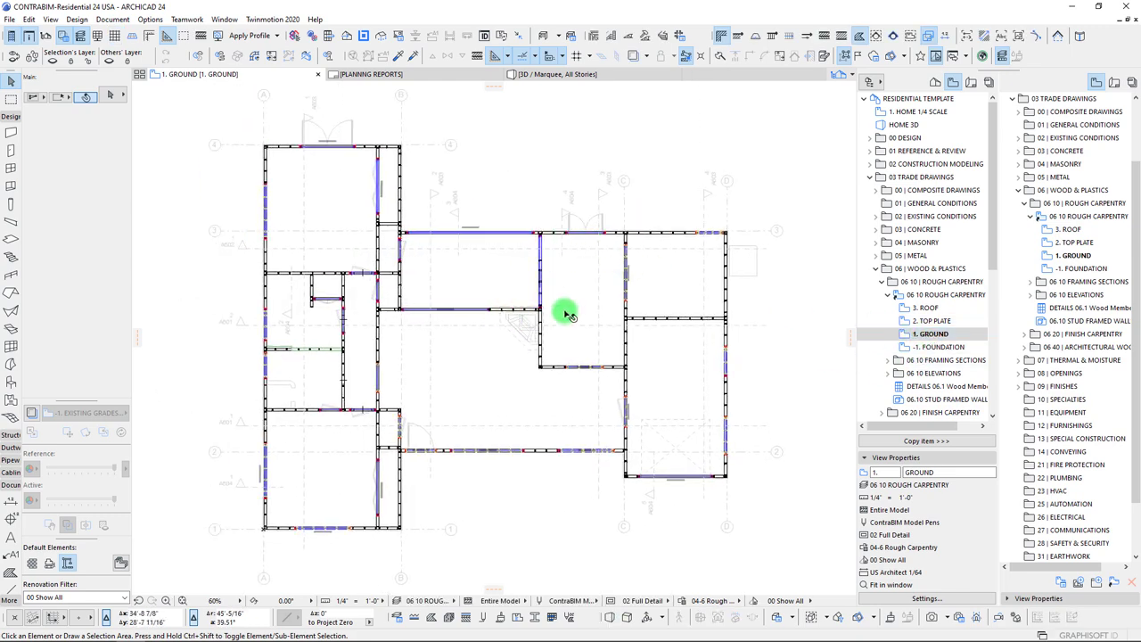
scroll(562, 285, up, 6)
scroll(508, 250, up, 3)
scroll(461, 344, down, 7)
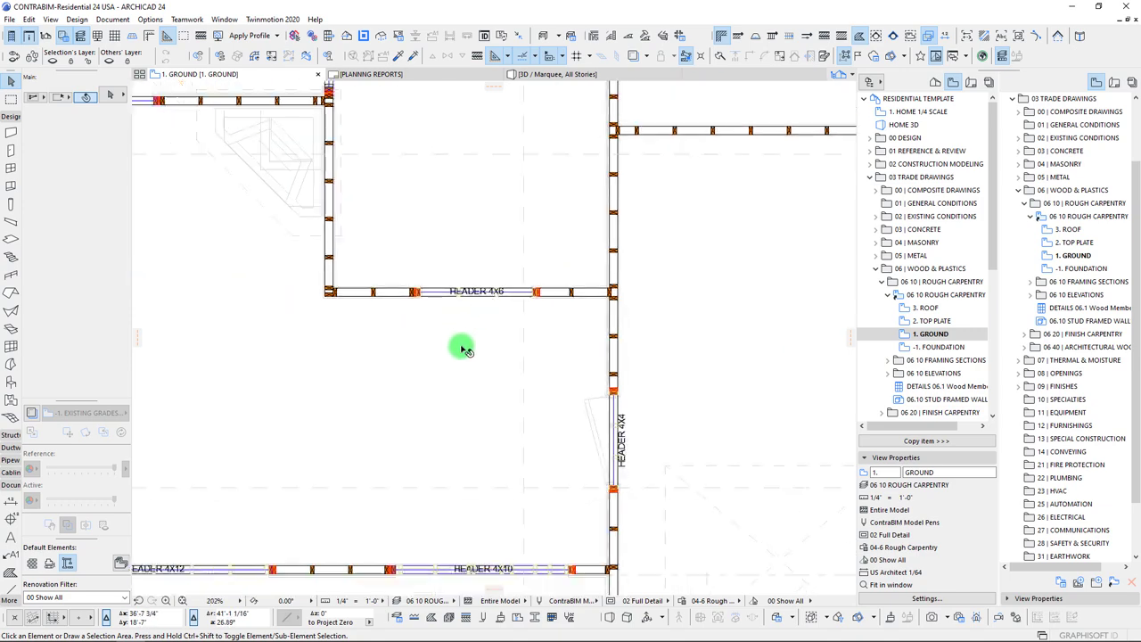
- Open the 2. TOP PLATE view and the 3. ROOF view to review the ceiling joist and rafter layouts
double_click(927, 322)
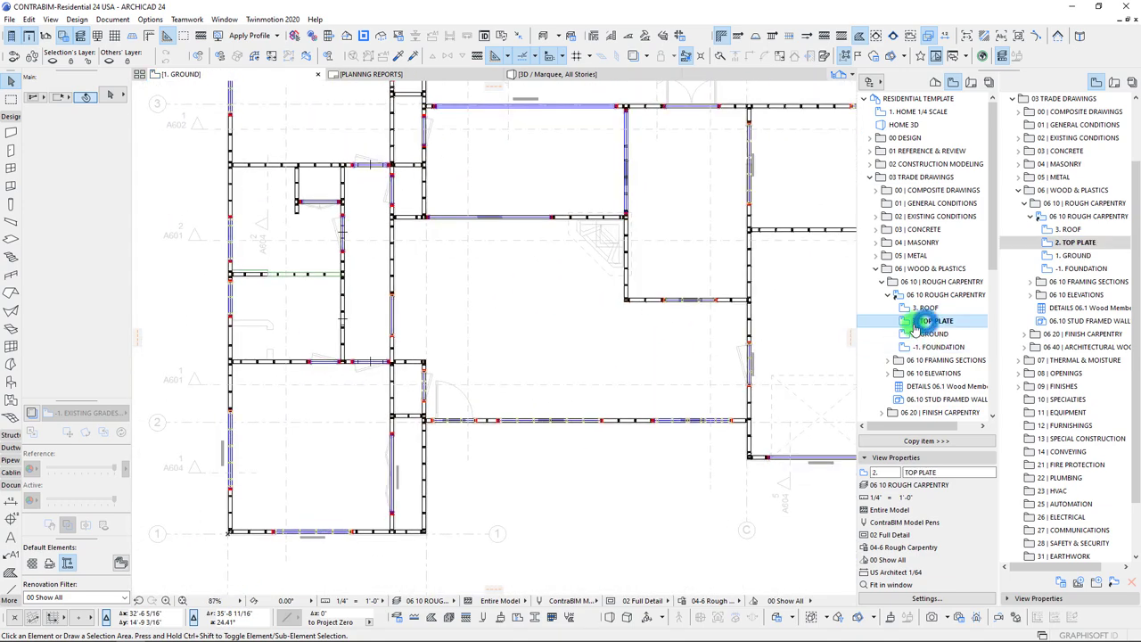
scroll(604, 271, down, 2)
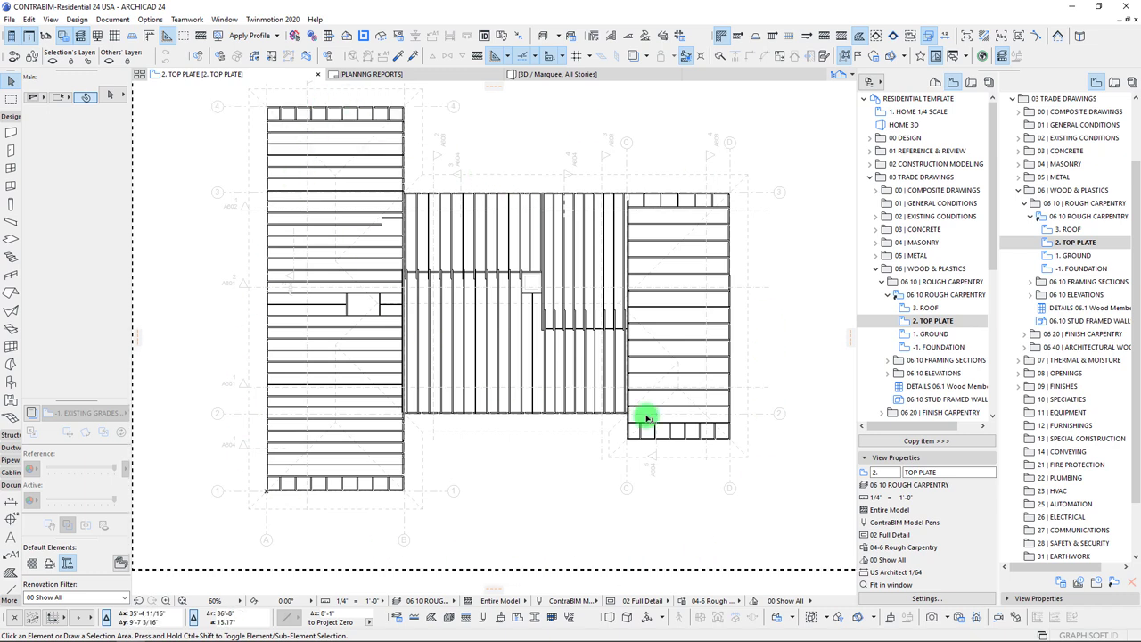
double_click(924, 307)
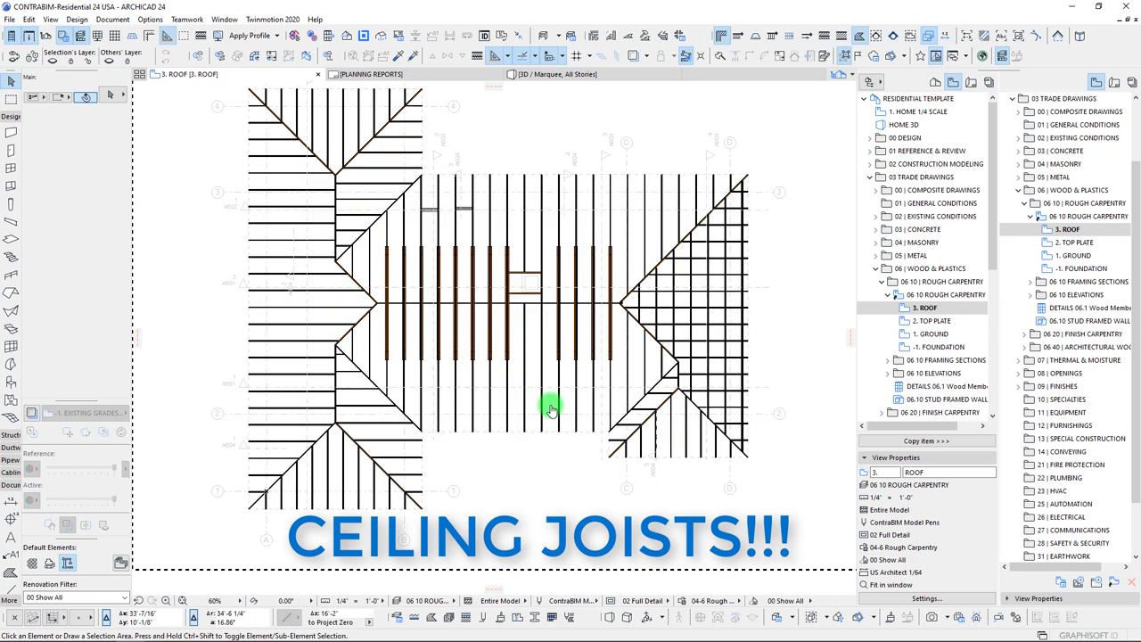
scroll(519, 390, down, 1)
middle_drag(520, 390, 519, 427)
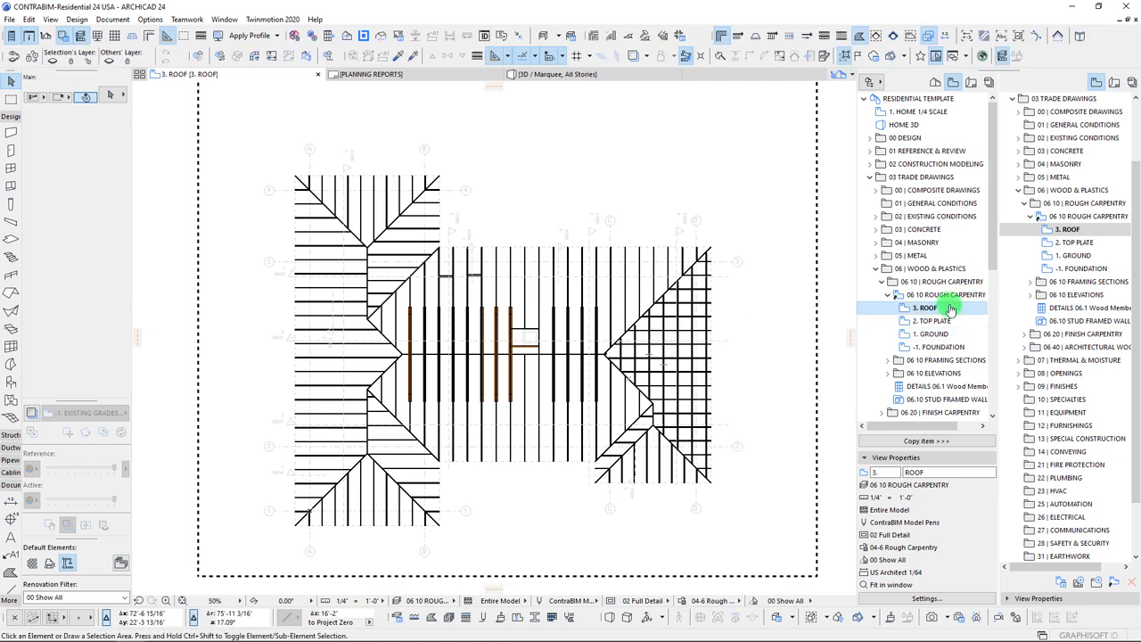
- Return to the 1. GROUND view and draw a marquee around the front wall between the entry door and grid line C
click(931, 334)
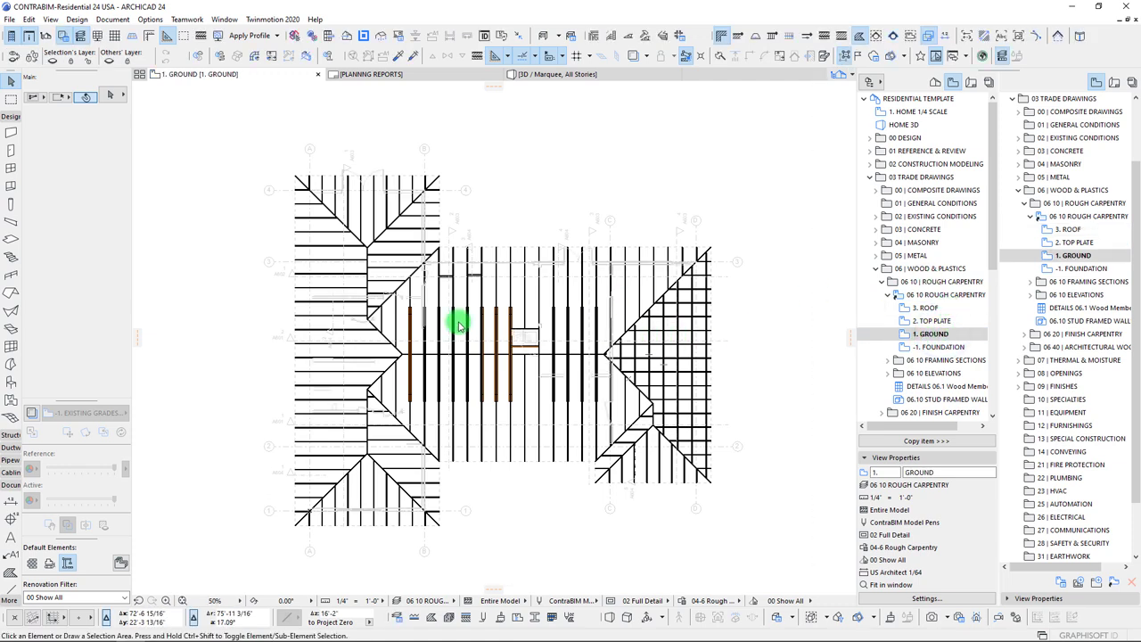
click(915, 296)
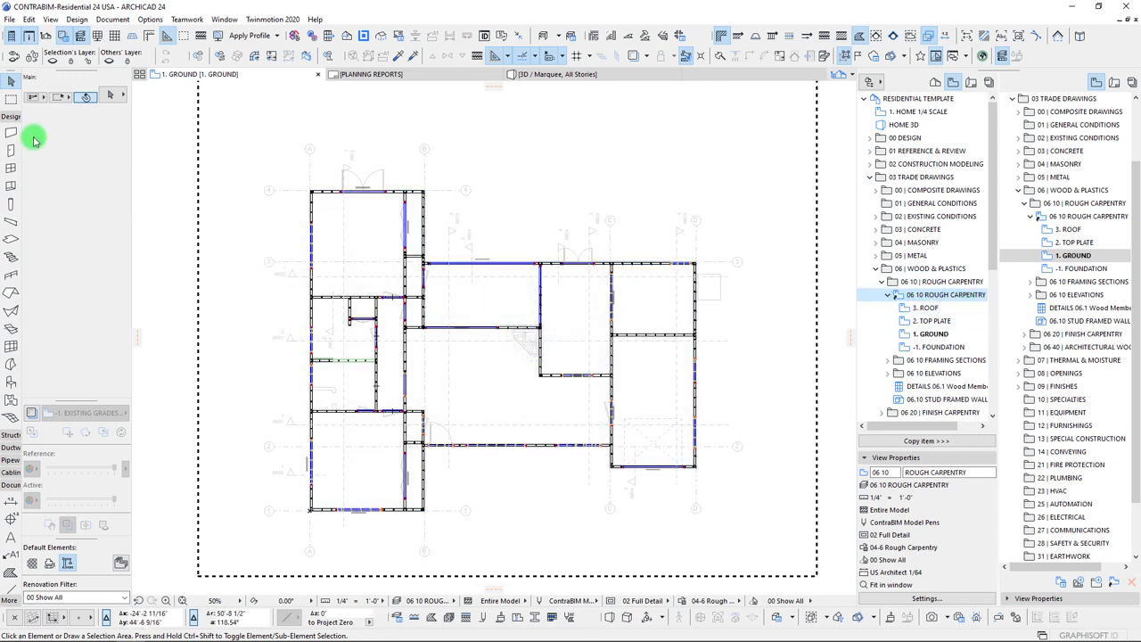
click(10, 106)
scroll(400, 321, up, 5)
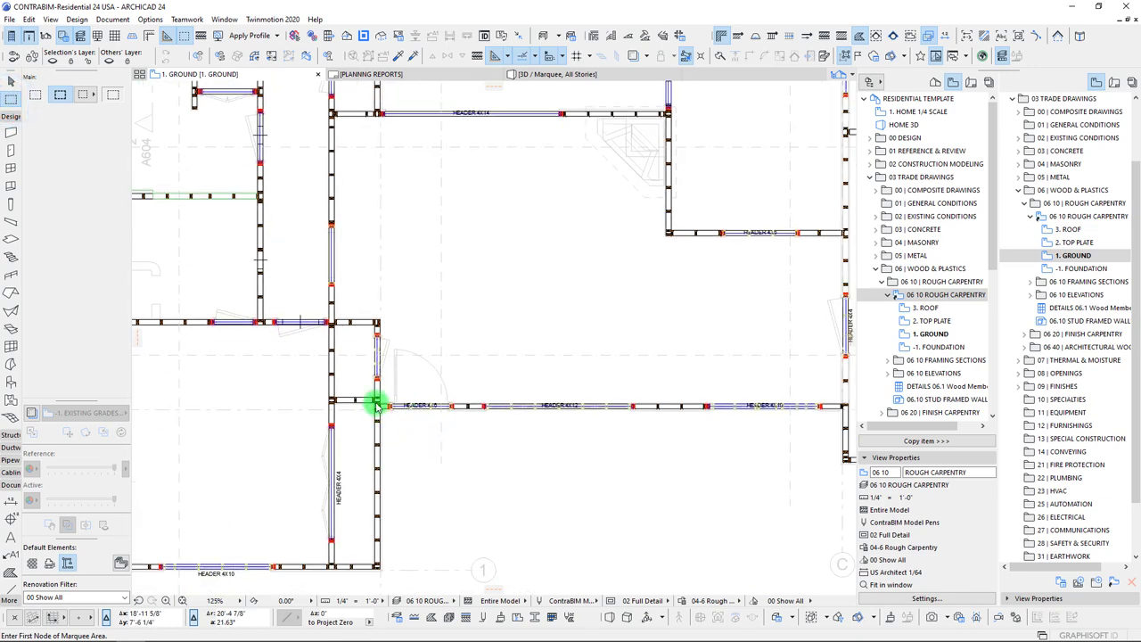
click(366, 390)
middle_drag(683, 488, 479, 438)
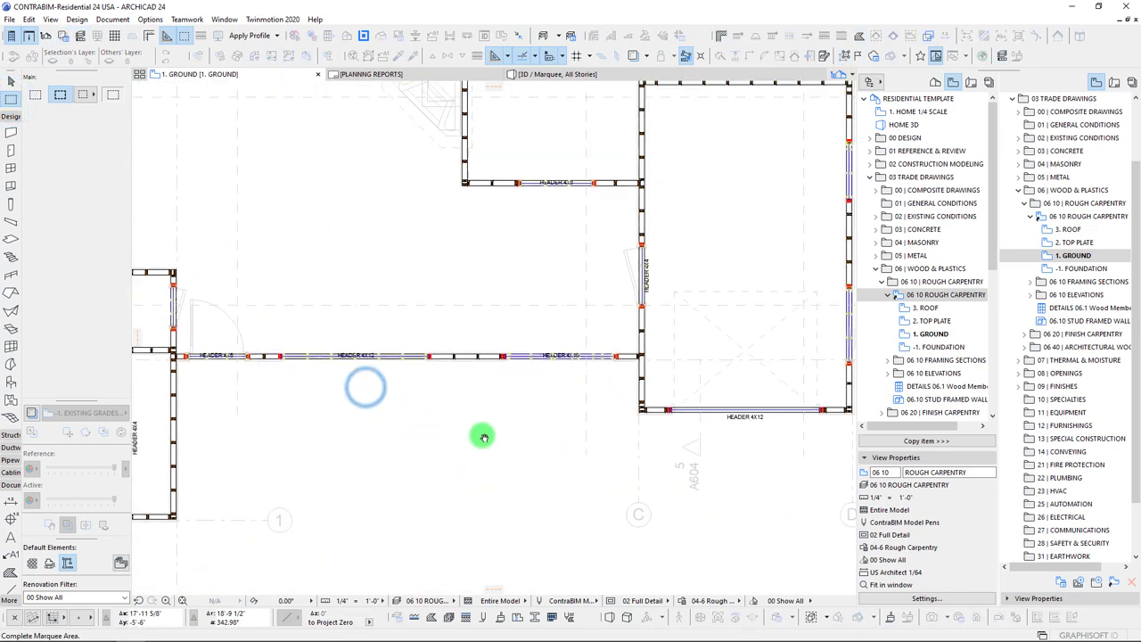
click(654, 369)
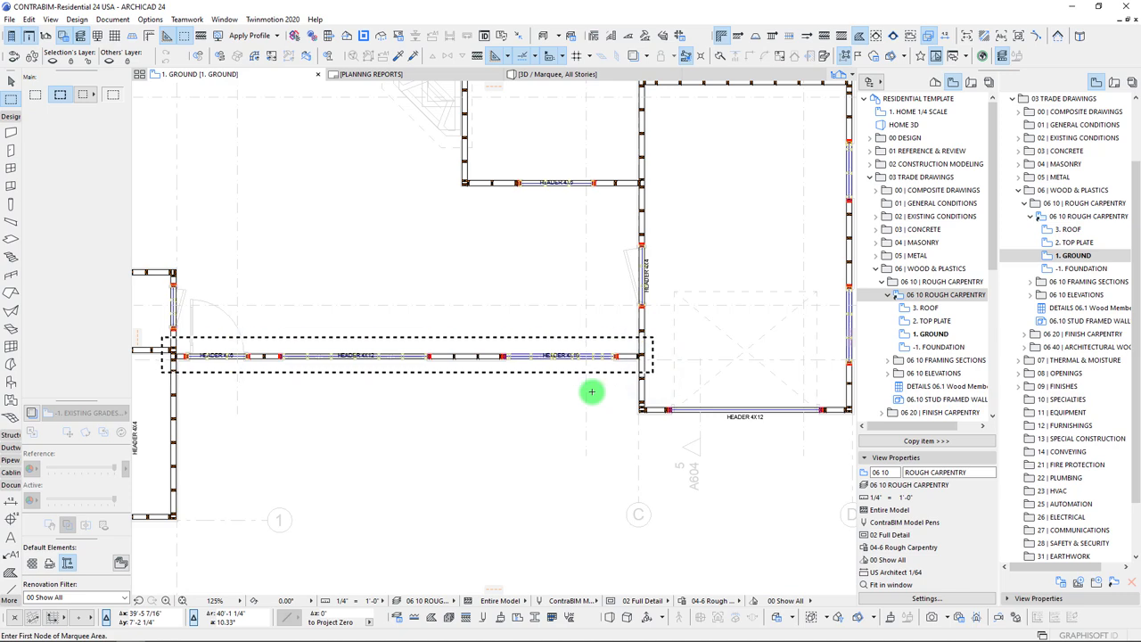
- Display only the marqueed wall in 3D and examine the framing around its door and windows
key(Escape)
key(F5)
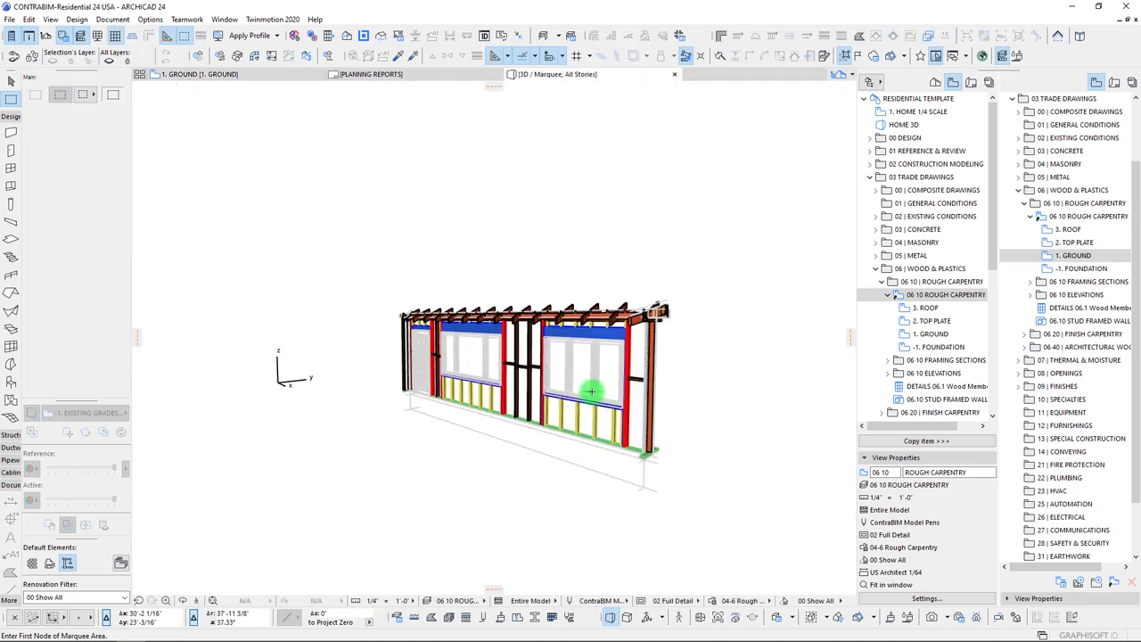
scroll(591, 390, up, 5)
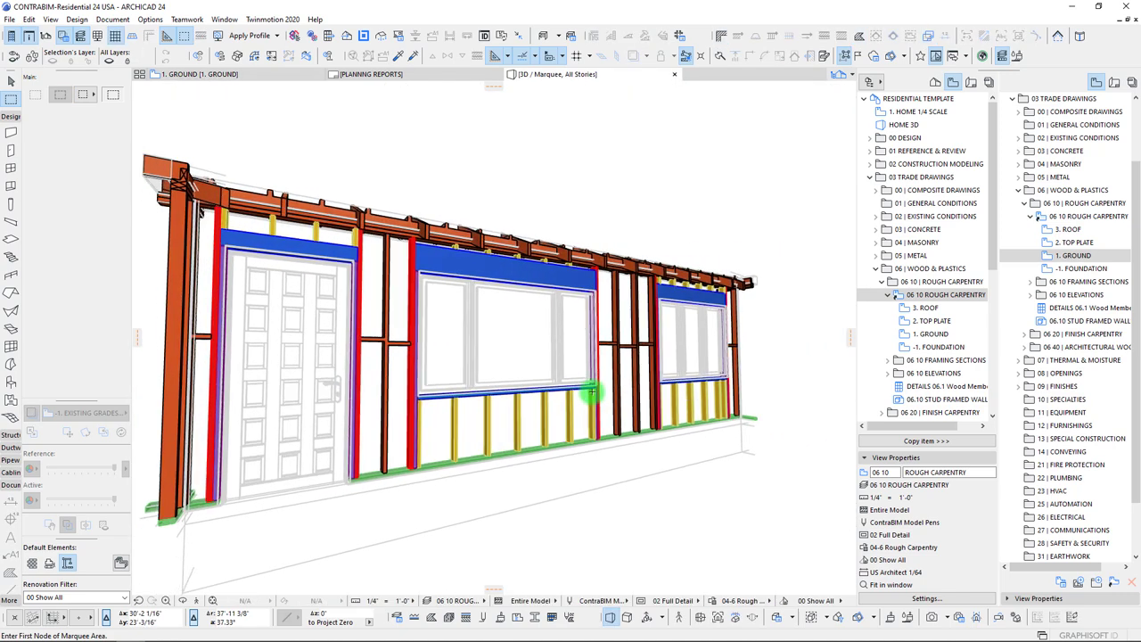
scroll(561, 368, up, 3)
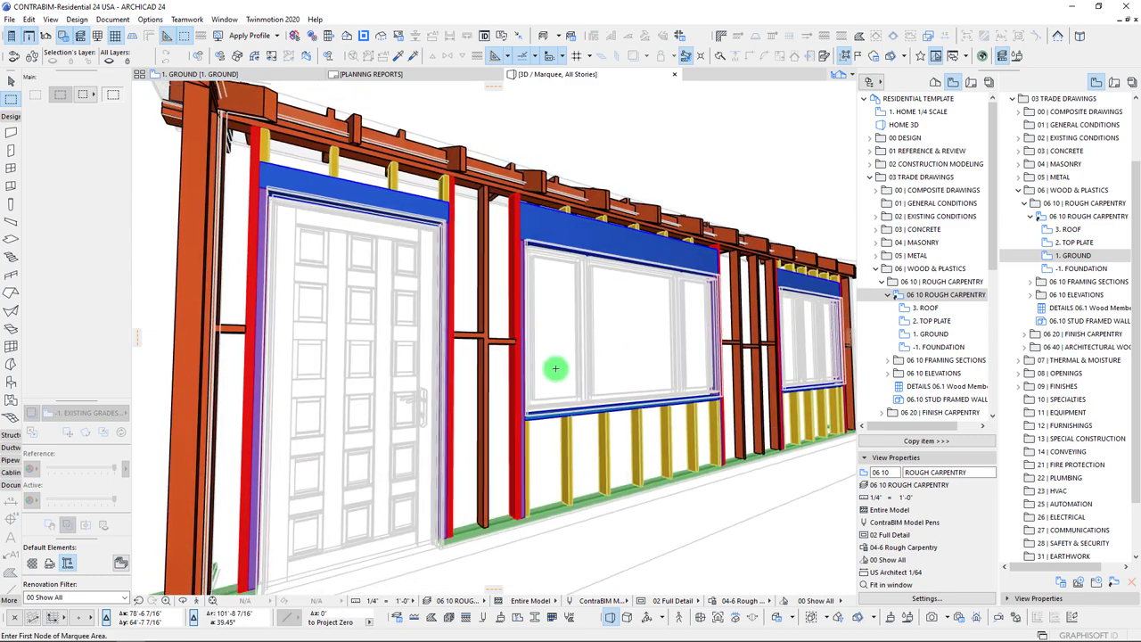
shift+middle_drag(556, 368, 555, 369)
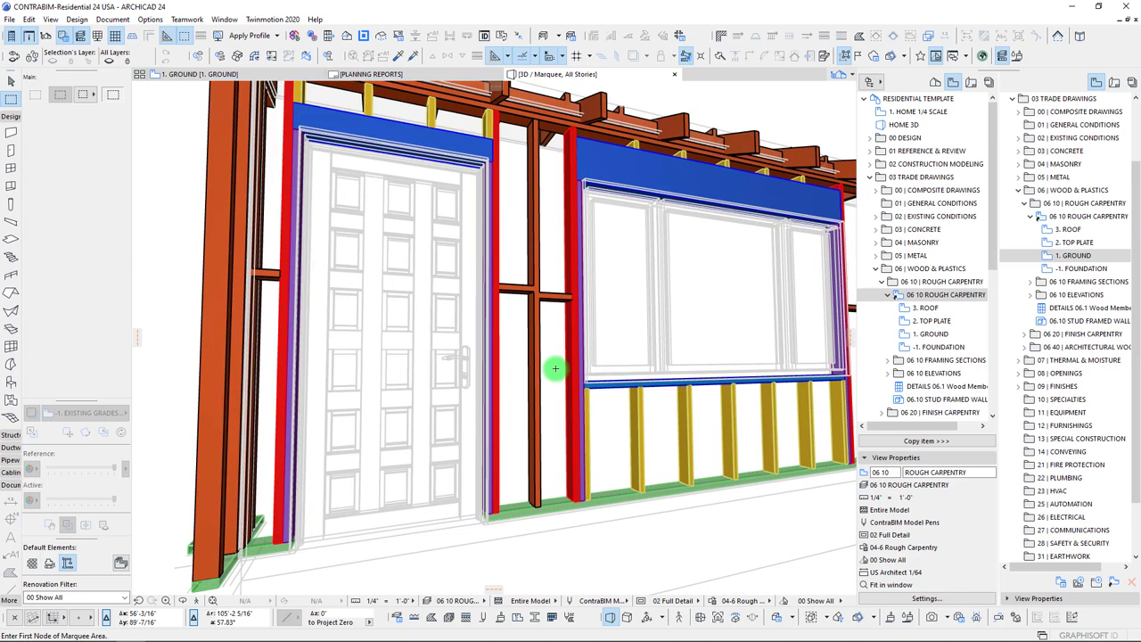
- Inspect the bottom plate between the door and the window, leaving nothing selected
scroll(595, 520, up, 5)
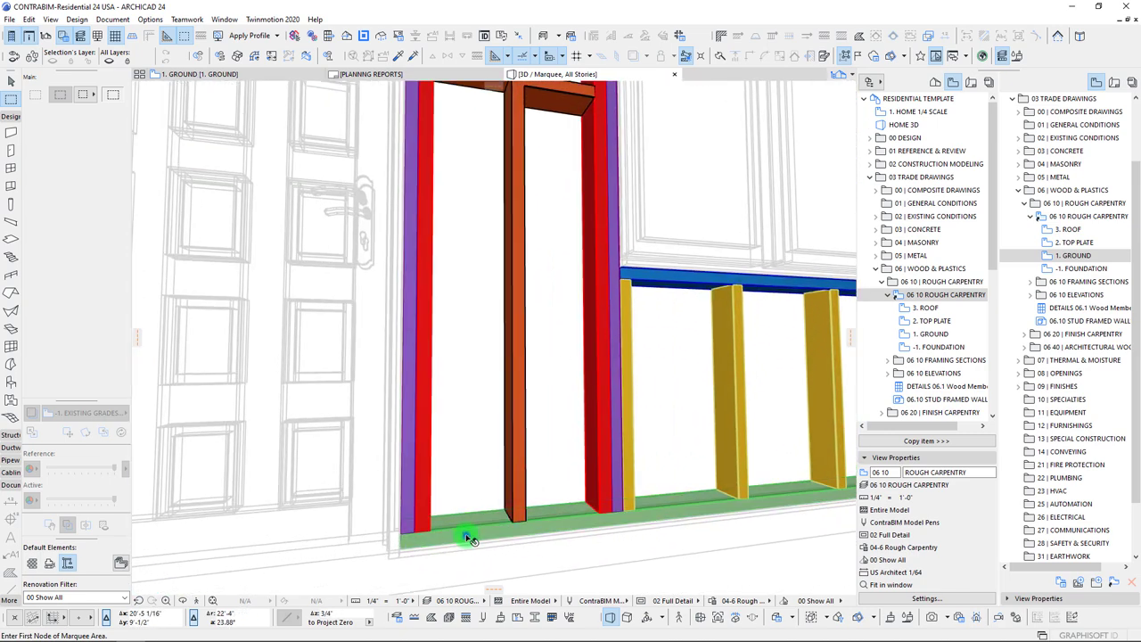
click(466, 532)
scroll(558, 567, down, 5)
scroll(499, 495, up, 2)
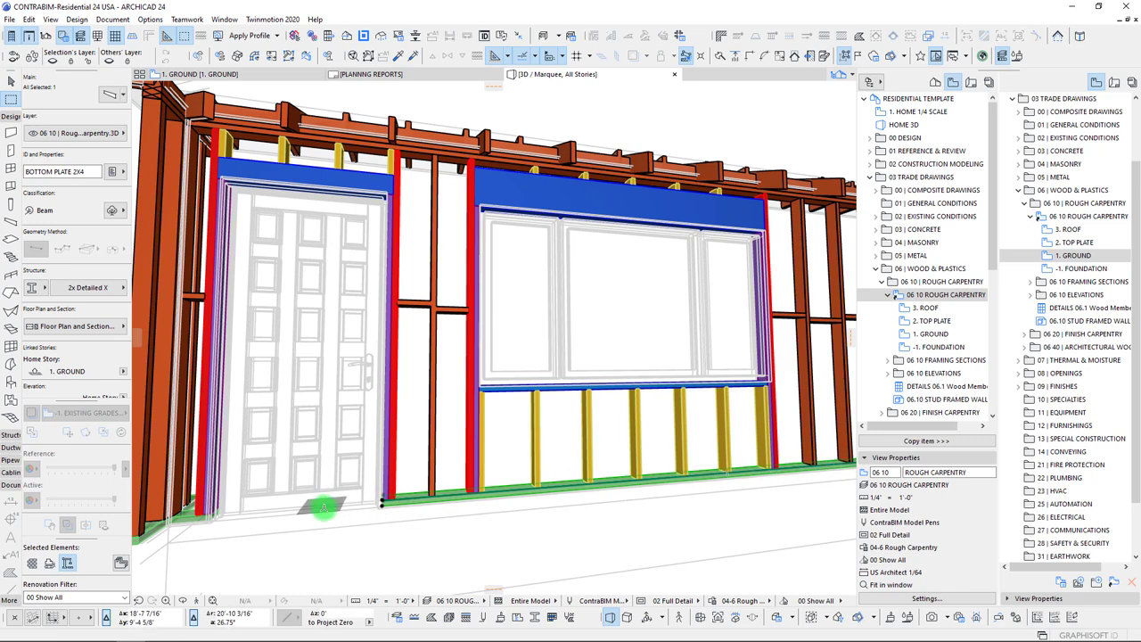
mouse_move(626, 514)
shift+middle_down()
mouse_move(687, 479)
mouse_move(688, 550)
mouse_move(689, 482)
mouse_move(577, 401)
shift+middle_up()
key(Escape)
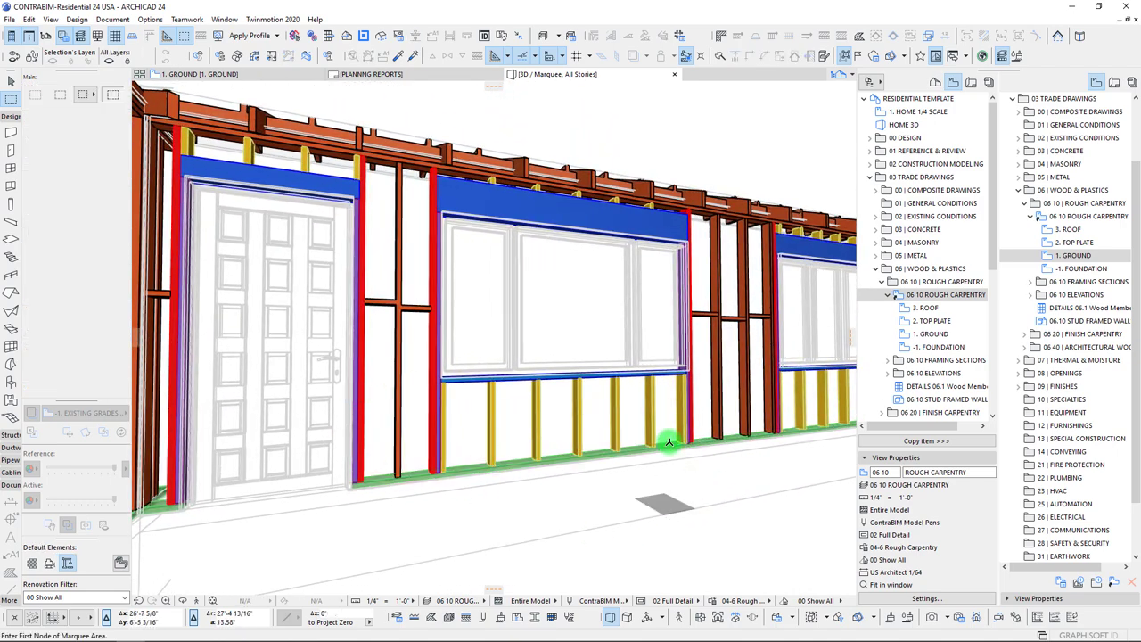
- Switch the graphic overrides to No Overrides and inspect the bottom plate between the door and the window in its material finish
click(763, 599)
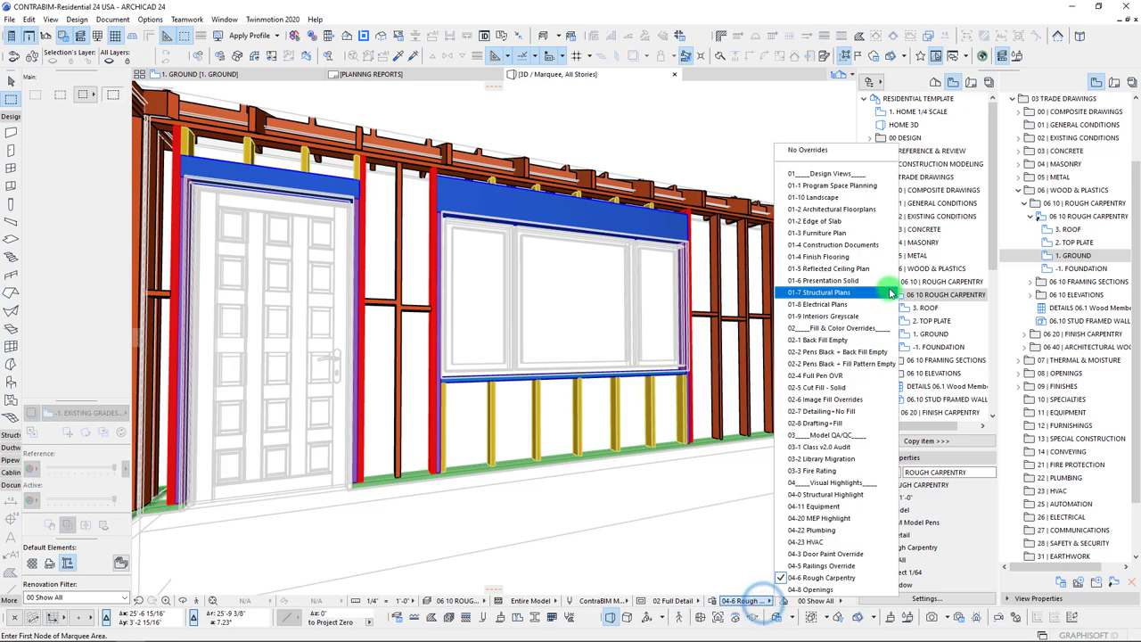
click(863, 146)
shift+middle_drag(545, 381, 544, 376)
scroll(476, 426, up, 3)
shift+middle_drag(477, 426, 464, 434)
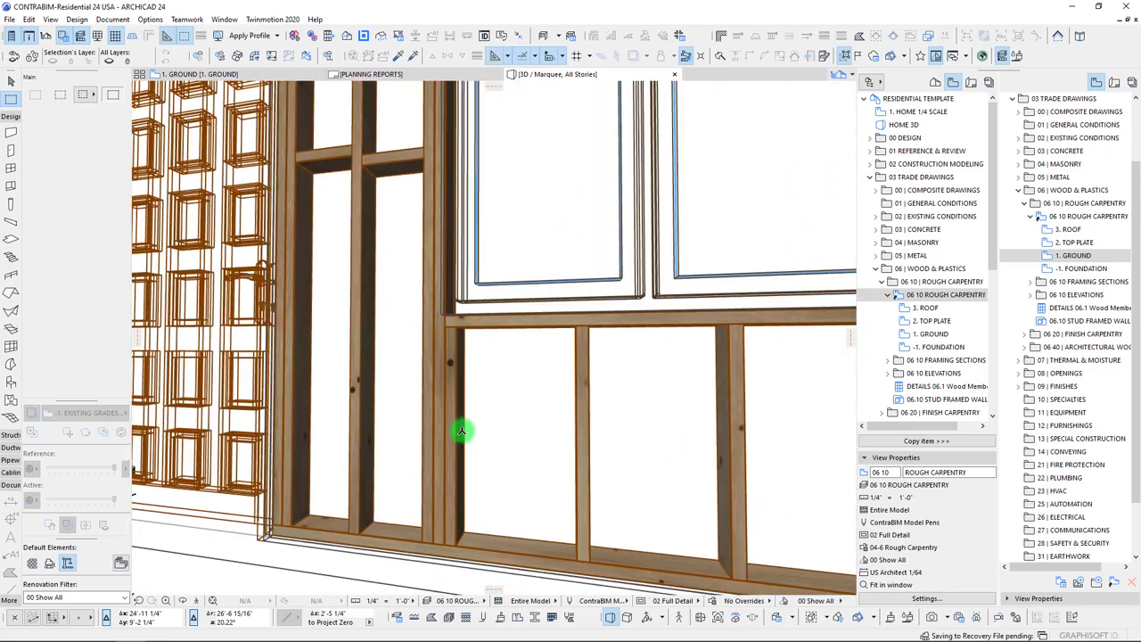
shift+middle_drag(273, 458, 494, 492)
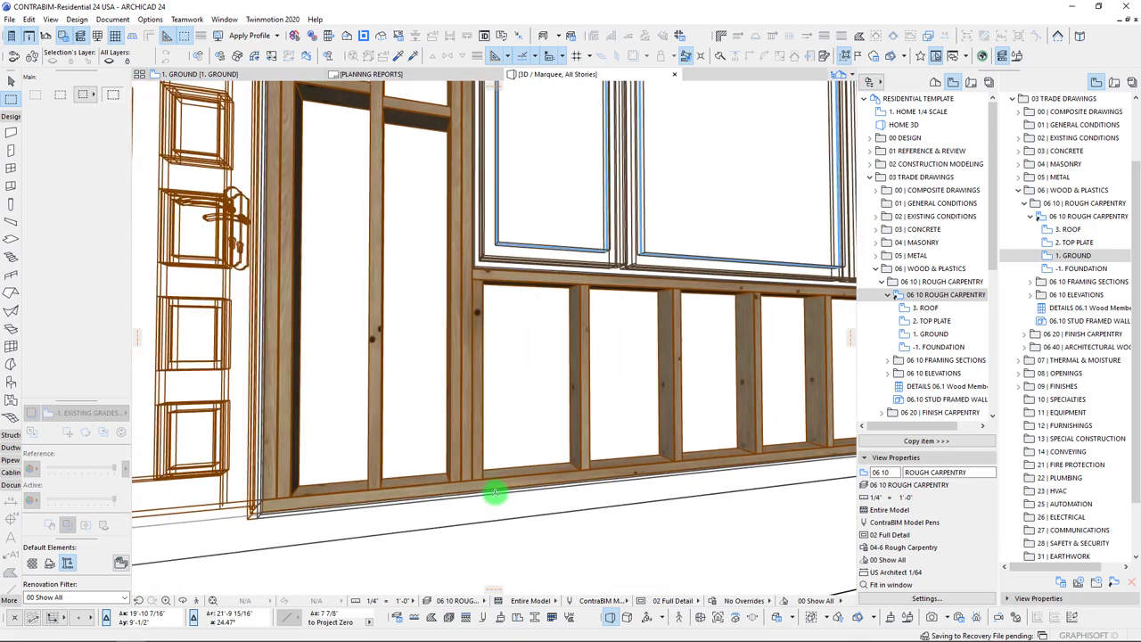
click(423, 484)
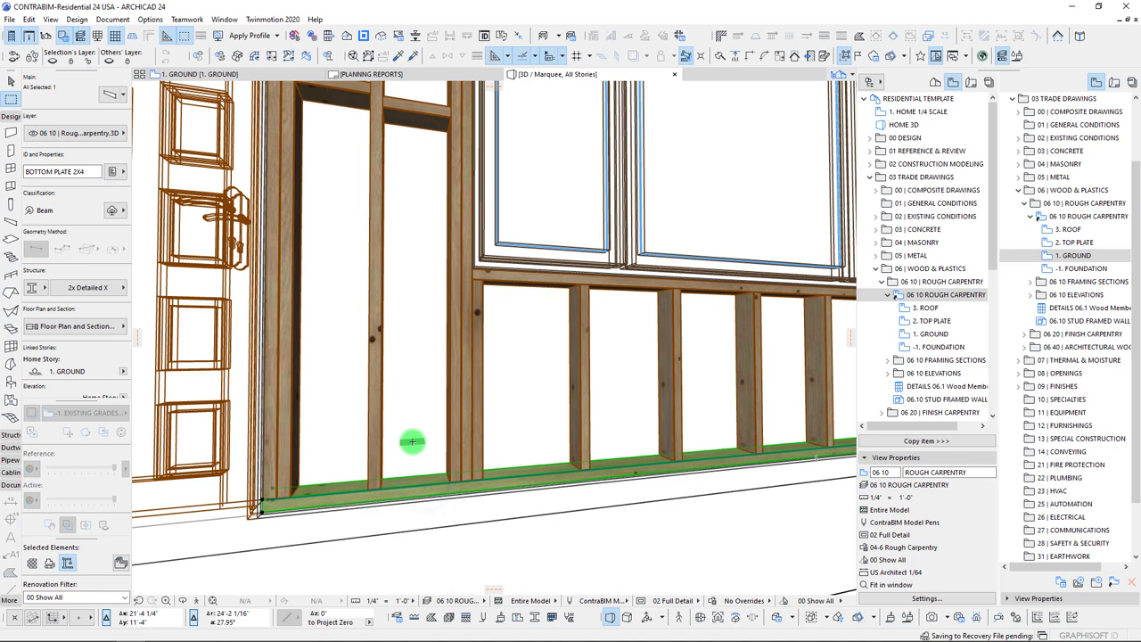
shift+middle_drag(580, 543, 498, 479)
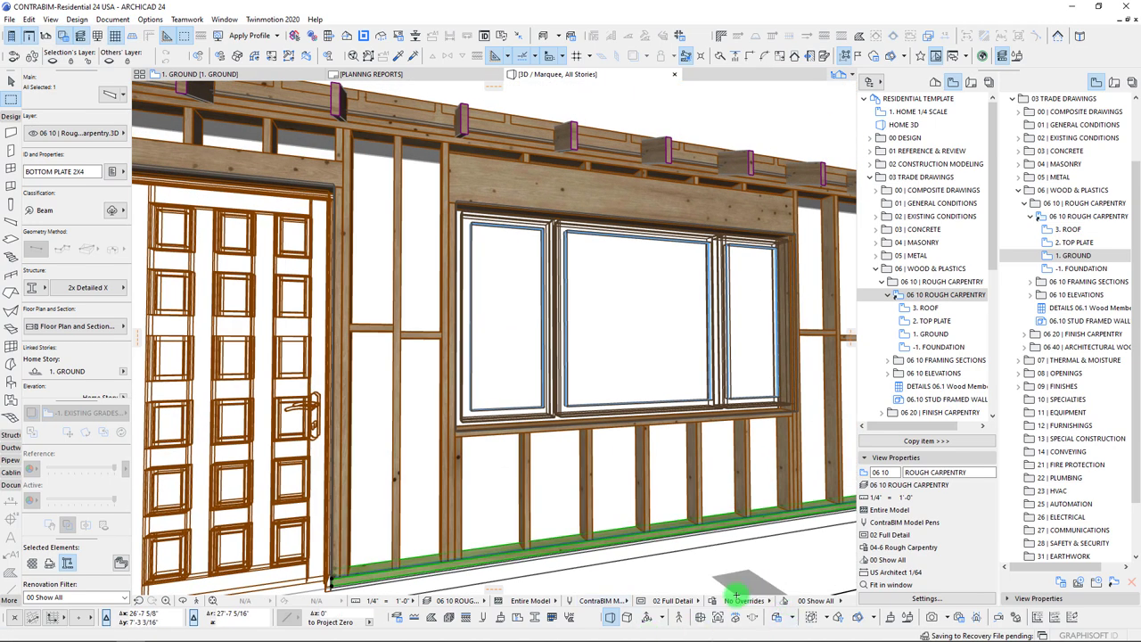
- Deselect the bottom plate and reapply the 04-6 Rough Carpentry graphic override combination to the 3D view
click(743, 591)
click(745, 600)
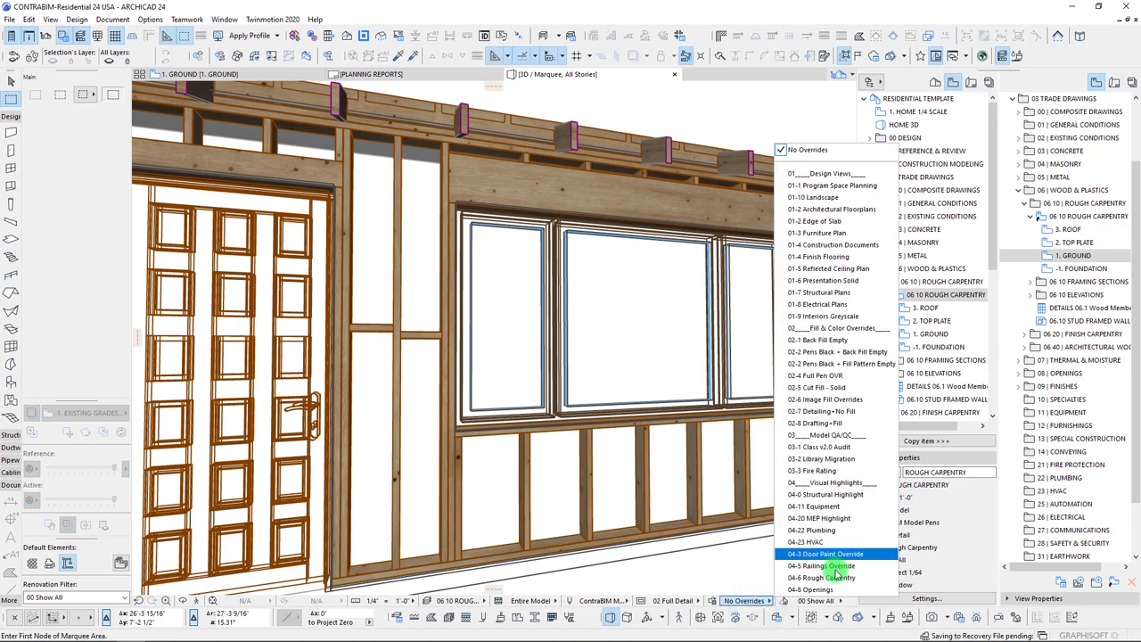
click(833, 578)
shift+middle_drag(382, 432, 473, 415)
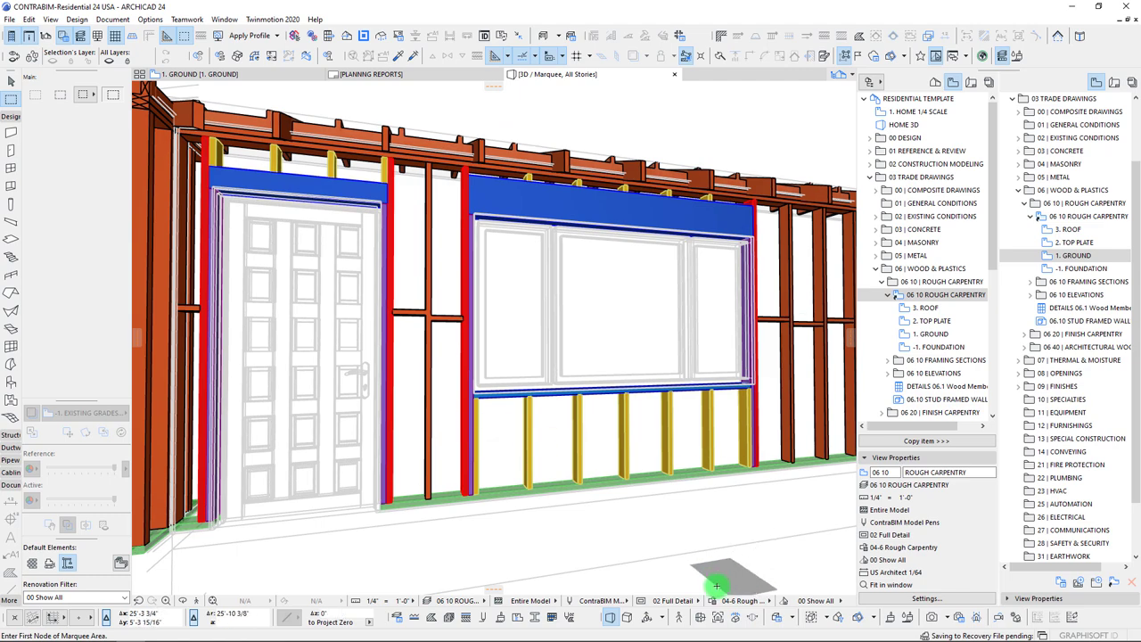
- Open the Graphic Override Combinations settings for 04-6 Rough Carpentry, keeping the framed wall visible beside the rule list
click(713, 601)
drag(576, 159, 918, 174)
drag(718, 165, 832, 224)
click(842, 312)
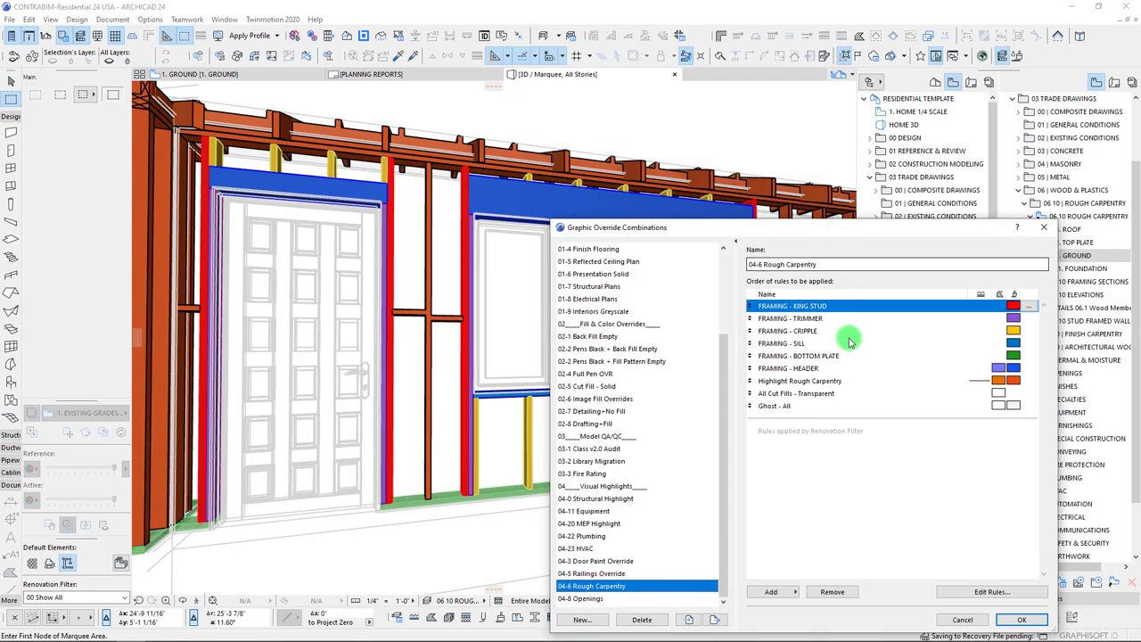
drag(800, 226, 815, 398)
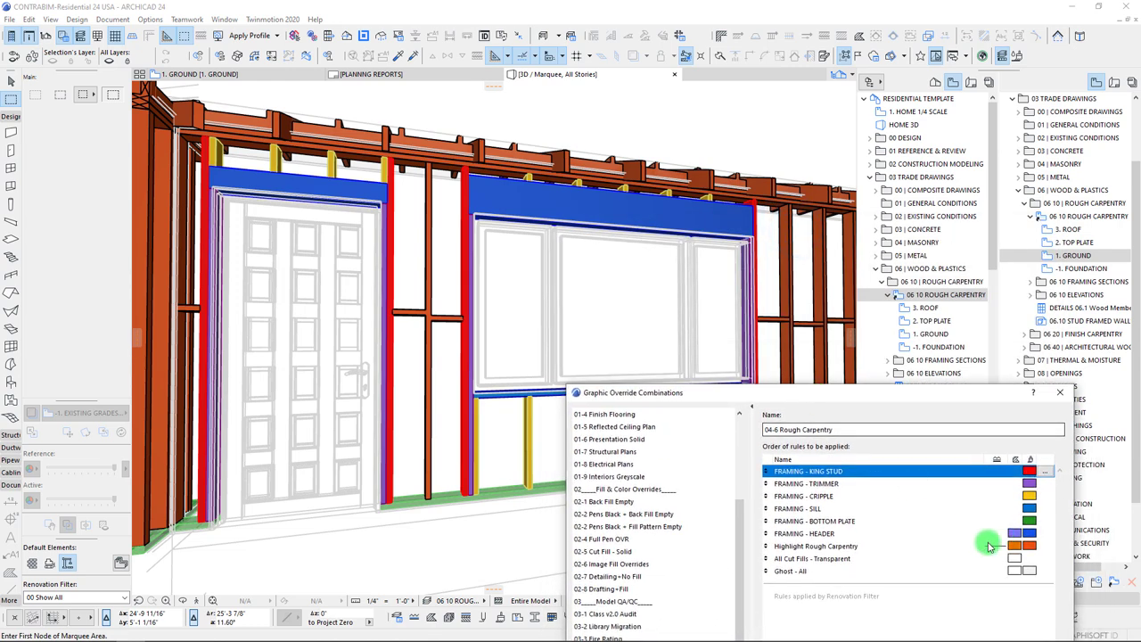
- Compare the FRAMING rules for bottom plate, sill, cripple, trimmer and king stud with the coloured members in the wall
click(825, 522)
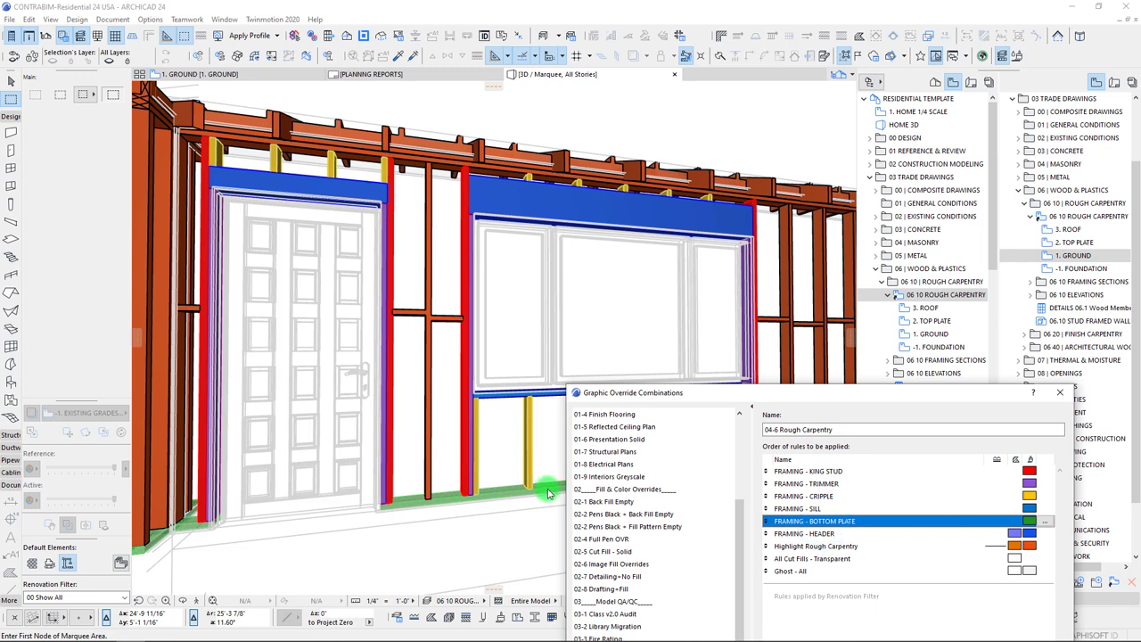
click(786, 509)
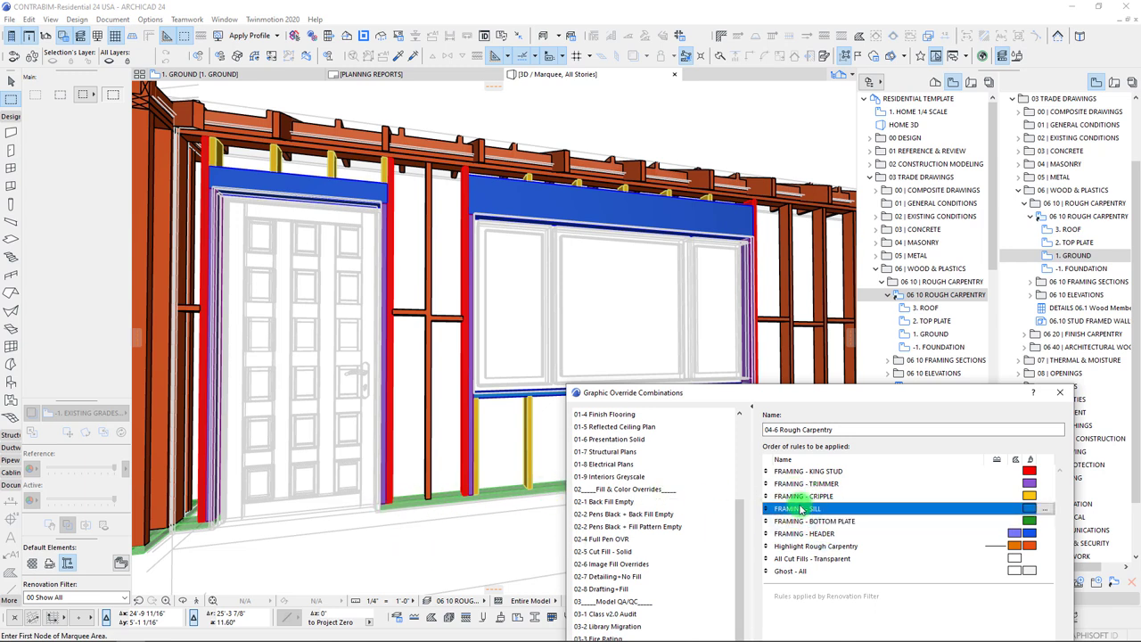
drag(631, 403, 634, 436)
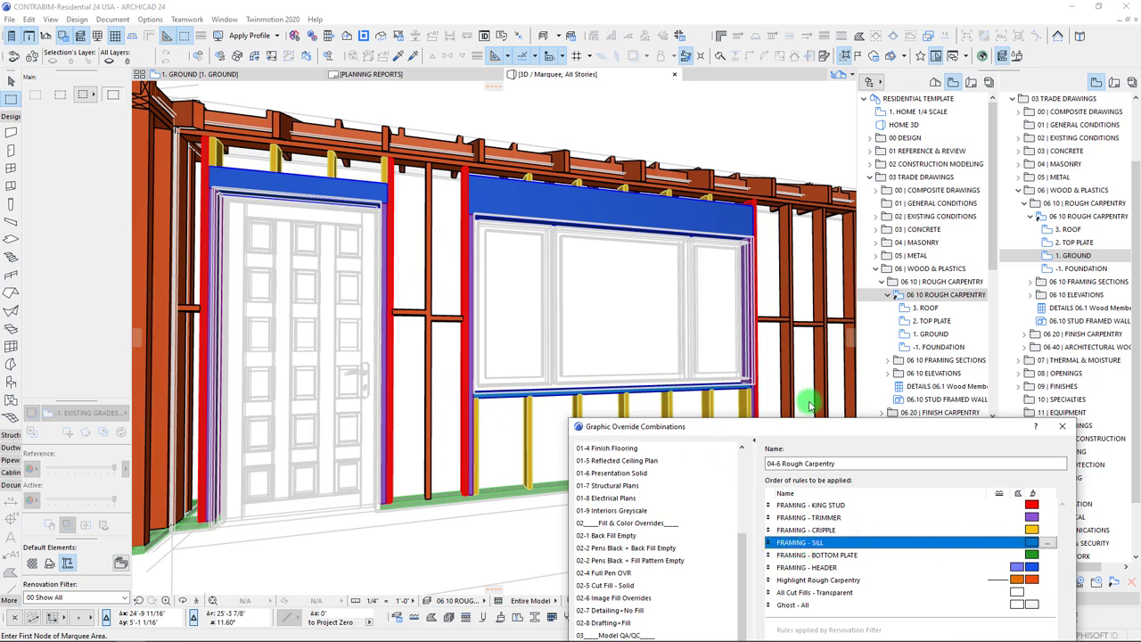
drag(814, 530, 813, 508)
drag(805, 431, 852, 460)
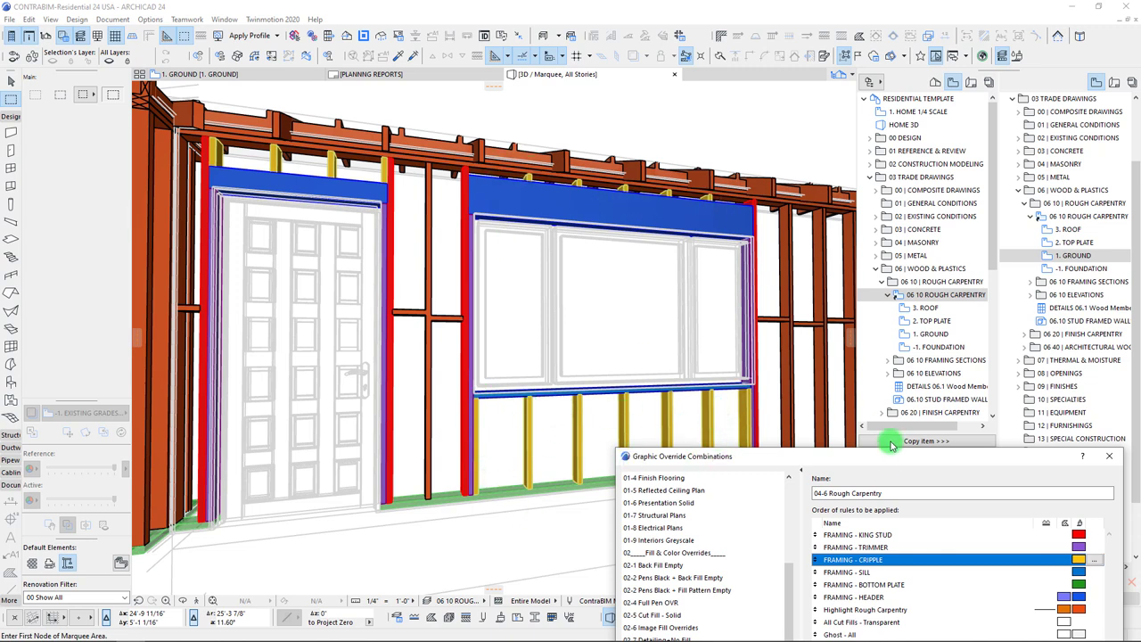
drag(890, 460, 828, 407)
click(811, 496)
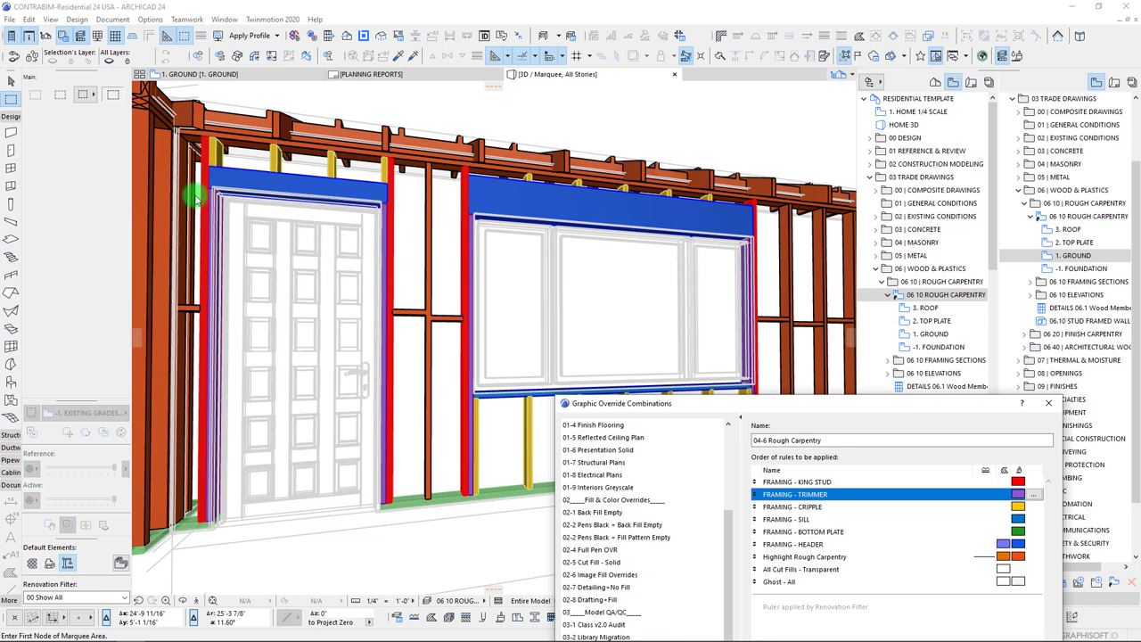
click(778, 483)
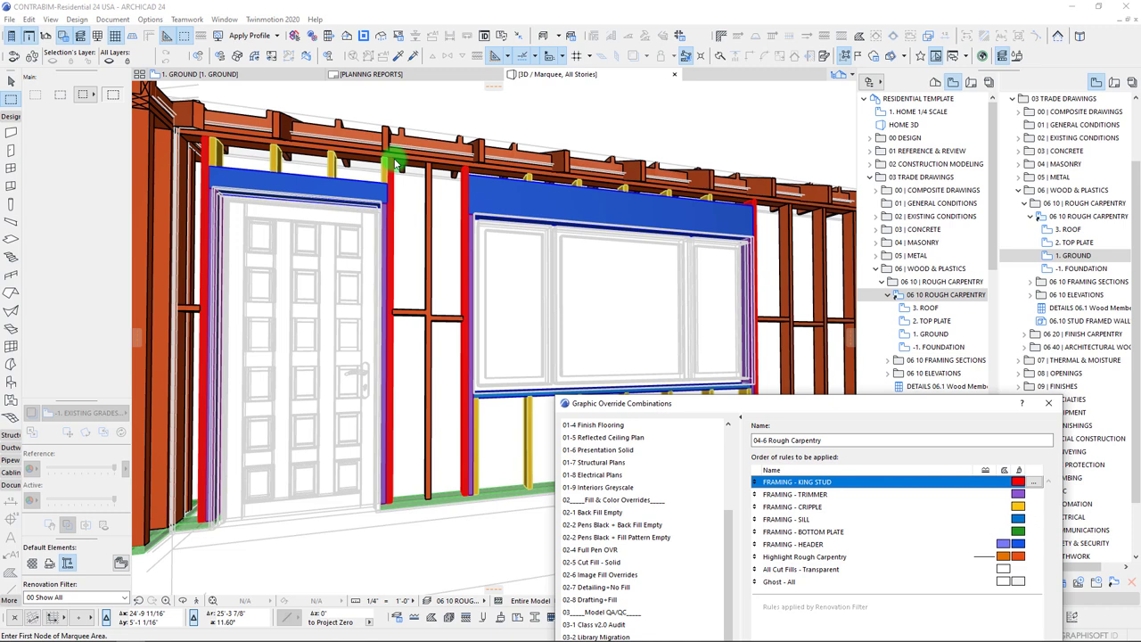
- Check the Highlight Rough Carpentry rule, then run through the FRAMING rules from king stud down to bottom plate
click(803, 557)
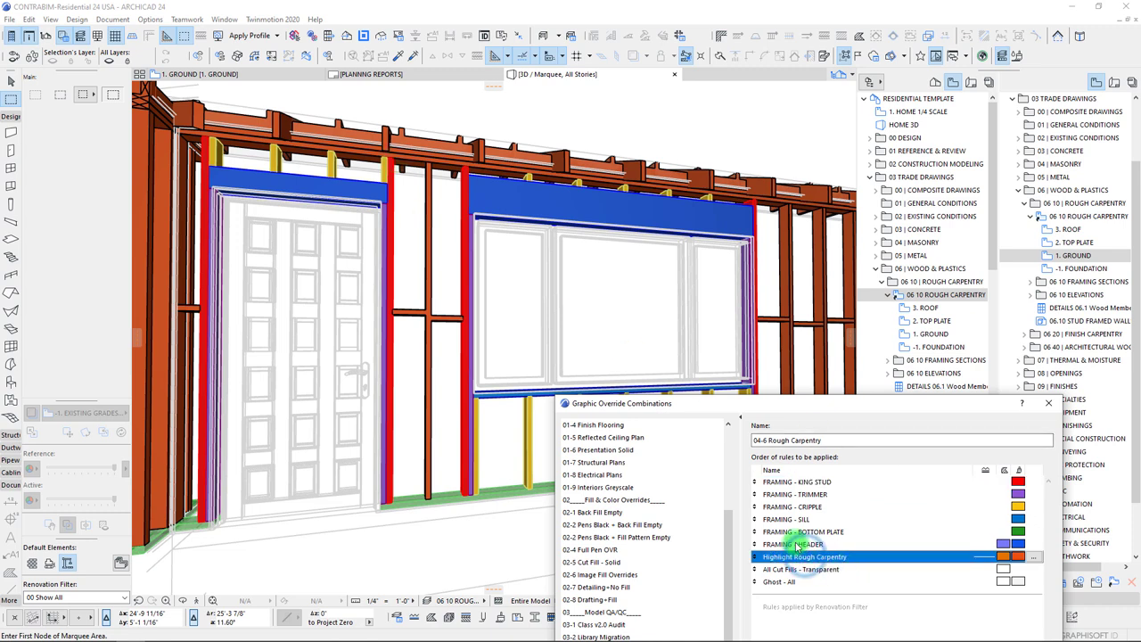
drag(810, 414, 785, 443)
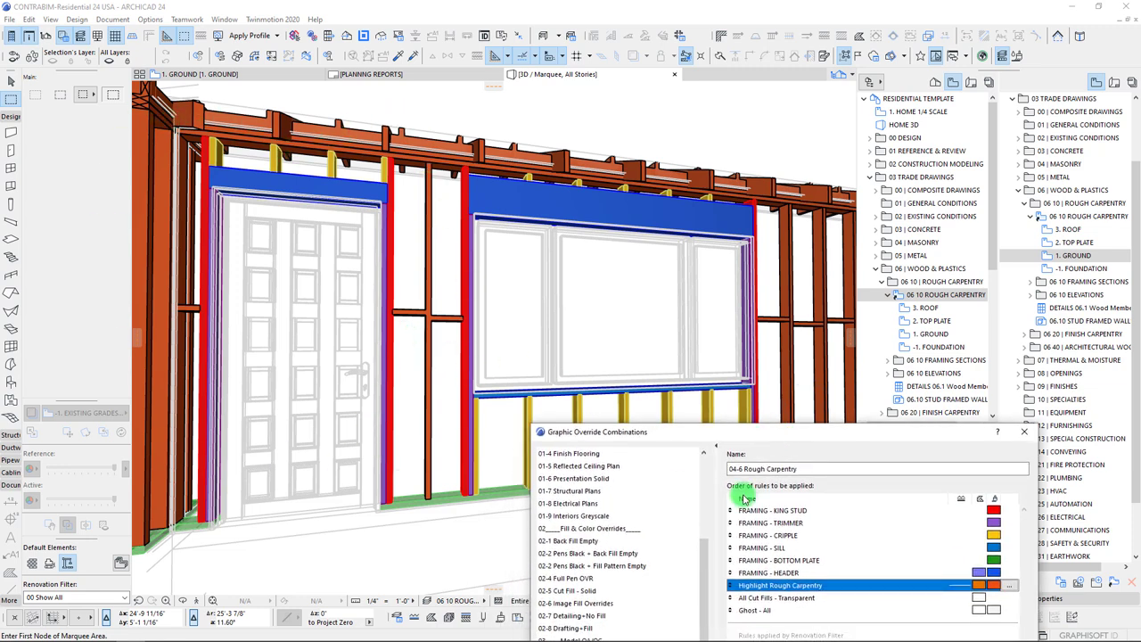
drag(784, 437, 769, 381)
click(747, 453)
click(750, 467)
click(752, 478)
click(752, 491)
click(751, 503)
- Review the Ghost - All and All Cut Fills - Transparent rules and close the override combinations
mouse_move(762, 382)
mouse_down()
mouse_move(696, 310)
mouse_move(746, 244)
mouse_up()
click(675, 338)
click(733, 414)
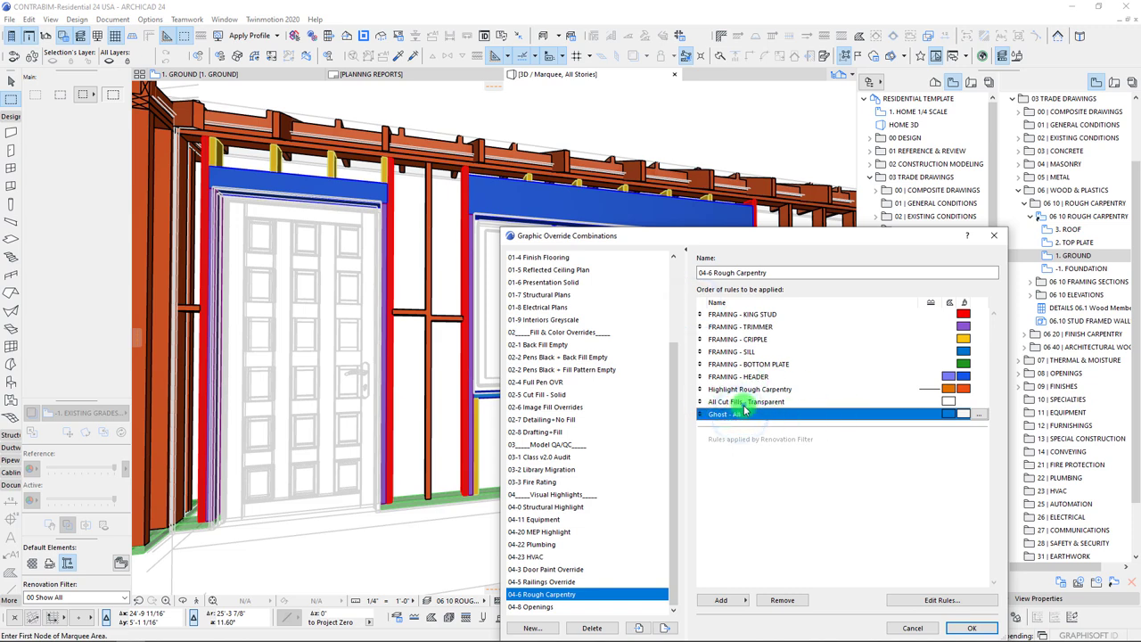
click(744, 402)
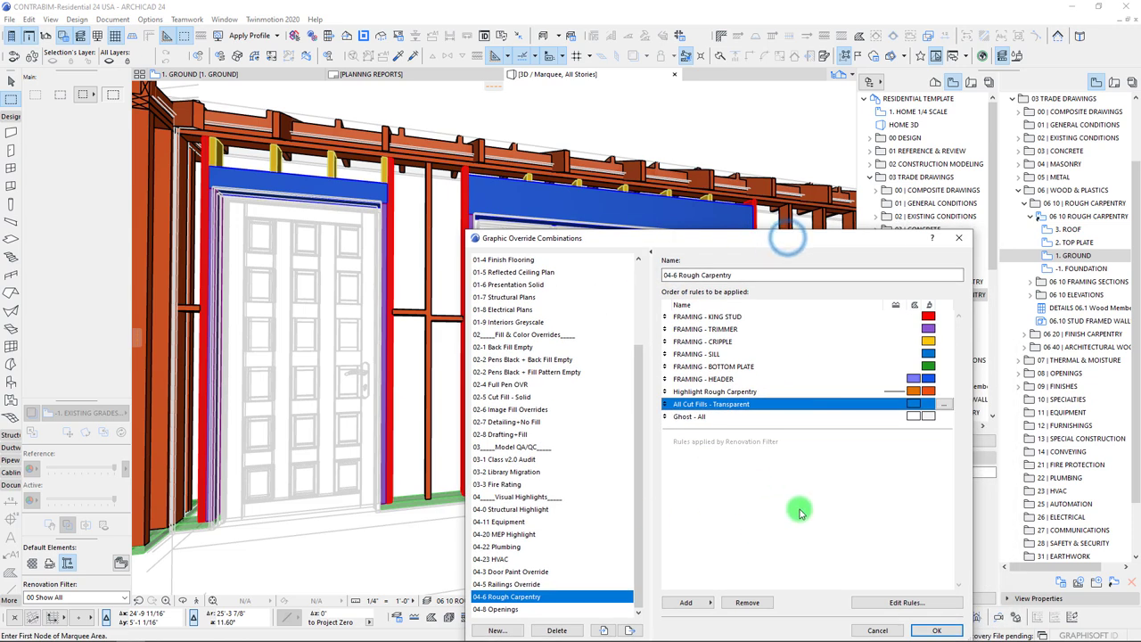
drag(794, 268, 800, 225)
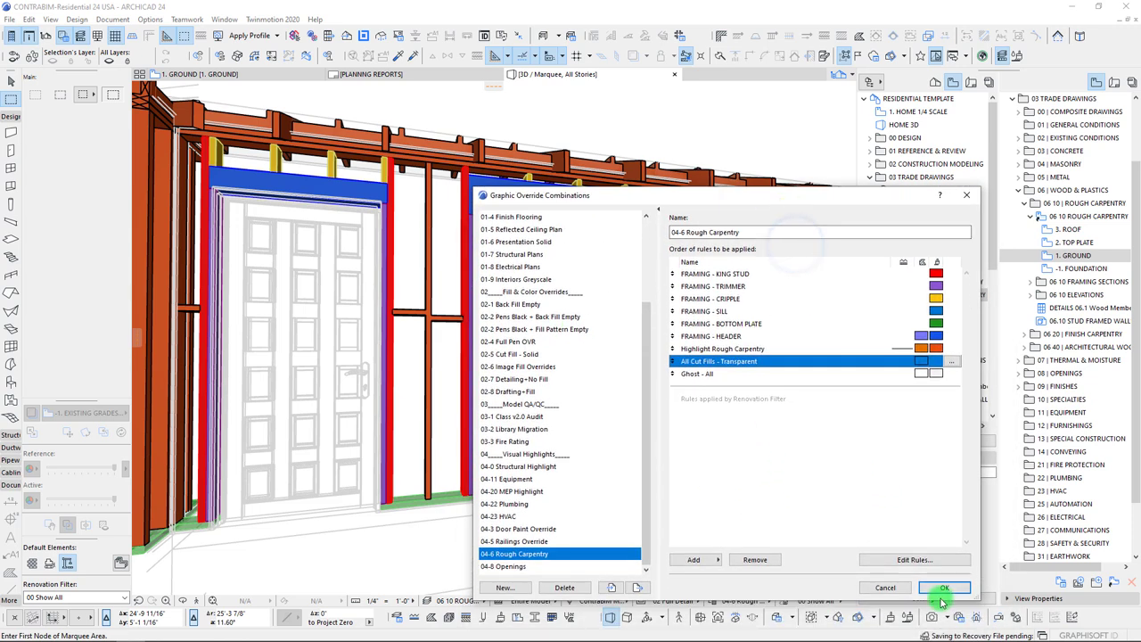
click(930, 591)
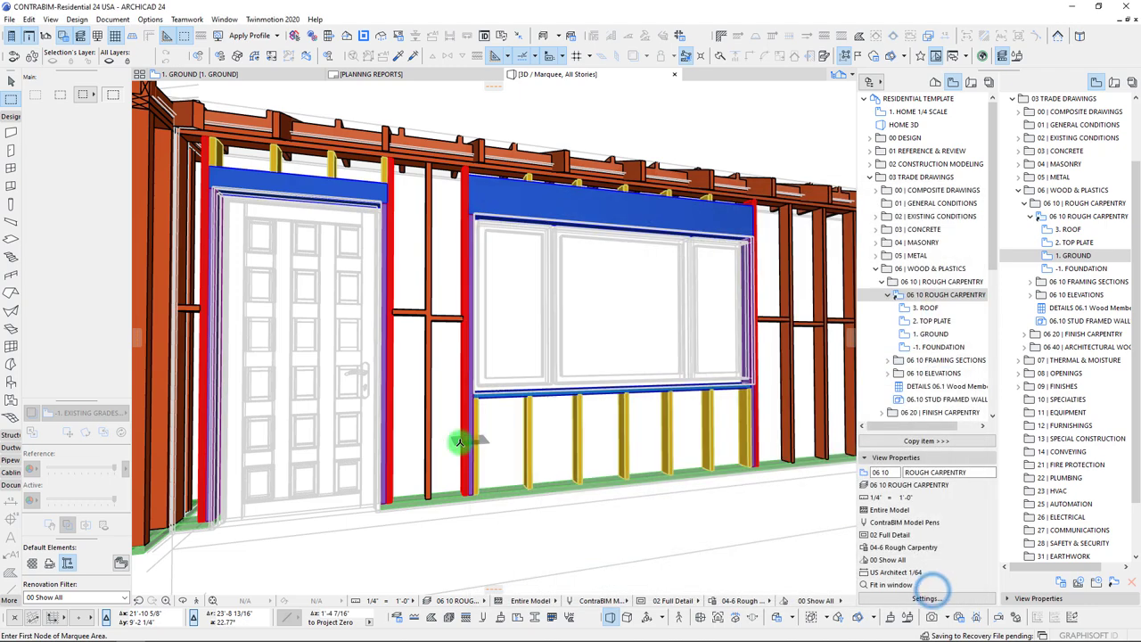
- Select the bottom plate below the window, check its ID field and clear the selection
scroll(466, 438, down, 2)
scroll(547, 383, up, 4)
scroll(516, 460, up, 4)
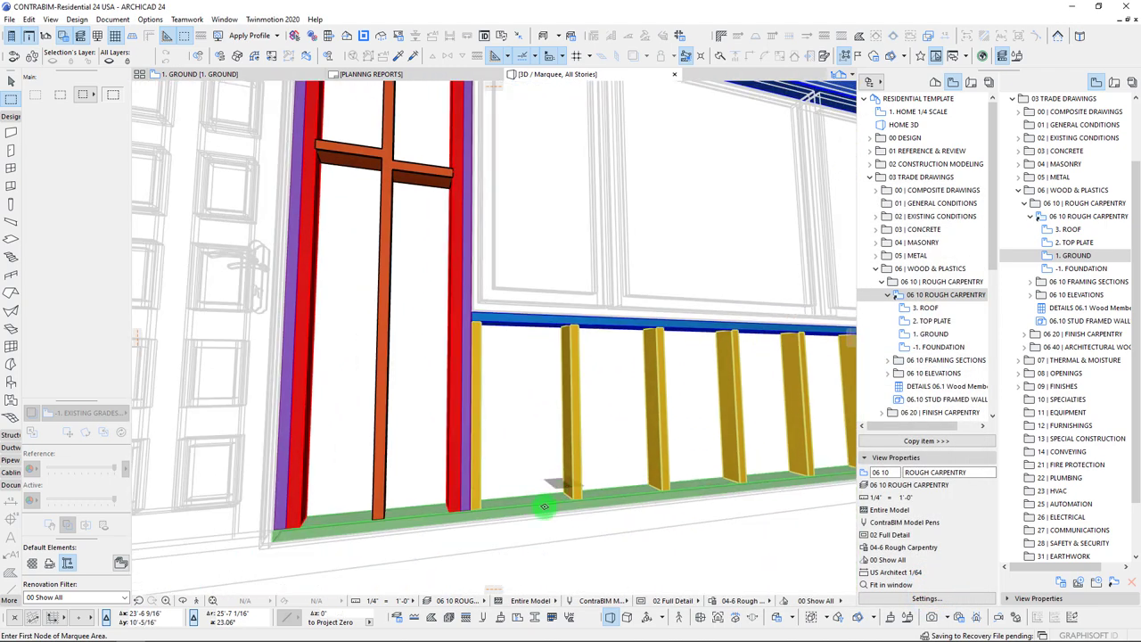
click(529, 505)
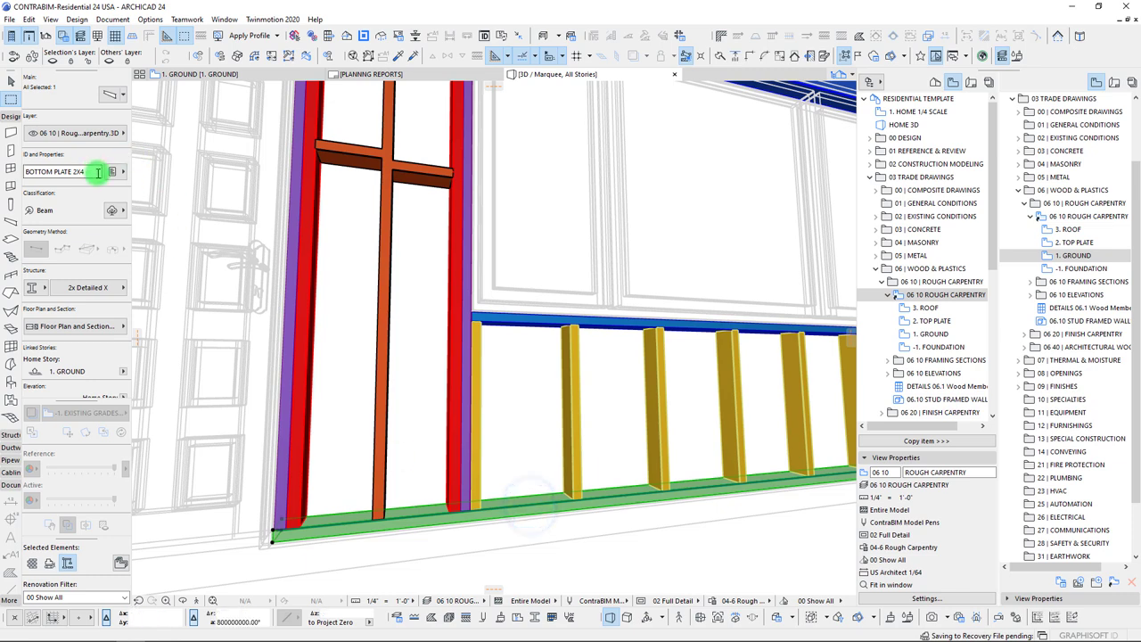
click(60, 168)
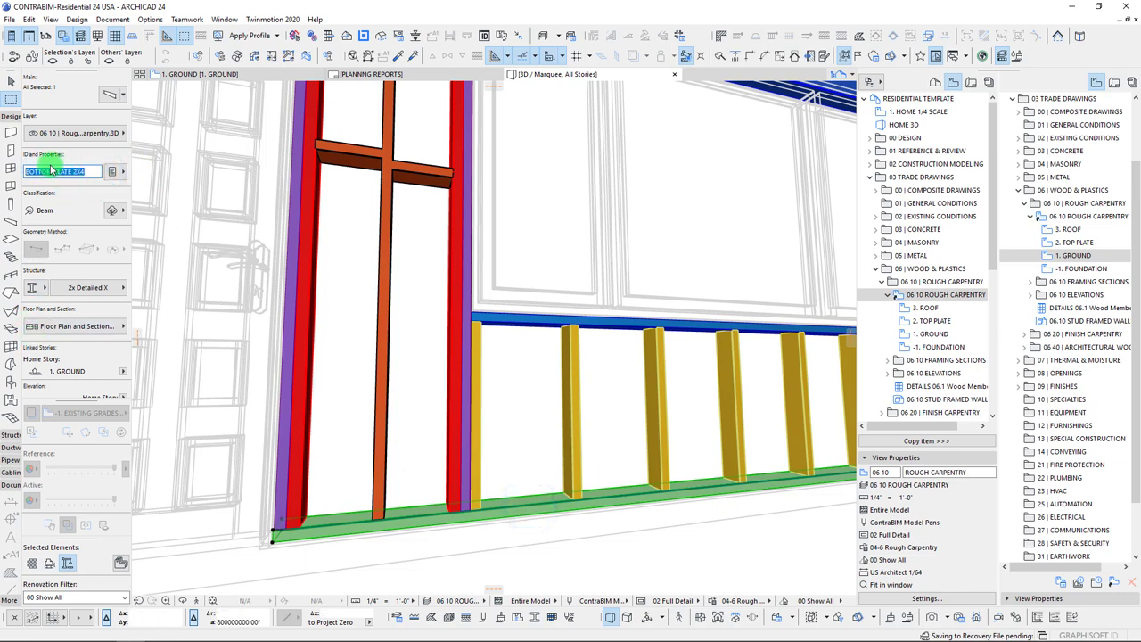
middle_drag(407, 340, 435, 342)
key(Escape)
key(Escape)
- View the wall from the window's far side and select the bottom plate at the king stud to check its ID
click(503, 449)
shift+middle_drag(603, 461, 502, 506)
click(561, 433)
shift+middle_drag(437, 363, 546, 537)
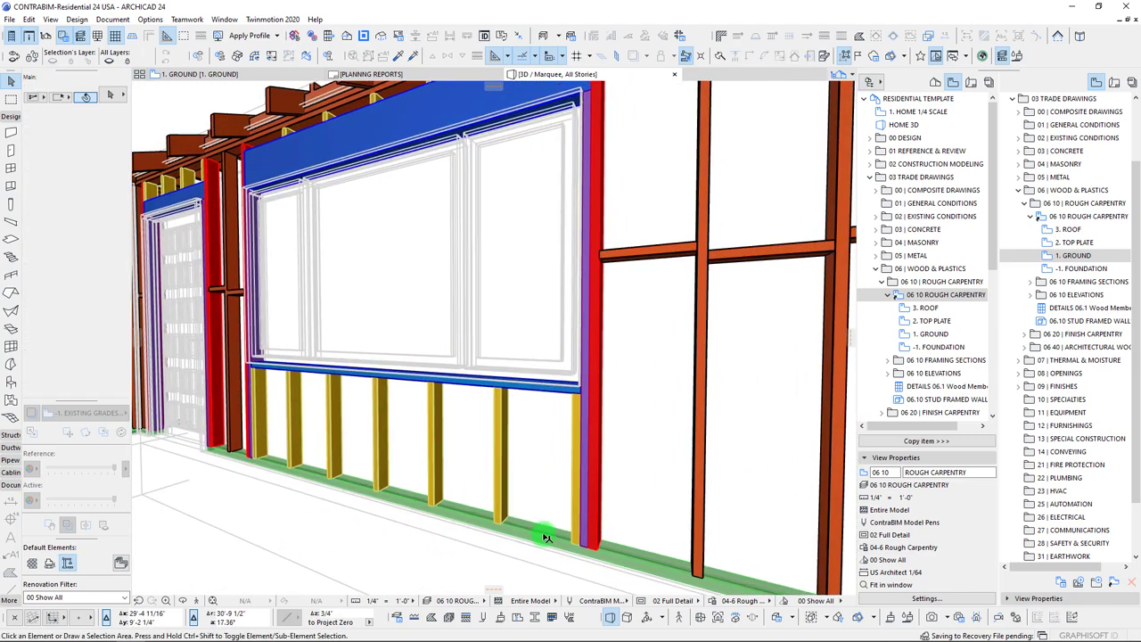
click(544, 536)
scroll(446, 491, up, 5)
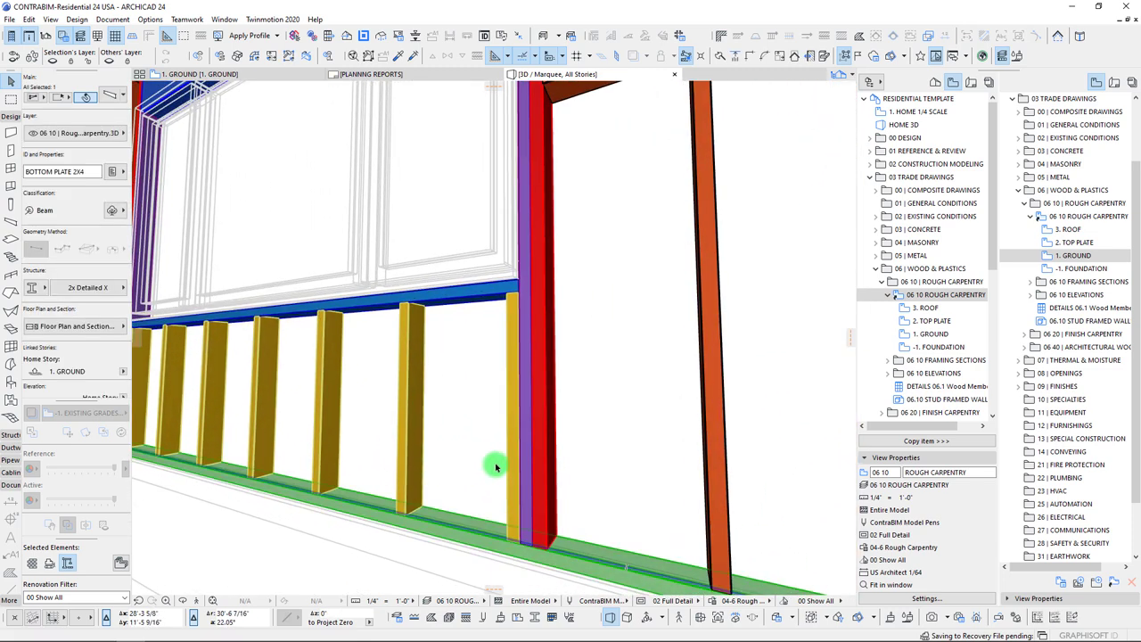
- Select the cripples under the window and the trimmer beside them to check their IDs, following the trimmer to the sill
click(514, 439)
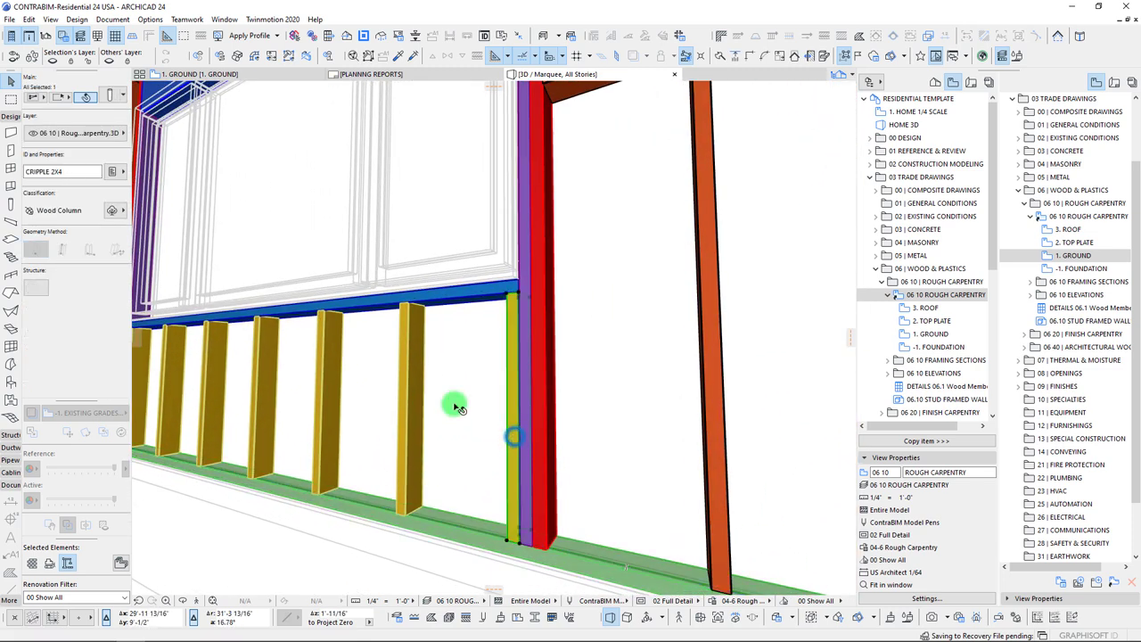
click(325, 394)
click(528, 375)
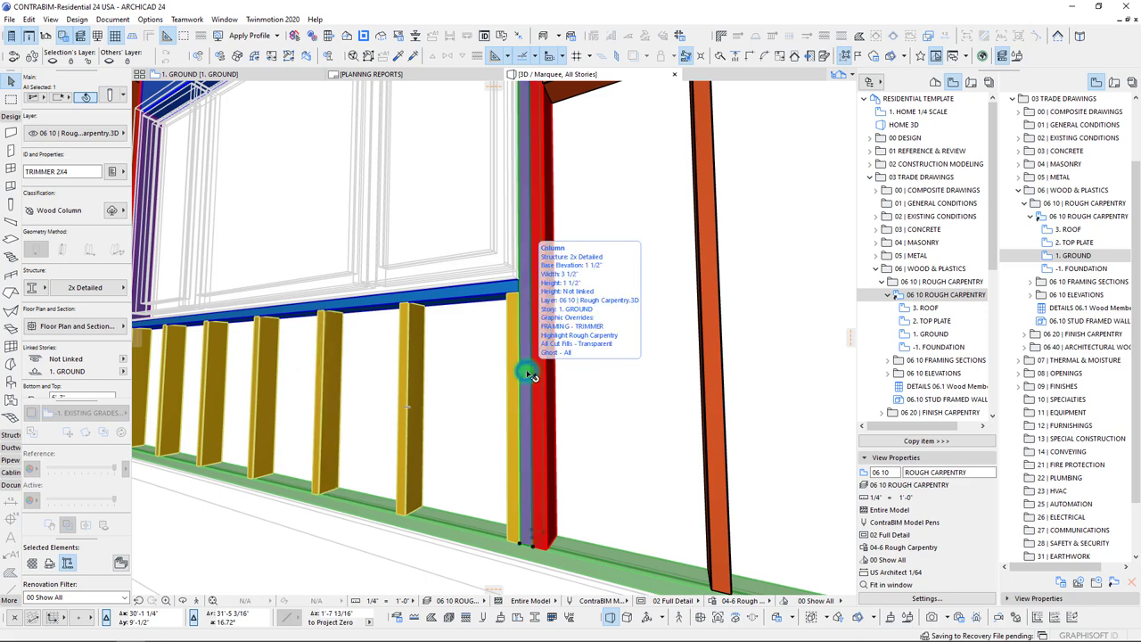
scroll(553, 403, down, 6)
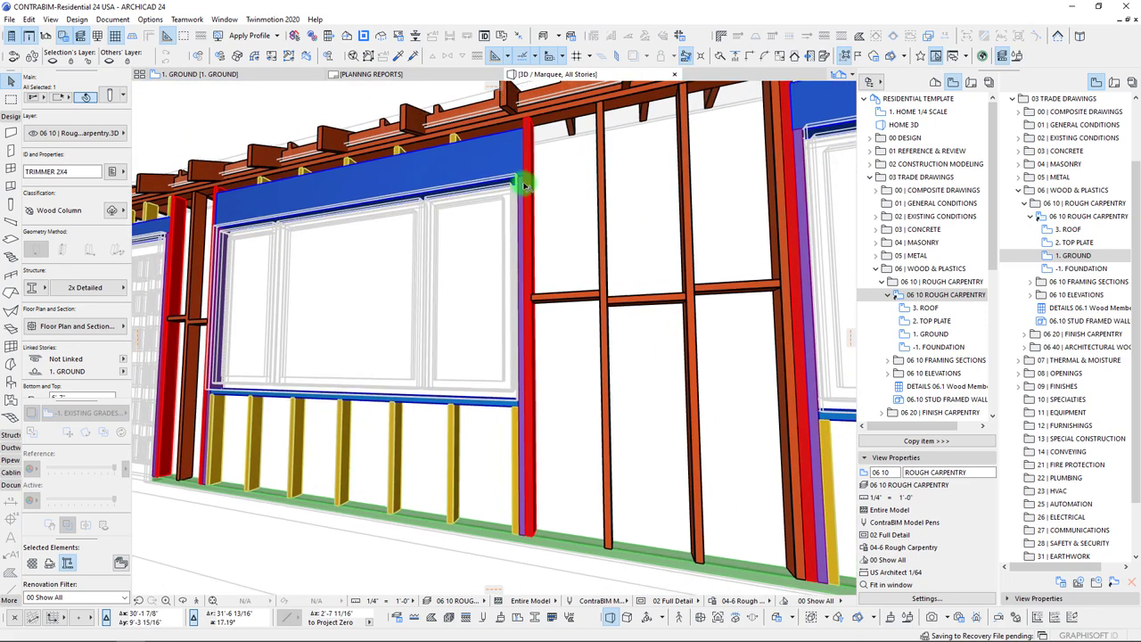
scroll(524, 214, up, 2)
scroll(508, 461, up, 8)
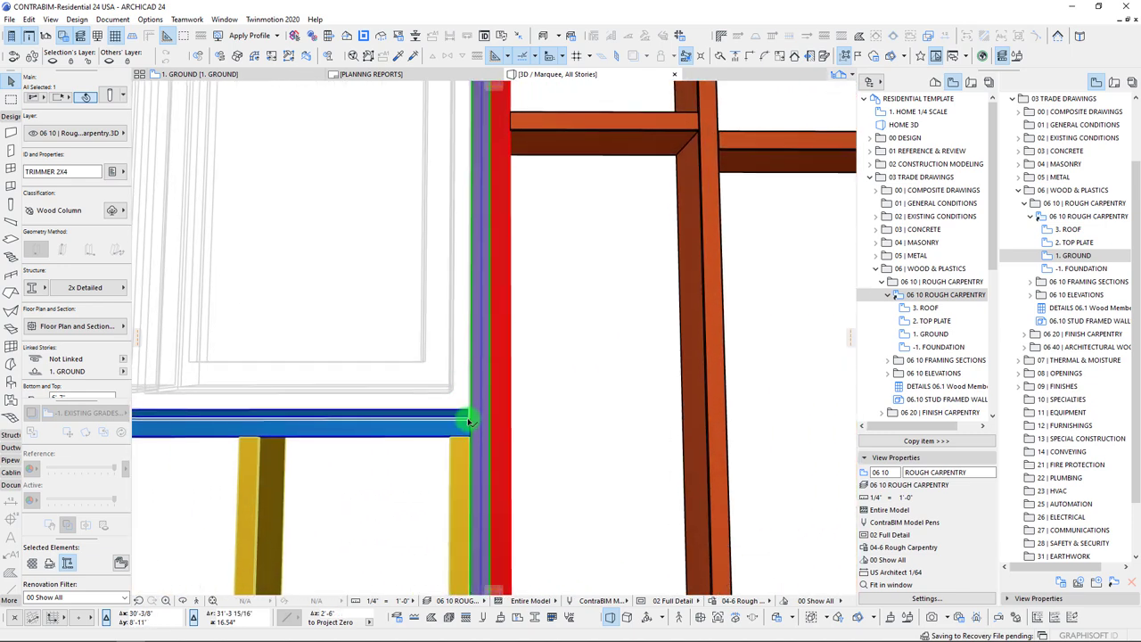
- Select the window sill beam to check its ID and how it meets the trimmer
key(Escape)
click(420, 430)
shift+middle_drag(420, 429, 378, 426)
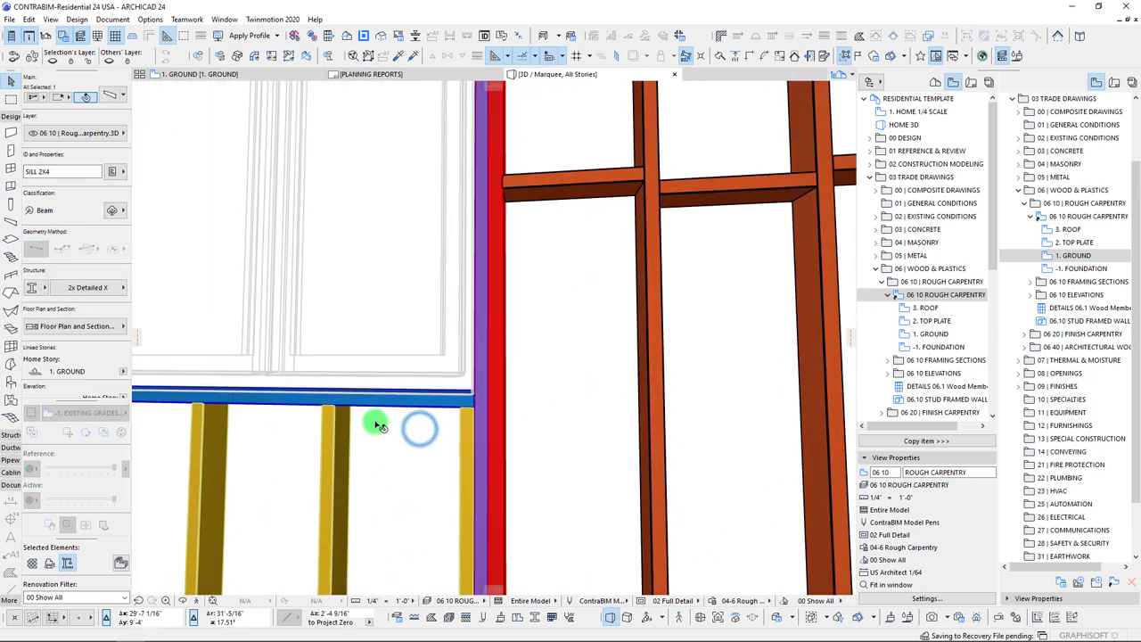
scroll(377, 426, down, 3)
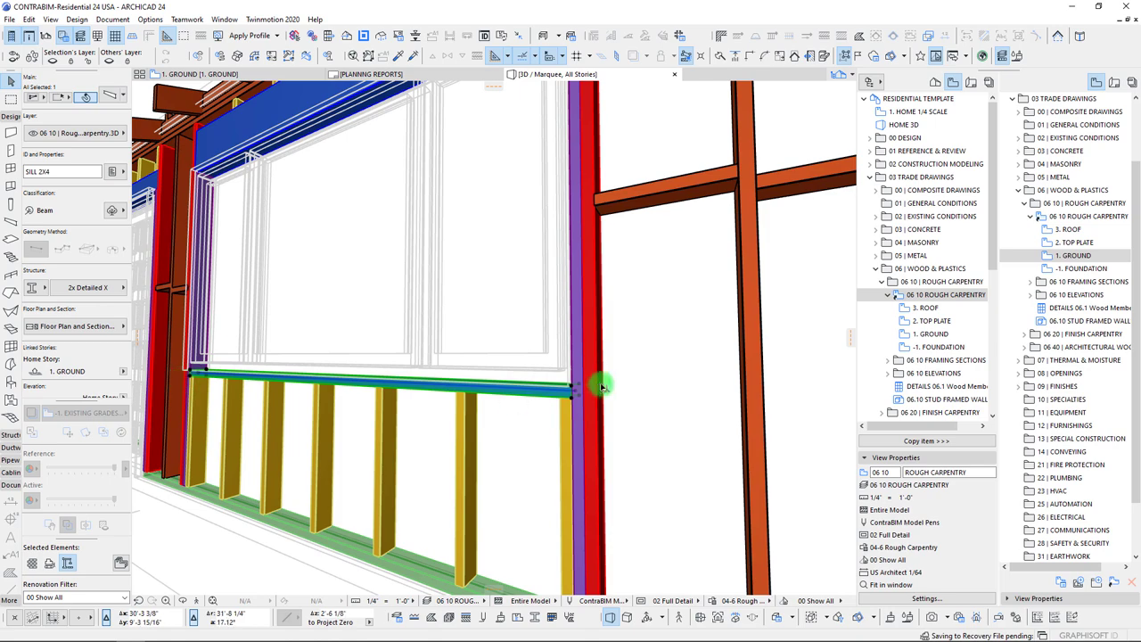
- Select the header above the window to check its ID and its bearing on the trimmer, ending with the whole wall in view
scroll(589, 379, down, 3)
scroll(517, 202, up, 4)
click(505, 178)
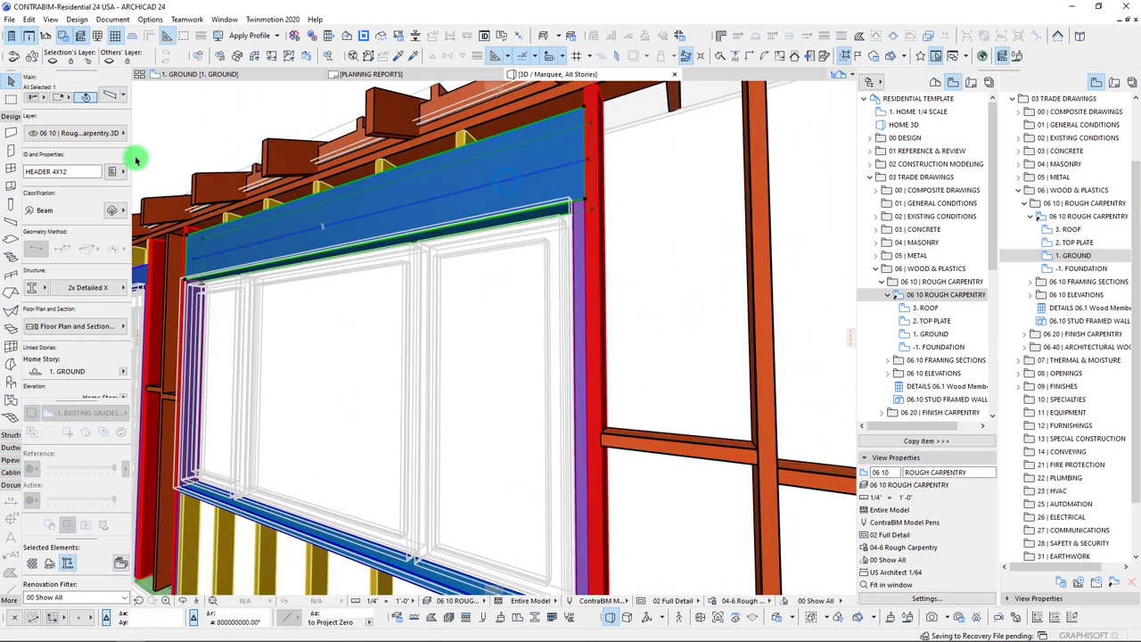
shift+middle_drag(544, 183, 531, 158)
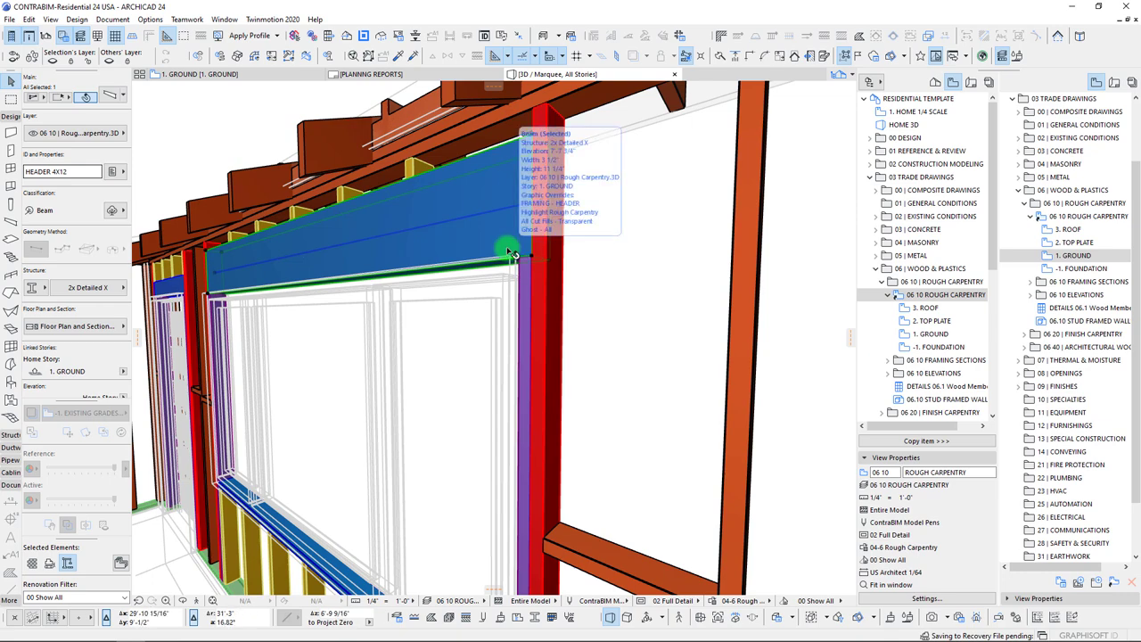
scroll(510, 253, down, 10)
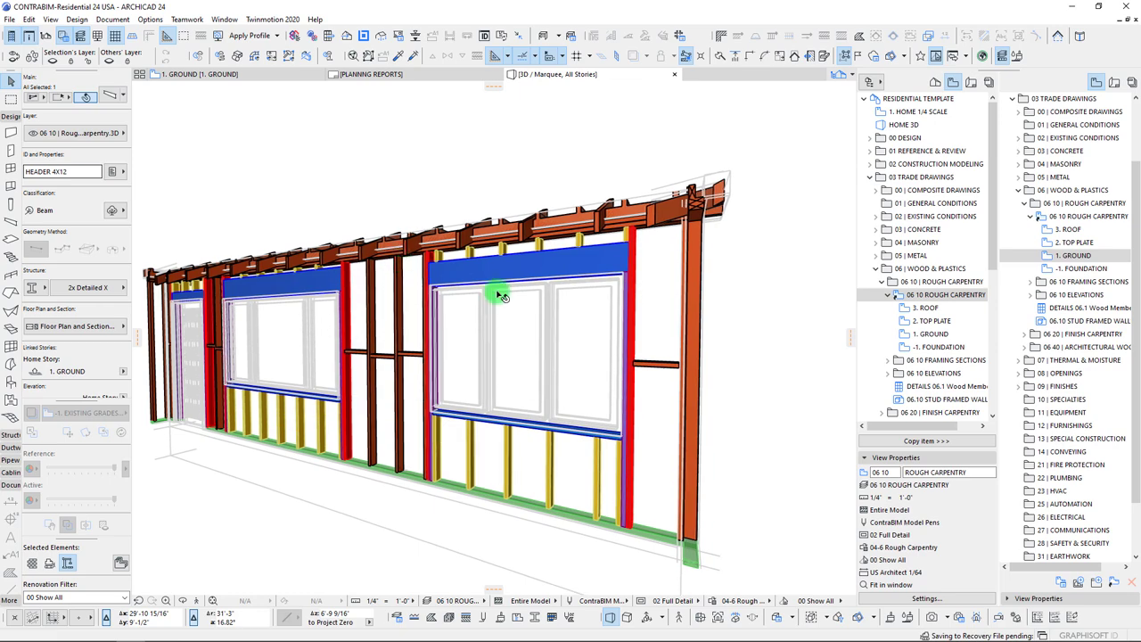
- Select the king stud, the blocking beside it and a common stud between the windows to check their IDs
scroll(497, 292, up, 10)
shift+middle_drag(492, 295, 593, 297)
click(593, 282)
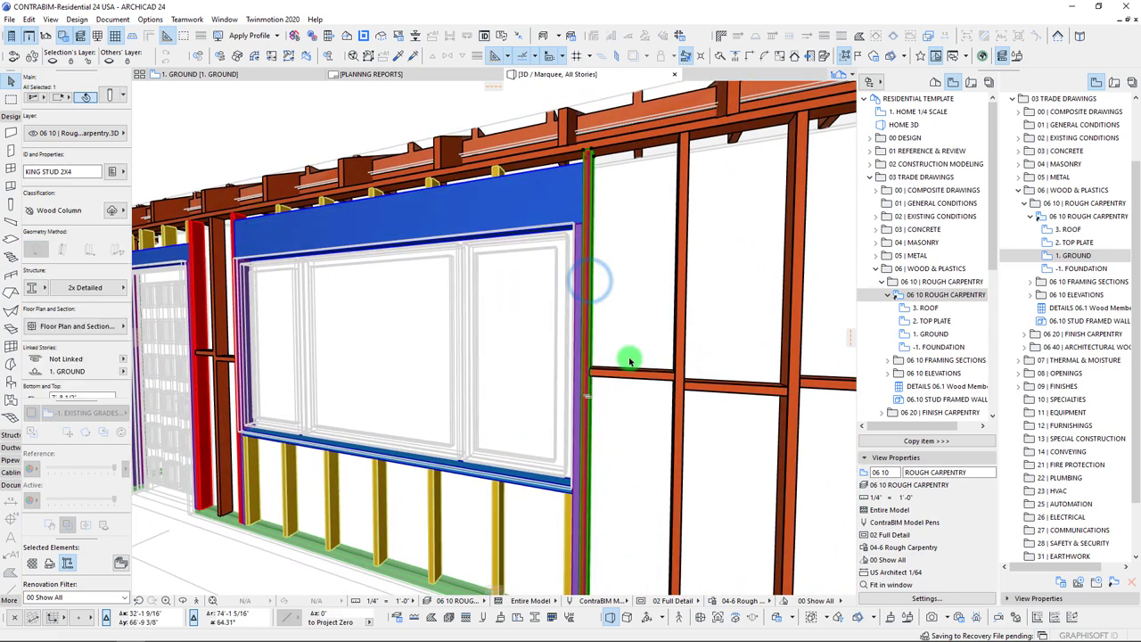
scroll(565, 387, up, 5)
click(513, 365)
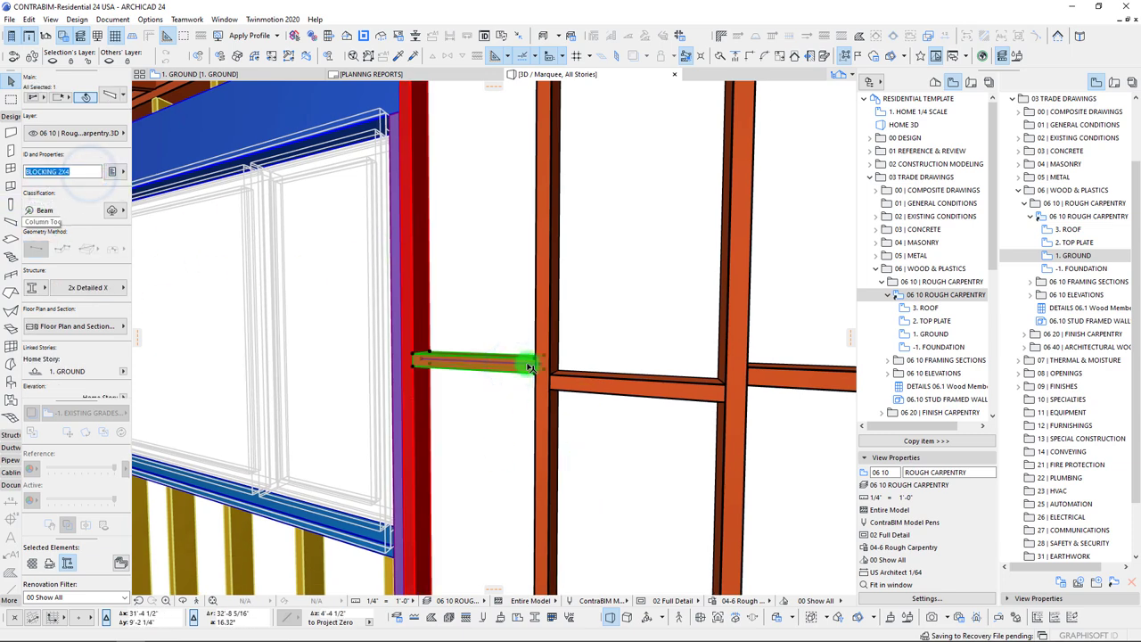
click(547, 309)
scroll(540, 268, down, 5)
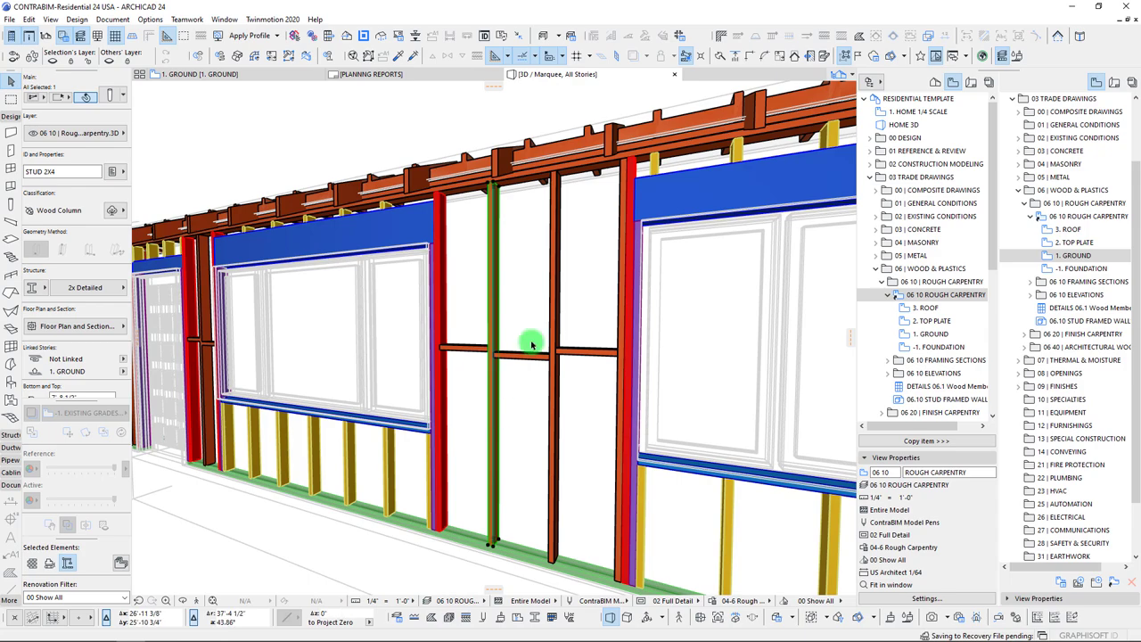
scroll(528, 402, up, 3)
shift+middle_drag(527, 402, 528, 402)
- Return to the ground floor plan, deselect the stud and pick up the existing slab on grade's settings for a new slab
key(F2)
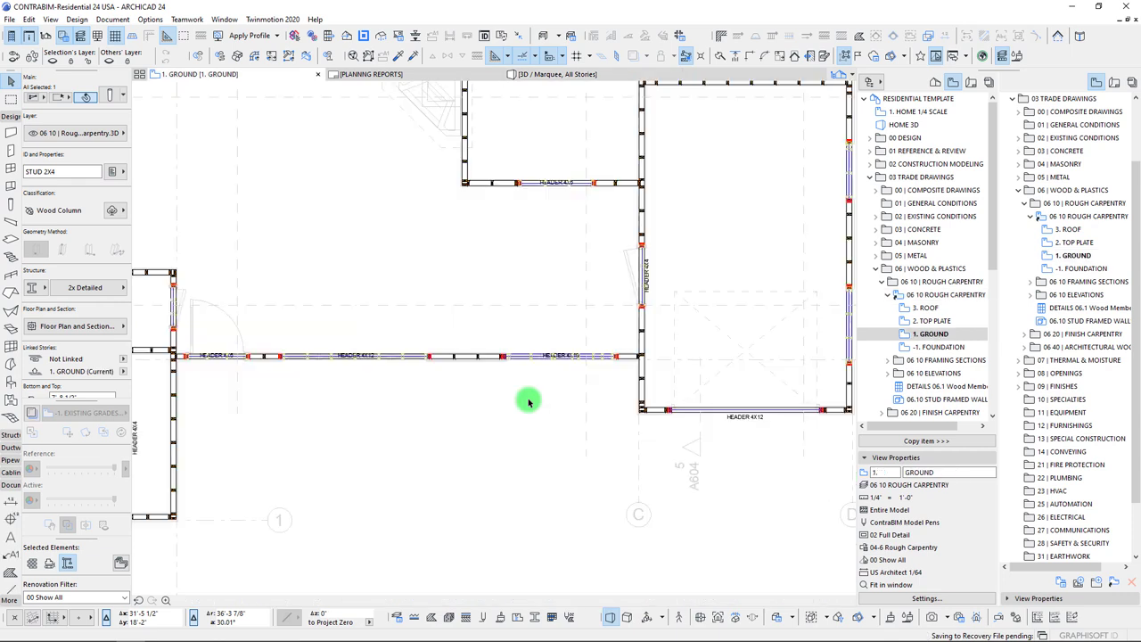
click(528, 401)
scroll(404, 388, down, 5)
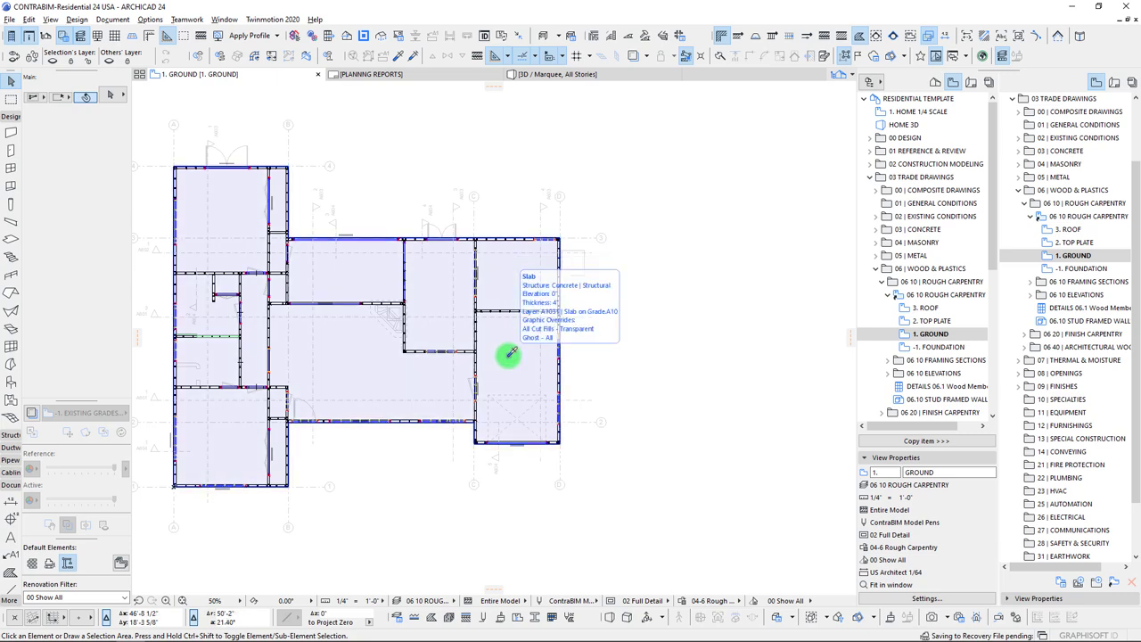
alt+click(466, 257)
middle_drag(684, 384, 571, 371)
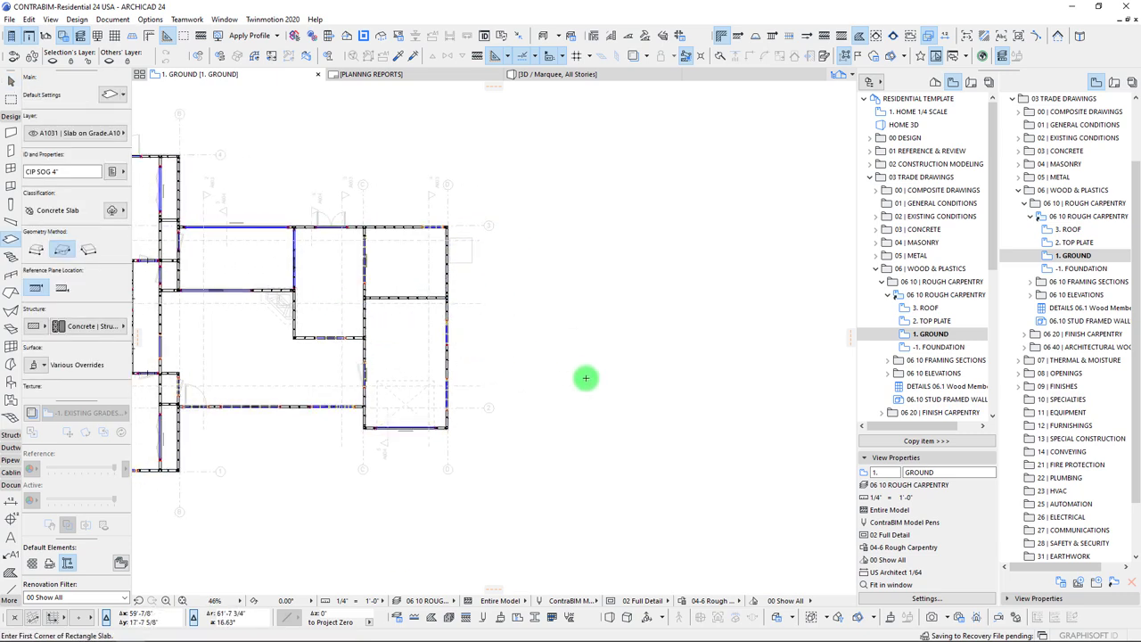
scroll(571, 370, down, 1)
middle_drag(673, 453, 563, 452)
click(537, 402)
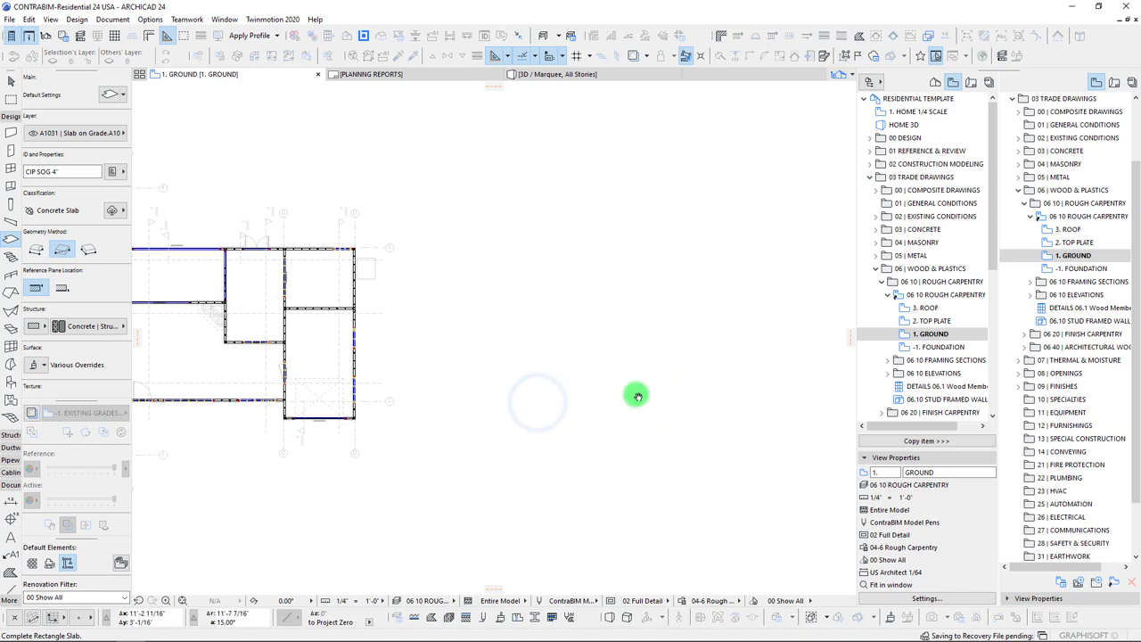
middle_drag(597, 380, 808, 423)
key(Escape)
scroll(460, 316, left, 2)
scroll(374, 318, up, 4)
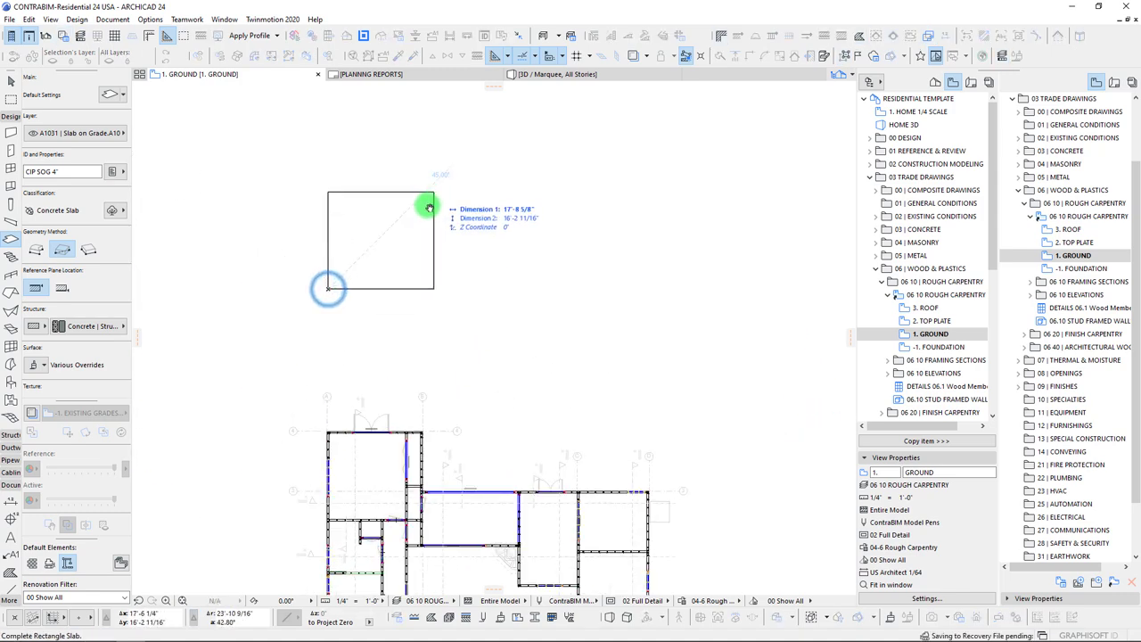
middle_drag(428, 192, 421, 212)
key(Escape)
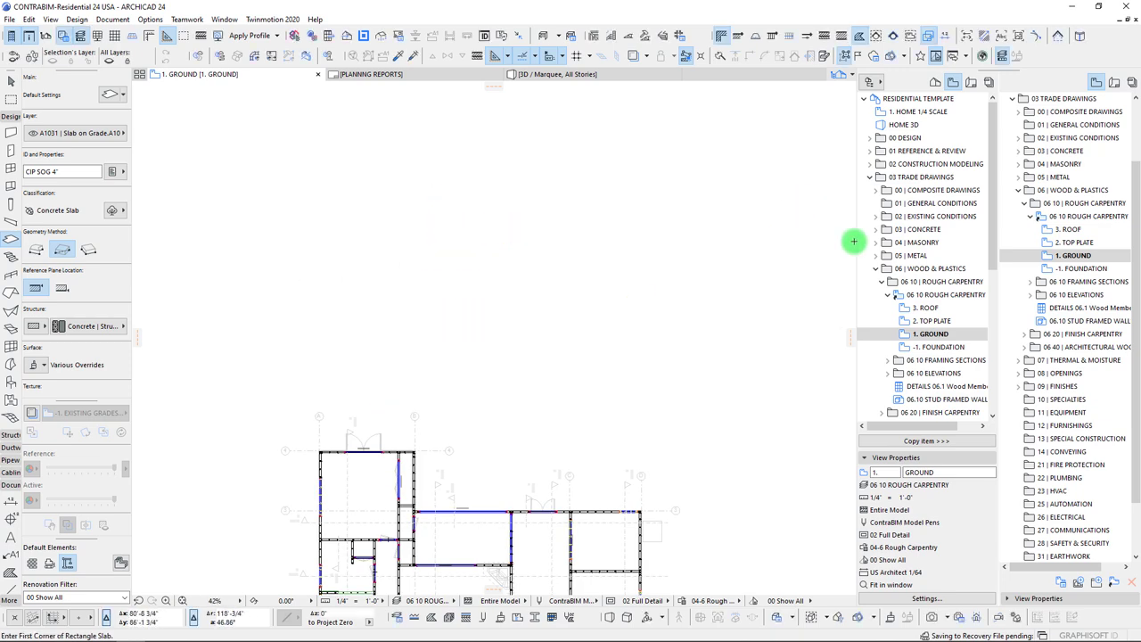
- Place vertical guide lines along the building's outer wall framing at grids A and B
drag(845, 333, 292, 502)
scroll(315, 473, up, 5)
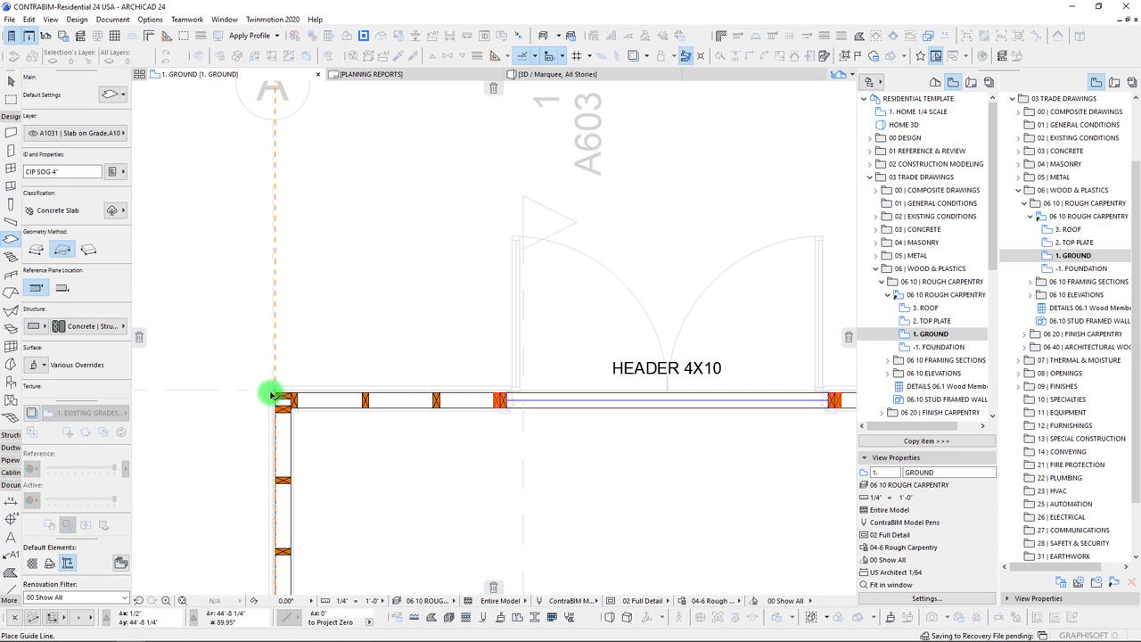
click(272, 395)
scroll(402, 405, down, 6)
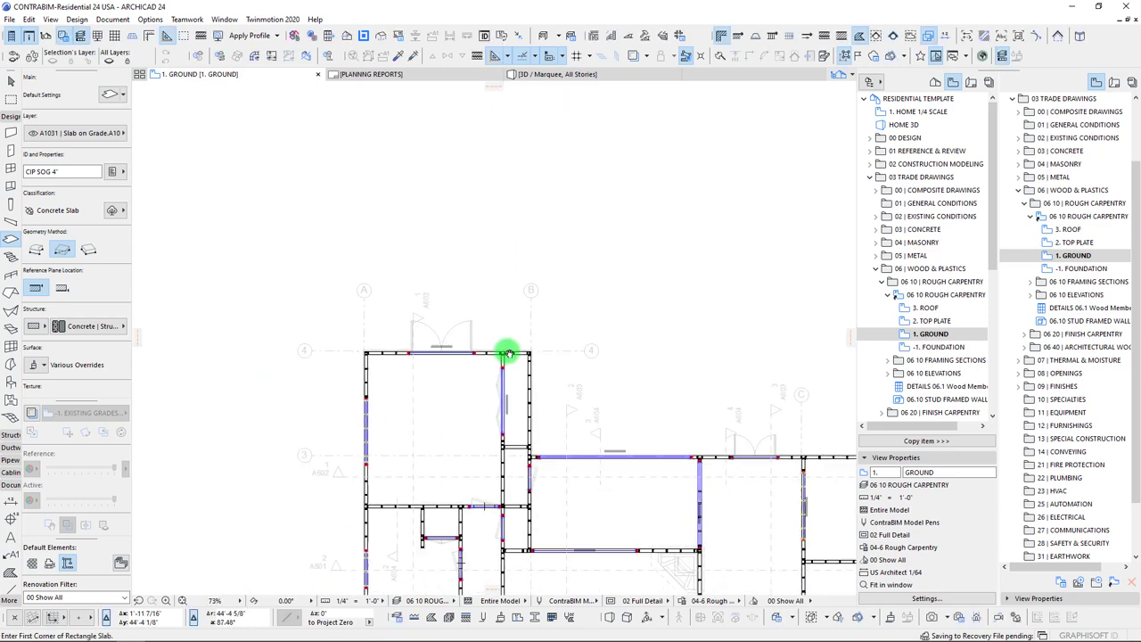
drag(598, 346, 530, 326)
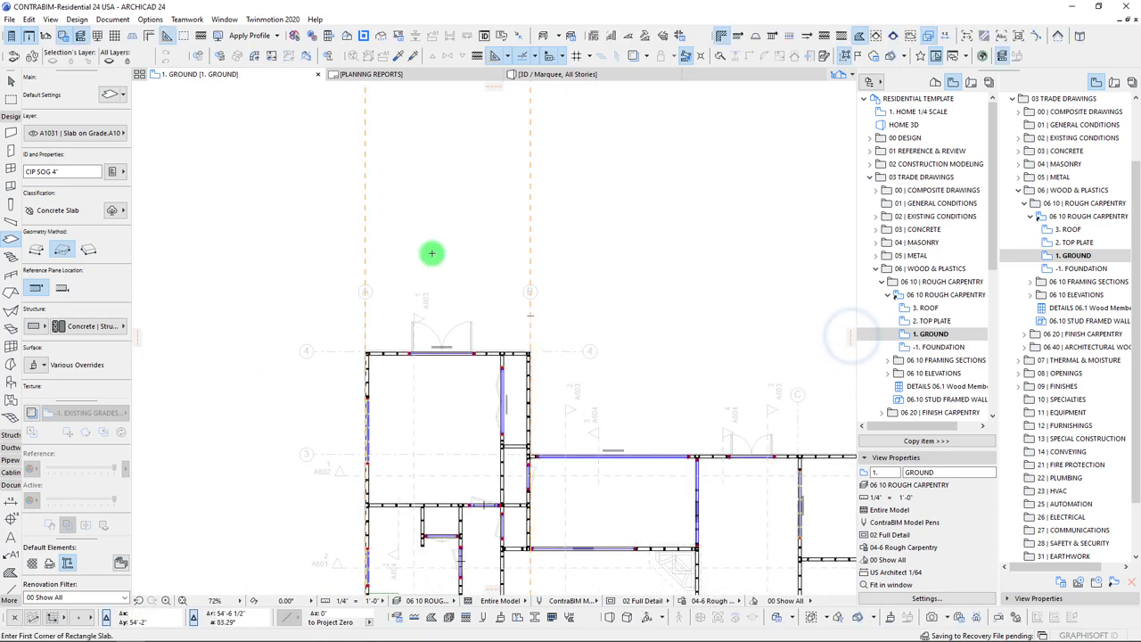
- Draw a rectangular slab about 16' by 18' between the guide lines, in the empty area above the building
scroll(416, 214, down, 1)
middle_drag(416, 207, 364, 375)
click(322, 348)
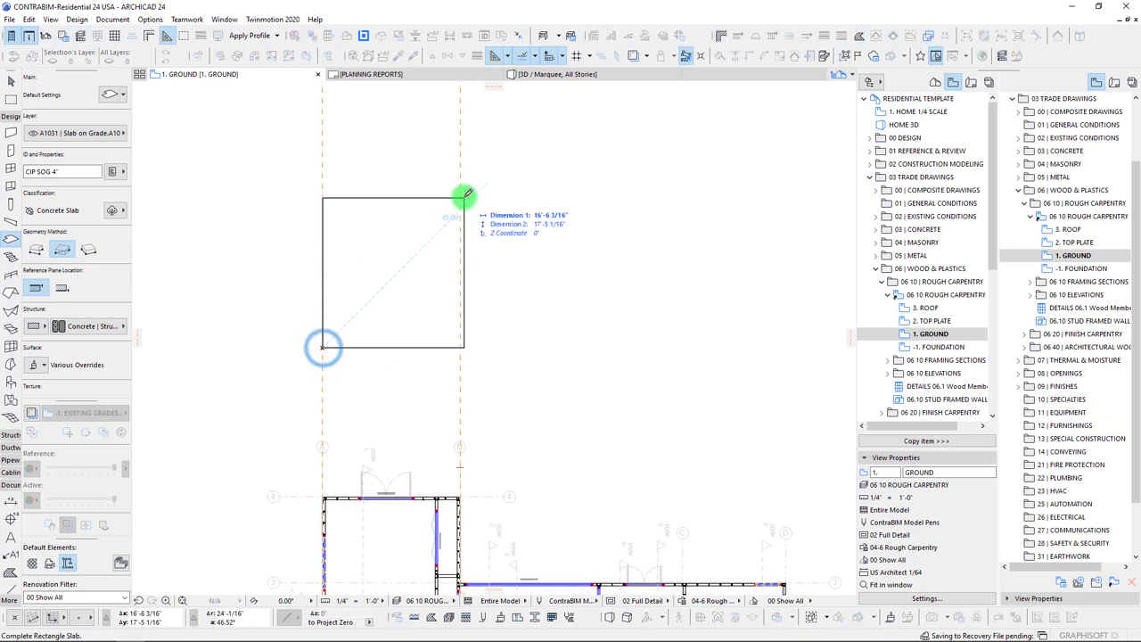
click(461, 192)
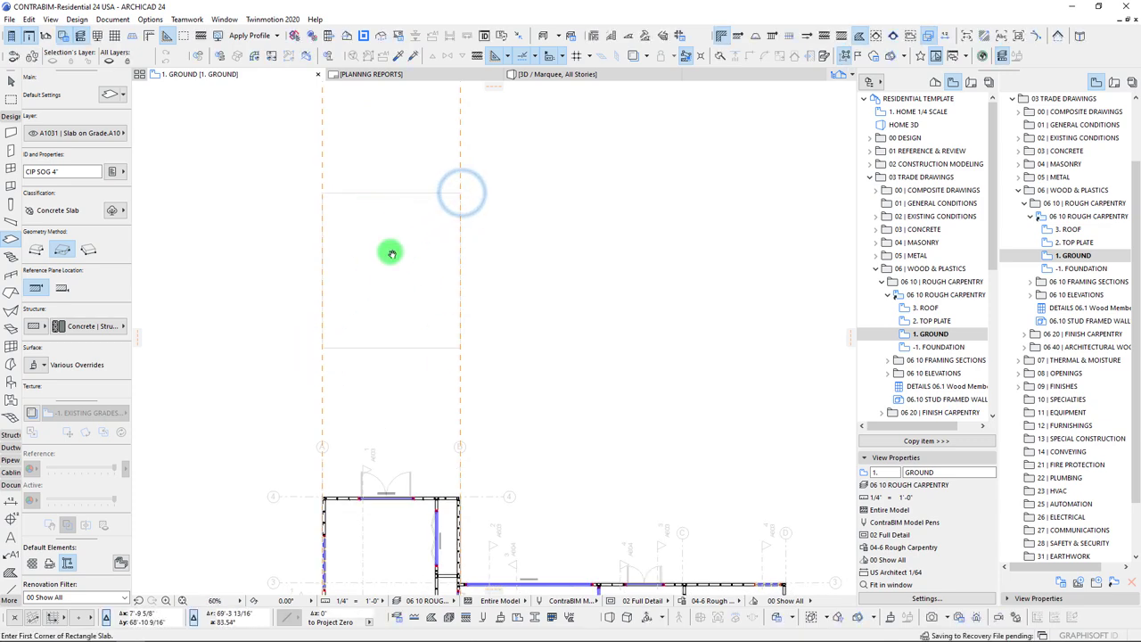
- Pick up the settings of the existing exterior stucco wall beside the HEADER 4X6 door for drawing walls on the new slab
middle_drag(389, 291, 387, 197)
scroll(387, 197, down, 3)
key(Escape)
scroll(432, 532, up, 12)
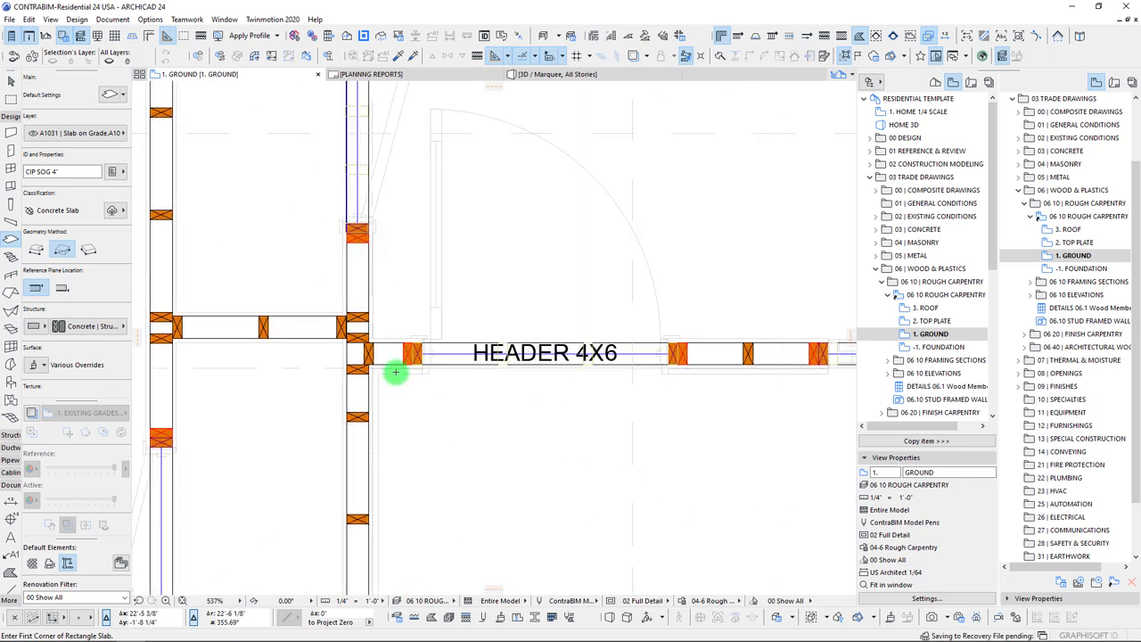
alt+click(393, 375)
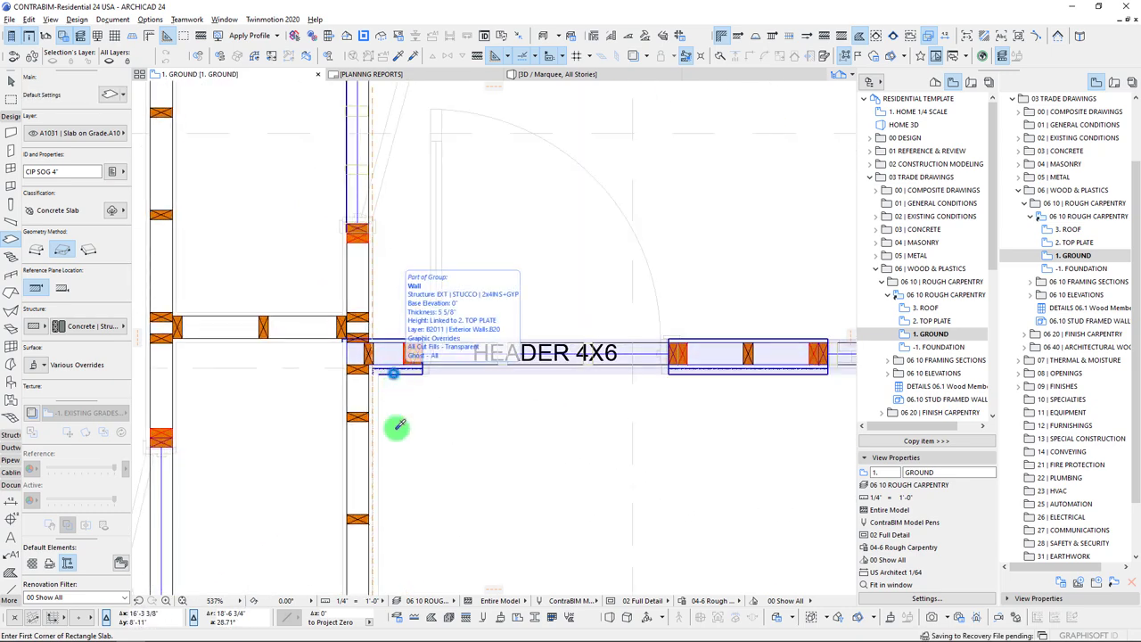
scroll(369, 440, down, 12)
scroll(331, 226, up, 4)
middle_drag(301, 143, 322, 327)
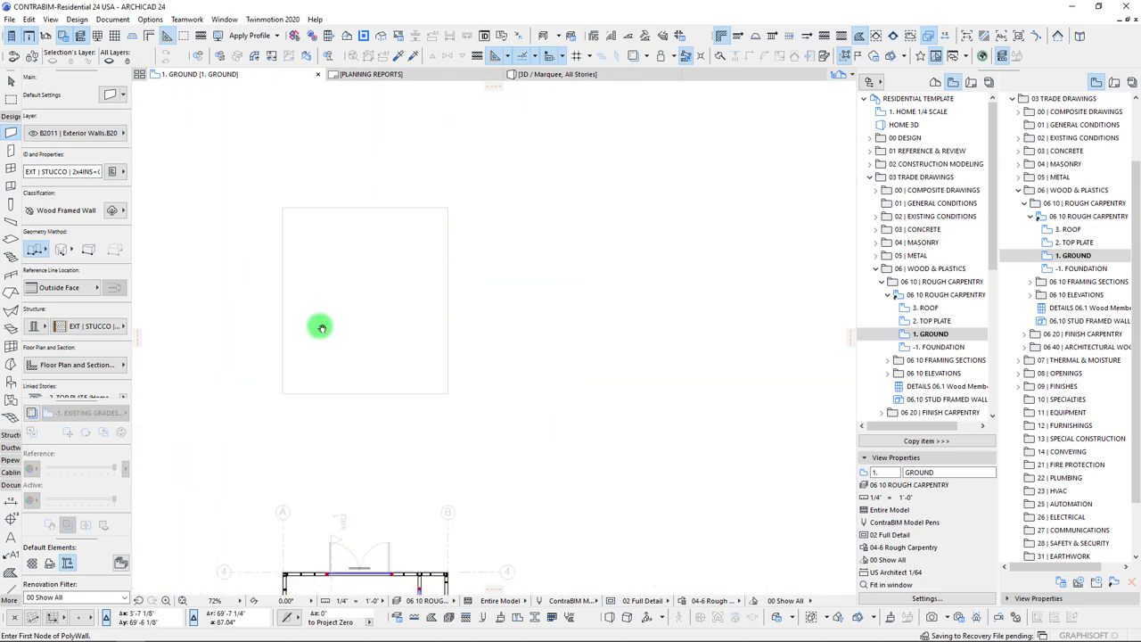
- Draw rectangular exterior stucco walls between opposite corners of the new slab, with the reference line set to Core Outside
click(283, 211)
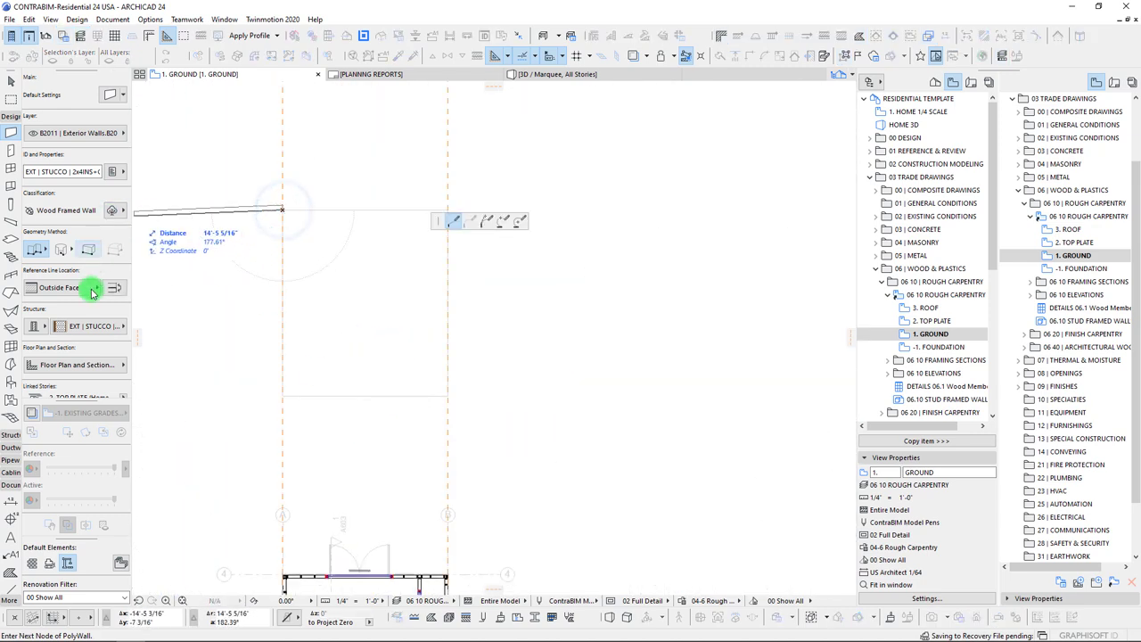
click(98, 246)
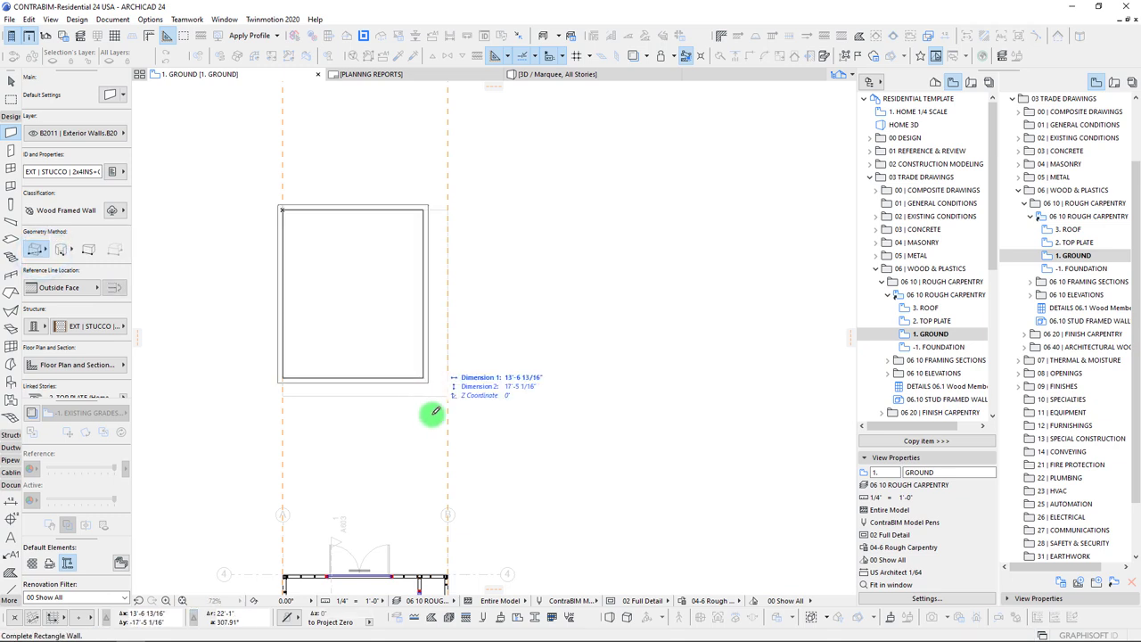
scroll(458, 370, up, 4)
scroll(535, 319, down, 5)
middle_drag(490, 304, 601, 510)
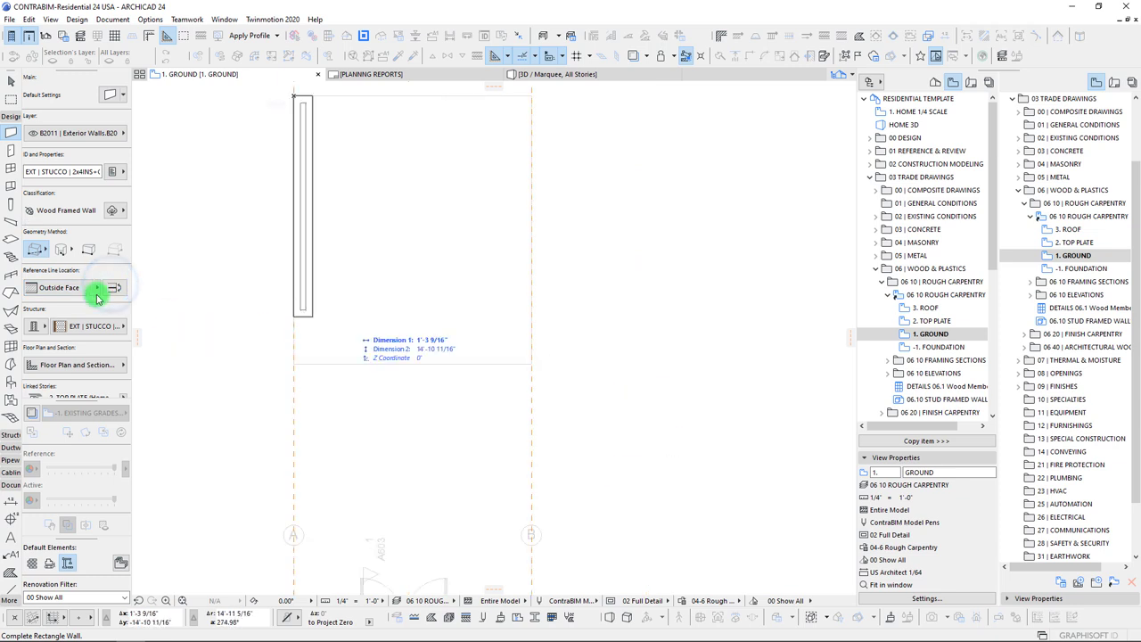
click(83, 288)
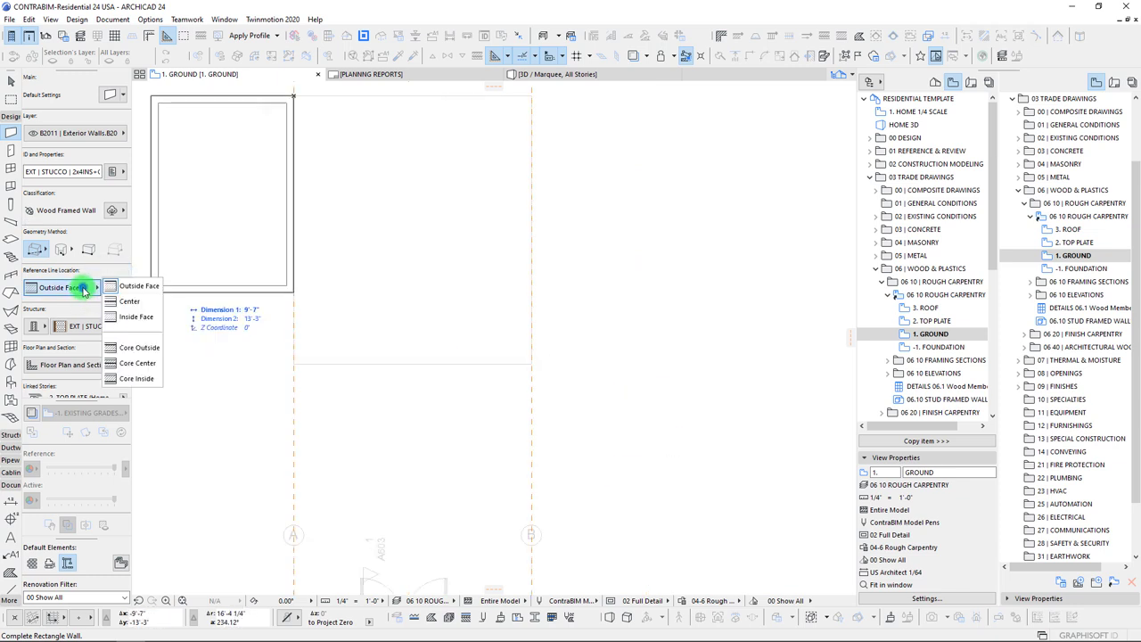
click(133, 350)
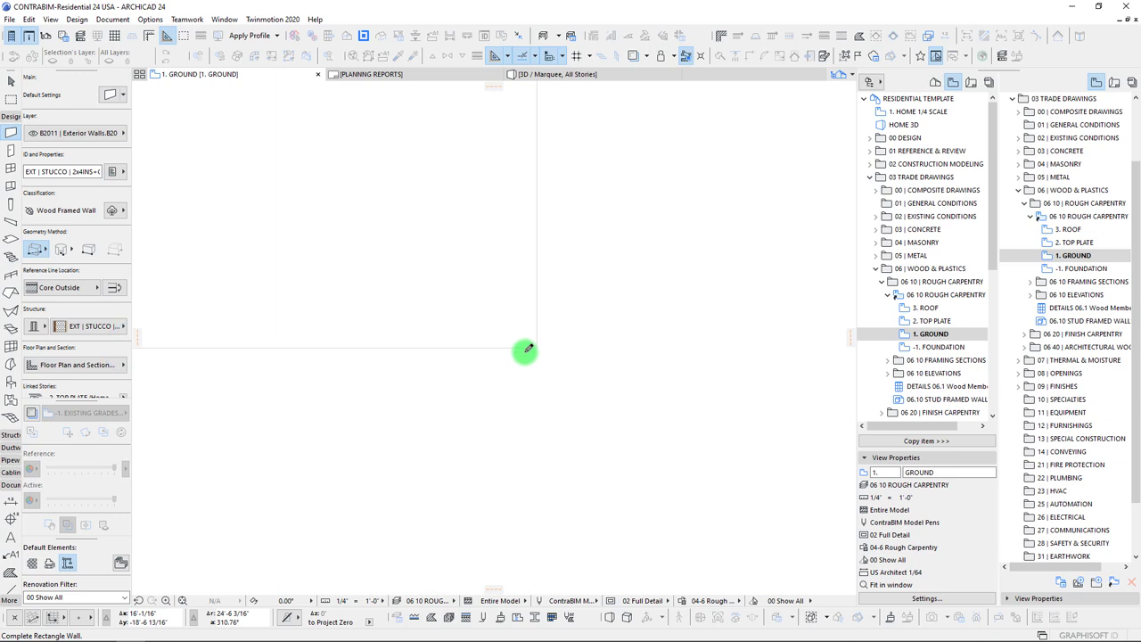
click(545, 342)
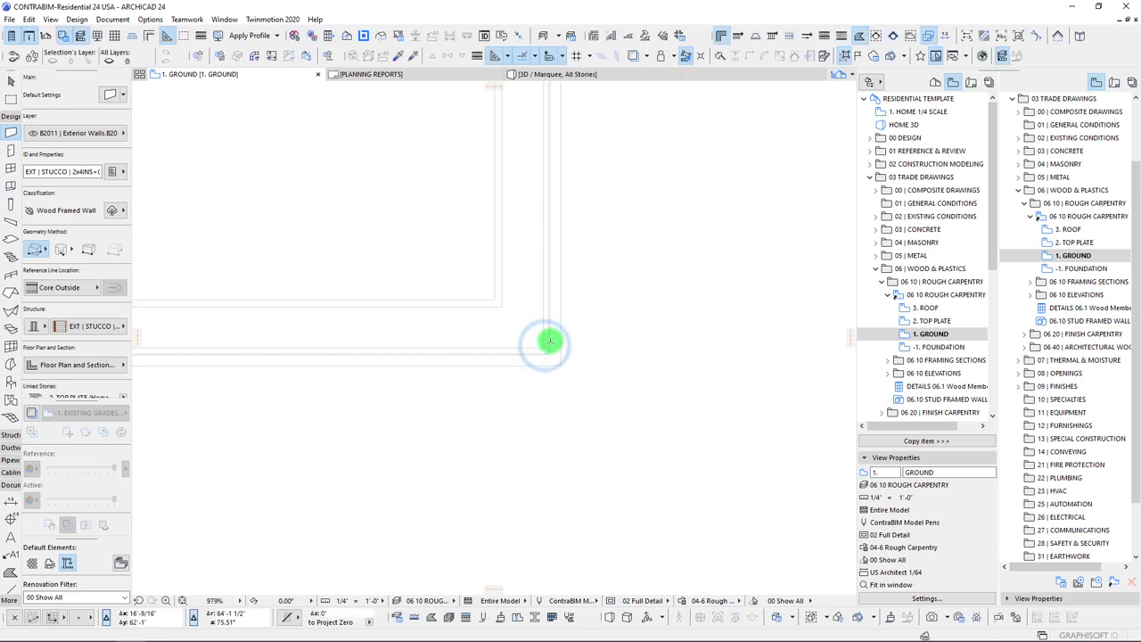
- Select all four new walls and compare their slab corner with the framed corner of the existing building
click(549, 339)
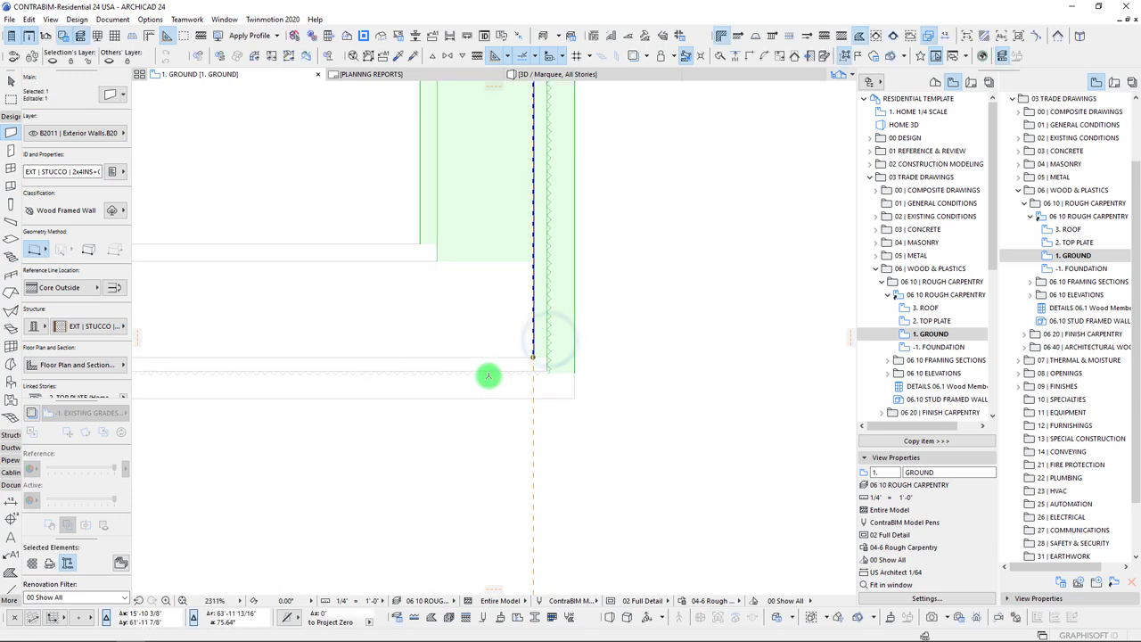
key(ctrl+a)
scroll(489, 385, down, 12)
middle_drag(462, 486, 491, 153)
scroll(217, 395, up, 8)
middle_drag(375, 349, 379, 355)
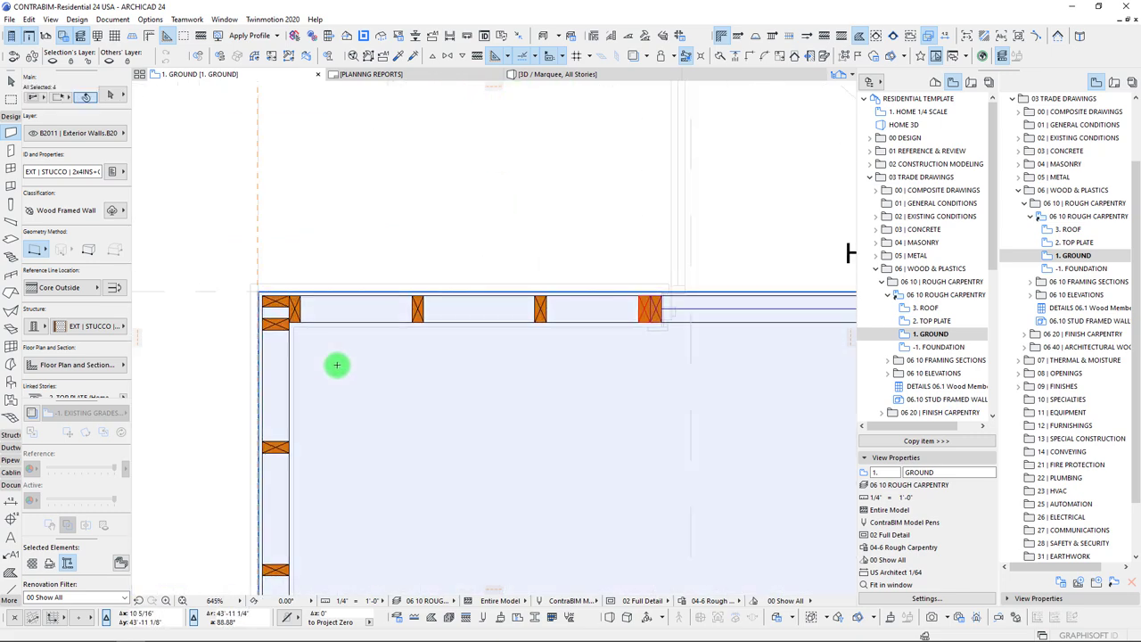
scroll(334, 365, up, 6)
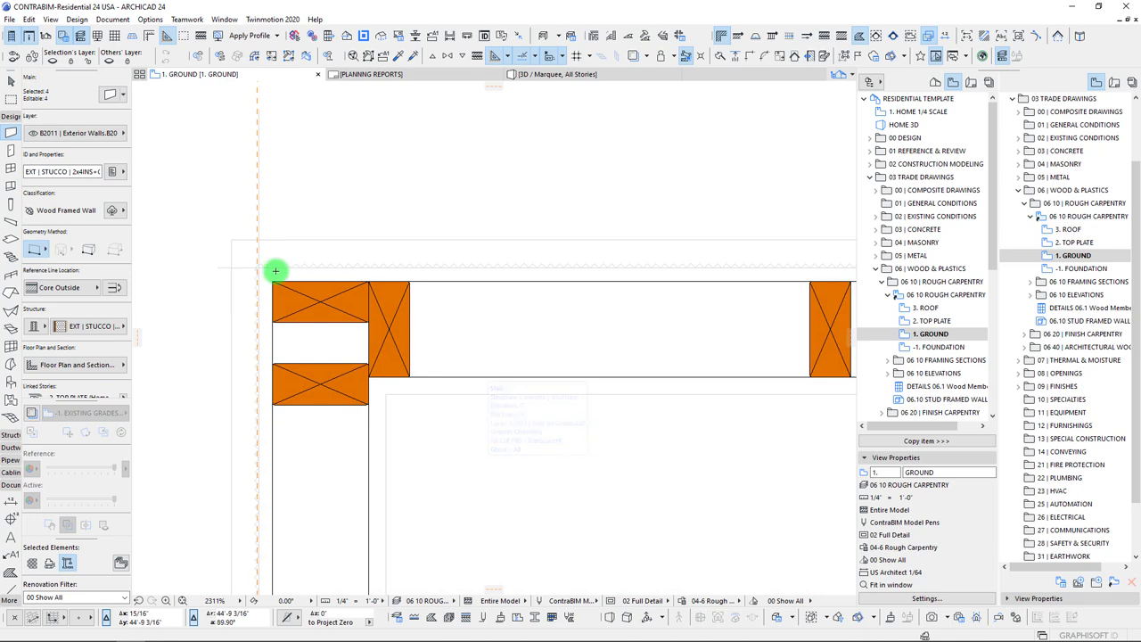
scroll(441, 288, down, 12)
scroll(508, 296, up, 14)
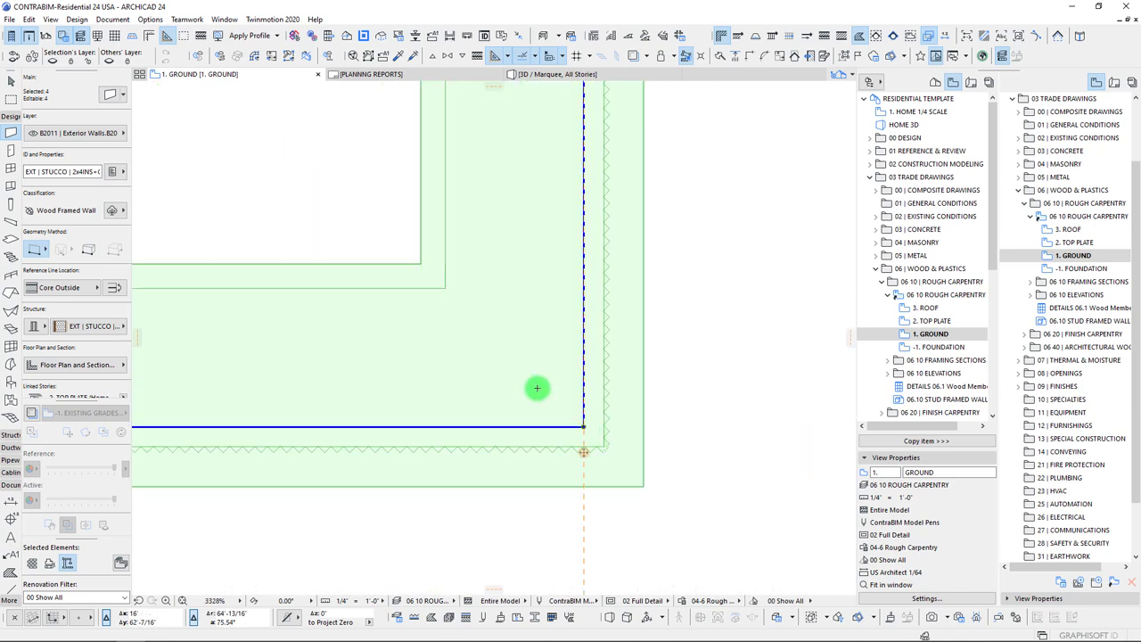
- Measure outward from the new walls' reference line corner to check the outer layer's thickness beyond the slab edge
key(shift)
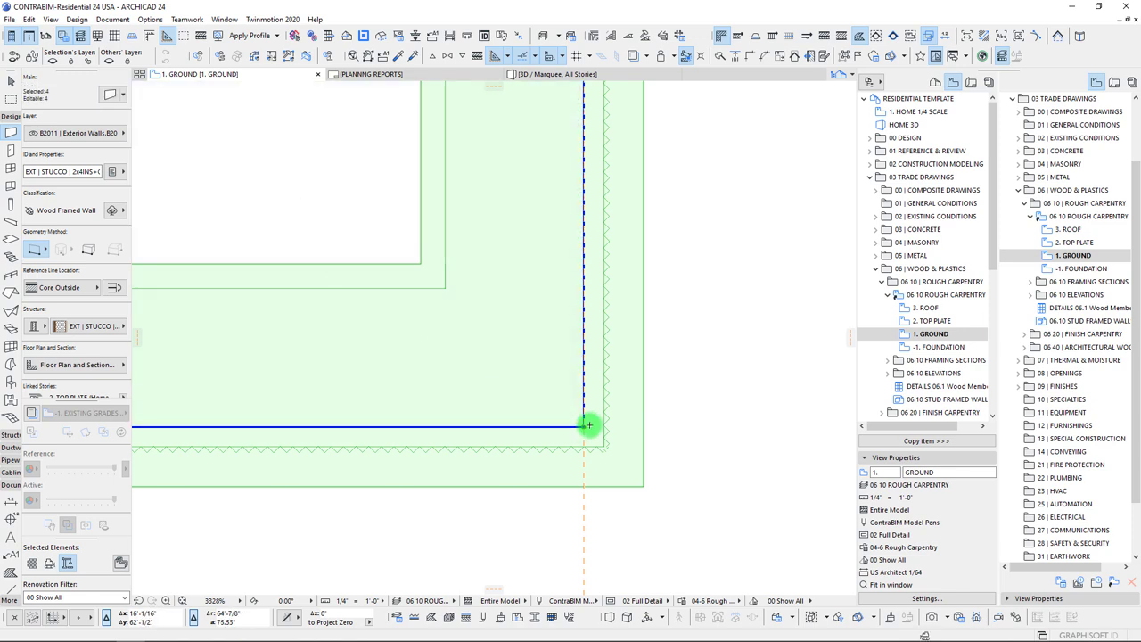
key(m)
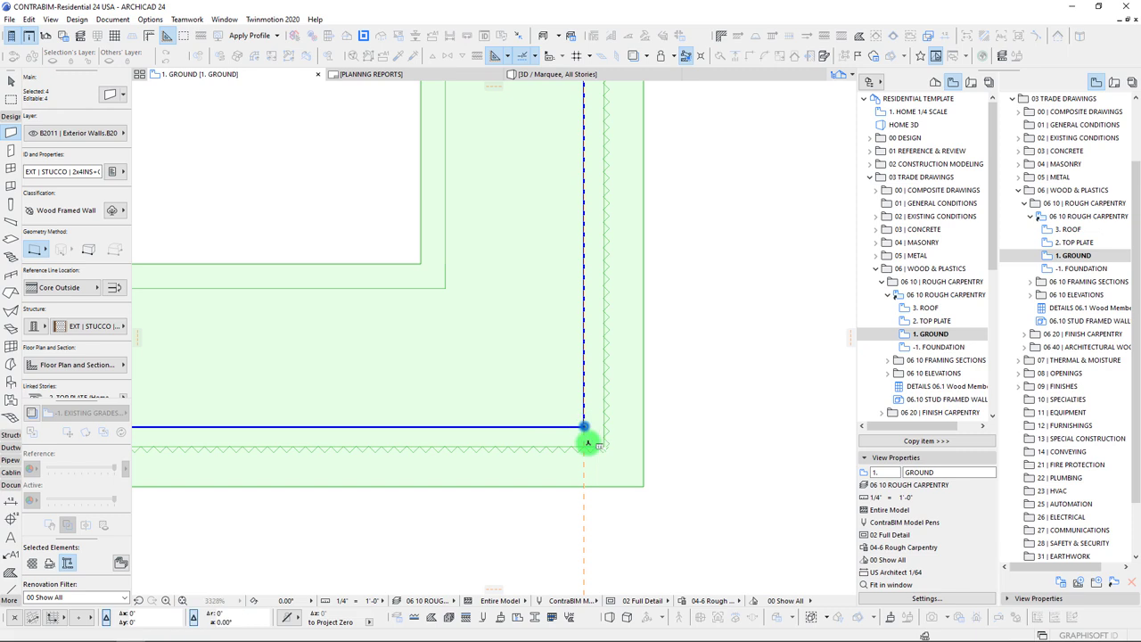
click(584, 428)
scroll(582, 433, up, 5)
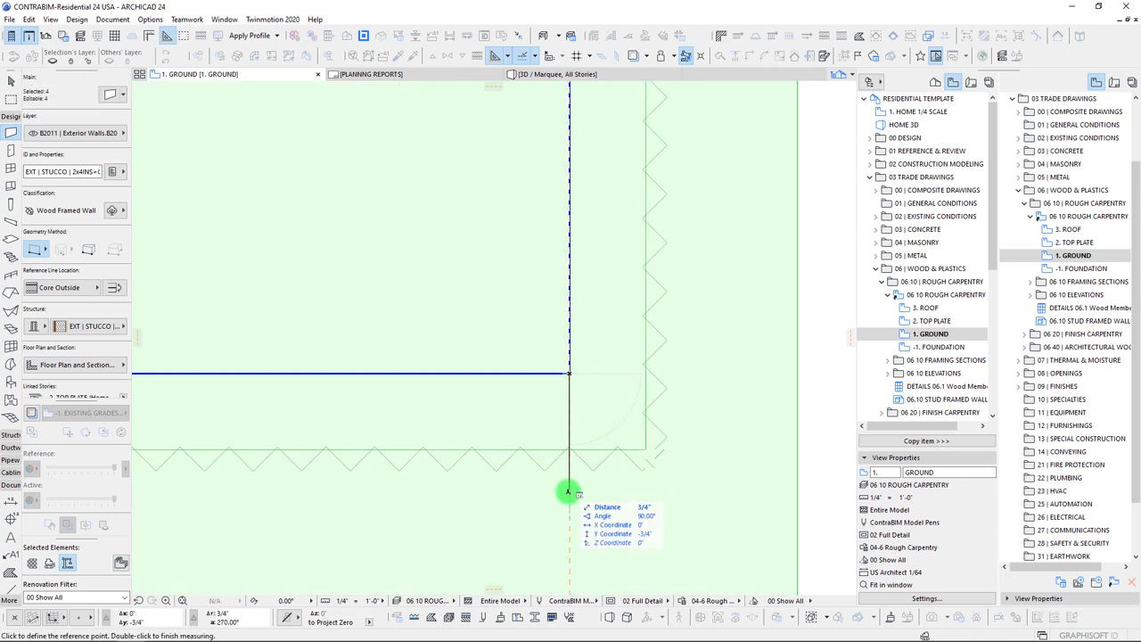
key(Escape)
scroll(508, 395, down, 4)
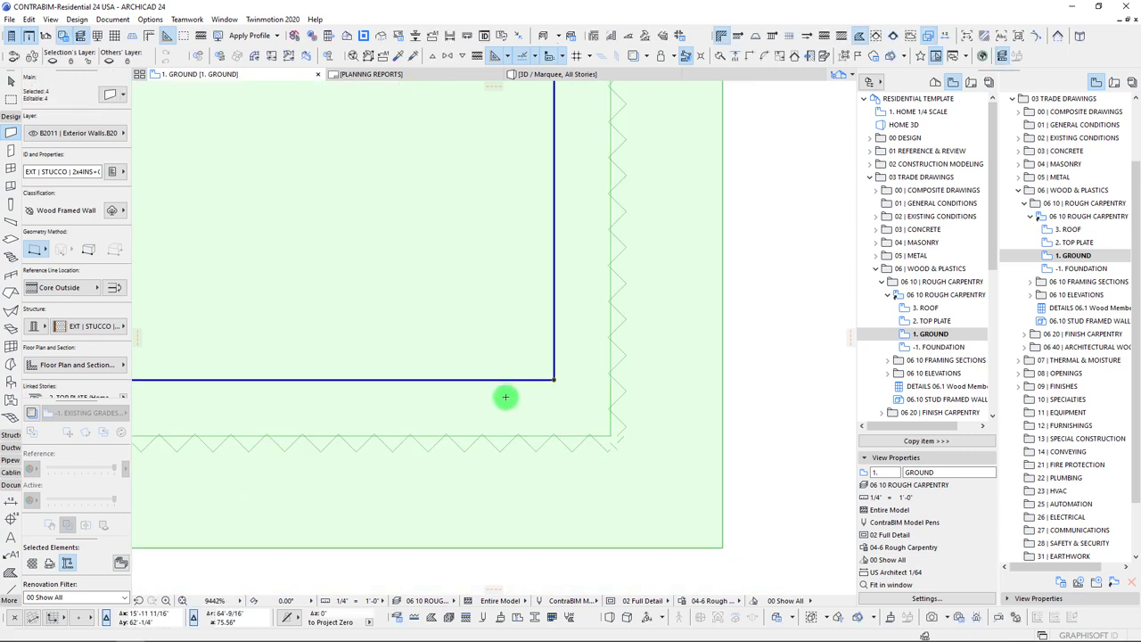
- Offset the four selected walls inward from the slab edge by 1/2" and deselect them
click(578, 434)
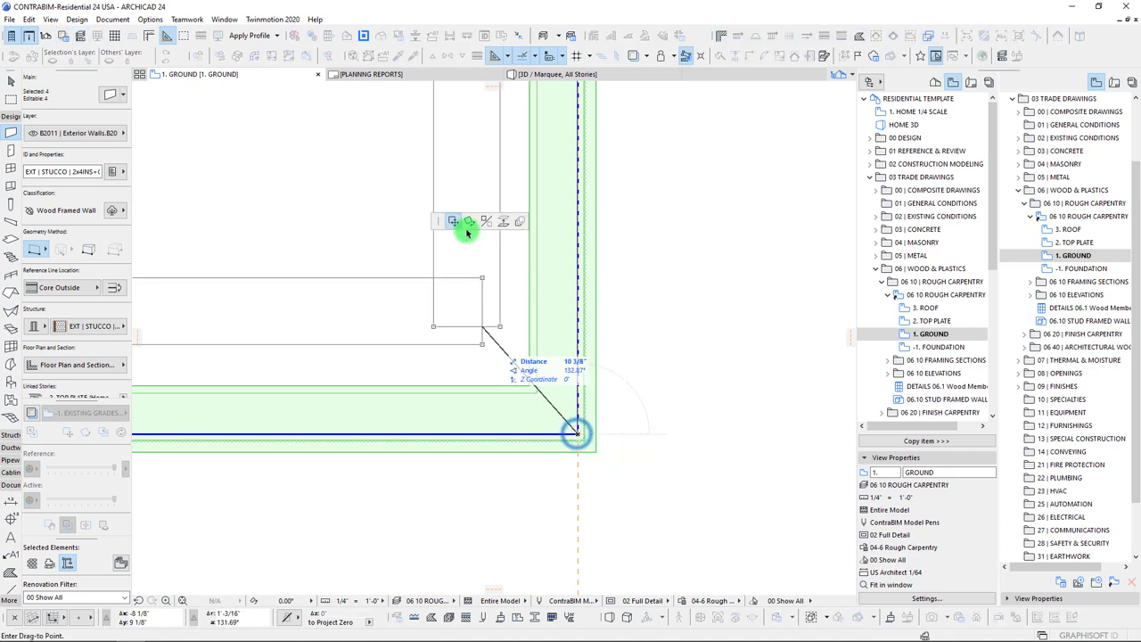
key(Escape)
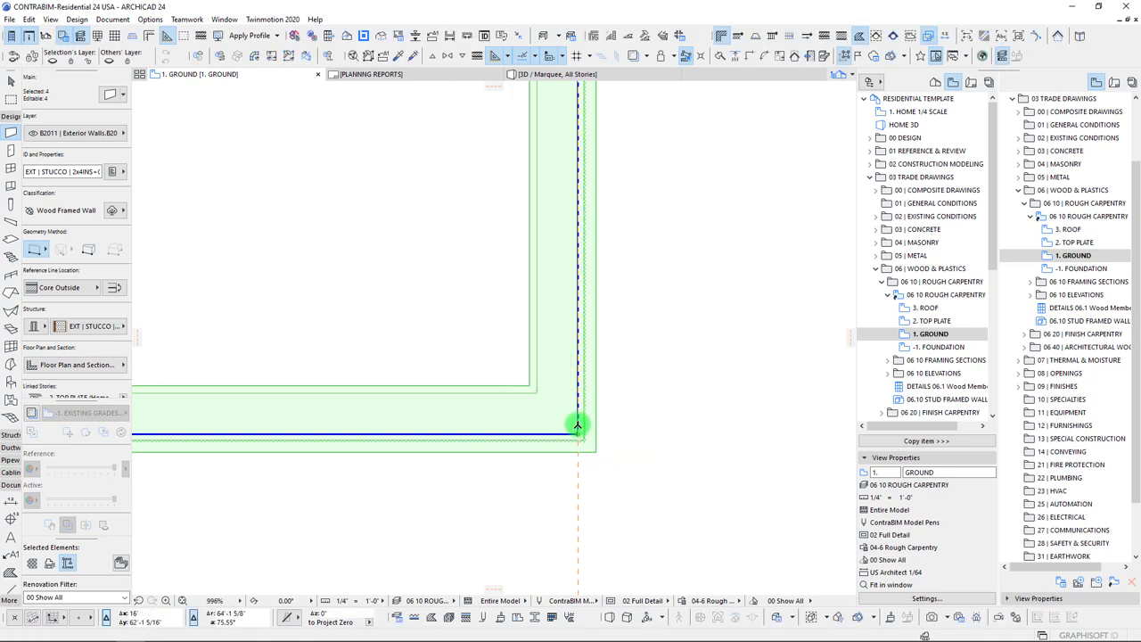
click(578, 432)
click(485, 221)
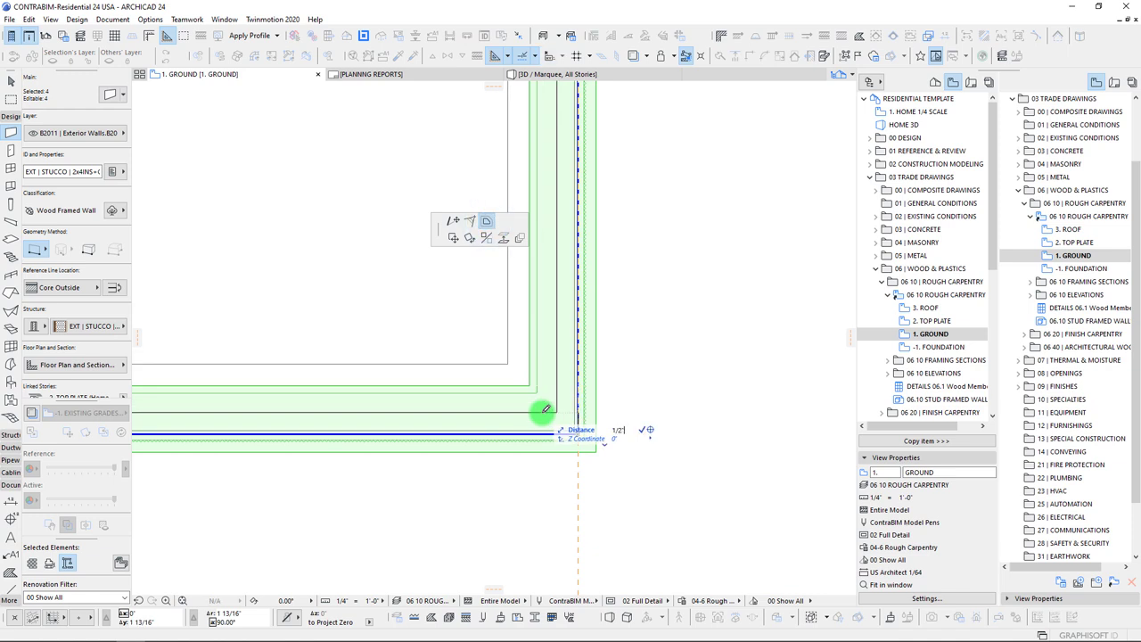
key(Return)
key(Escape)
key(Escape)
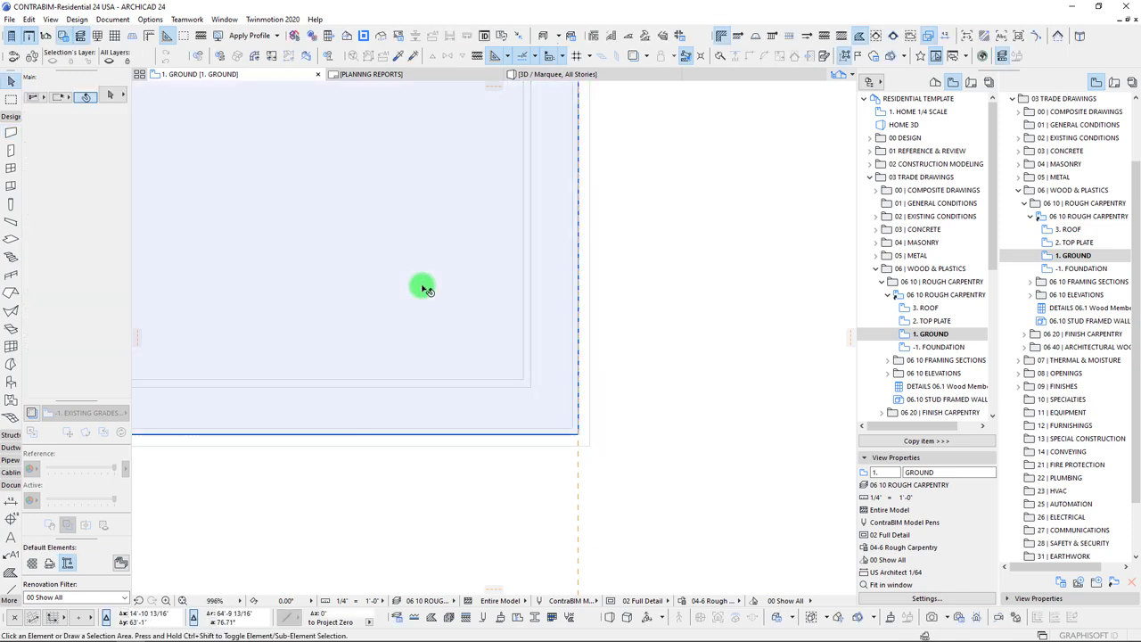
- Clear the slab selection and pick up the settings of the existing building's 3' by 6'-8" D1 Entrance 24 door
scroll(584, 408, up, 5)
scroll(412, 432, down, 5)
scroll(397, 426, down, 10)
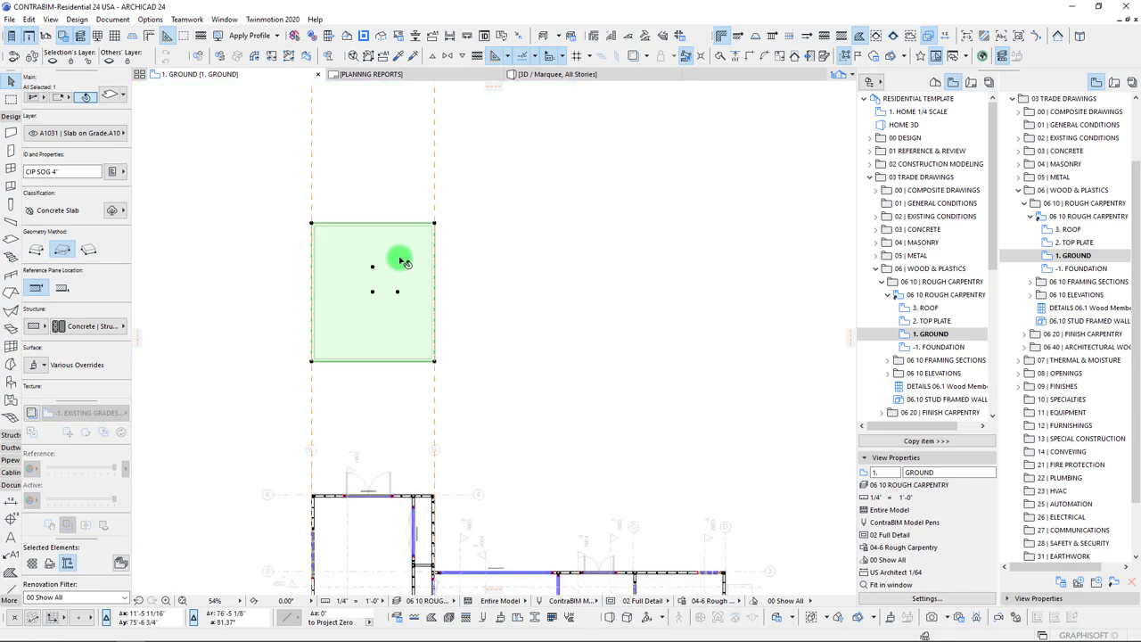
click(402, 187)
middle_drag(393, 356, 420, 229)
middle_drag(481, 358, 480, 276)
scroll(489, 375, down, 3)
scroll(482, 390, up, 3)
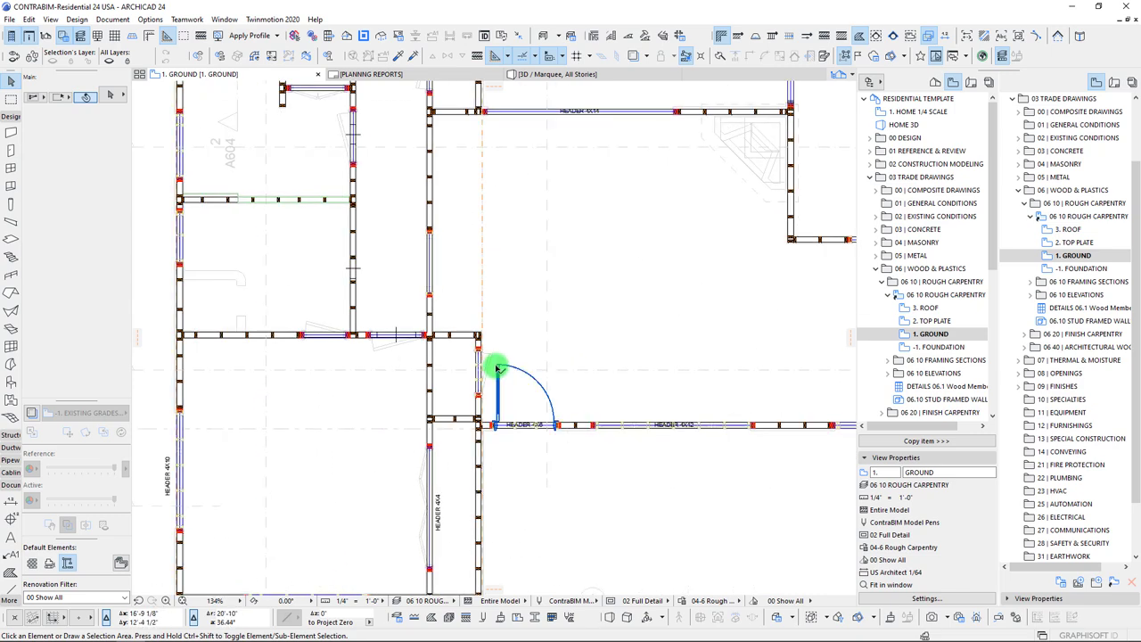
alt+click(499, 366)
- Place the D1 Entrance 24 door near the middle of the new building's right-hand exterior wall, swinging inward
scroll(420, 183, down, 5)
scroll(412, 374, up, 6)
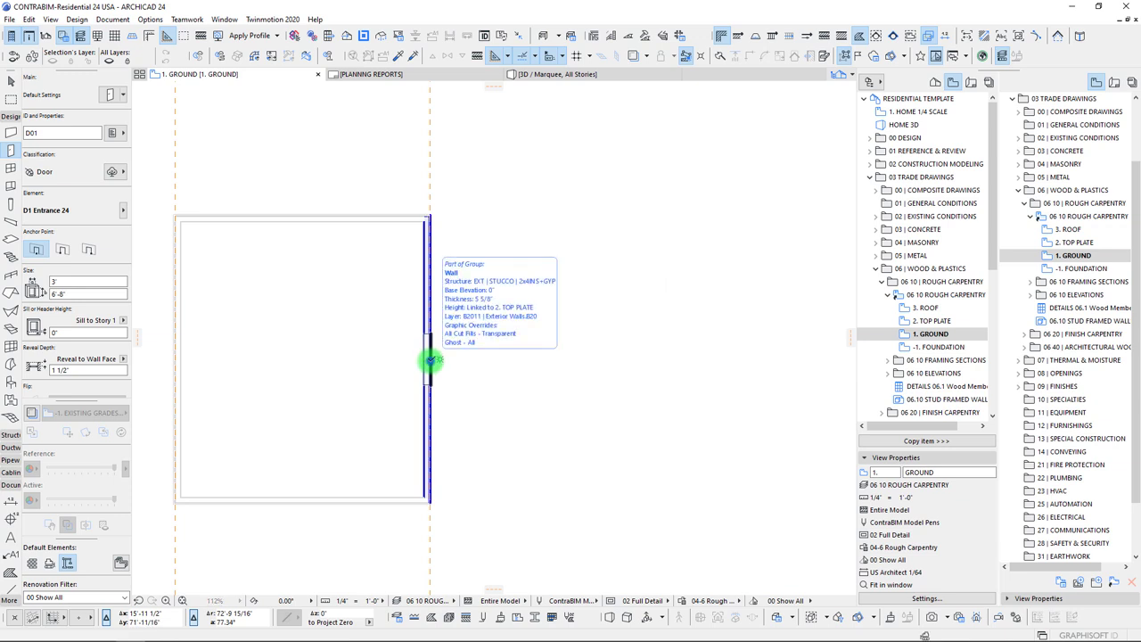
click(430, 360)
click(395, 395)
- Pick up the settings of the existing W Casement 04 24 window under the HEADER 4X10 in the wall along grid 1
scroll(464, 509, down, 4)
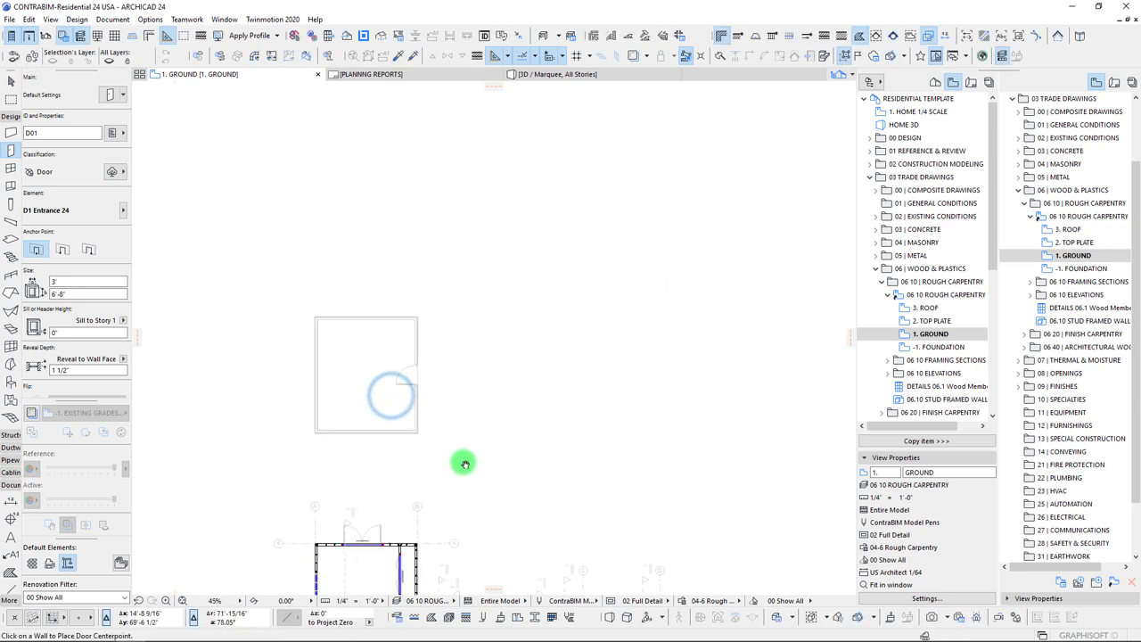
middle_drag(465, 509, 433, 264)
middle_drag(353, 410, 403, 301)
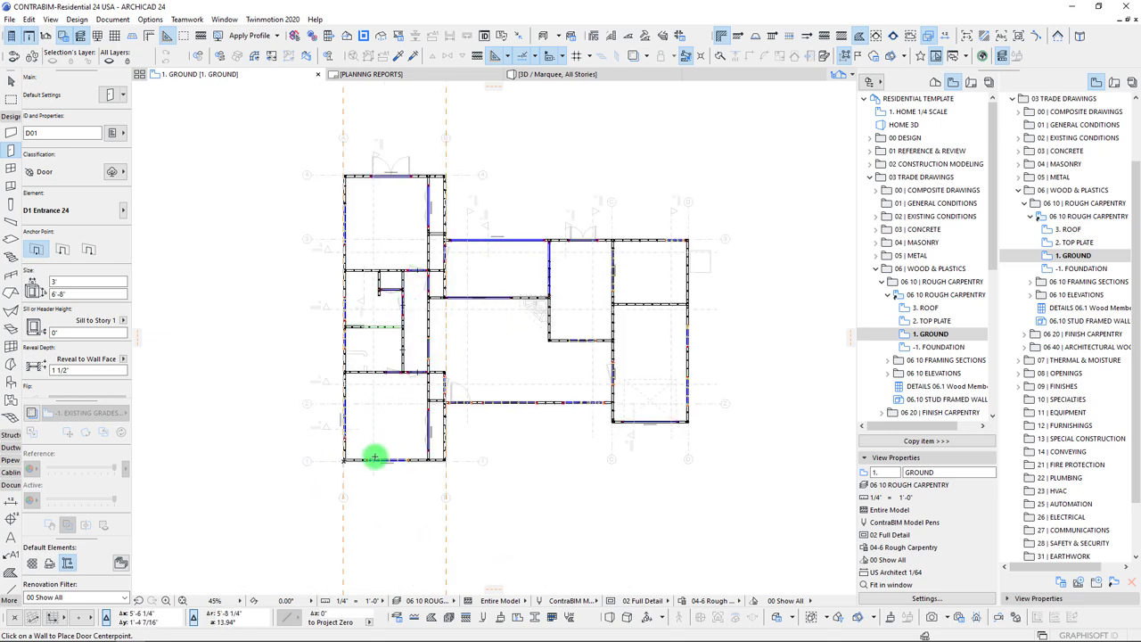
scroll(378, 456, up, 5)
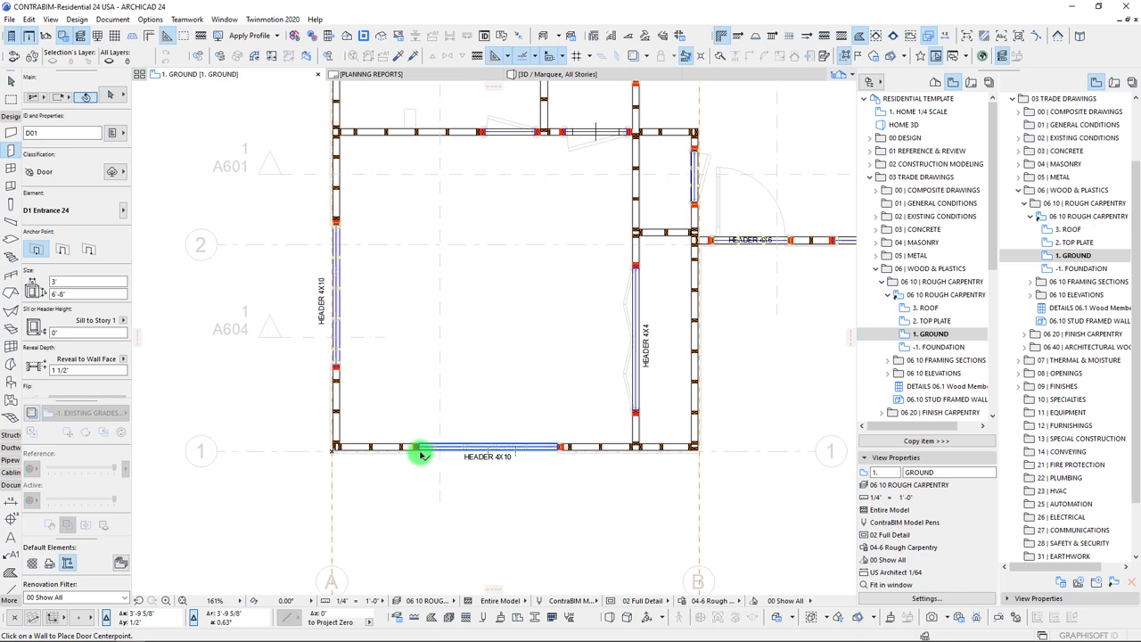
click(422, 455)
alt+click(422, 454)
scroll(517, 334, down, 4)
middle_drag(455, 116, 405, 441)
scroll(468, 263, up, 2)
middle_drag(467, 272, 463, 432)
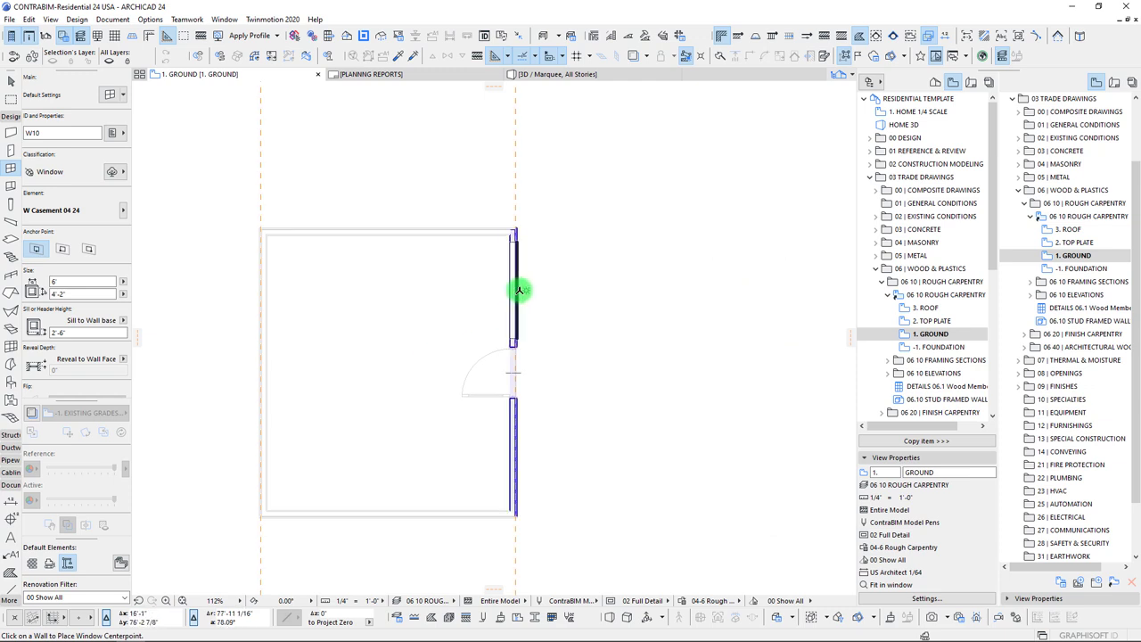
scroll(519, 290, up, 4)
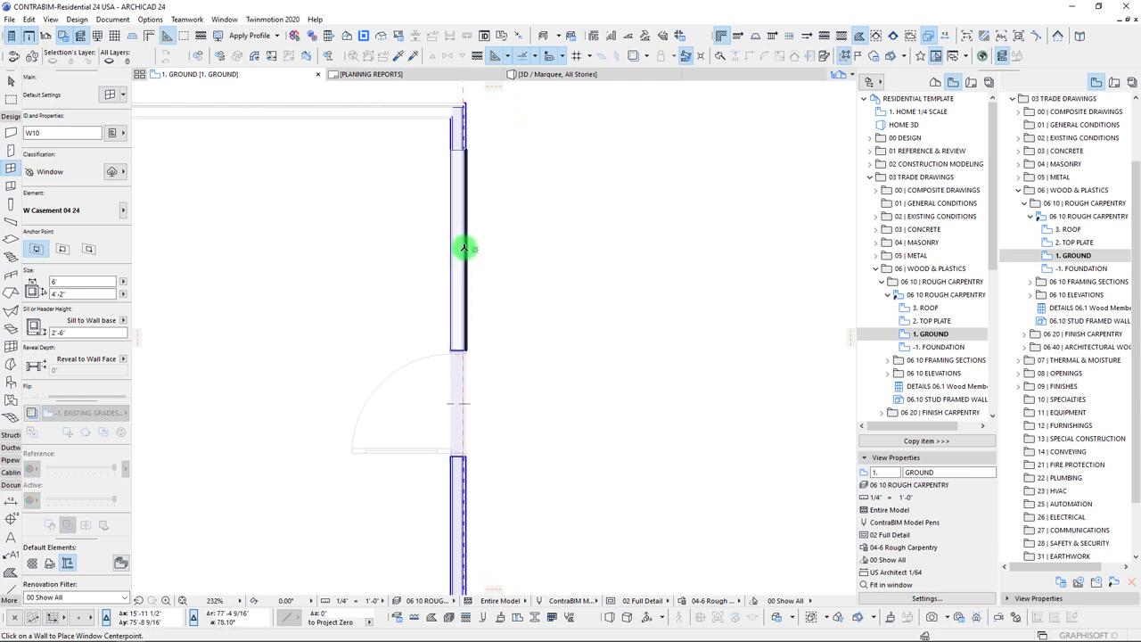
click(466, 241)
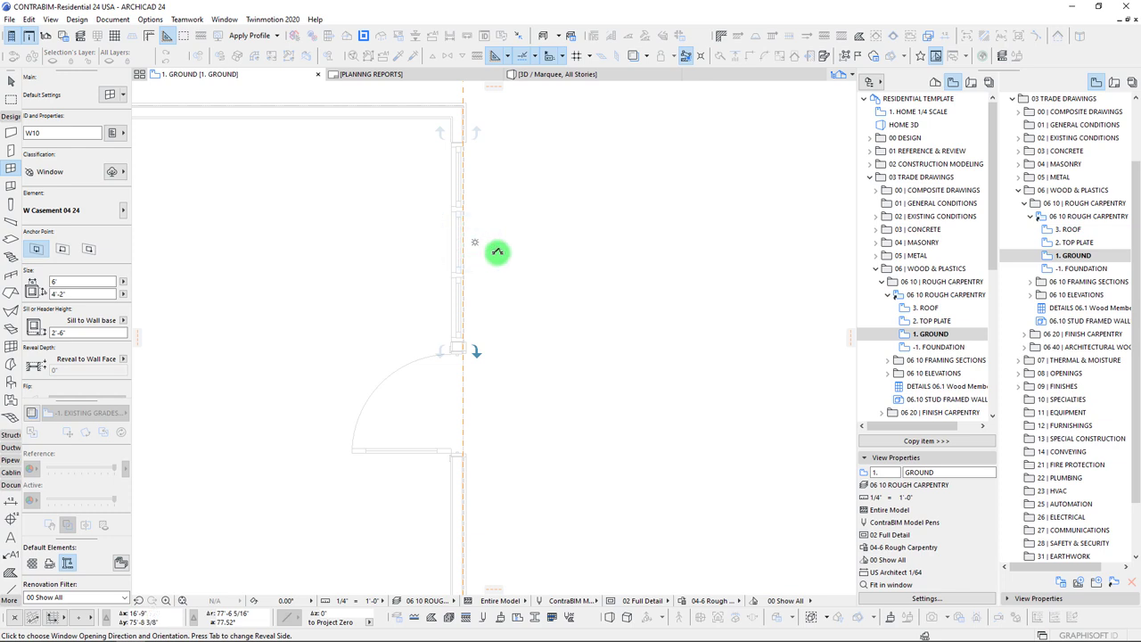
- Place the 6' by 4'-2" W Casement 04 24 window near the middle of the new building's upper exterior wall
middle_drag(352, 268, 520, 444)
middle_drag(351, 291, 713, 393)
scroll(344, 290, down, 3)
scroll(394, 286, up, 3)
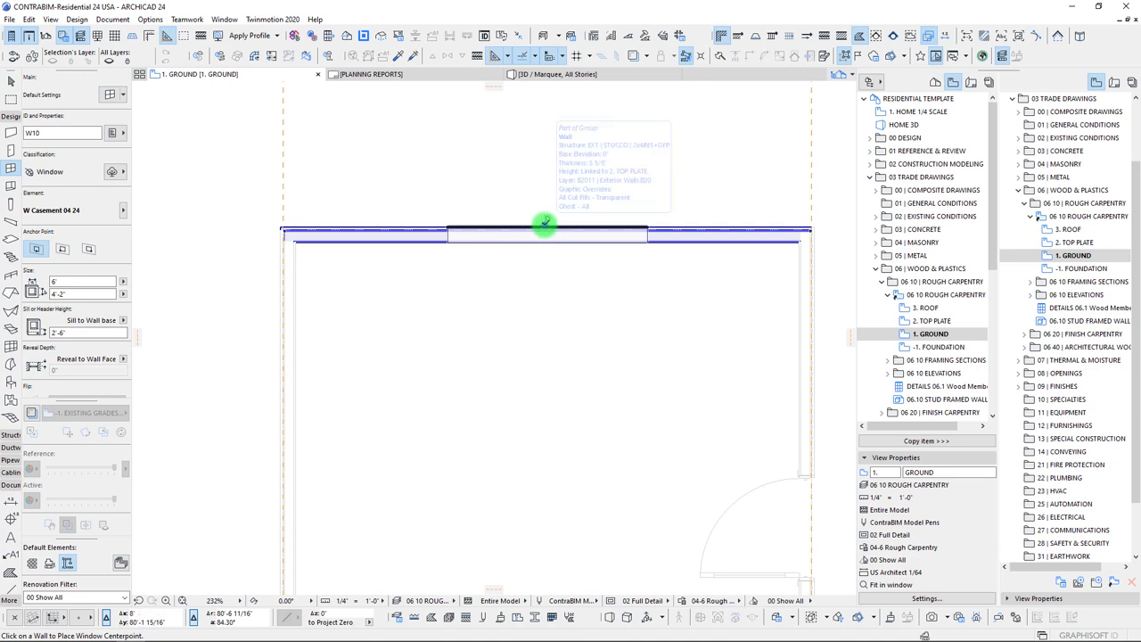
click(545, 223)
click(550, 168)
scroll(612, 277, down, 3)
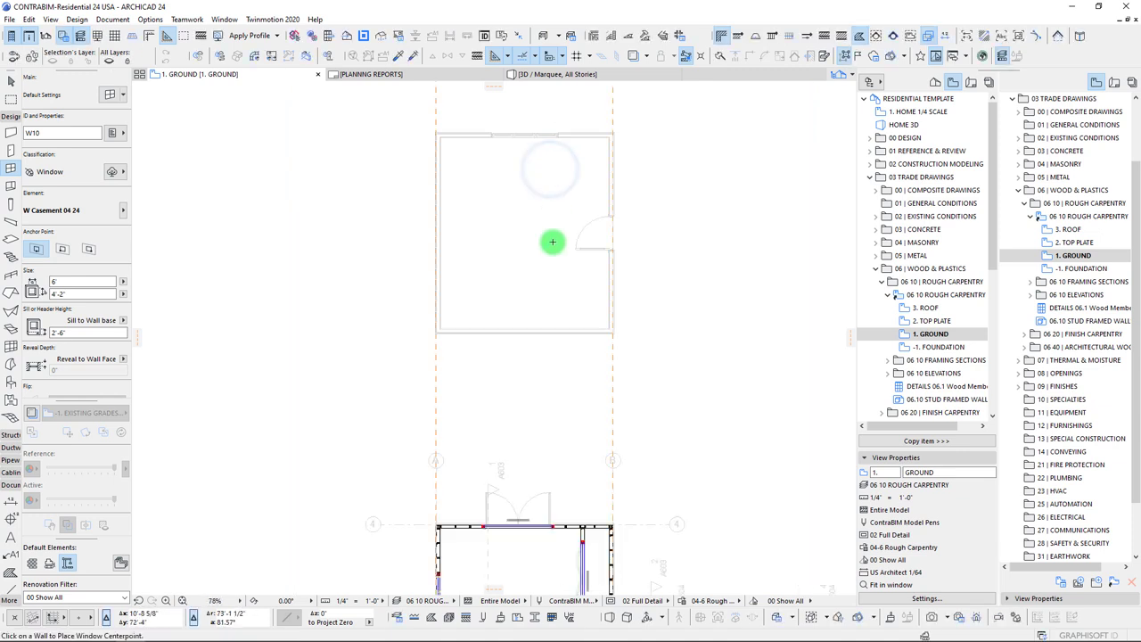
- Pick up the settings of the existing 3' by 3' W2 Casement 24 window in the existing building's far right exterior wall
middle_drag(622, 401, 573, 431)
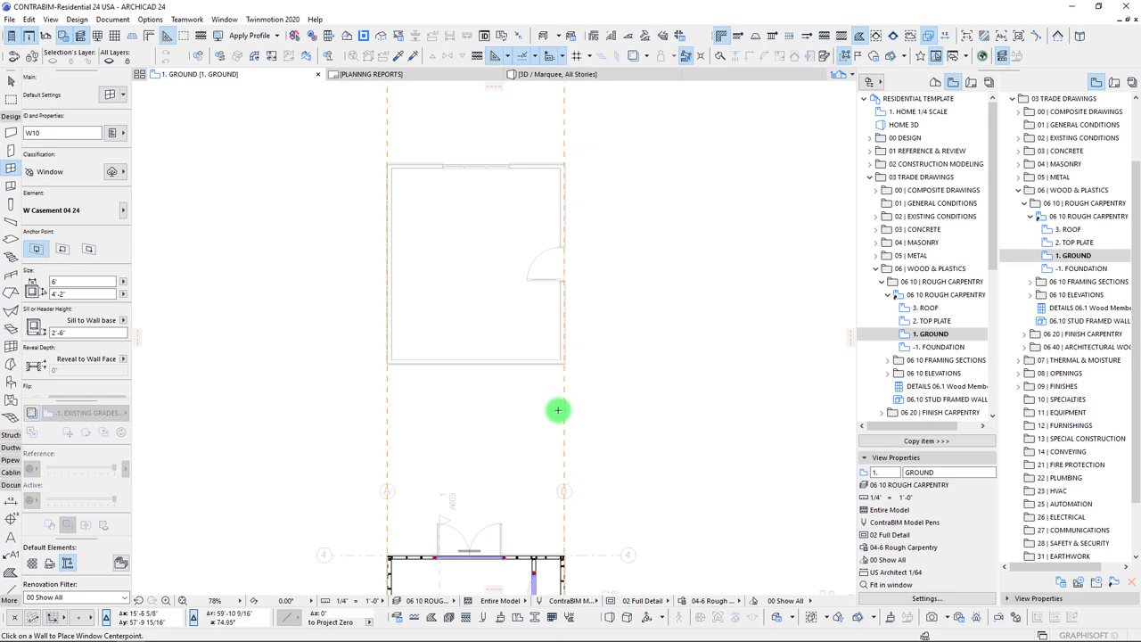
scroll(553, 399, down, 4)
middle_drag(610, 563, 483, 294)
scroll(480, 298, up, 4)
middle_drag(551, 322, 433, 369)
key(Escape)
scroll(701, 296, up, 5)
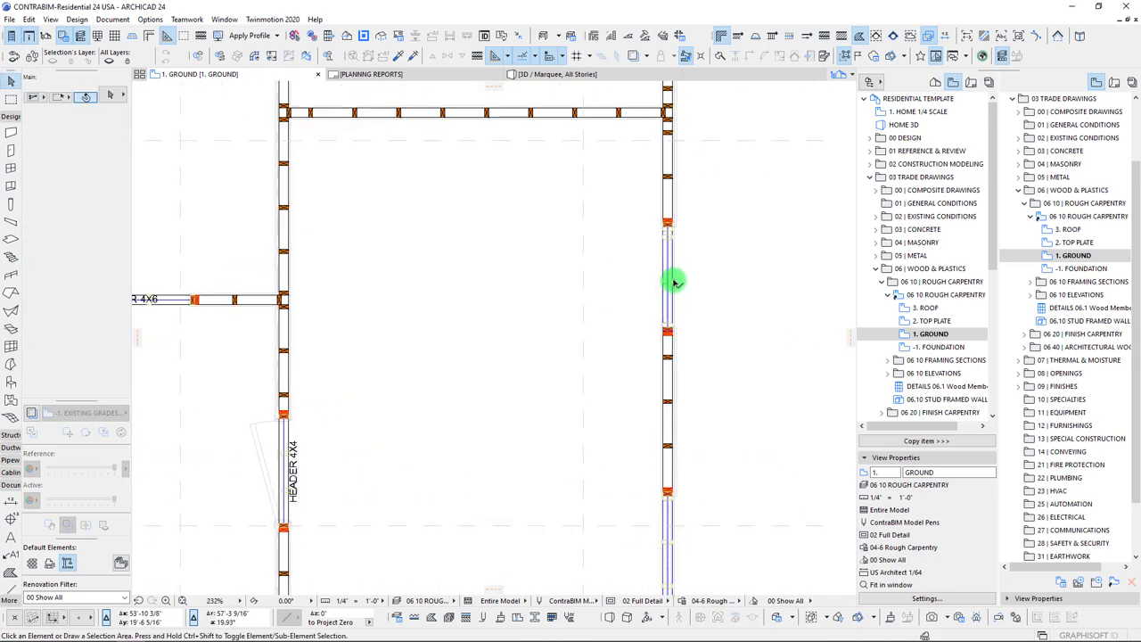
click(678, 228)
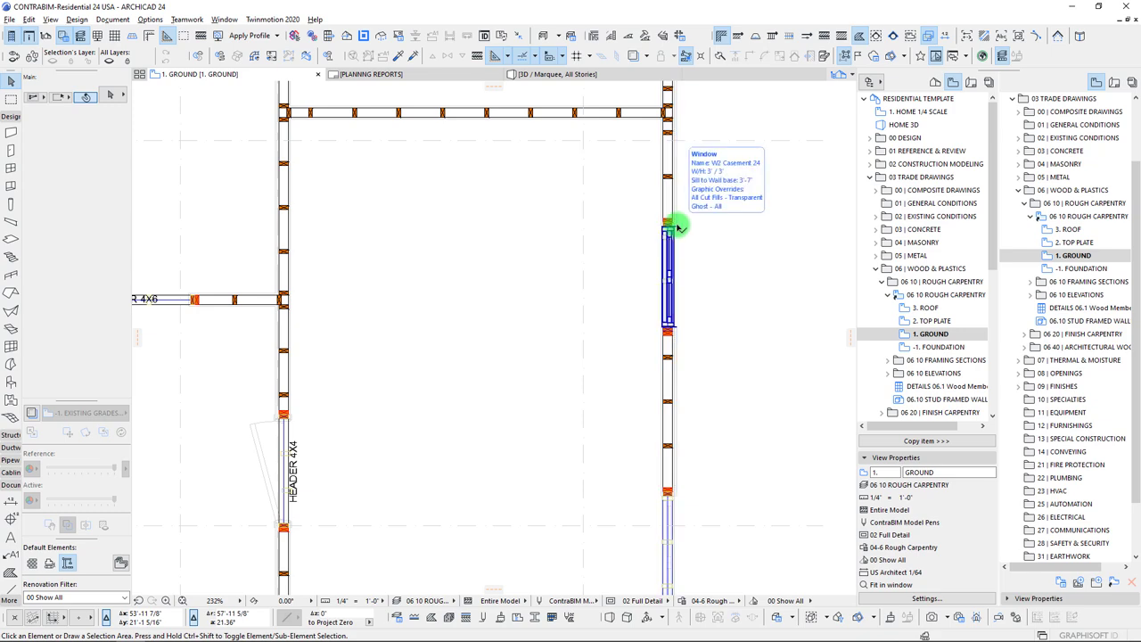
alt+click(668, 321)
- Place W2 Casement 24 windows in the new building's right-hand wall above the door and in its lower wall near the right corner
scroll(468, 259, down, 6)
middle_drag(503, 353, 657, 545)
scroll(318, 143, up, 4)
middle_drag(399, 222, 400, 420)
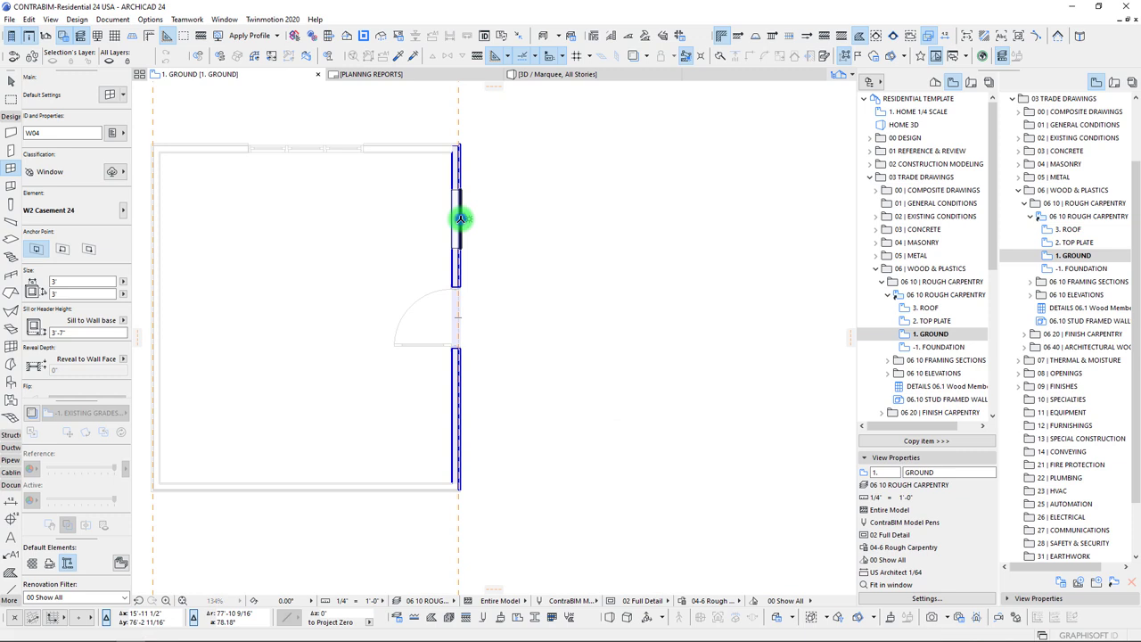
click(461, 218)
middle_drag(329, 245, 478, 350)
middle_drag(523, 451, 521, 317)
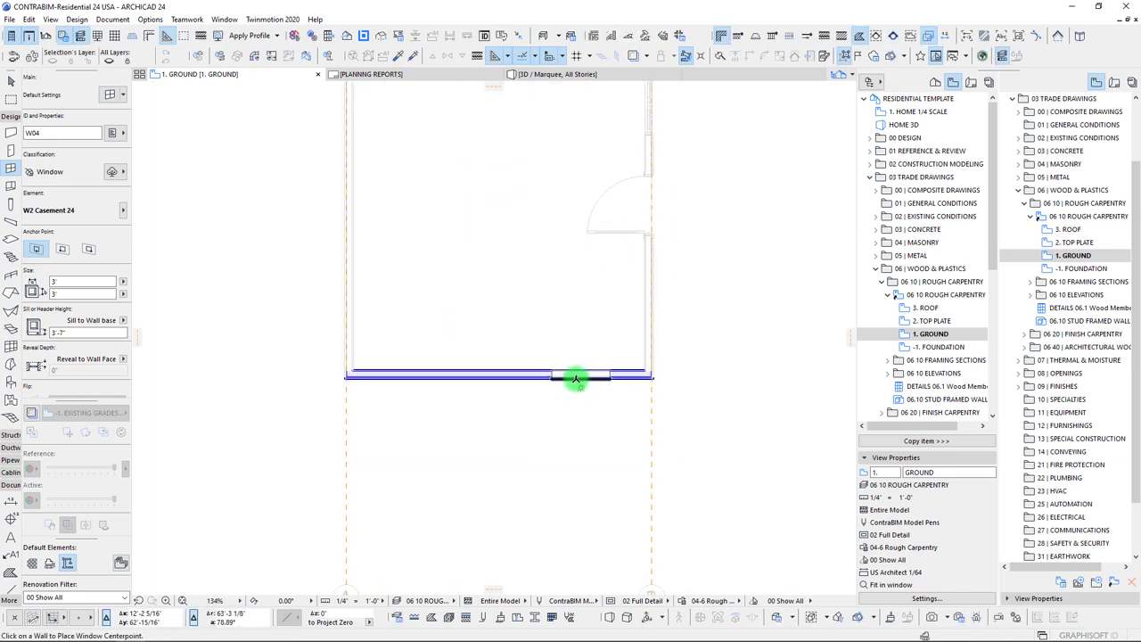
click(564, 380)
click(565, 459)
- Pick up the settings of the INT-WALL-2X CP interior wall beside the fireplace in the existing building
scroll(616, 356, down, 5)
middle_drag(543, 316, 556, 331)
scroll(555, 330, up, 16)
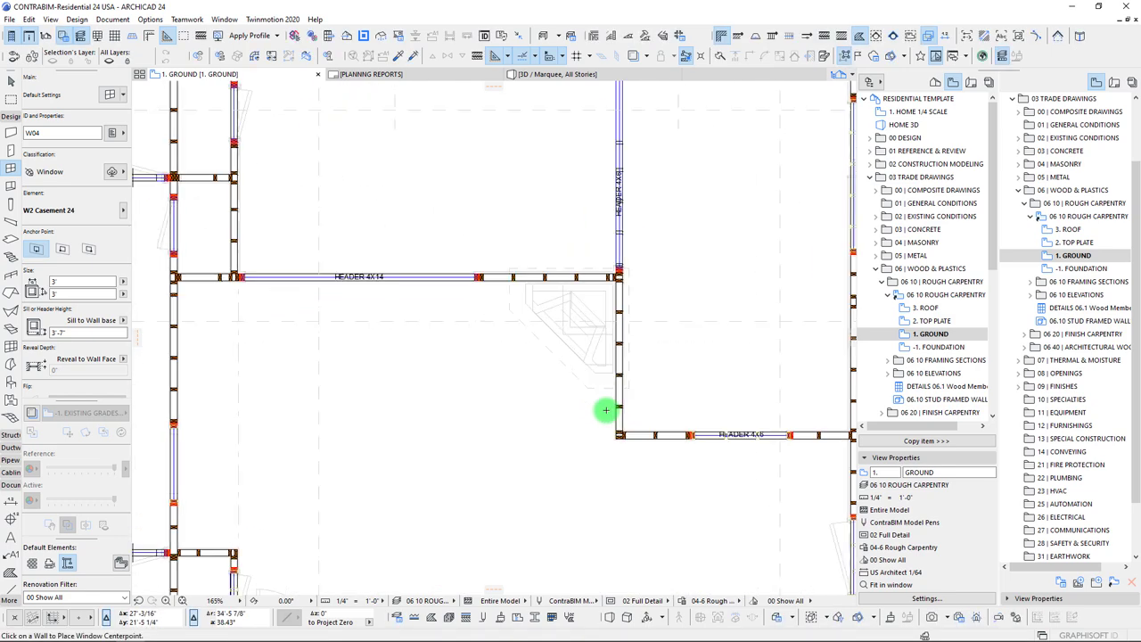
scroll(635, 356, up, 1)
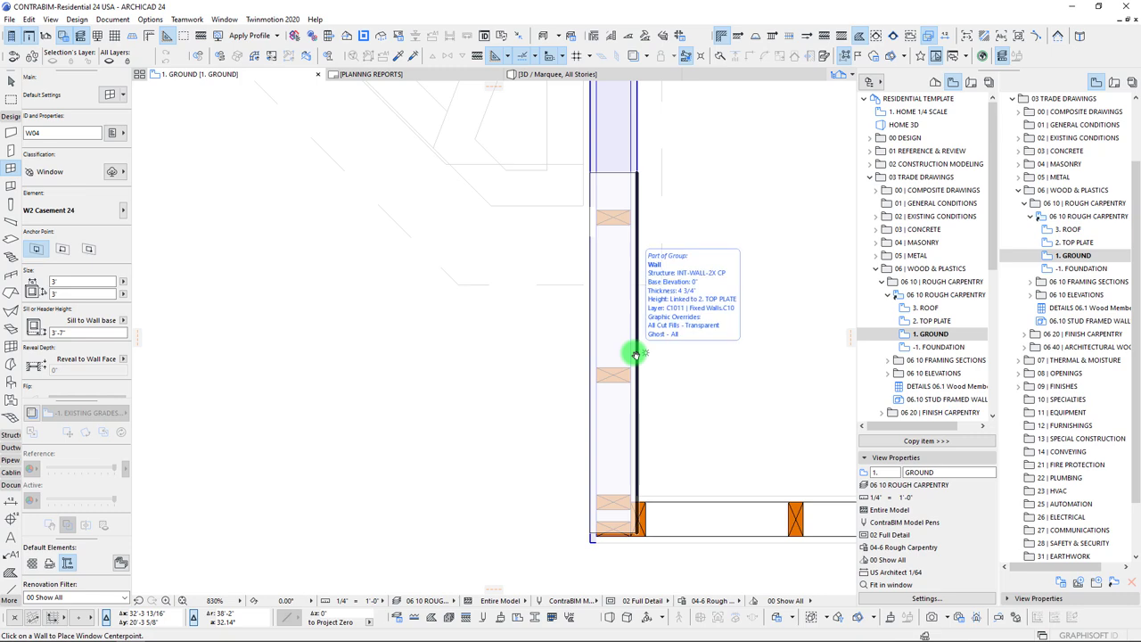
alt+click(635, 353)
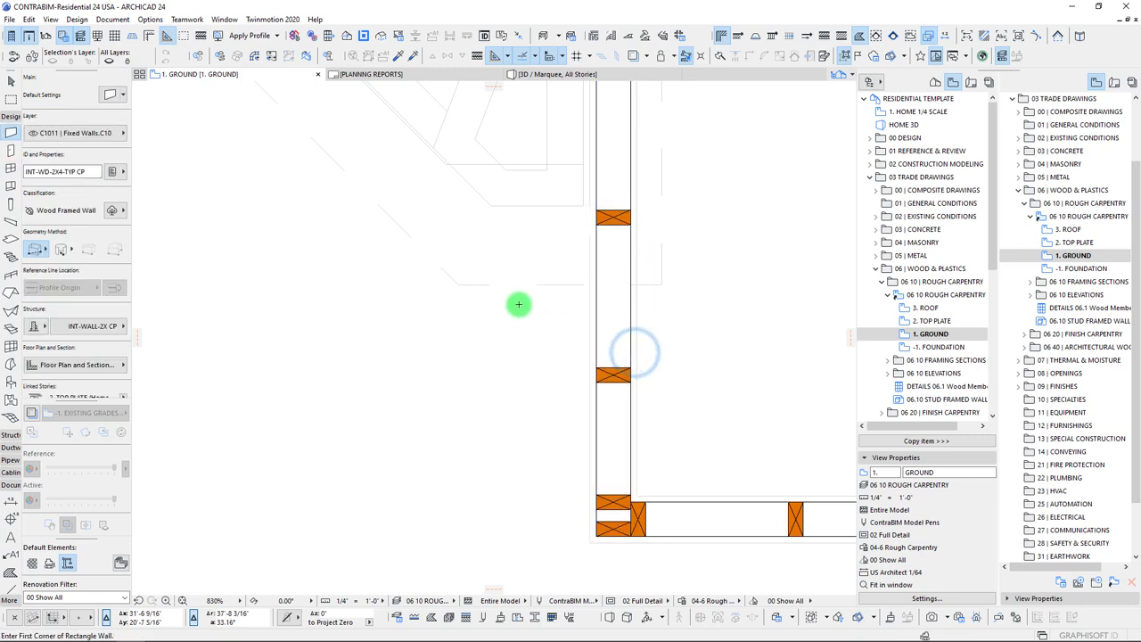
- Draw chained INT-WALL-2X CP interior walls in an L shape enclosing a room in the new building's lower-left corner
scroll(529, 309, down, 11)
middle_drag(437, 200, 666, 458)
middle_drag(492, 287, 492, 296)
scroll(509, 351, up, 3)
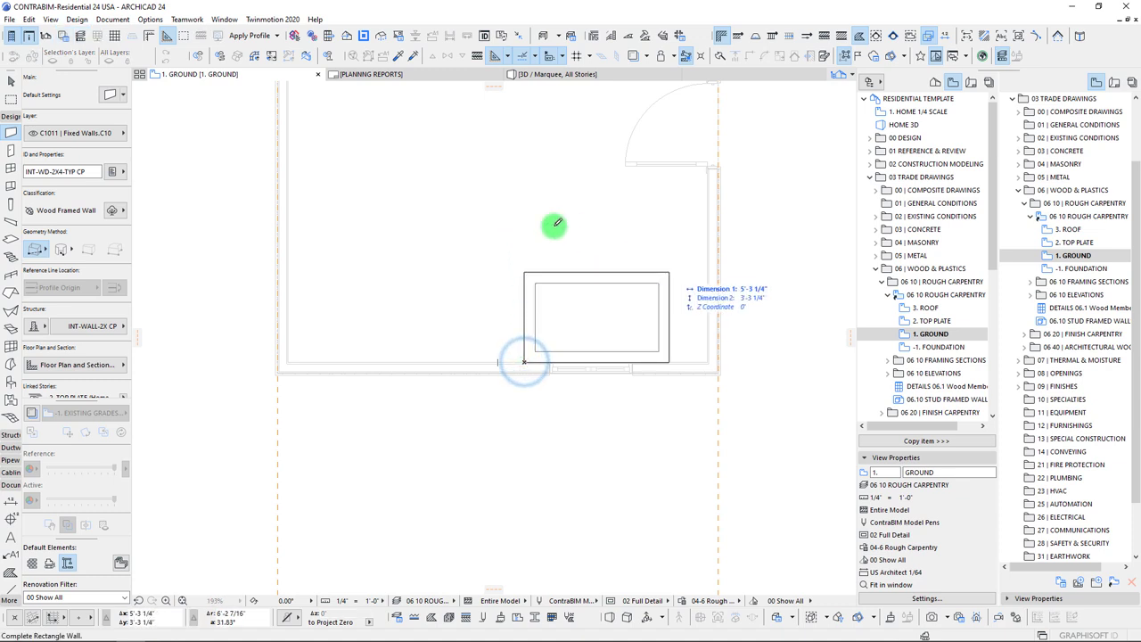
click(36, 250)
scroll(562, 303, down, 3)
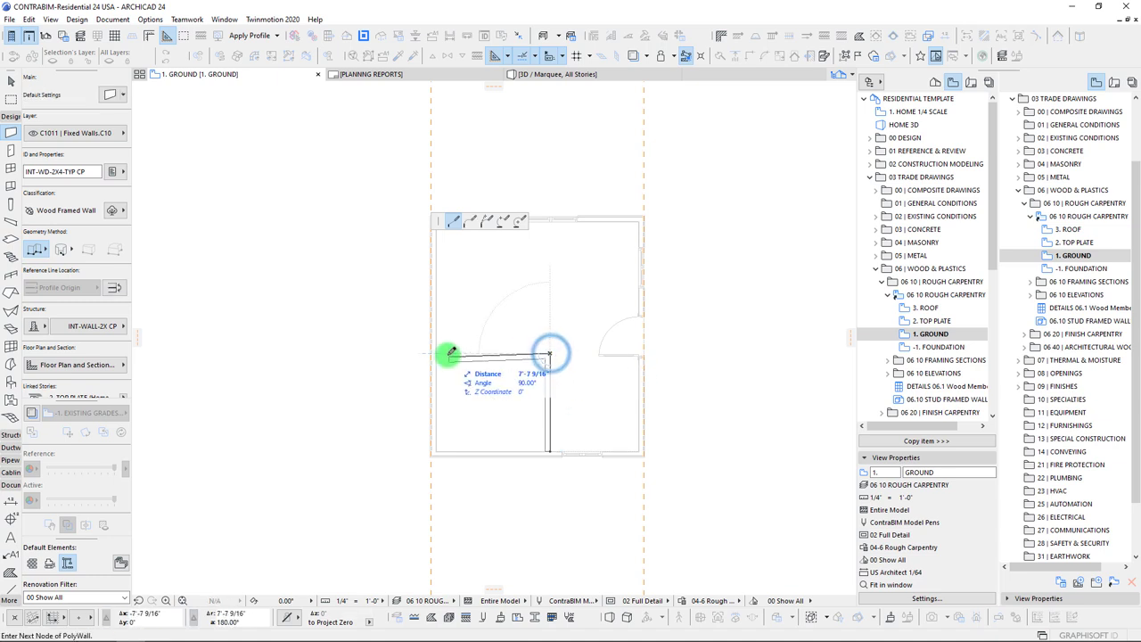
scroll(535, 374, down, 4)
scroll(538, 353, up, 4)
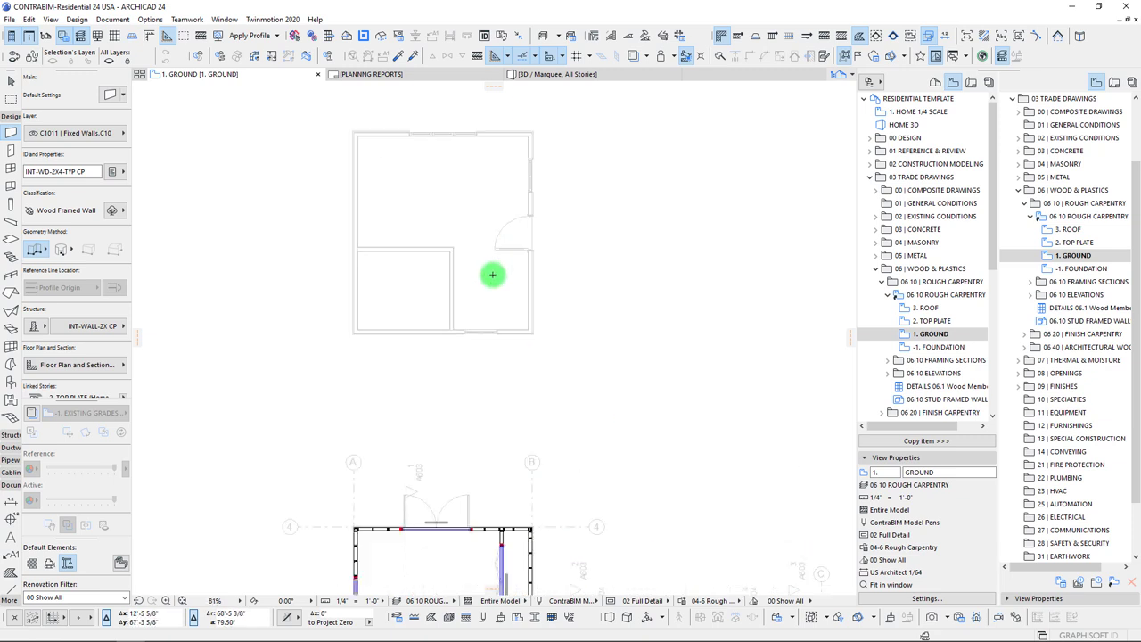
- Select the whole new building, show only it in 3D, and set the graphic overrides to No Overrides
drag(283, 134, 611, 449)
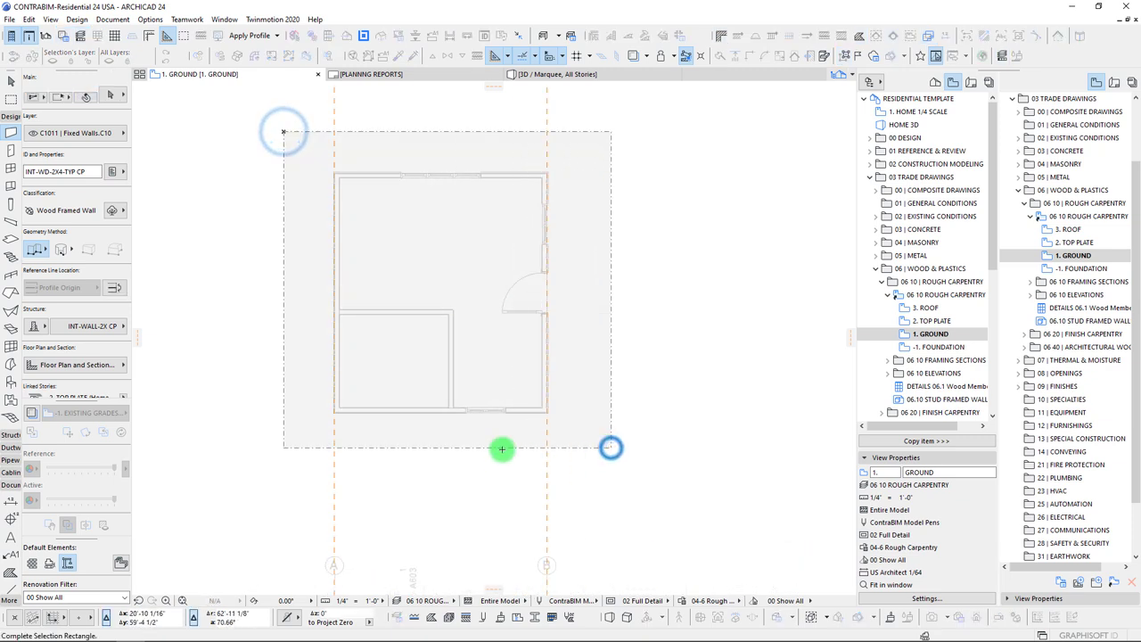
key(F5)
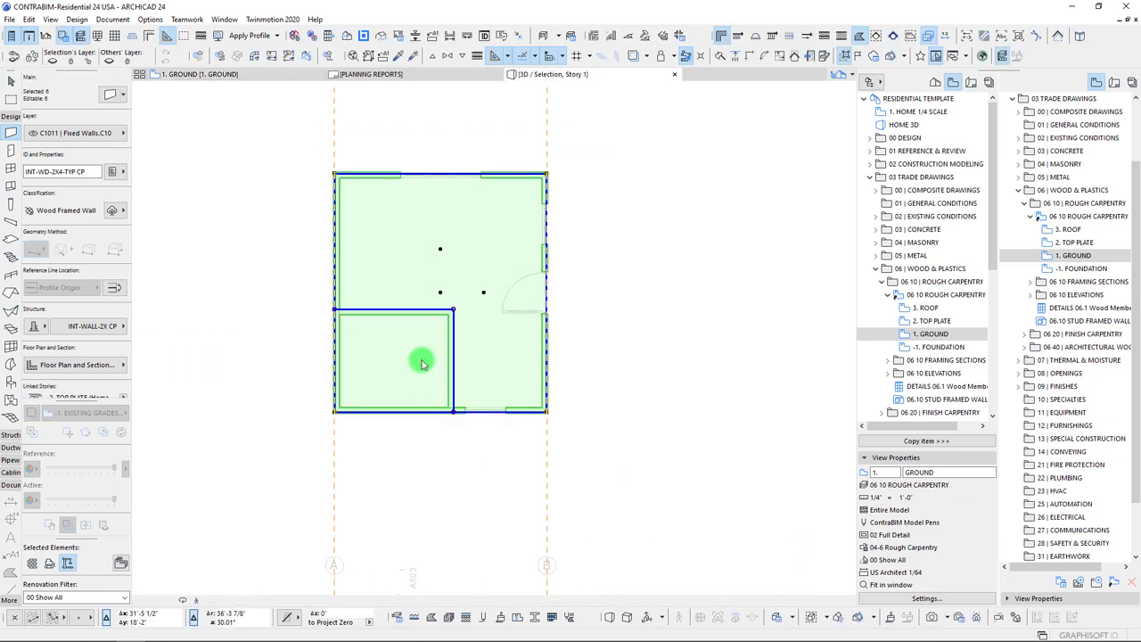
shift+middle_drag(491, 411, 596, 570)
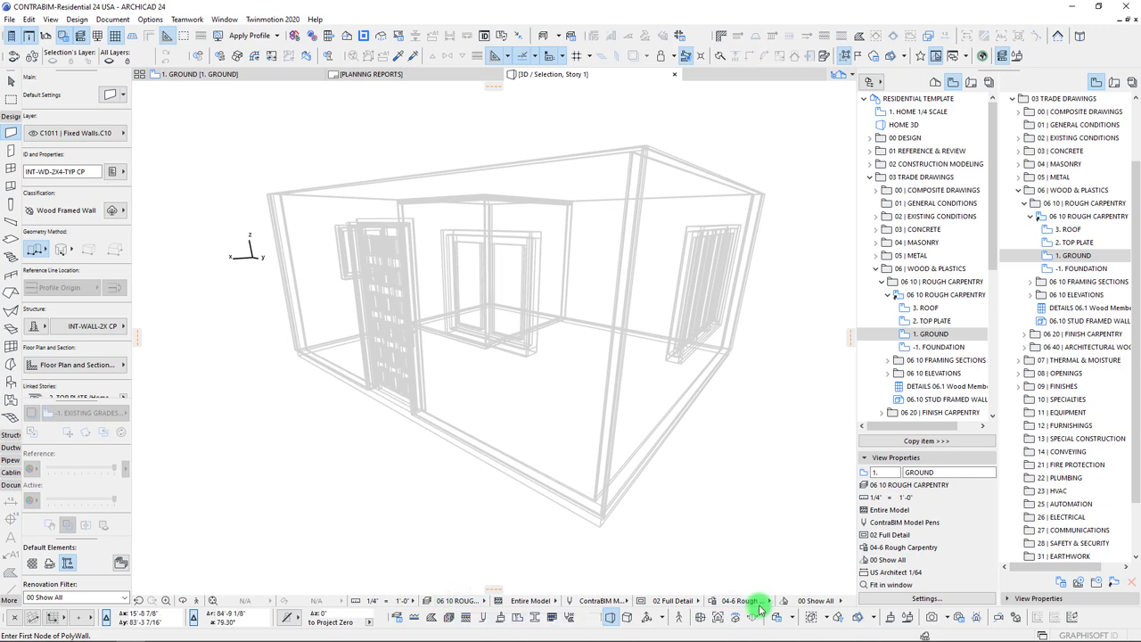
click(756, 602)
click(826, 152)
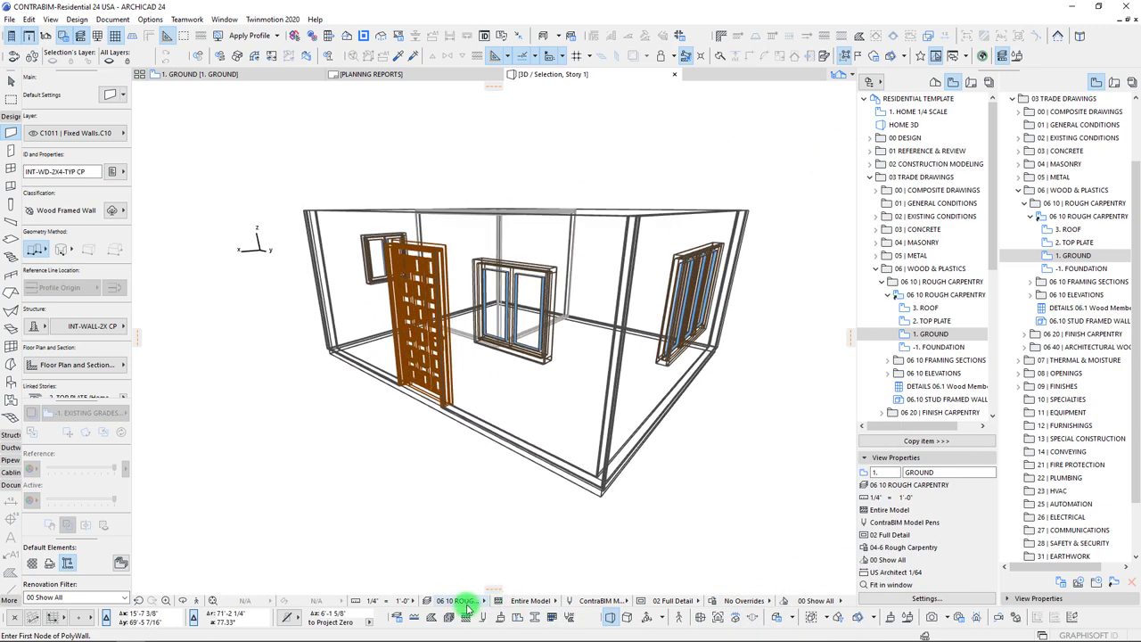
- Set the 3D view's layer combination to *02 | A+B+C and its structure display to Without Finishes
click(458, 601)
scroll(559, 36, up, 6)
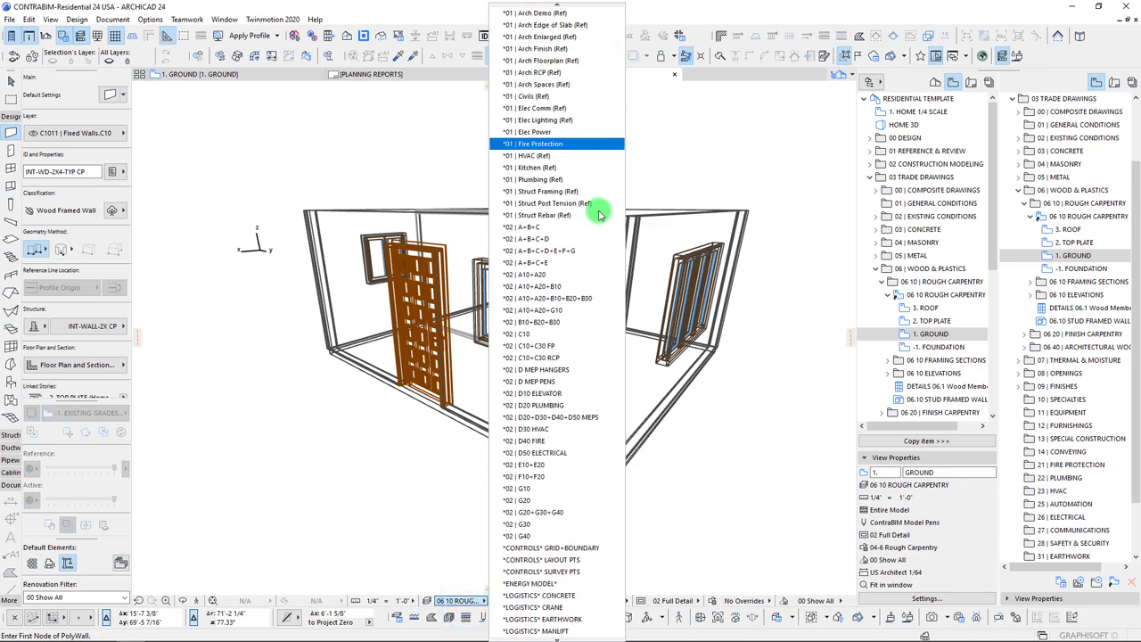
click(538, 229)
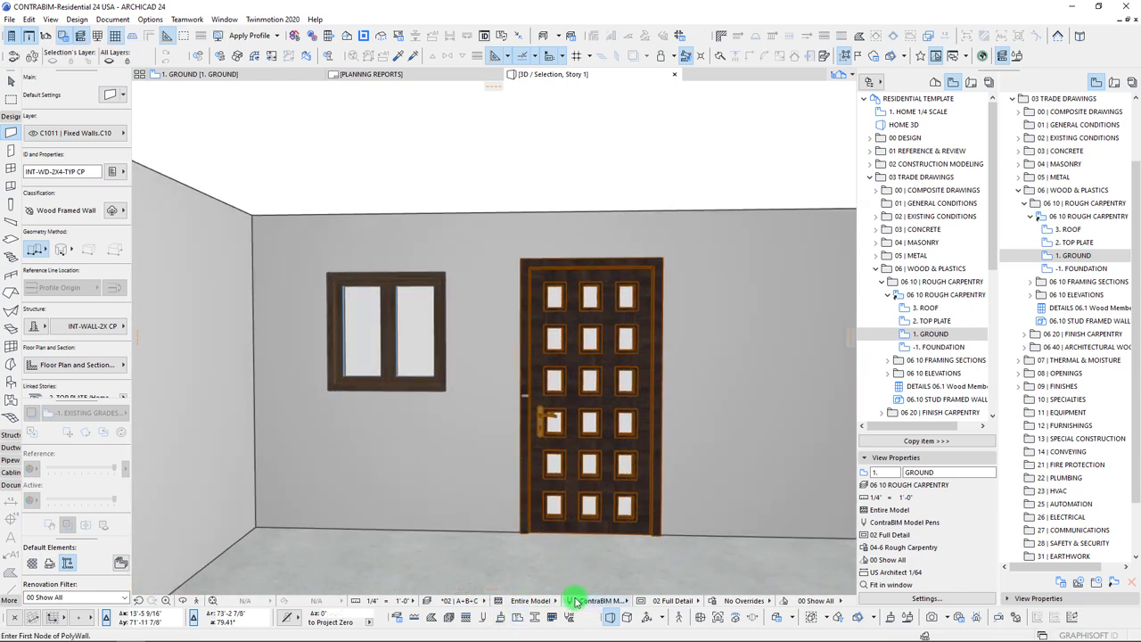
click(539, 601)
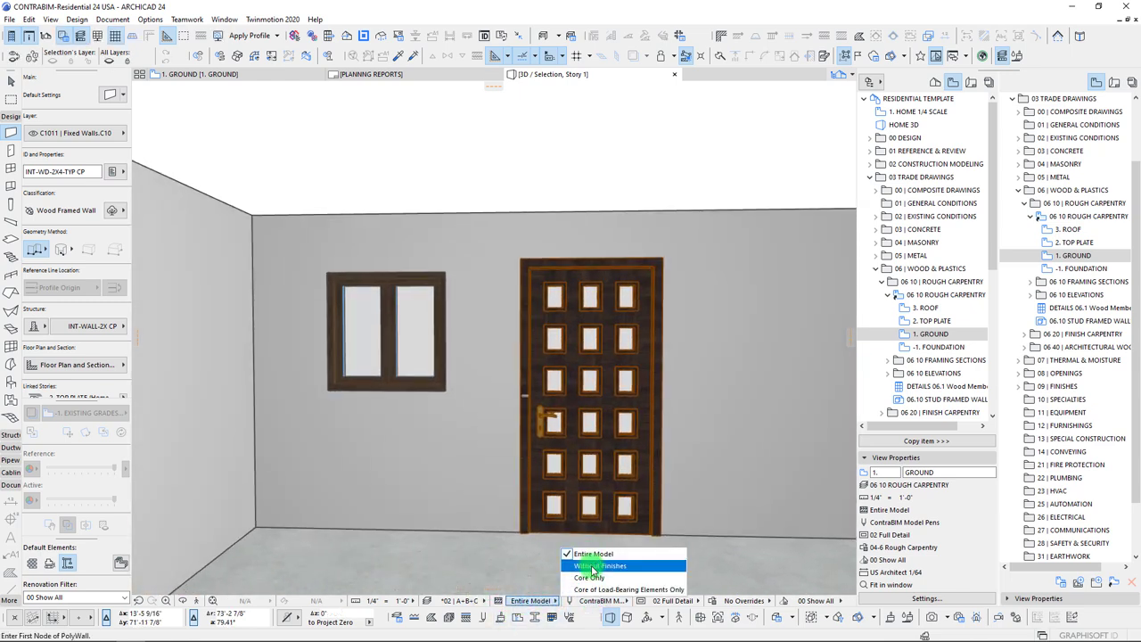
click(593, 568)
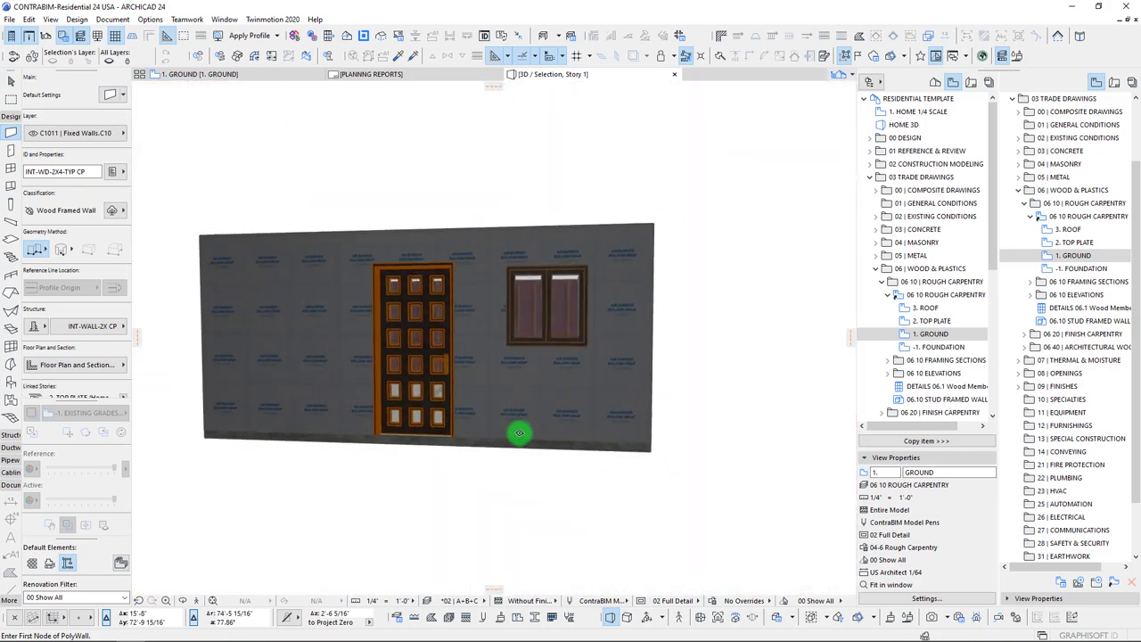
- Examine the new building's exterior wrap and the studs and insulation inside its walls in 3D
shift+middle_drag(519, 434, 374, 331)
scroll(374, 331, up, 5)
shift+middle_drag(497, 326, 486, 247)
scroll(535, 275, up, 3)
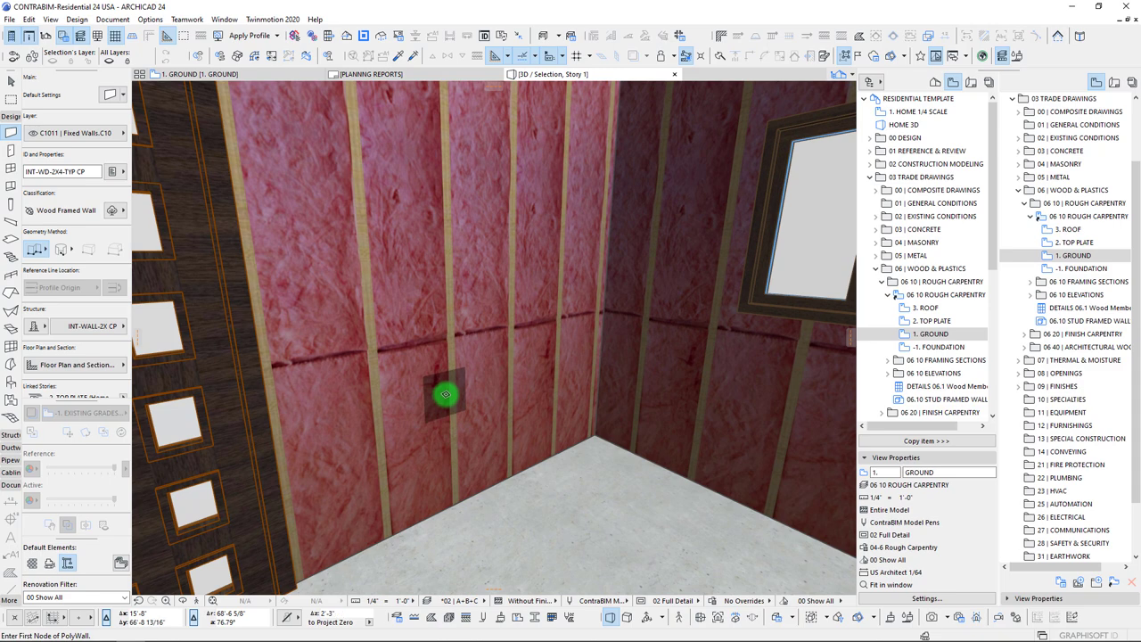
click(477, 602)
click(474, 603)
click(528, 602)
click(477, 337)
shift+middle_drag(477, 337, 491, 461)
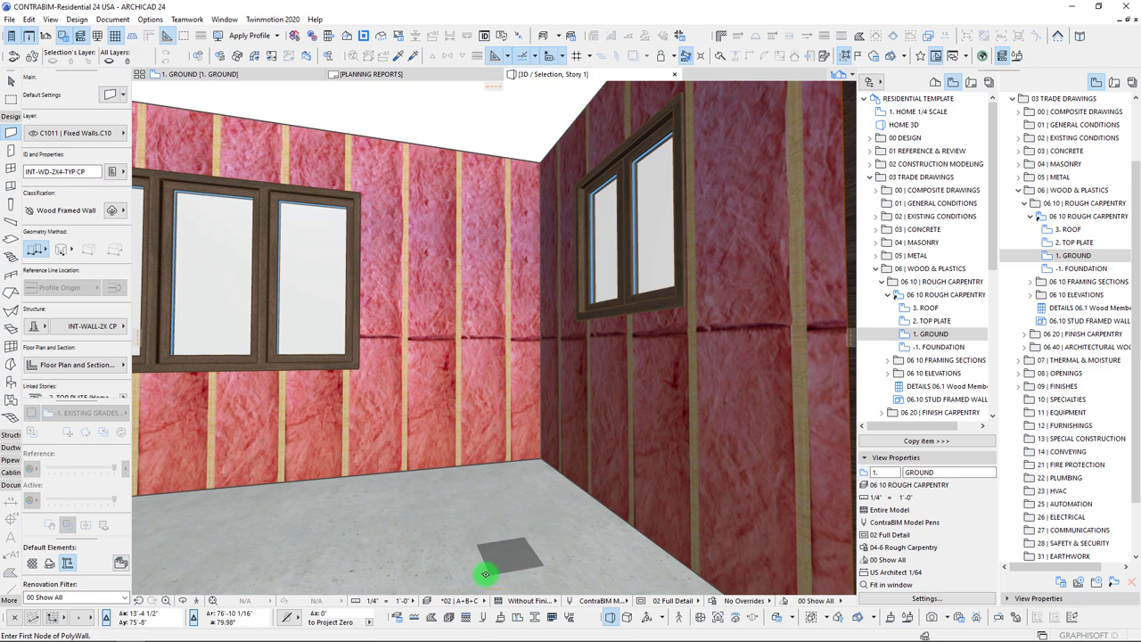
- Return to the 1. GROUND rough carpentry plan, clear the selection, and look closely at the existing framing beside the HEADER 4X6
double_click(930, 334)
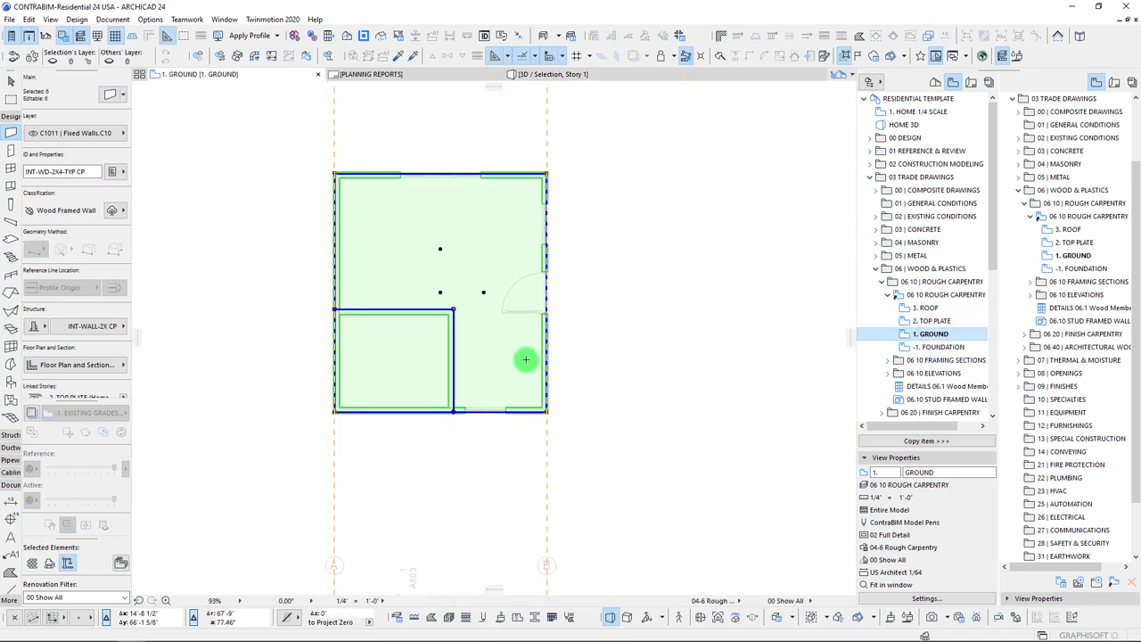
key(Escape)
scroll(486, 270, down, 8)
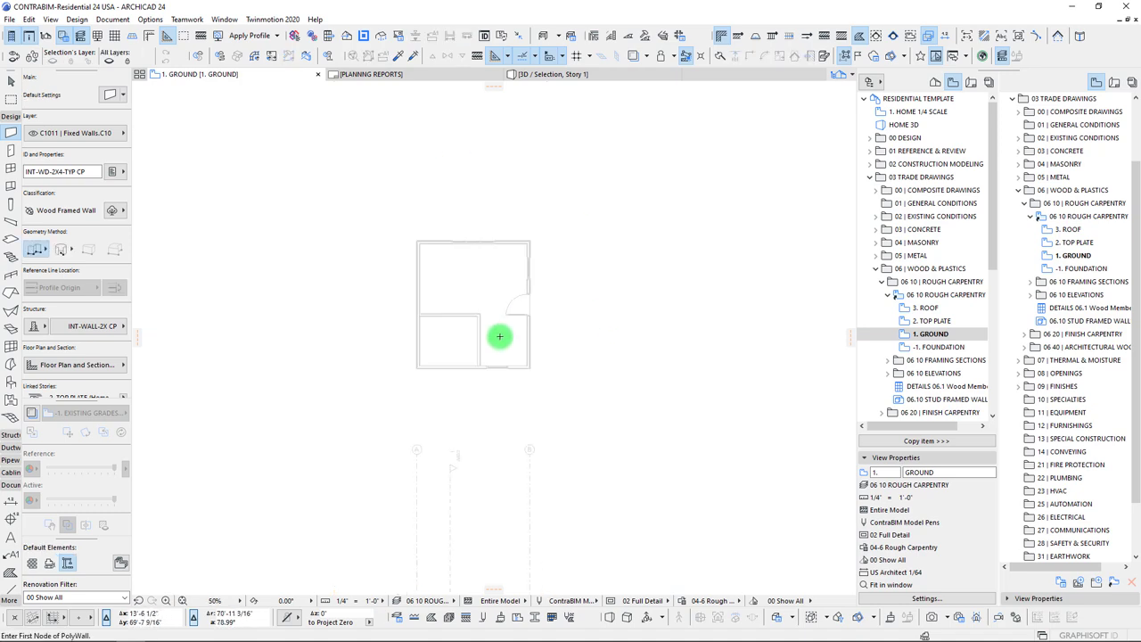
scroll(449, 314, up, 17)
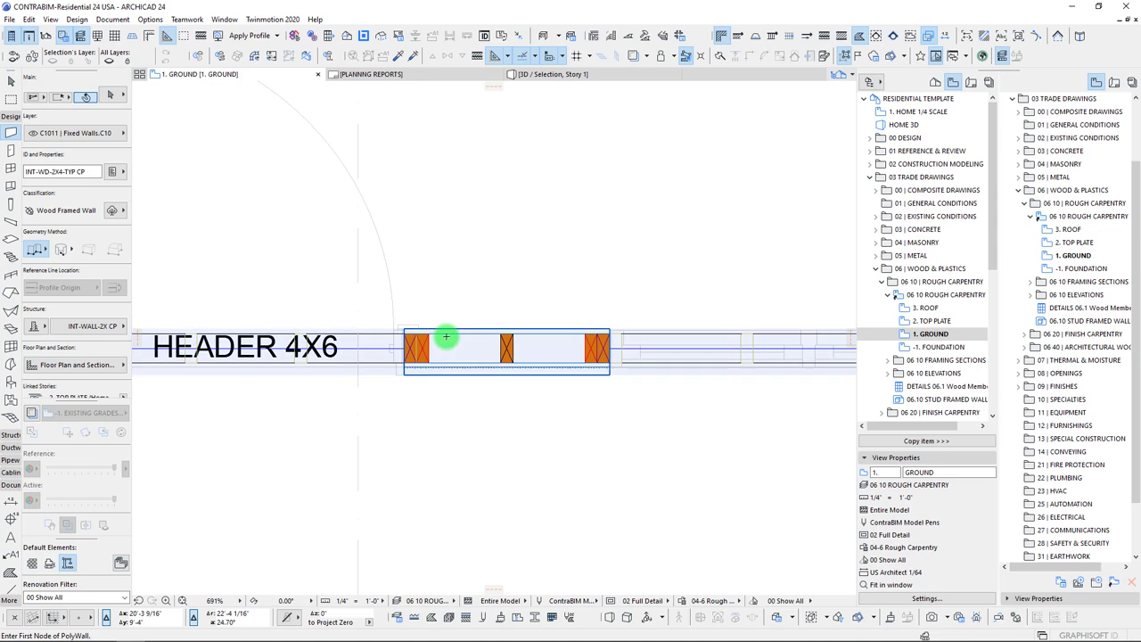
- Enclose the new building and the nearest end of the existing house in a marquee and show that area in 3D
scroll(446, 336, down, 14)
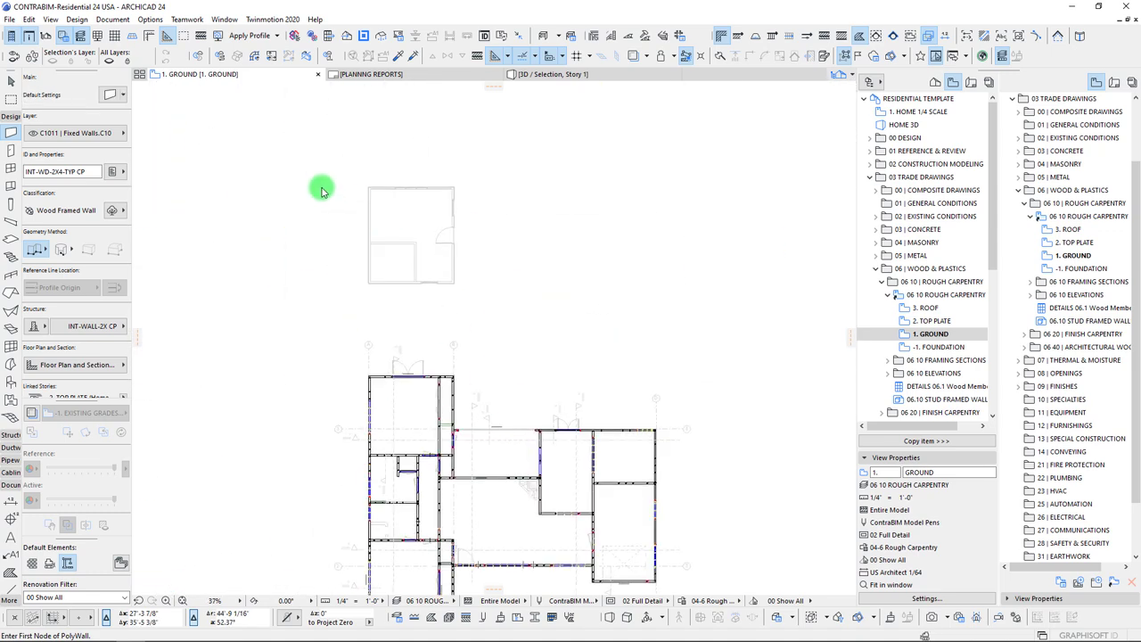
click(8, 99)
click(351, 174)
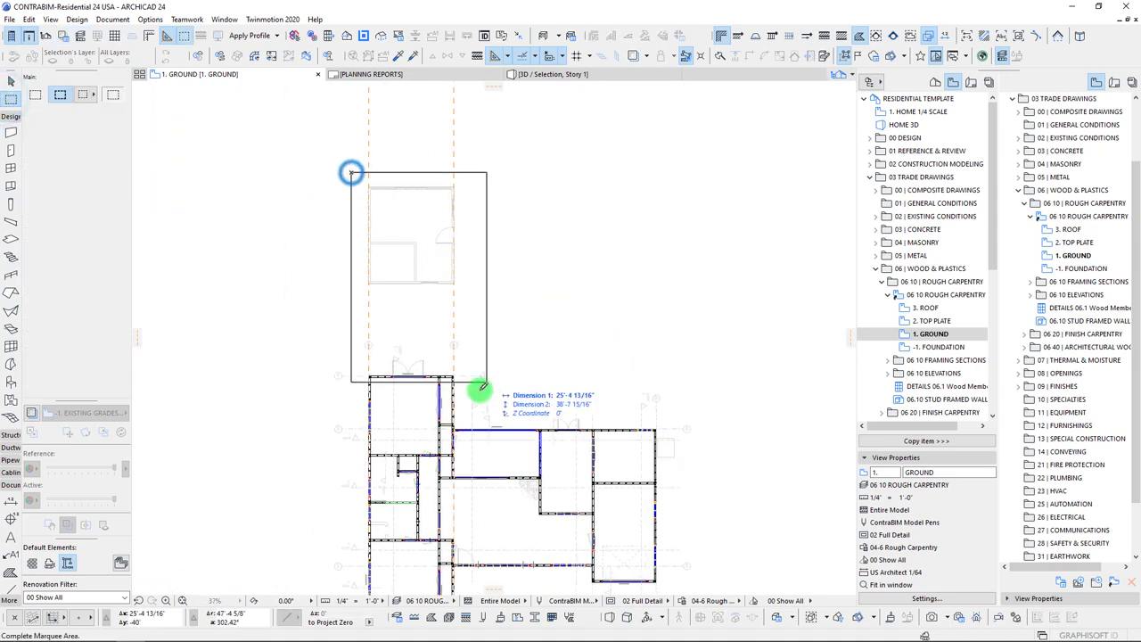
click(465, 386)
key(F5)
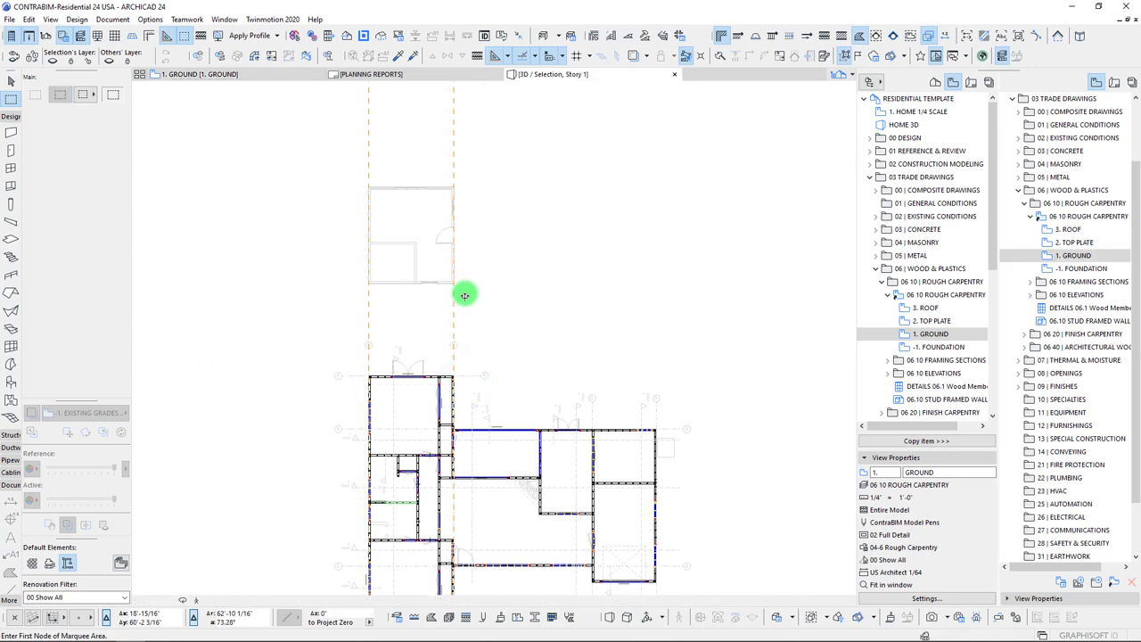
- Pick up the settings of the existing wall's BOTTOM PLATE 2X4 beam in 3D as the beam defaults
scroll(463, 308, down, 5)
shift+middle_drag(464, 348, 476, 403)
scroll(476, 403, up, 3)
scroll(476, 403, up, 10)
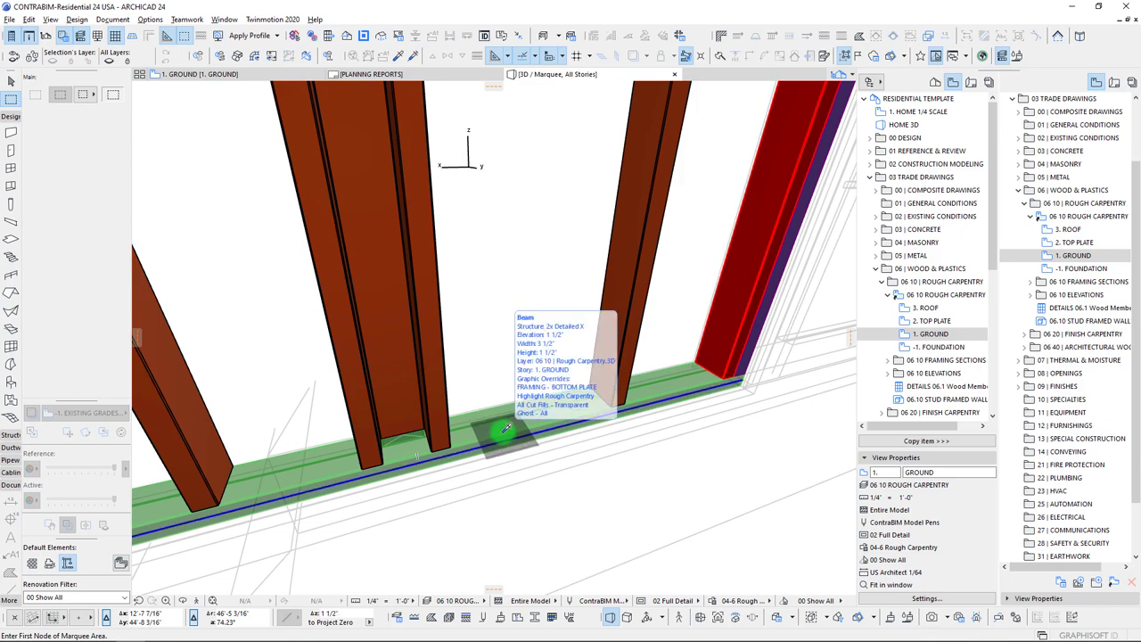
alt+click(505, 430)
scroll(582, 426, down, 10)
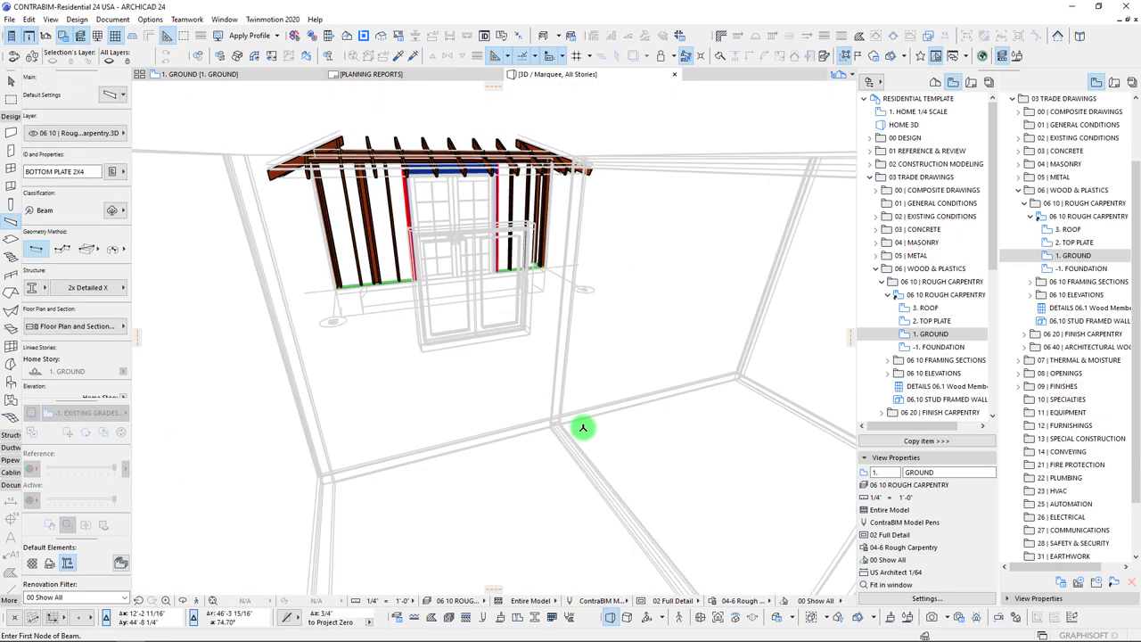
scroll(582, 427, down, 5)
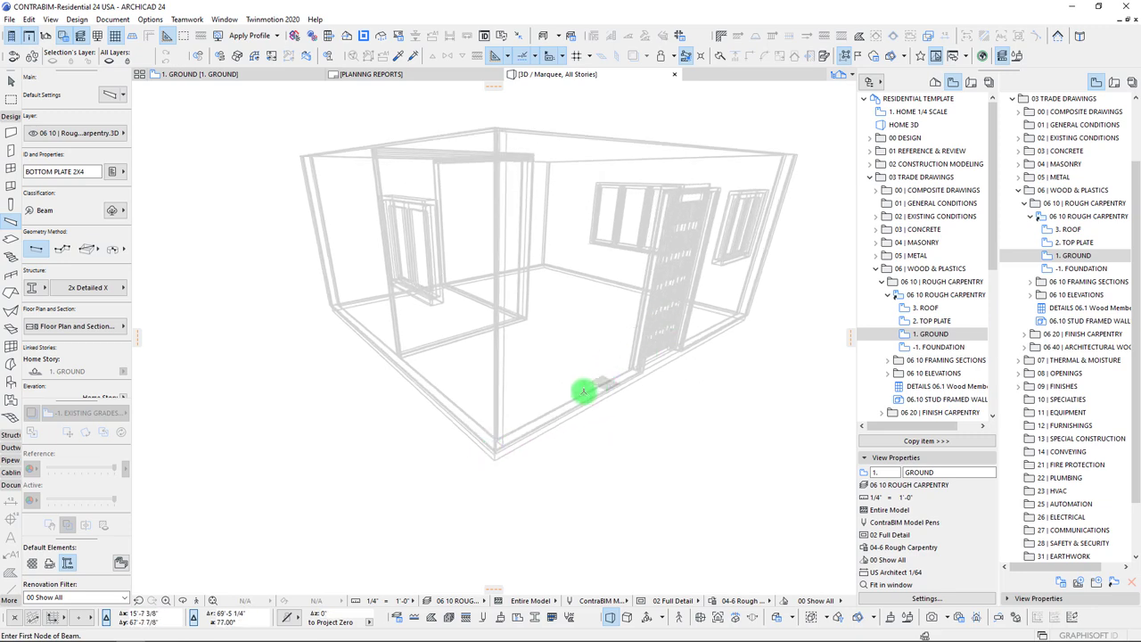
key(F2)
scroll(453, 241, up, 15)
scroll(437, 262, up, 5)
click(431, 264)
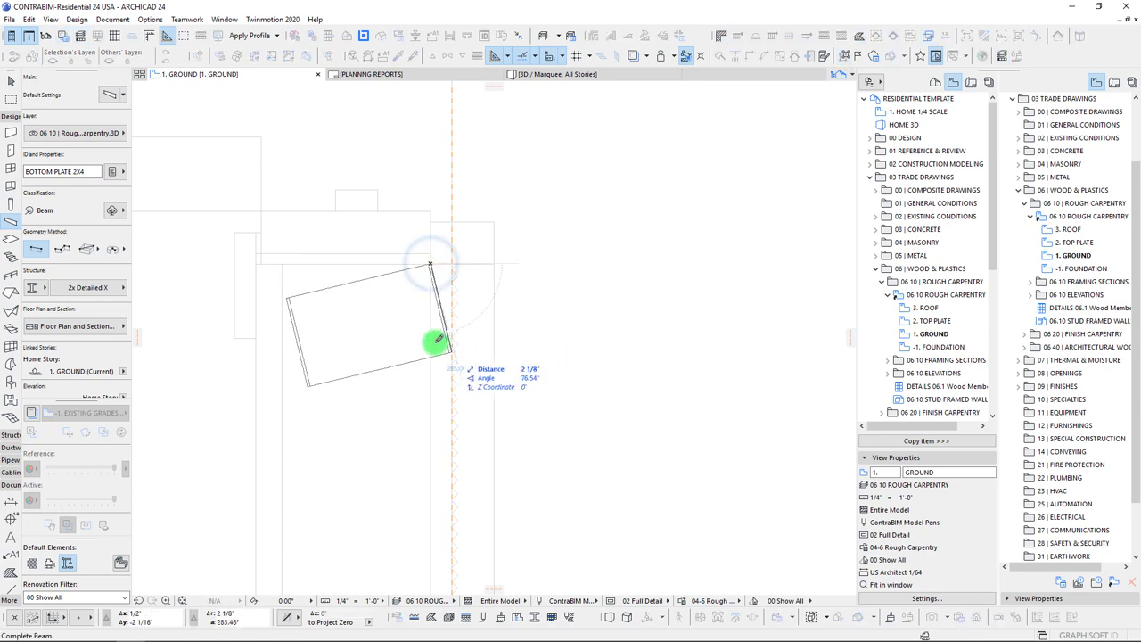
scroll(390, 288, down, 10)
scroll(402, 302, down, 8)
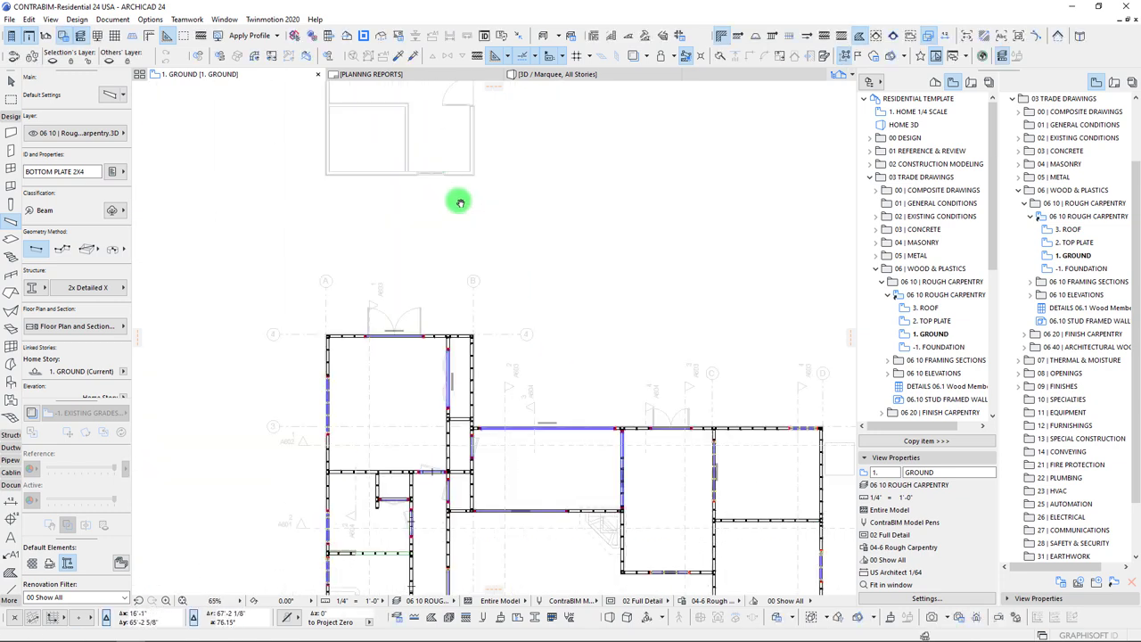
- Return to the 3D view and examine the KING STUD 2X4 and its bottom plate beside the existing double door
key(F3)
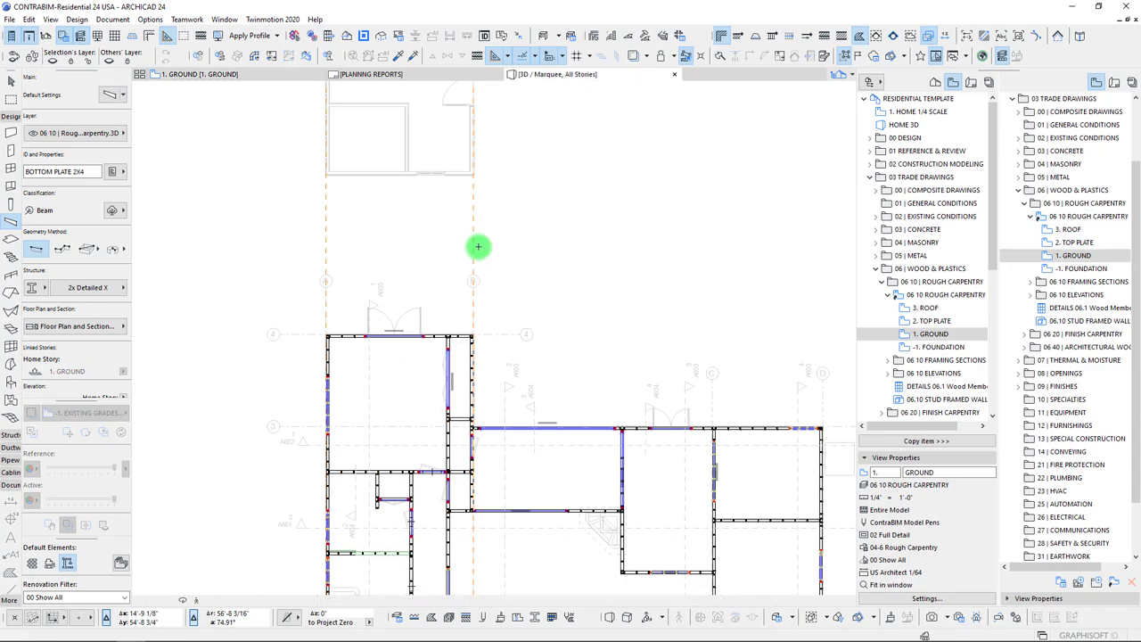
scroll(466, 305, down, 2)
shift+middle_drag(465, 305, 464, 296)
scroll(465, 295, up, 10)
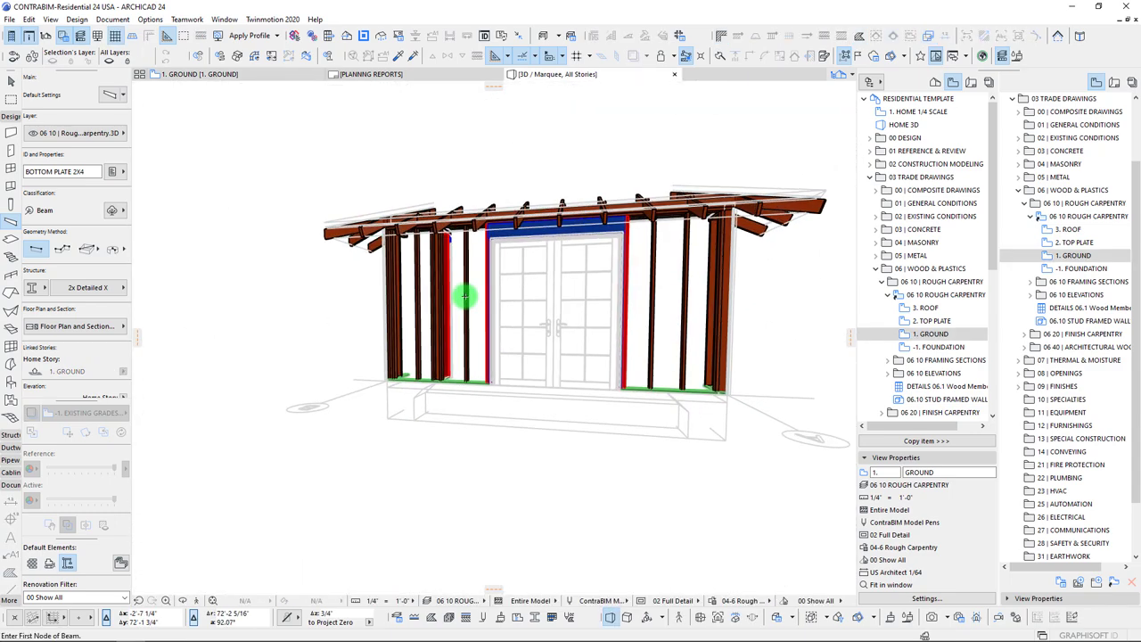
scroll(461, 471, up, 8)
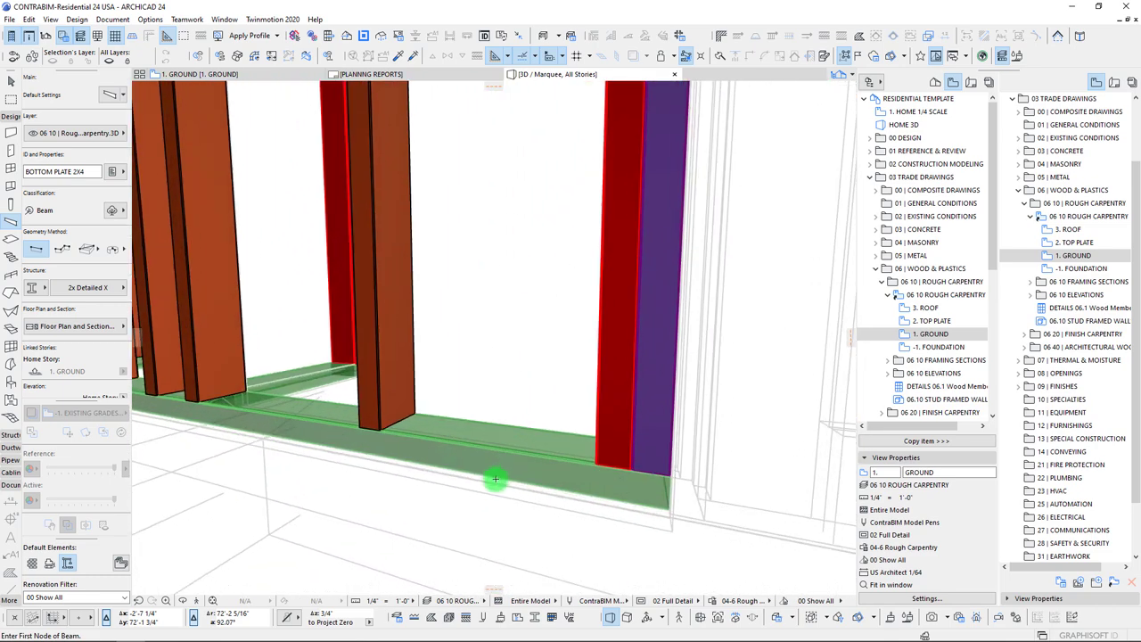
shift+middle_drag(596, 434, 564, 393)
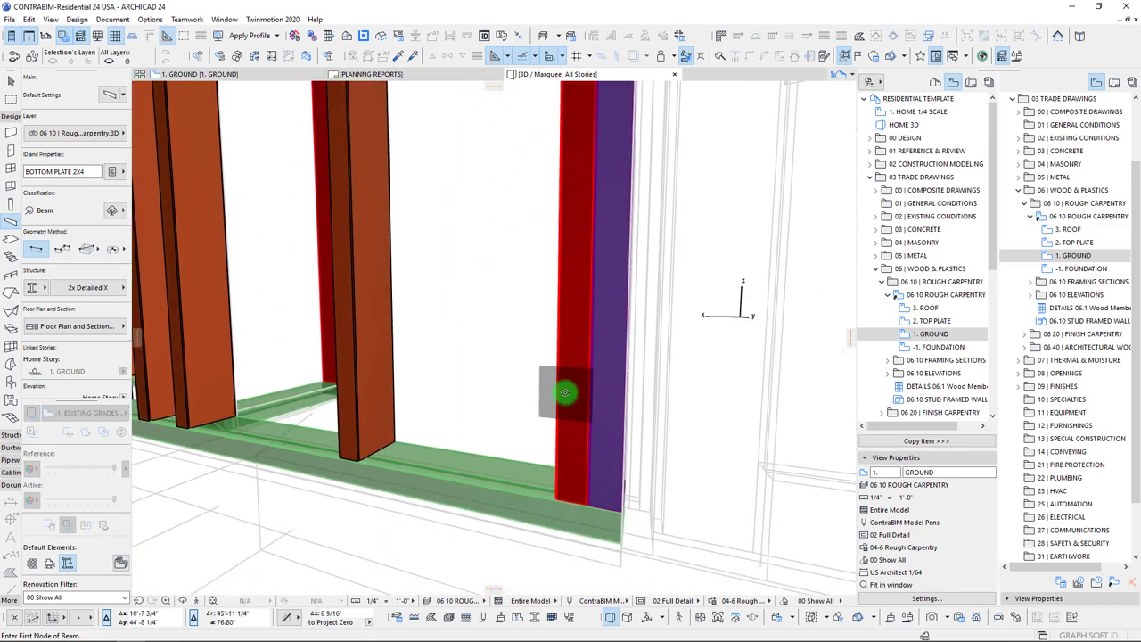
click(576, 376)
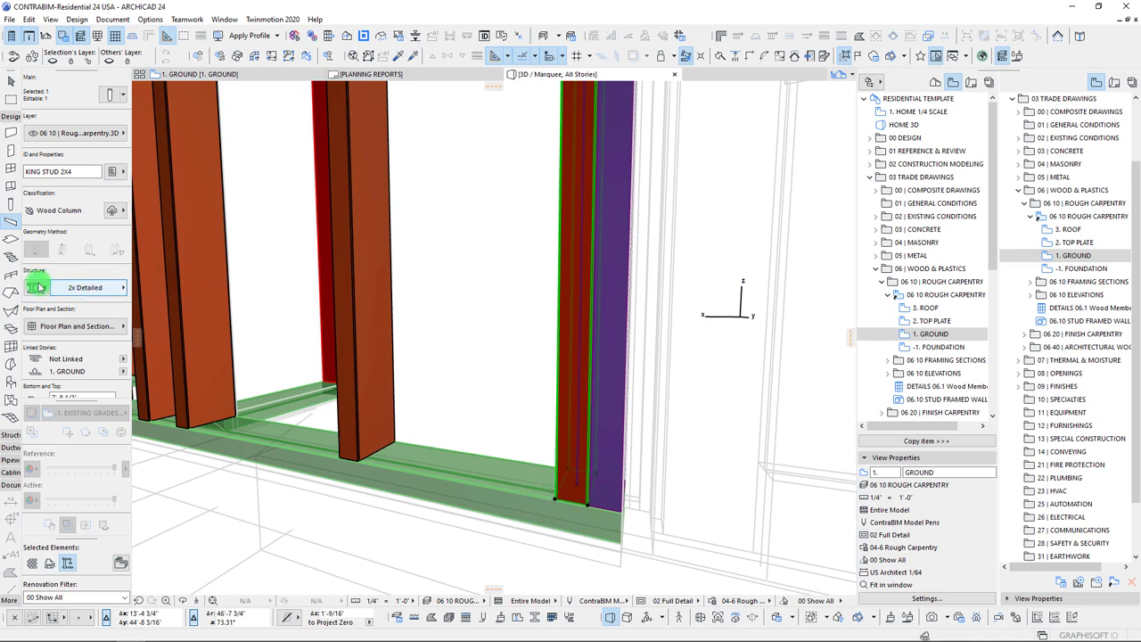
shift+middle_drag(351, 313, 372, 329)
shift+middle_drag(407, 451, 329, 389)
shift+middle_drag(582, 482, 579, 476)
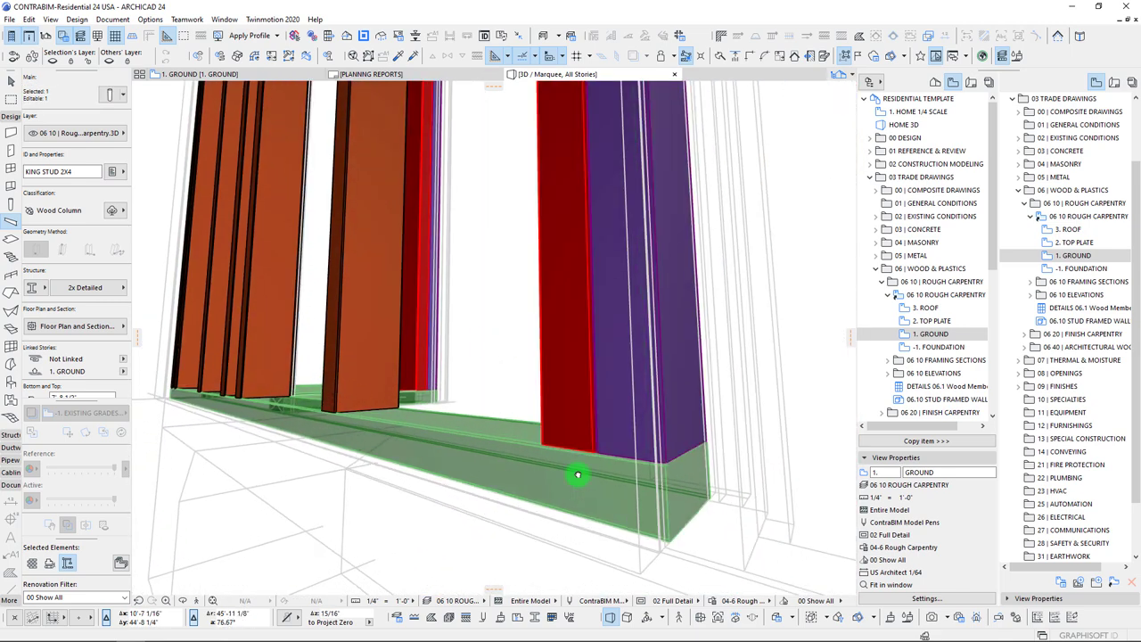
- Set the 3D view's graphic overrides to No Overrides and leave the beam command
click(466, 601)
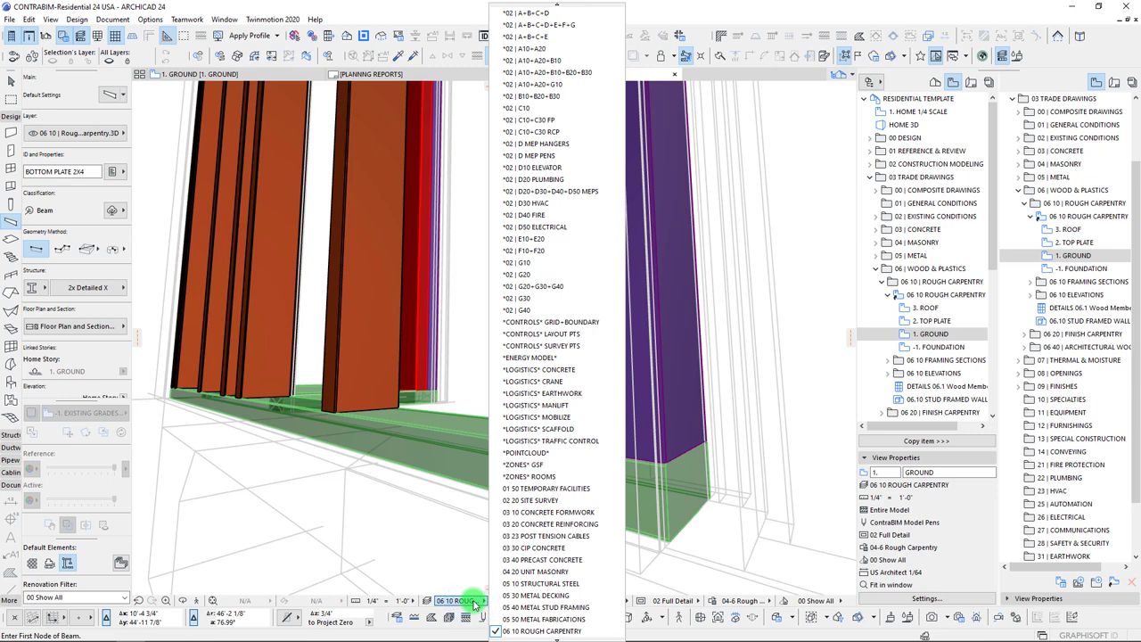
click(743, 600)
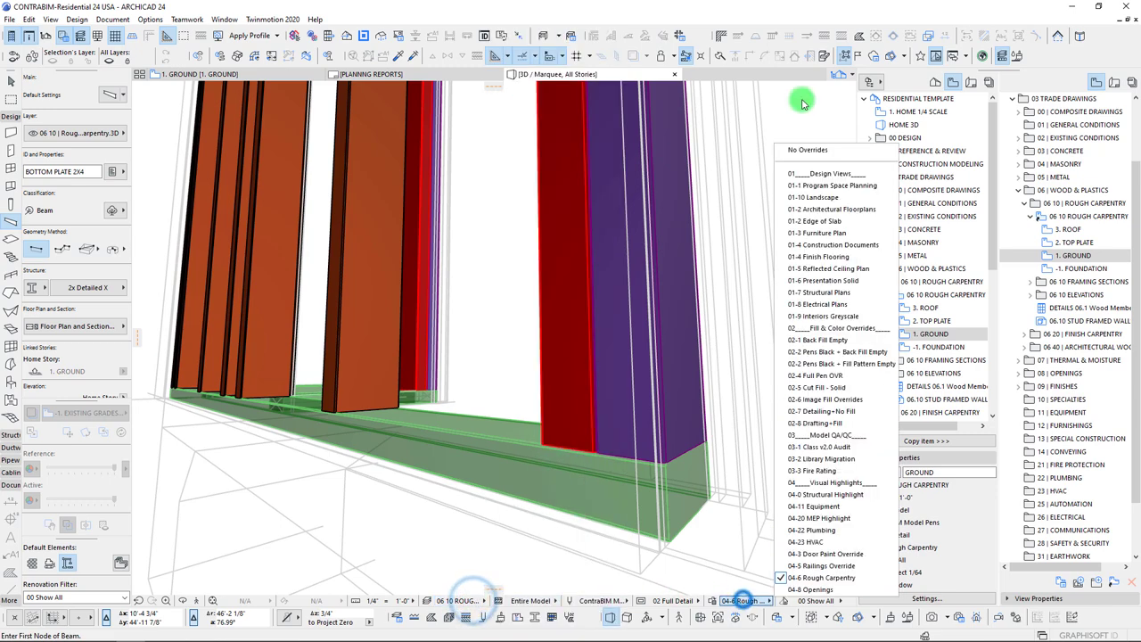
click(809, 150)
key(Escape)
- Examine how the king stud and the stud beside it meet the bottom plate at the base of the double door opening
scroll(629, 401, up, 3)
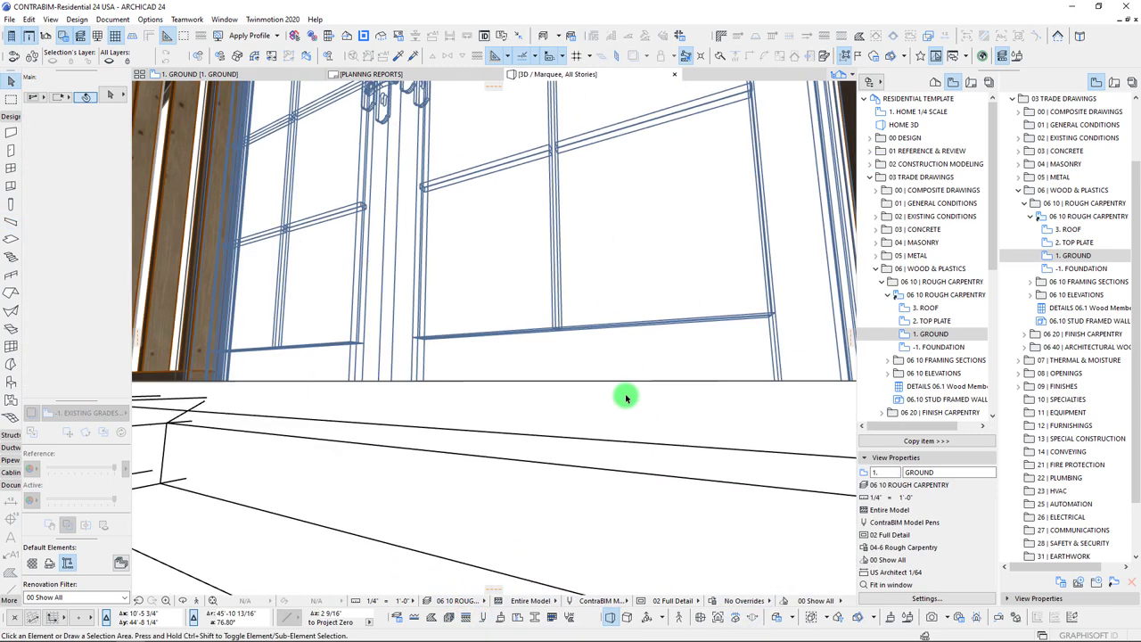
scroll(627, 400, up, 6)
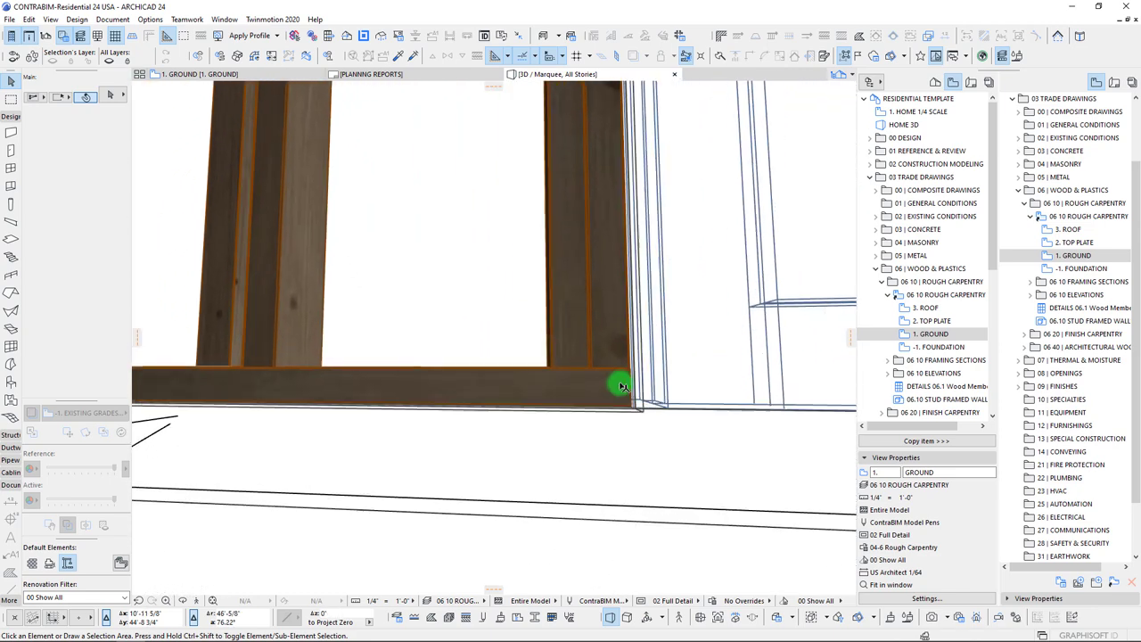
scroll(624, 389, up, 4)
middle_drag(608, 400, 491, 459)
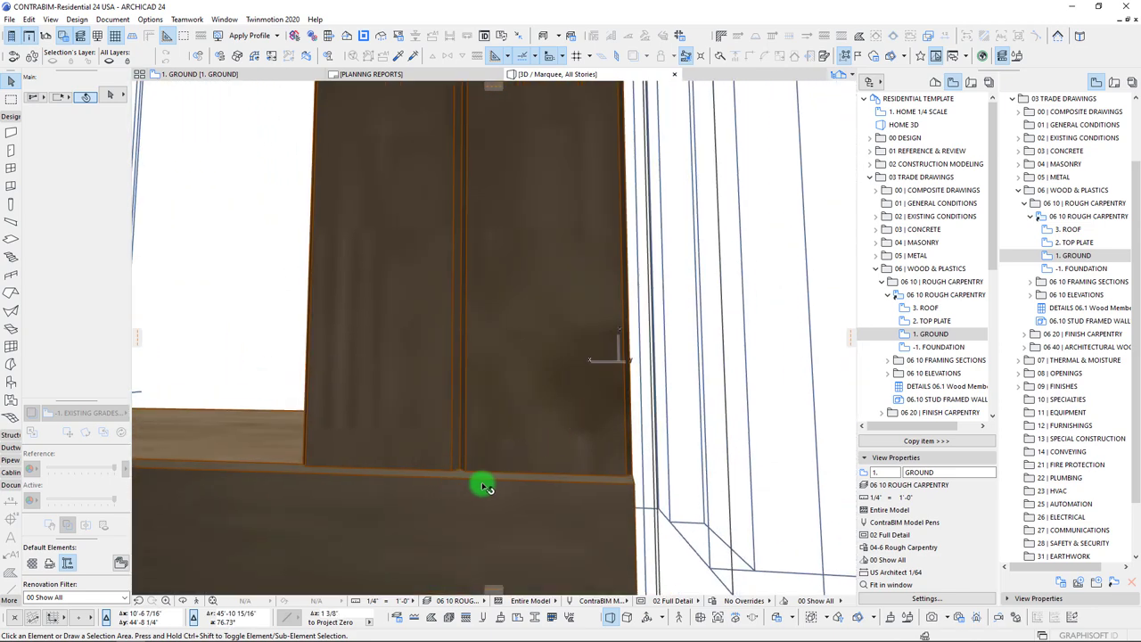
scroll(477, 455, down, 2)
click(489, 375)
click(516, 312)
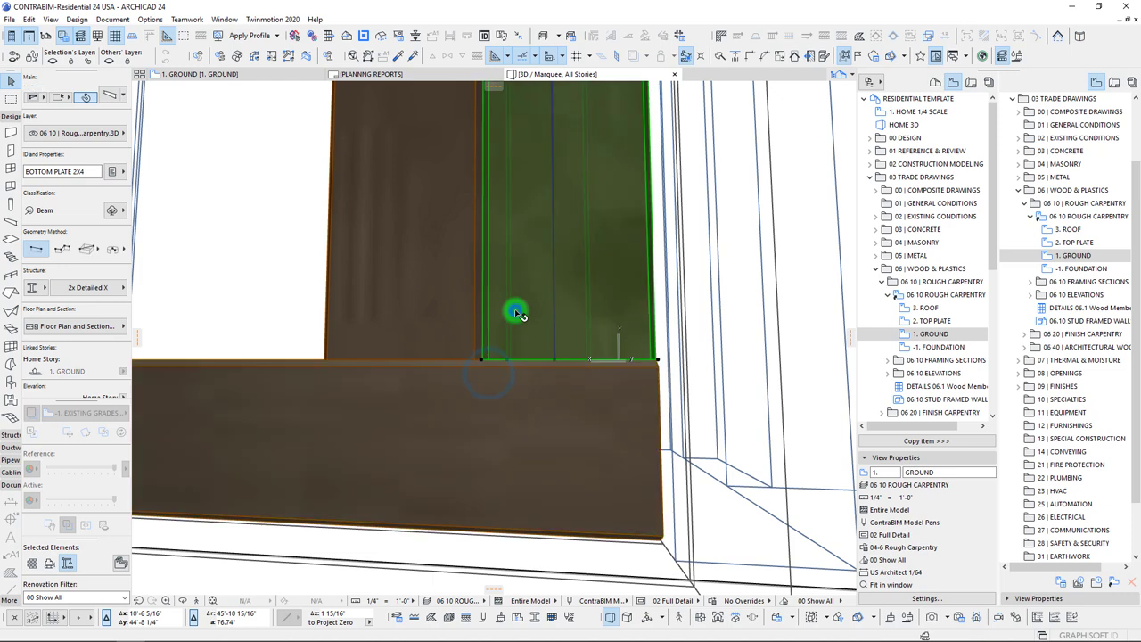
click(429, 302)
scroll(420, 334, down, 3)
shift+middle_drag(420, 333, 422, 334)
scroll(422, 333, up, 3)
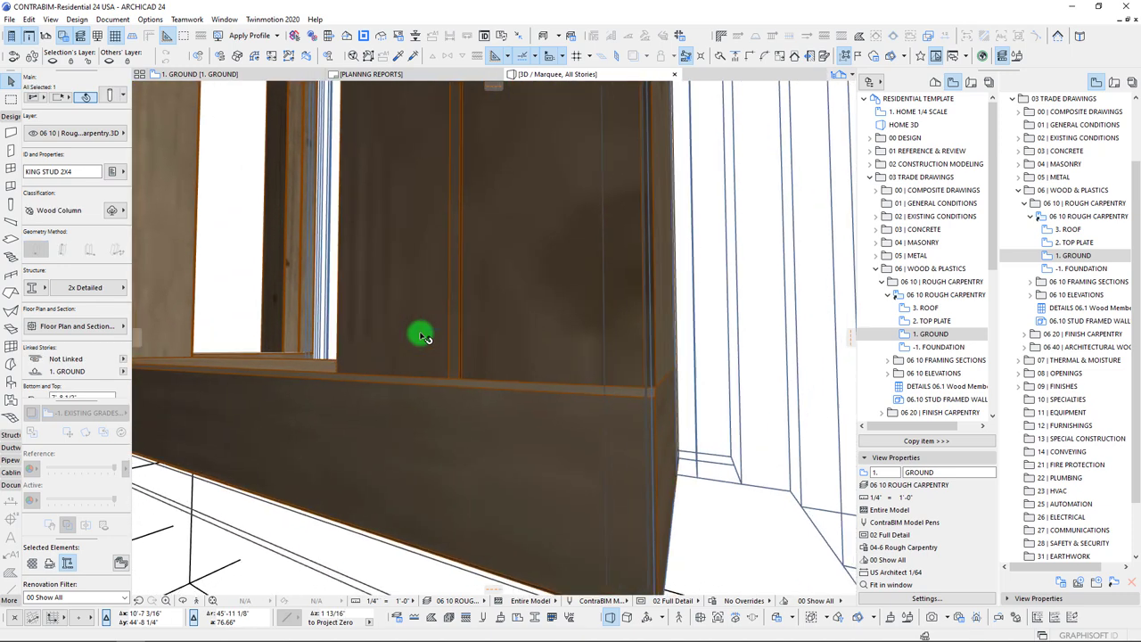
scroll(482, 365, down, 2)
scroll(482, 363, up, 4)
middle_drag(482, 364, 591, 367)
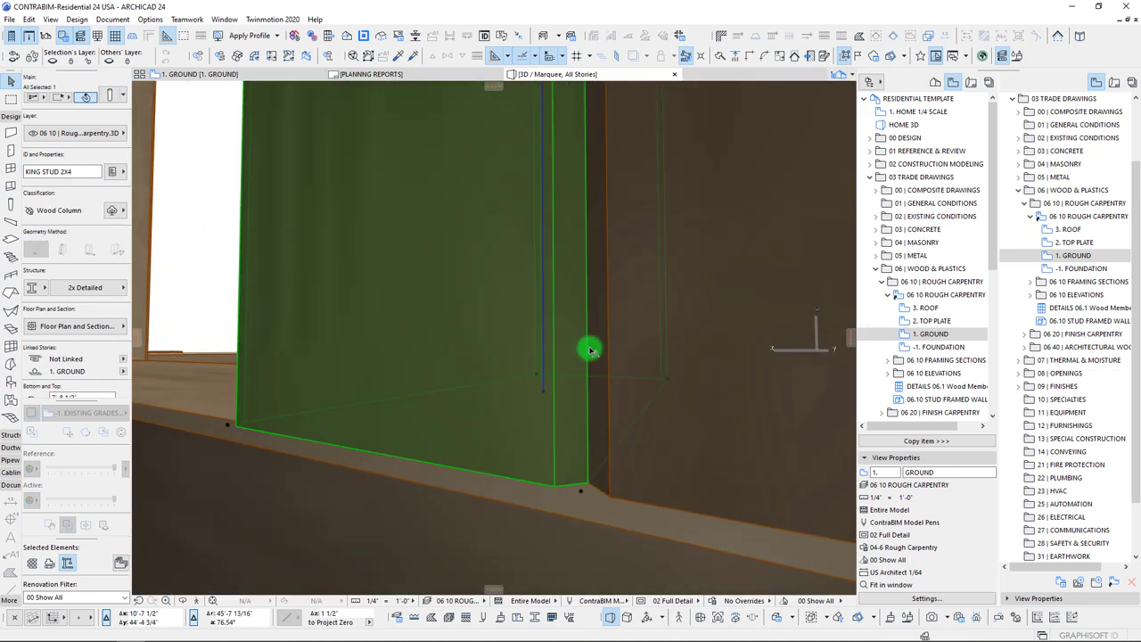
click(657, 368)
scroll(463, 330, down, 5)
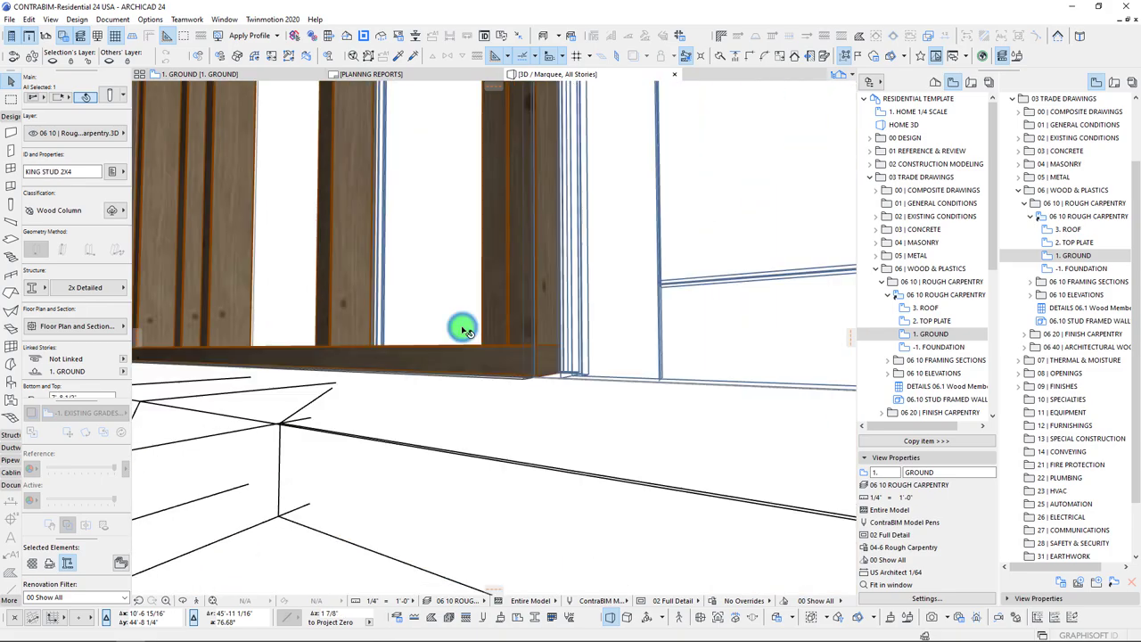
- Examine the king stud and TRIMMER 2X4 where they meet the header above the double door
click(506, 444)
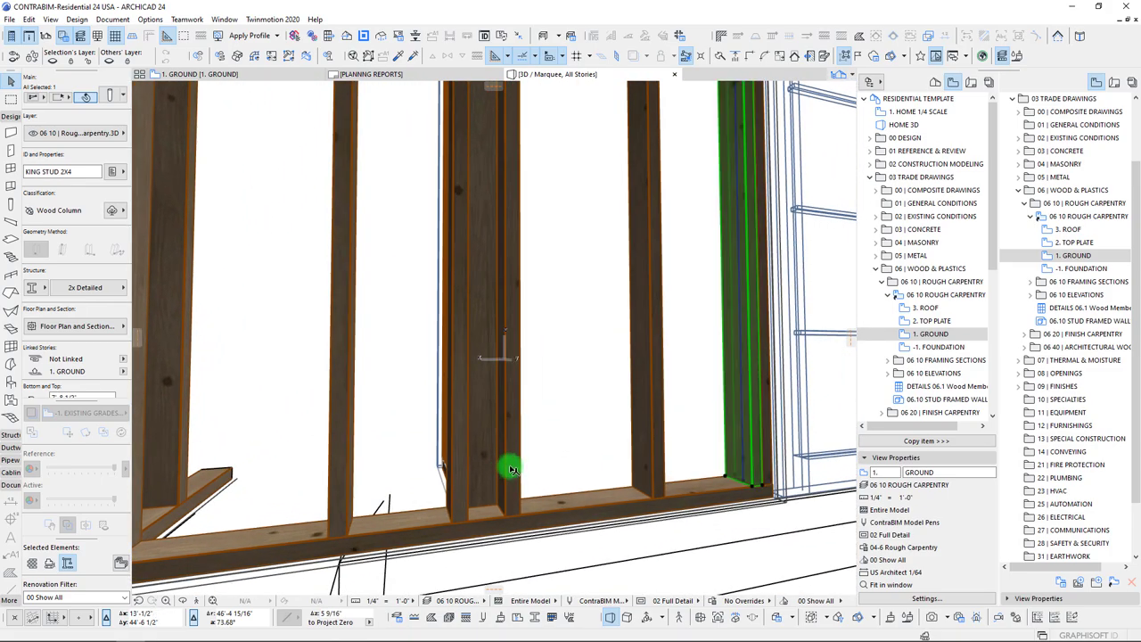
scroll(469, 472, down, 3)
scroll(502, 402, up, 2)
scroll(502, 402, down, 3)
scroll(578, 290, up, 3)
scroll(545, 265, up, 6)
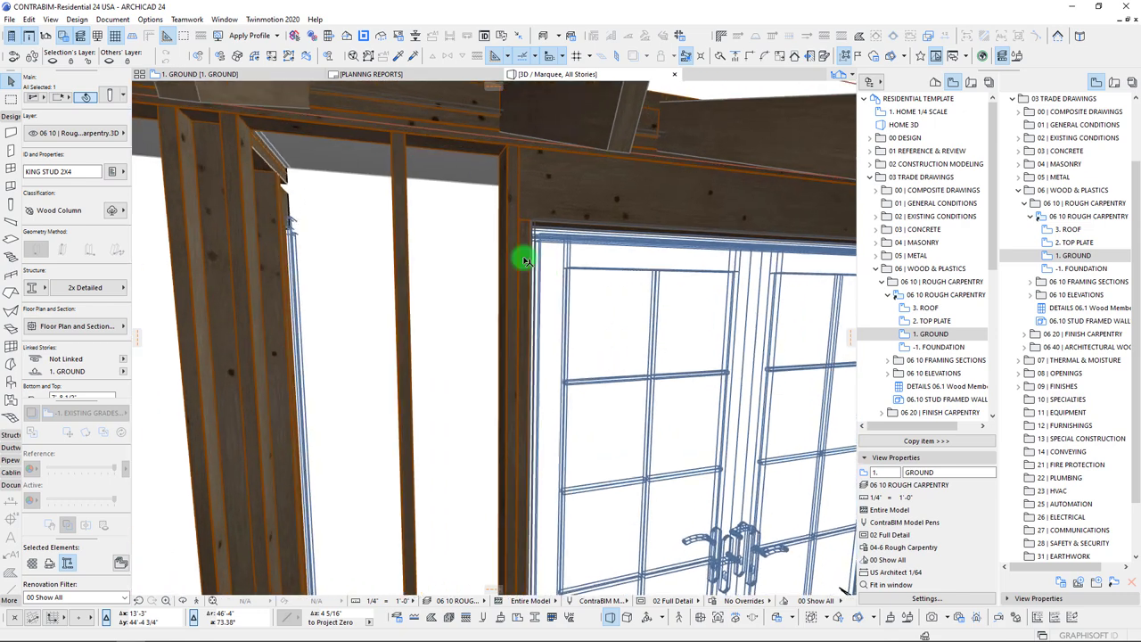
click(468, 250)
click(385, 241)
click(476, 217)
mouse_move(385, 130)
shift+middle_down()
mouse_move(447, 253)
mouse_move(390, 150)
shift+middle_up()
click(347, 248)
shift+middle_drag(341, 115, 401, 192)
click(450, 279)
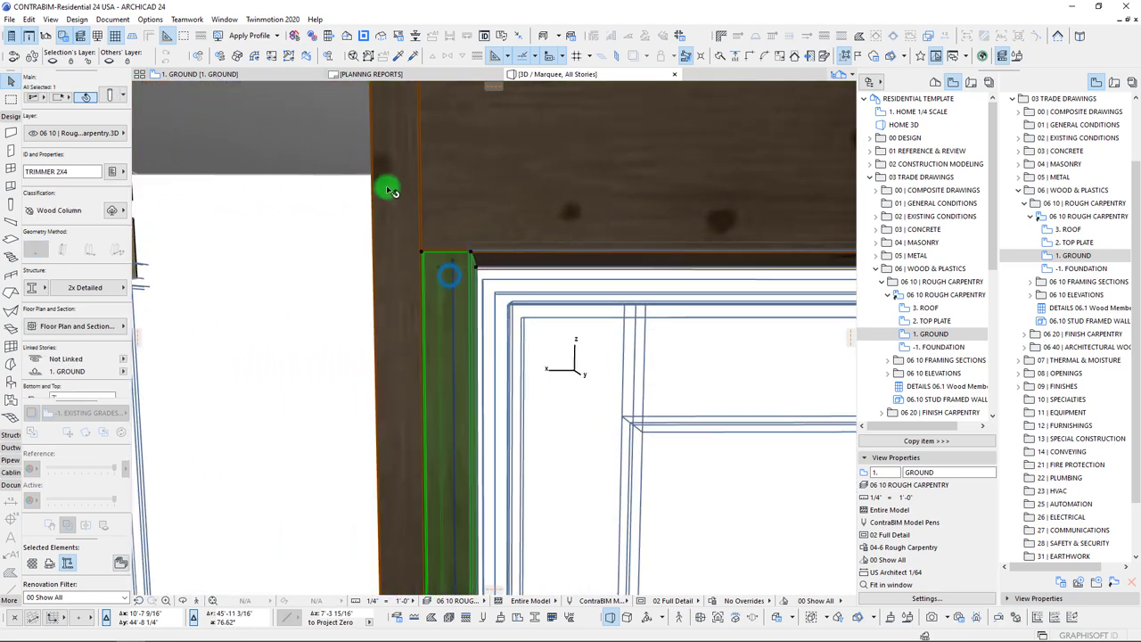
scroll(415, 259, down, 10)
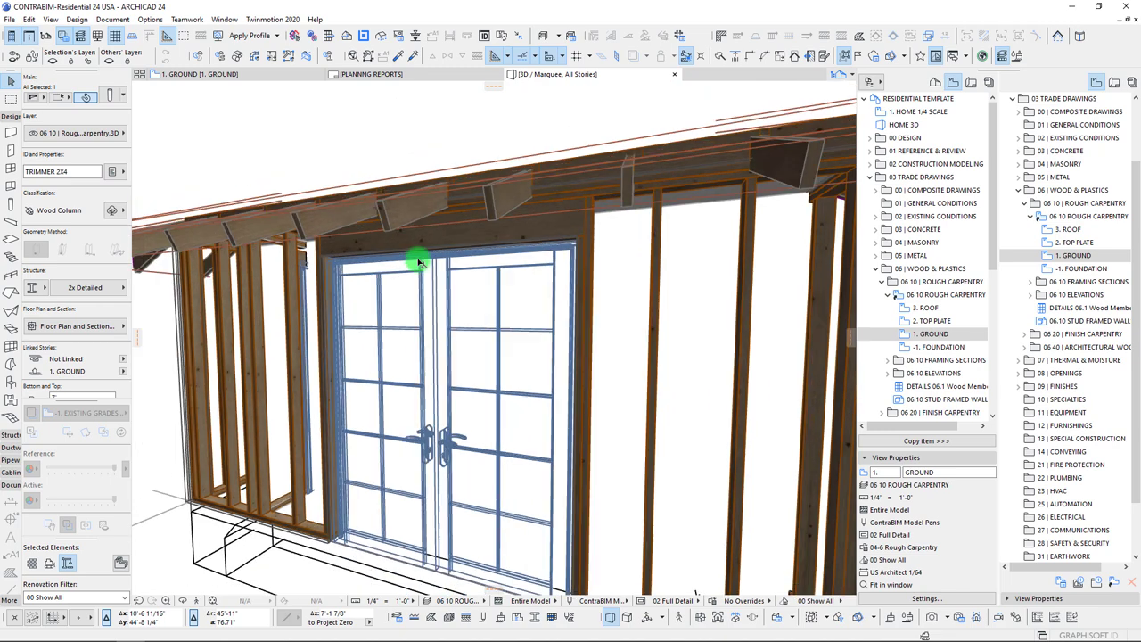
shift+middle_drag(419, 261, 463, 207)
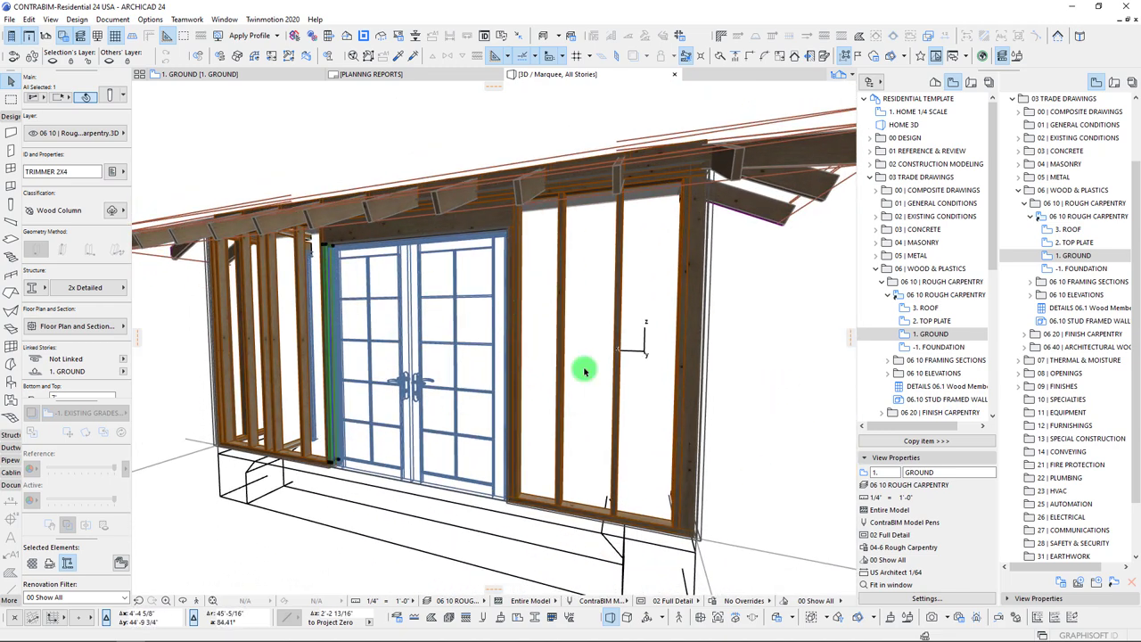
- Open the rough carpentry SOUTH BLDG ELEVATION and look closely at the stud and trimmer joint beneath a header
double_click(899, 374)
scroll(904, 397, down, 3)
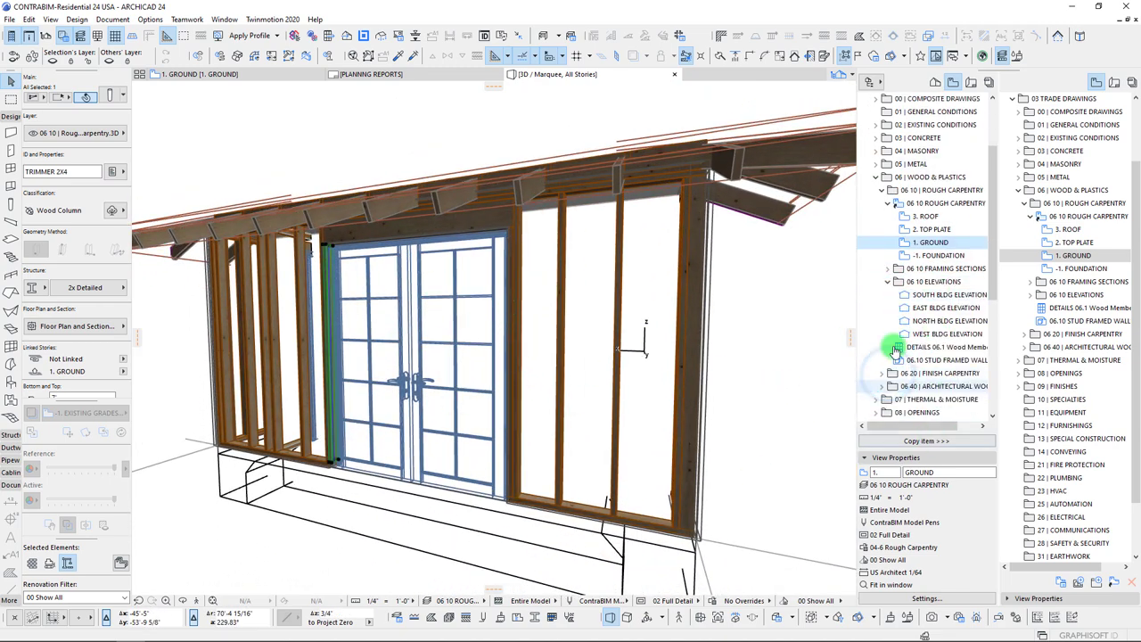
double_click(930, 295)
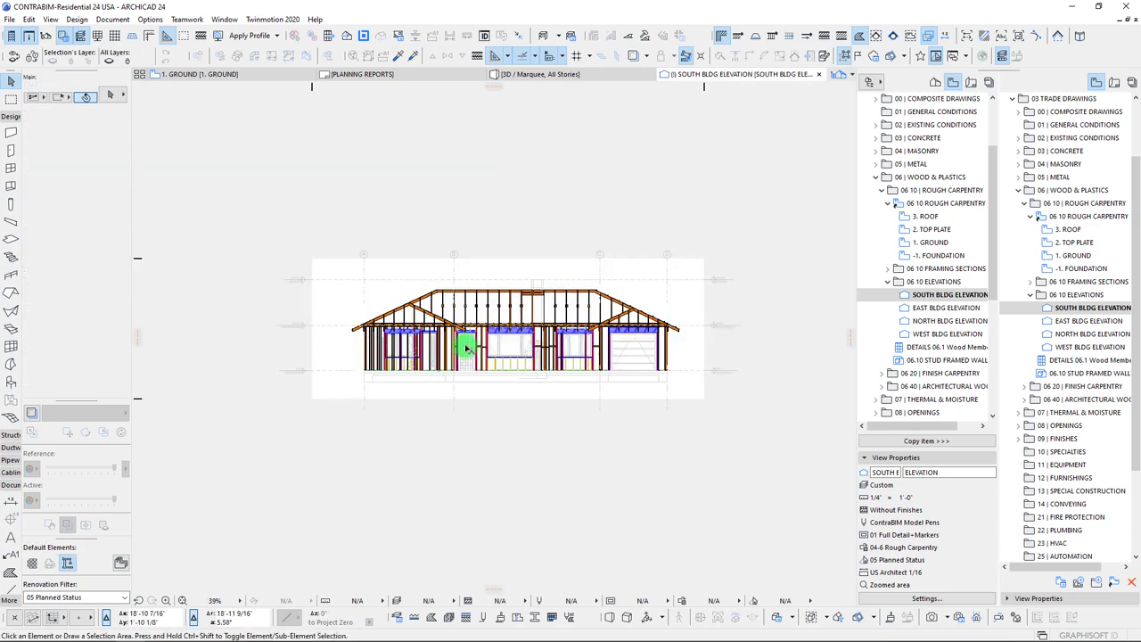
scroll(472, 360, up, 15)
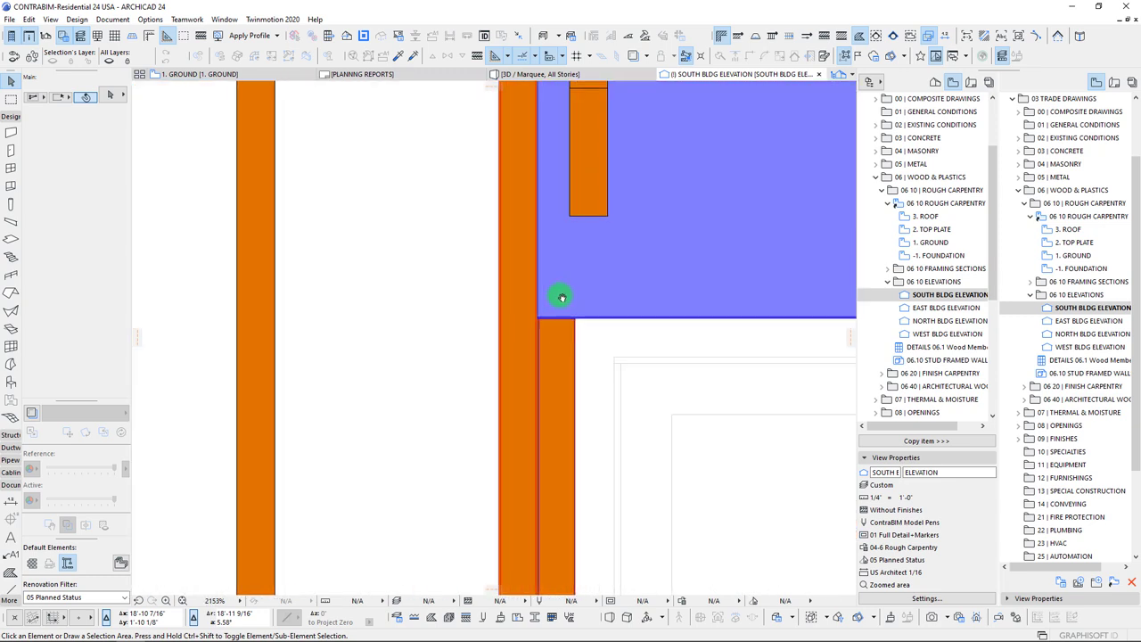
click(553, 346)
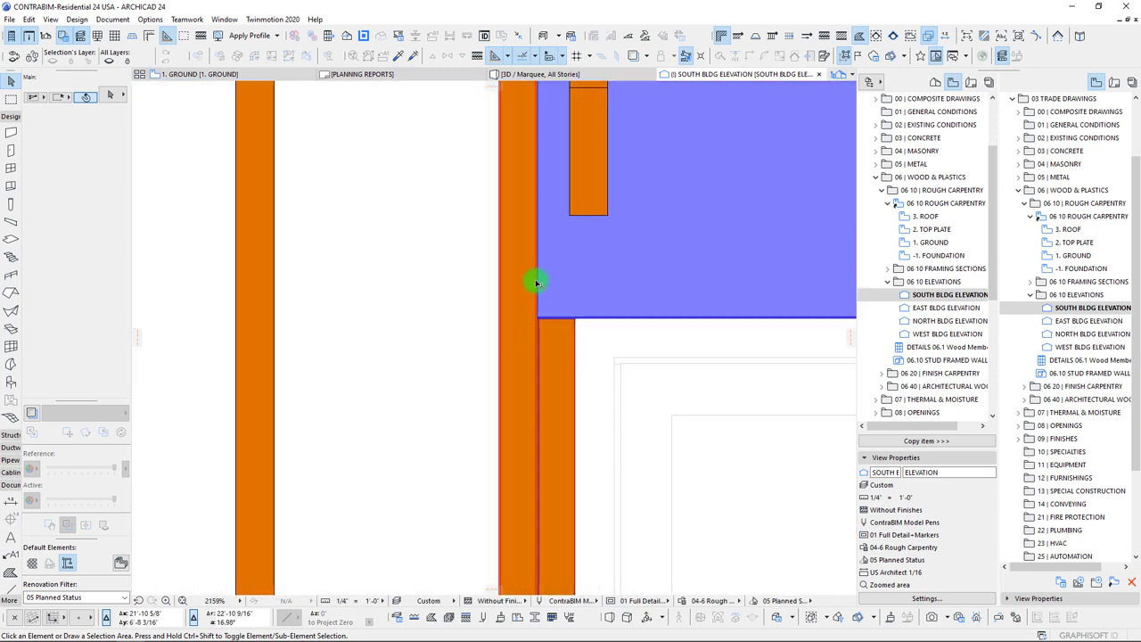
scroll(541, 285, up, 4)
- Delete the STUD 2X4 between the entry door and the neighbouring window in the south elevation
scroll(552, 301, down, 11)
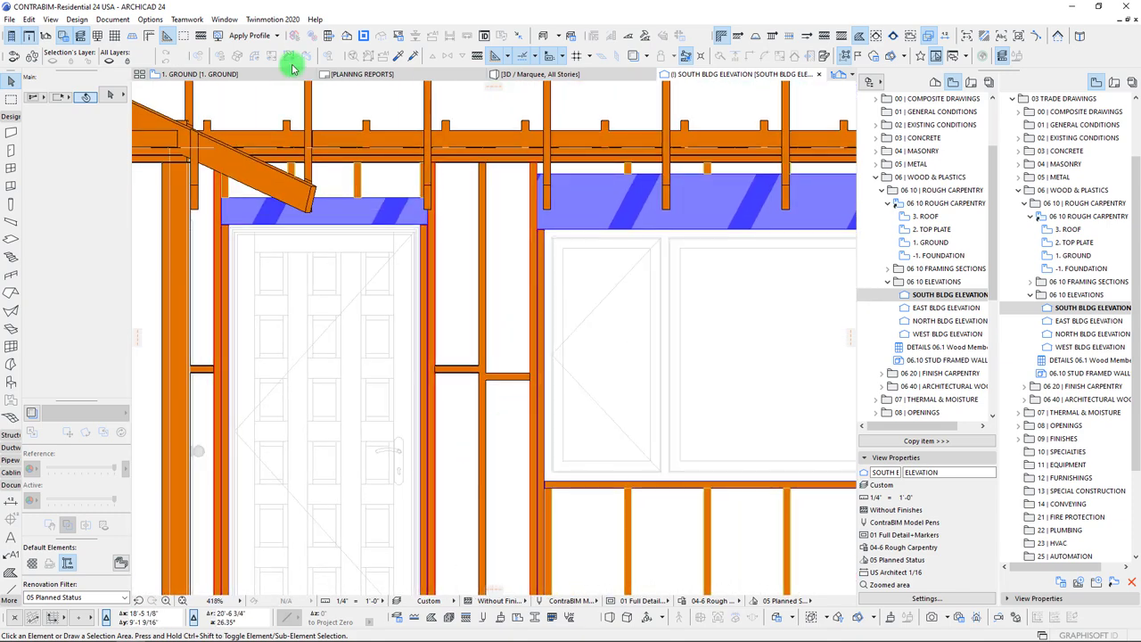
right_click(486, 294)
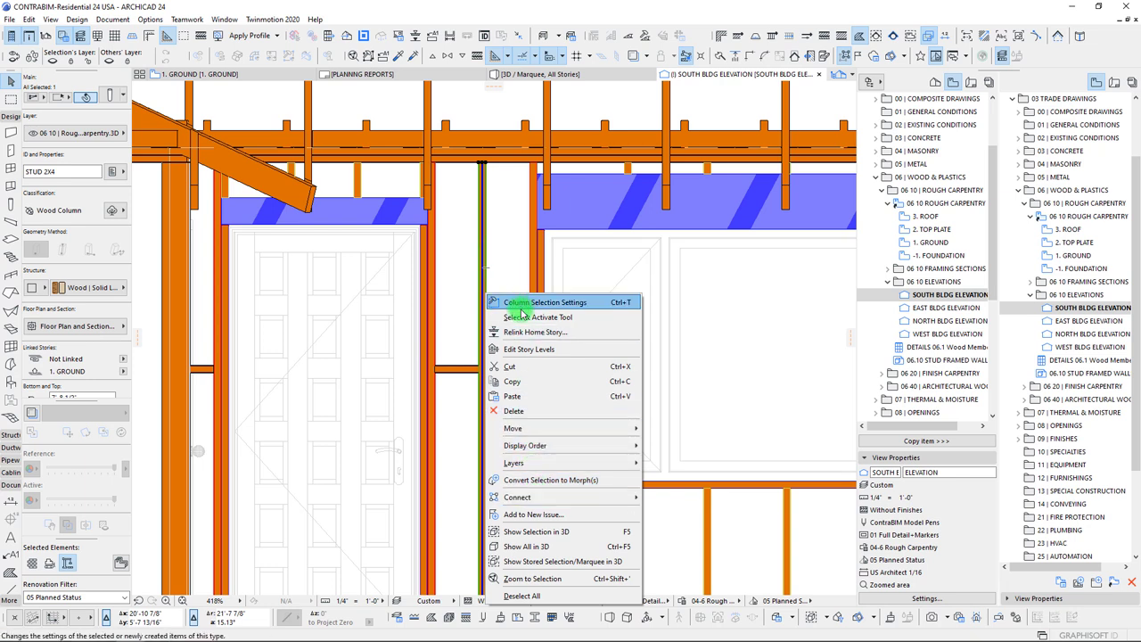
click(513, 411)
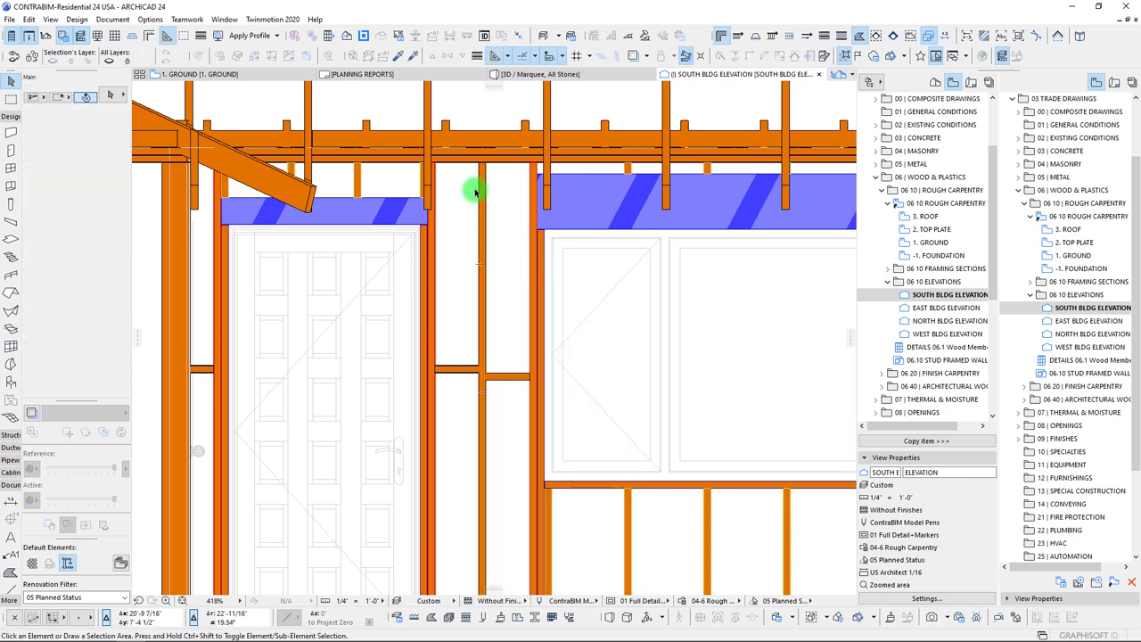
- Open the Profile Manager and check the structure settings of the STUD 2X4 between the entry door and the window
click(484, 203)
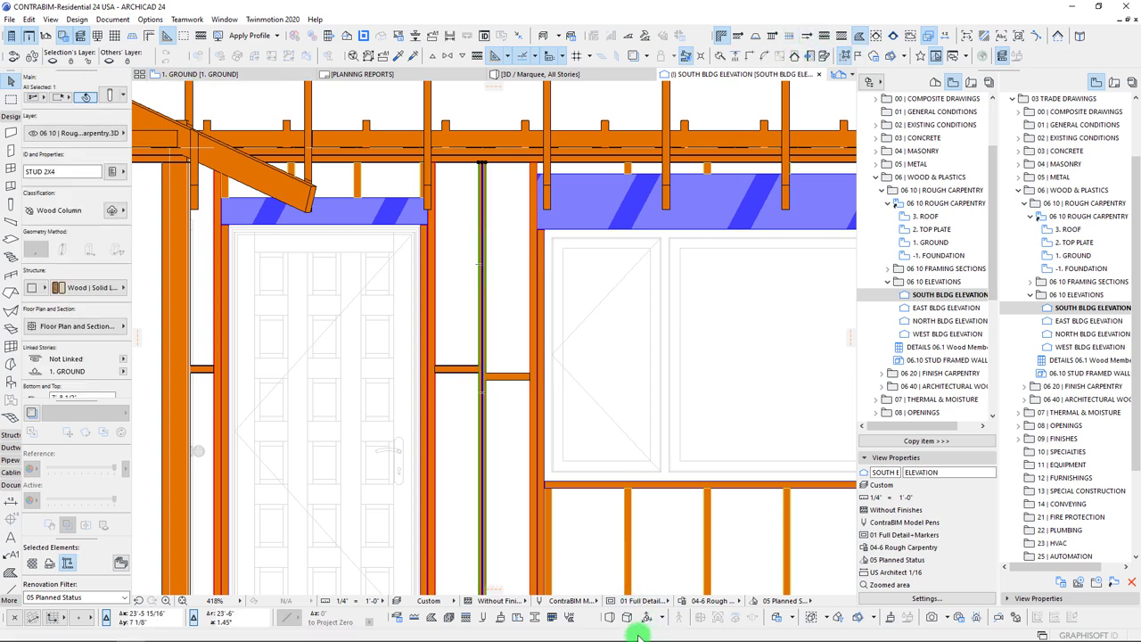
click(534, 617)
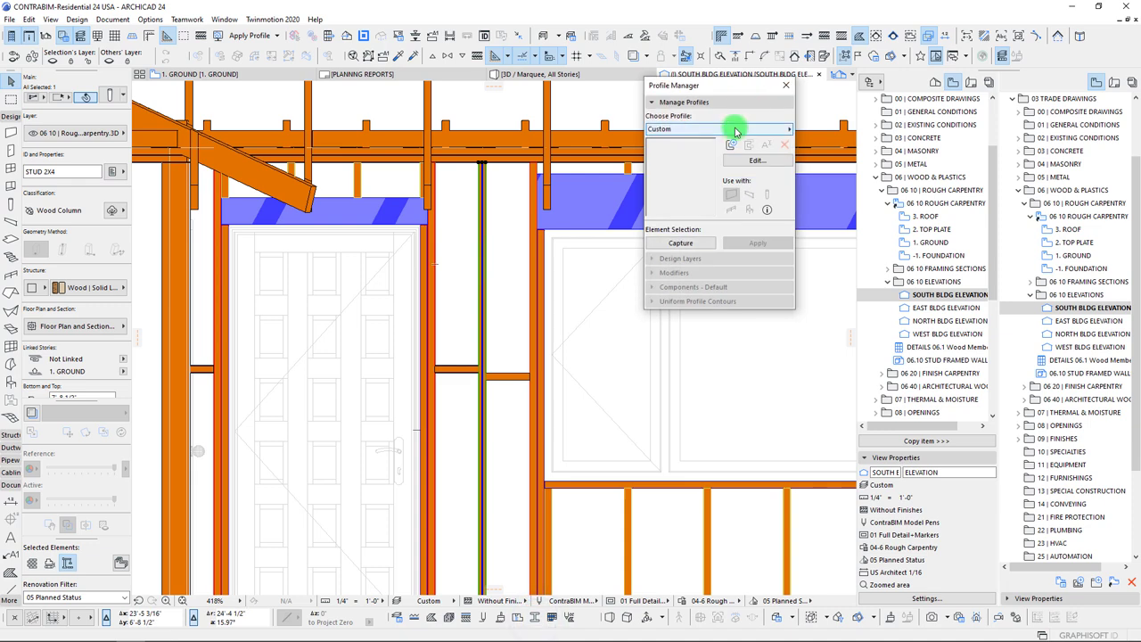
click(736, 130)
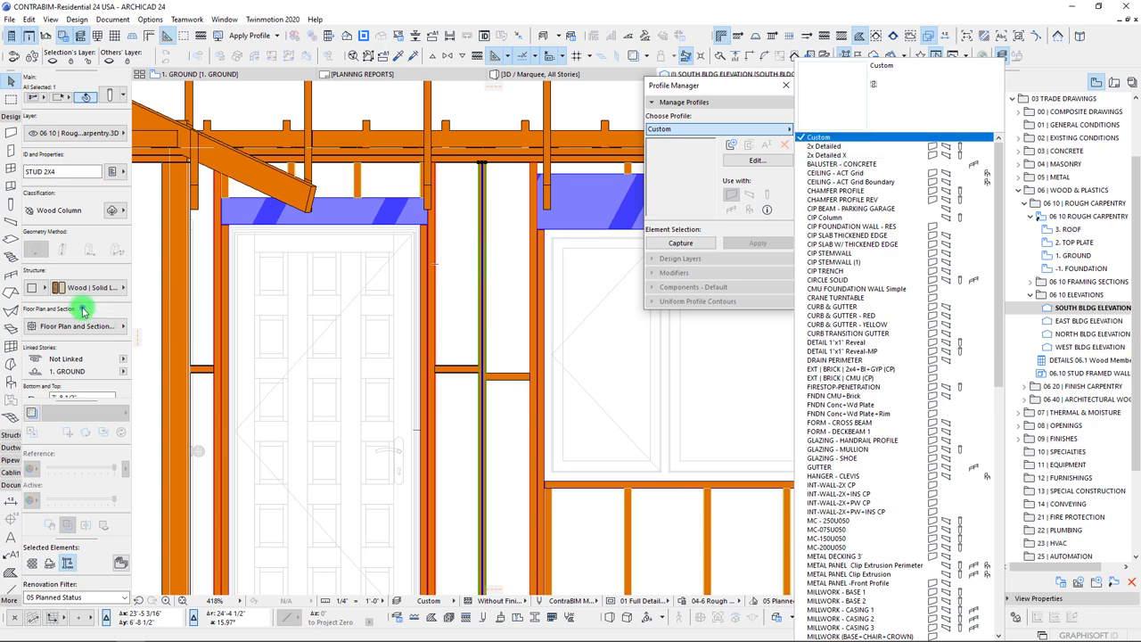
click(81, 309)
click(38, 288)
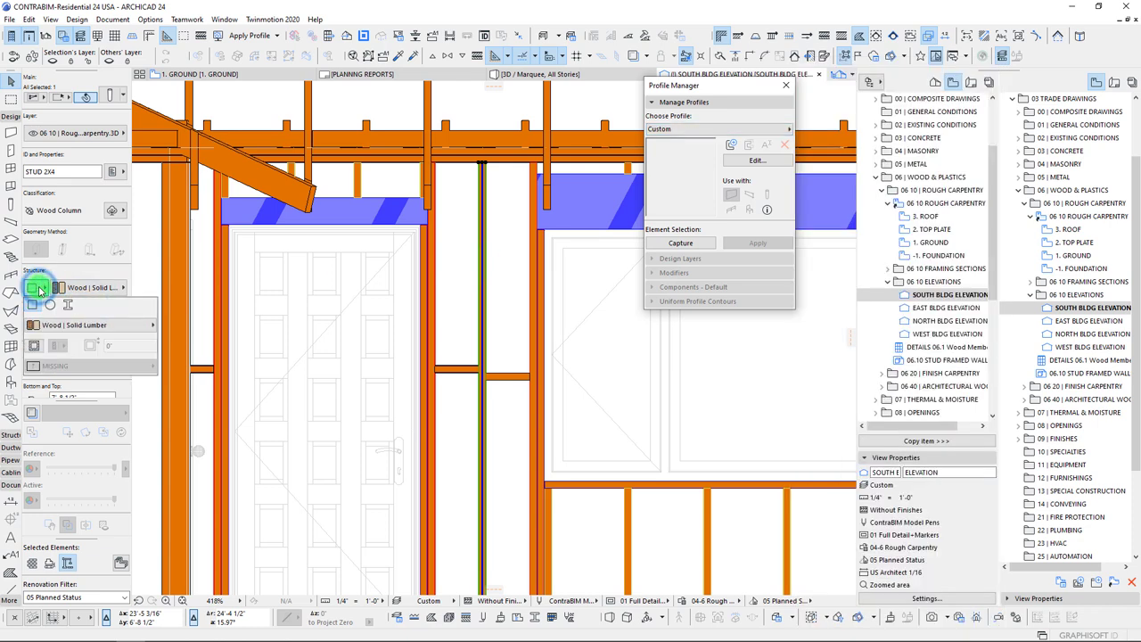
click(38, 288)
- Open the 2x Detailed profile of the KING STUD 2X4 beside the window and examine its fill and chamfered corners
click(532, 262)
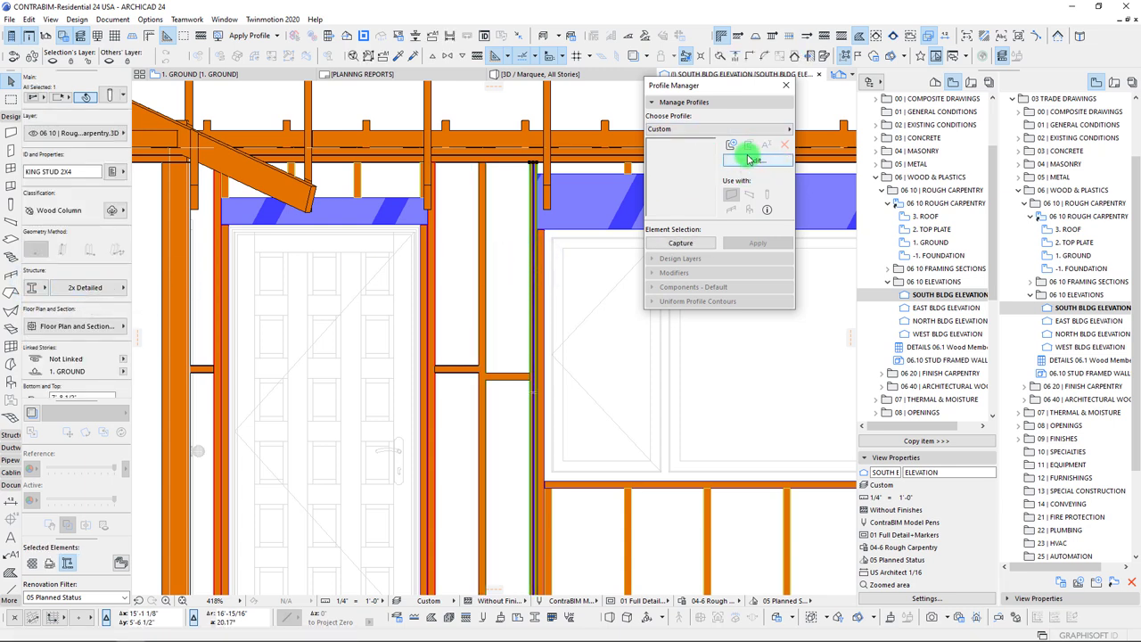
right_click(530, 271)
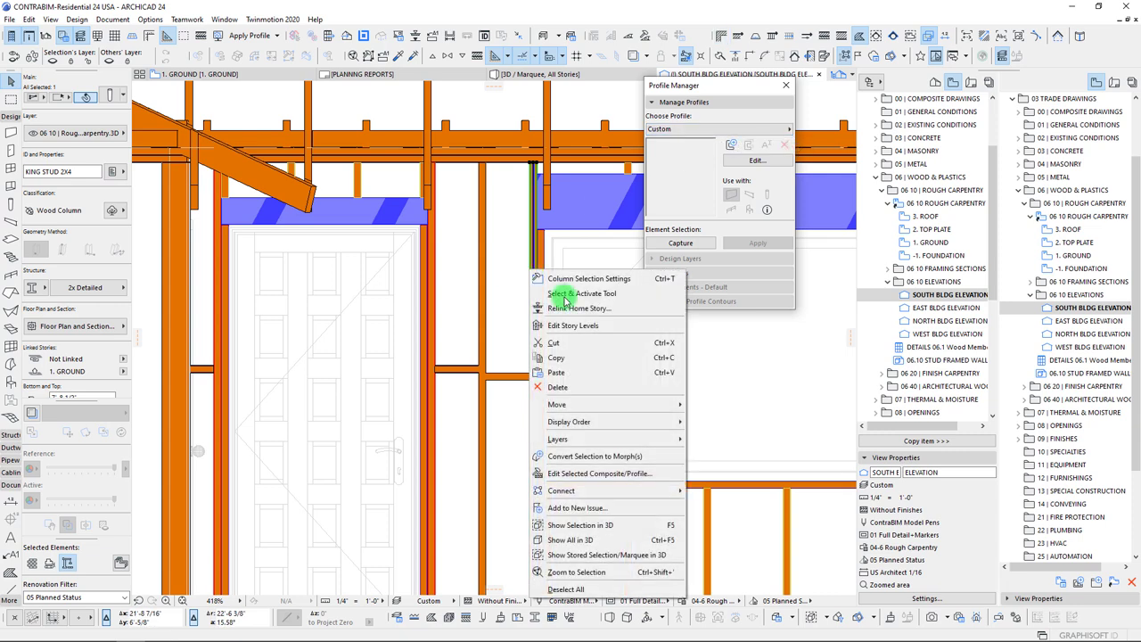
click(602, 472)
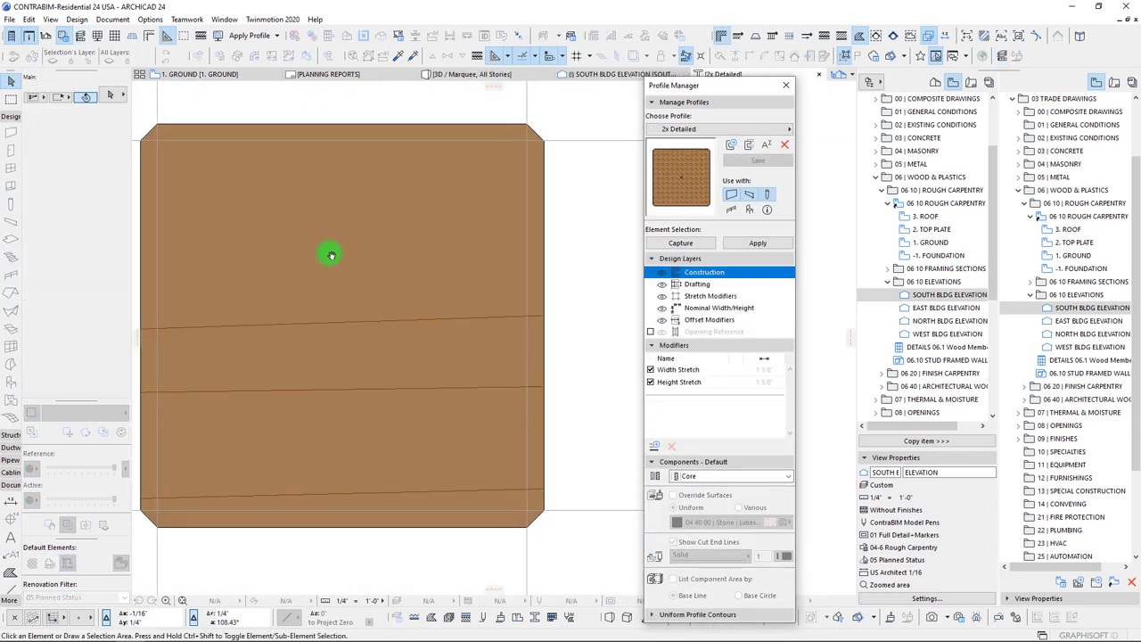
click(391, 257)
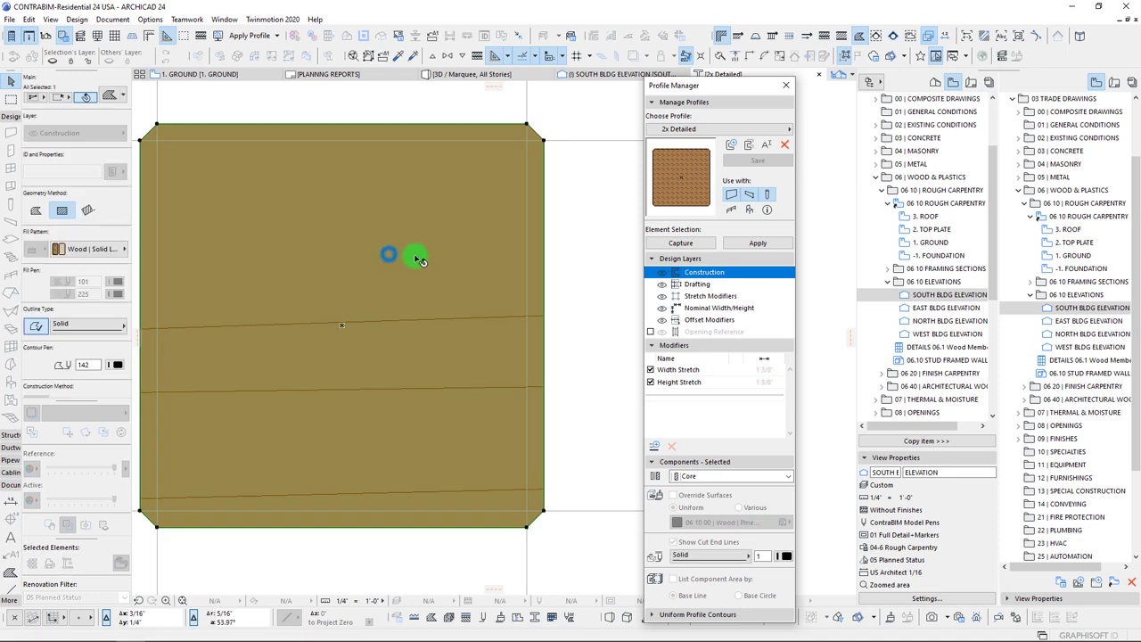
middle_drag(187, 153, 344, 209)
scroll(285, 227, down, 5)
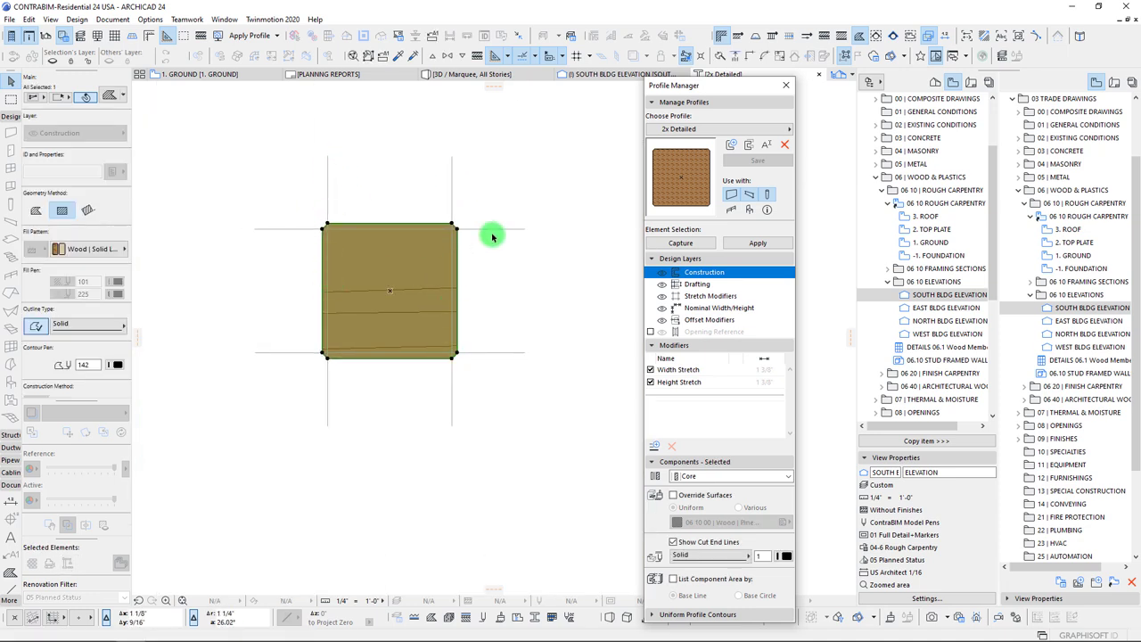
middle_drag(418, 300, 412, 349)
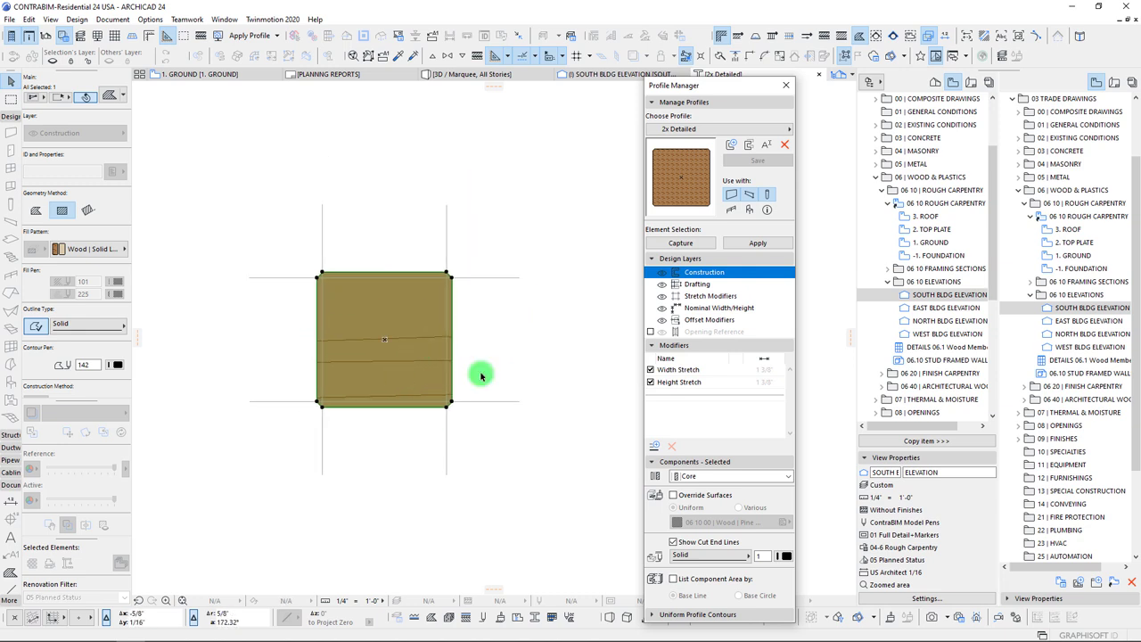
mouse_move(464, 234)
middle_down()
mouse_move(472, 247)
mouse_move(416, 260)
middle_up()
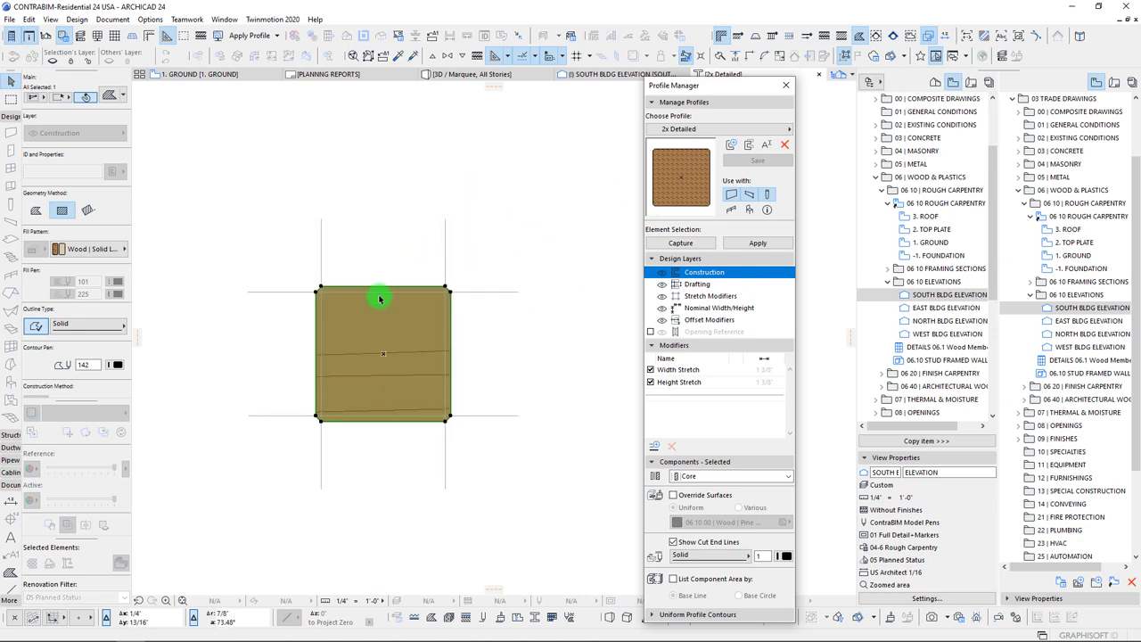
scroll(400, 288, up, 5)
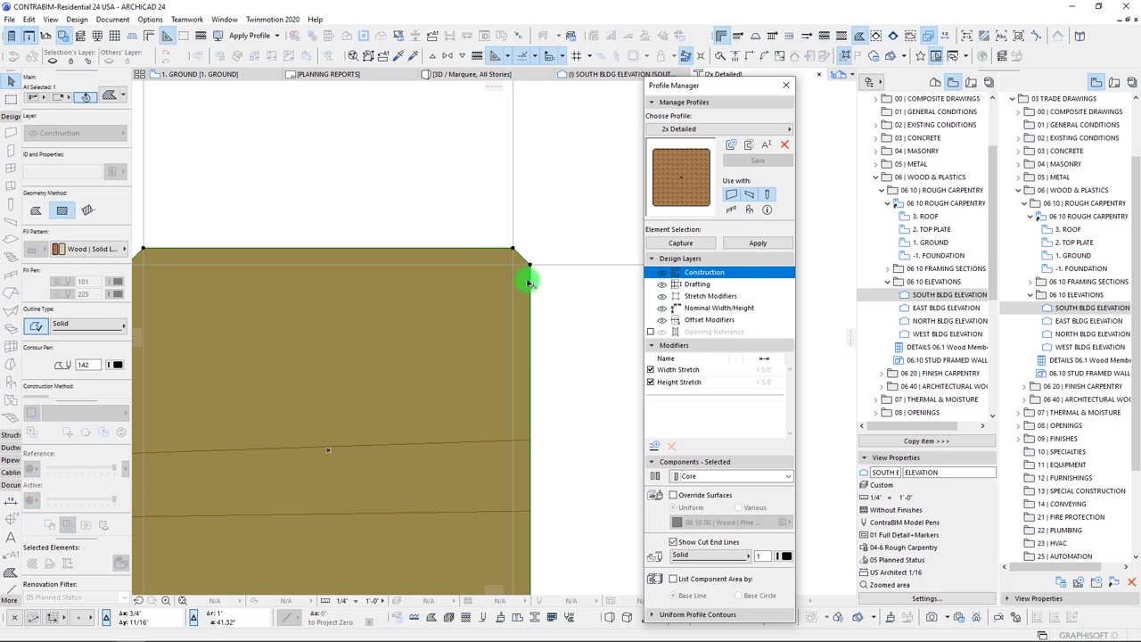
scroll(530, 276, down, 3)
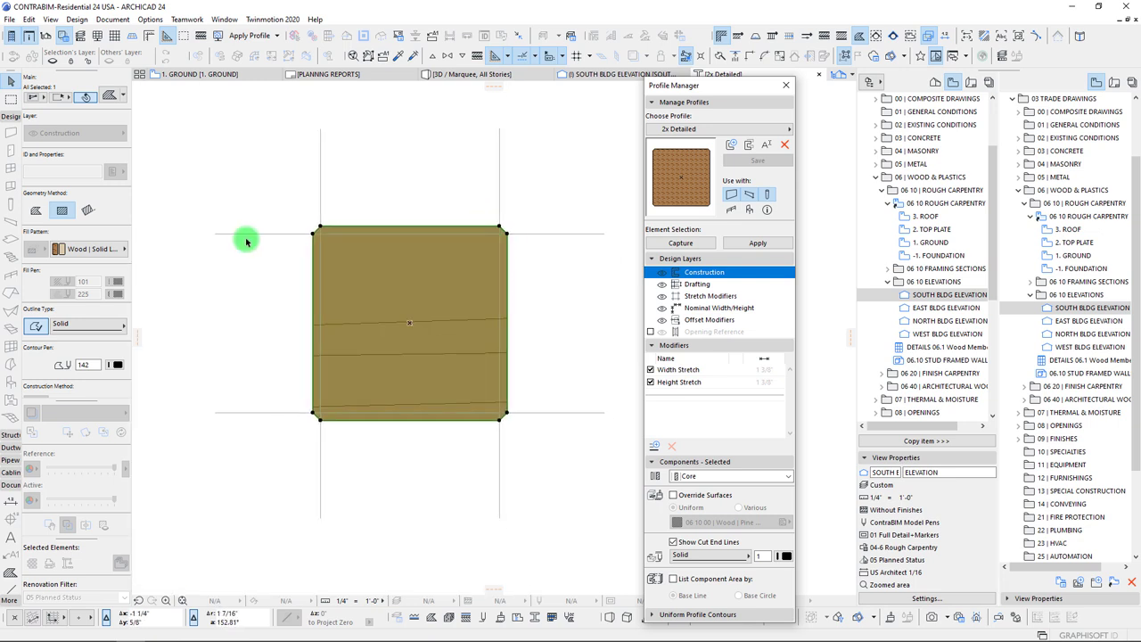
- Show the sample building on the 1. GROUND floor plan and move the Profile Manager lower on the screen
key(F2)
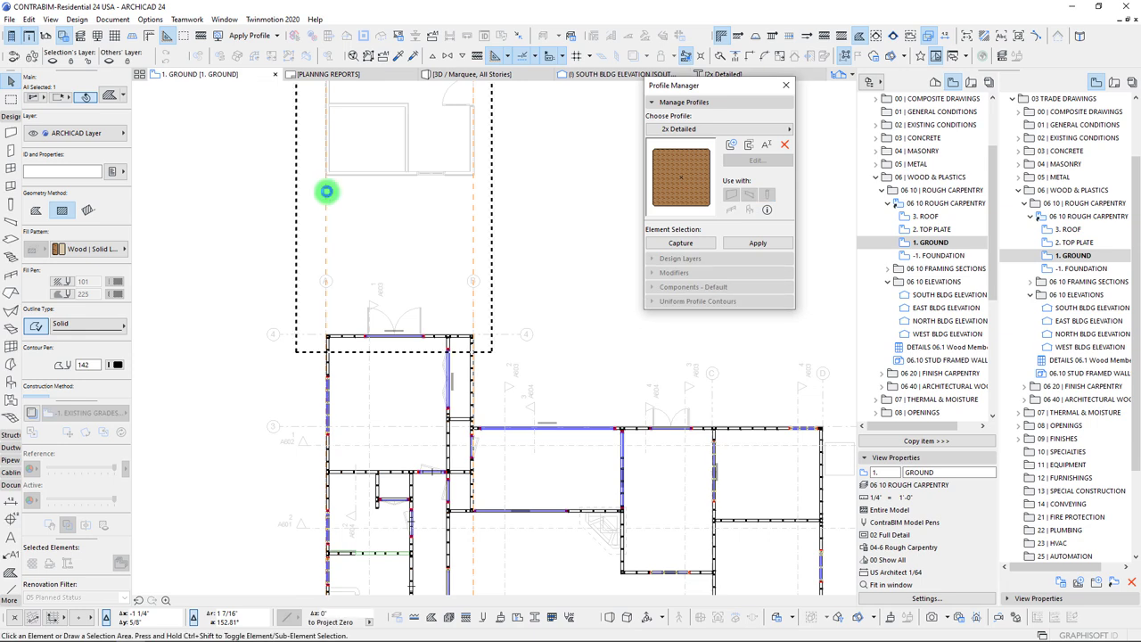
middle_drag(460, 186, 448, 215)
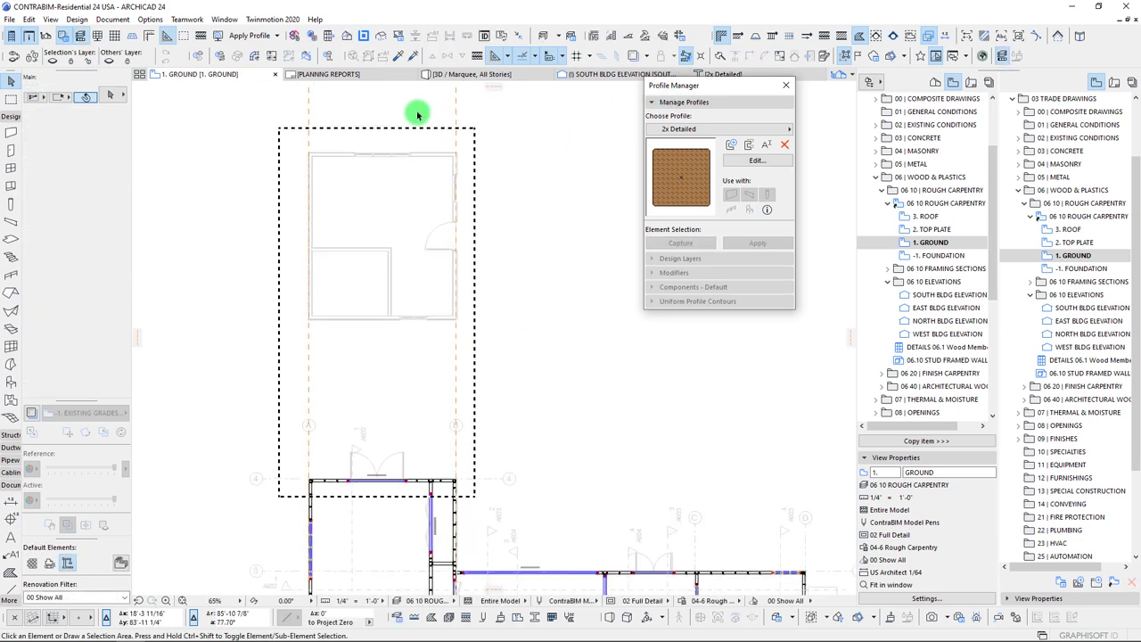
drag(680, 86, 687, 145)
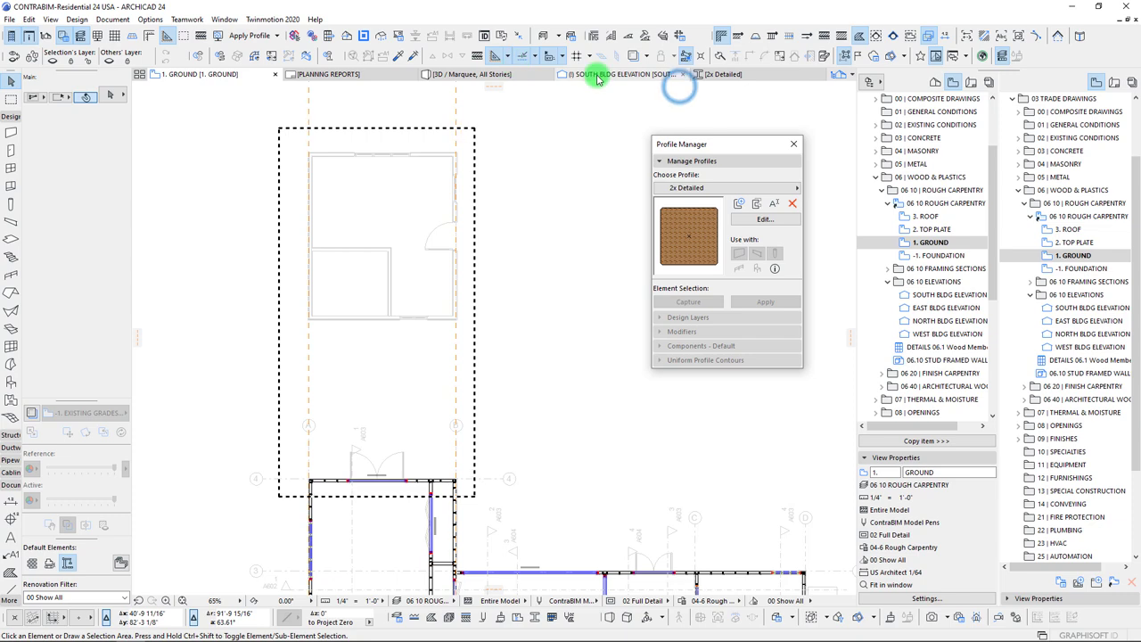
- In the SOUTH BLDG ELEVATION, examine the edge lines between the studs beside the window, with true line weight displayed
click(577, 76)
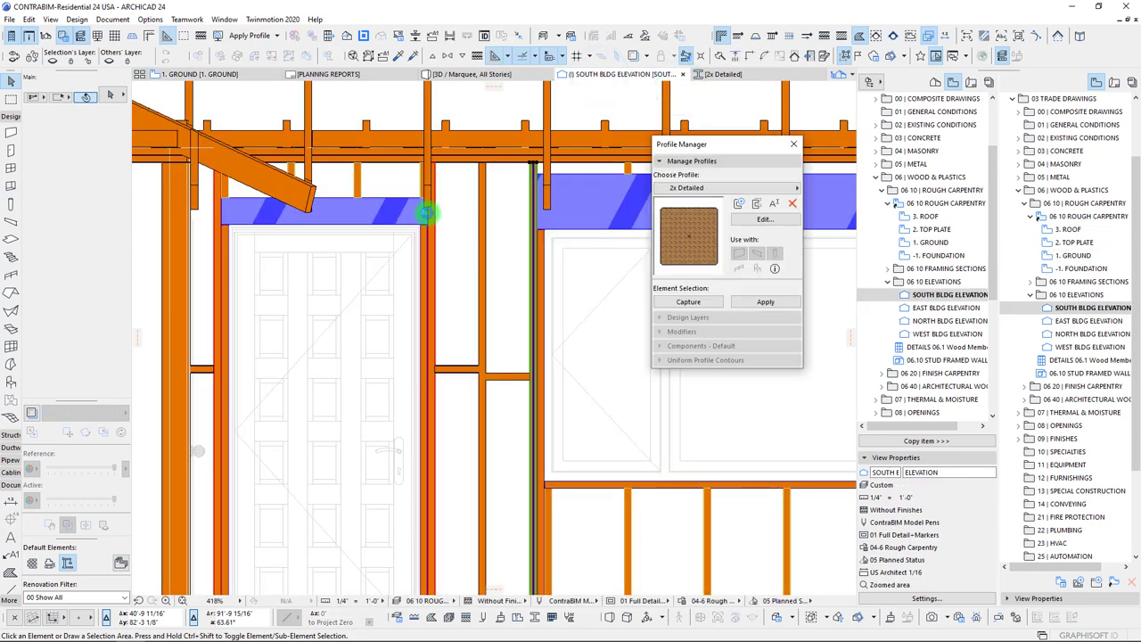
scroll(427, 212, up, 5)
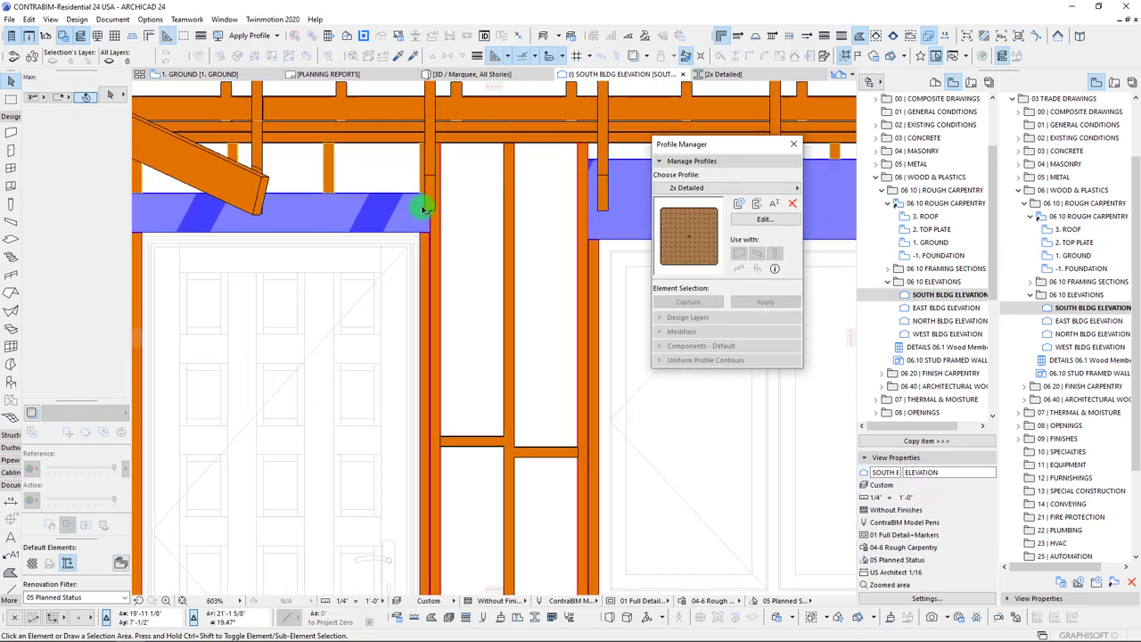
scroll(406, 276, down, 5)
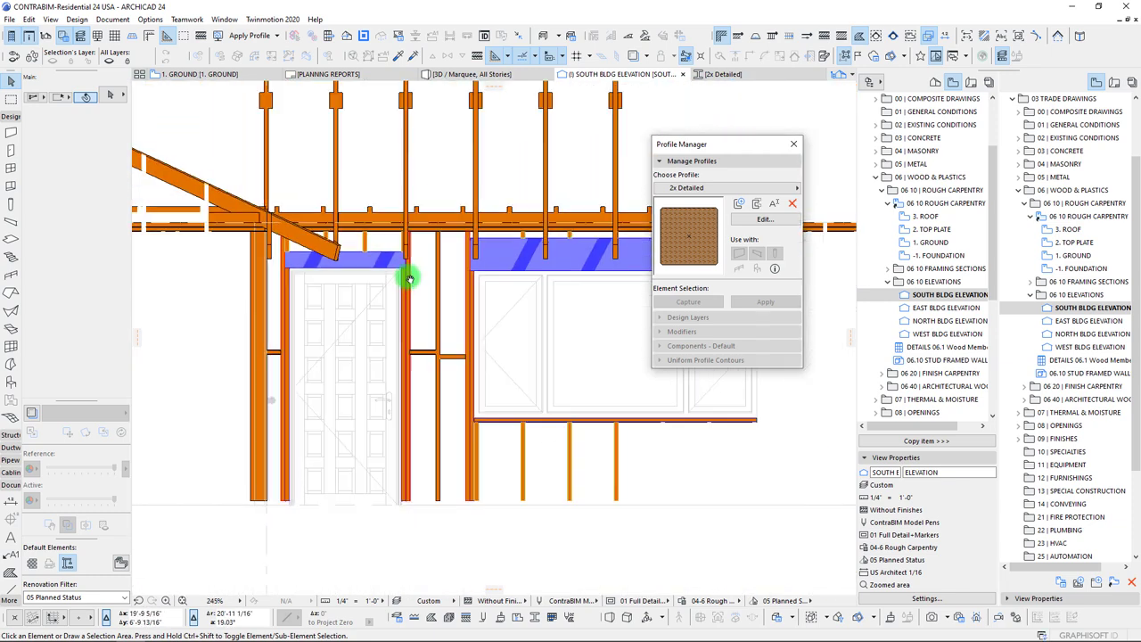
scroll(482, 374, up, 4)
scroll(475, 340, up, 7)
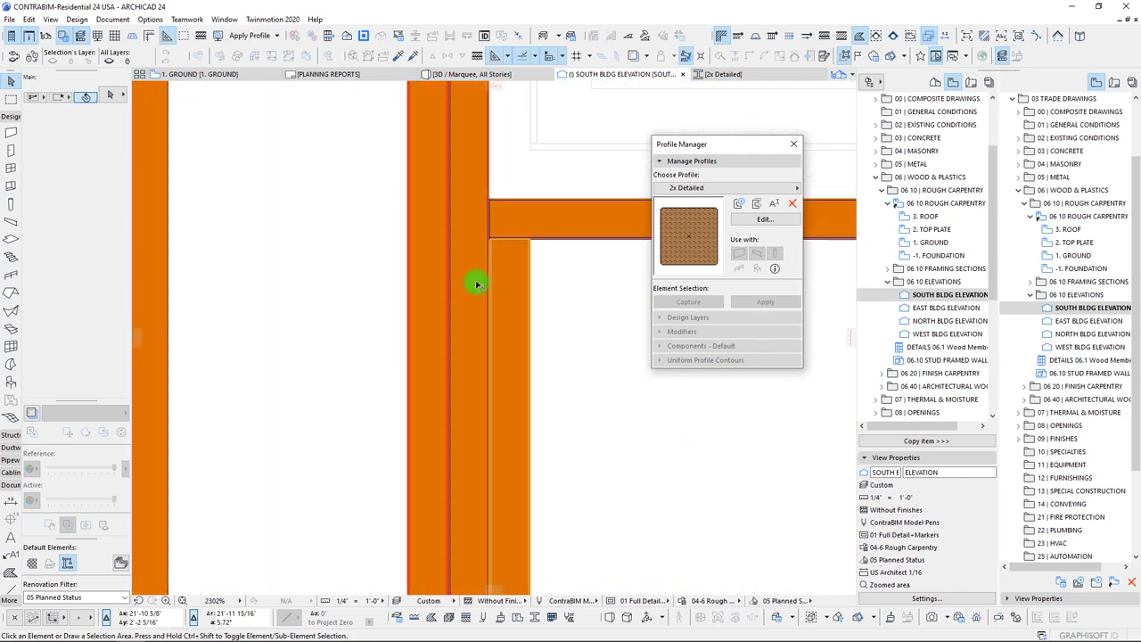
scroll(379, 263, down, 5)
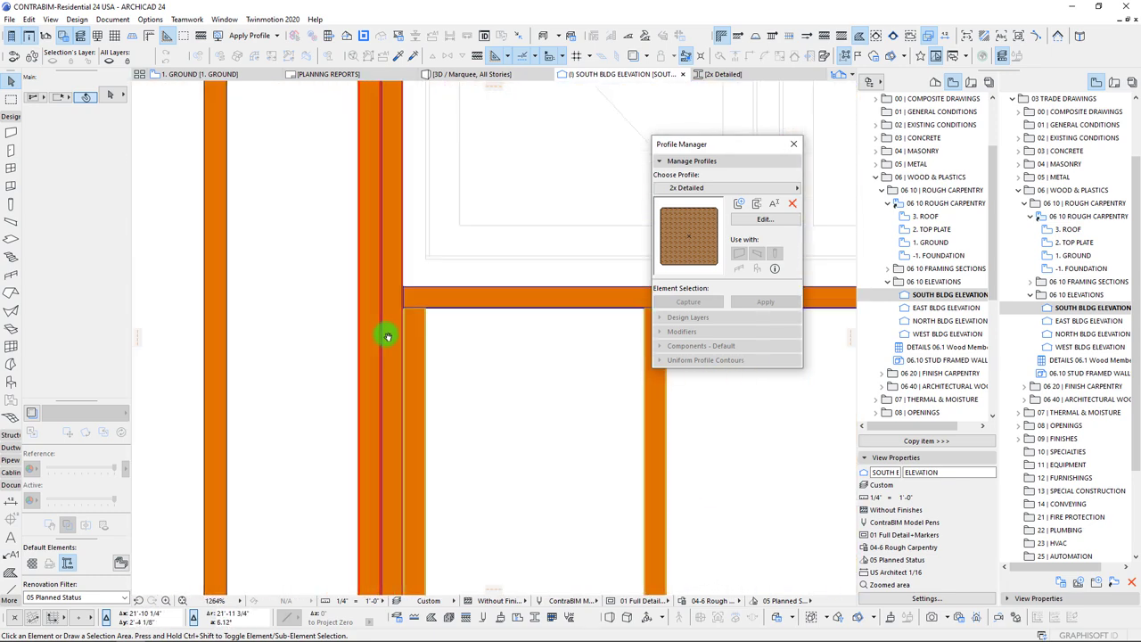
click(479, 56)
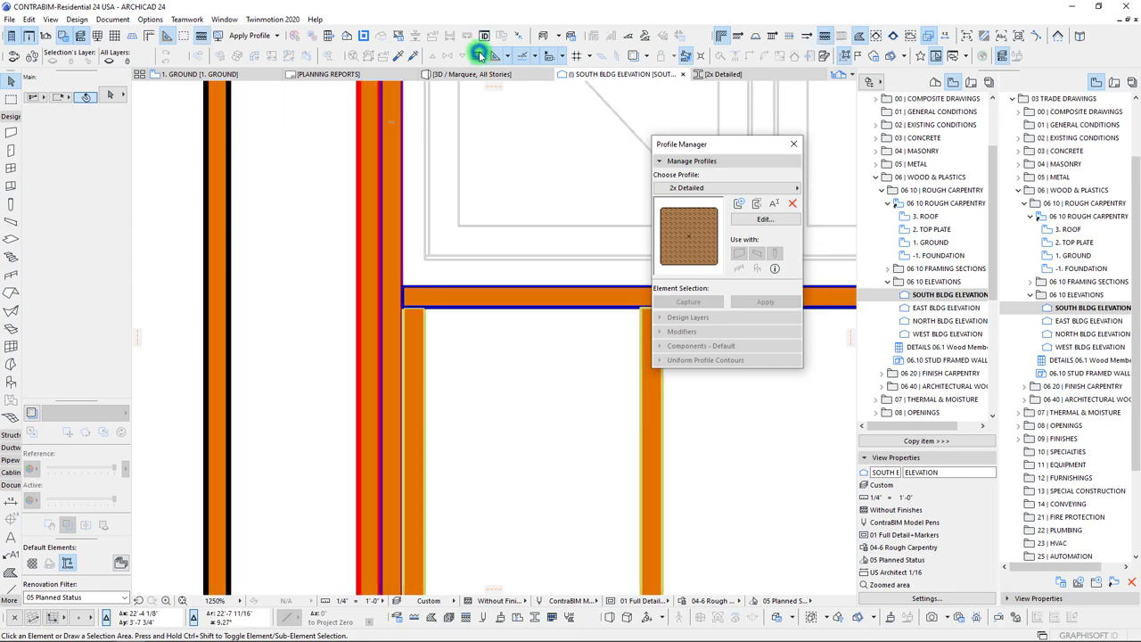
scroll(420, 293, down, 5)
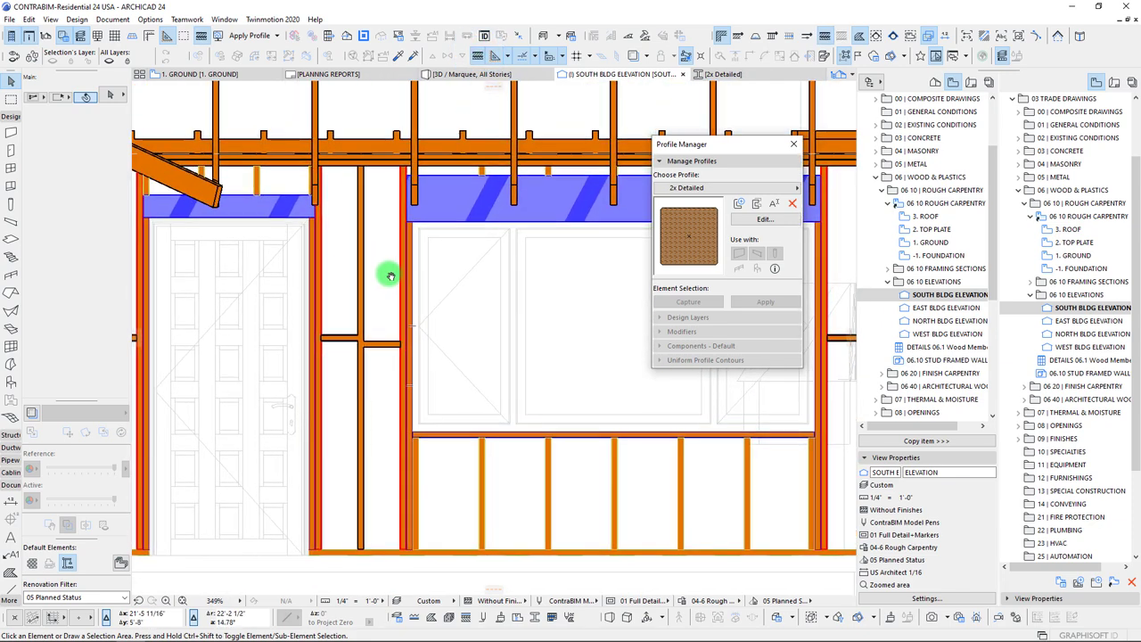
- On the 1. GROUND plan, activate the Beam tool with BOTTOM PLATE 2X4 and turn off true line weight at the door jamb
click(223, 74)
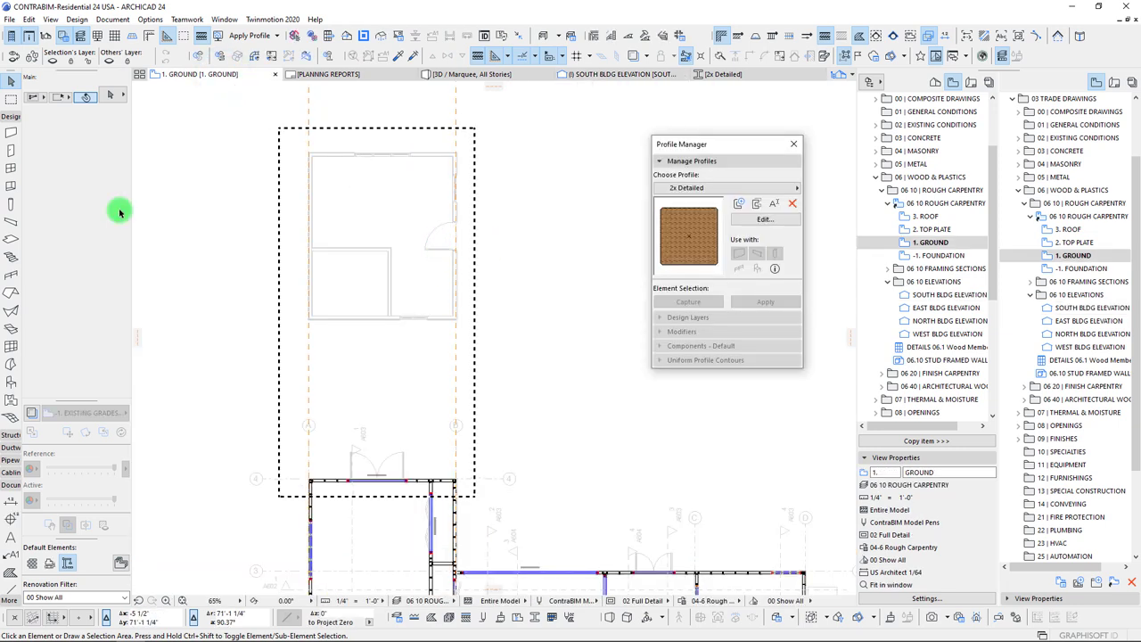
click(12, 222)
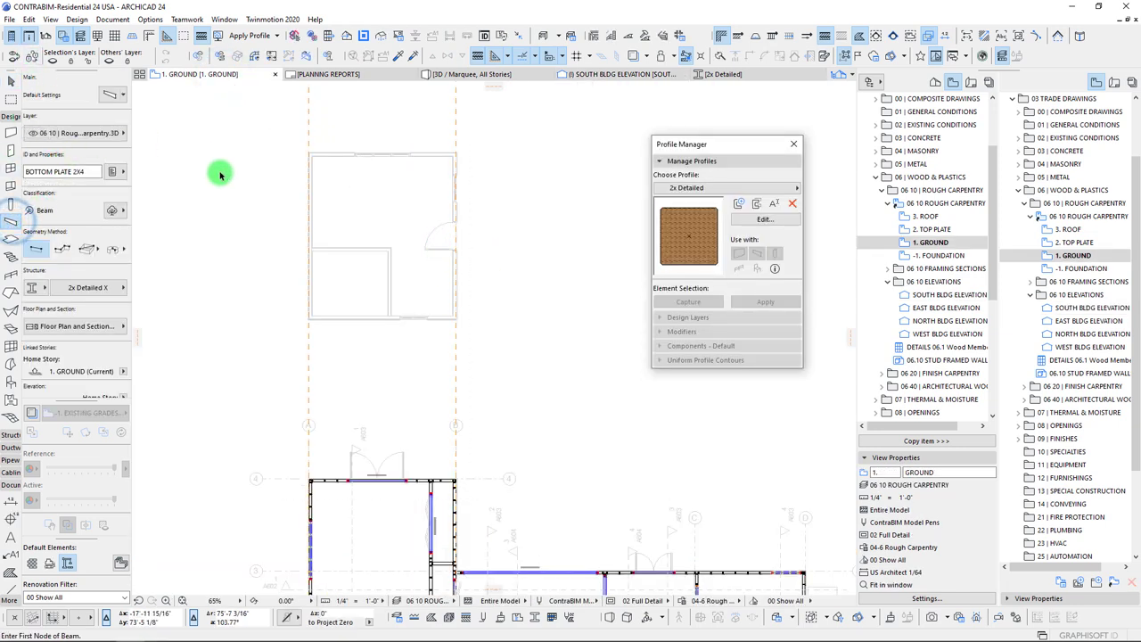
scroll(443, 273, up, 15)
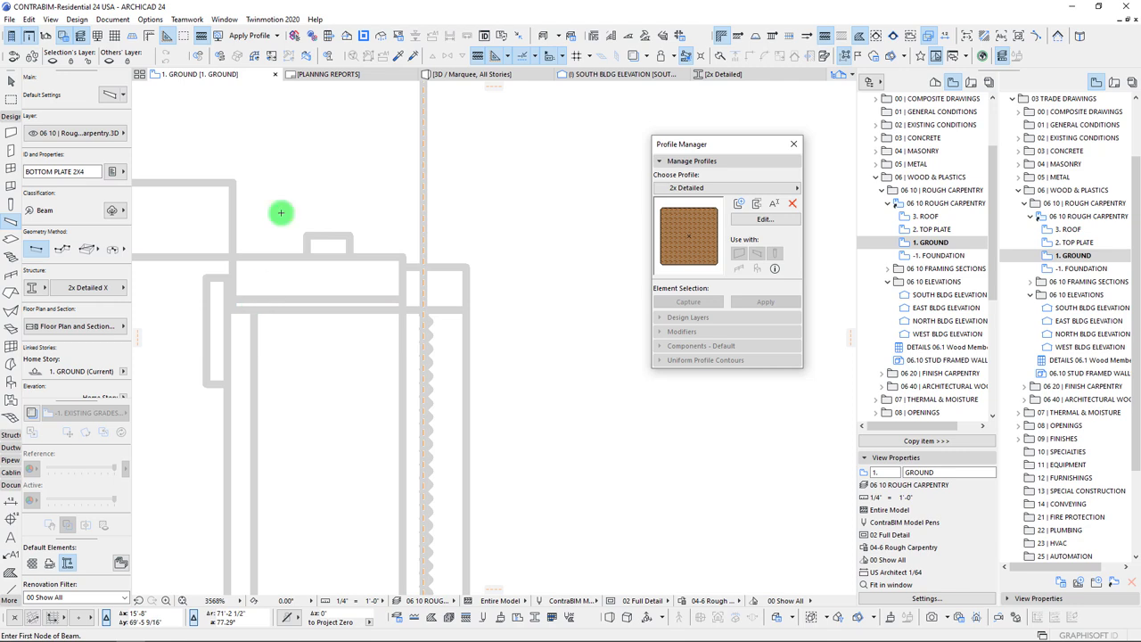
click(475, 56)
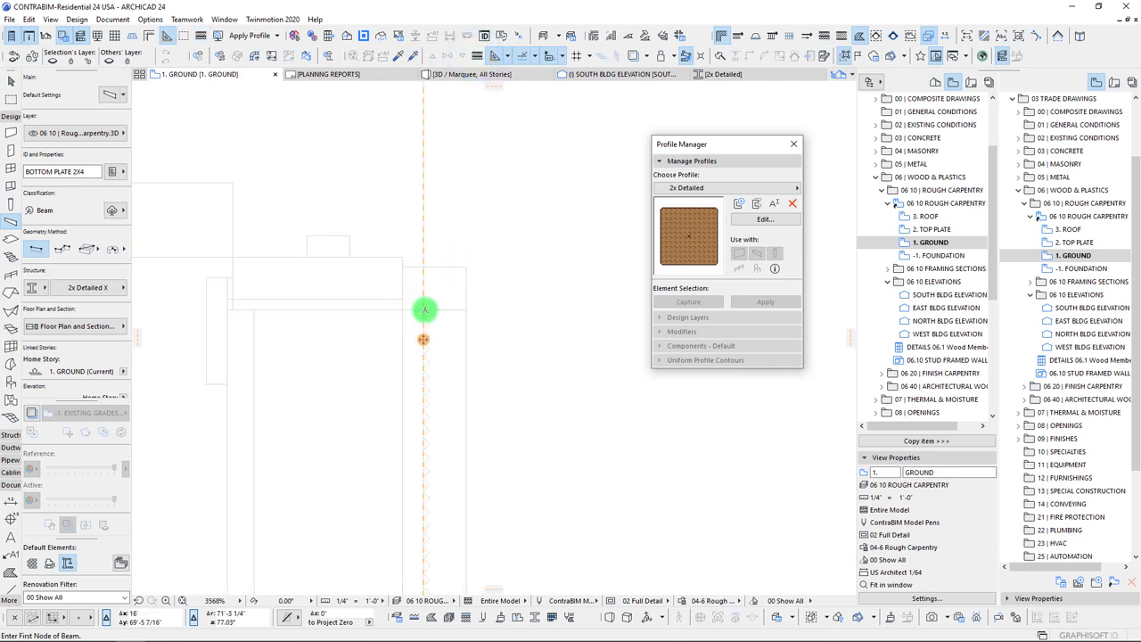
- Inspect the exterior stucco wall from the door jamb to the building corner, checking its outside core line
scroll(383, 312, down, 4)
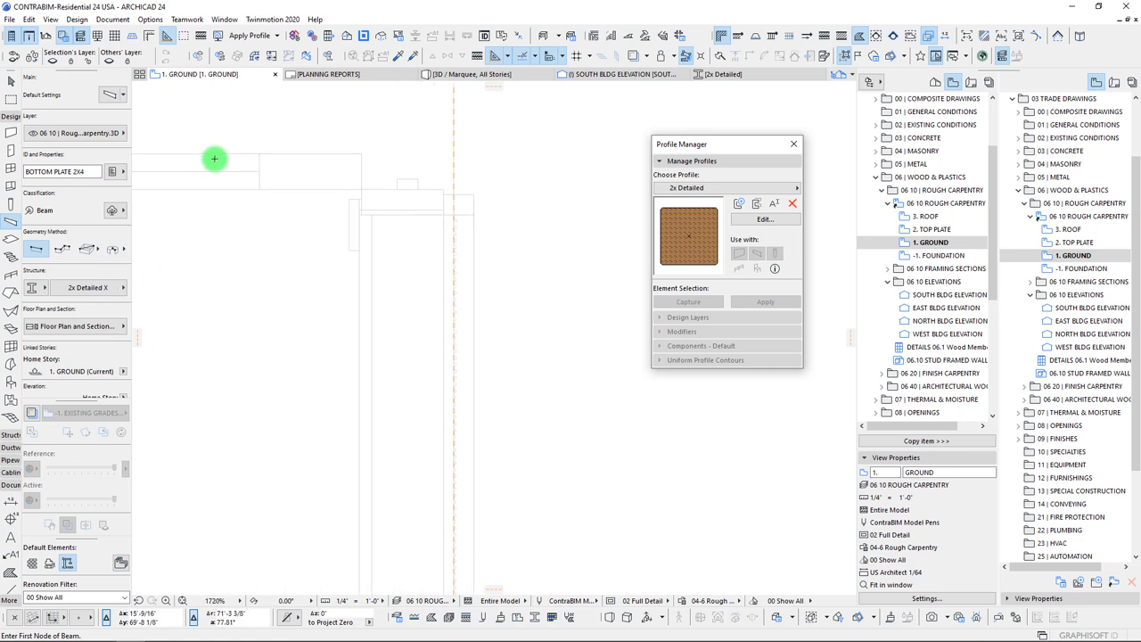
click(892, 57)
middle_drag(364, 504, 486, 340)
scroll(404, 425, down, 9)
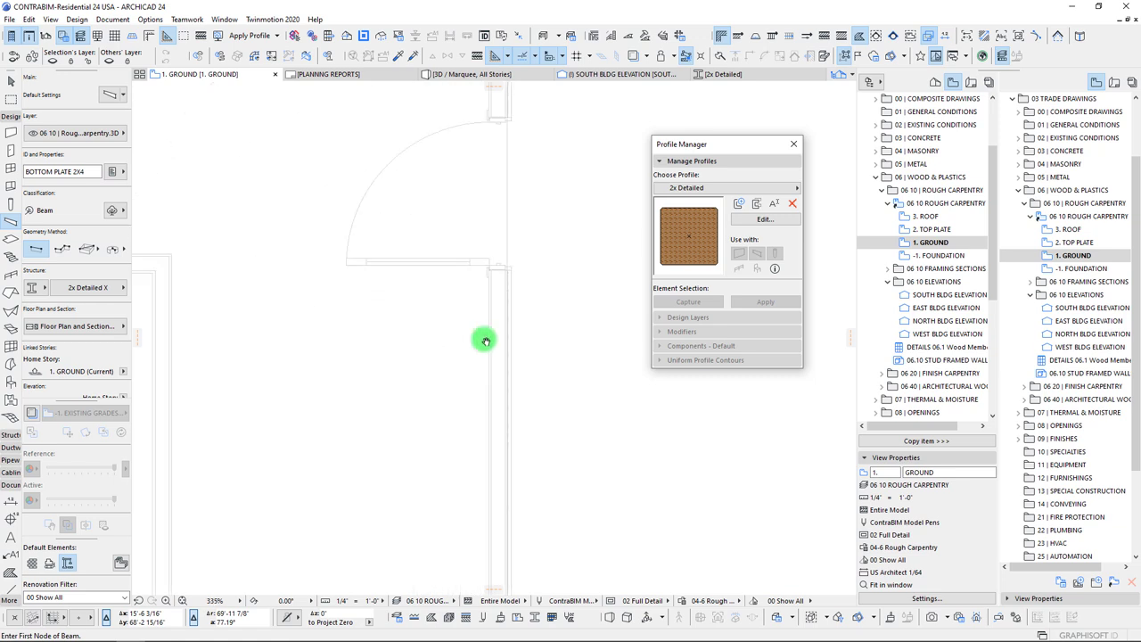
click(487, 337)
scroll(348, 349, down, 4)
middle_drag(380, 280, 385, 339)
scroll(547, 540, up, 10)
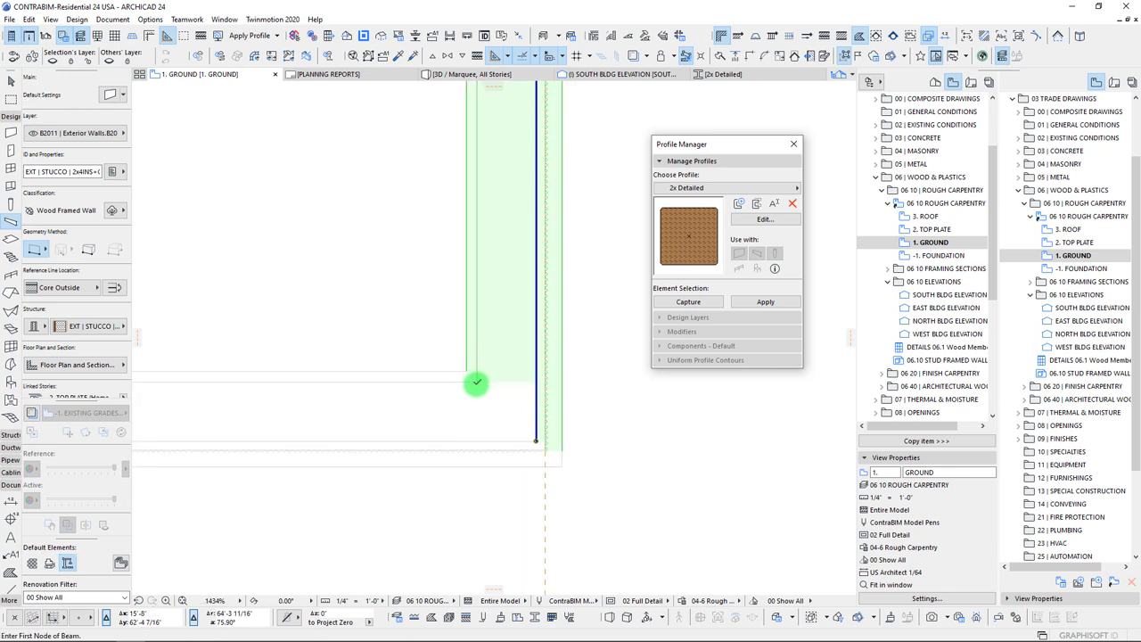
click(476, 382)
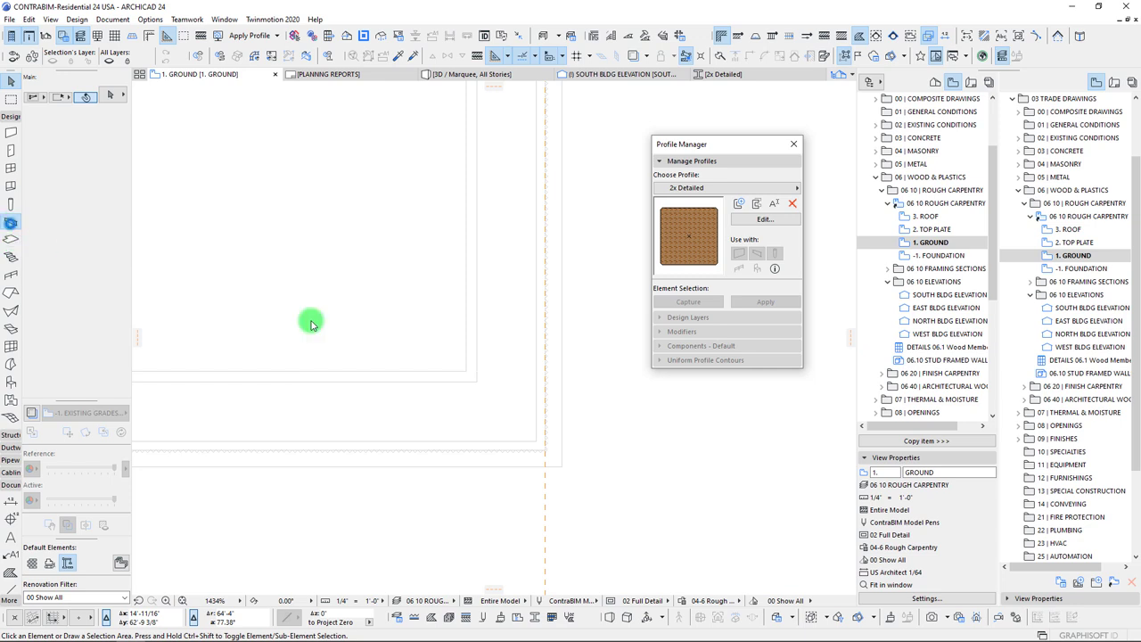
click(10, 221)
click(535, 440)
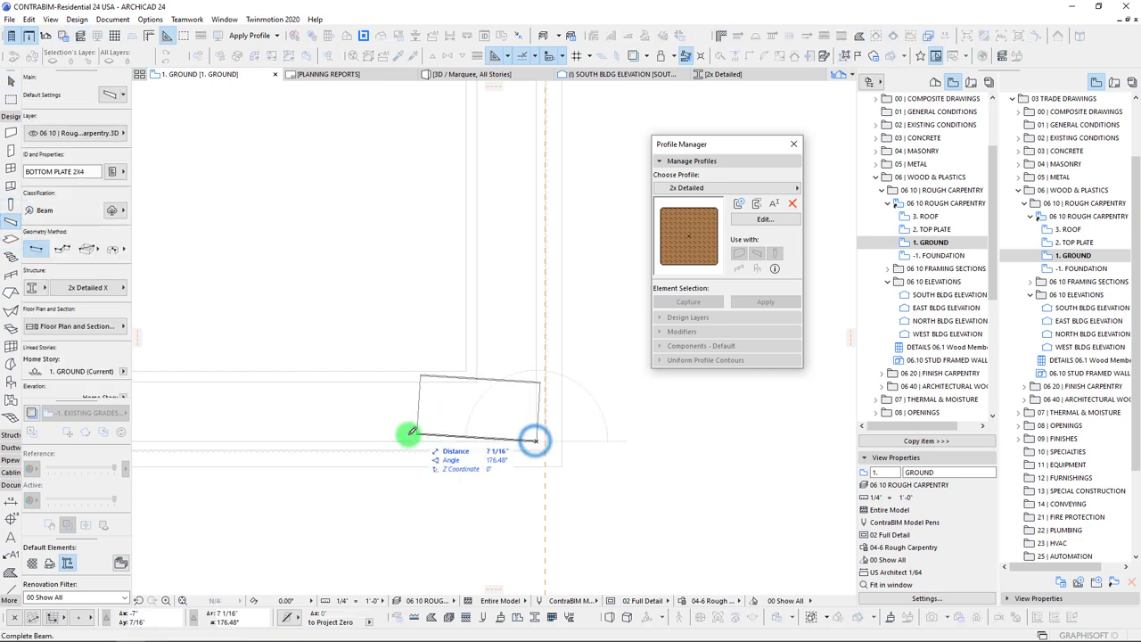
scroll(380, 433, down, 4)
middle_drag(477, 274, 461, 555)
key(Escape)
- Place a bottom plate about 7'-4 5/16" long along the east exterior wall's outer core line, from the lower door jamb to the southeast corner
scroll(422, 120, up, 5)
middle_drag(423, 134, 420, 224)
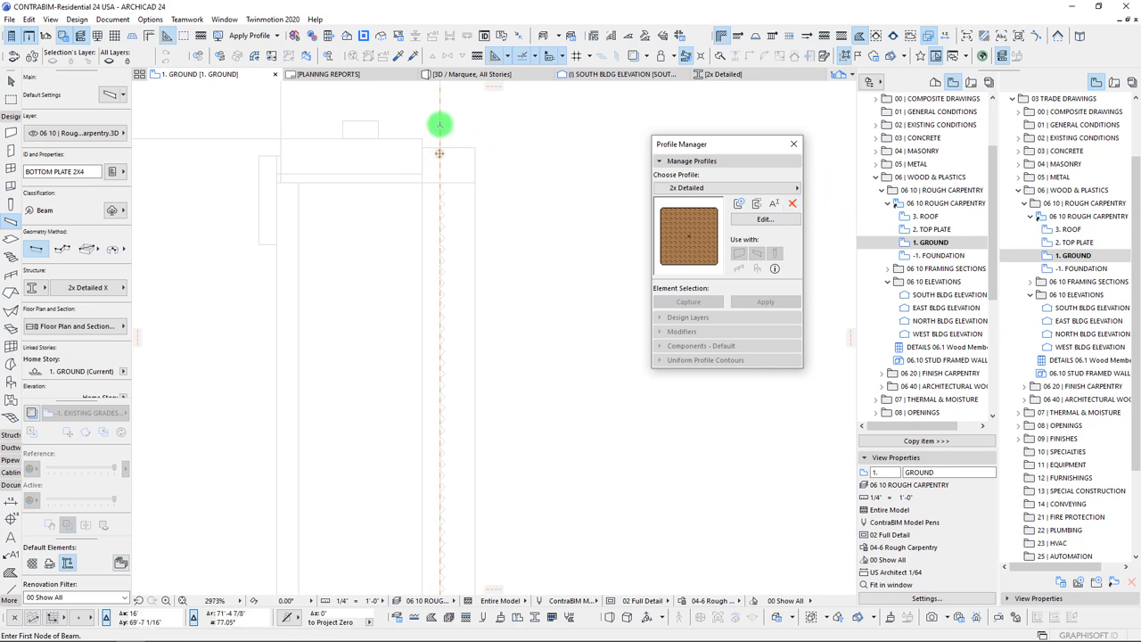
mouse_move(439, 156)
mouse_down()
mouse_move(420, 179)
mouse_move(429, 189)
mouse_move(413, 178)
mouse_move(433, 158)
mouse_move(428, 143)
mouse_up()
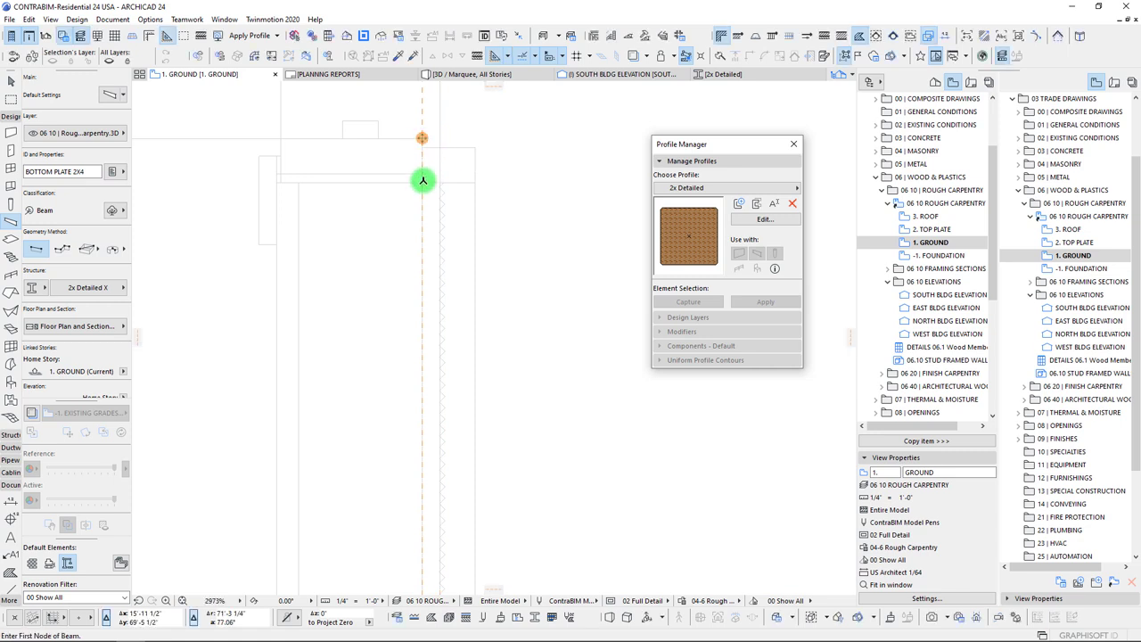
click(423, 184)
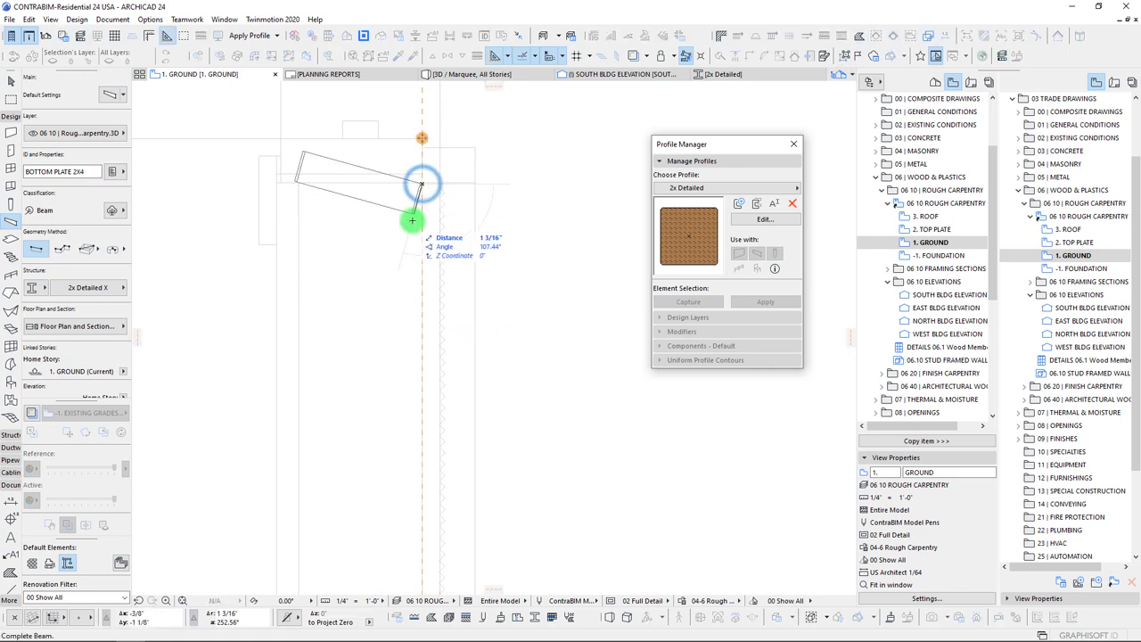
scroll(419, 314, down, 5)
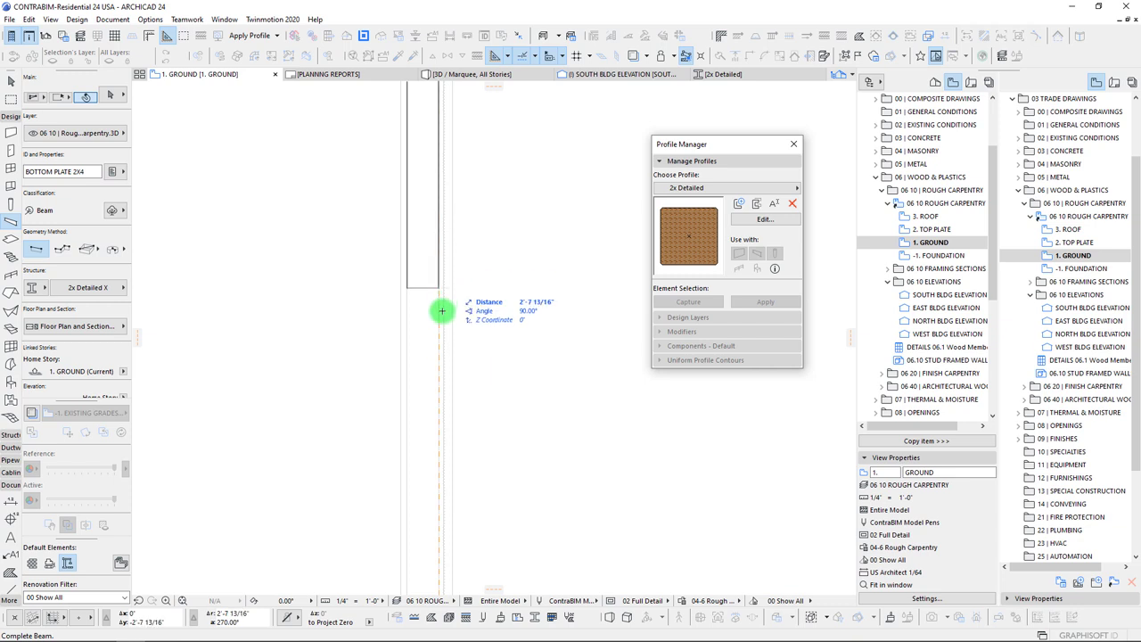
click(460, 340)
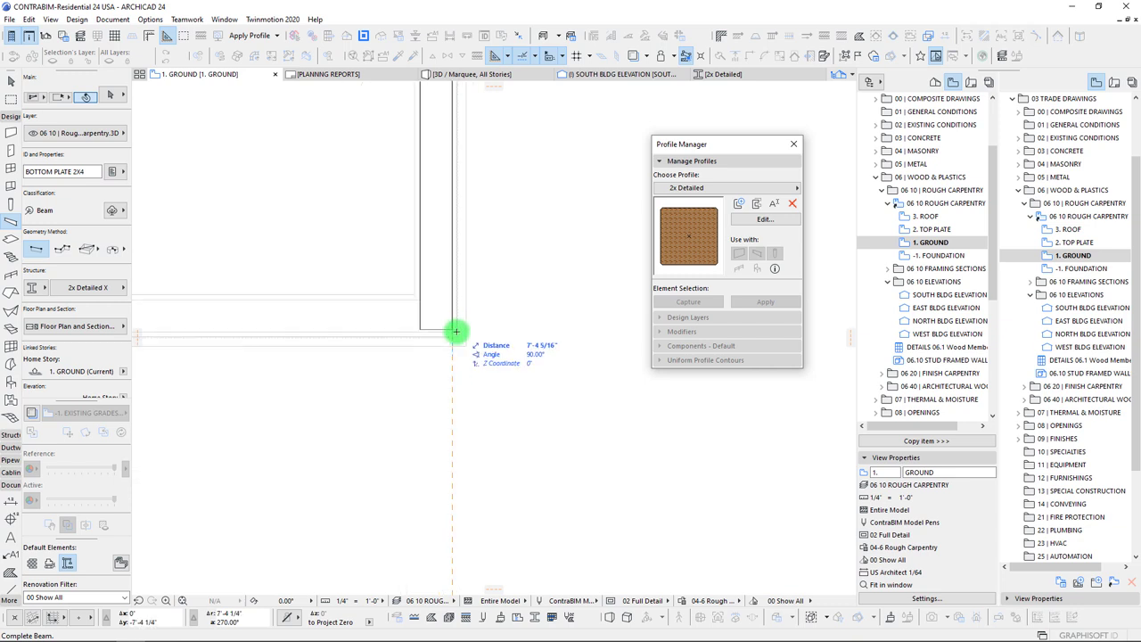
click(448, 325)
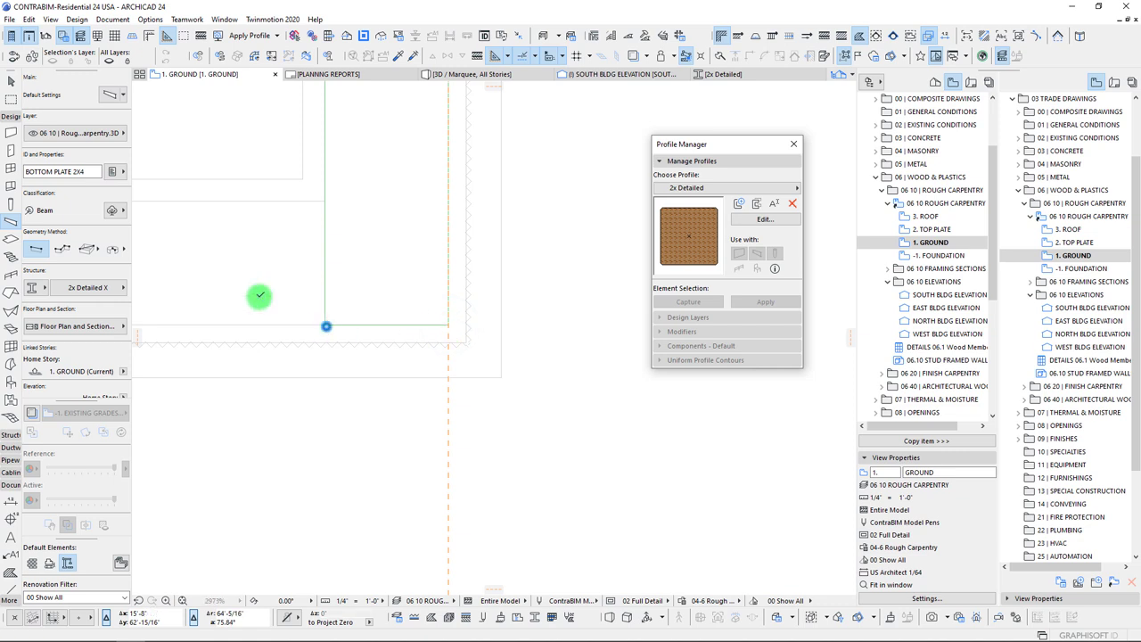
- Place a bottom plate along the south exterior wall, from the inner edge of the east plate to the southwest core corner
click(325, 325)
scroll(262, 298, down, 5)
middle_drag(262, 298, 565, 306)
scroll(264, 298, down, 3)
middle_drag(265, 298, 537, 329)
scroll(240, 328, up, 8)
click(196, 265)
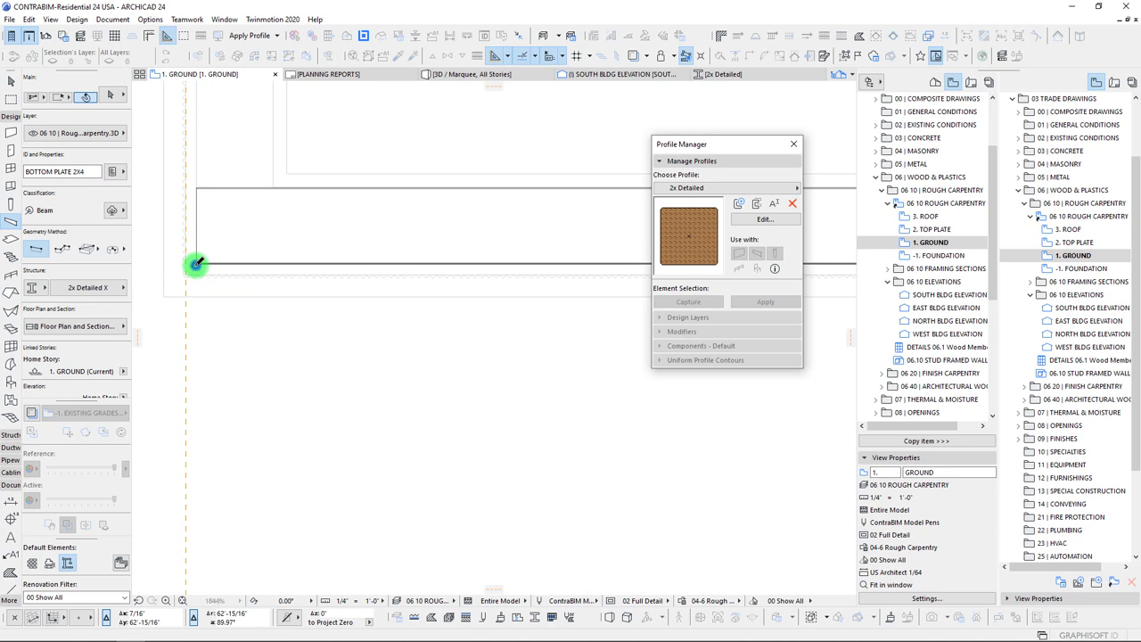
- Place a bottom plate along the west exterior wall, from the south plate's inner edge to the northwest core corner
click(194, 204)
click(196, 187)
scroll(309, 244, down, 5)
middle_drag(360, 151, 335, 517)
mouse_move(305, 181)
middle_down()
mouse_move(361, 501)
mouse_move(349, 282)
mouse_move(326, 389)
mouse_move(341, 334)
middle_up()
click(344, 333)
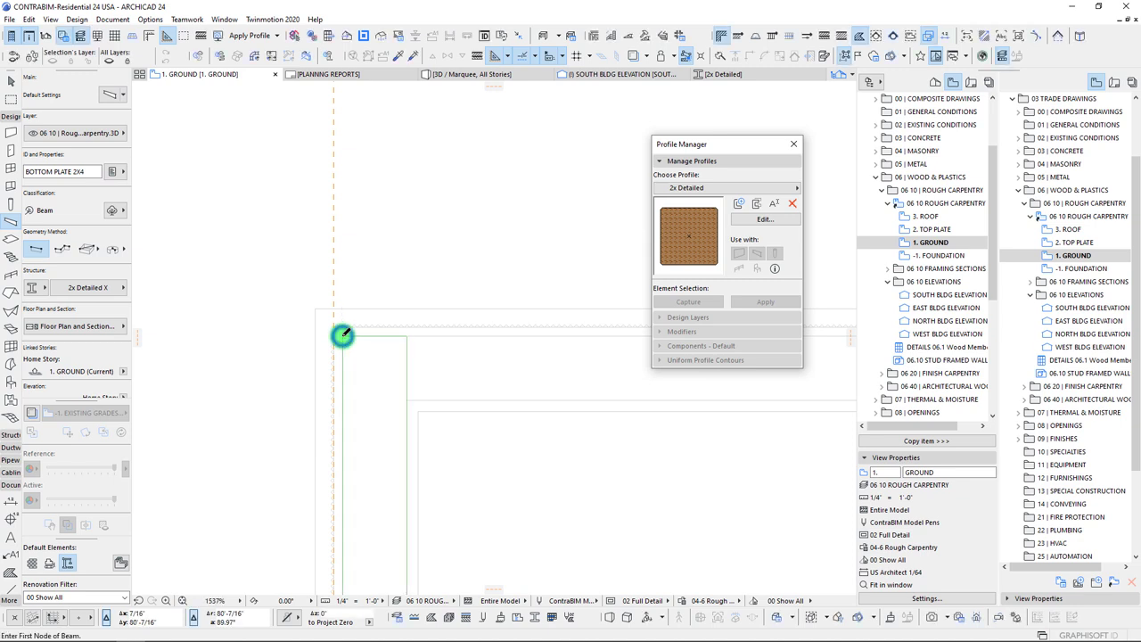
- Place a bottom plate about 15'-7 9/16" long along the north exterior wall, from the west plate's inner edge to the northeast core corner
click(406, 336)
scroll(298, 293, down, 5)
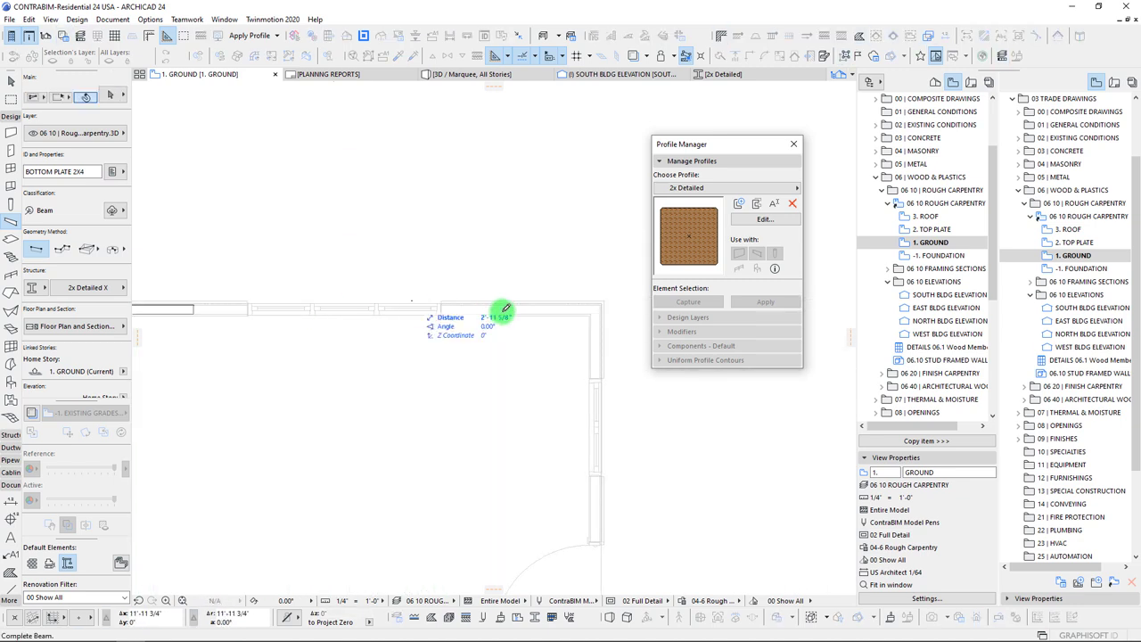
scroll(216, 309, up, 5)
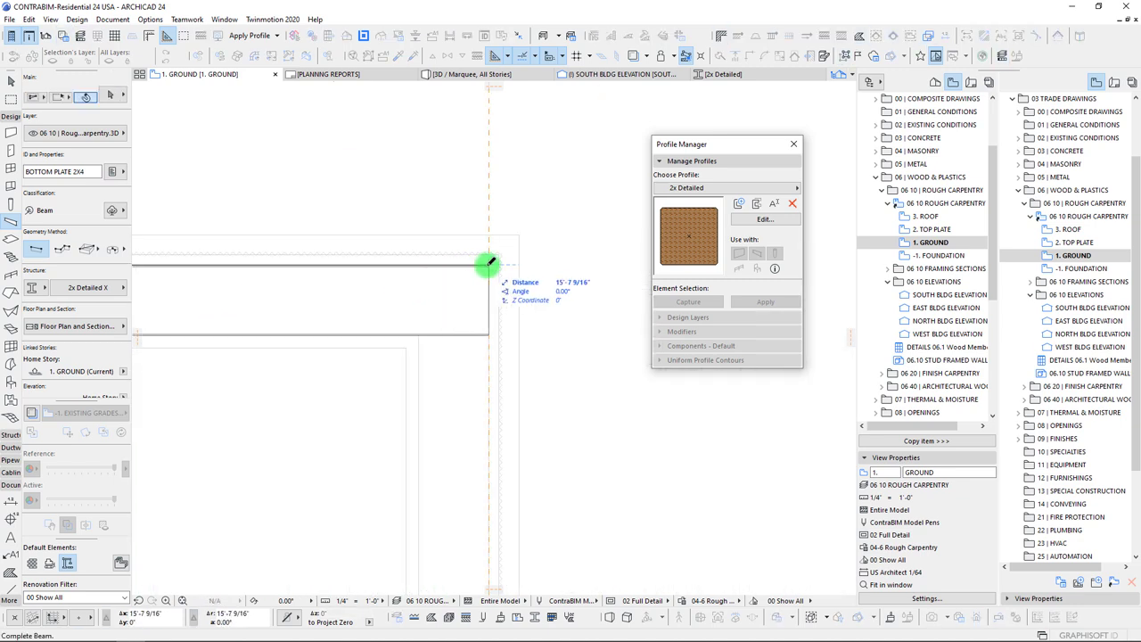
- Place a bottom plate about 7'-1" long along the east exterior wall, from the north plate's inner edge to the upper door jamb
click(488, 334)
scroll(484, 415, down, 3)
middle_drag(484, 416, 433, 174)
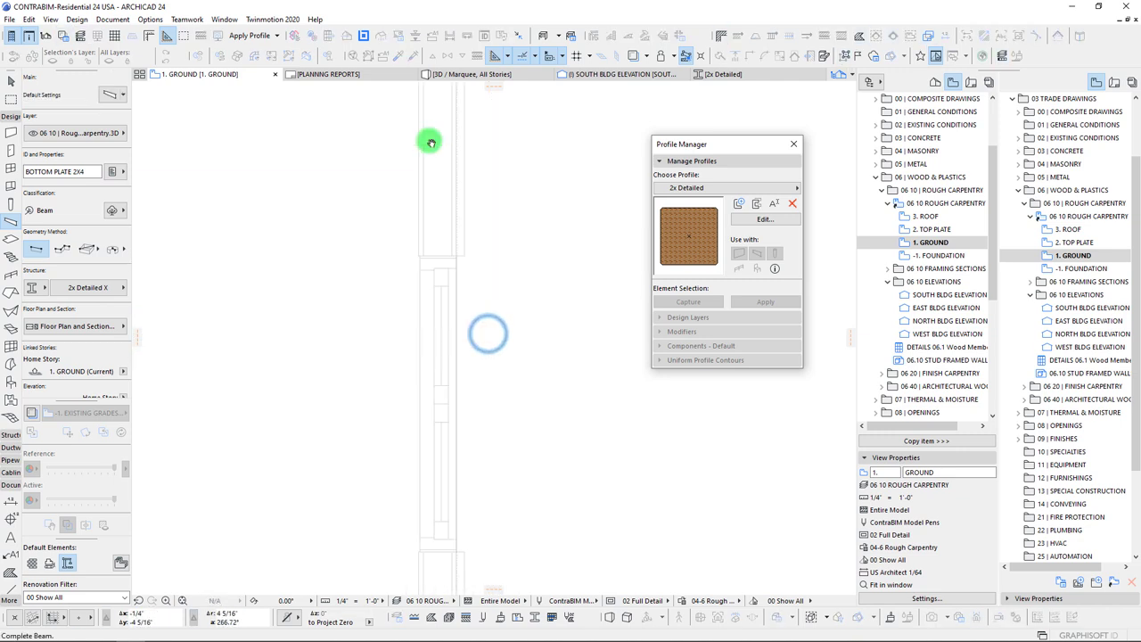
scroll(446, 410, up, 1)
scroll(449, 391, down, 3)
middle_drag(449, 391, 452, 232)
scroll(448, 397, up, 5)
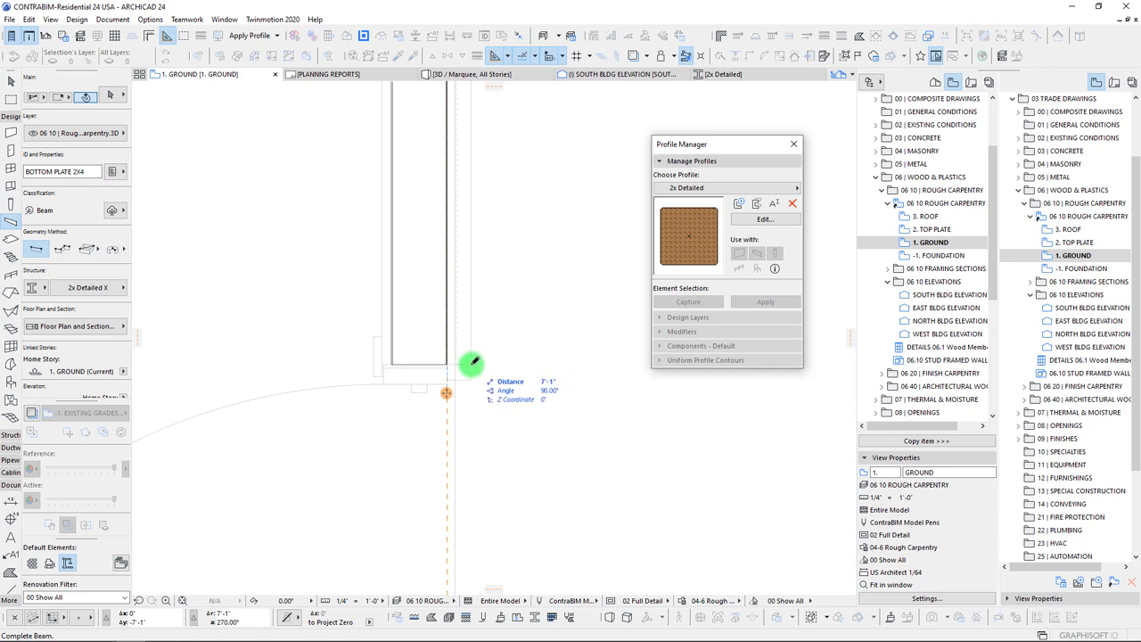
click(472, 365)
- Stretch the upper end of the bottom plate below the exterior door by 1/16" to meet the jamb line
scroll(431, 361, down, 4)
middle_drag(429, 390, 404, 176)
scroll(401, 396, up, 1)
scroll(401, 395, up, 5)
shift+click(428, 335)
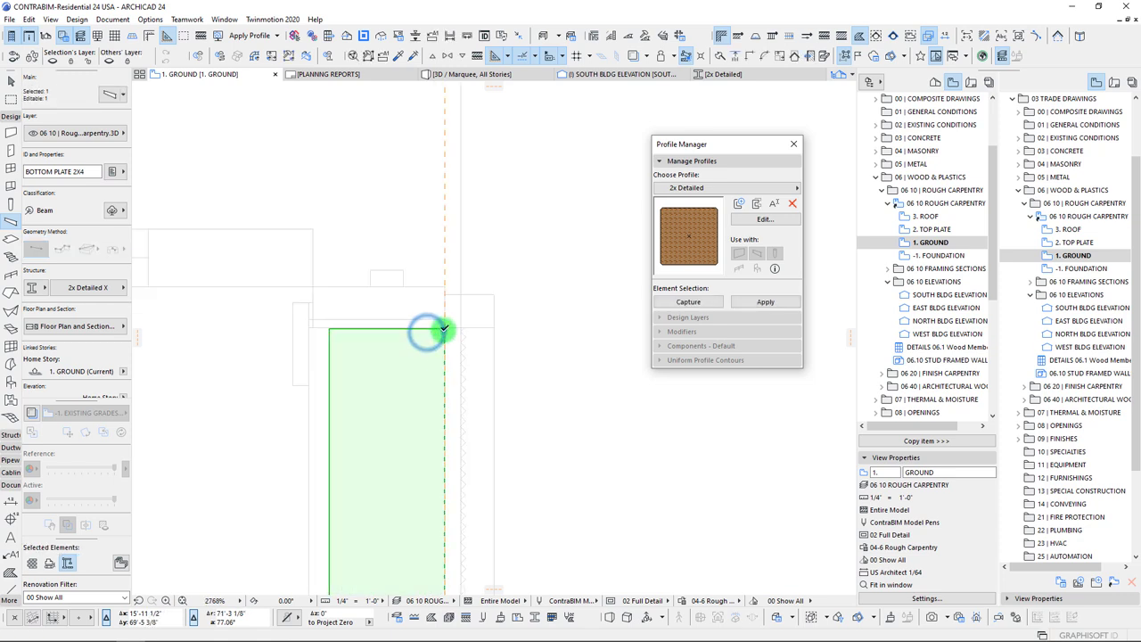
click(444, 328)
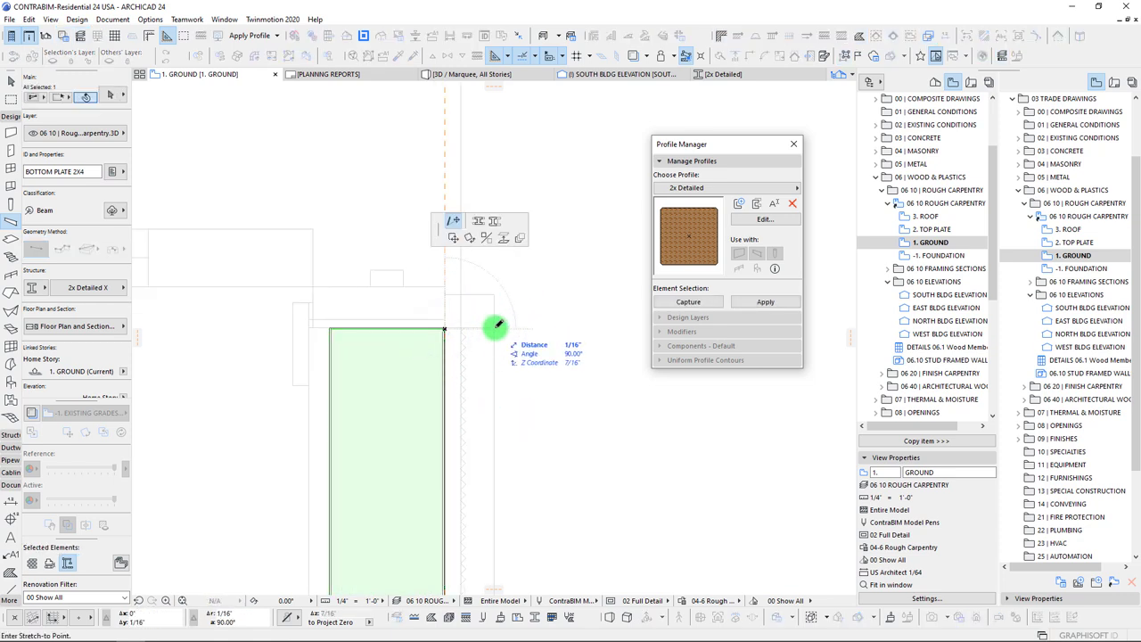
click(497, 325)
scroll(491, 329, down, 6)
scroll(435, 343, up, 10)
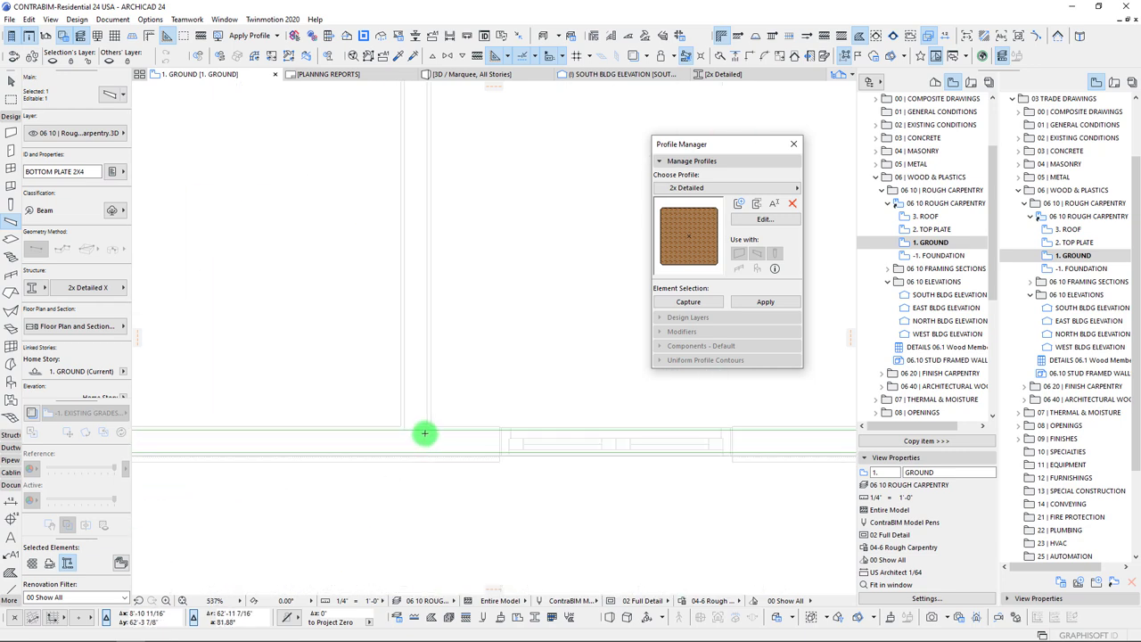
key(Escape)
scroll(438, 262, down, 5)
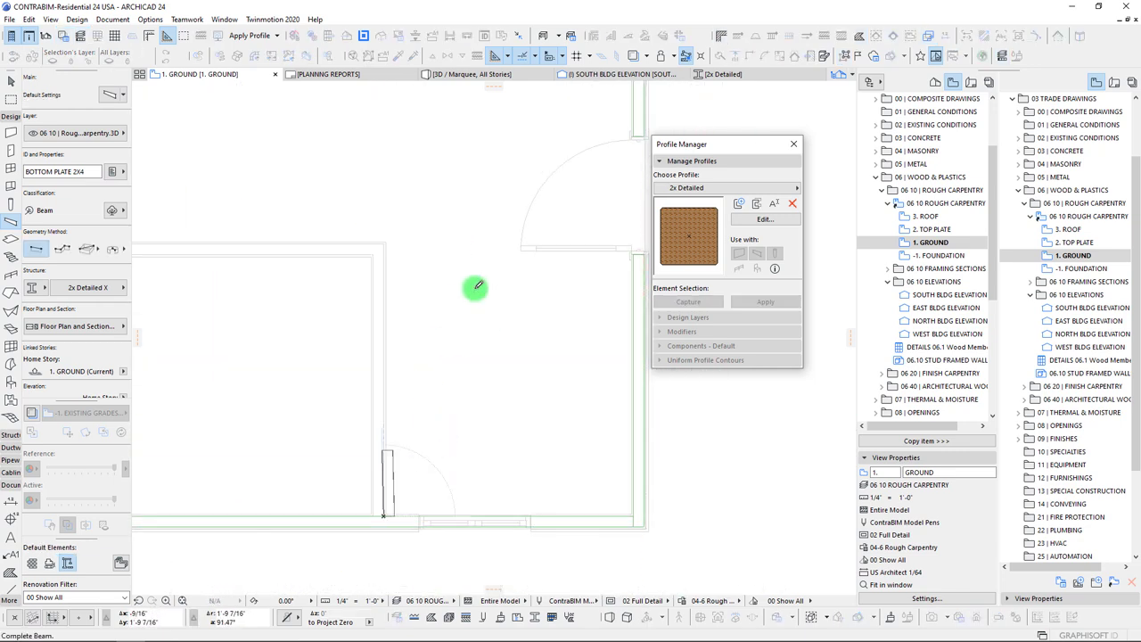
key(Escape)
key(Escape)
- Pick up the settings of the 2' x 6'-8" D1 24 interior door in the template house's plan
scroll(460, 285, down, 7)
middle_drag(542, 461, 370, 200)
scroll(370, 200, down, 4)
scroll(317, 364, up, 1)
scroll(319, 364, up, 6)
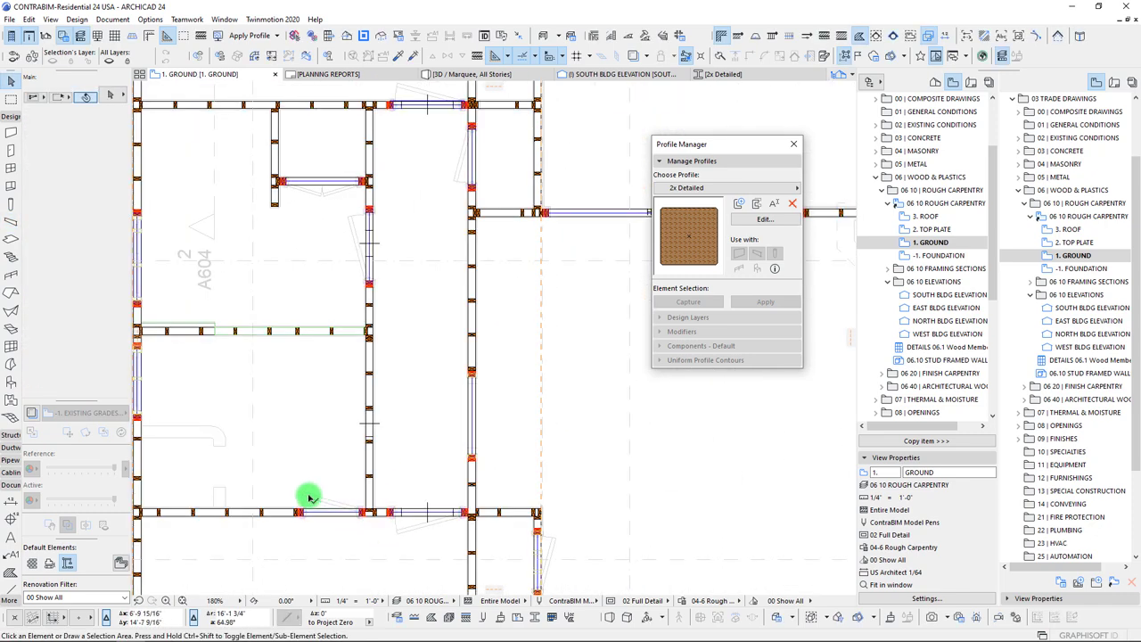
alt+click(311, 496)
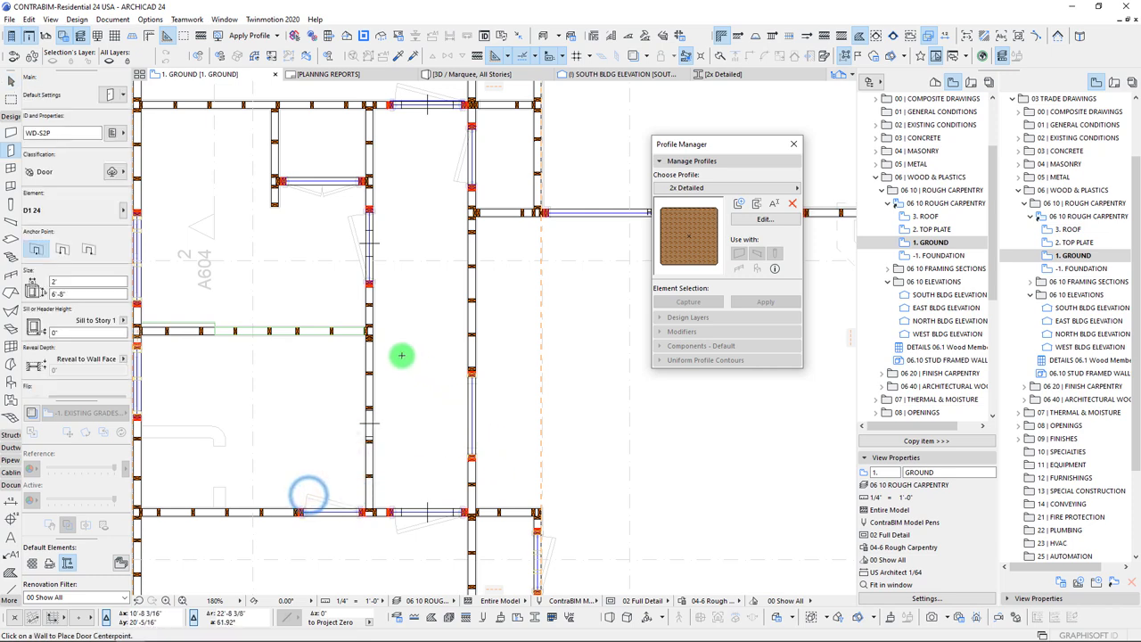
- Place the D1 24 door midway in the small room's east partition of the sample building, swinging into the room
scroll(401, 356, down, 6)
middle_drag(456, 237, 436, 438)
scroll(373, 263, up, 5)
scroll(376, 268, up, 1)
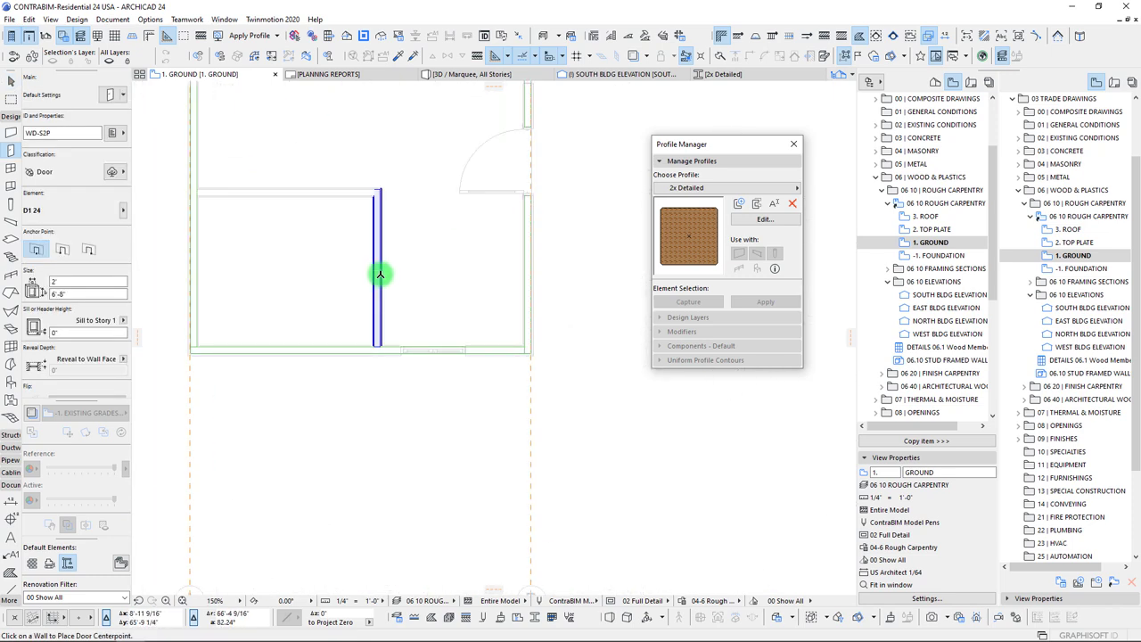
click(378, 273)
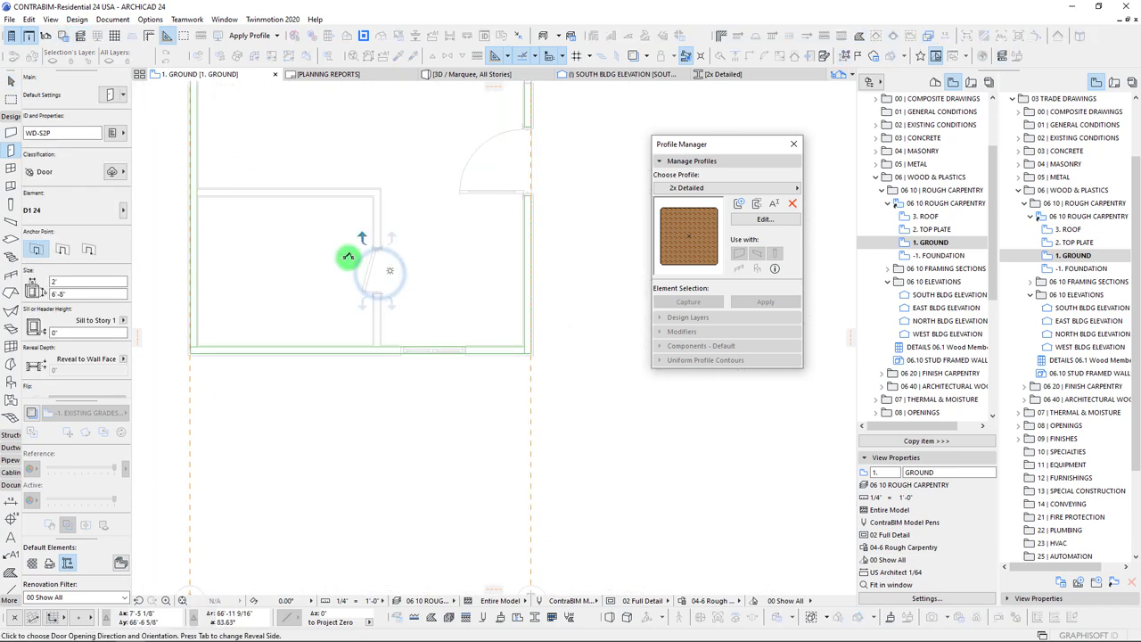
click(347, 254)
middle_drag(425, 287, 423, 373)
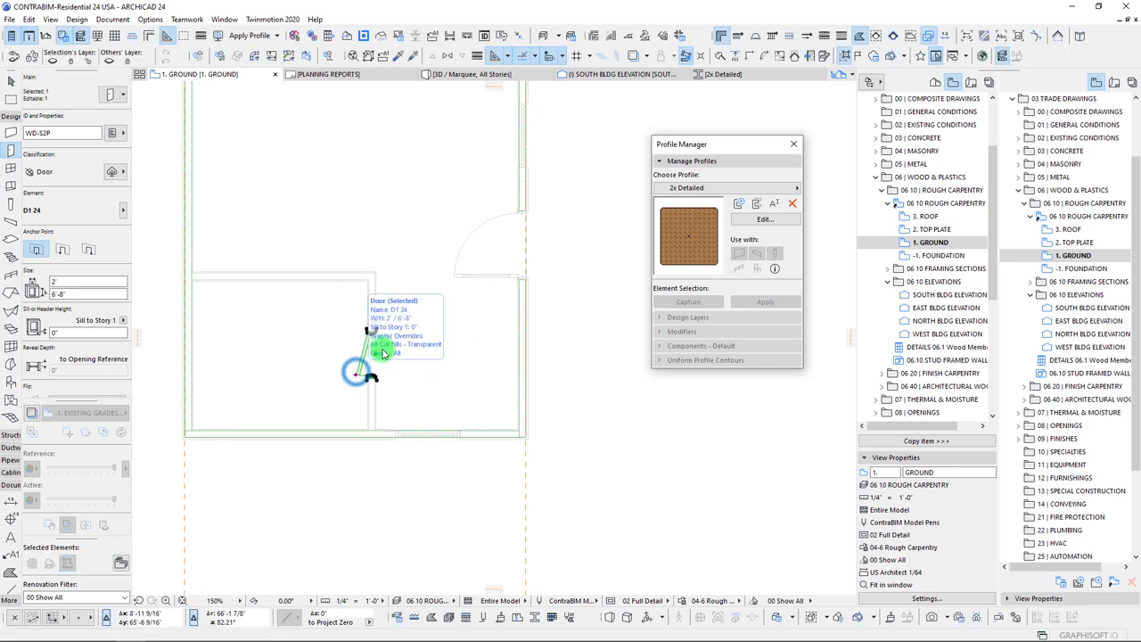
- Pick up the BOTTOM PLATE 2X4 settings and place a plate about 2'-5 13/16" long in the east partition, from the south plate to the door jamb
scroll(400, 274, down, 2)
scroll(374, 427, up, 6)
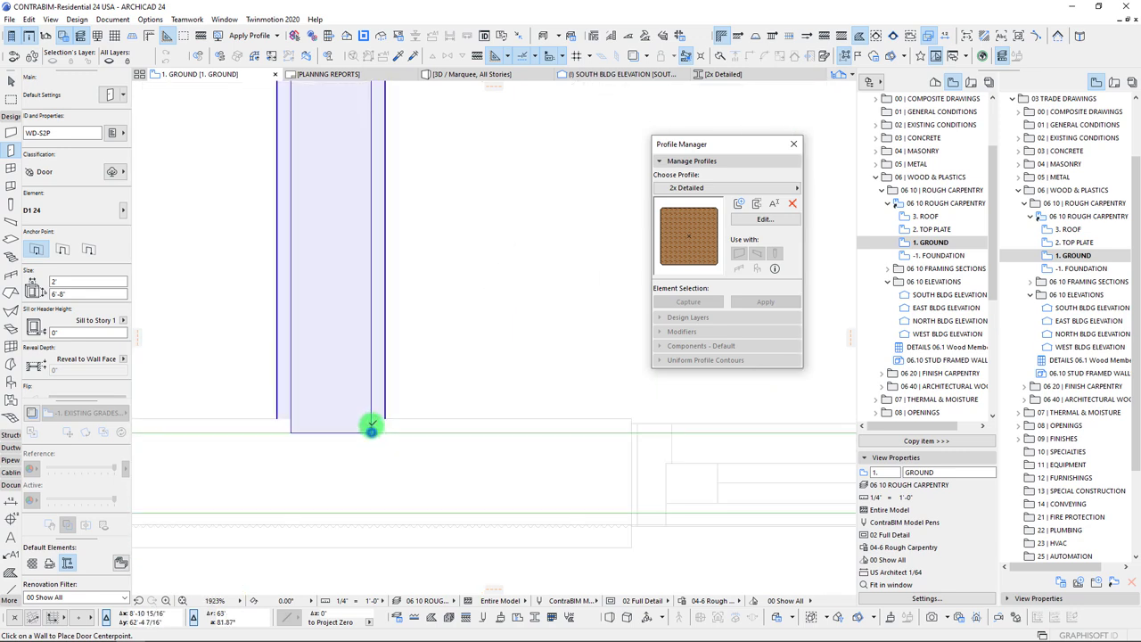
key(Escape)
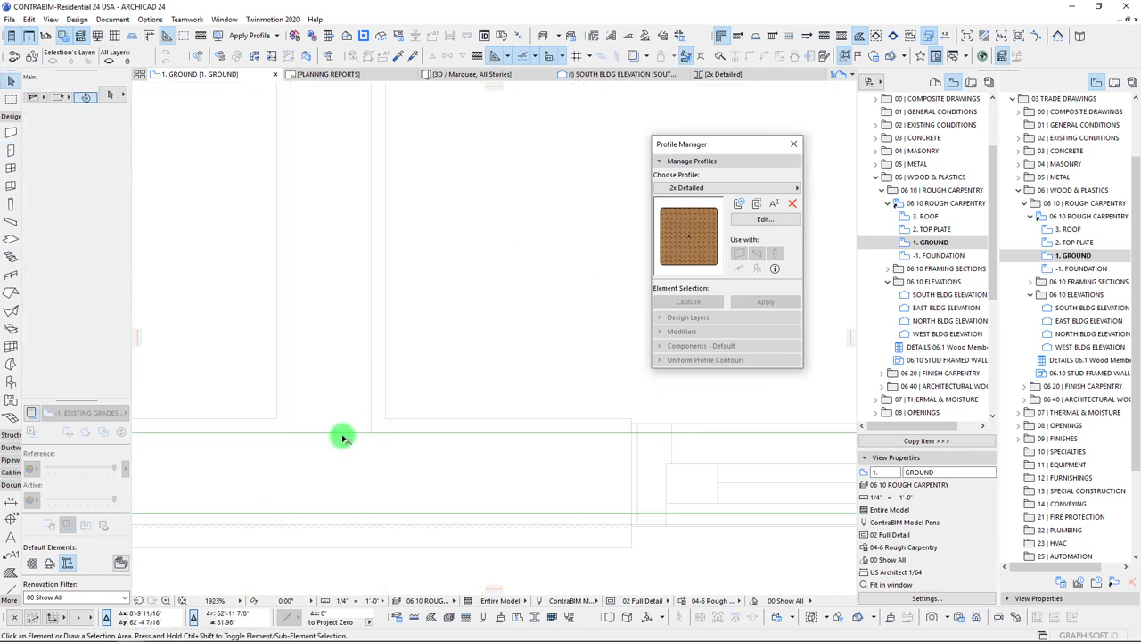
alt+click(344, 435)
click(370, 432)
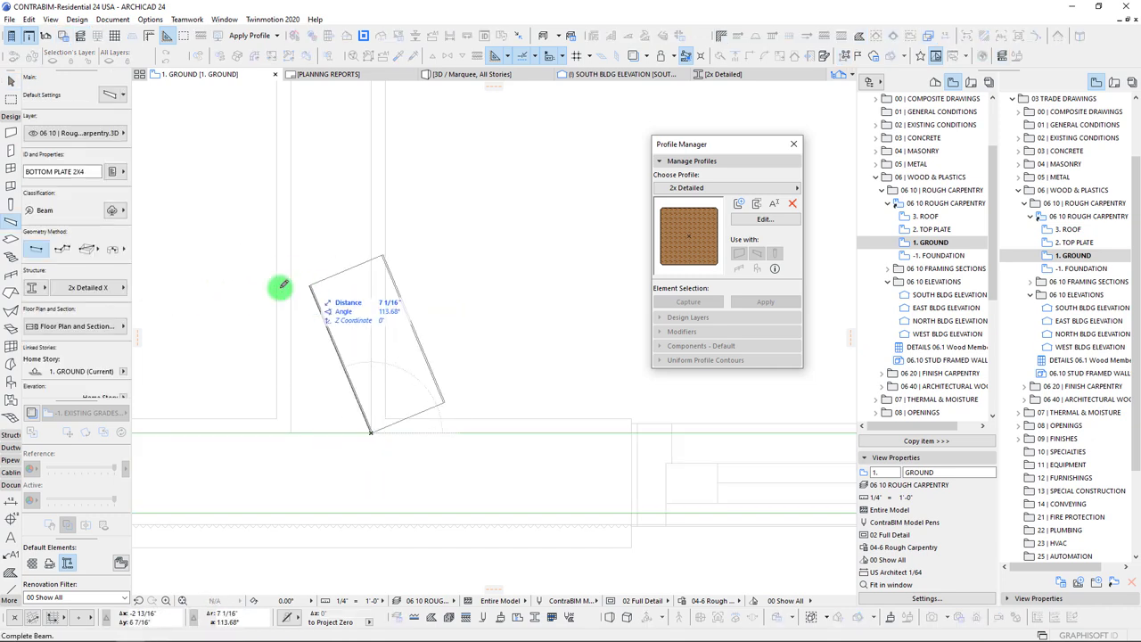
click(288, 436)
click(291, 434)
scroll(322, 179, down, 3)
middle_drag(323, 175, 327, 362)
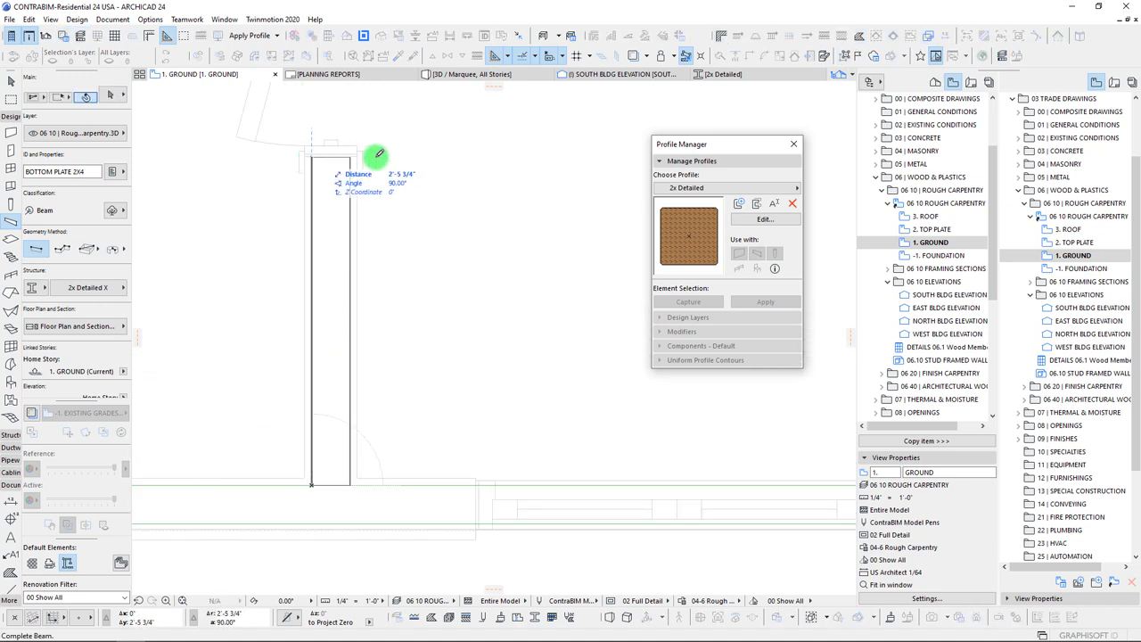
scroll(361, 157, up, 4)
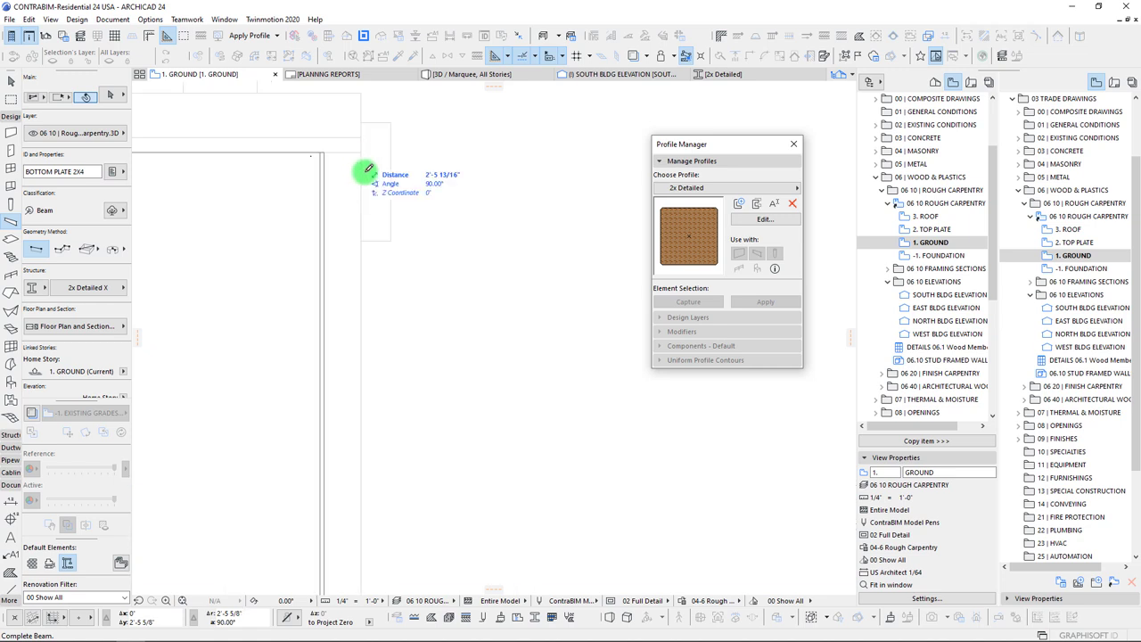
scroll(357, 152, up, 5)
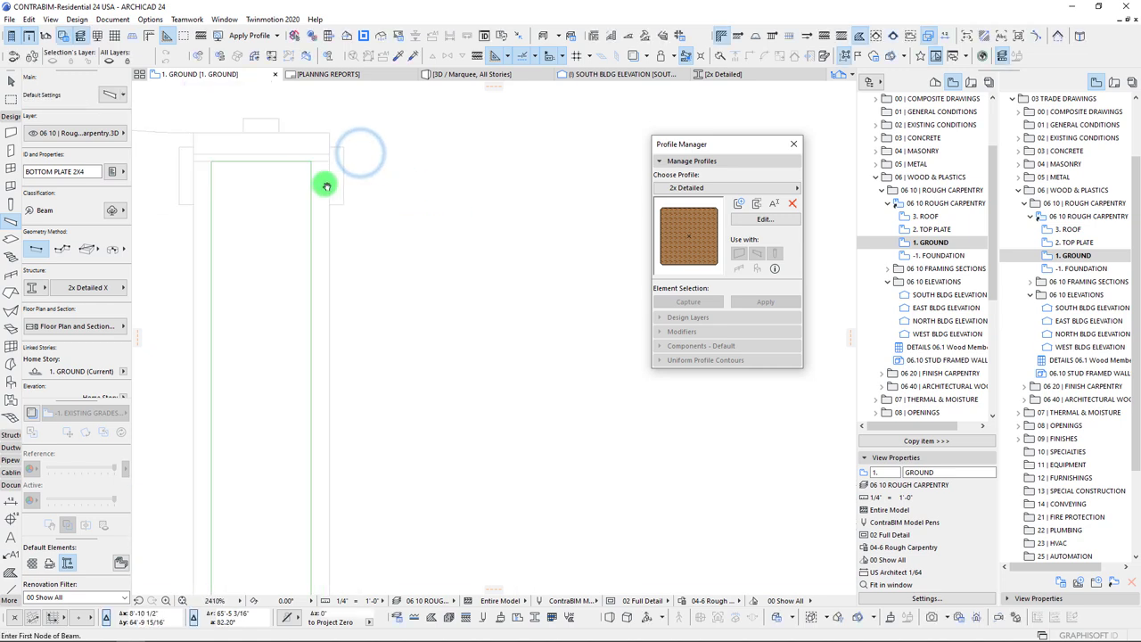
- Copy the partition plate 4'-7 13/16" straight up past the interior door and shorten its upper end to the north partition's inner core line
click(361, 222)
shift+click(361, 222)
scroll(381, 316, down, 10)
scroll(368, 346, up, 5)
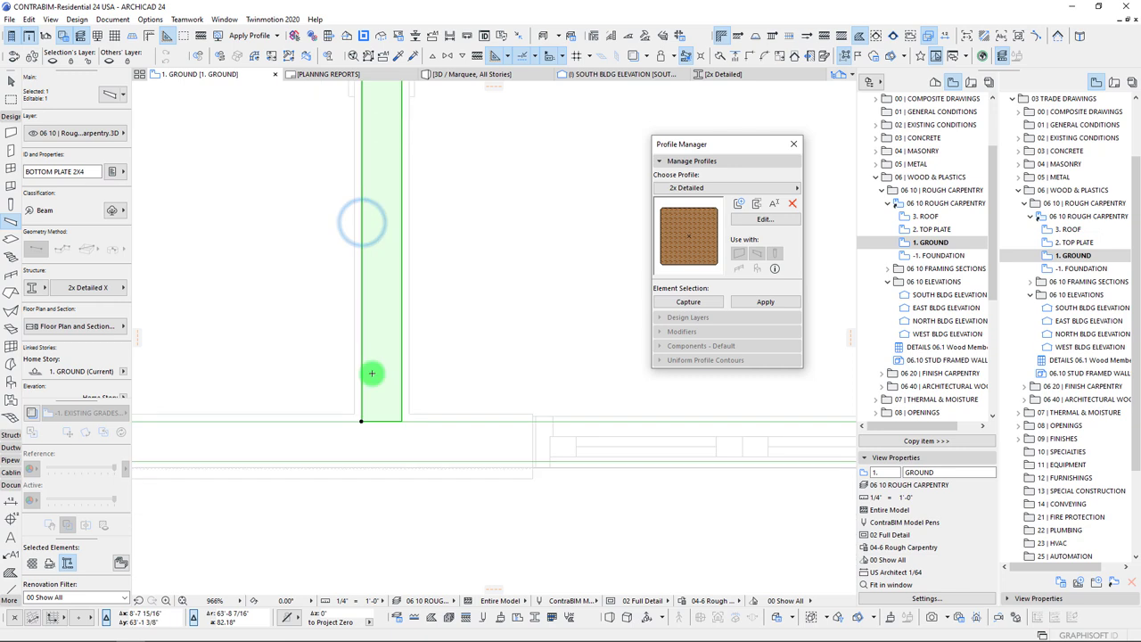
key(ctrl+shift+d)
click(362, 421)
click(361, 421)
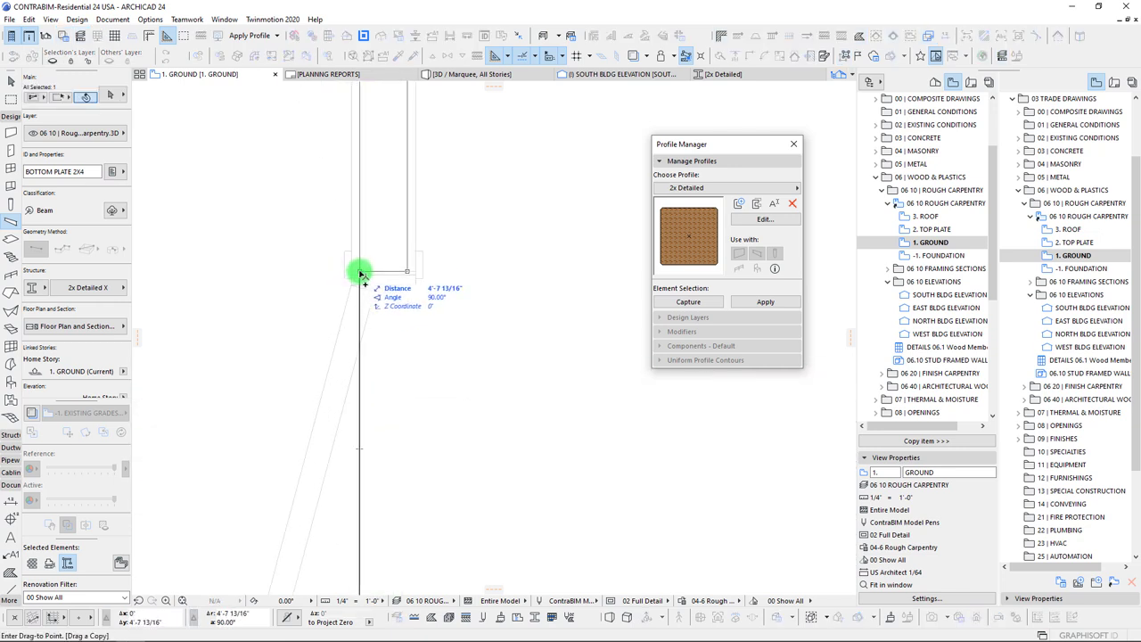
click(380, 270)
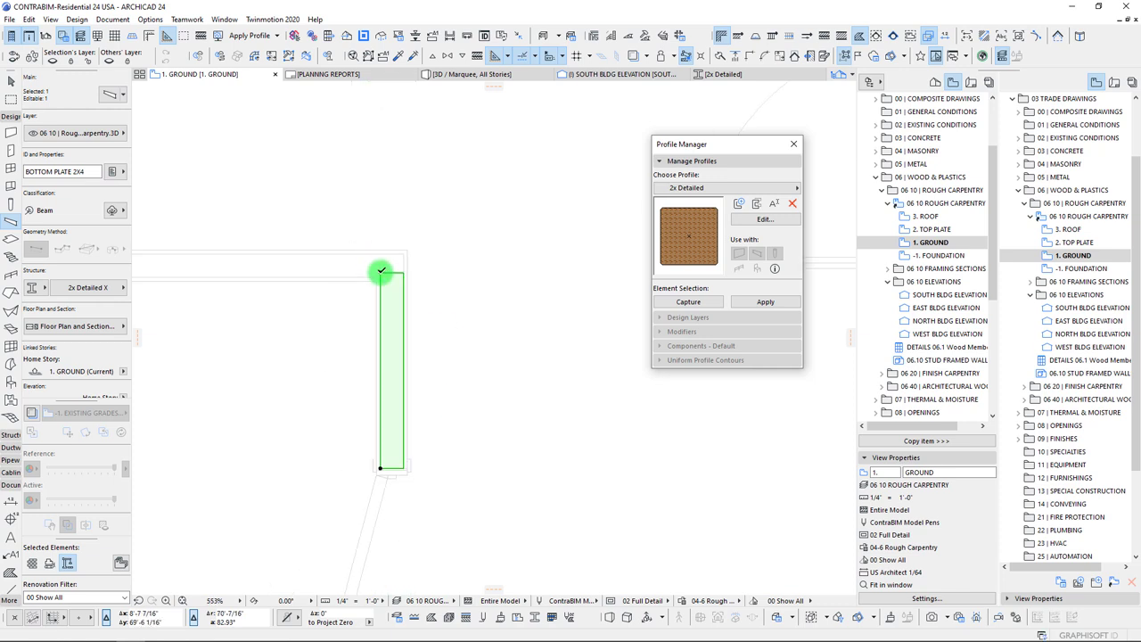
click(381, 272)
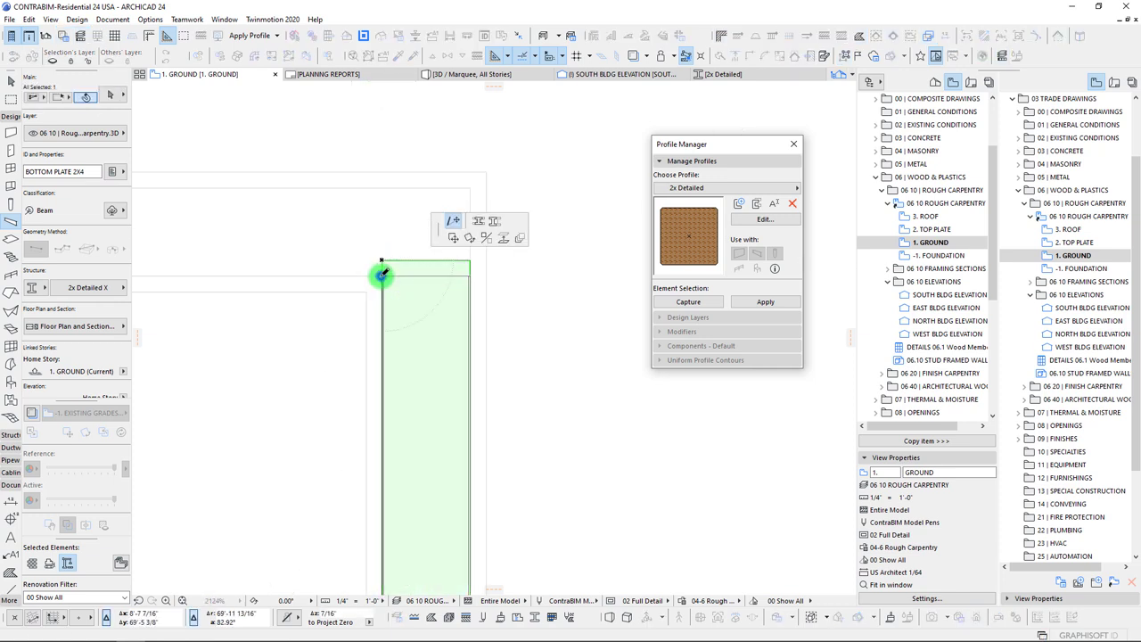
click(381, 273)
- Place a bottom plate along the small room's north partition, from its outer core corner to the west exterior plate
click(472, 275)
scroll(276, 263, down, 3)
middle_drag(277, 263, 607, 263)
scroll(283, 257, down, 3)
scroll(227, 258, up, 5)
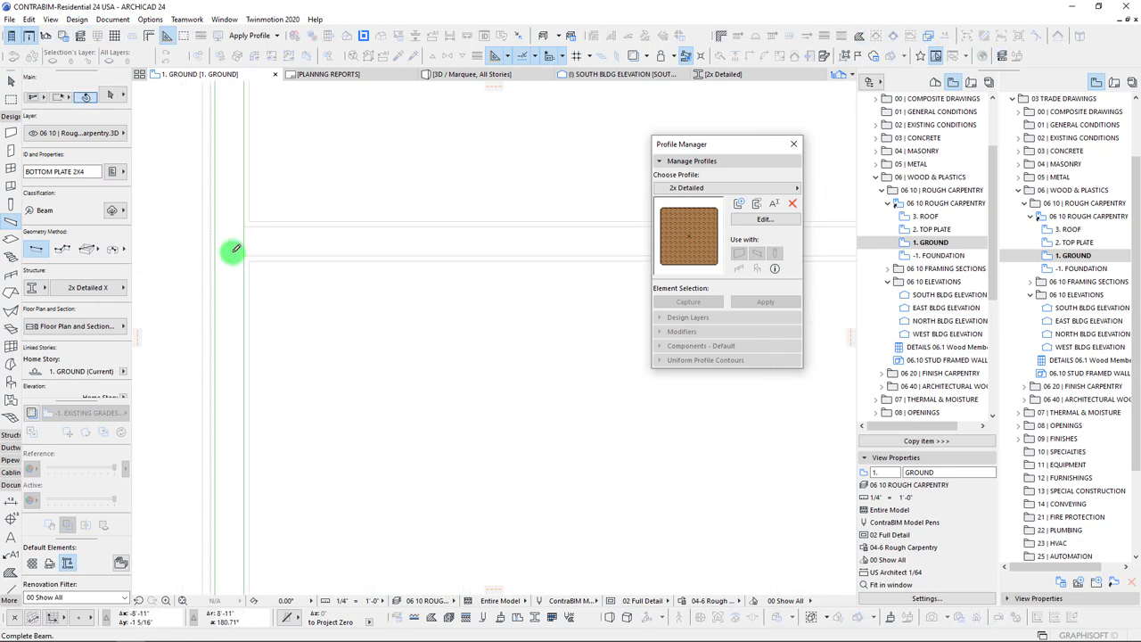
- Draw a rectangular marquee around the whole sample building on the plan
scroll(288, 241, down, 10)
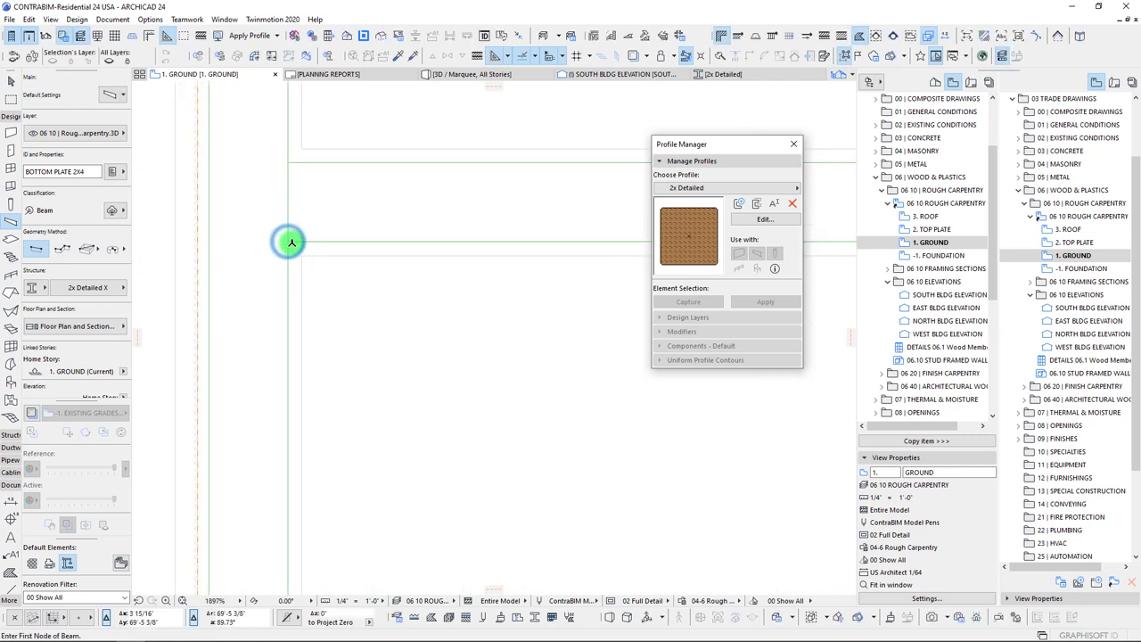
key(m)
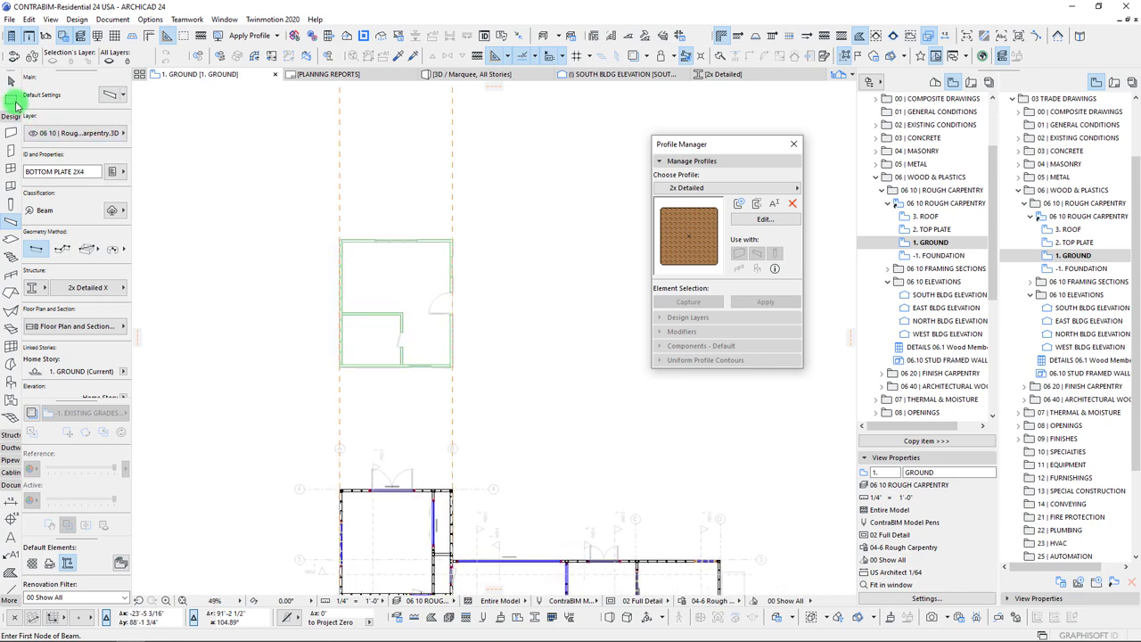
click(311, 223)
click(478, 387)
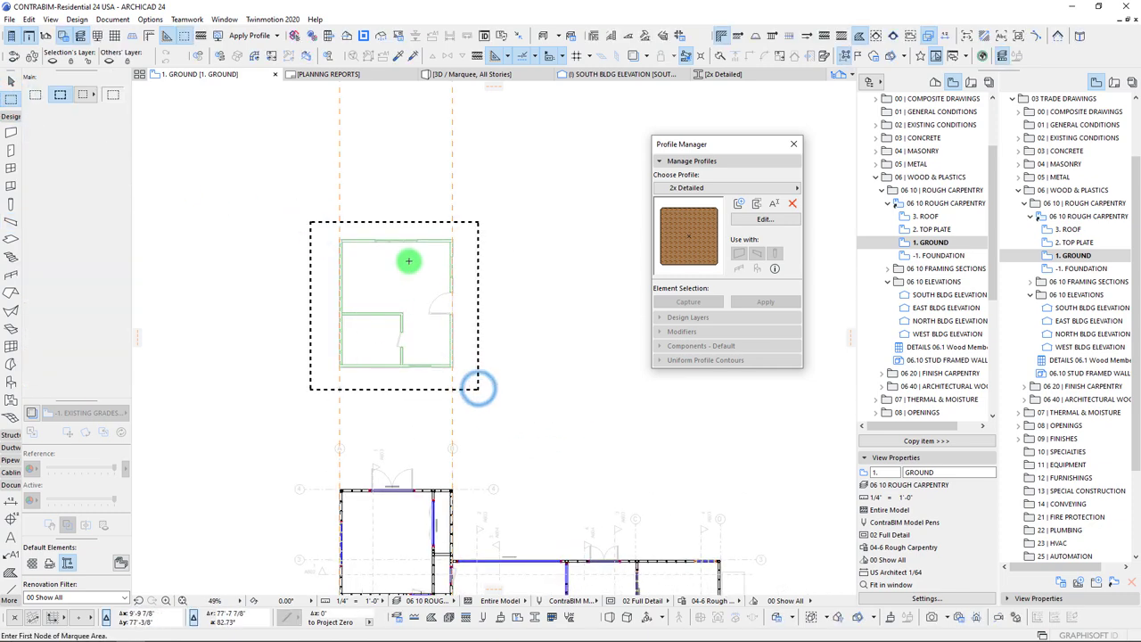
- Examine the sample building's bottom plates in 3D and return to the ground floor plan
key(F3)
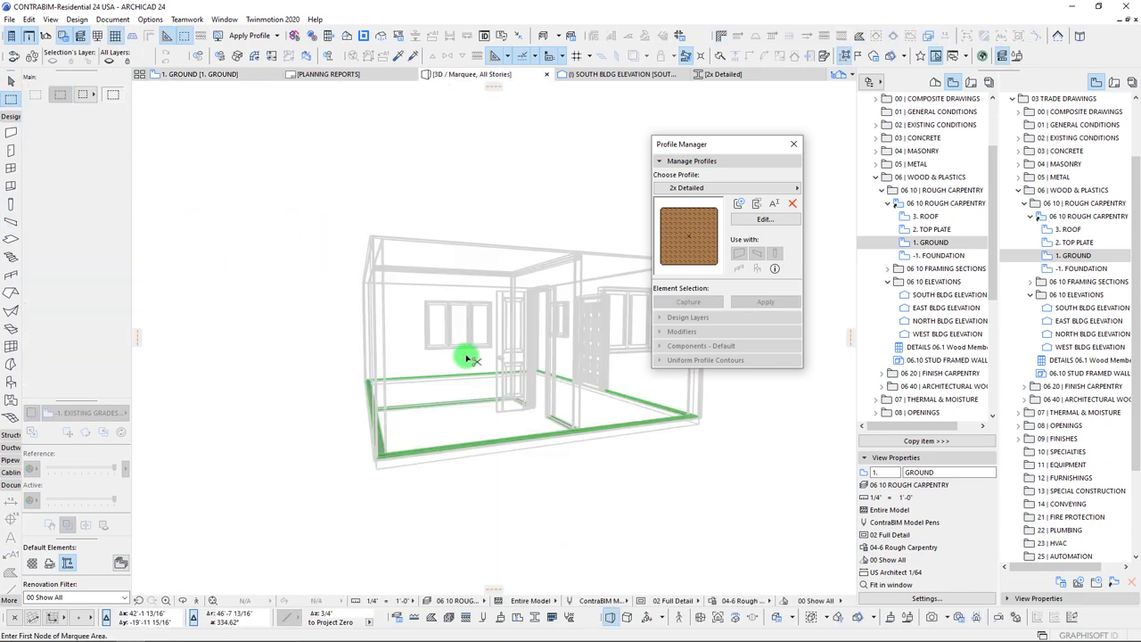
shift+middle_drag(472, 367, 490, 394)
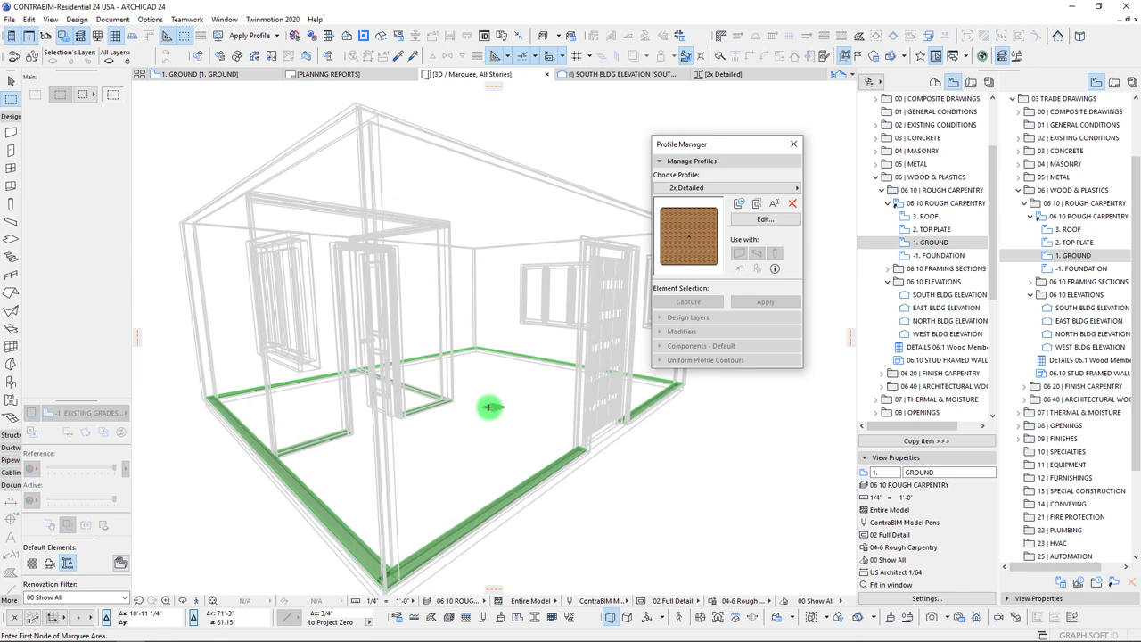
key(F2)
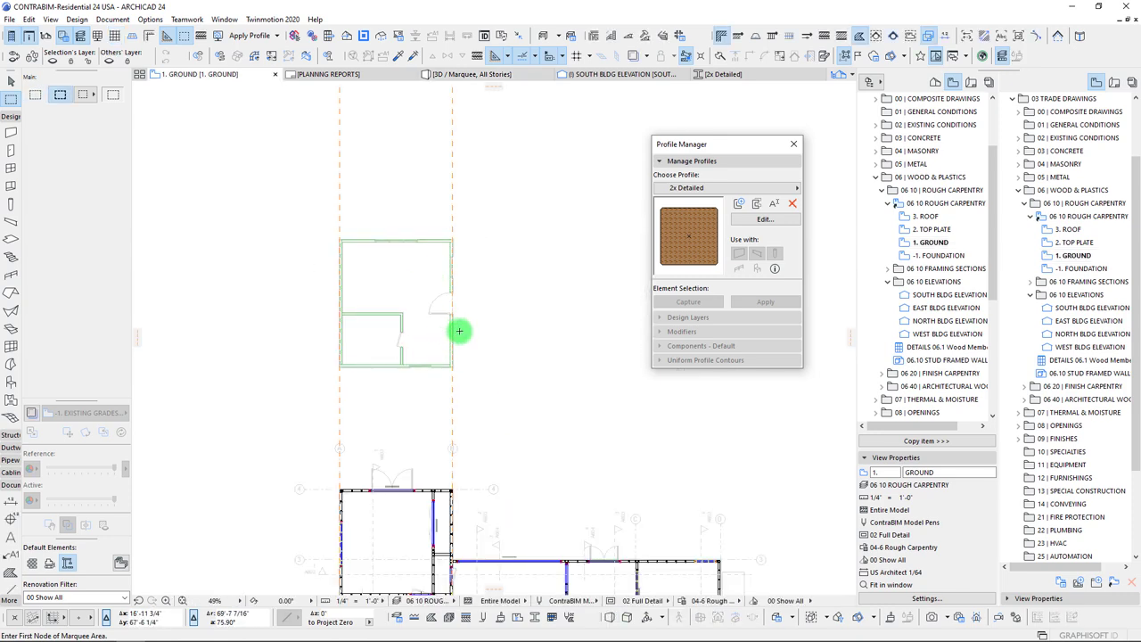
- Replace the marquee with one that spans the sample building and the north wall of the existing house
key(Escape)
key(Escape)
middle_drag(479, 456, 443, 299)
scroll(442, 351, down, 3)
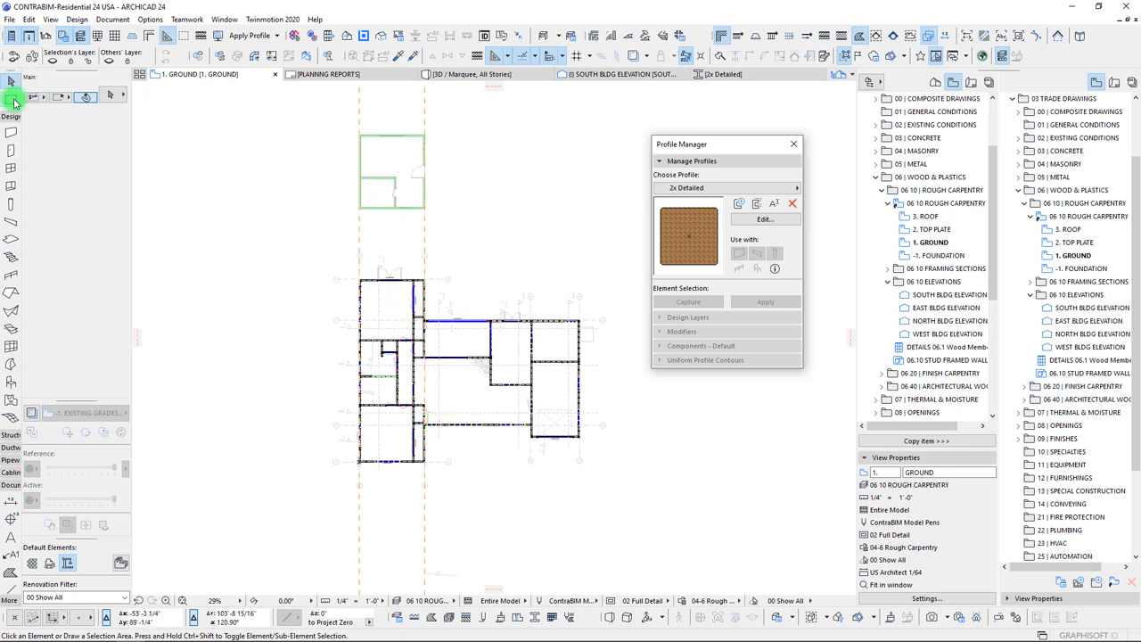
click(13, 102)
drag(335, 112, 437, 292)
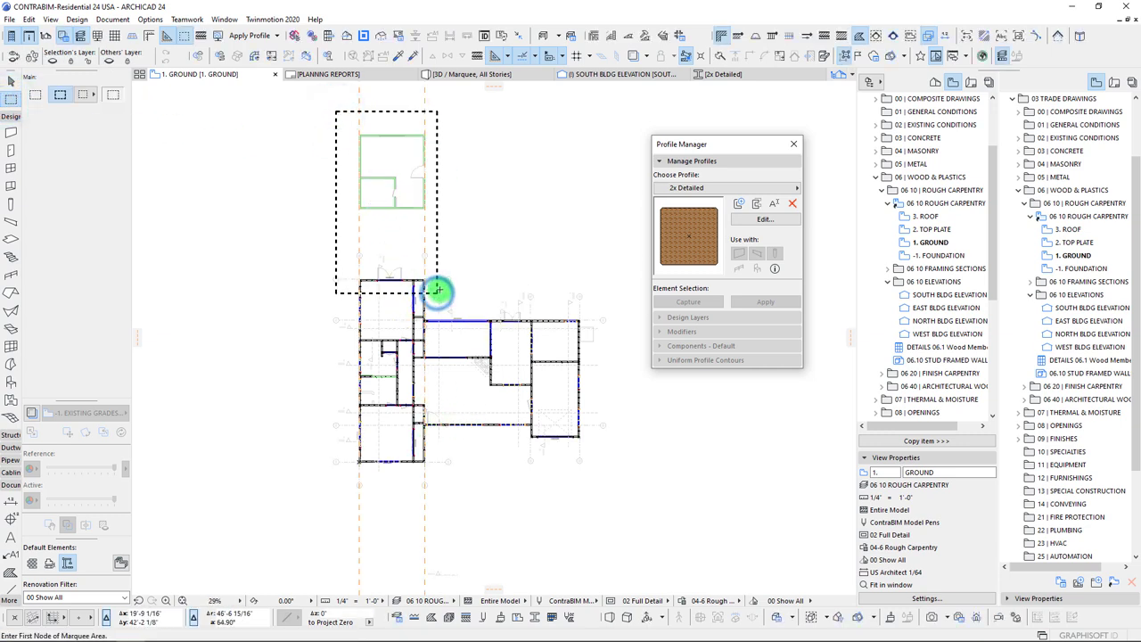
- Show the marquee area in 3D and pick up the settings of the existing house's TOP PLATE 2X4 beam
key(F5)
shift+middle_drag(407, 344, 474, 222)
scroll(350, 345, up, 10)
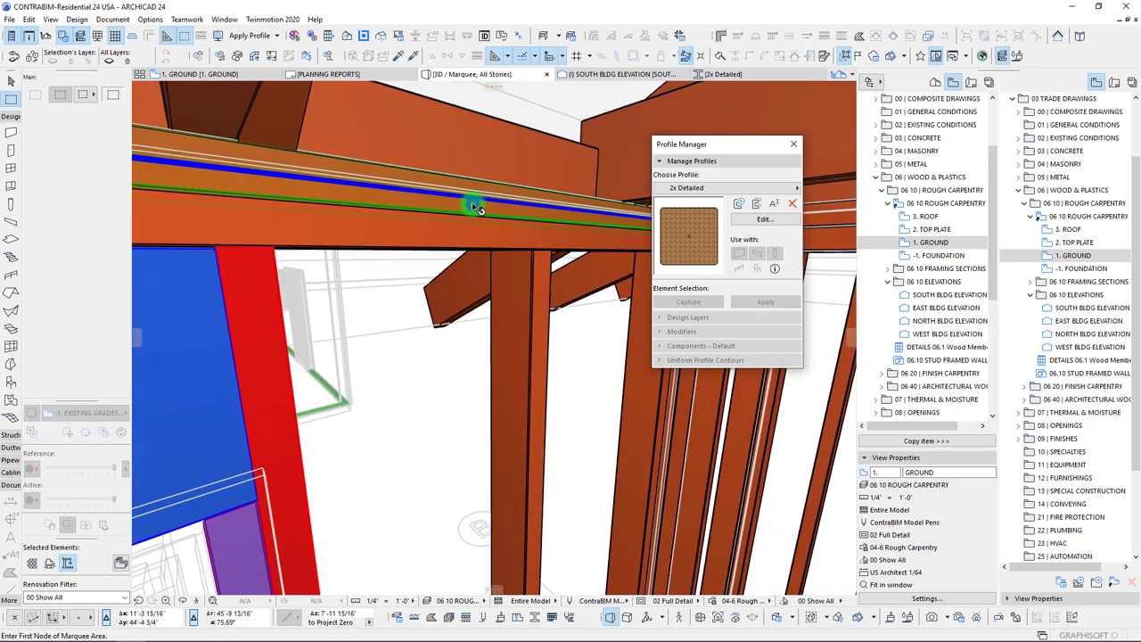
click(472, 203)
shift+middle_drag(517, 255, 502, 224)
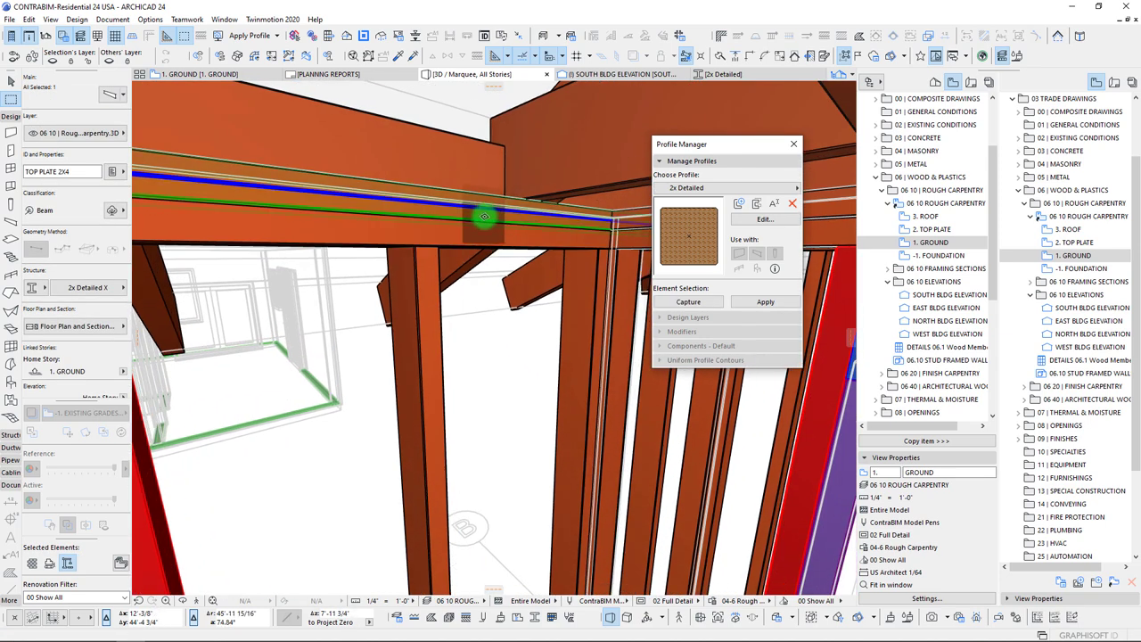
alt+click(486, 213)
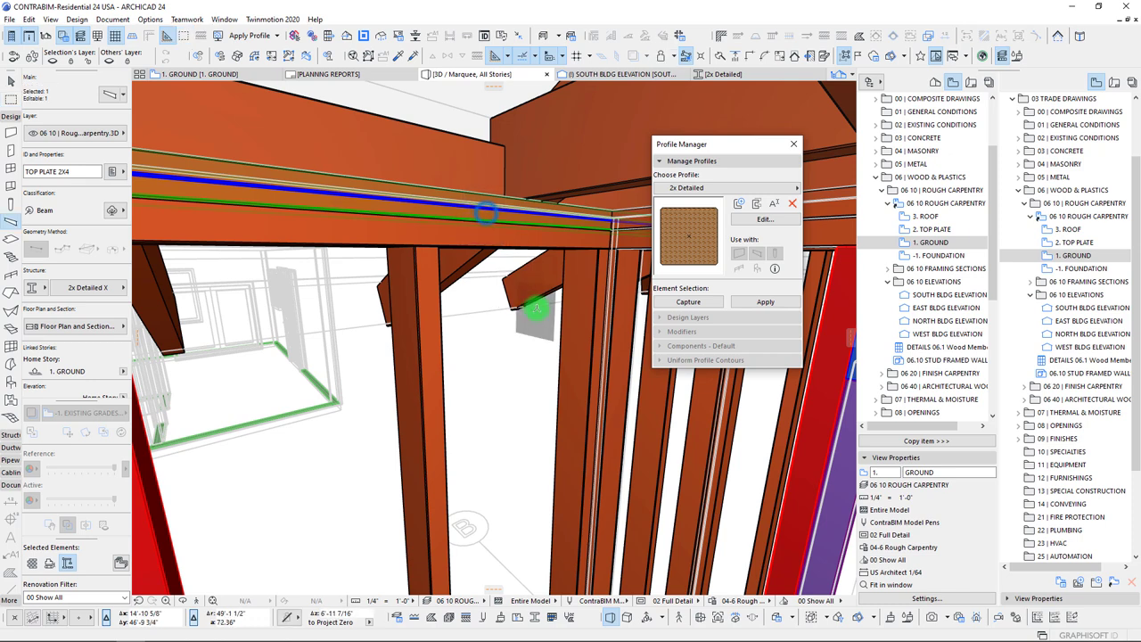
- Place TOP PLATE 2X4 beams on the plan as a rectangle about 15'-11" by 17'-11 1/2" along the exterior walls' outer core corners
key(F2)
scroll(99, 277, down, 5)
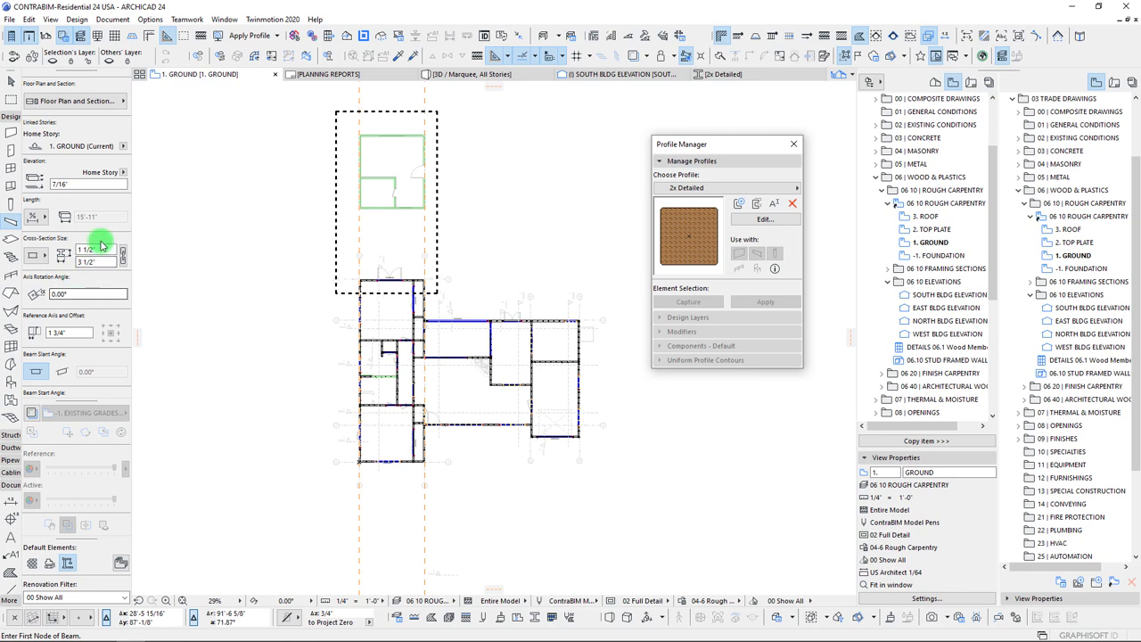
click(106, 251)
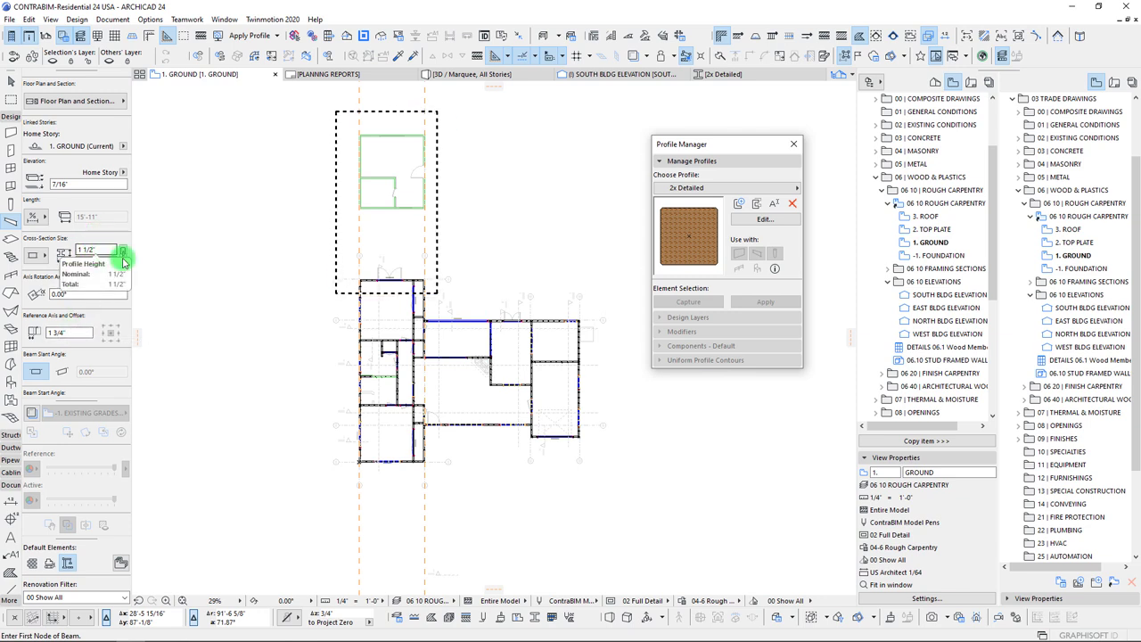
click(40, 219)
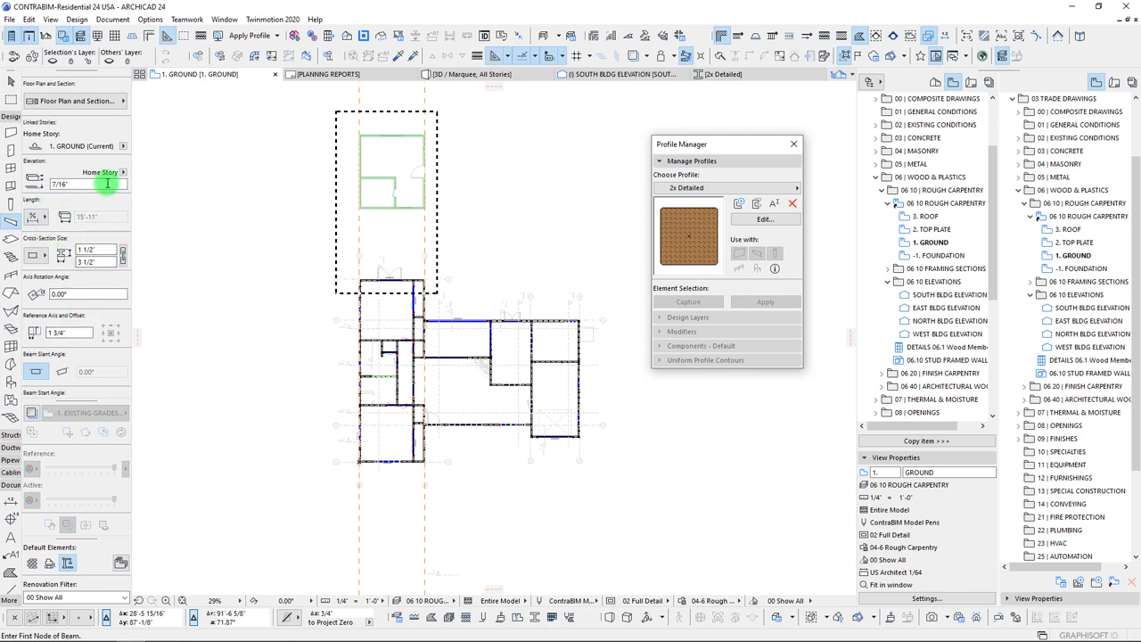
scroll(333, 202, up, 10)
scroll(327, 230, up, 3)
scroll(96, 196, up, 5)
scroll(288, 260, up, 4)
click(297, 260)
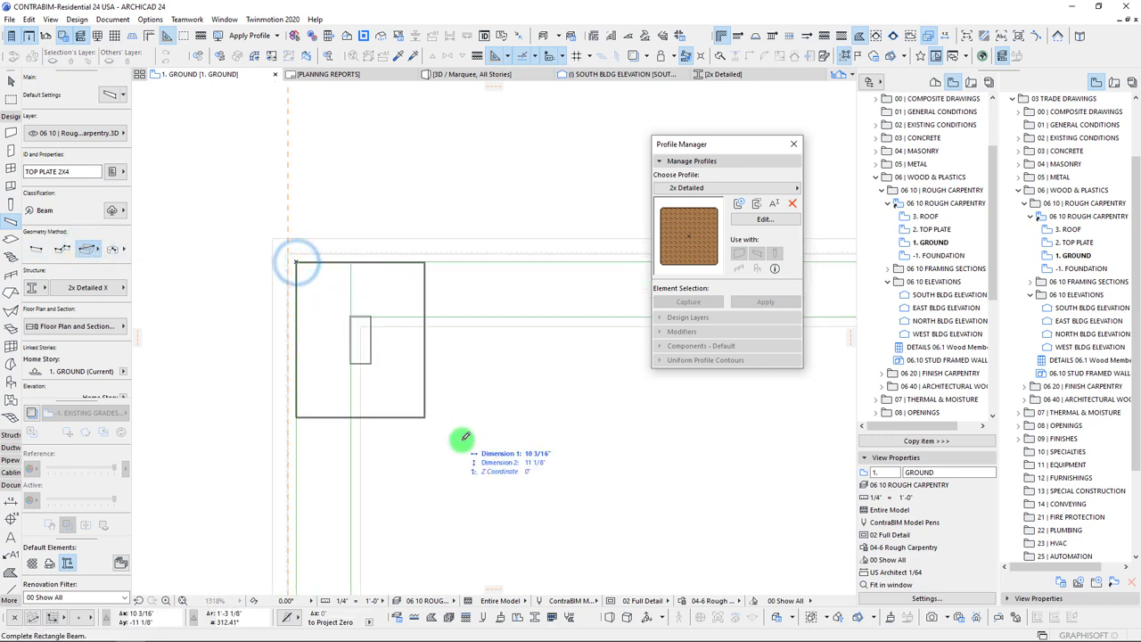
scroll(441, 405, down, 5)
scroll(410, 481, up, 5)
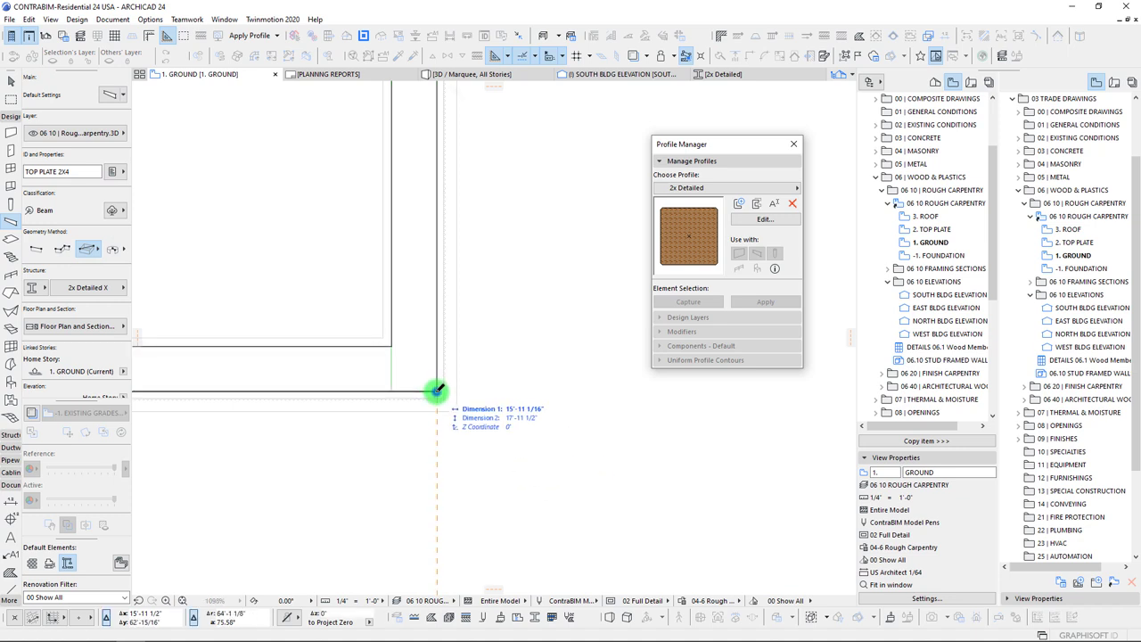
click(436, 390)
- Place a TOP PLATE 2X4 polybeam over the partitions, from the south plate north to the partition corner, and 8'-7" west to the exterior plate
scroll(397, 320, down, 9)
middle_drag(453, 351, 634, 419)
key(Escape)
scroll(381, 395, up, 6)
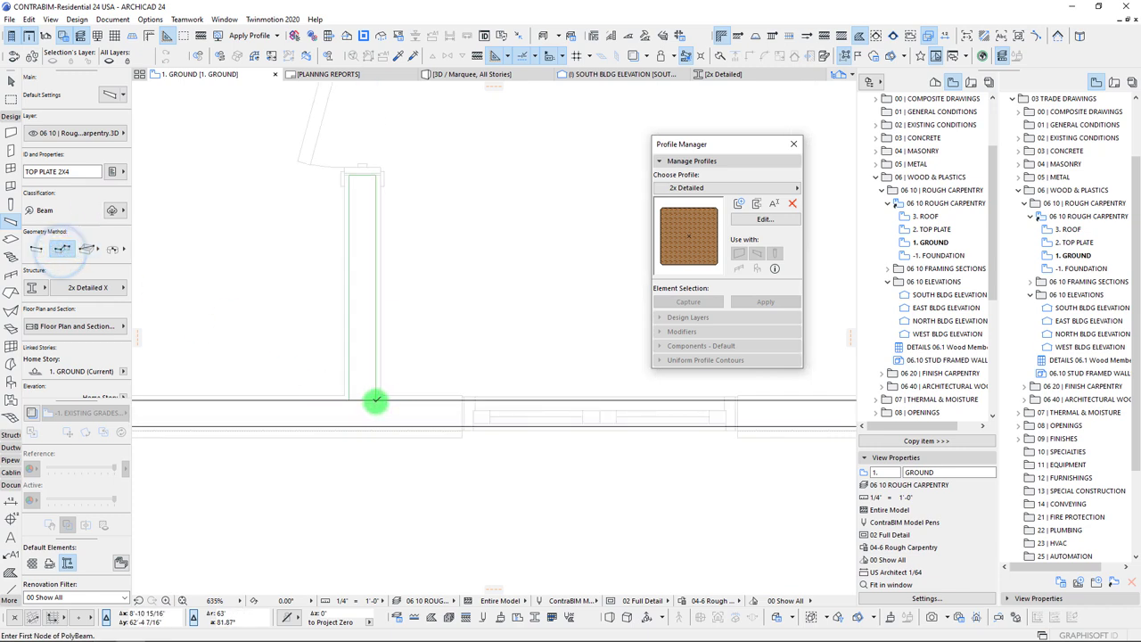
click(376, 400)
scroll(300, 267, down, 3)
scroll(364, 257, up, 5)
click(375, 234)
scroll(390, 306, down, 5)
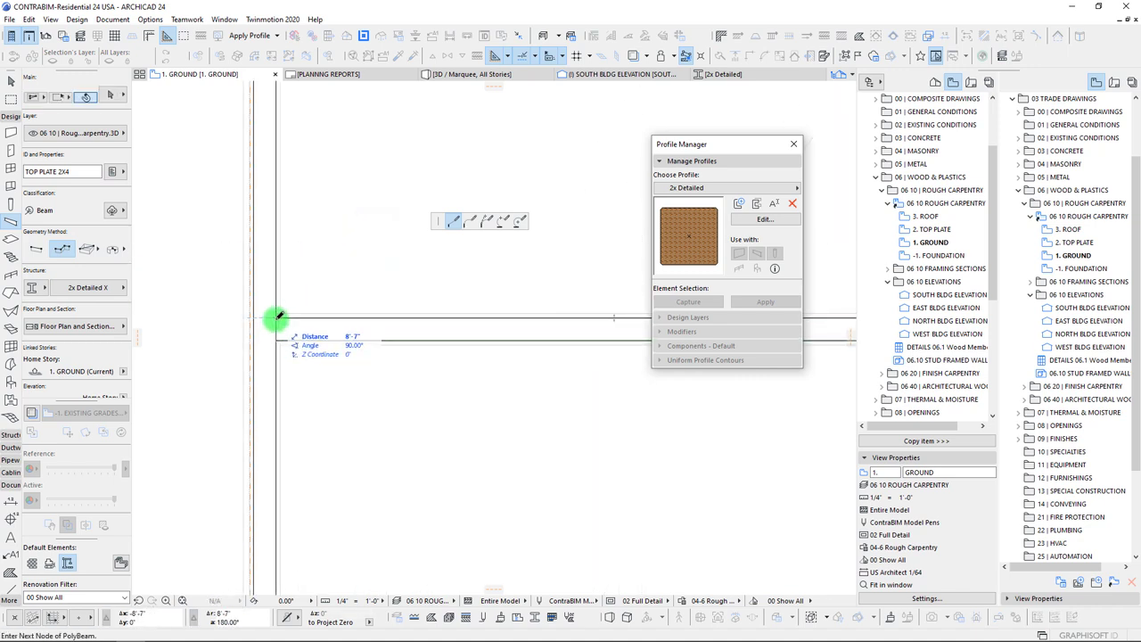
scroll(346, 338, down, 5)
middle_drag(433, 356, 416, 369)
- Enclose the sample building in a marquee and examine the height of the new top plates in 3D
click(10, 98)
click(284, 183)
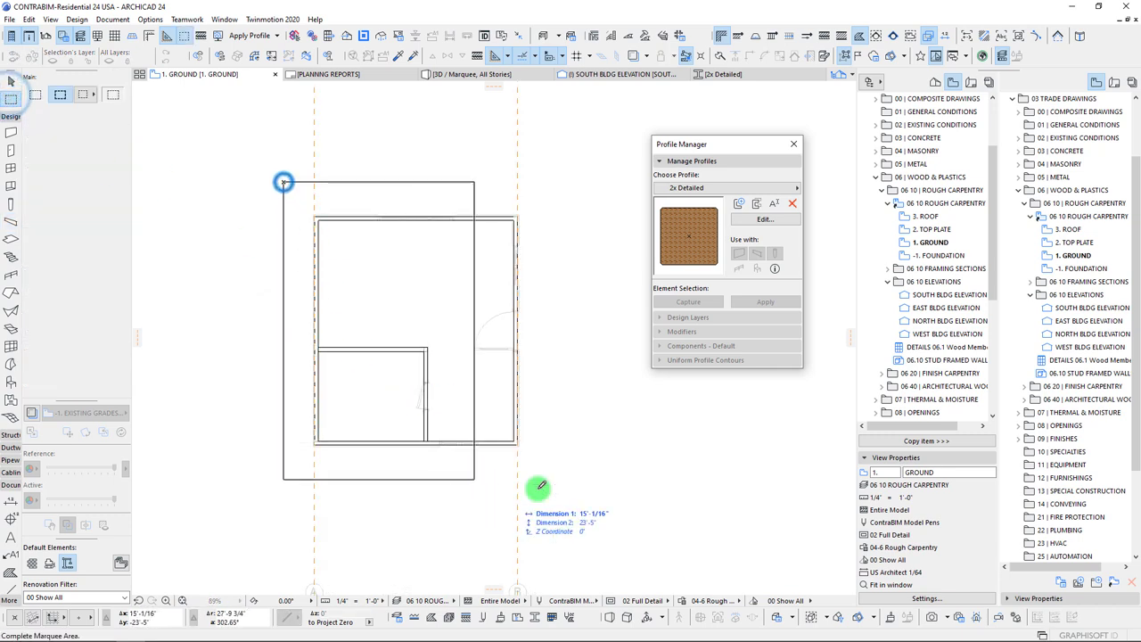
click(559, 479)
key(F5)
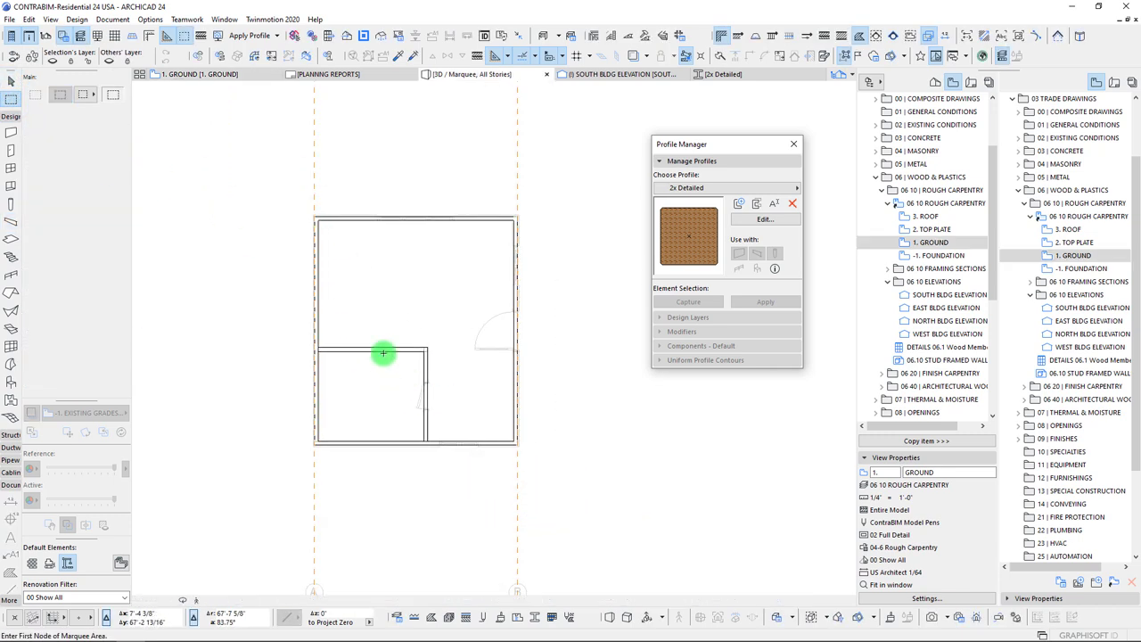
middle_click(387, 325)
middle_click(387, 325)
shift+middle_drag(421, 357, 395, 448)
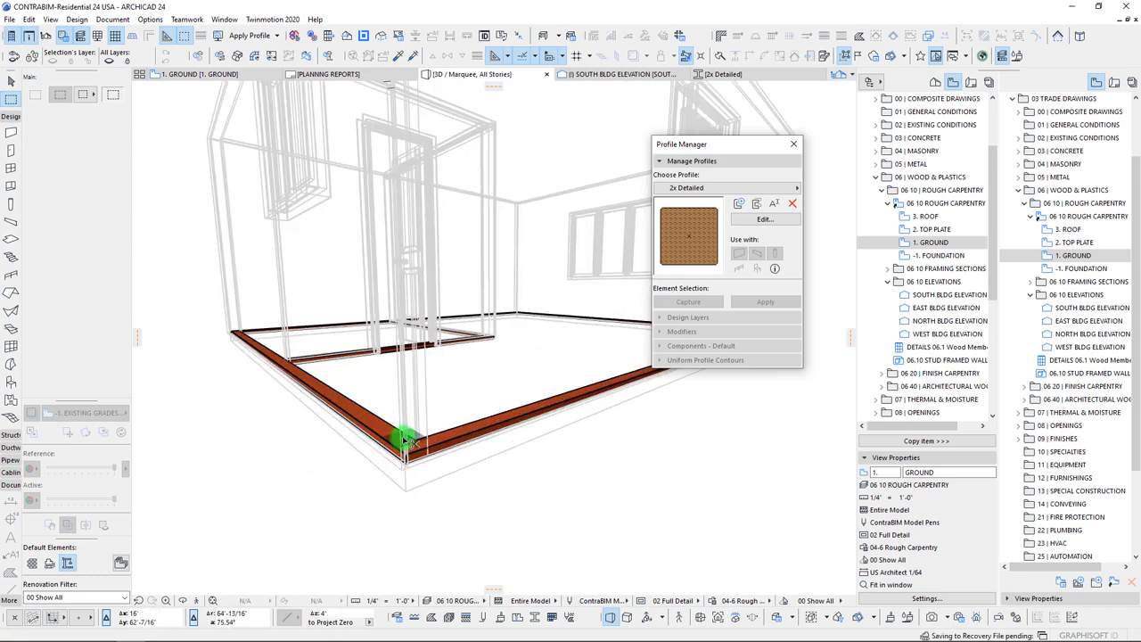
- Reselect the six new top plates on the plan and set their elevation to 8' relative to the current story
key(F2)
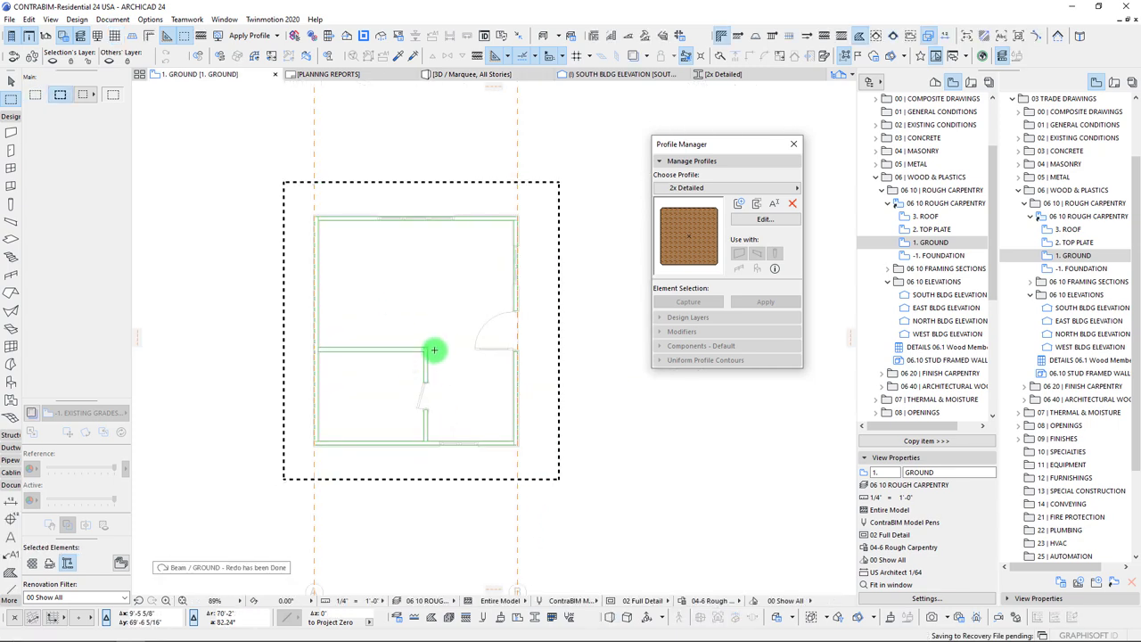
key(ctrl+shift+z)
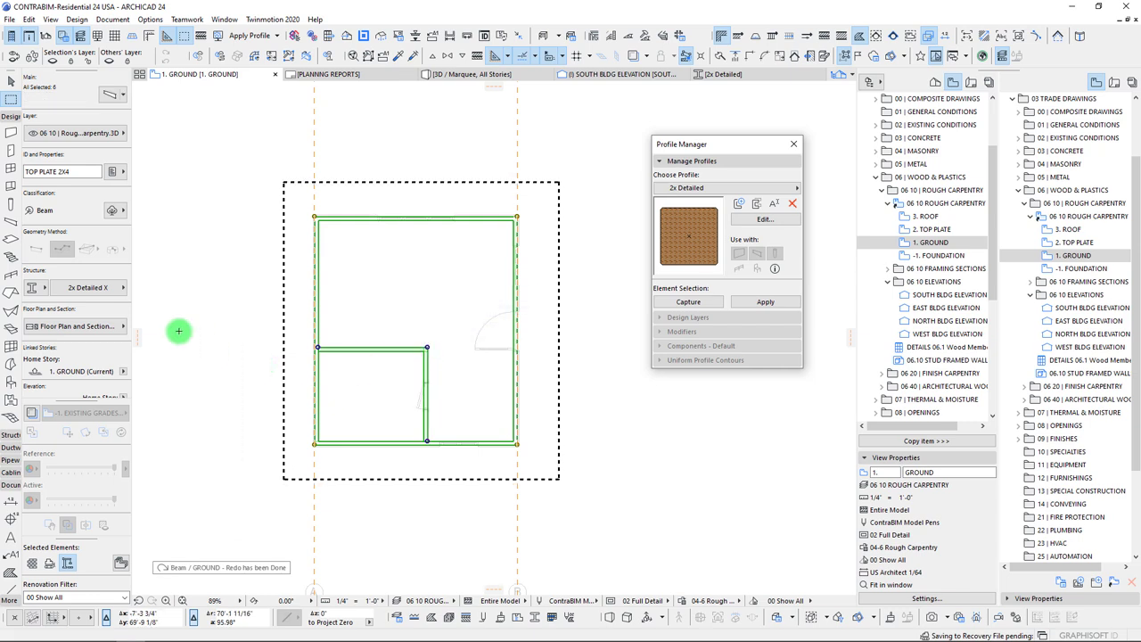
scroll(89, 319, down, 3)
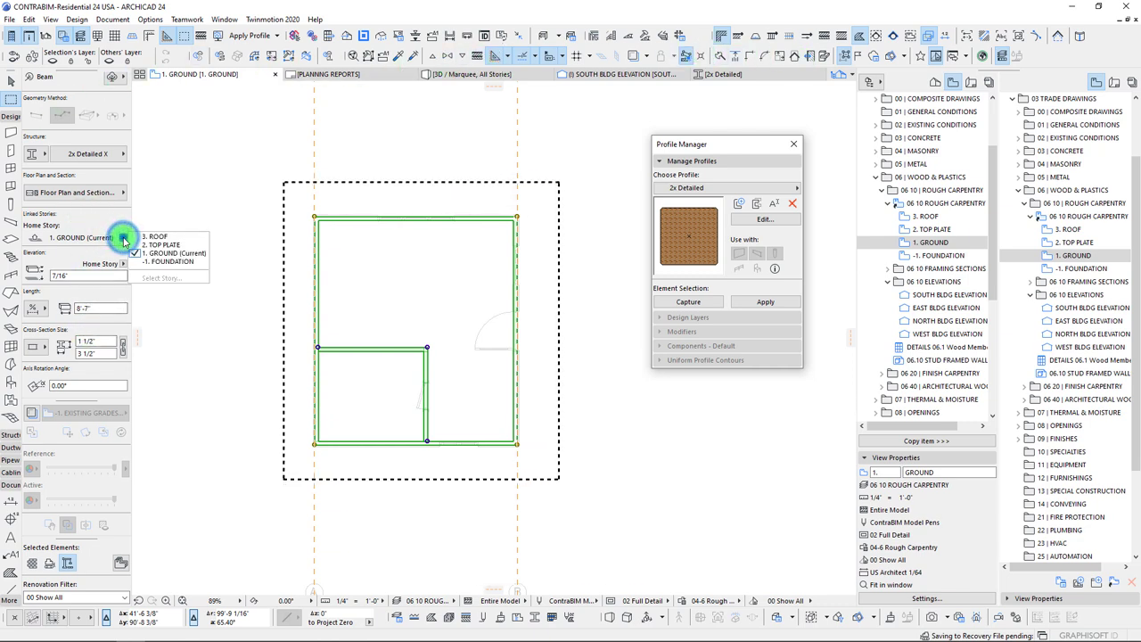
click(124, 264)
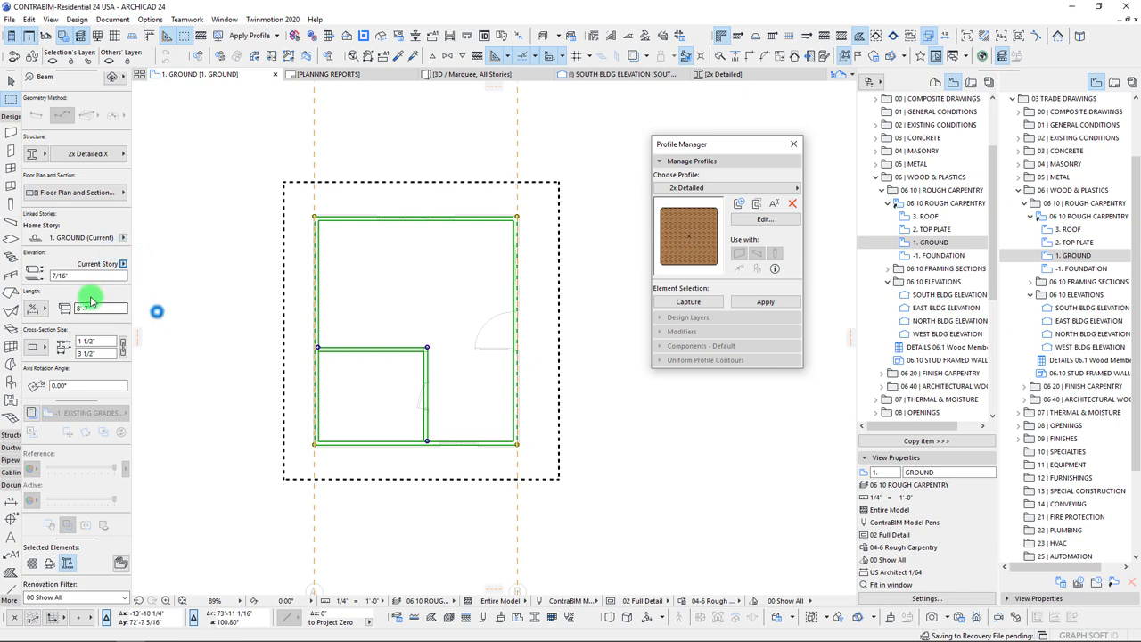
click(93, 275)
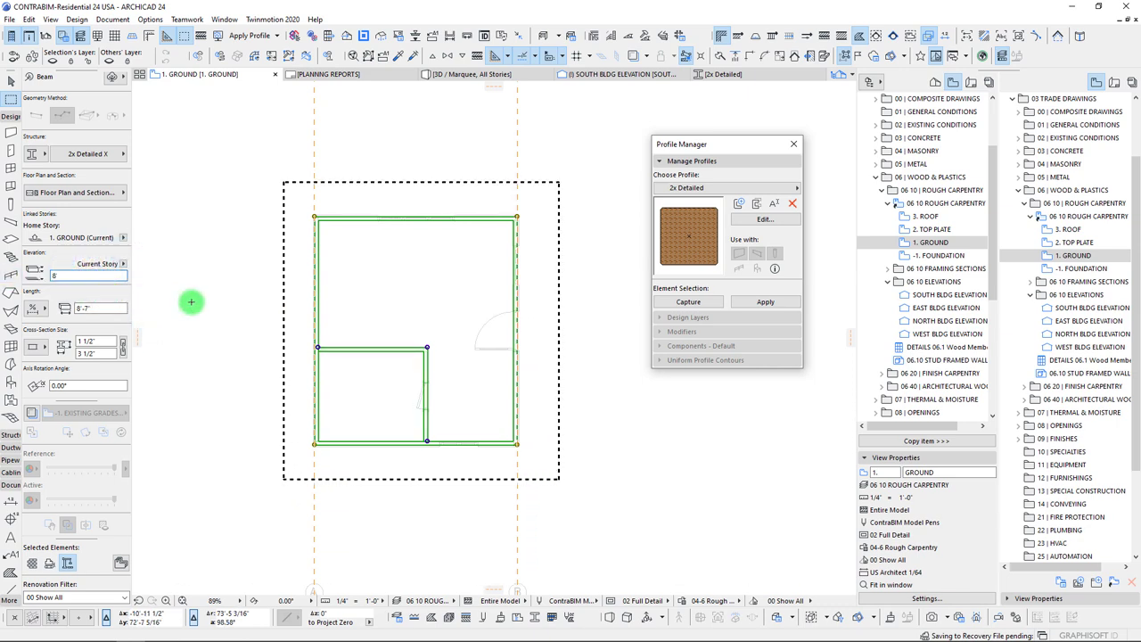
key(Escape)
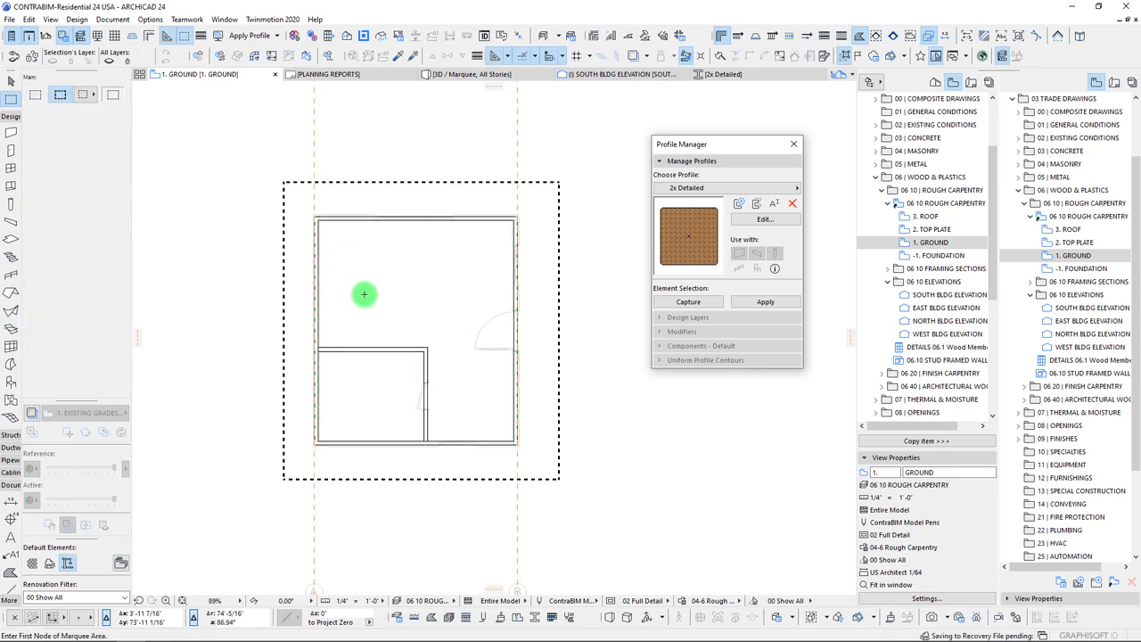
- Draw a marquee from the sample building to the existing house's north wall and show that area in 3D
scroll(364, 295, down, 4)
middle_drag(364, 295, 349, 231)
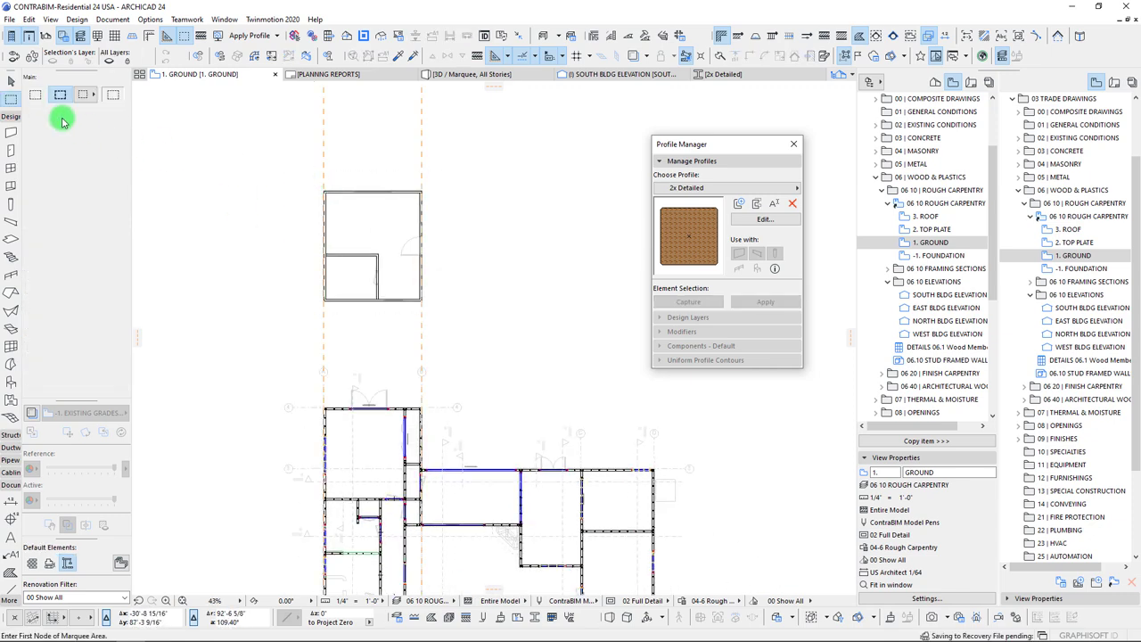
click(311, 176)
click(437, 416)
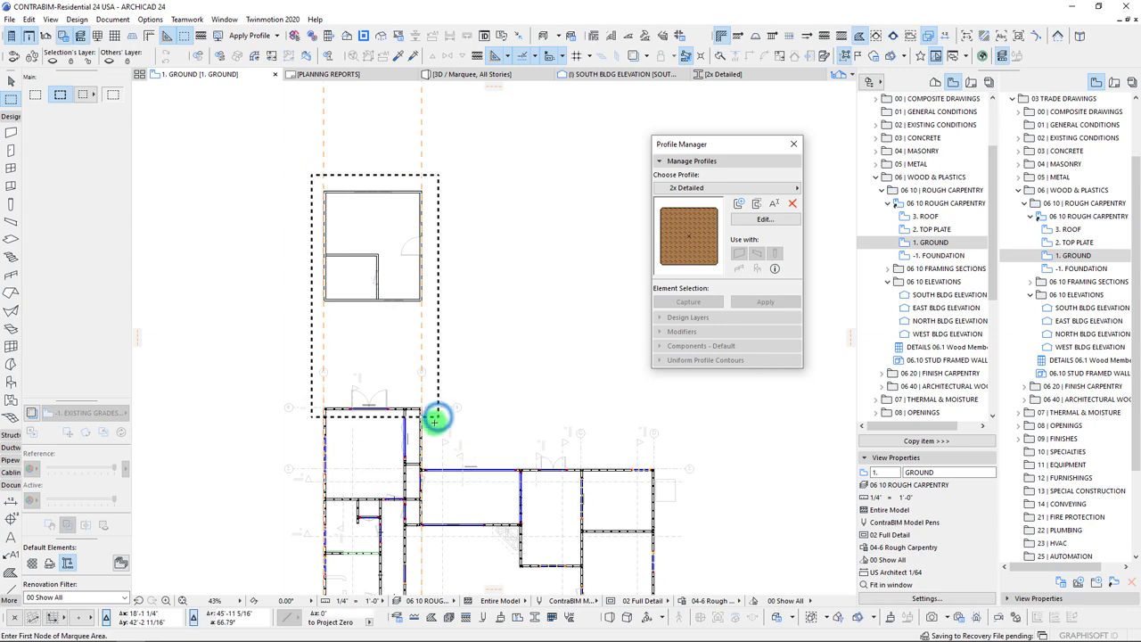
key(F5)
scroll(429, 413, down, 5)
shift+middle_drag(428, 413, 470, 438)
shift+middle_drag(631, 487, 535, 430)
scroll(540, 433, up, 4)
- Select all six top plates within a 3D marquee and copy them straight down by one plate thickness to form a double top plate
drag(535, 430, 273, 265)
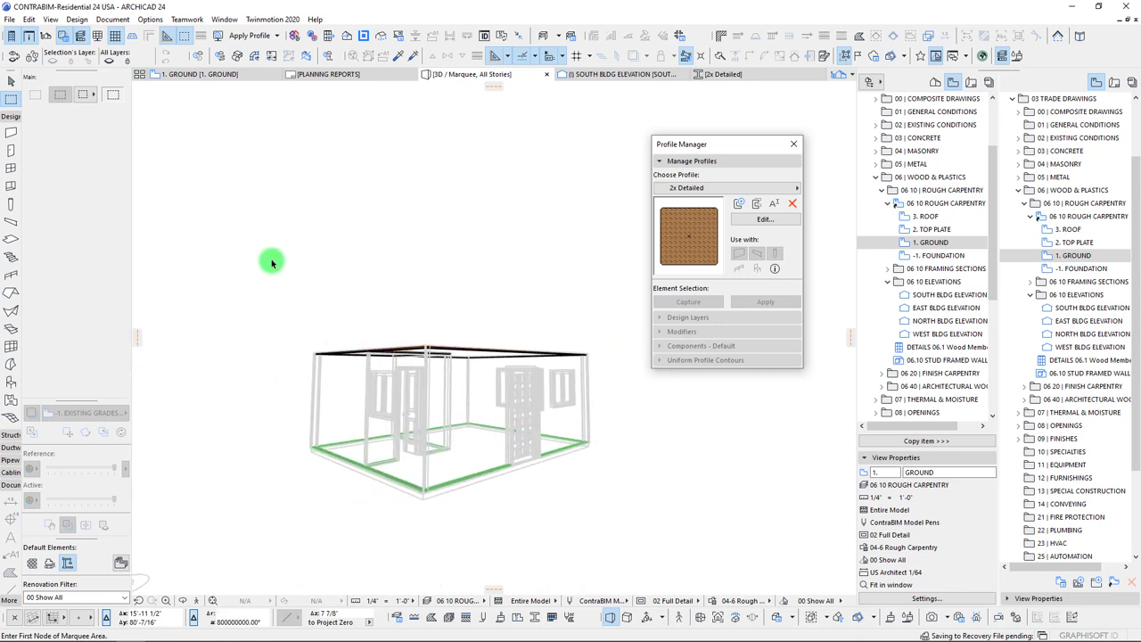
click(273, 240)
click(609, 376)
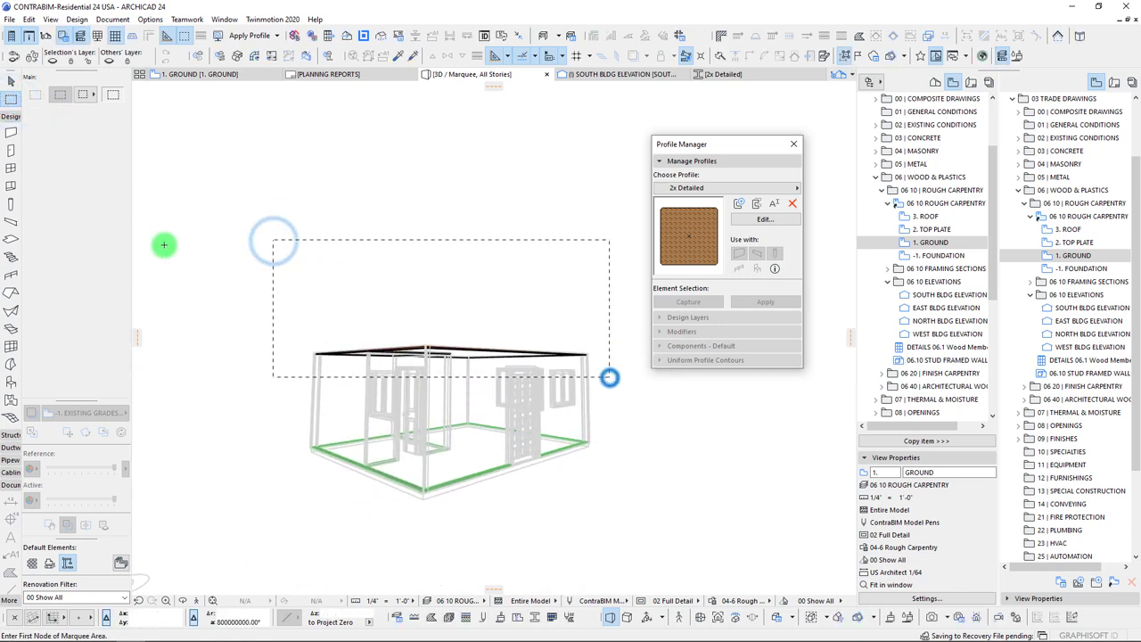
click(10, 226)
key(ctrl+a)
scroll(392, 366, up, 6)
drag(391, 365, 411, 334)
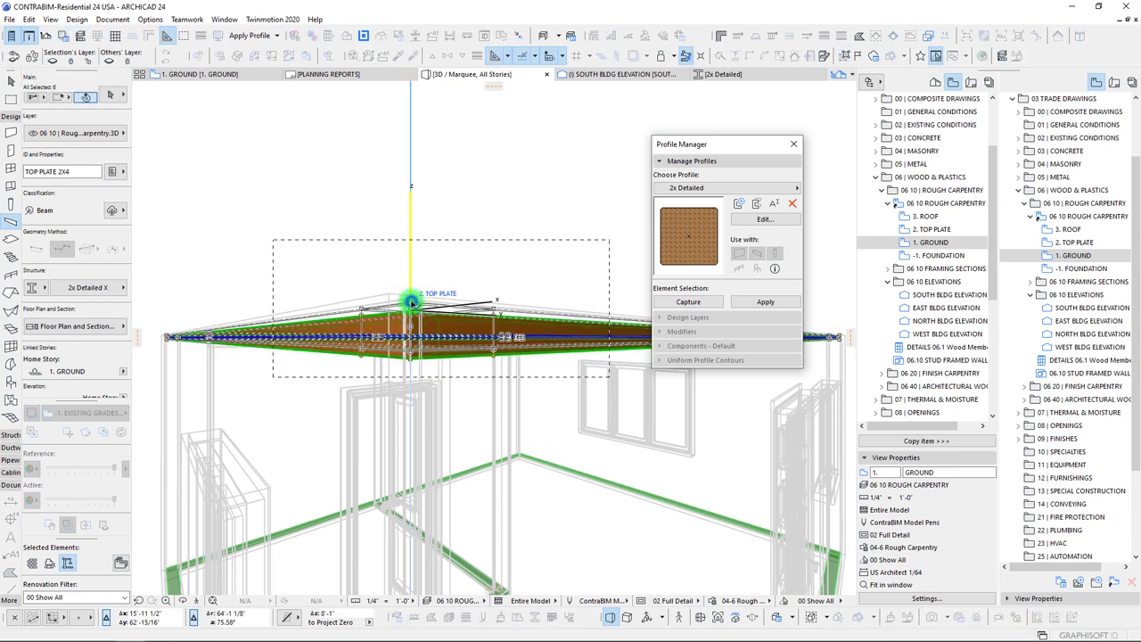
key(ctrl+d)
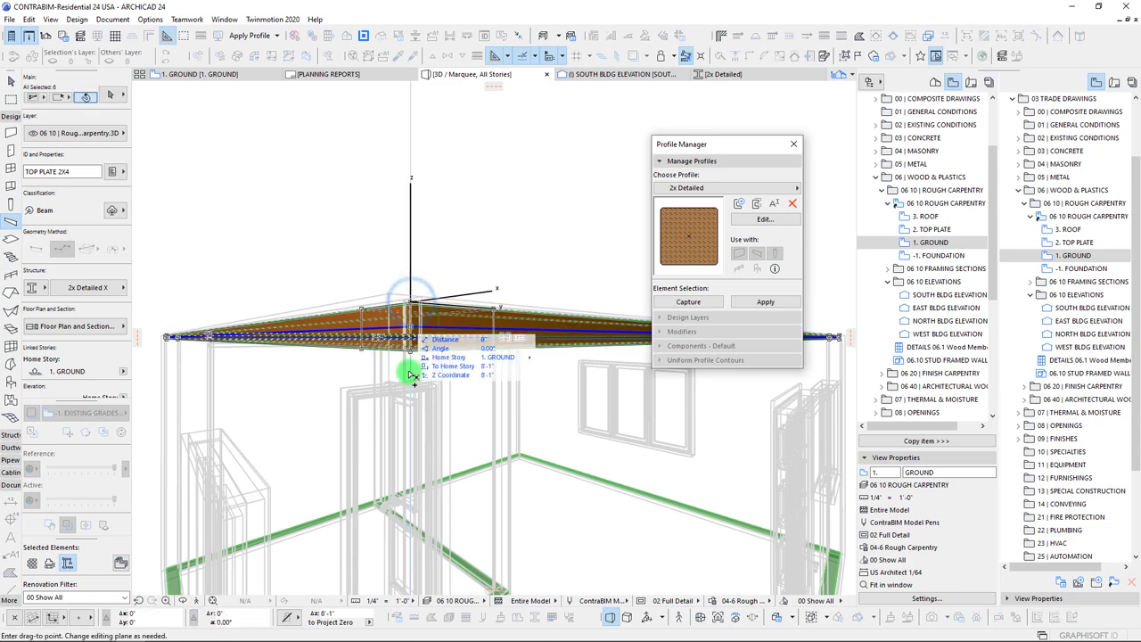
click(411, 354)
shift+middle_drag(484, 390, 481, 386)
drag(480, 386, 426, 182)
drag(457, 249, 457, 249)
scroll(459, 249, up, 2)
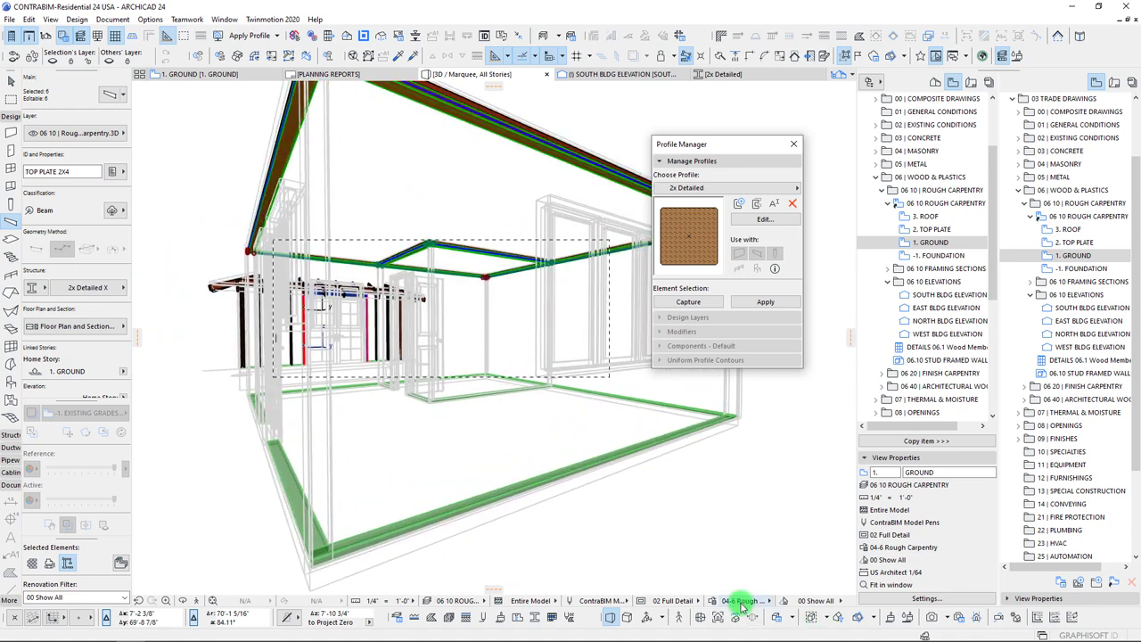
- Review the framing rules of the 04-6 Rough Carpentry graphic override combination and close it without changes
key(Escape)
click(707, 603)
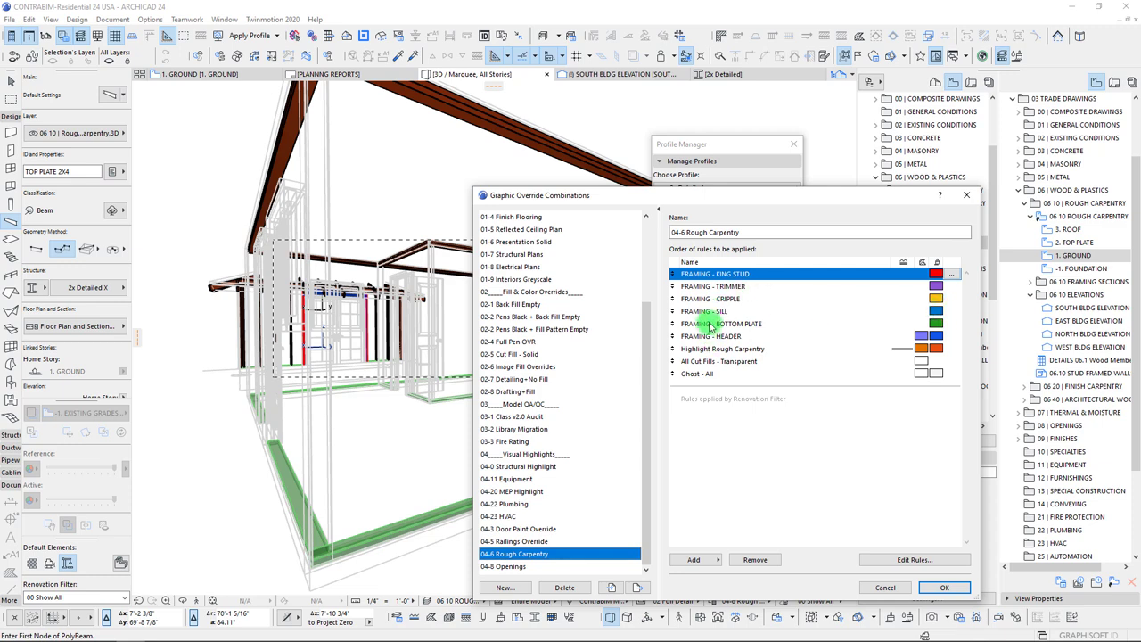
drag(718, 195, 589, 166)
click(841, 166)
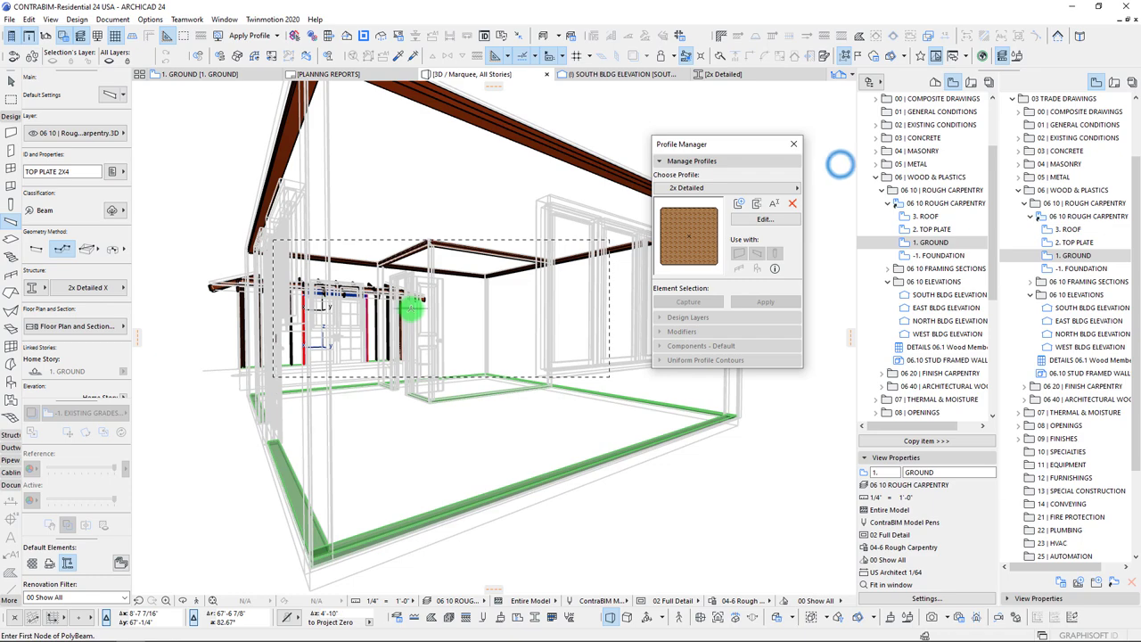
- Examine the sample building's plates in 3D and compare them with the stud, trimmer and header framing of the existing house's door wall
key(Escape)
scroll(435, 339, down, 6)
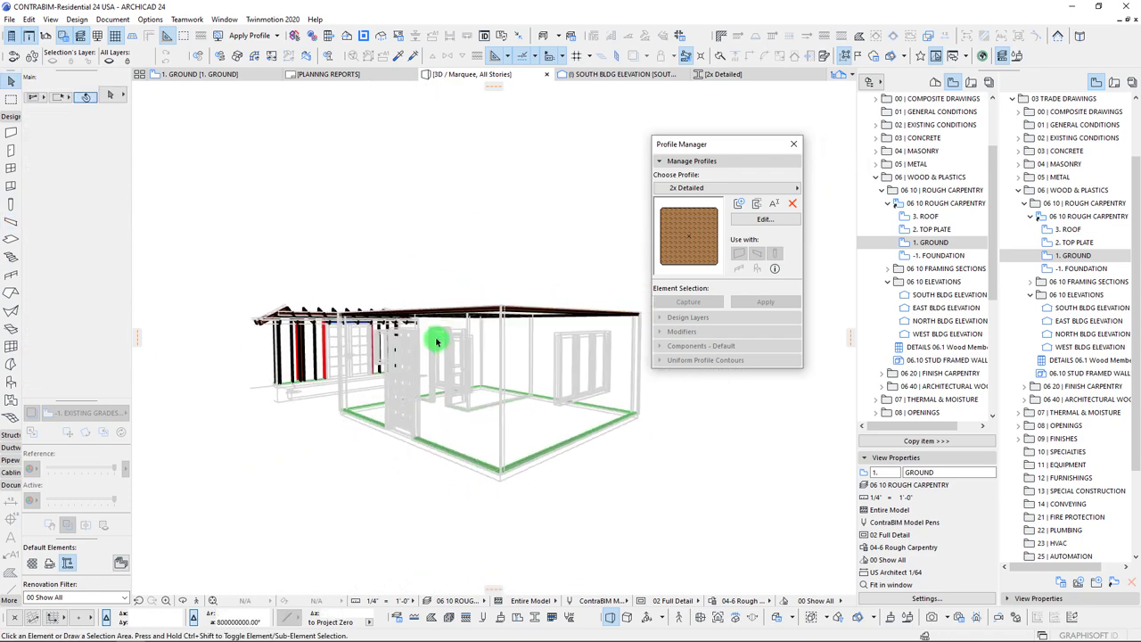
shift+middle_drag(438, 340, 515, 449)
scroll(510, 437, up, 8)
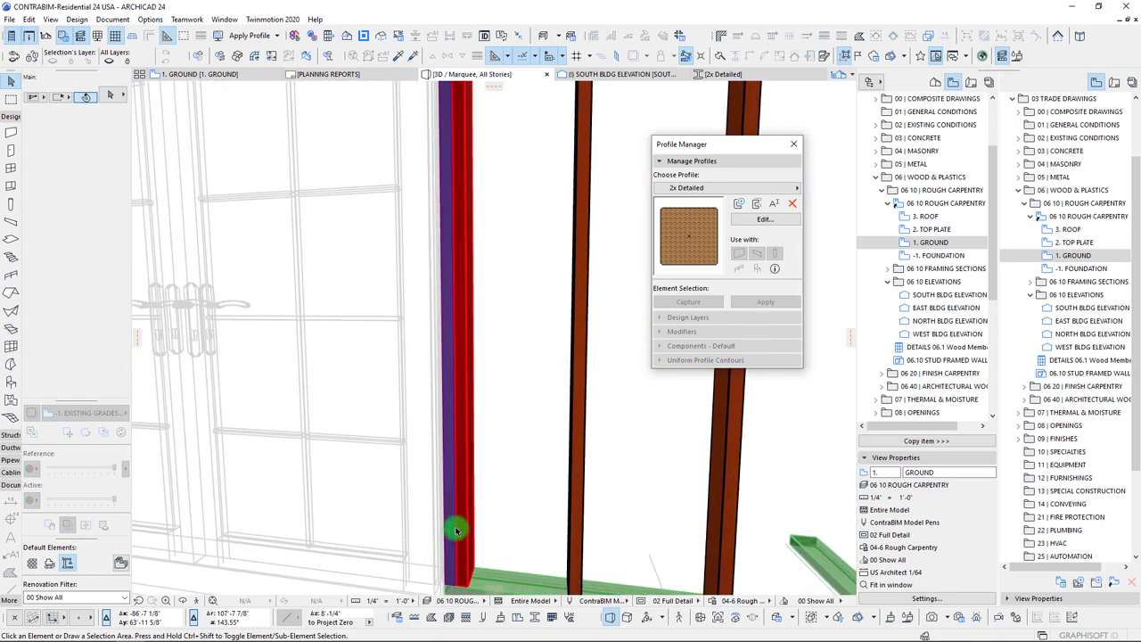
scroll(457, 534, down, 2)
scroll(457, 533, down, 4)
mouse_move(413, 295)
shift+middle_down()
mouse_move(438, 285)
mouse_move(589, 311)
mouse_move(494, 308)
mouse_move(541, 229)
mouse_move(585, 280)
mouse_move(420, 289)
shift+middle_up()
scroll(421, 312, down, 5)
scroll(419, 312, down, 8)
scroll(458, 322, up, 1)
scroll(458, 322, down, 5)
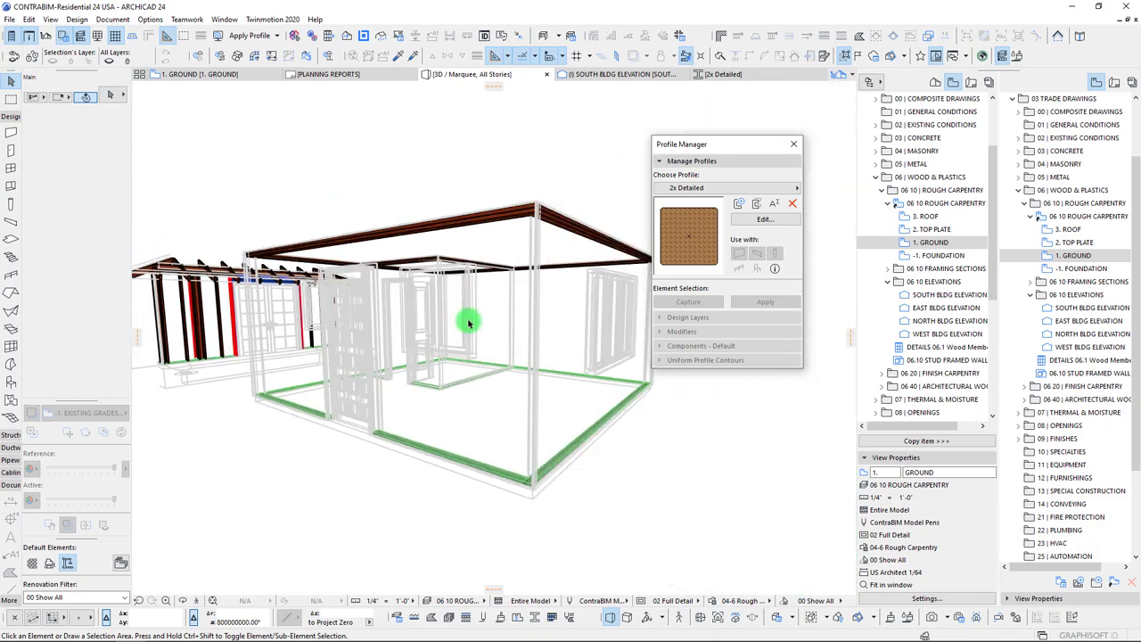
shift+middle_drag(489, 319, 318, 229)
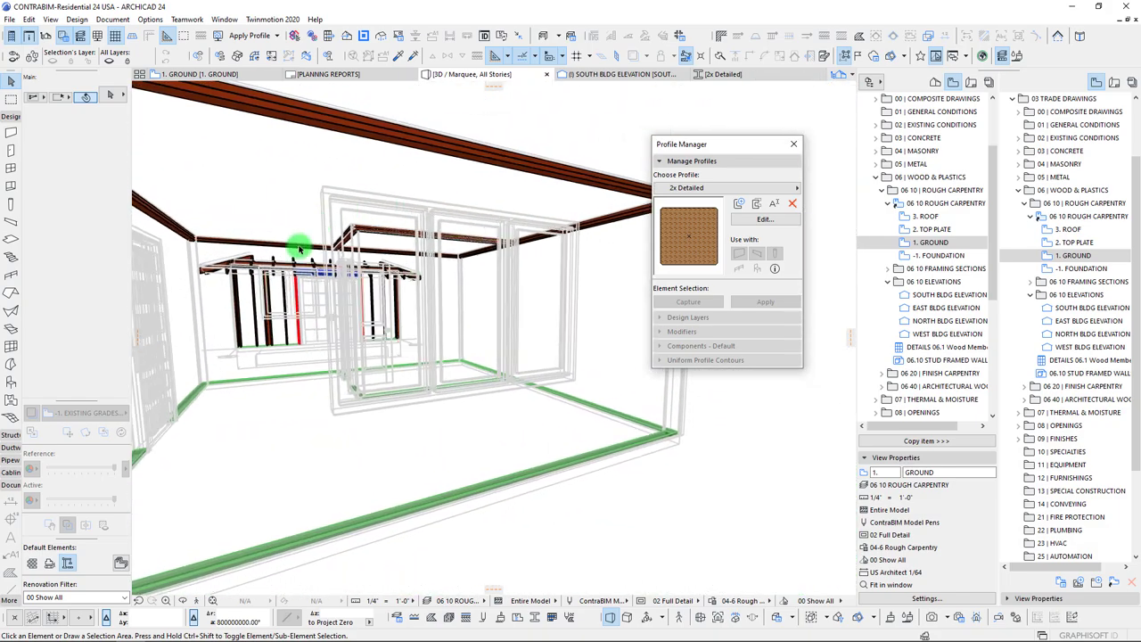
shift+middle_drag(502, 198, 600, 245)
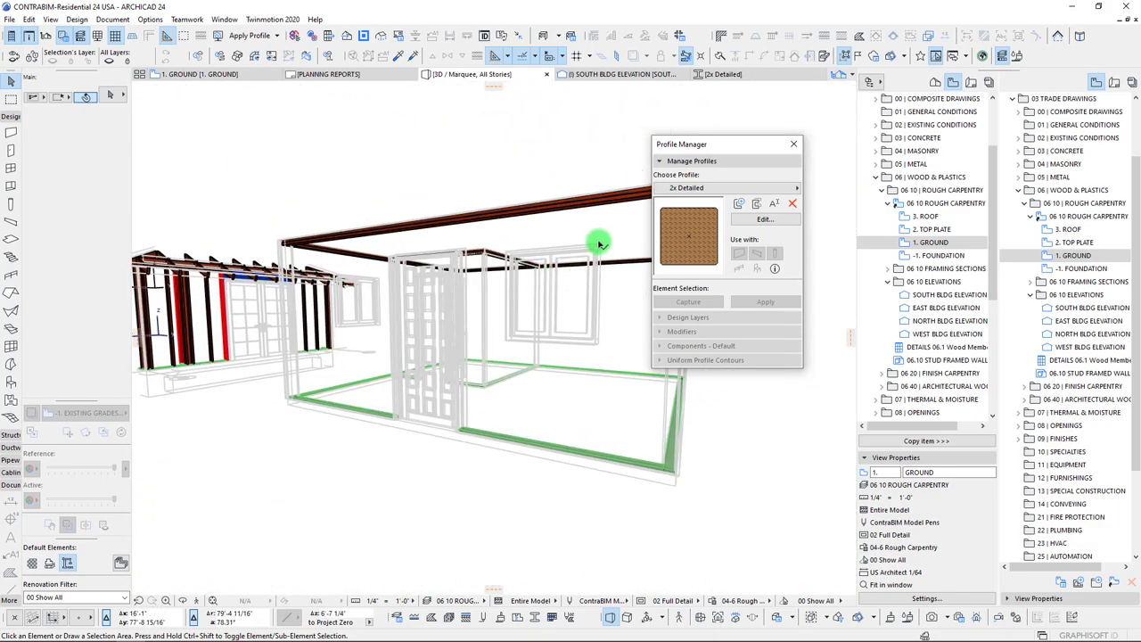
shift+middle_drag(366, 258, 248, 181)
shift+middle_drag(154, 169, 527, 382)
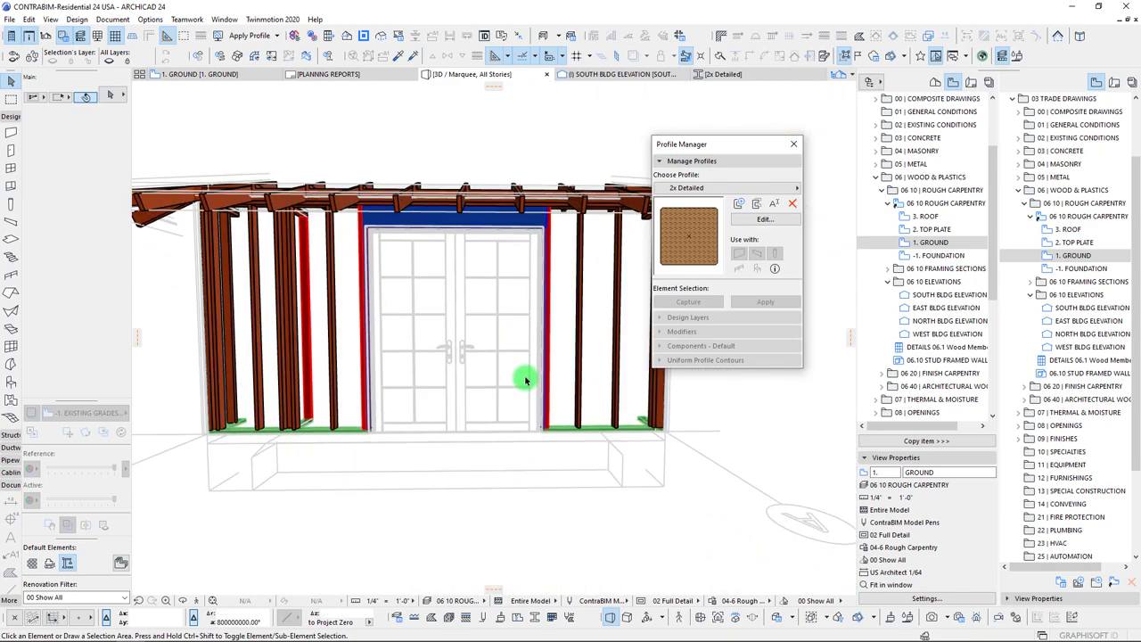
- On the ground floor plan, select the trimmer, king stud and 4X10 header at the existing house's north double door
key(F2)
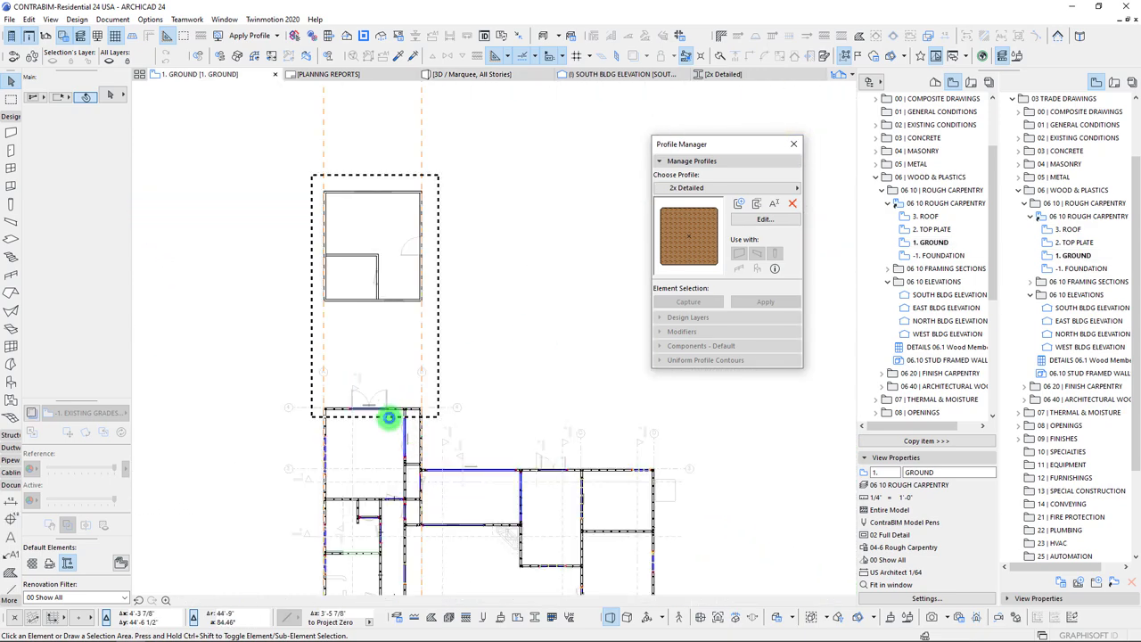
scroll(390, 415, up, 10)
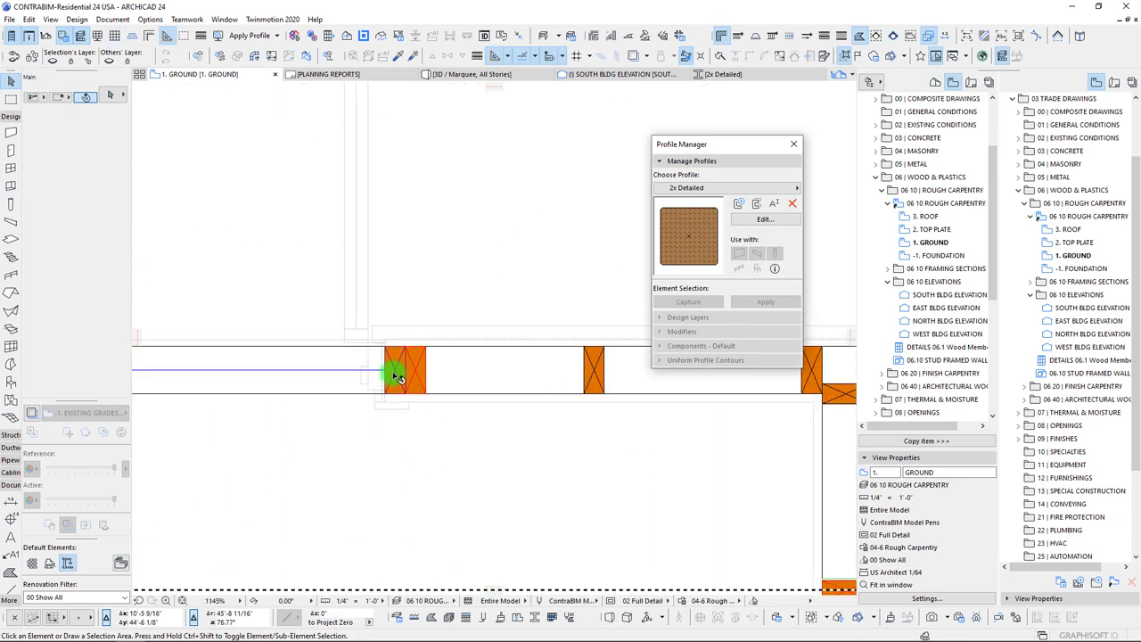
click(398, 374)
shift+click(421, 379)
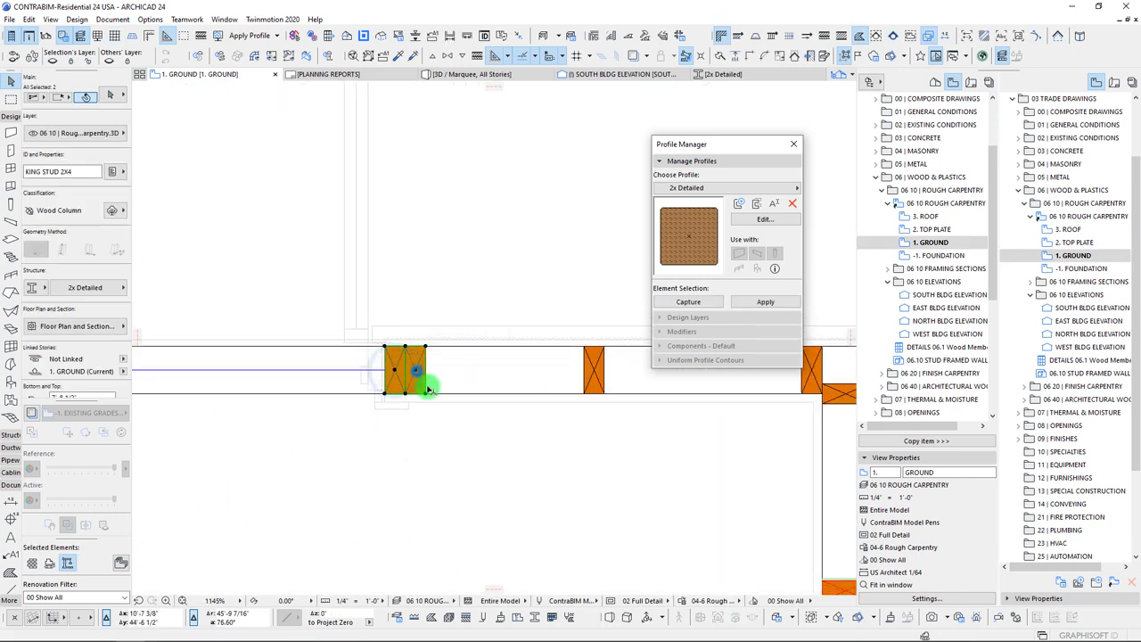
scroll(405, 368, down, 5)
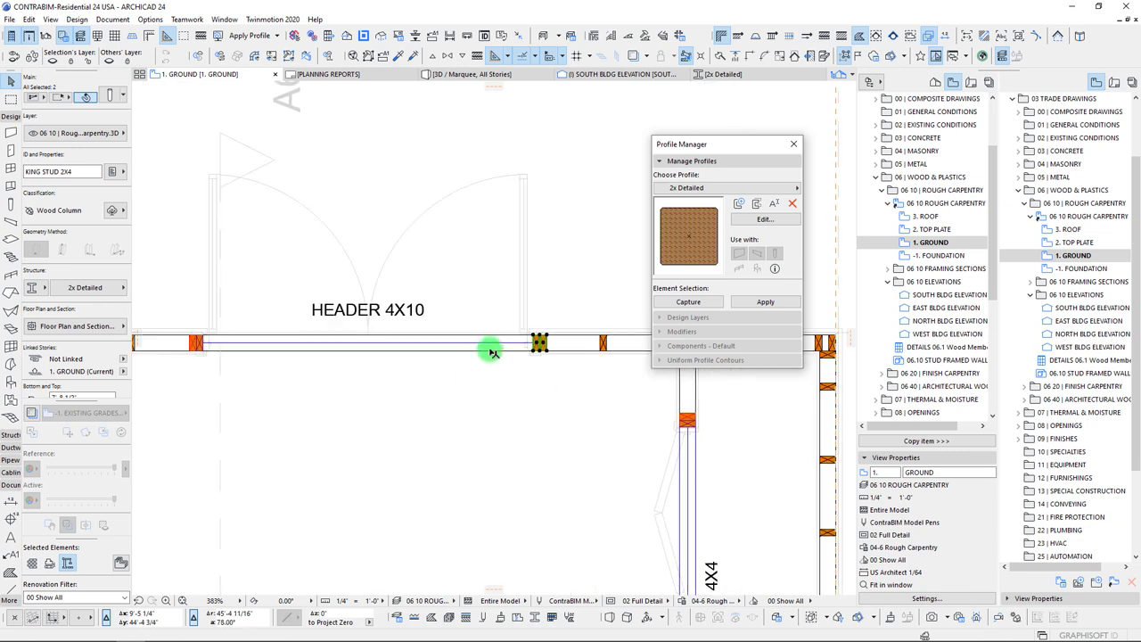
click(497, 344)
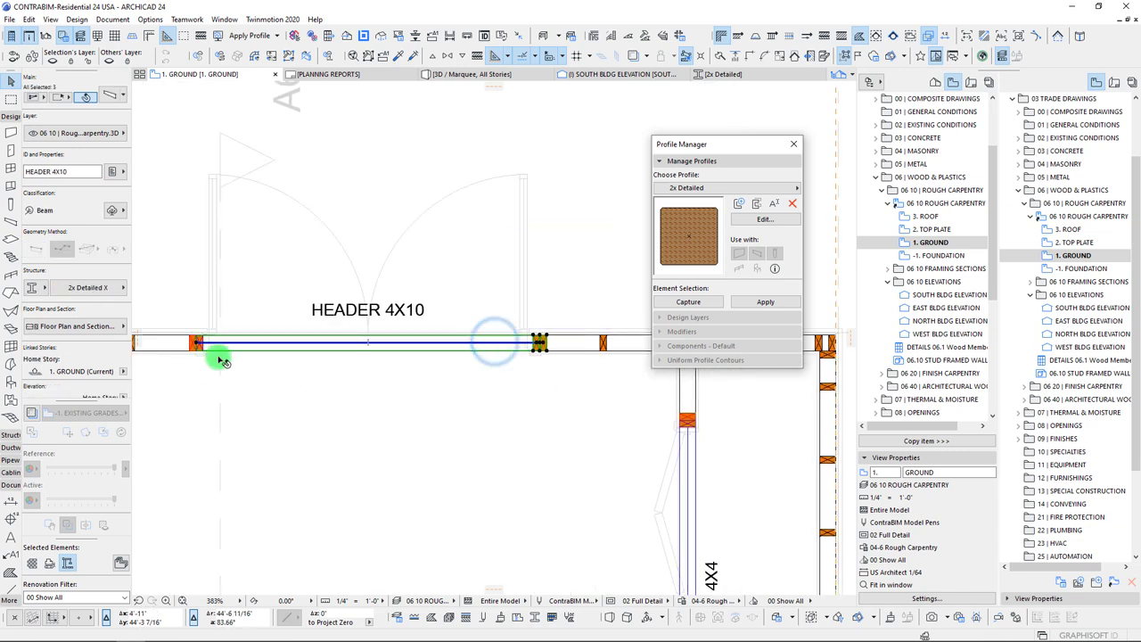
scroll(190, 345, up, 3)
scroll(190, 346, up, 3)
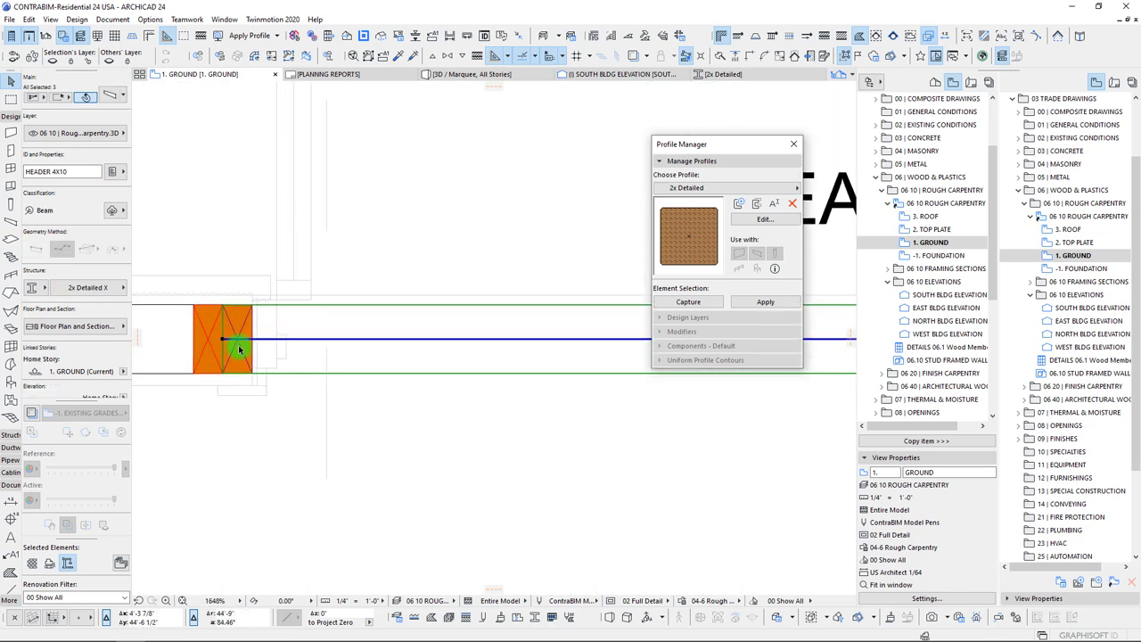
scroll(509, 387, down, 6)
scroll(392, 369, up, 5)
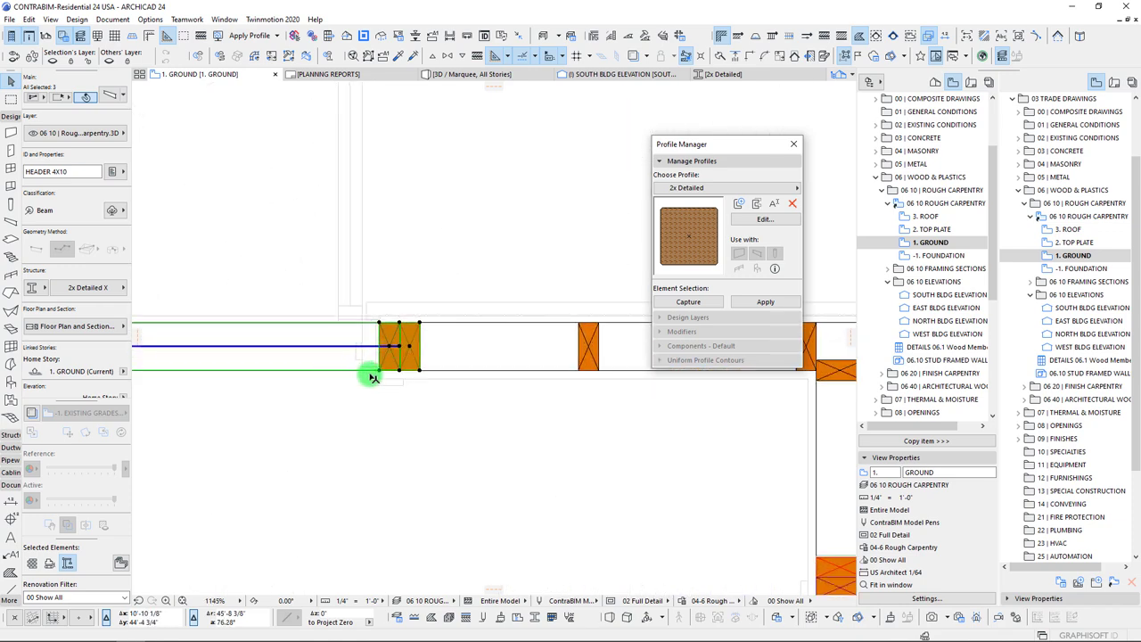
- Drag a copy of the selected header, trimmer and king stud to the lower jamb corner of the sample building's east door
key(ctrl+shift+d)
click(380, 322)
scroll(383, 392, down, 8)
middle_drag(430, 156, 427, 306)
scroll(425, 306, up, 5)
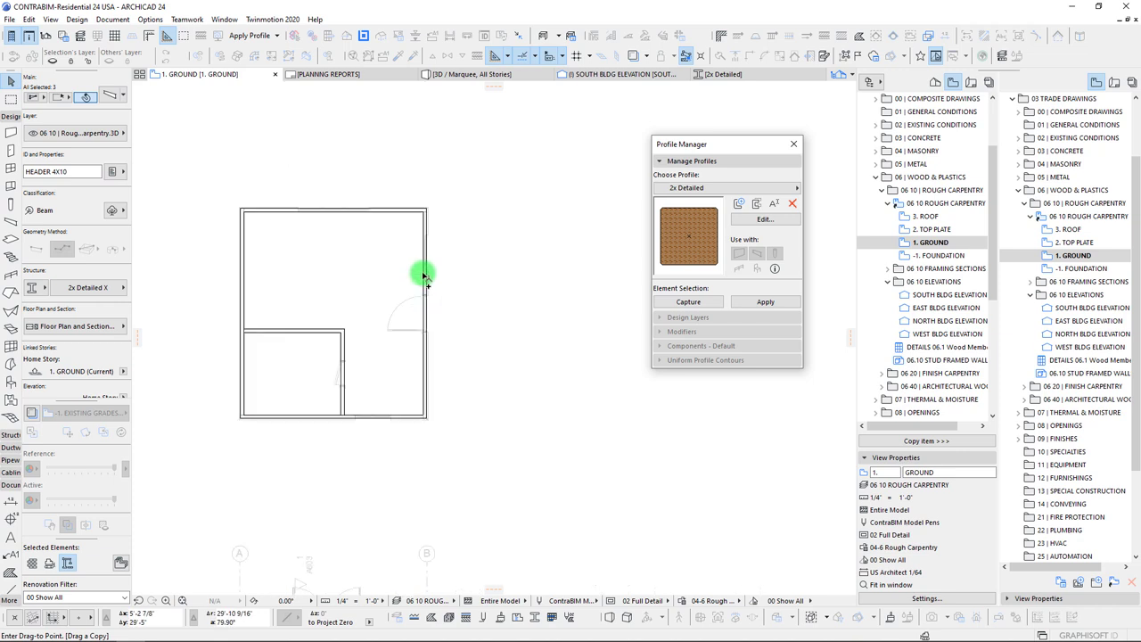
scroll(446, 441, up, 2)
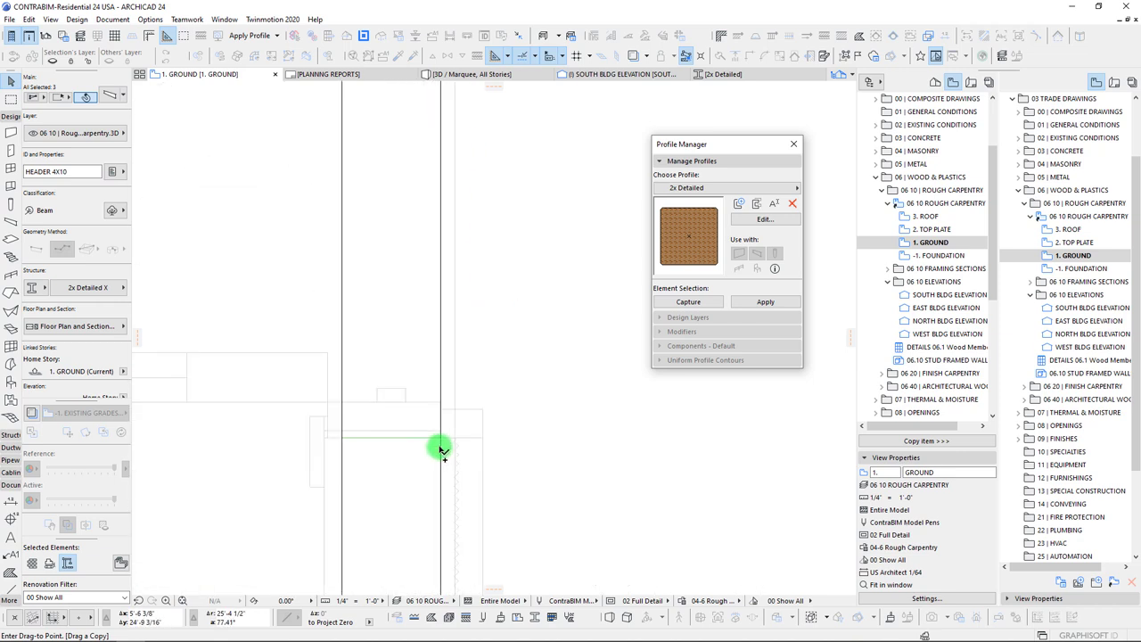
click(440, 438)
- Rotate the copied header and studs by -90° about the jamb corner so they line up with the east wall
key(ctrl+e)
click(440, 438)
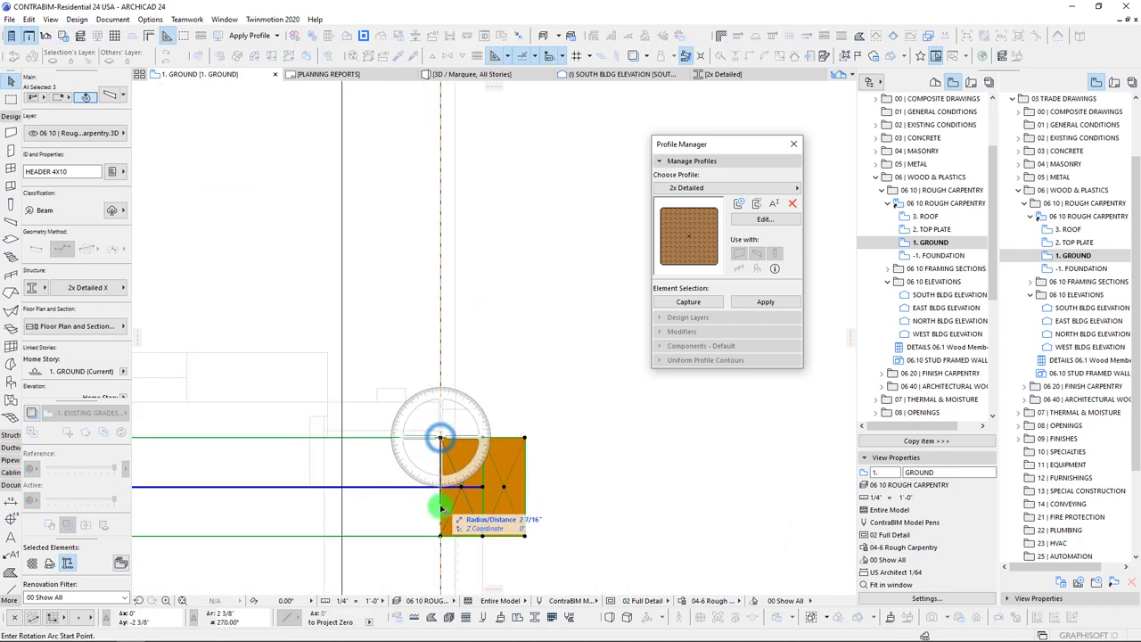
click(441, 509)
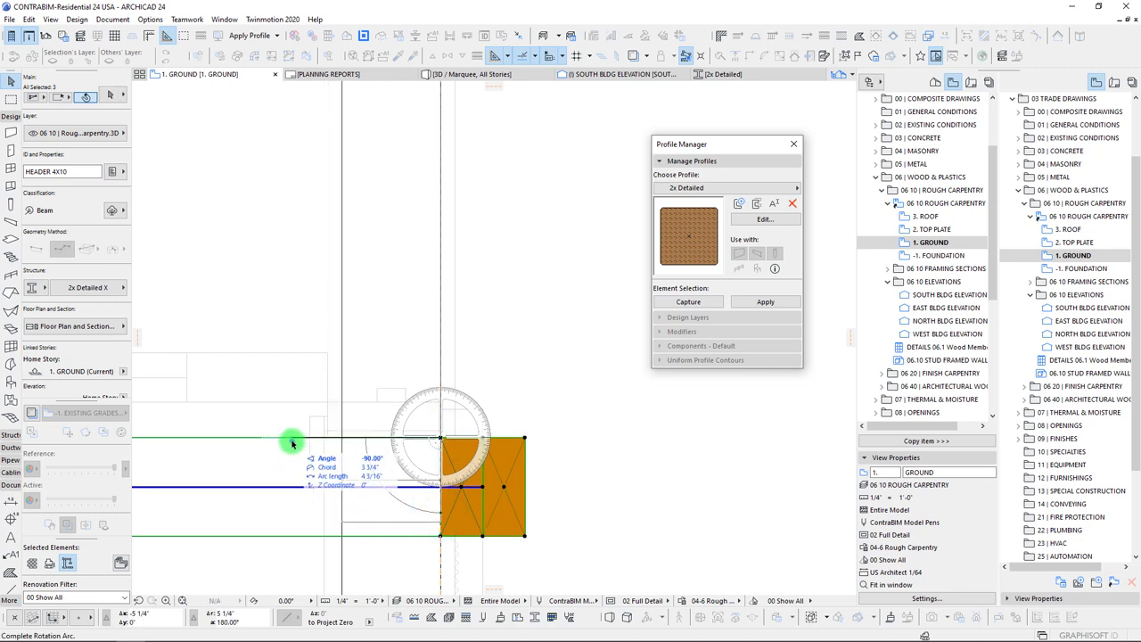
click(293, 443)
scroll(366, 394, down, 5)
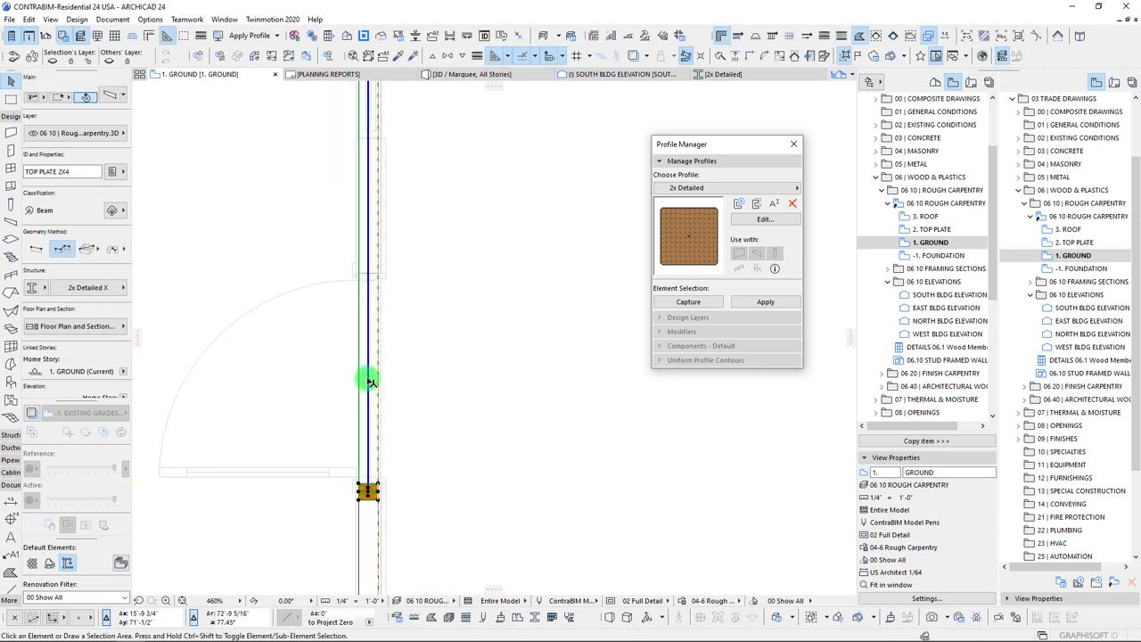
- Select the copied trimmer and king stud and mirror a copy of them across the door opening's midpoint to the opposite jamb
click(369, 385)
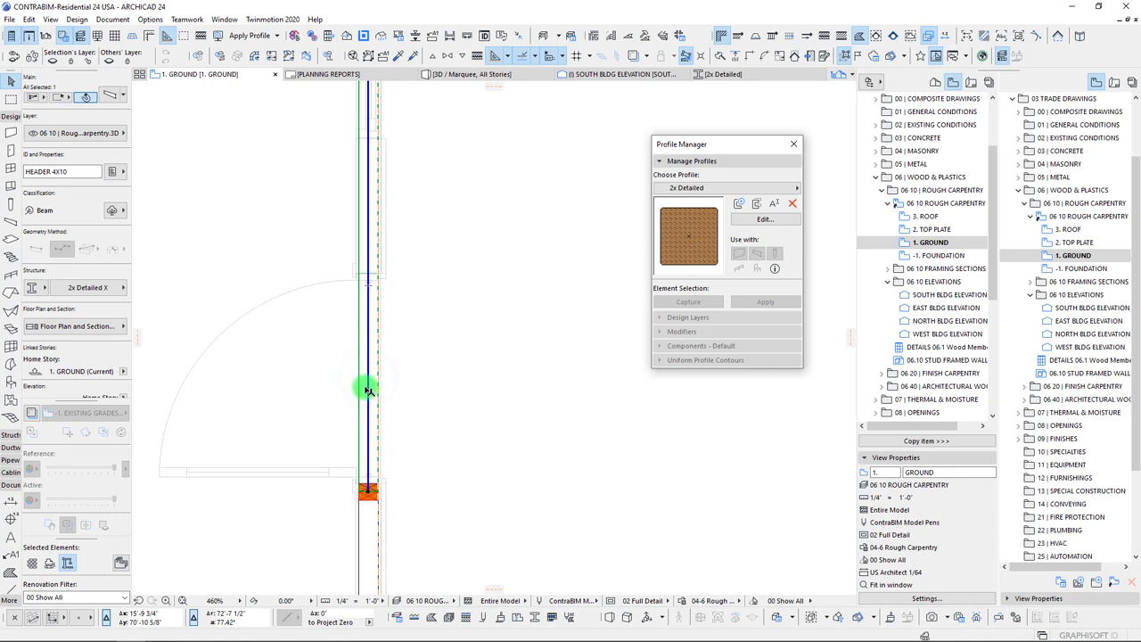
scroll(368, 392, down, 3)
scroll(371, 499, up, 6)
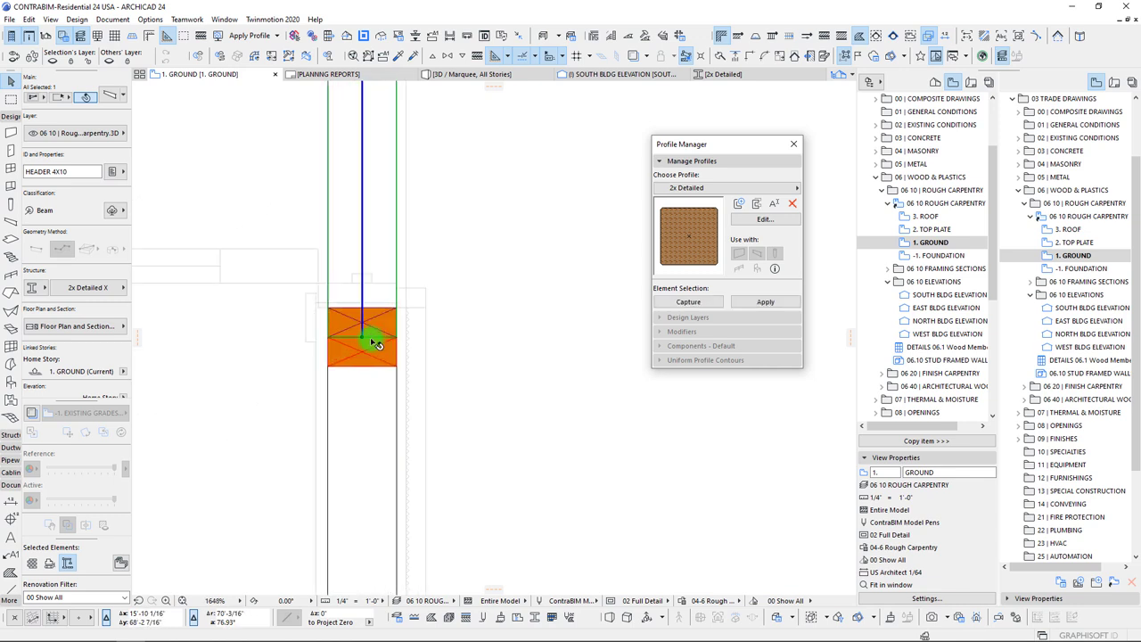
key(Escape)
click(395, 310)
scroll(401, 354, down, 3)
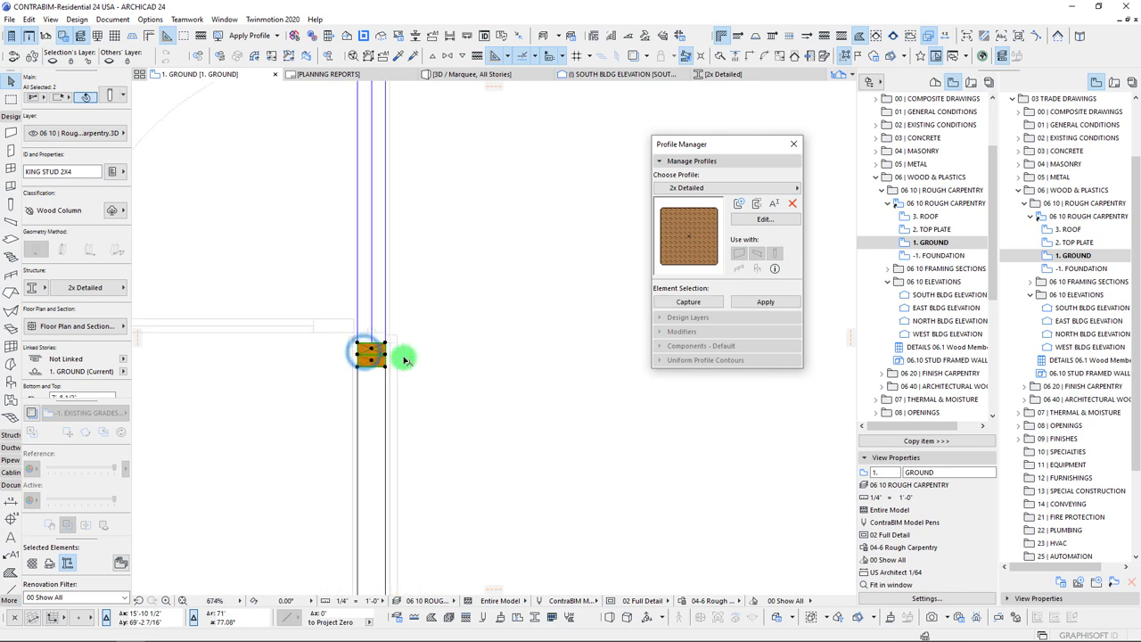
key(ctrl+alt+m)
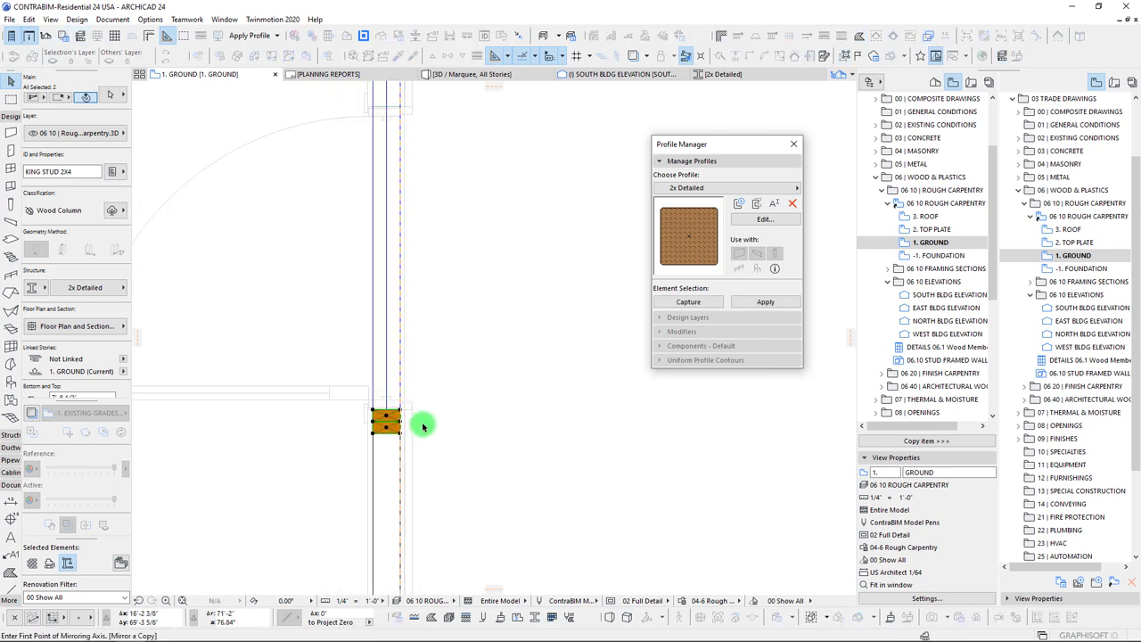
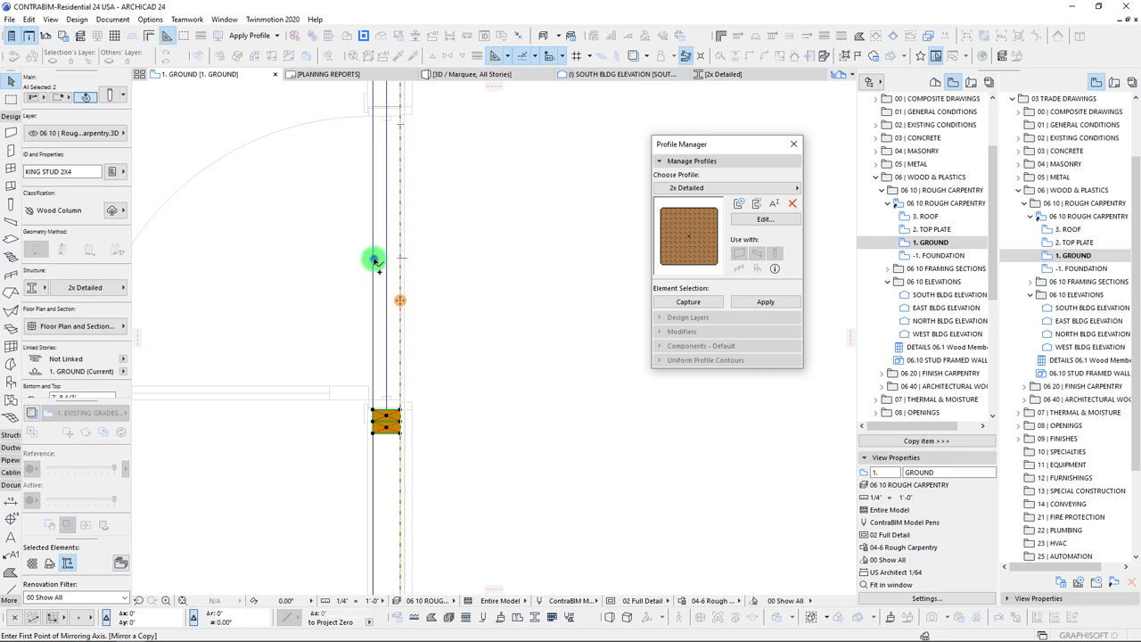
click(470, 261)
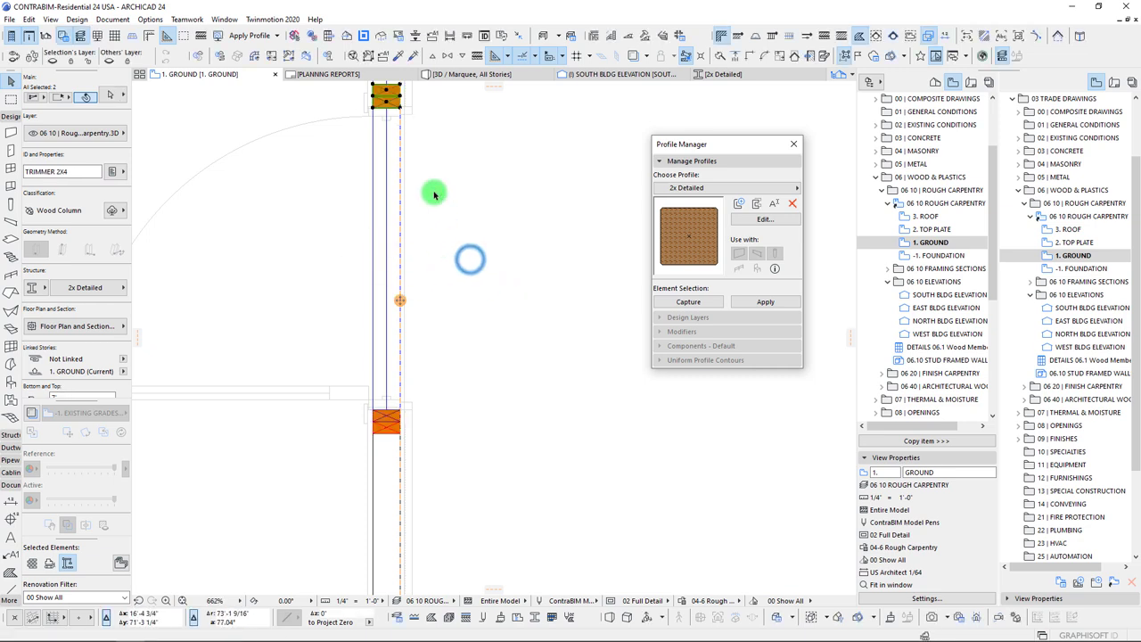
- Move the mirrored trimmer and king stud slightly so the trimmer's corner meets the edge of the door opening
scroll(379, 100, up, 6)
scroll(441, 260, up, 2)
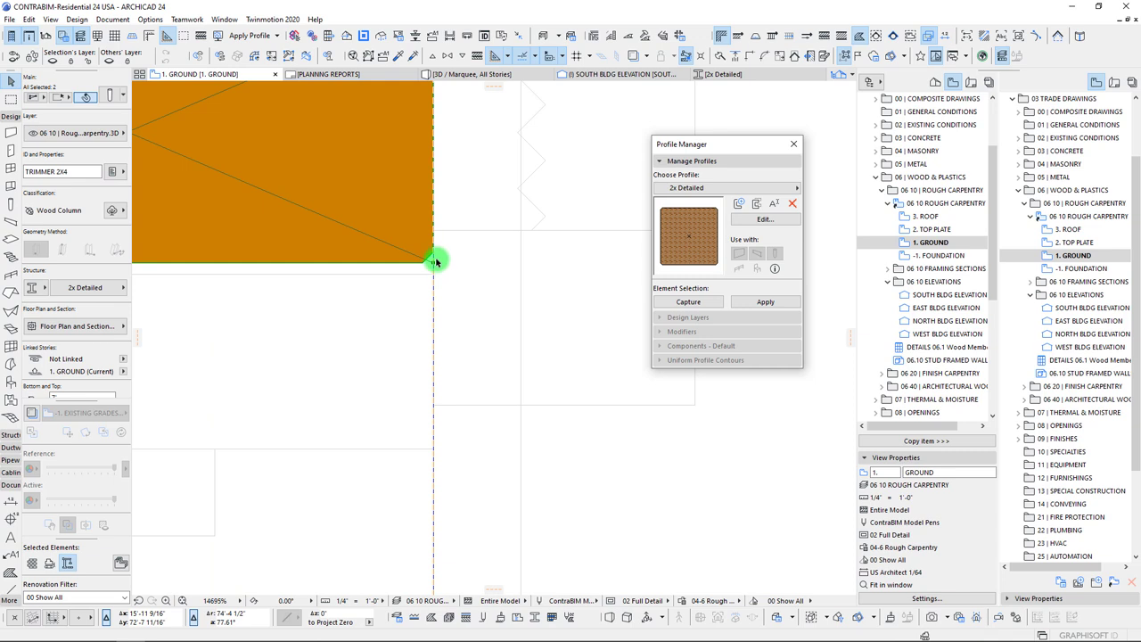
click(433, 265)
click(433, 274)
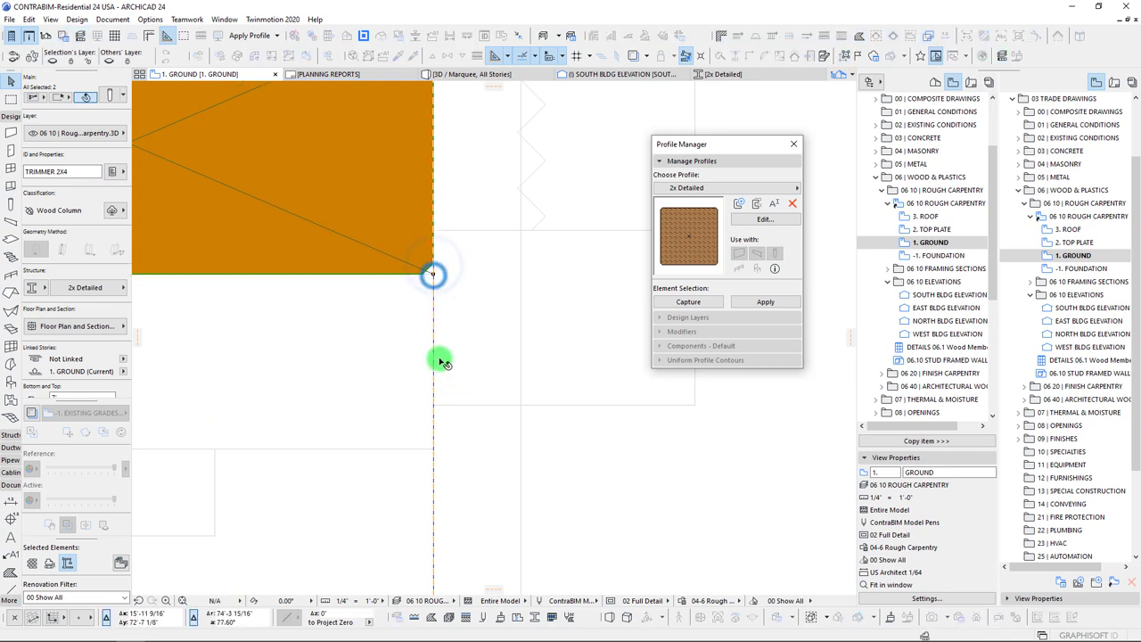
- Stretch the copied header's overlong end back to the joint between the mirrored trimmer and king stud
scroll(410, 385, down, 8)
middle_drag(408, 462, 409, 251)
click(378, 297)
scroll(385, 356, down, 8)
click(378, 248)
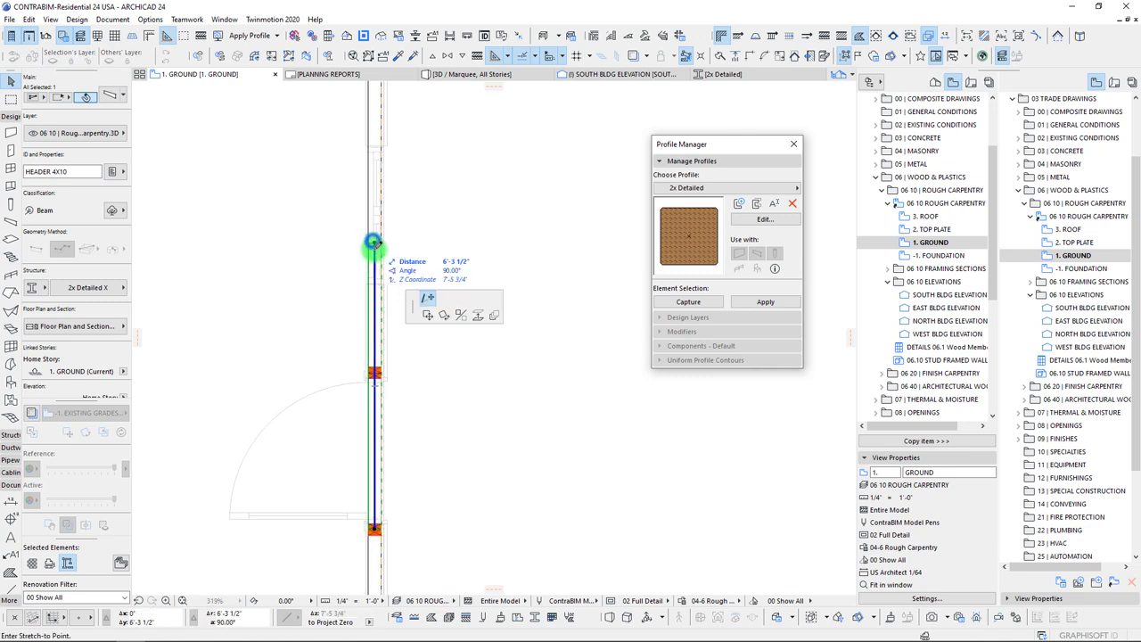
scroll(372, 384, up, 5)
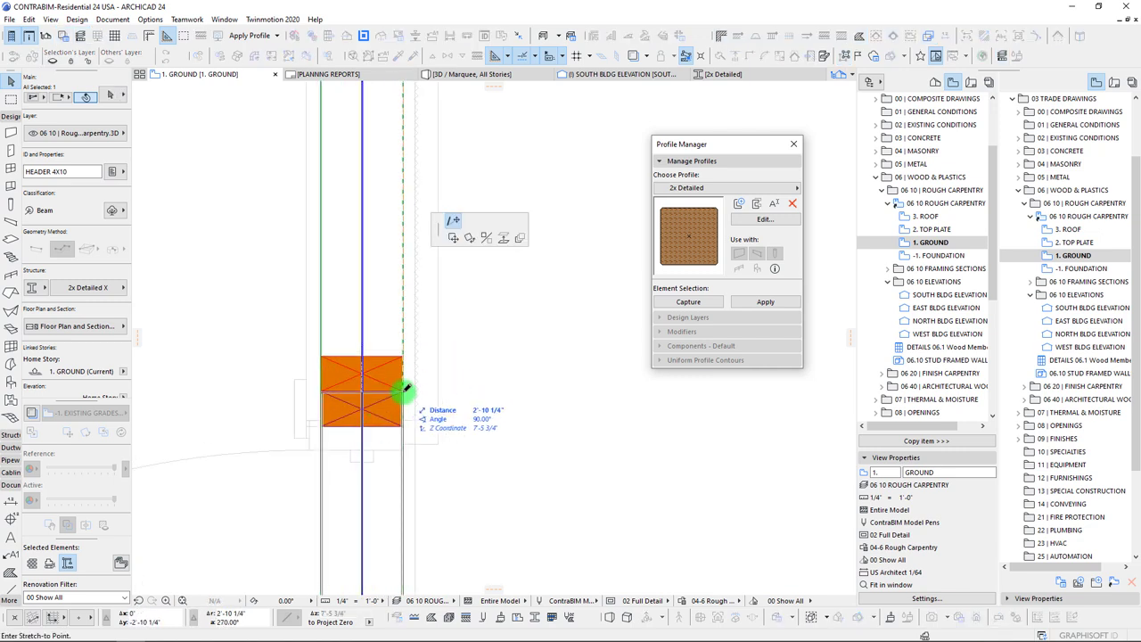
click(406, 389)
scroll(419, 428, down, 5)
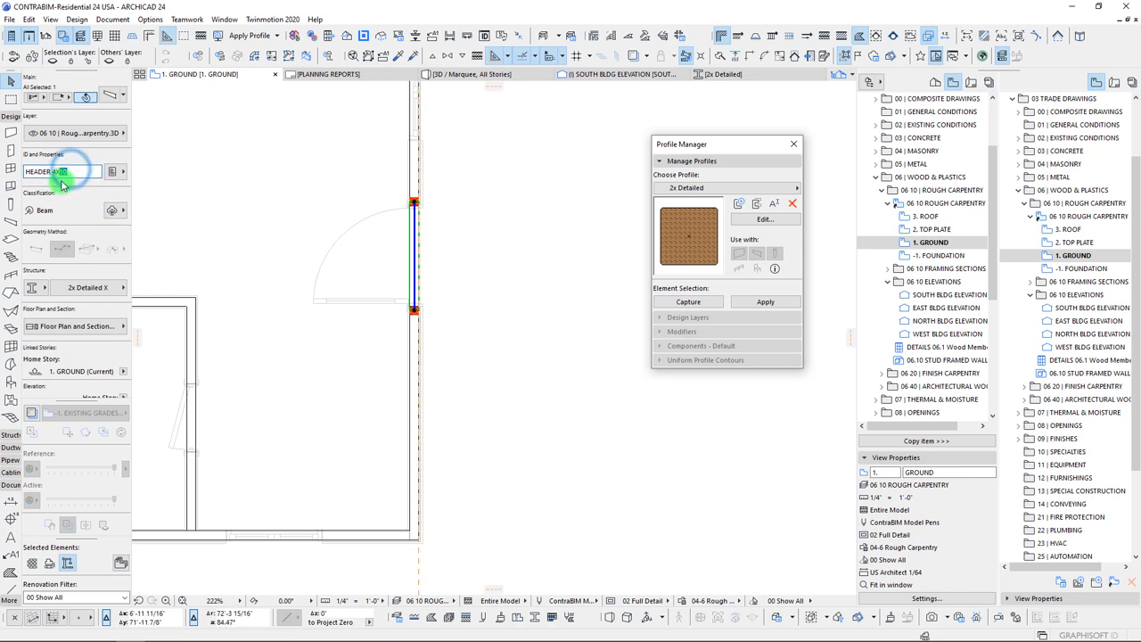
- Set the header beam's ID to HEADER-4X4 and its cross-section to 3 1/2" by 3 1/2"
scroll(79, 276, down, 3)
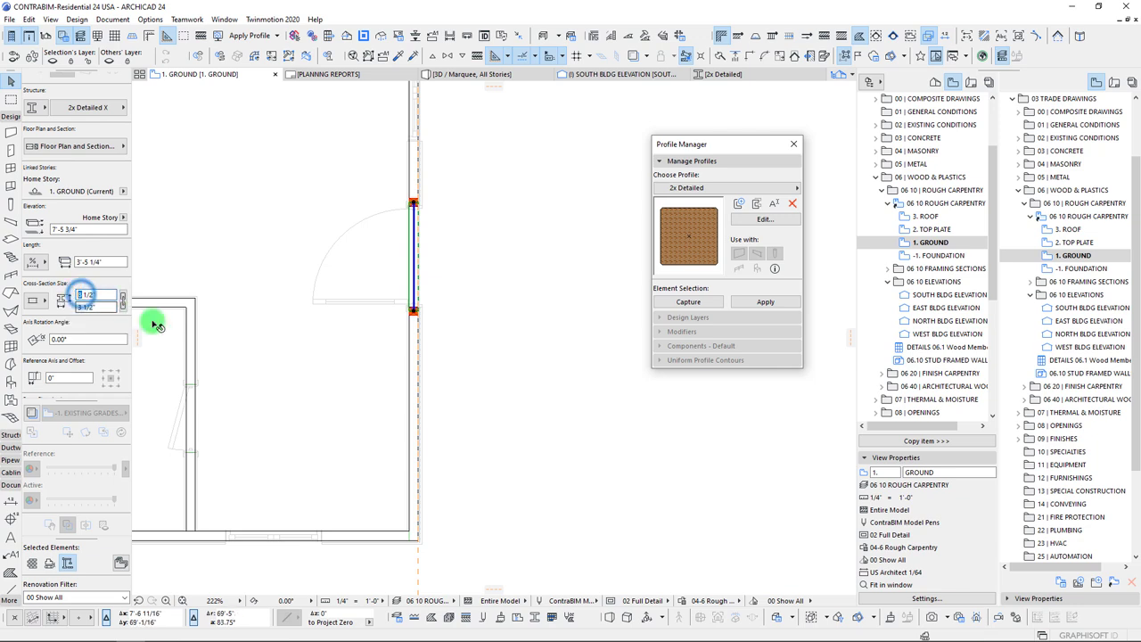
scroll(374, 374, down, 3)
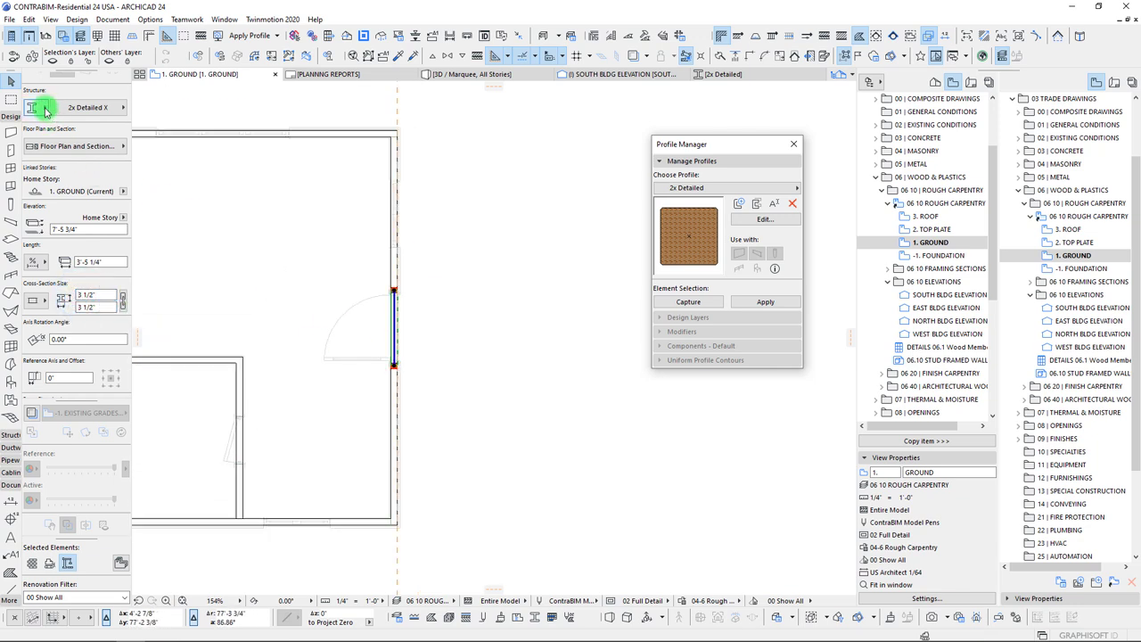
- Enclose the exterior wall with the entrance door in a marquee and show that area in 3D around the door framing
click(10, 99)
click(347, 109)
click(434, 548)
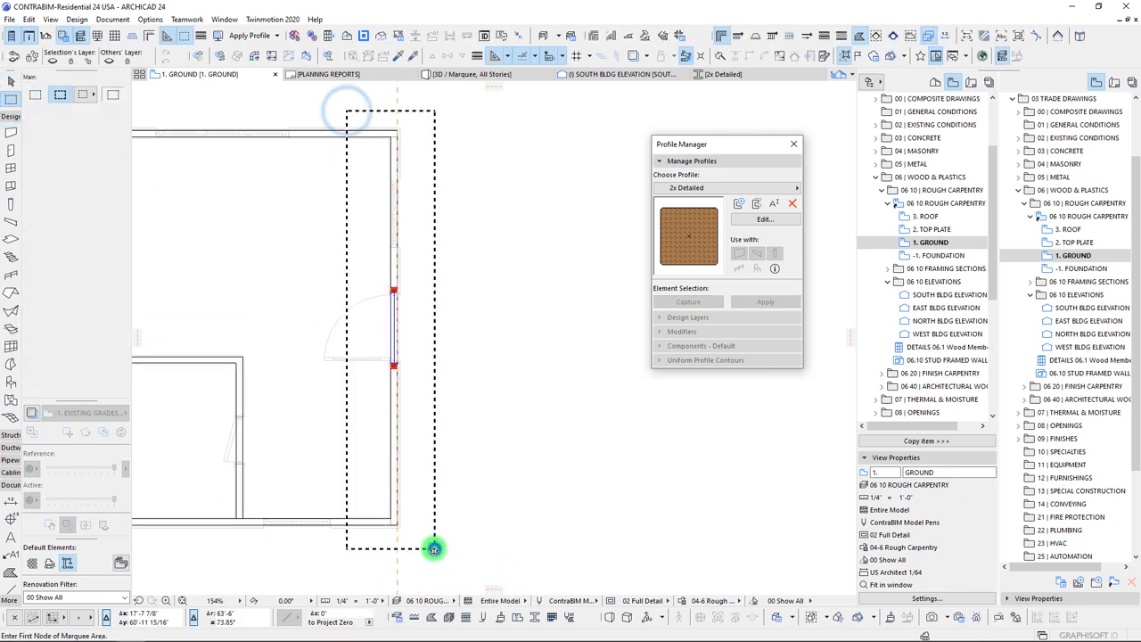
key(F5)
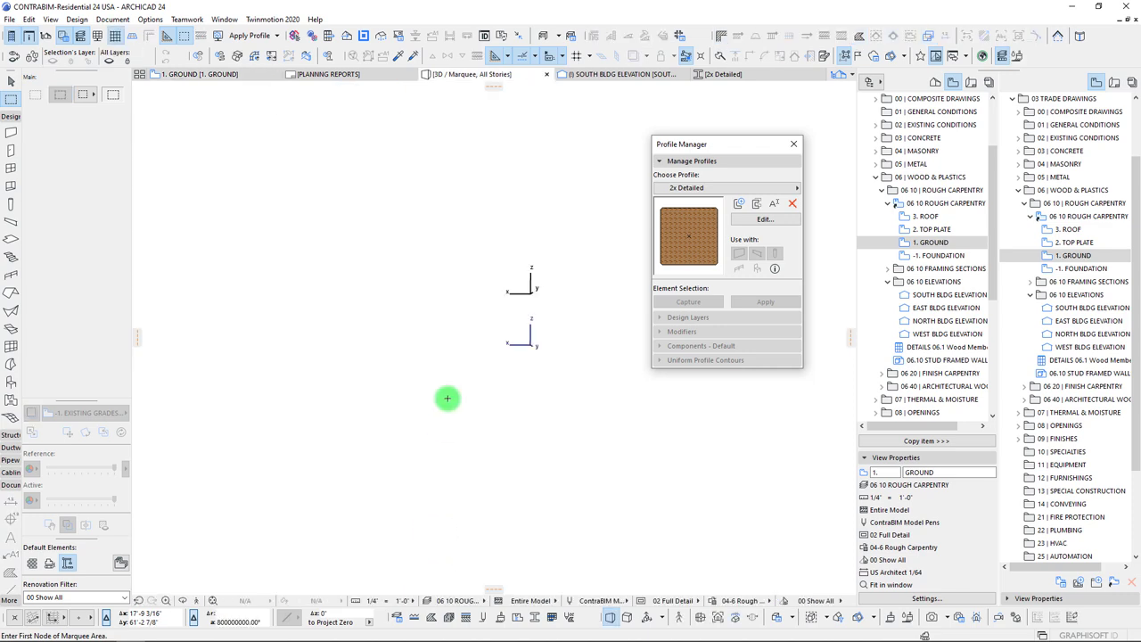
scroll(464, 341, up, 5)
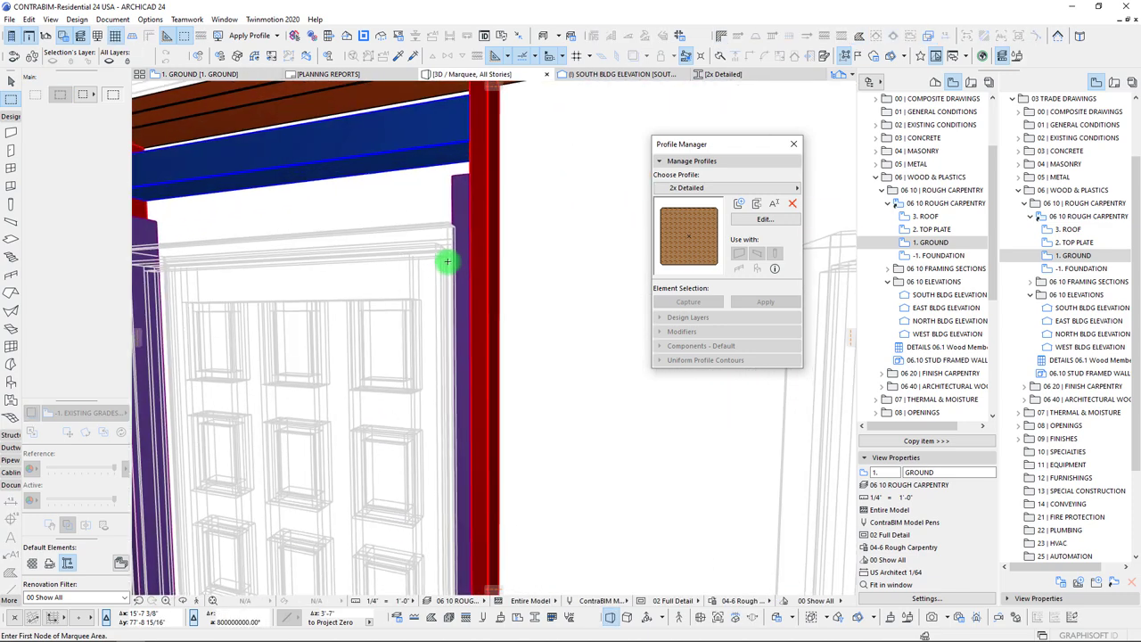
scroll(445, 260, down, 1)
scroll(464, 294, up, 2)
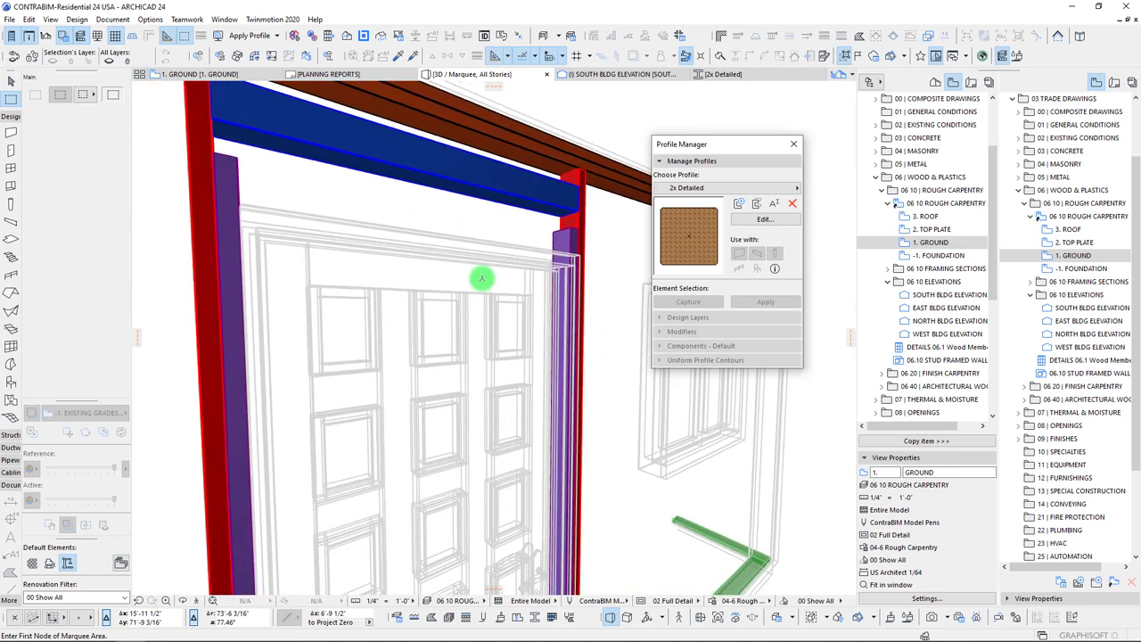
shift+middle_drag(476, 288, 516, 314)
click(514, 301)
key(Escape)
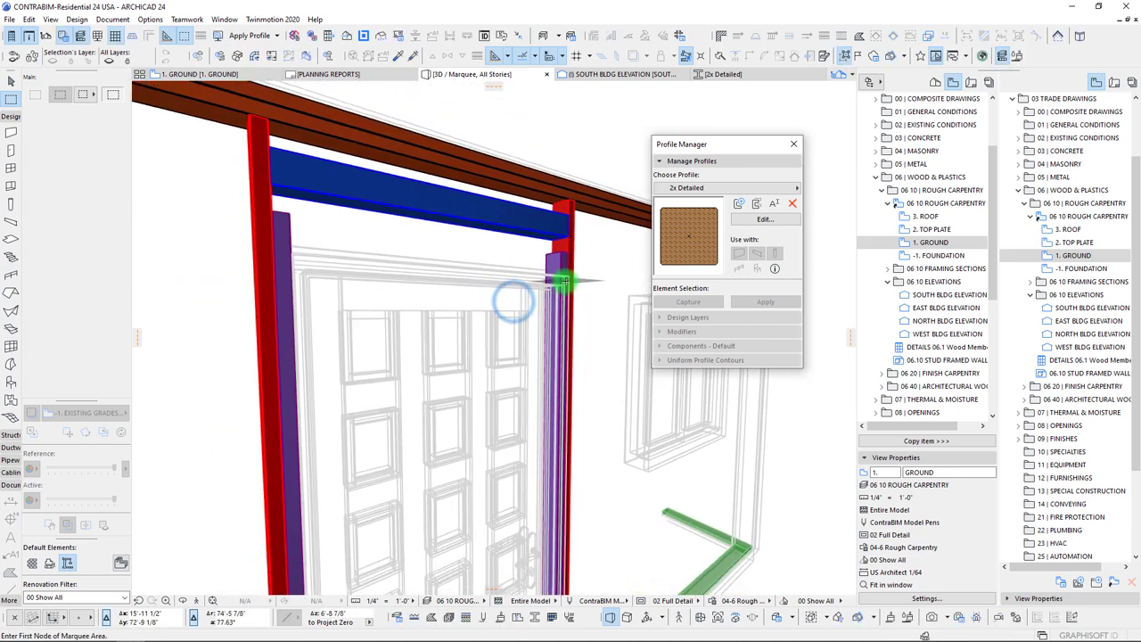
key(Escape)
- Select both 2x4 trimmers beside the entrance door and lower their tops to the top of the door frame
click(562, 280)
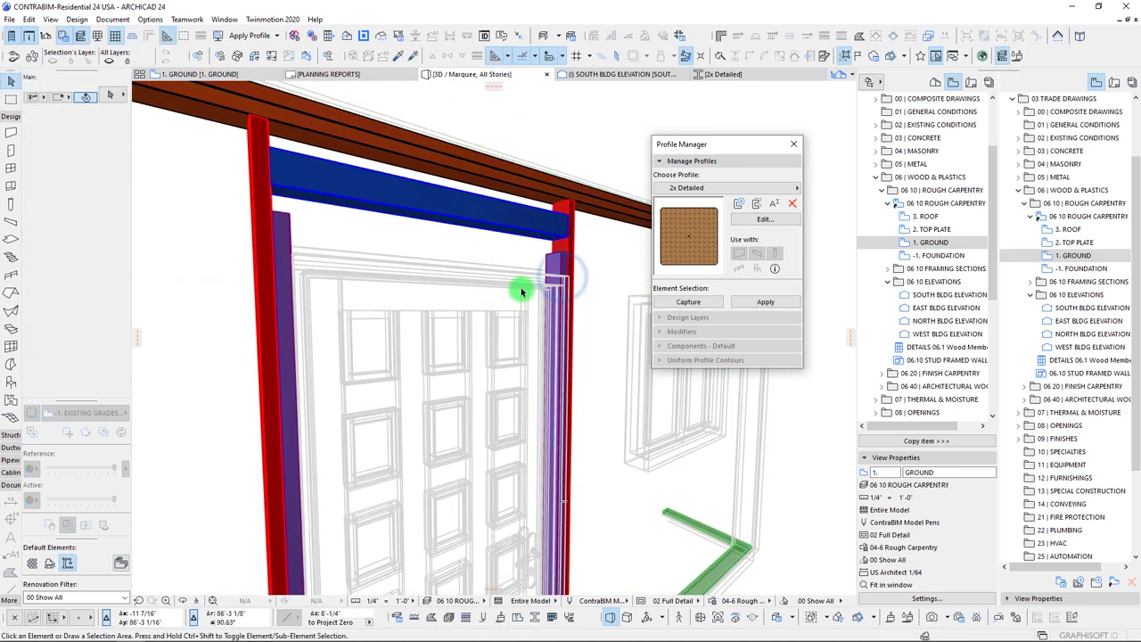
click(567, 276)
shift+middle_drag(581, 322, 290, 219)
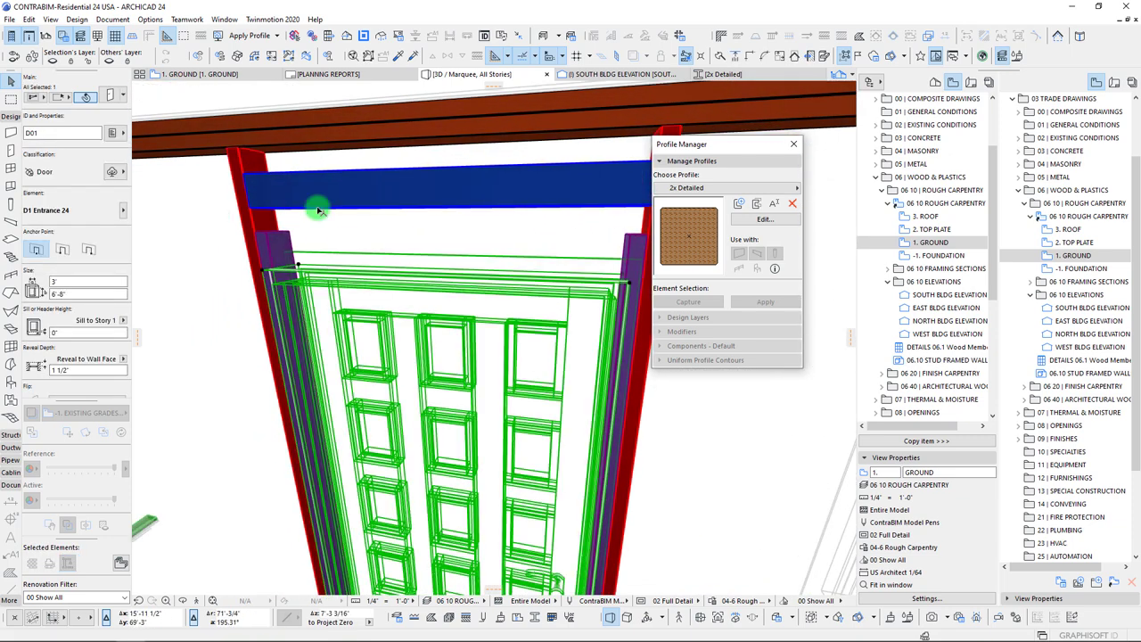
click(267, 237)
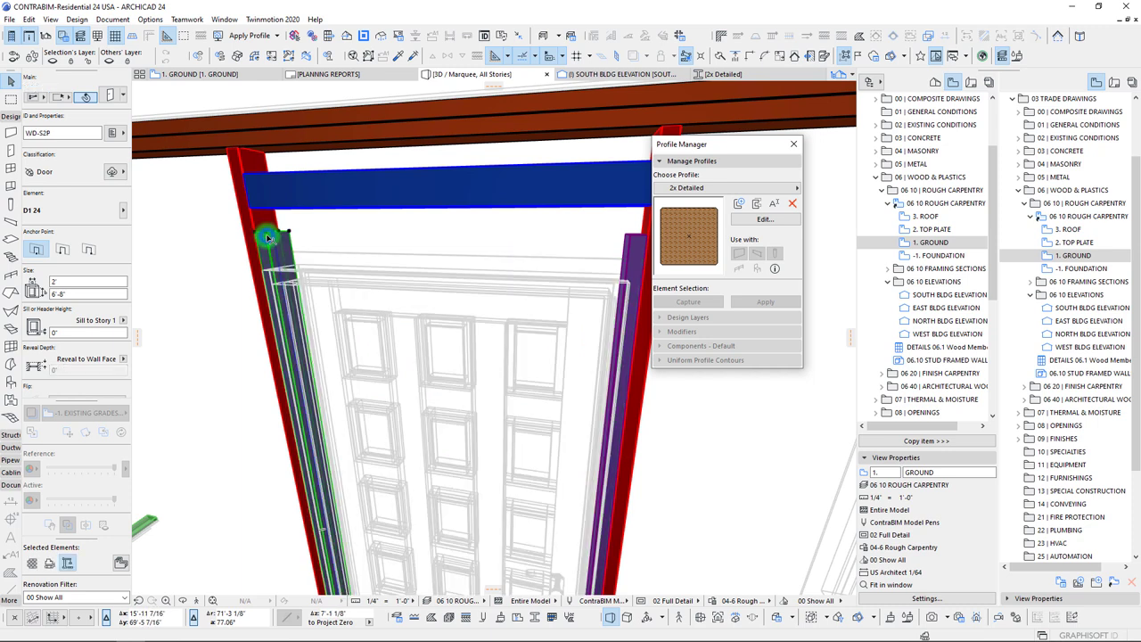
shift+click(638, 250)
click(634, 236)
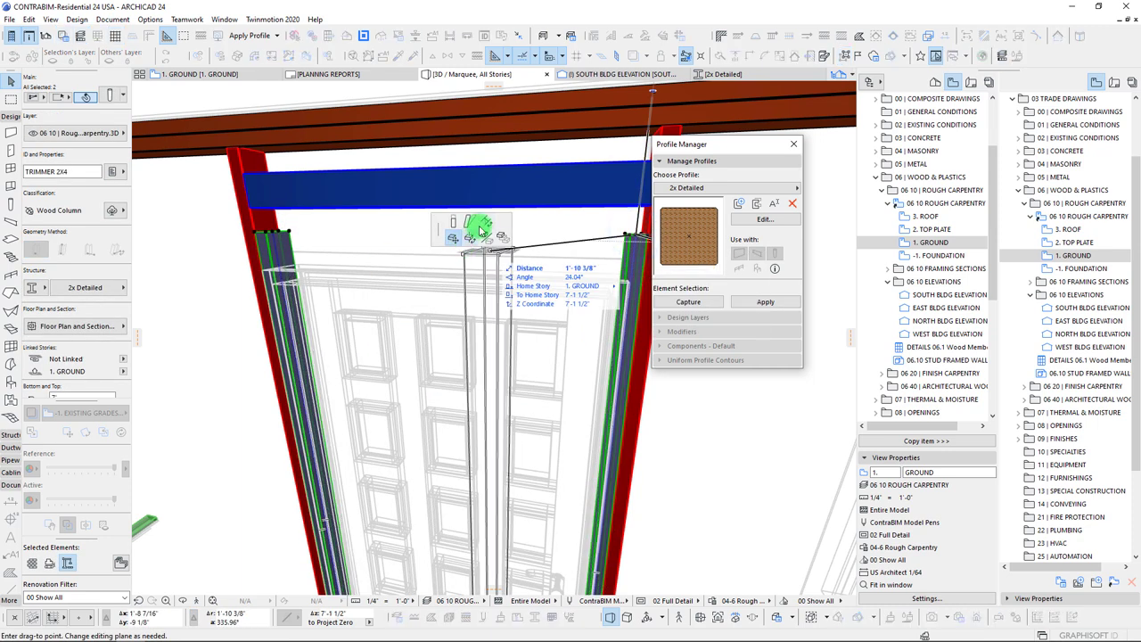
click(453, 225)
click(628, 283)
- Move the 4x4 header beam down so it rests on top of the two door trimmers
shift+middle_drag(473, 366, 413, 284)
key(Escape)
click(406, 280)
key(Escape)
shift+click(349, 278)
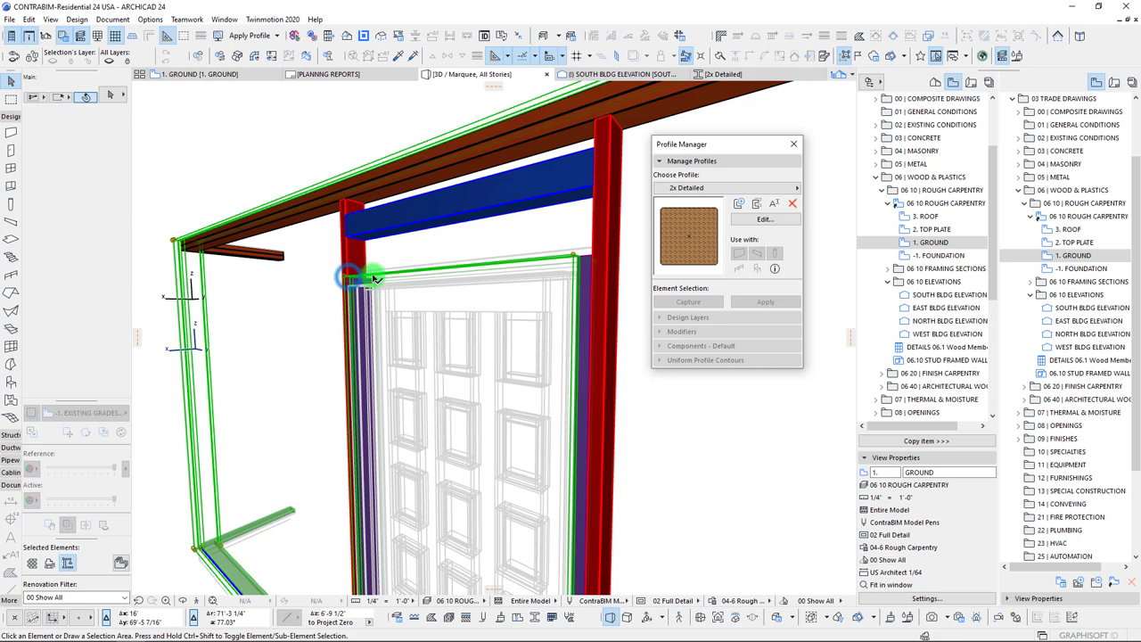
key(Escape)
shift+click(371, 283)
shift+middle_drag(318, 361, 453, 242)
click(453, 243)
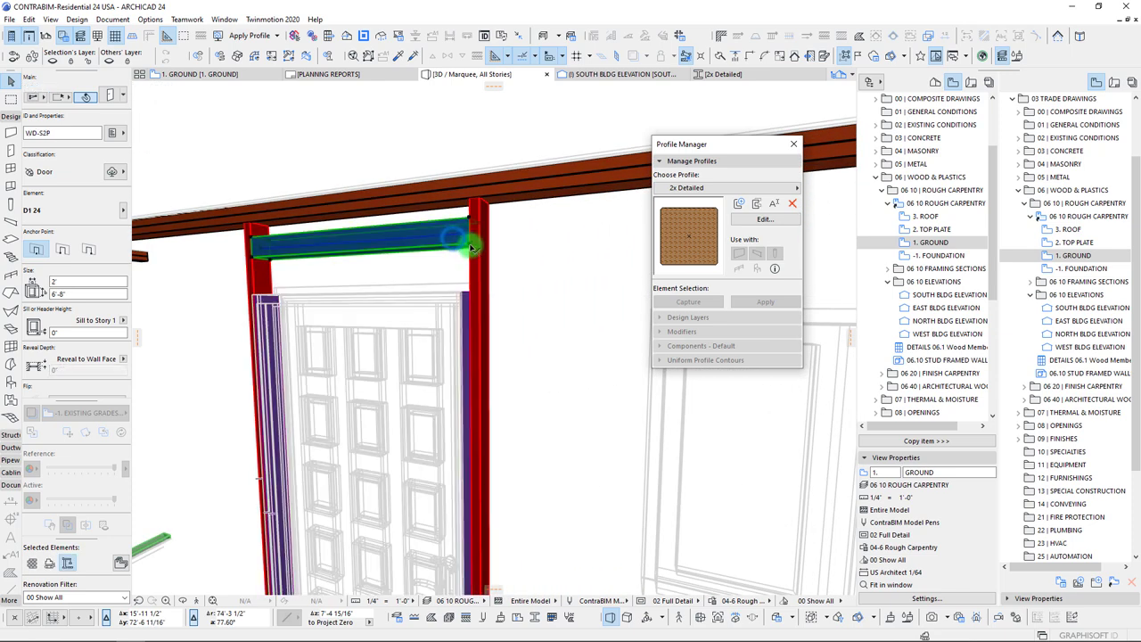
click(468, 241)
click(471, 295)
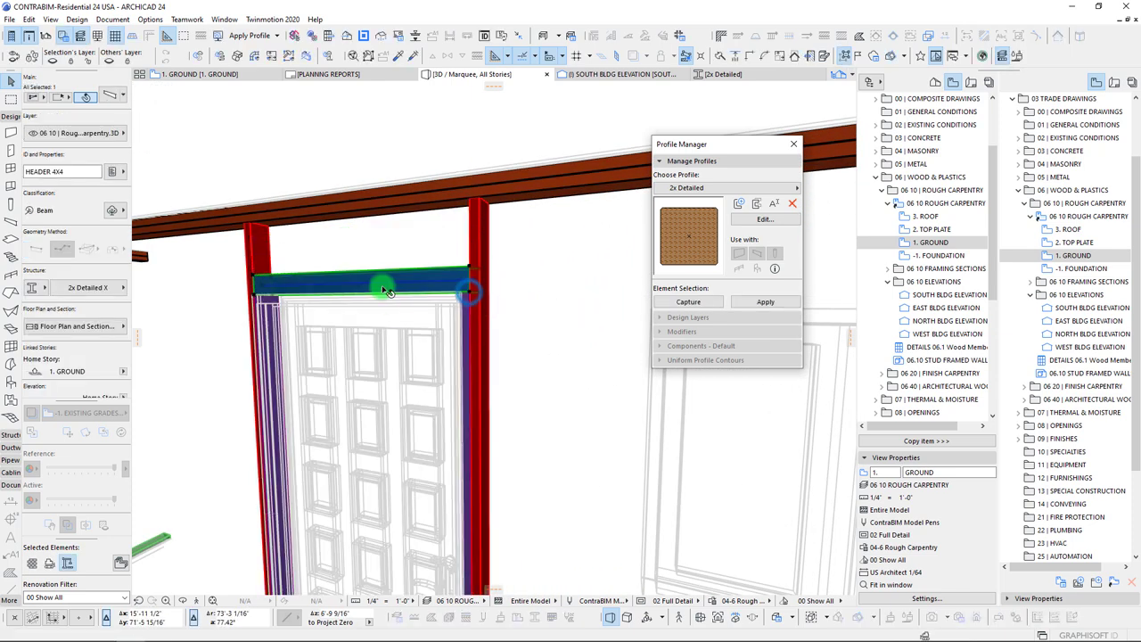
- Examine the size and the sill or header height anchoring options of casement window W04
scroll(384, 288, down, 5)
shift+middle_drag(385, 288, 491, 244)
scroll(383, 288, up, 5)
click(545, 275)
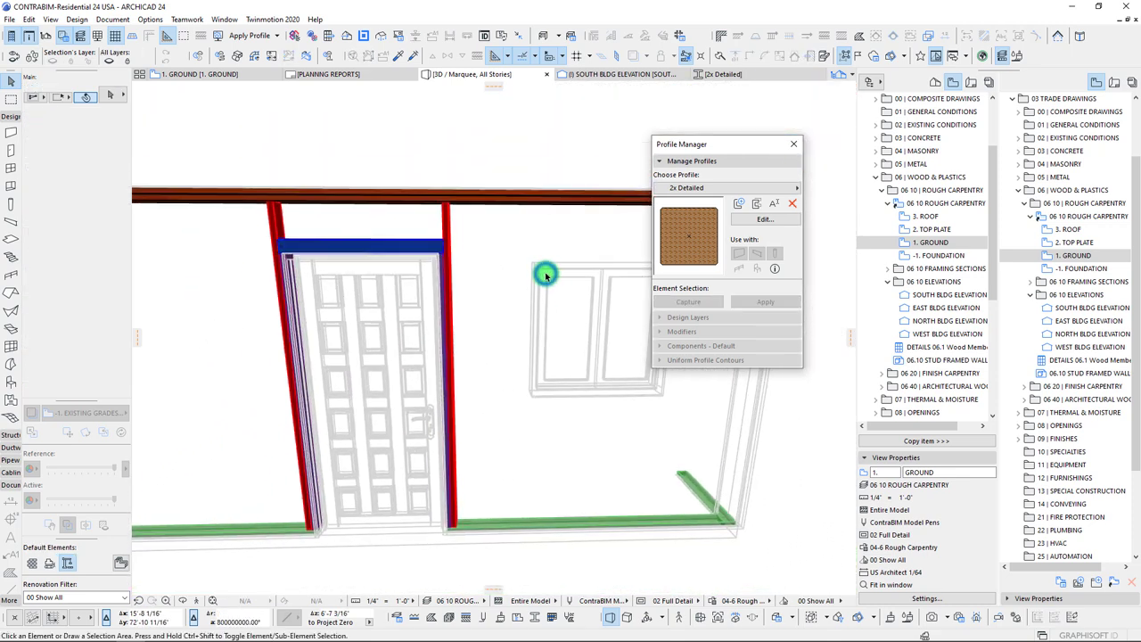
click(550, 276)
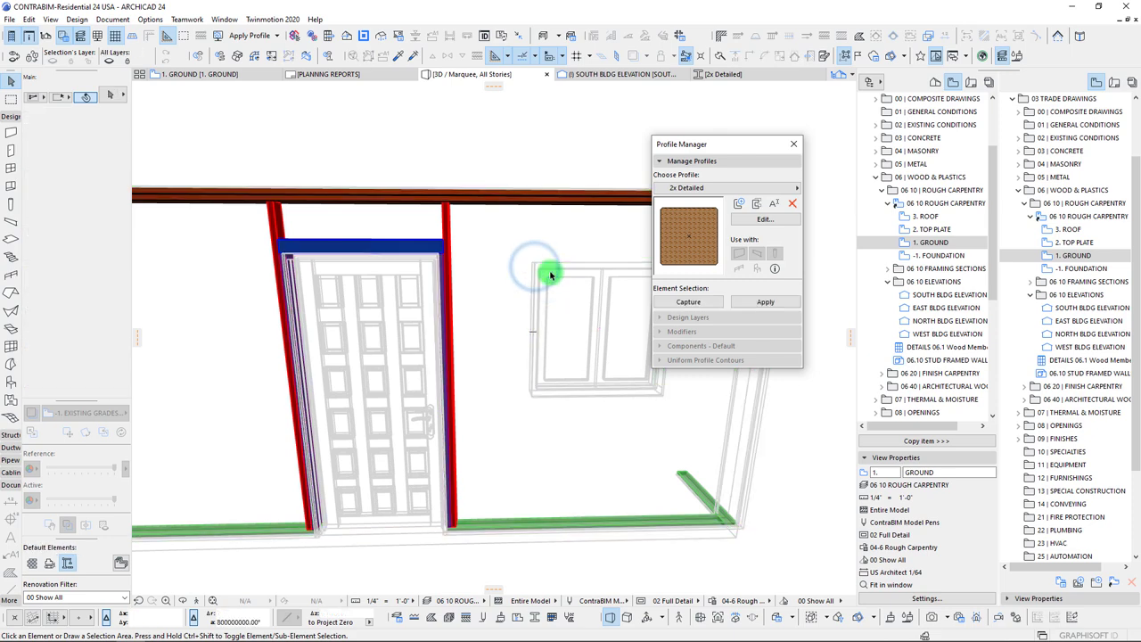
click(534, 264)
click(60, 282)
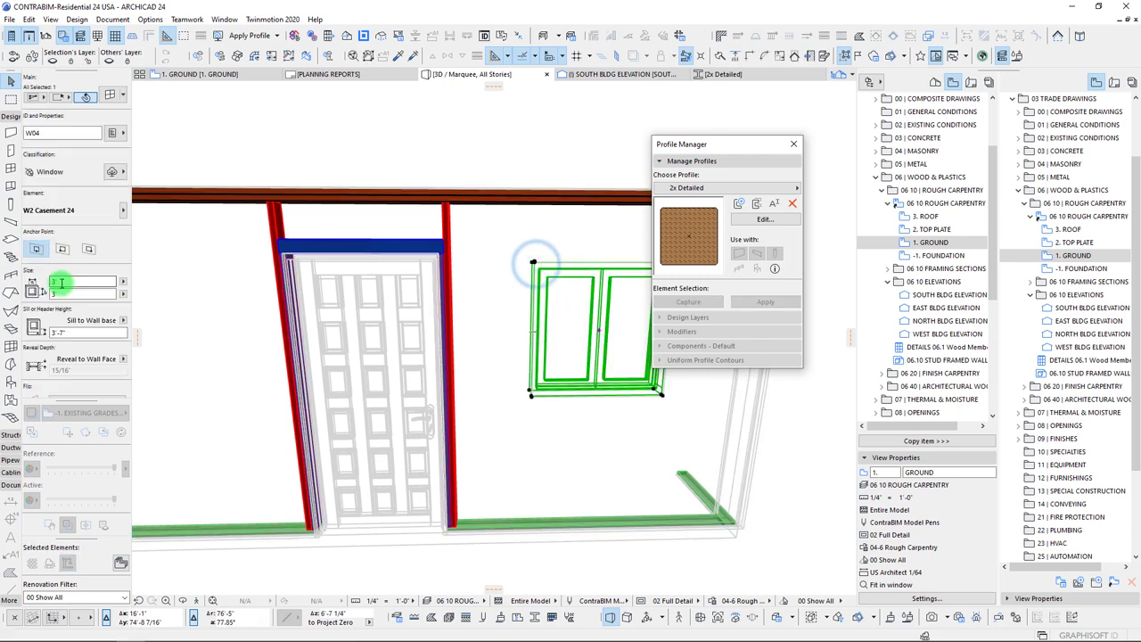
click(123, 321)
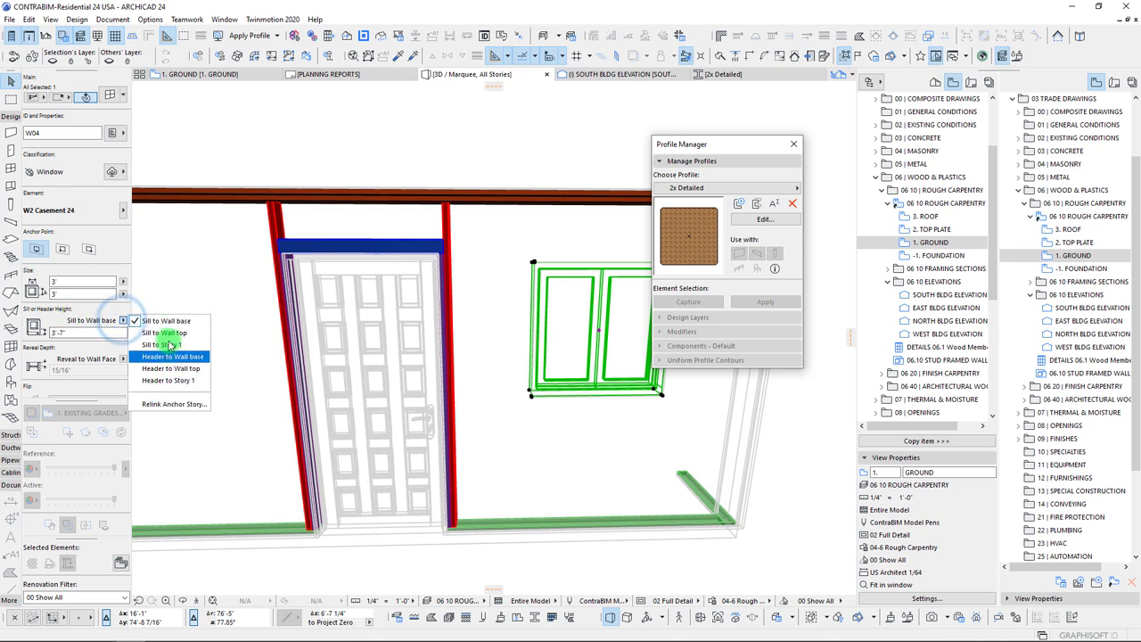
click(479, 358)
click(478, 356)
- Return to the ground floor plan, enclose the whole small building in a marquee, and show it in 3D
key(F2)
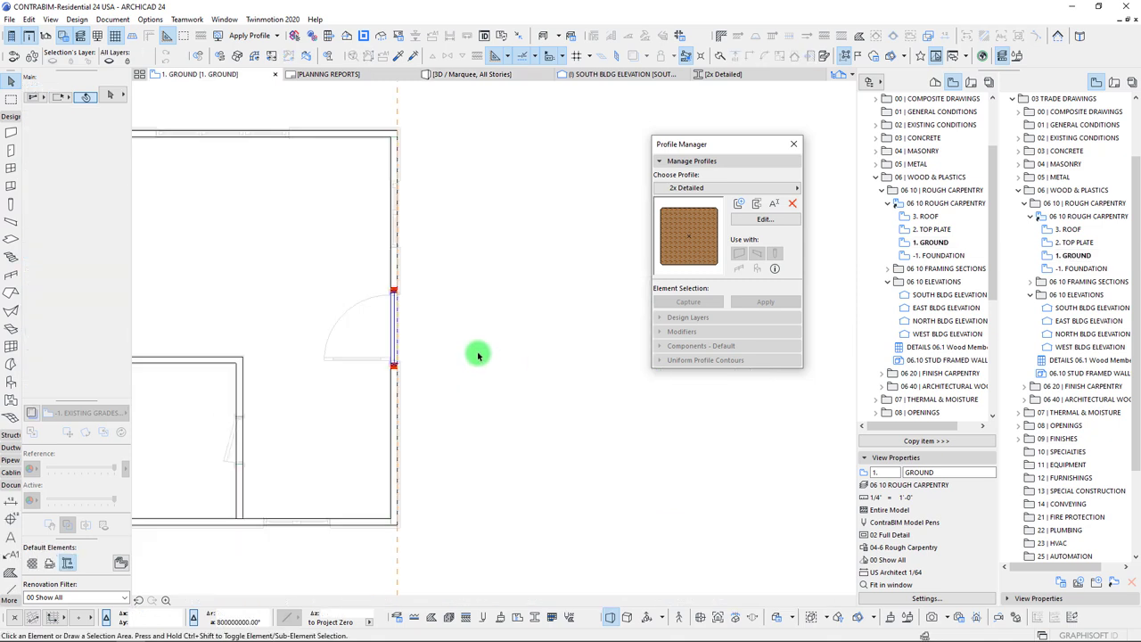
scroll(431, 337, down, 3)
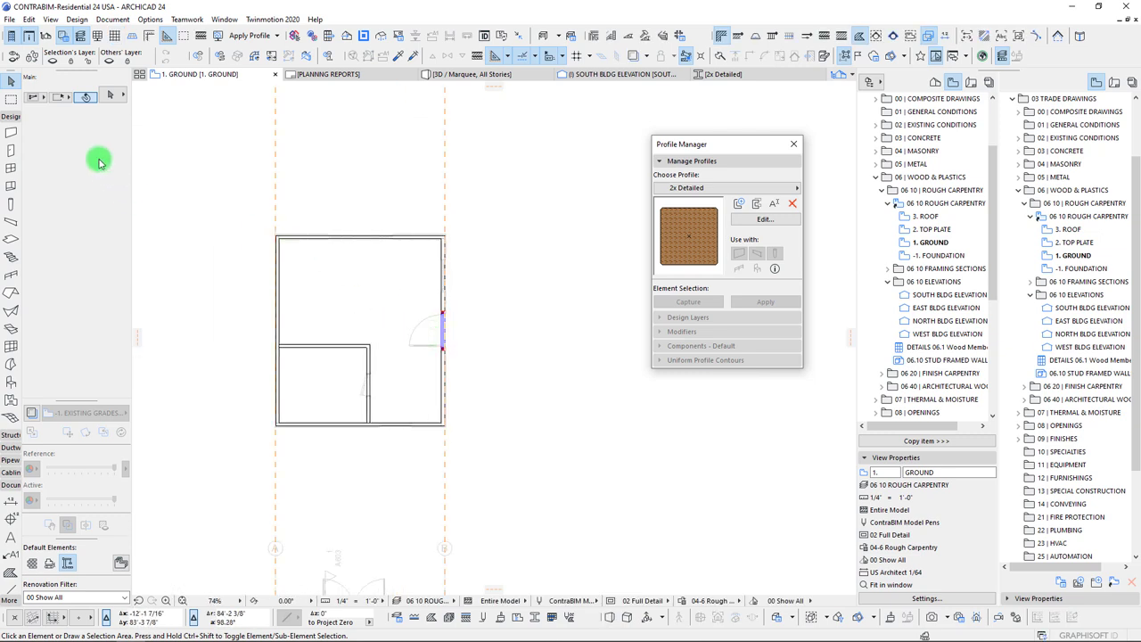
click(10, 102)
click(241, 184)
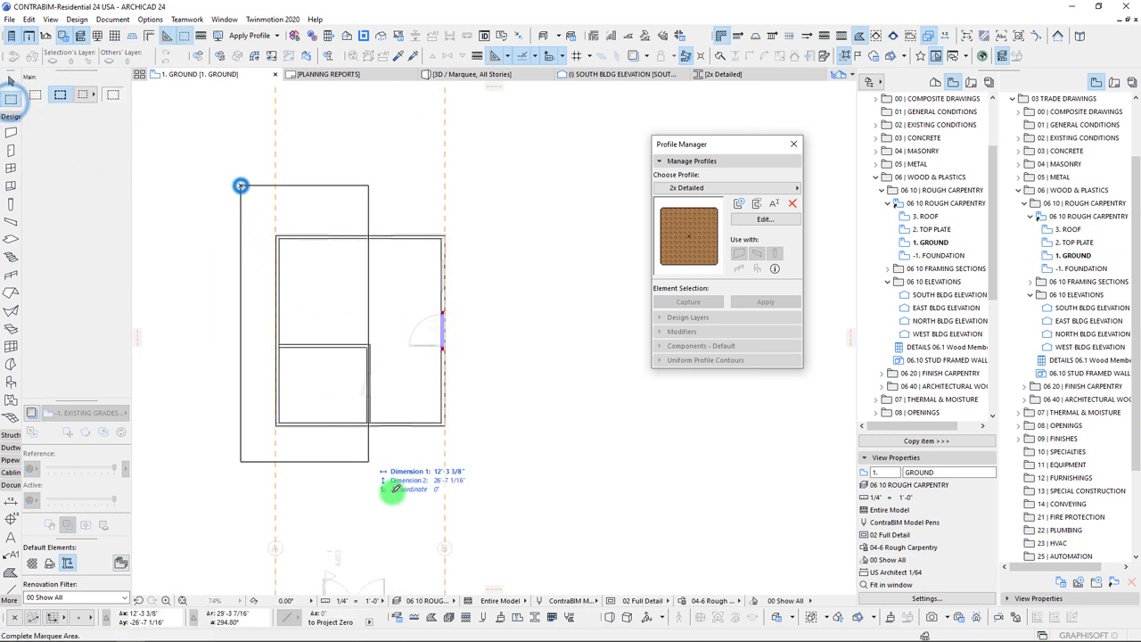
middle_drag(397, 517, 381, 301)
click(464, 419)
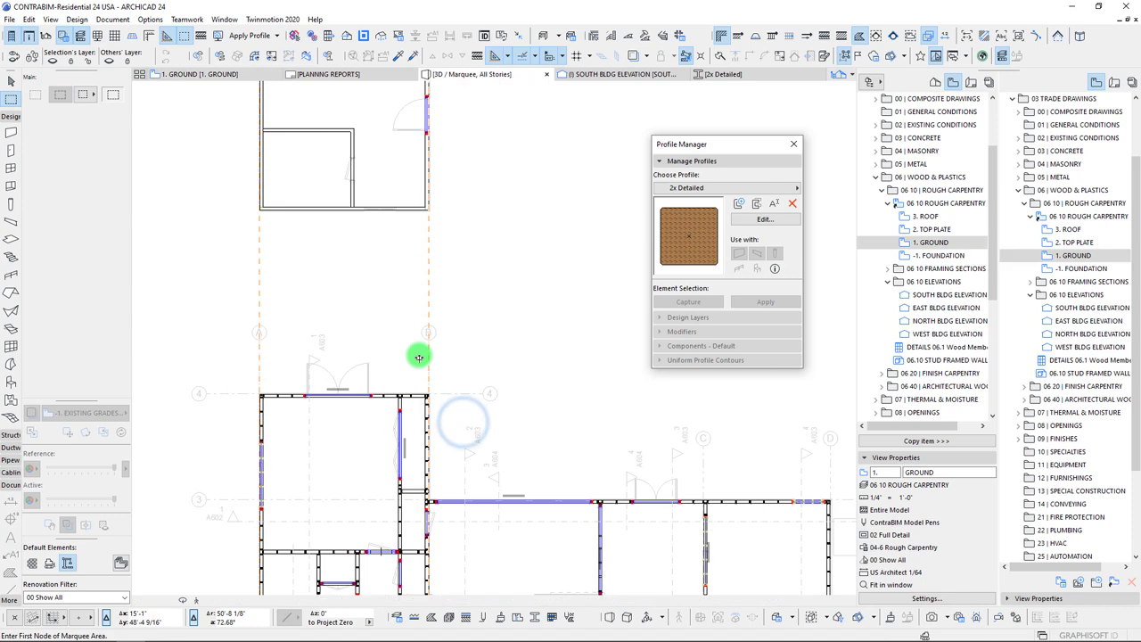
key(F5)
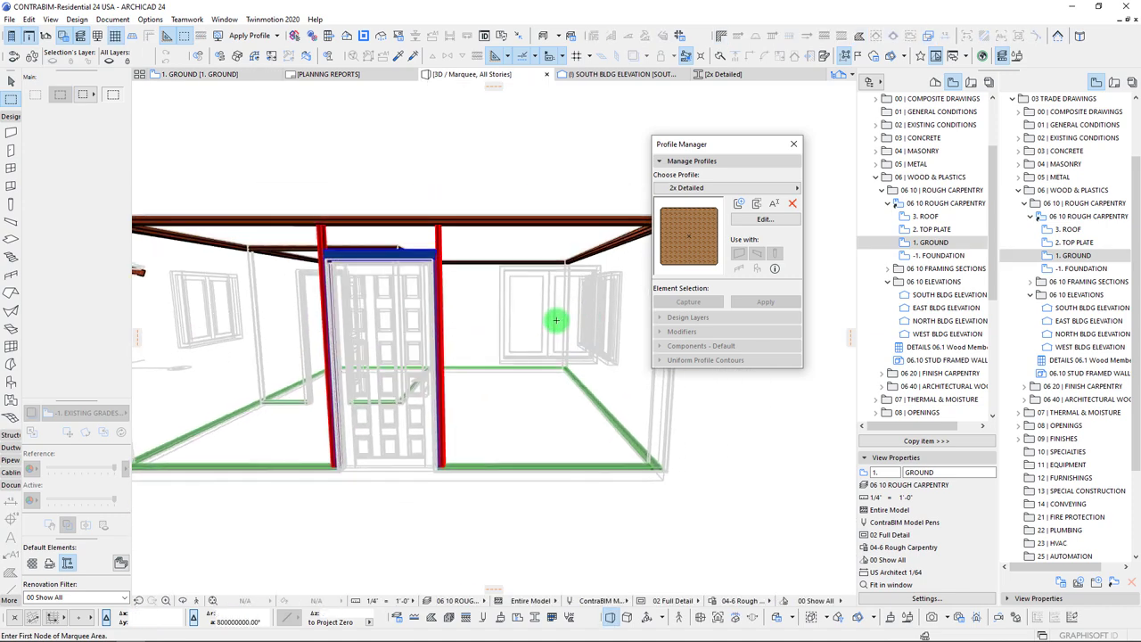
- Select the three casement windows and set their height reference to Header to Wall base at 6'-8"
click(499, 360)
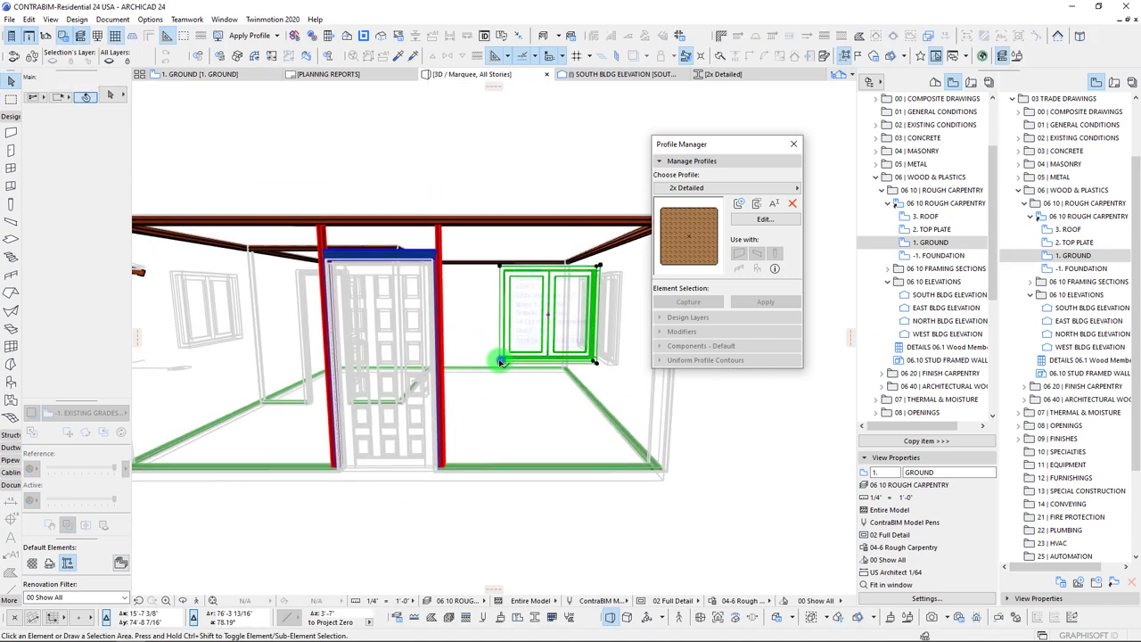
shift+middle_drag(560, 390, 476, 331)
shift+click(426, 368)
shift+middle_drag(275, 333, 455, 343)
key(ctrl+a)
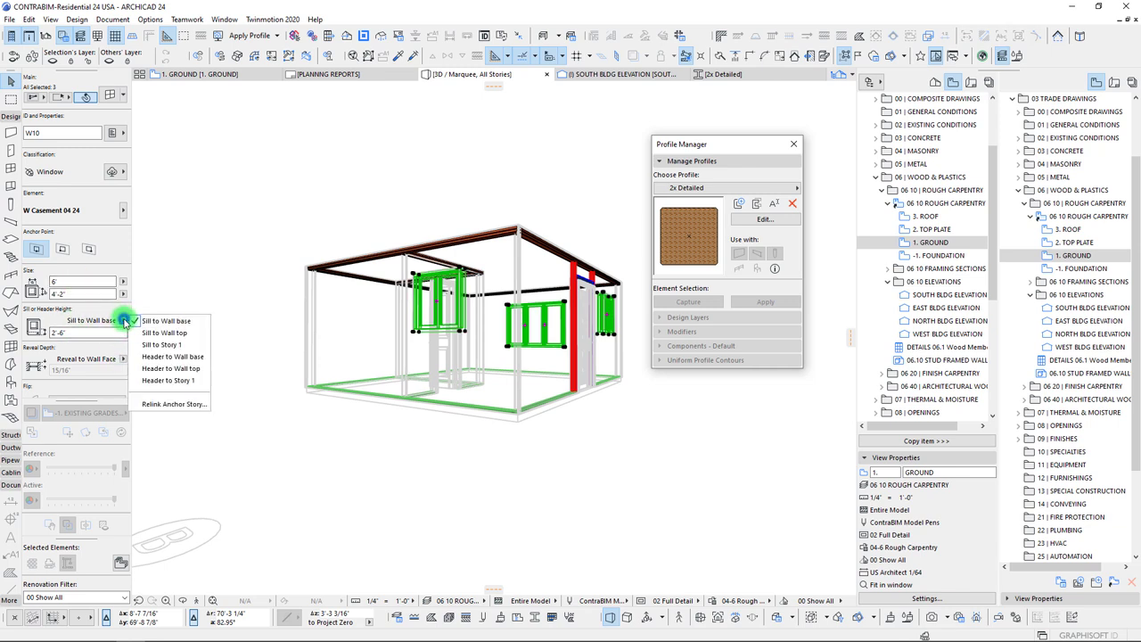
click(177, 356)
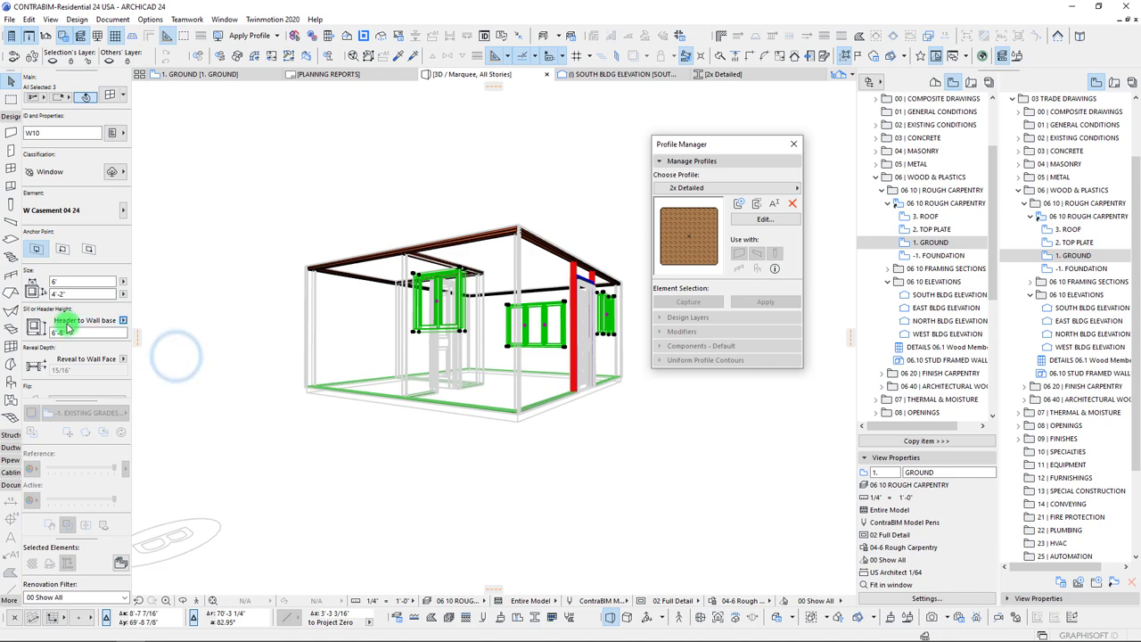
text(6'-8")
key(Return)
- Try to raise the three selected windows so their heads line up with the underside of the door header
shift+middle_drag(491, 364, 454, 416)
scroll(456, 413, up, 2)
shift+middle_drag(570, 405, 445, 389)
scroll(474, 390, up, 4)
shift+middle_drag(428, 316, 390, 310)
click(385, 305)
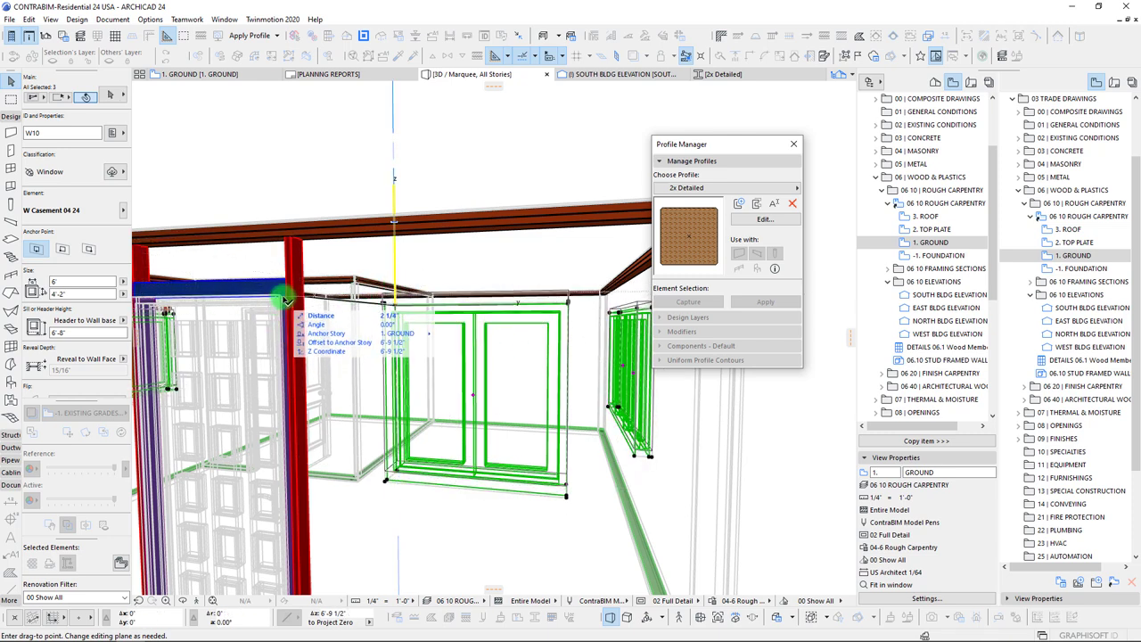
click(400, 380)
- Try to move only window W04 vertically to align its head with the underside of the door header
shift+middle_drag(364, 387, 538, 406)
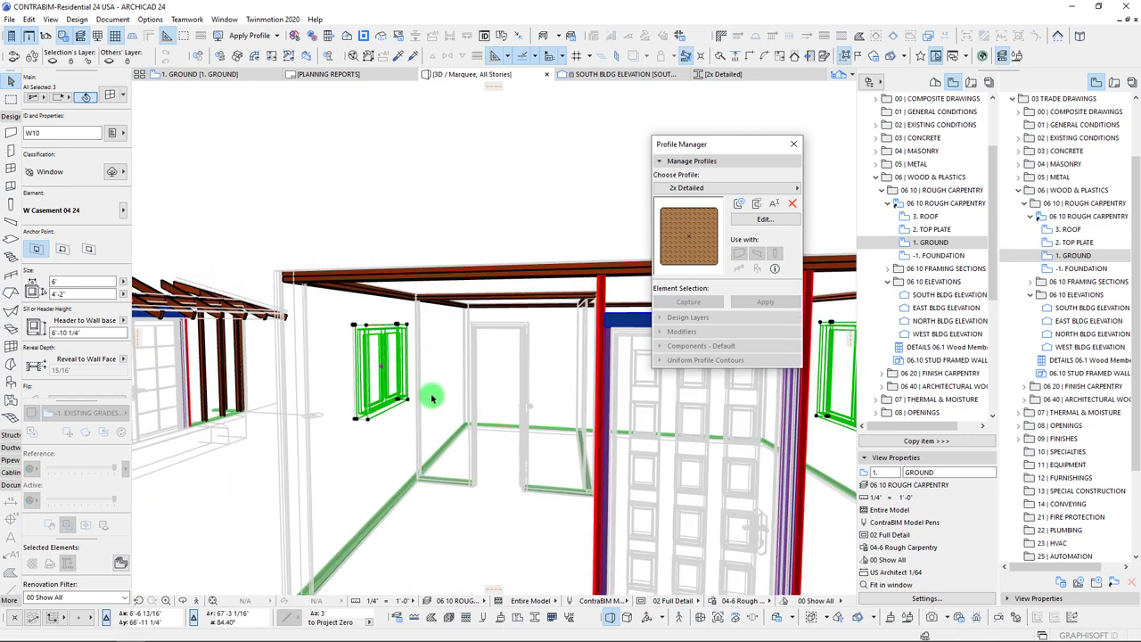
key(Escape)
click(368, 334)
key(Escape)
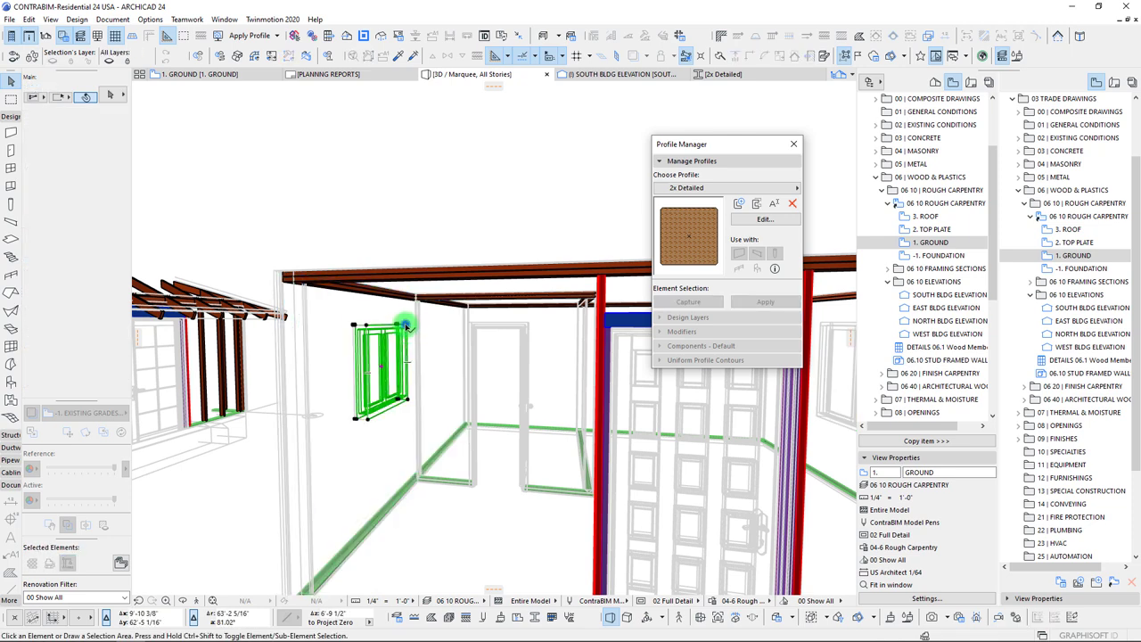
click(405, 327)
drag(407, 326, 409, 349)
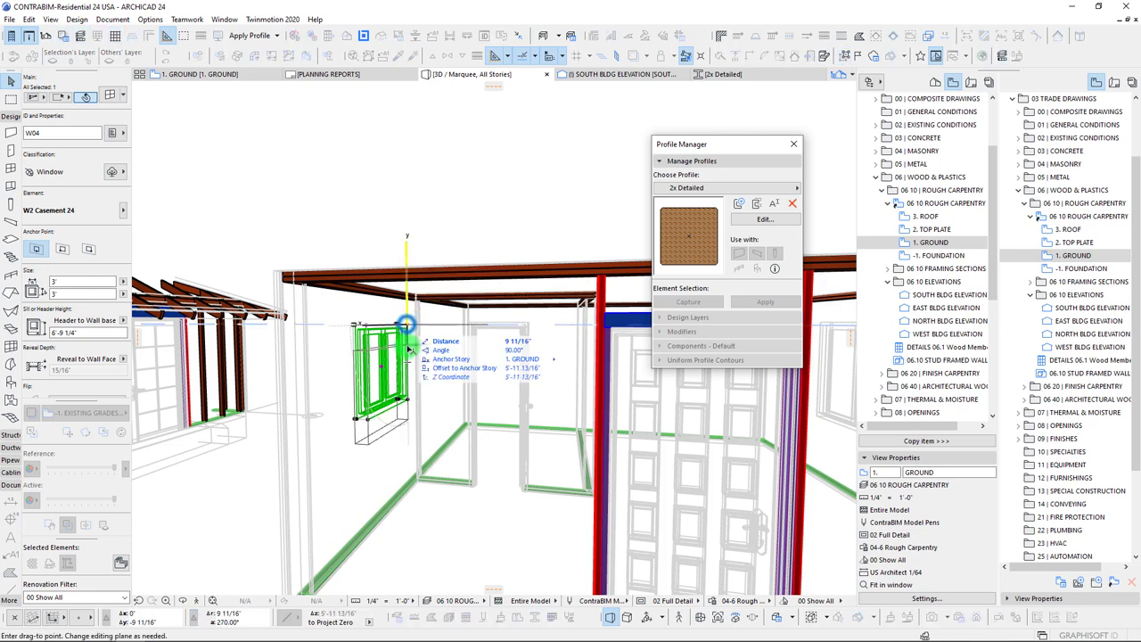
scroll(408, 344, down, 3)
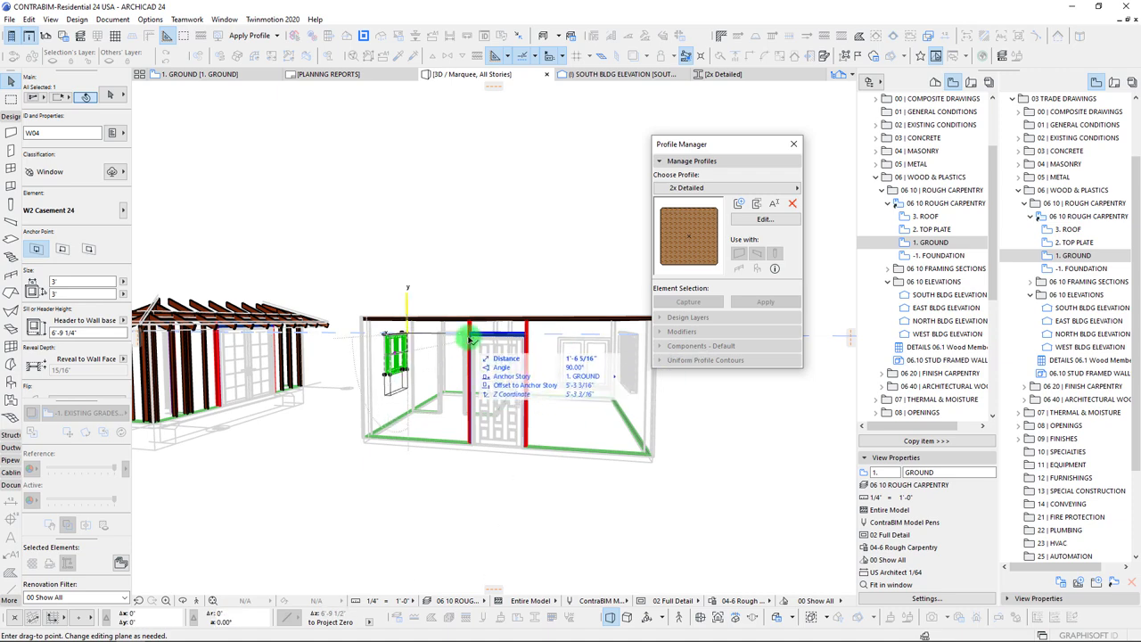
scroll(473, 339, up, 5)
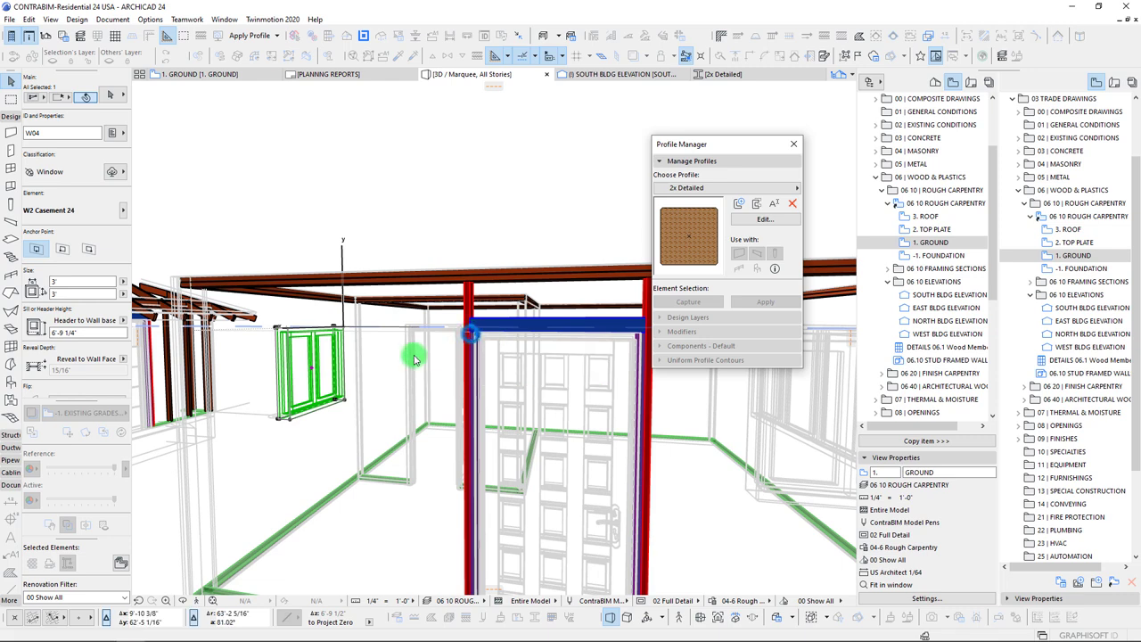
key(Escape)
key(Escape)
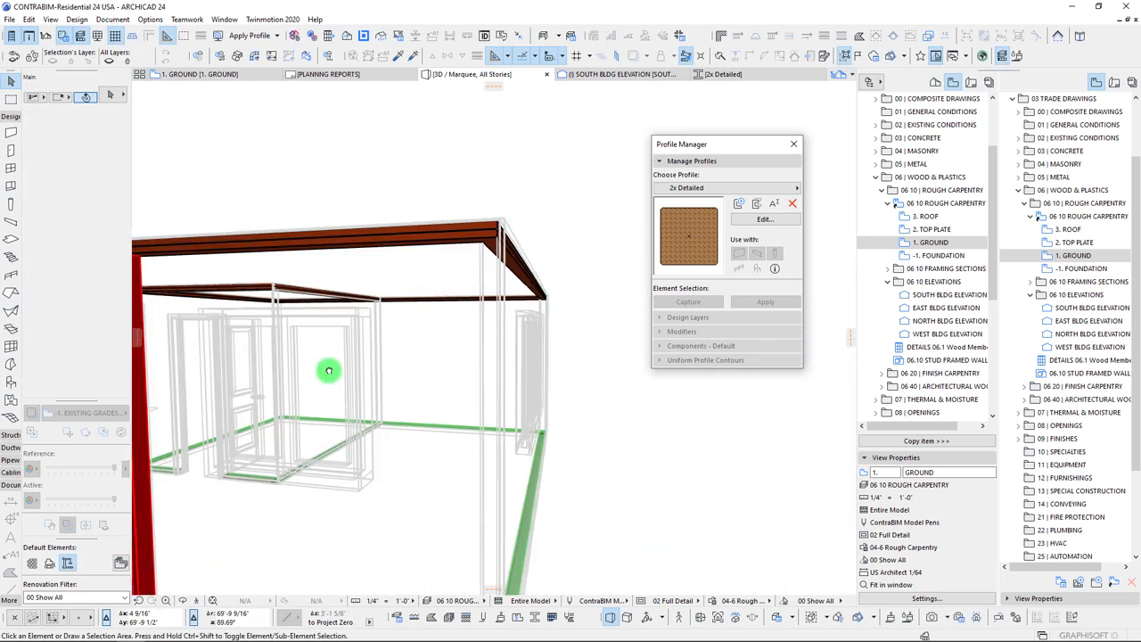
- Undo the vertical moves of window W04 and of the three casement windows
shift+middle_drag(328, 371, 427, 384)
key(ctrl+z)
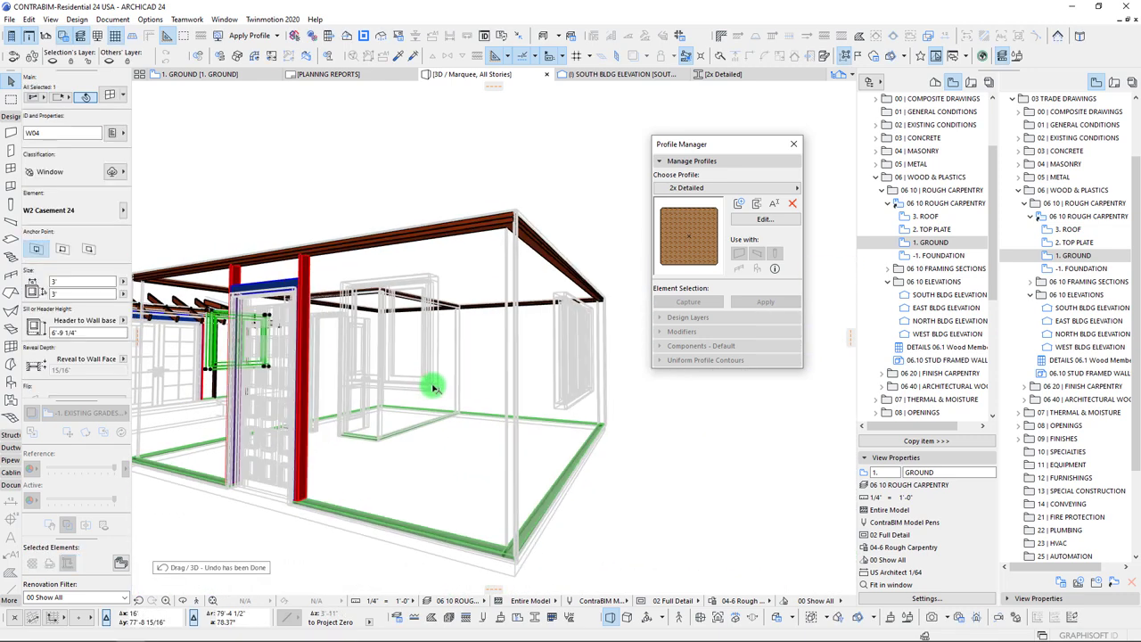
shift+middle_drag(328, 376, 429, 400)
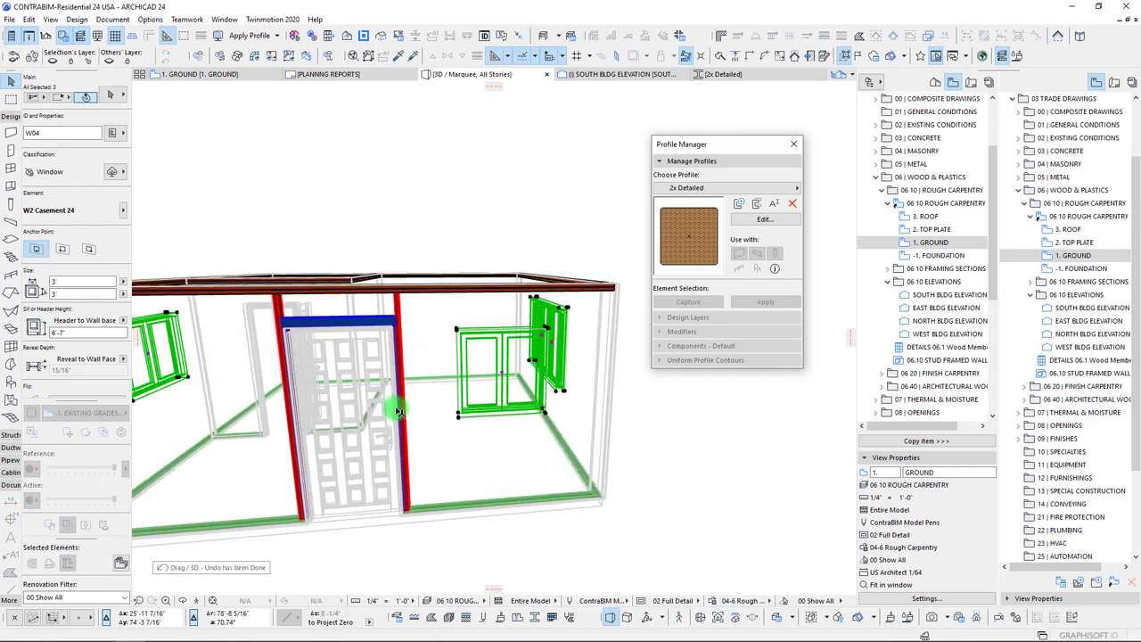
- Move the trimmer and king stud at the entrance door's right jamb about 1/4" to line up with the bottom plate's end
key(Escape)
shift+middle_drag(400, 441, 573, 524)
click(626, 532)
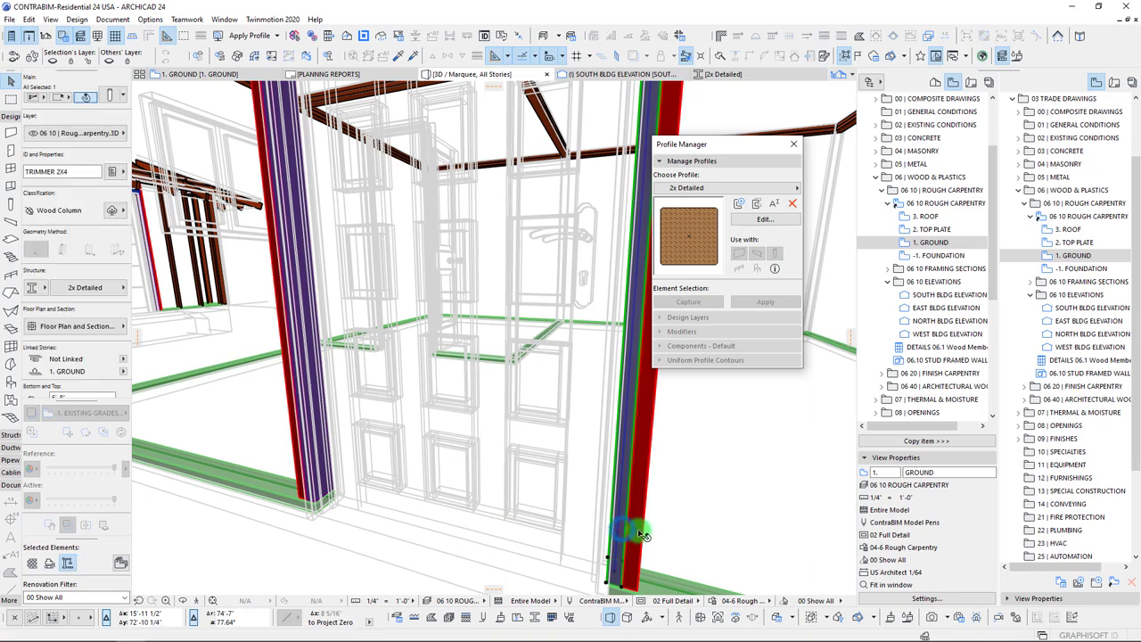
click(640, 533)
shift+middle_drag(629, 601, 547, 499)
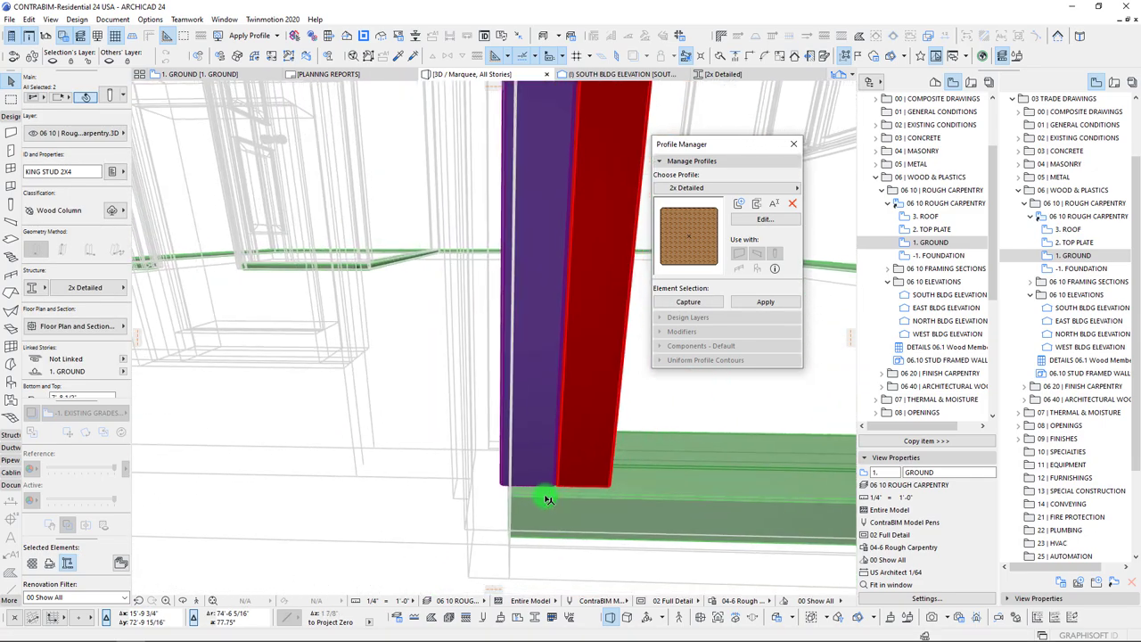
key(ctrl+d)
click(500, 486)
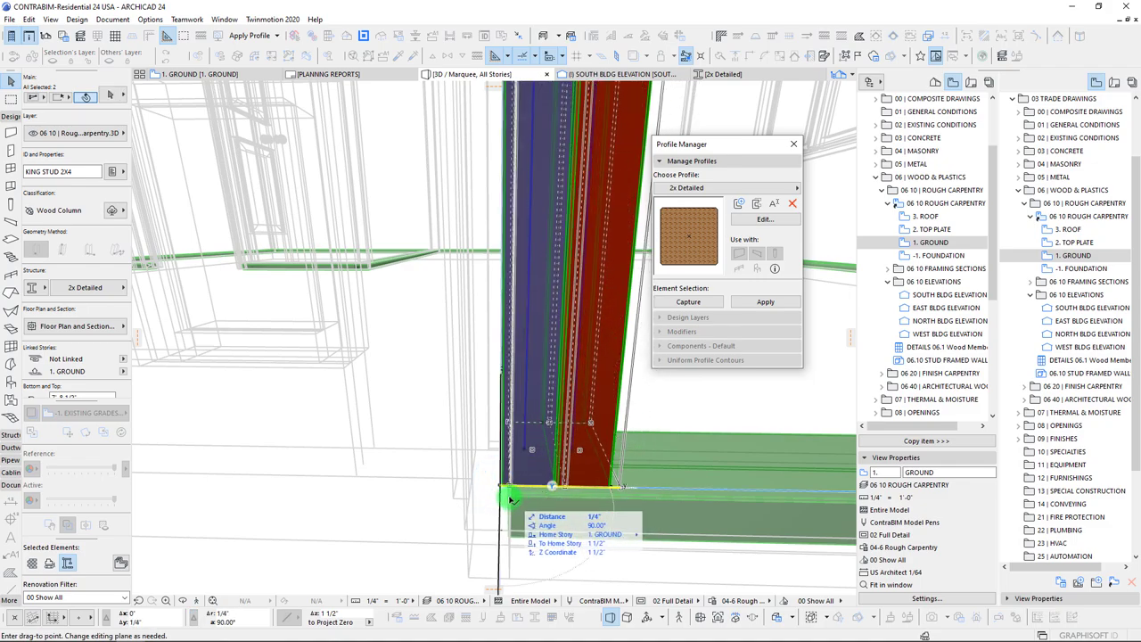
- Stretch the end of the 4x4 door header until it meets the face of the right king stud
shift+middle_drag(515, 500, 539, 376)
click(540, 377)
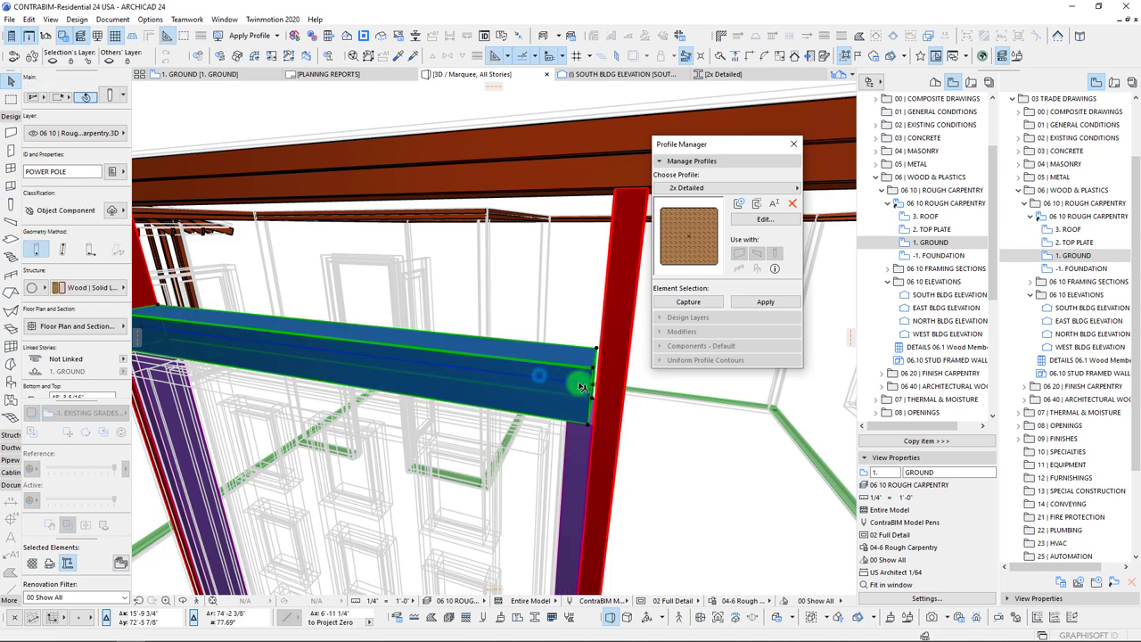
click(595, 391)
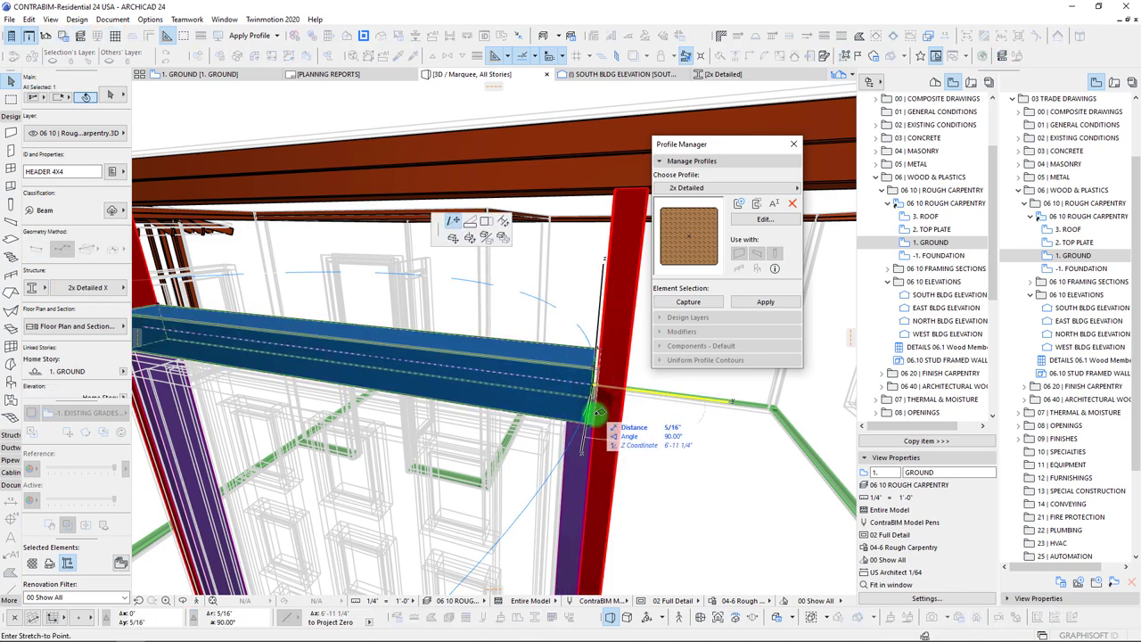
click(594, 423)
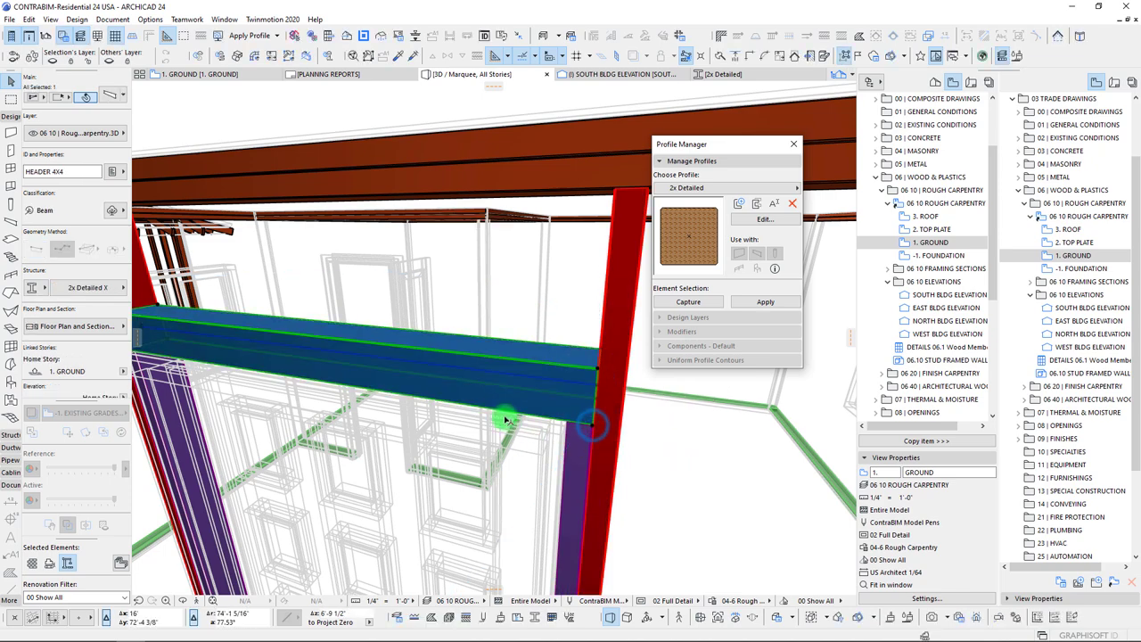
scroll(505, 420, down, 6)
shift+middle_drag(505, 420, 502, 383)
scroll(502, 383, up, 3)
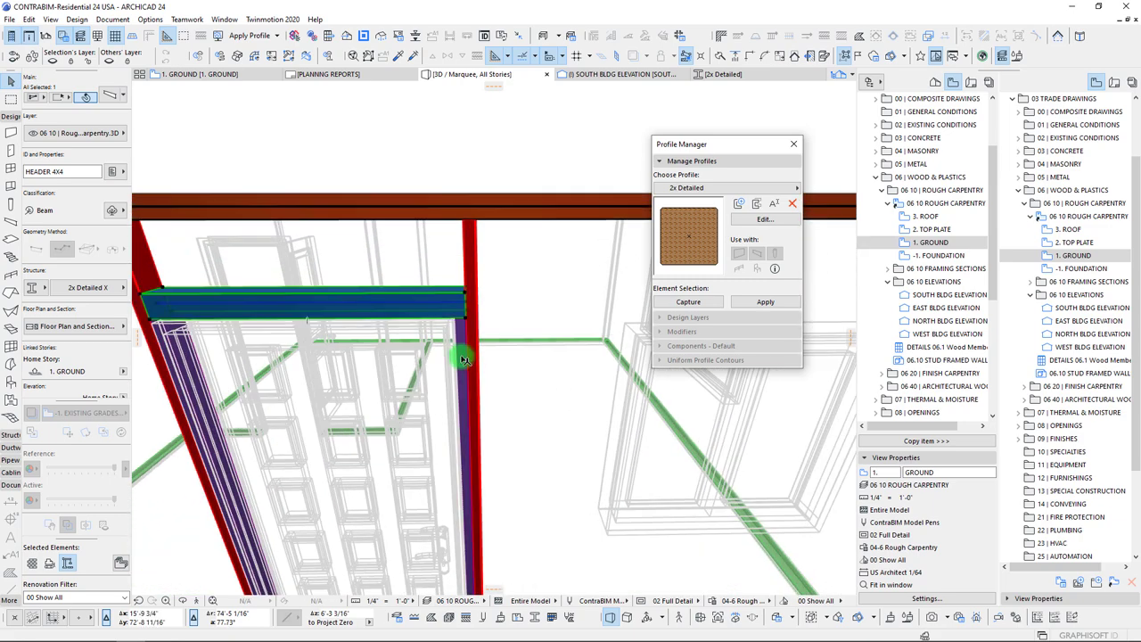
shift+click(464, 352)
scroll(486, 479, down, 5)
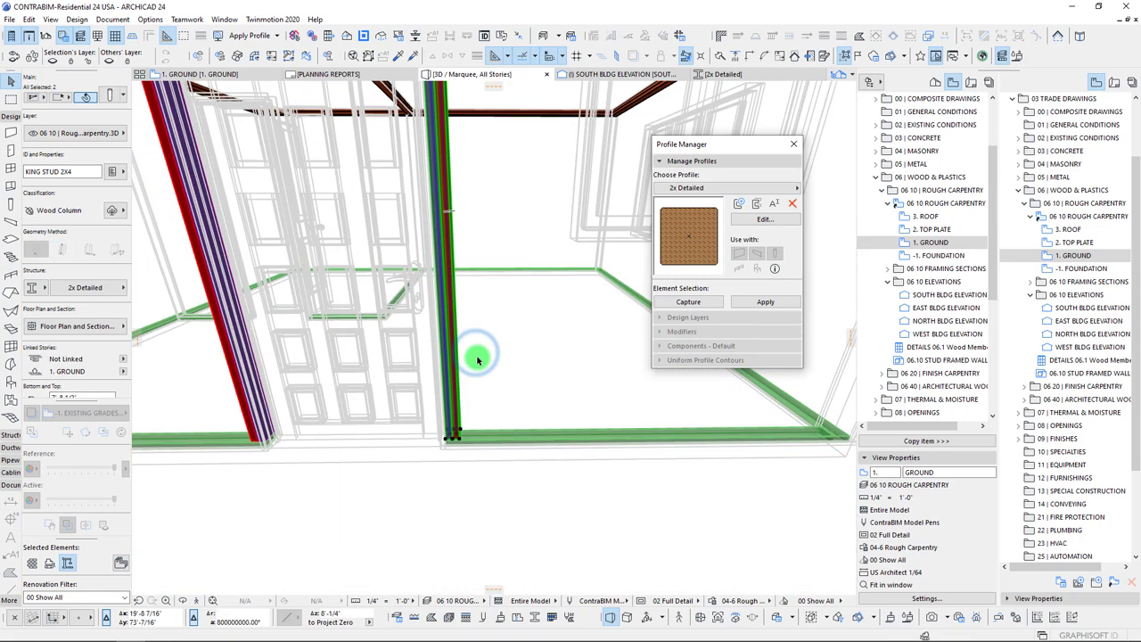
key(Escape)
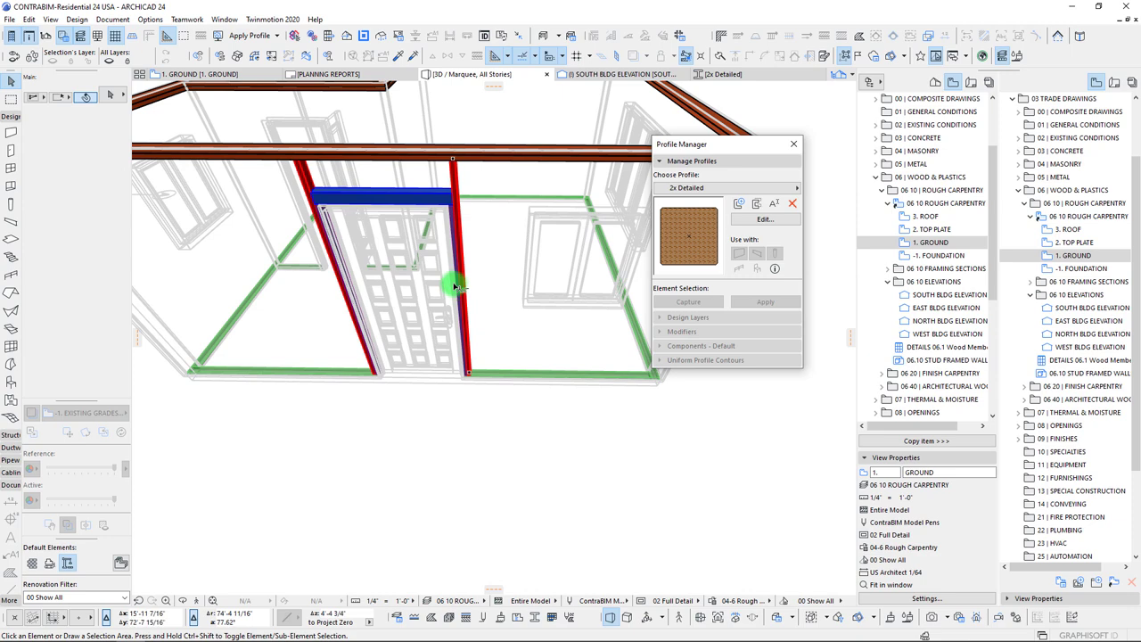
- In the ground floor plan, copy the entrance door's upper king stud and trimmer pair to the far jamb of the casement window above it
key(F2)
scroll(419, 169, up, 2)
scroll(400, 330, up, 3)
scroll(356, 312, up, 5)
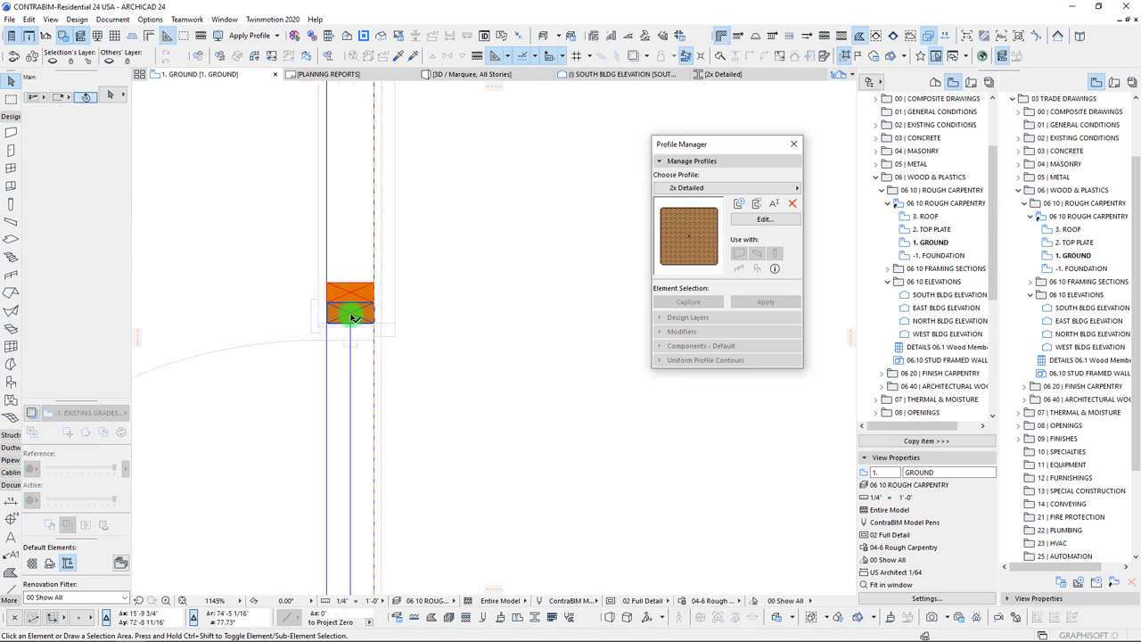
click(354, 316)
key(ctrl+shift+d)
click(375, 323)
scroll(378, 395, down, 3)
scroll(397, 255, down, 2)
middle_drag(399, 107, 362, 398)
scroll(339, 295, up, 4)
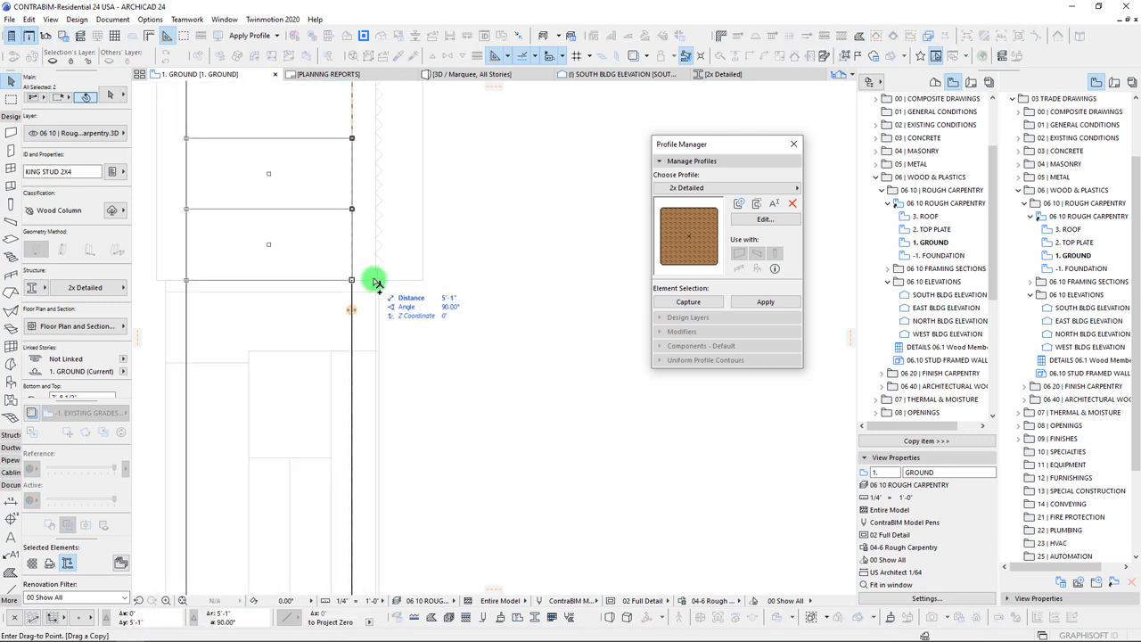
click(424, 279)
- Mirror a copy of the stud pair about the window's centerline to frame its opposite jamb
scroll(414, 197, down, 5)
middle_drag(415, 198, 427, 218)
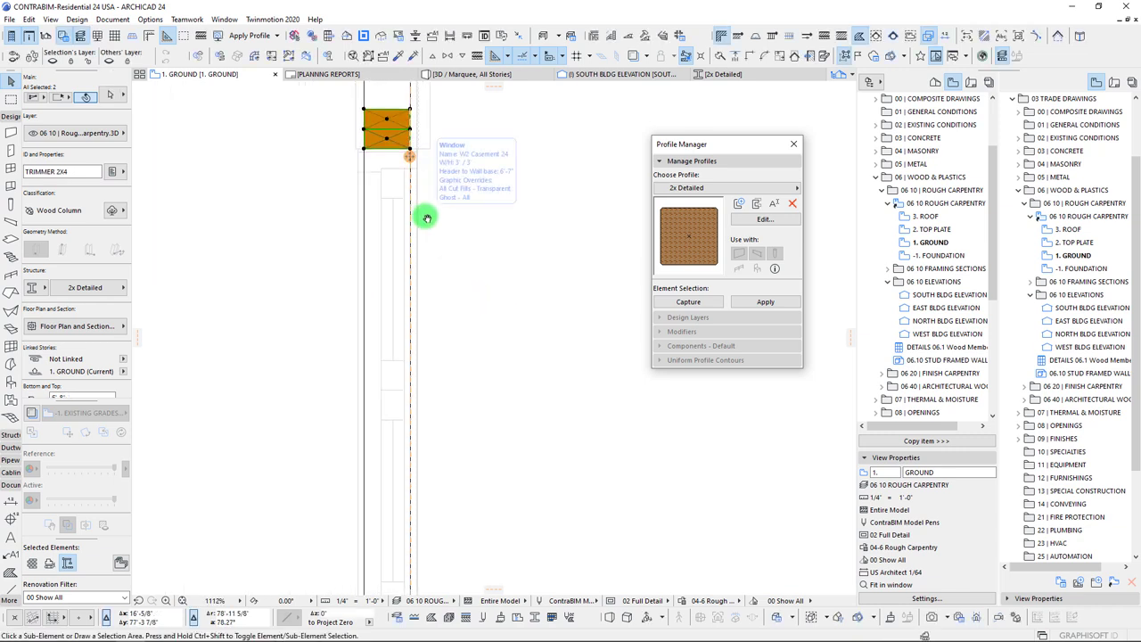
key(ctrl+shift+m)
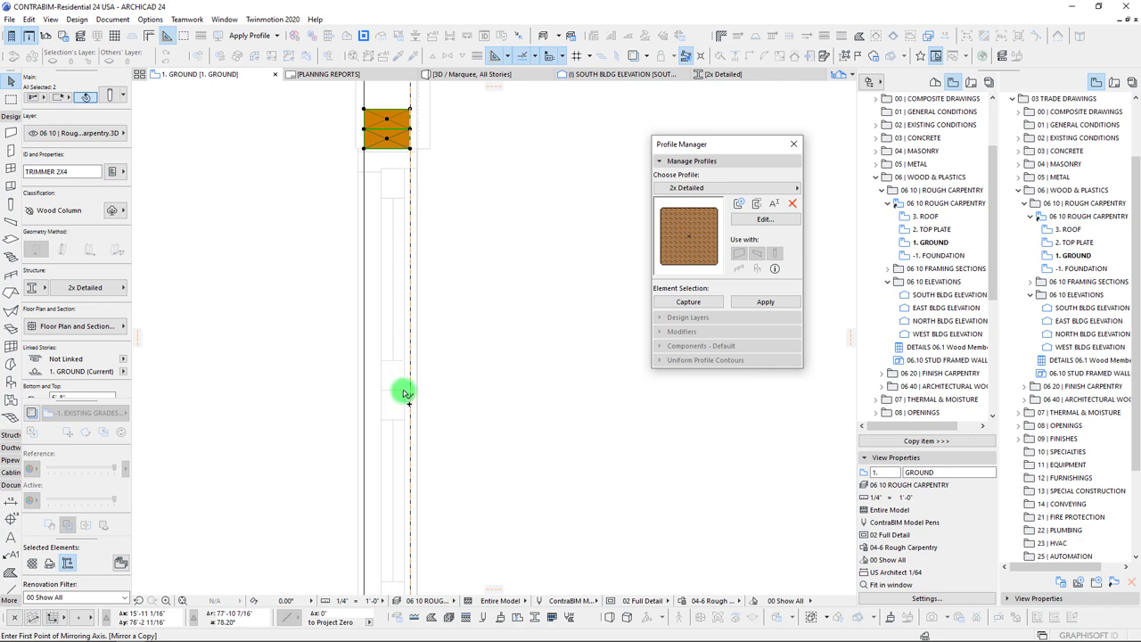
click(405, 392)
click(247, 385)
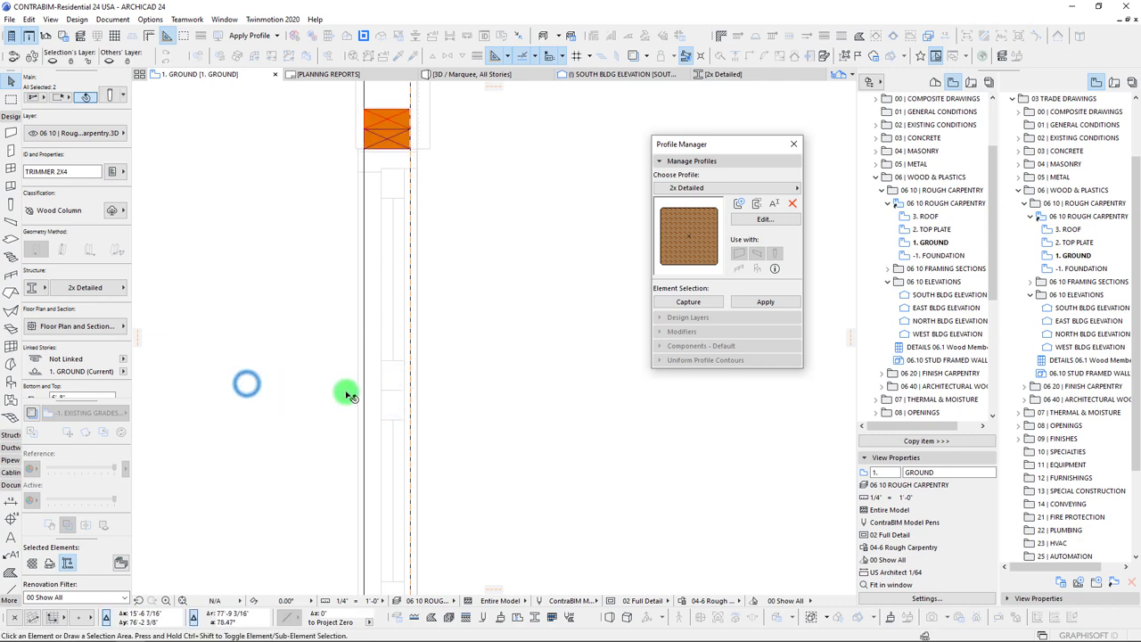
- Copy the window's lower trimmer and king stud pair to the left jamb of the casement window in the lower exterior wall
scroll(390, 395, down, 3)
scroll(379, 272, up, 3)
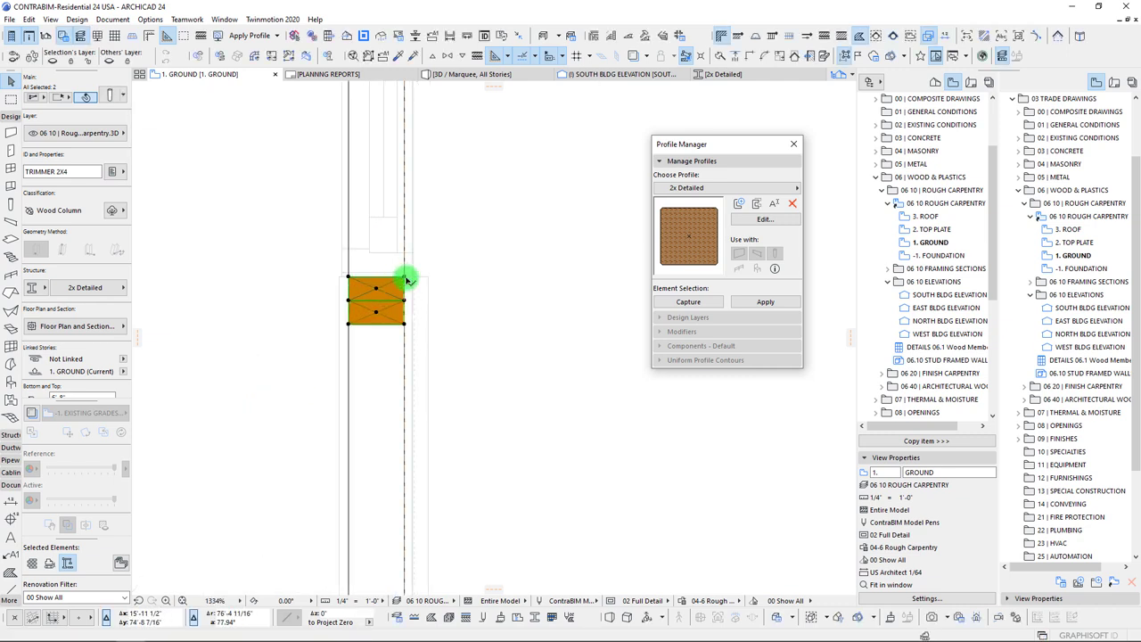
key(ctrl+shift+d)
click(403, 277)
scroll(403, 407, down, 10)
middle_drag(403, 410, 406, 128)
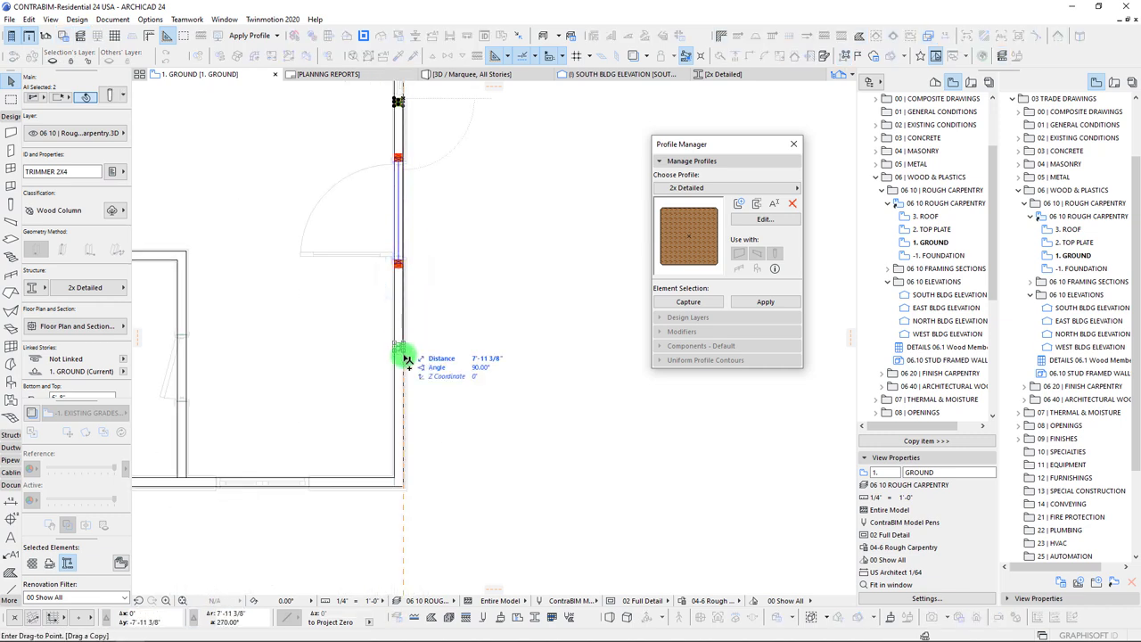
scroll(409, 378, down, 2)
middle_drag(387, 348, 426, 316)
scroll(309, 439, up, 8)
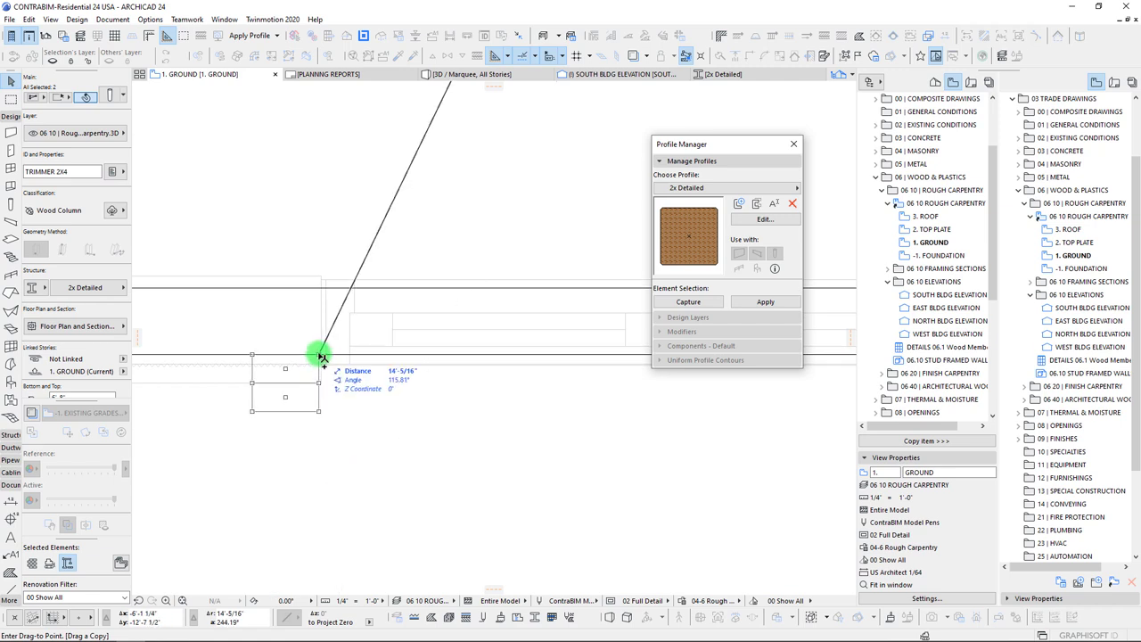
click(323, 366)
- Rotate the copied stud pair 90° about its corner and move it flush with the lower wall's framing face
key(ctrl+e)
click(321, 364)
click(227, 369)
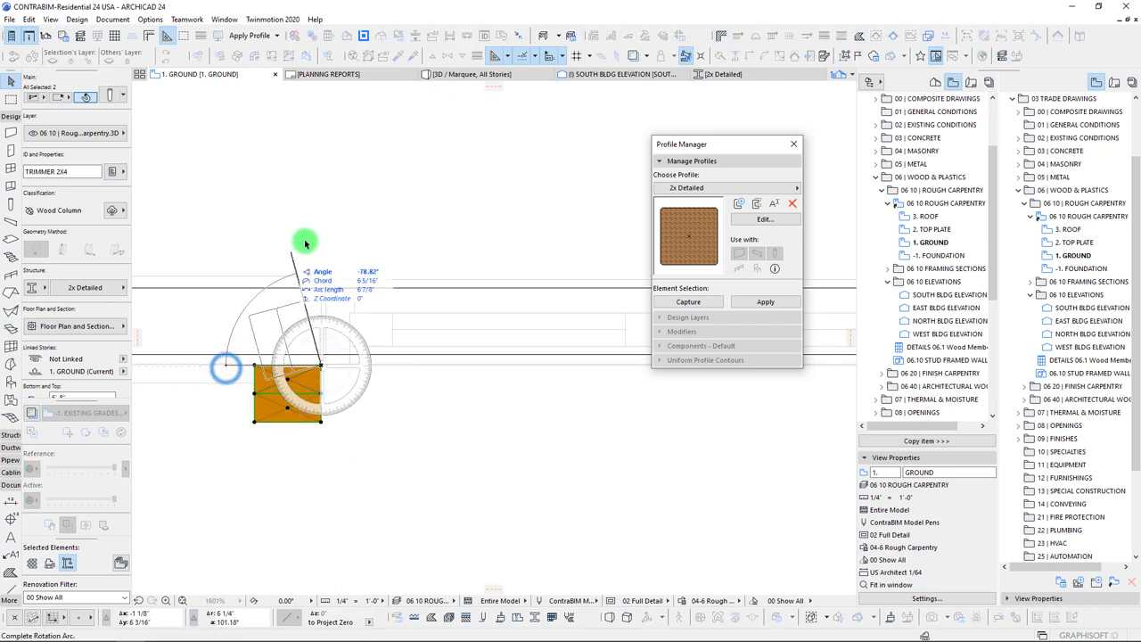
click(321, 231)
scroll(325, 363, up, 3)
scroll(323, 362, up, 2)
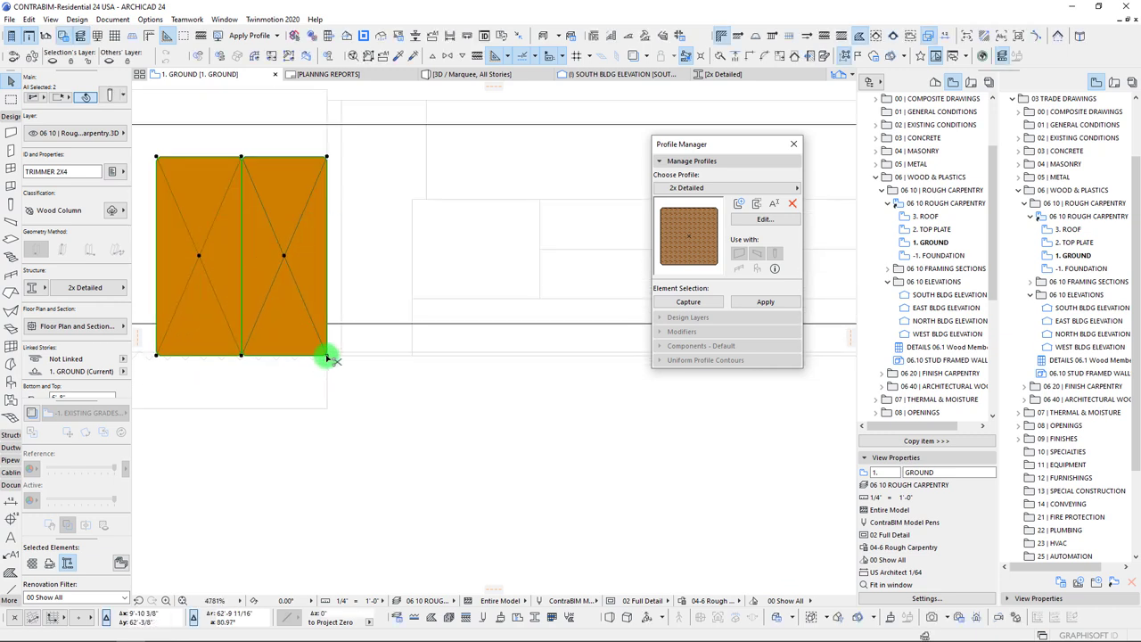
key(ctrl+d)
click(327, 356)
click(330, 330)
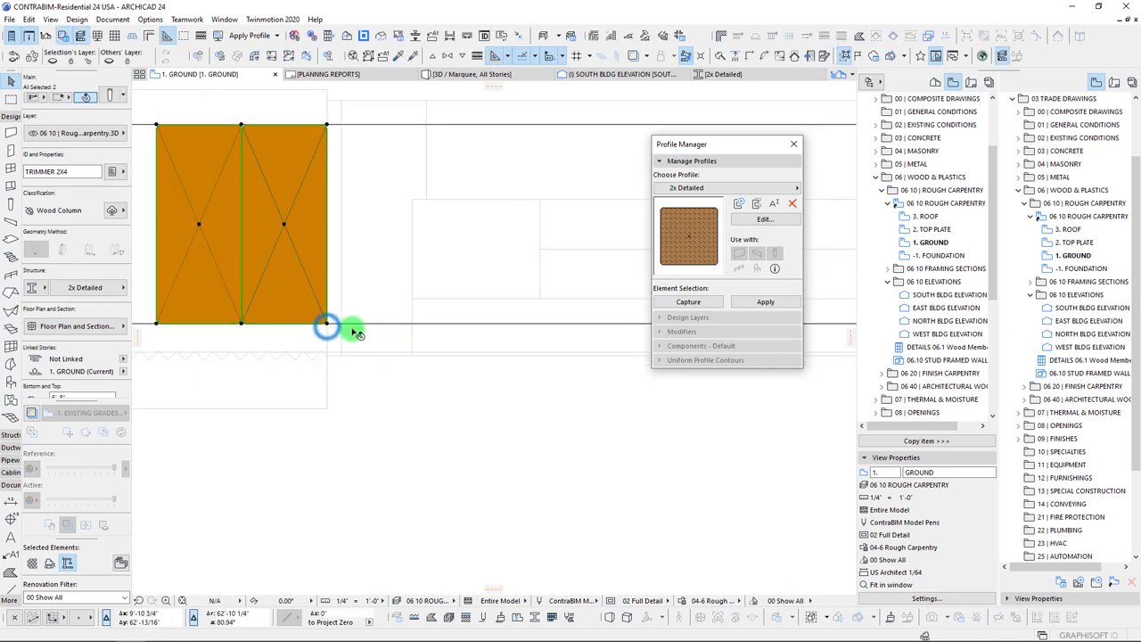
- Mirror a copy of the rotated stud pair about the lower wall window's centerline to frame its right jamb
scroll(325, 328, down, 4)
key(ctrl+alt+m)
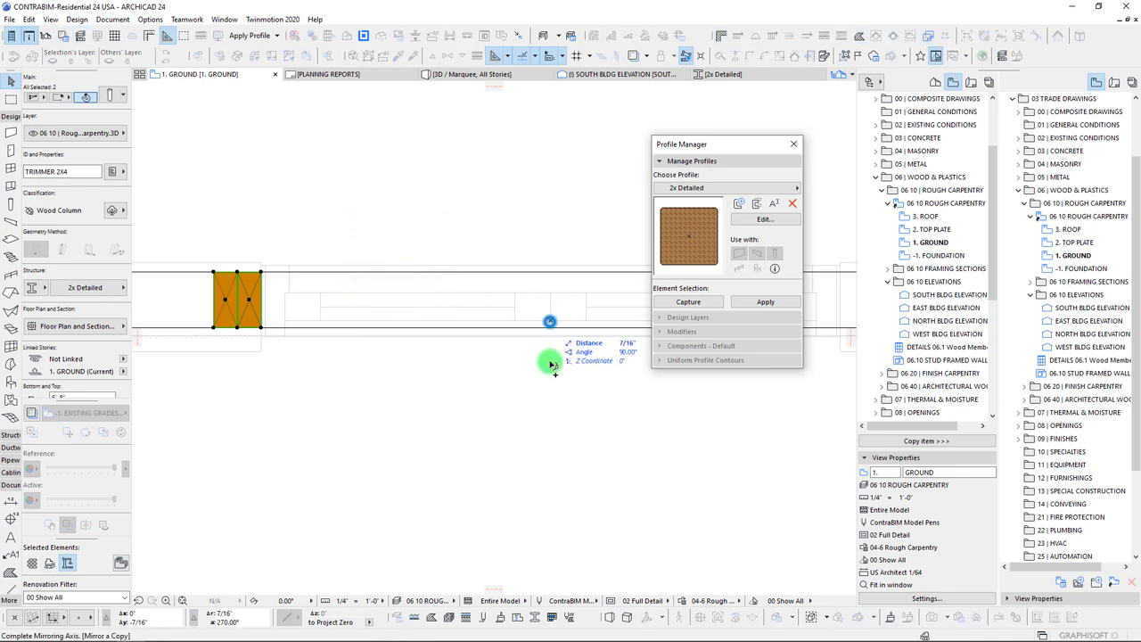
click(539, 449)
scroll(395, 395, down, 4)
middle_drag(395, 395, 430, 529)
key(Escape)
- Copy the trimmer and king stud pair from the entrance door's lower jamb to the lower jamb of the interior door
middle_drag(522, 304, 336, 453)
scroll(478, 307, up, 5)
middle_drag(475, 307, 453, 357)
click(463, 377)
click(362, 317)
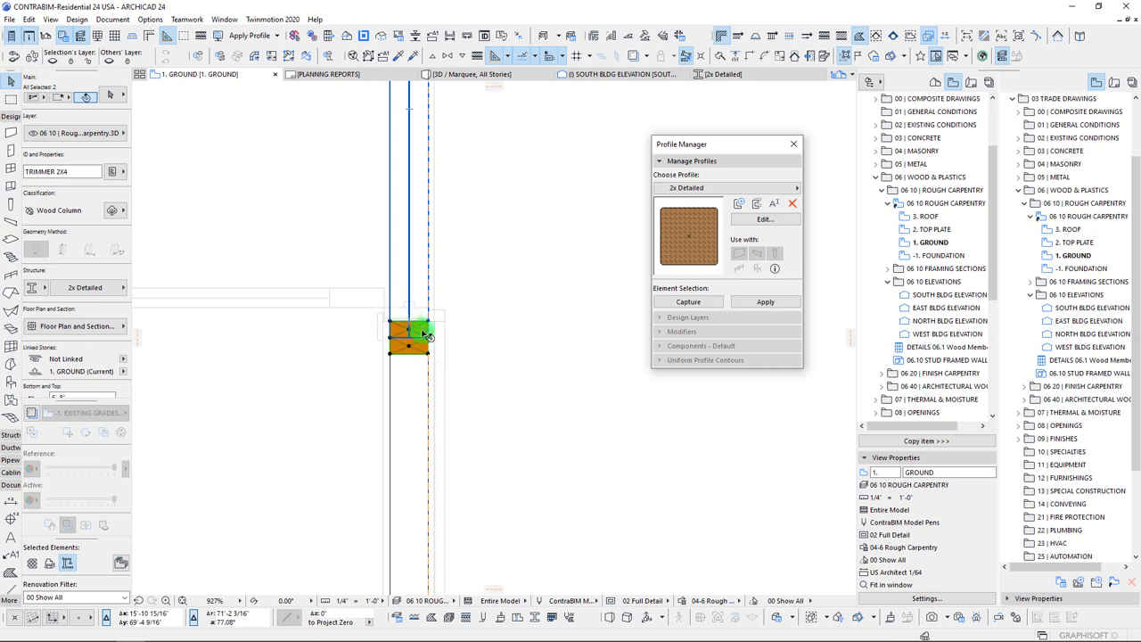
key(ctrl+shift+d)
click(428, 322)
scroll(357, 425, down, 5)
middle_drag(174, 512, 543, 298)
scroll(355, 455, up, 4)
scroll(370, 437, up, 4)
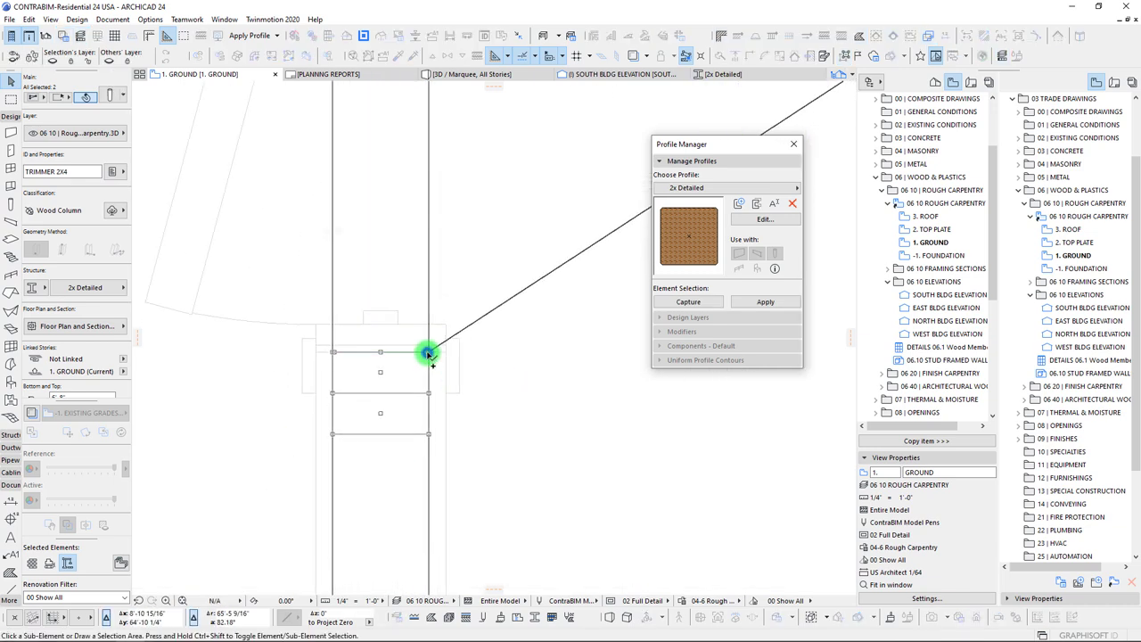
click(428, 354)
- Mirror a copy of the stud pair across the interior door opening to its upper jamb
scroll(371, 425, down, 3)
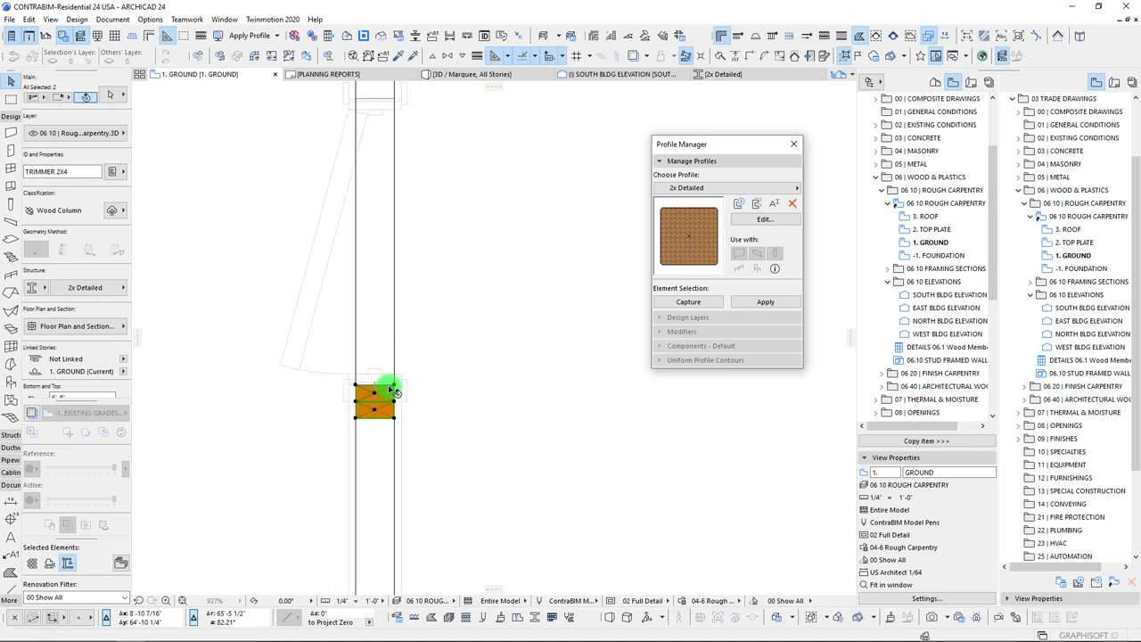
key(ctrl+alt+m)
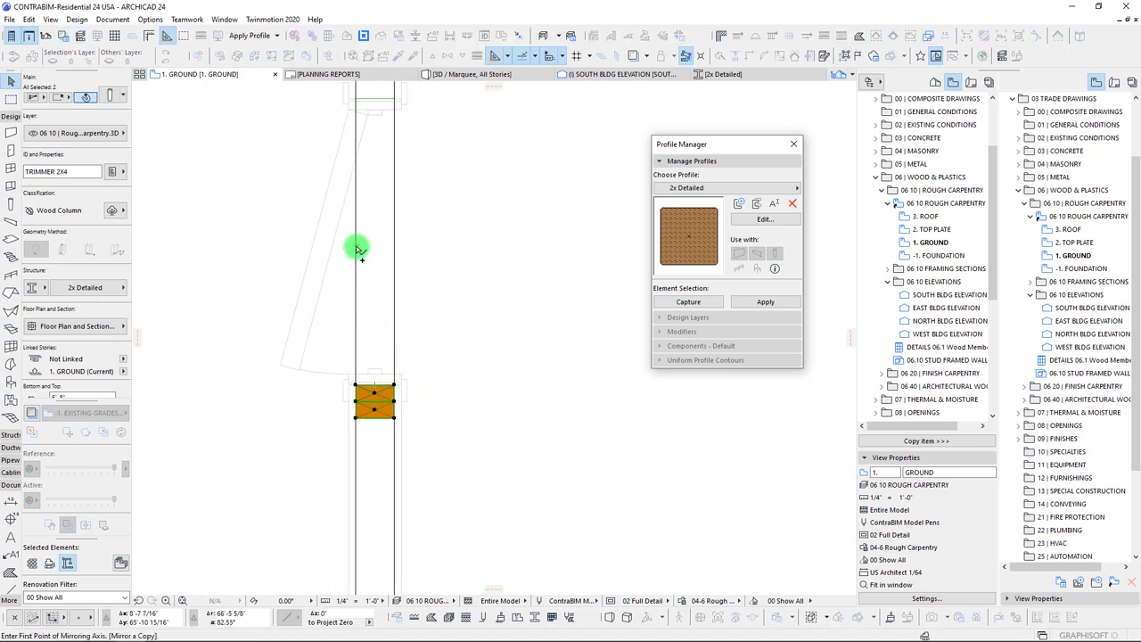
click(416, 181)
- Move the mirrored stud pair back from the interior door's frame to the edge of the rough opening
scroll(410, 285, up, 6)
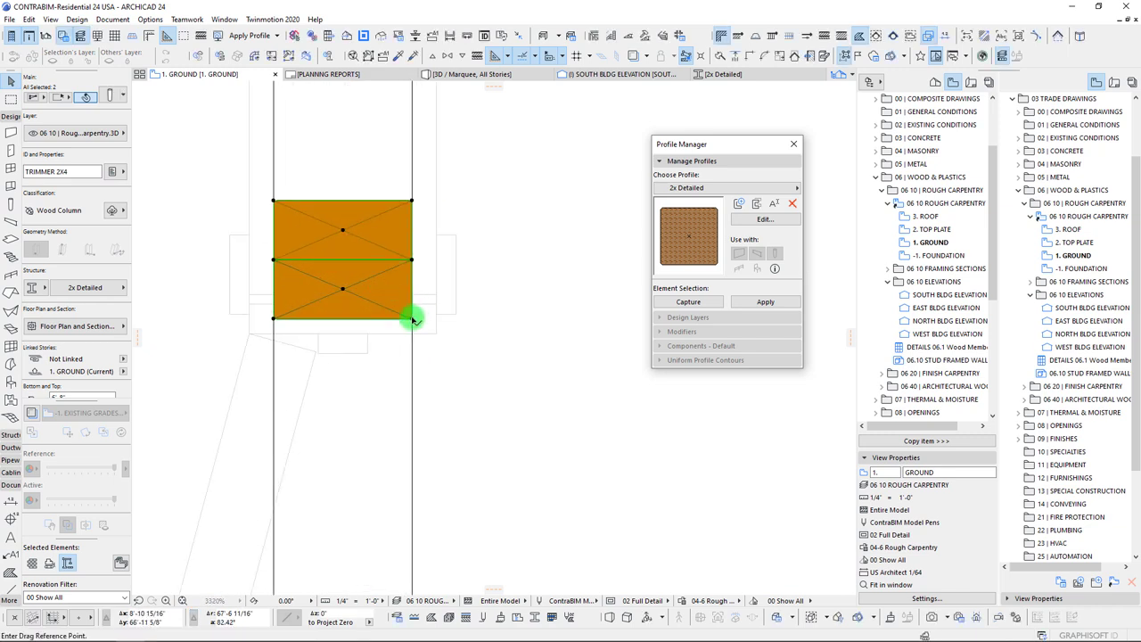
click(413, 319)
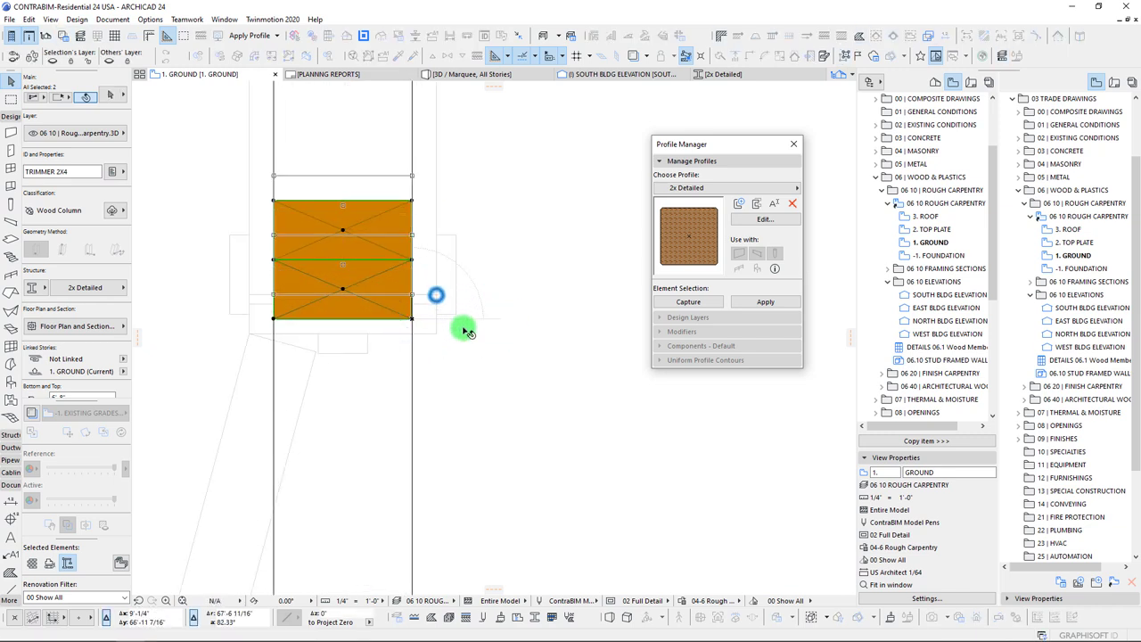
click(436, 295)
key(Escape)
- Set the floor plan's graphic override combination to No Overrides
click(718, 602)
click(718, 601)
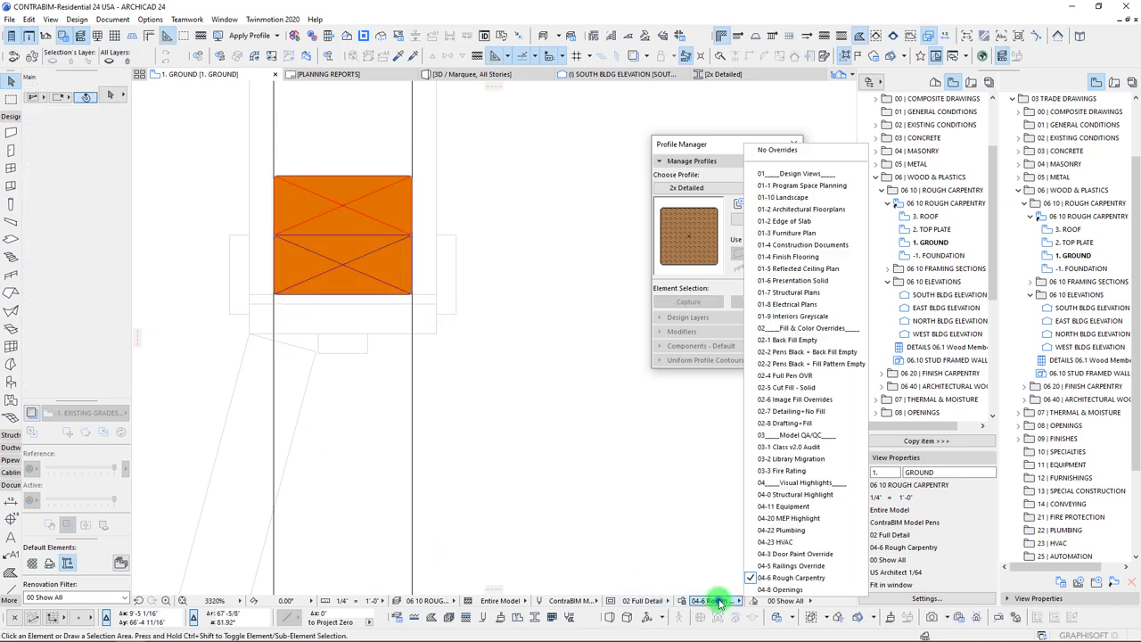
click(765, 147)
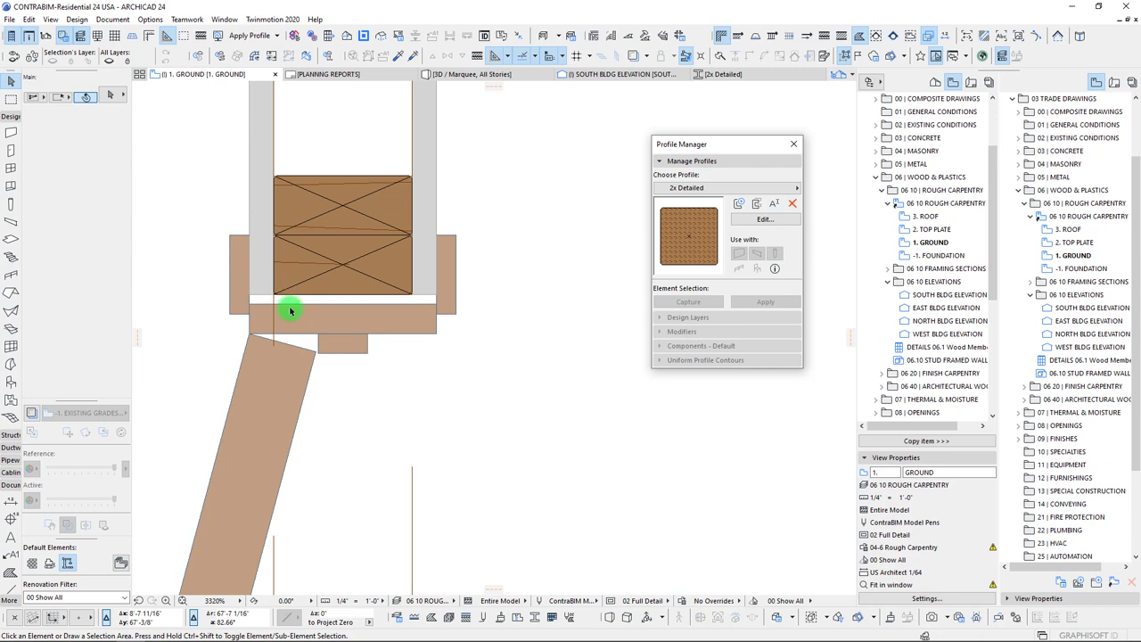
click(718, 601)
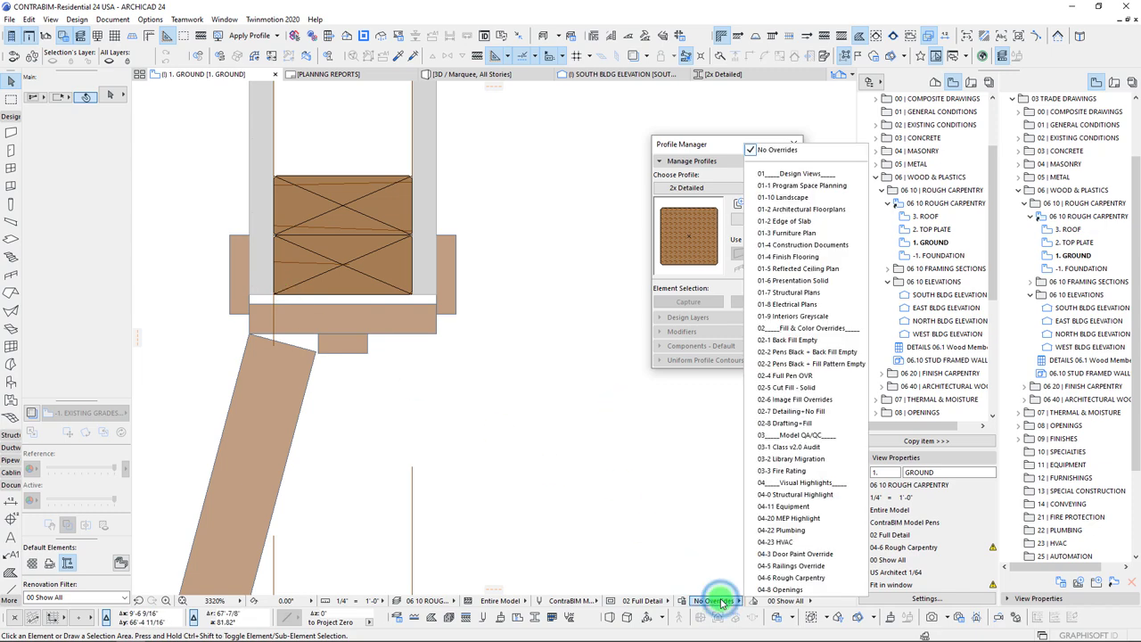
click(474, 334)
- Examine how the stud pairs fit the walls and frames at the interior door, both casement windows and the entrance door
scroll(437, 428, down, 8)
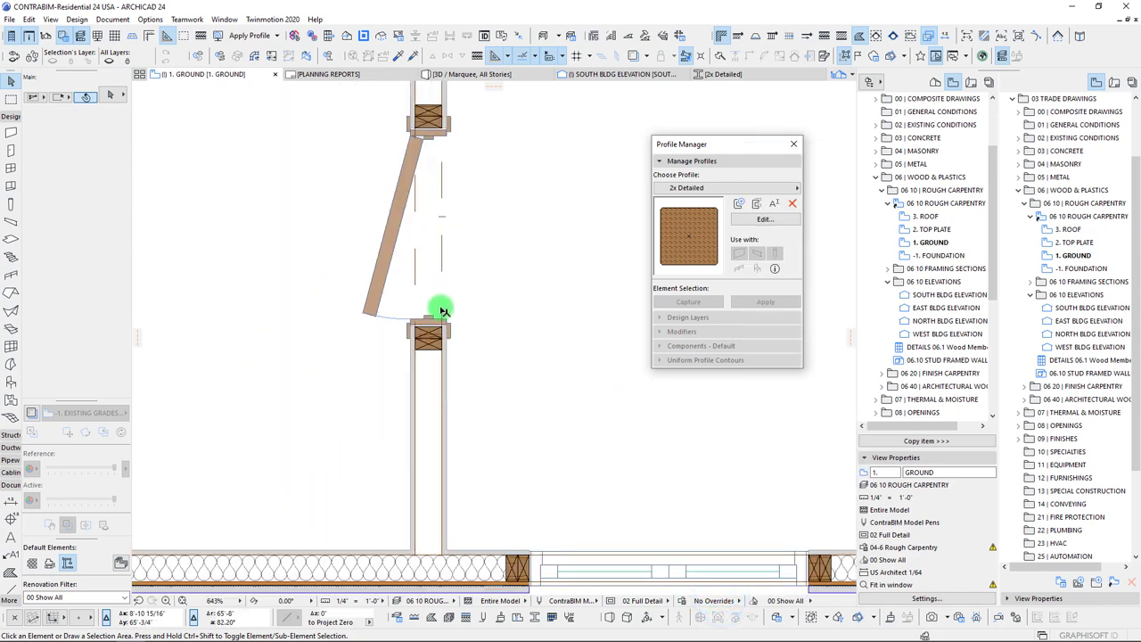
scroll(443, 311, down, 4)
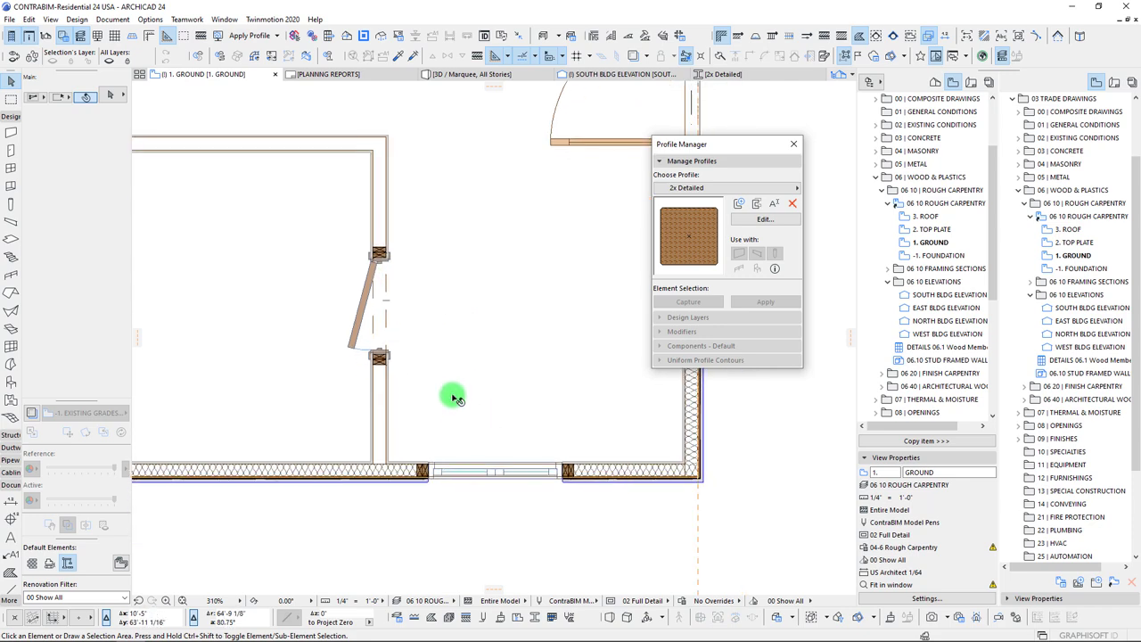
middle_drag(566, 455, 451, 246)
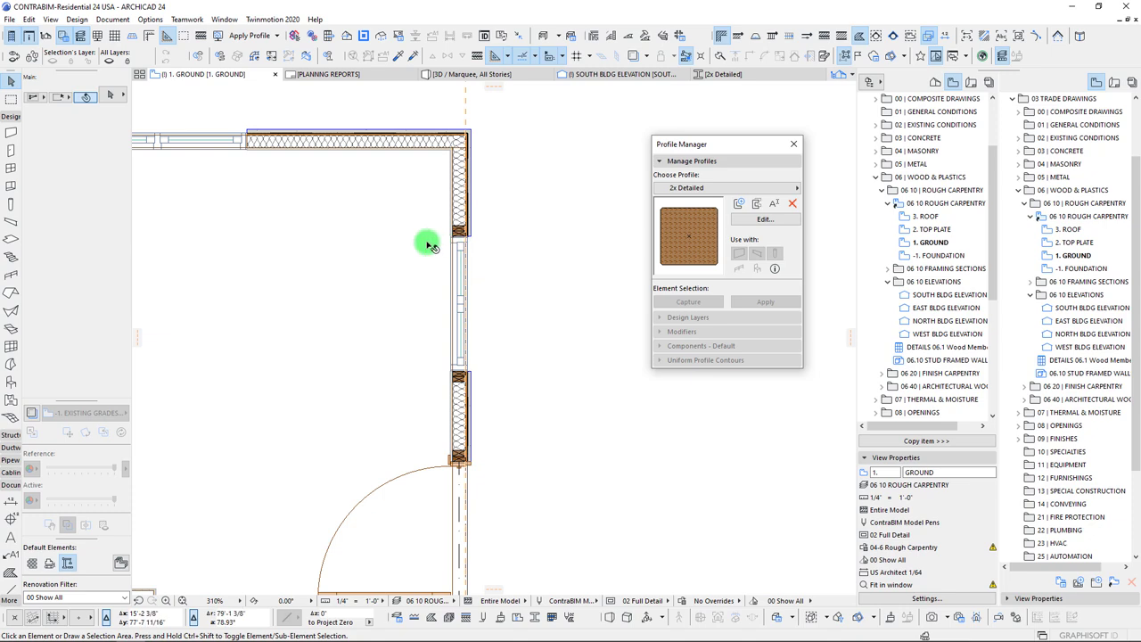
scroll(442, 234, down, 3)
scroll(454, 423, up, 1)
scroll(498, 355, up, 1)
middle_drag(499, 354, 502, 347)
scroll(514, 355, up, 8)
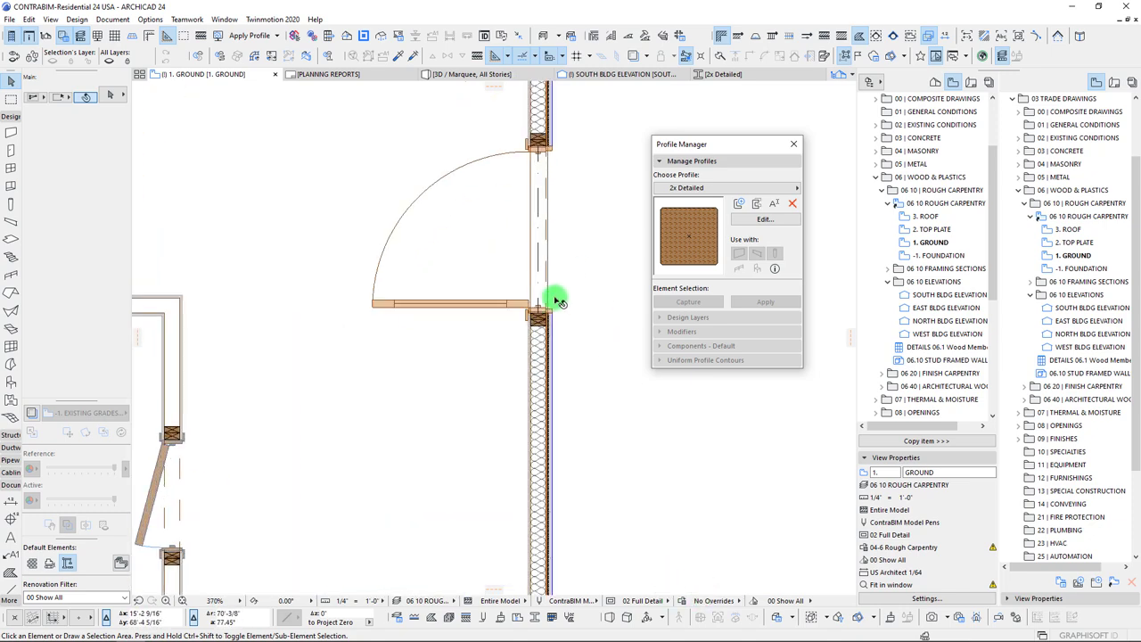
- Set the graphic override combination to 04-6 Rough Carpentry and turn on true line weights
click(727, 602)
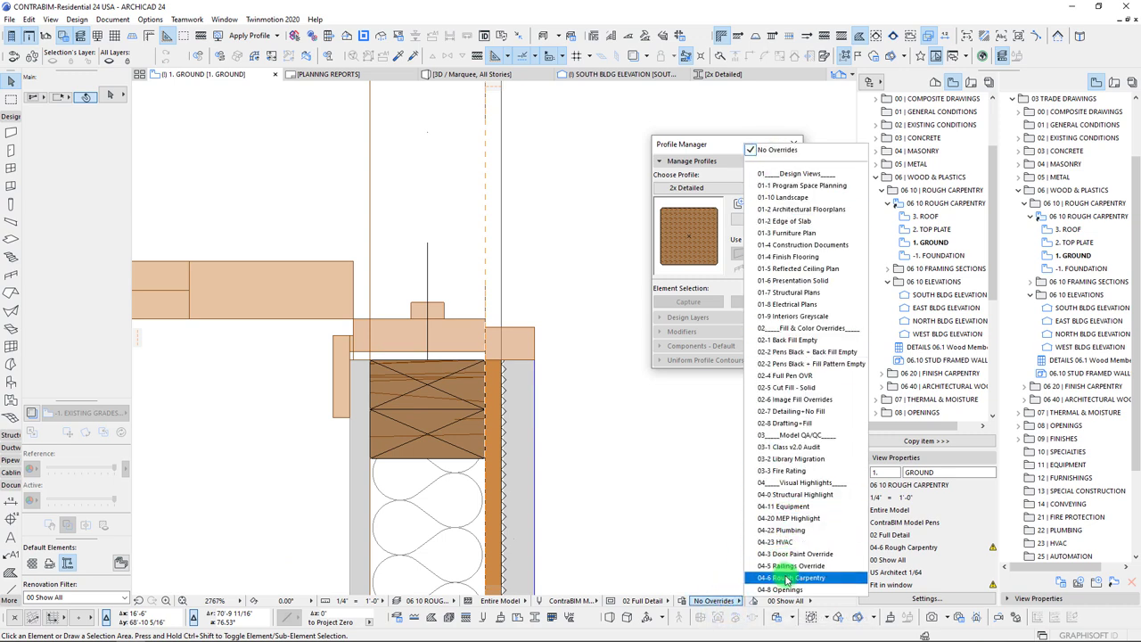
click(787, 578)
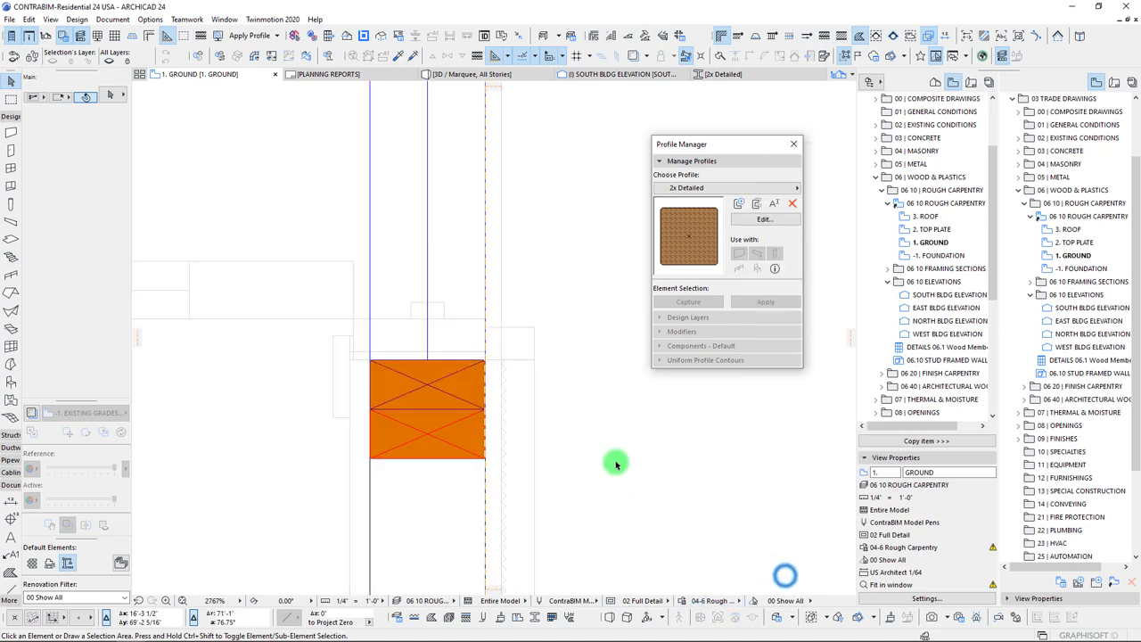
click(477, 56)
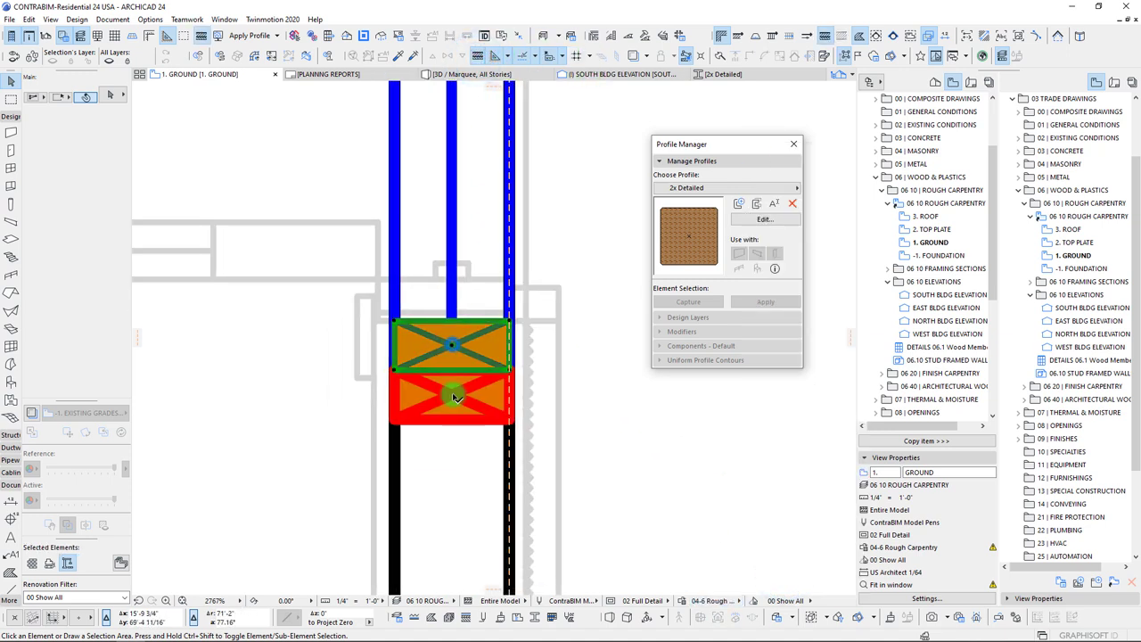
- Copy the king stud and trimmer pair from the entrance door's lower jamb to the right jamb of the upper wall's window
click(457, 402)
shift+click(379, 330)
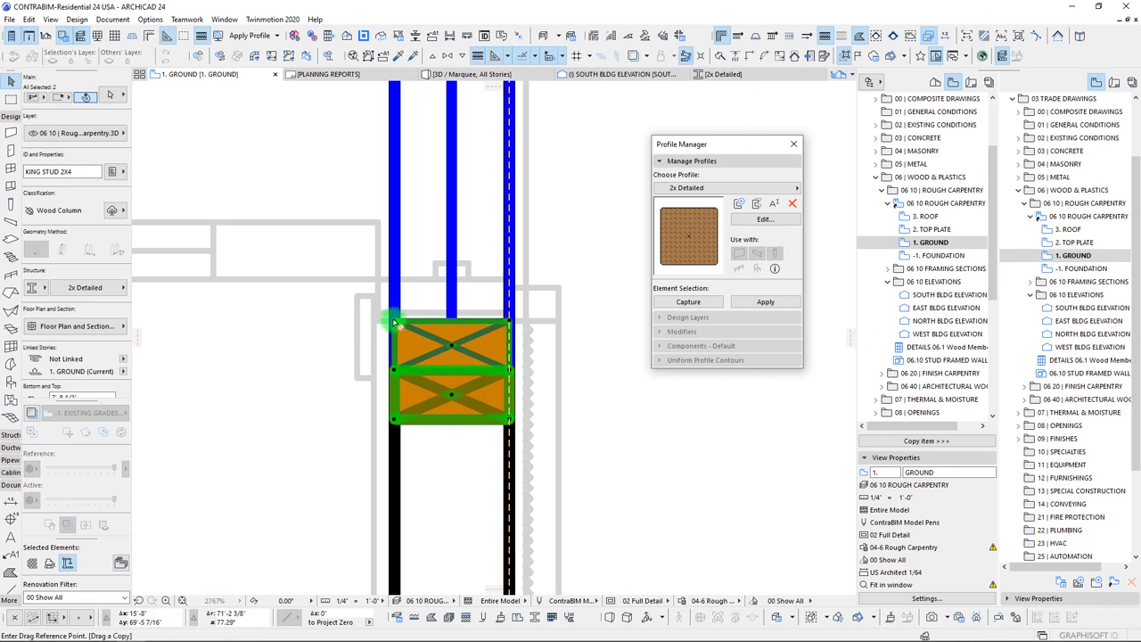
key(ctrl+shift+d)
click(394, 322)
scroll(410, 404, down, 7)
middle_drag(344, 292, 531, 576)
scroll(383, 277, up, 5)
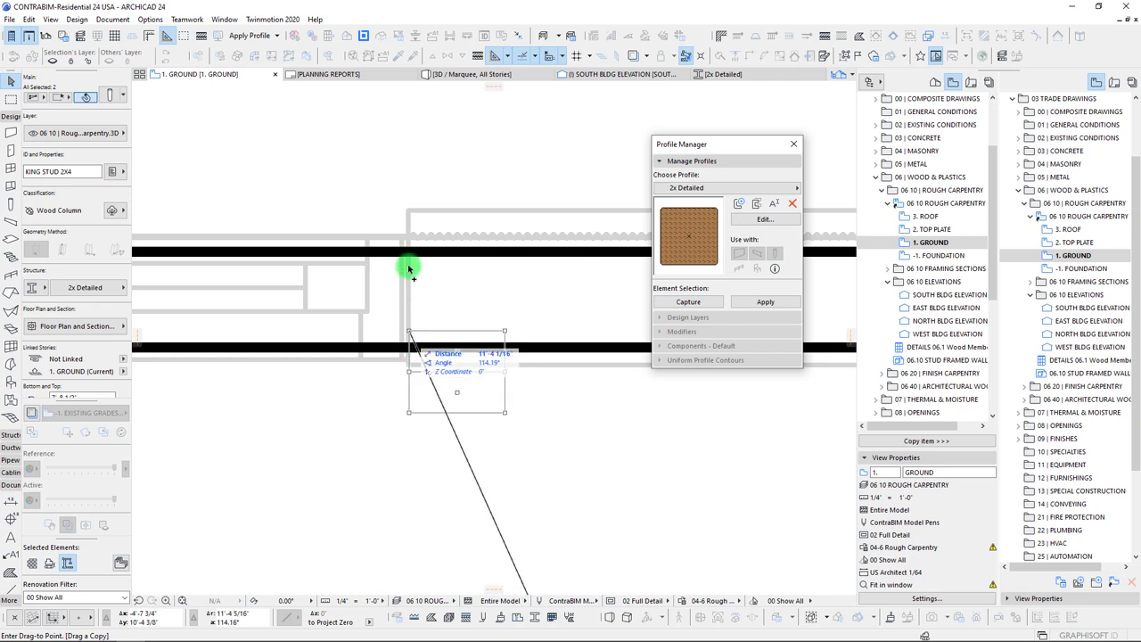
click(408, 364)
- Rotate the copied stud pair 90 degrees and move it into the upper wall's stud layer beside the window opening
key(ctrl+e)
click(408, 365)
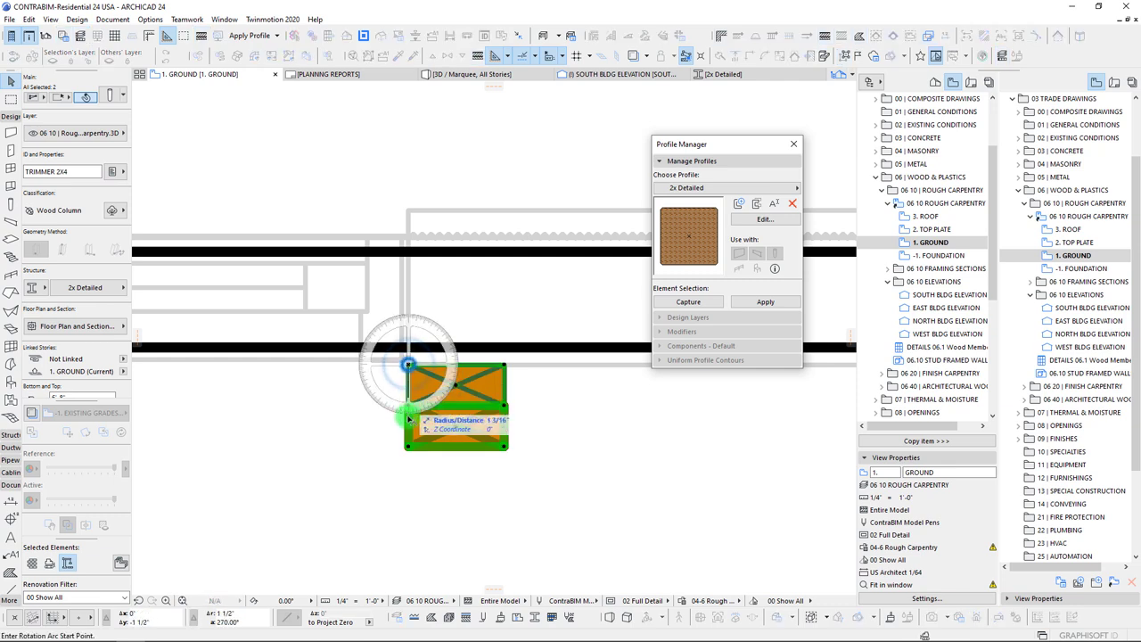
click(490, 363)
key(ctrl+d)
click(408, 363)
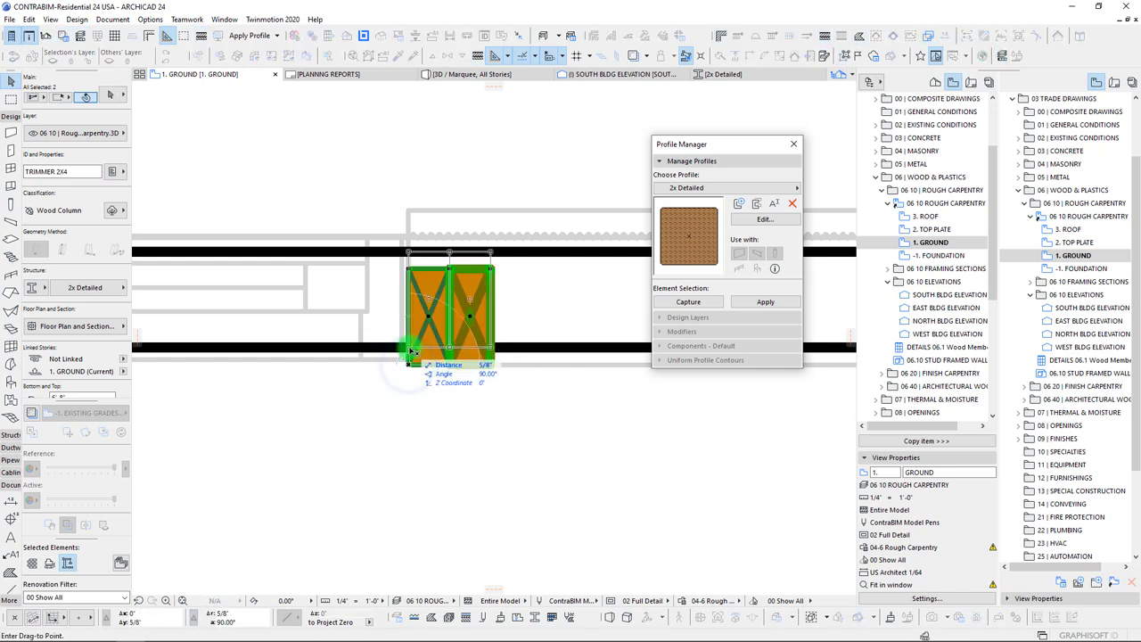
- Mirror a copy of the stud pair about the centre of the upper wall's window to its left jamb
scroll(642, 361, down, 3)
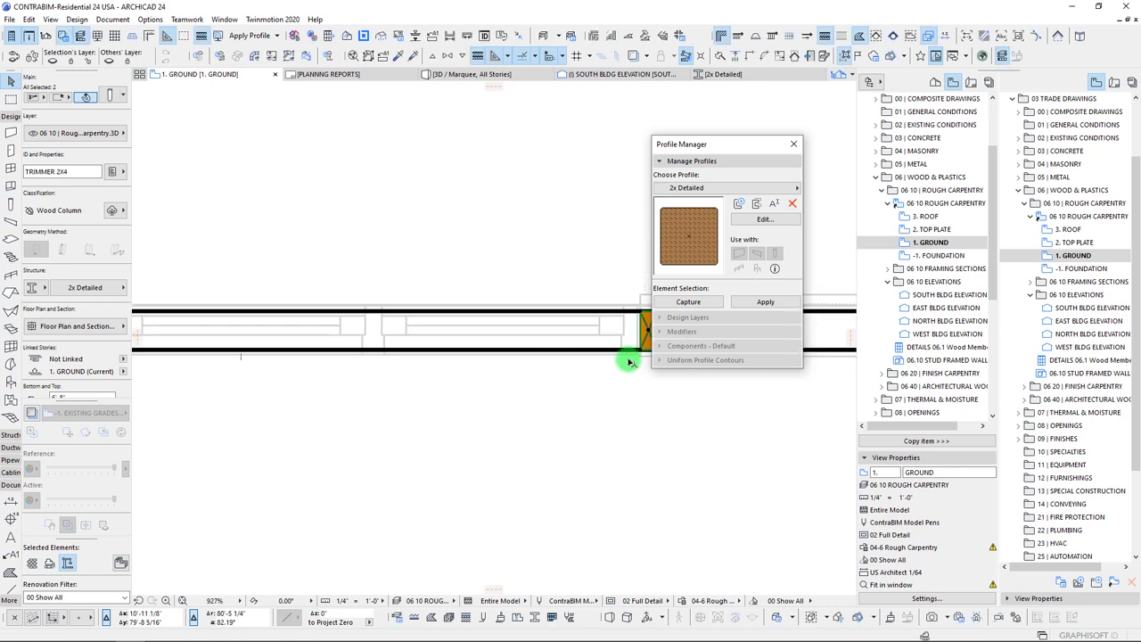
key(ctrl+shift+m)
scroll(517, 382, down, 3)
scroll(446, 382, up, 1)
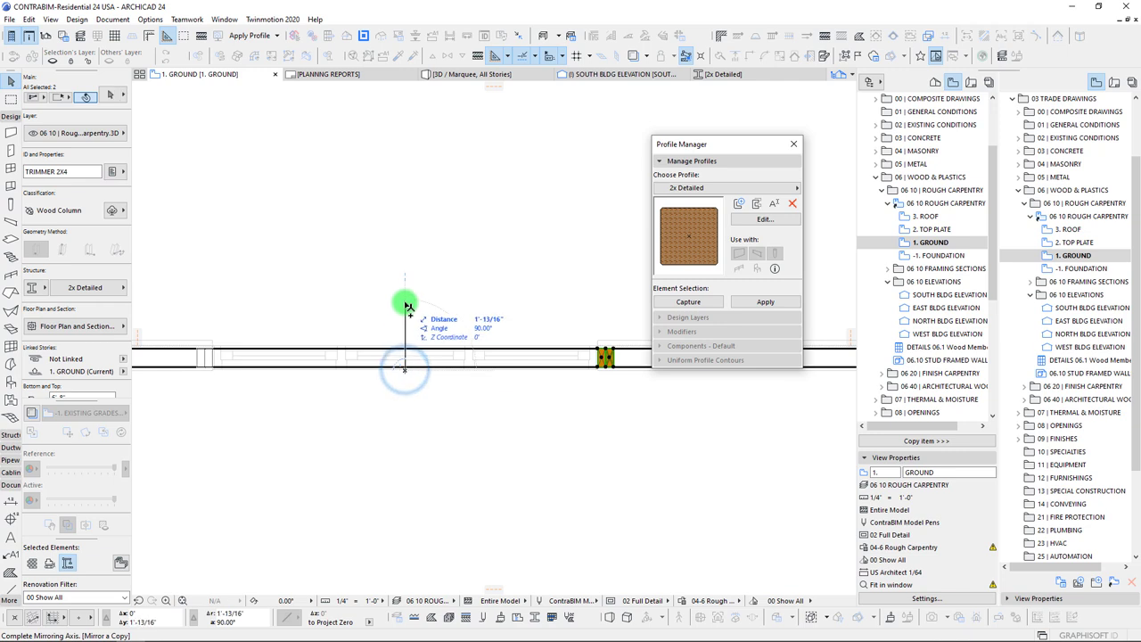
scroll(193, 357, up, 3)
scroll(214, 356, down, 5)
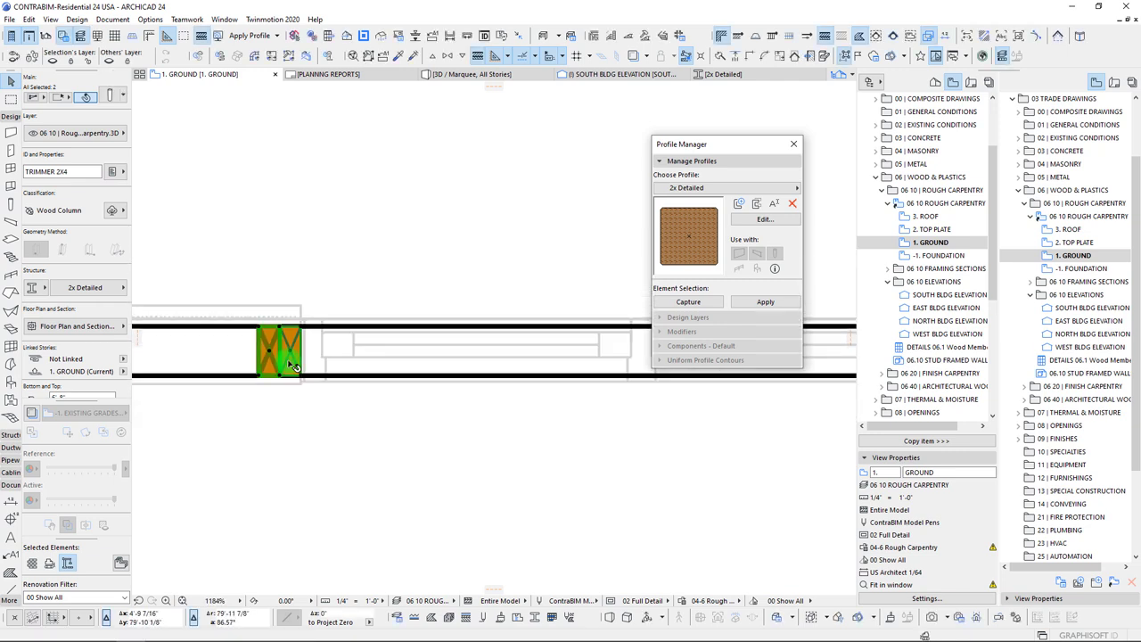
scroll(339, 469, down, 1)
middle_drag(351, 466, 386, 260)
middle_drag(453, 381, 453, 311)
middle_drag(498, 358, 474, 385)
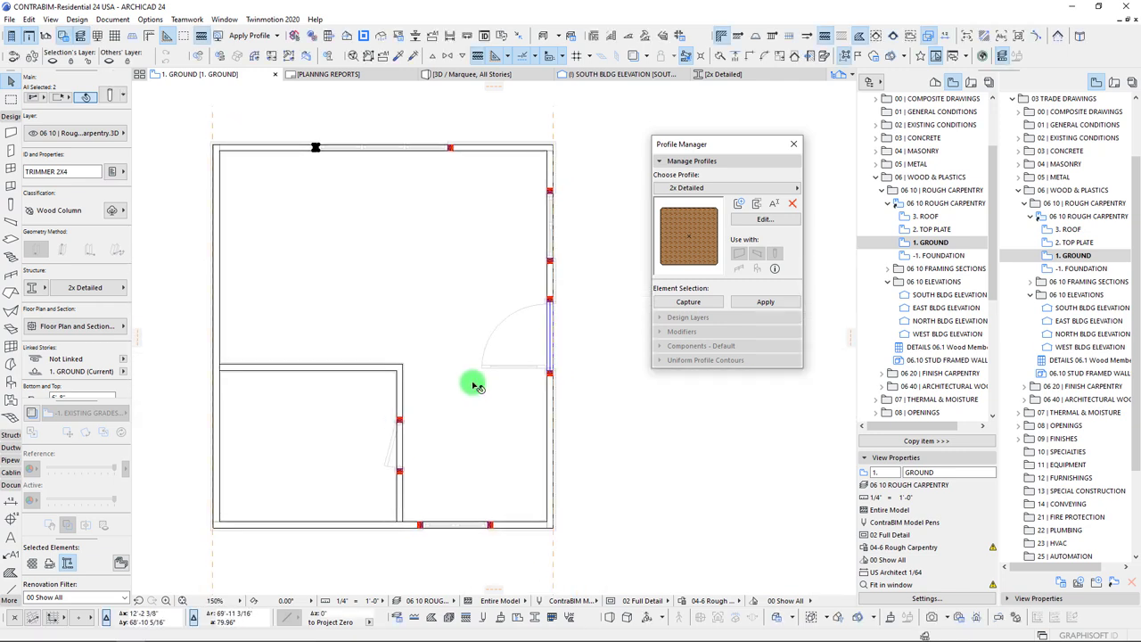
key(Escape)
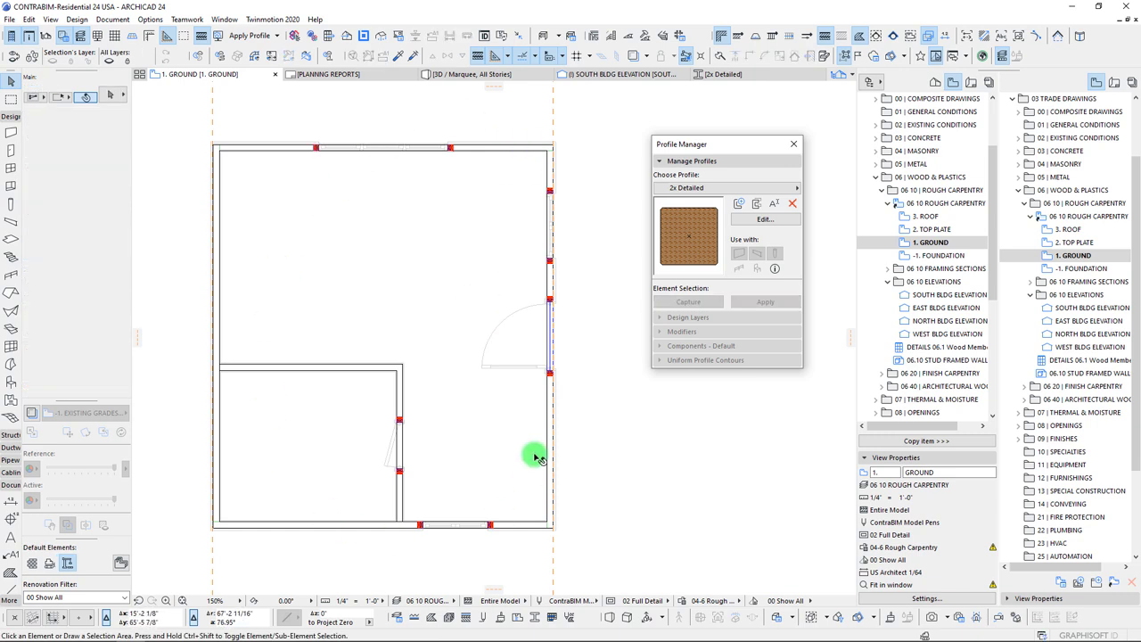
scroll(517, 426, down, 6)
scroll(419, 392, down, 15)
scroll(446, 178, up, 18)
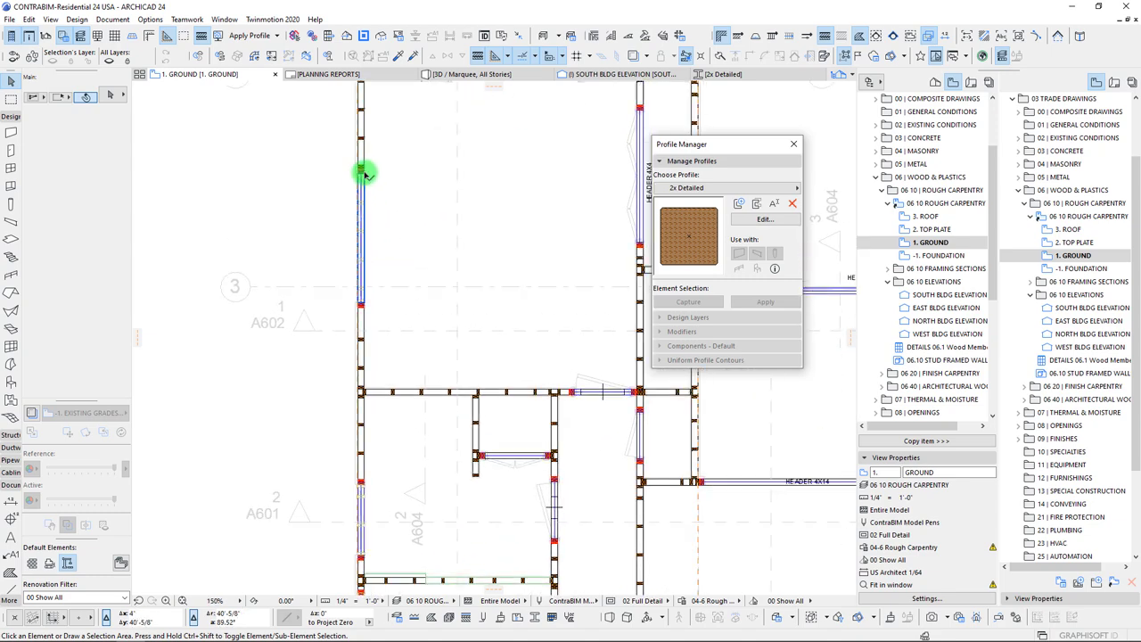
alt+click(365, 171)
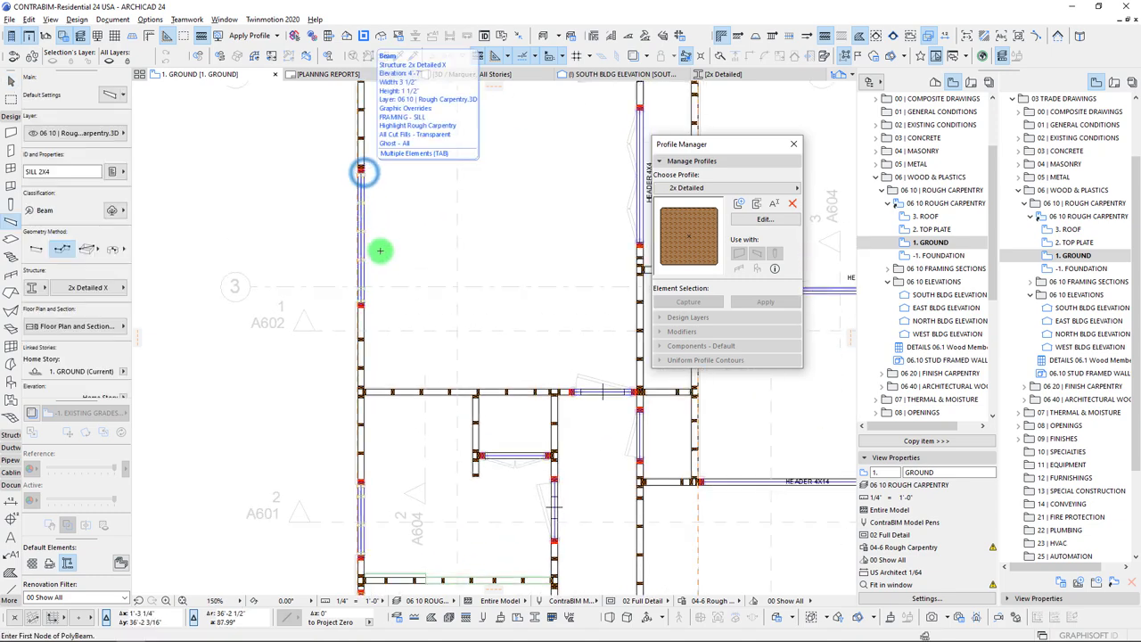
scroll(364, 181, up, 5)
shift+drag(328, 146, 383, 455)
scroll(352, 436, up, 10)
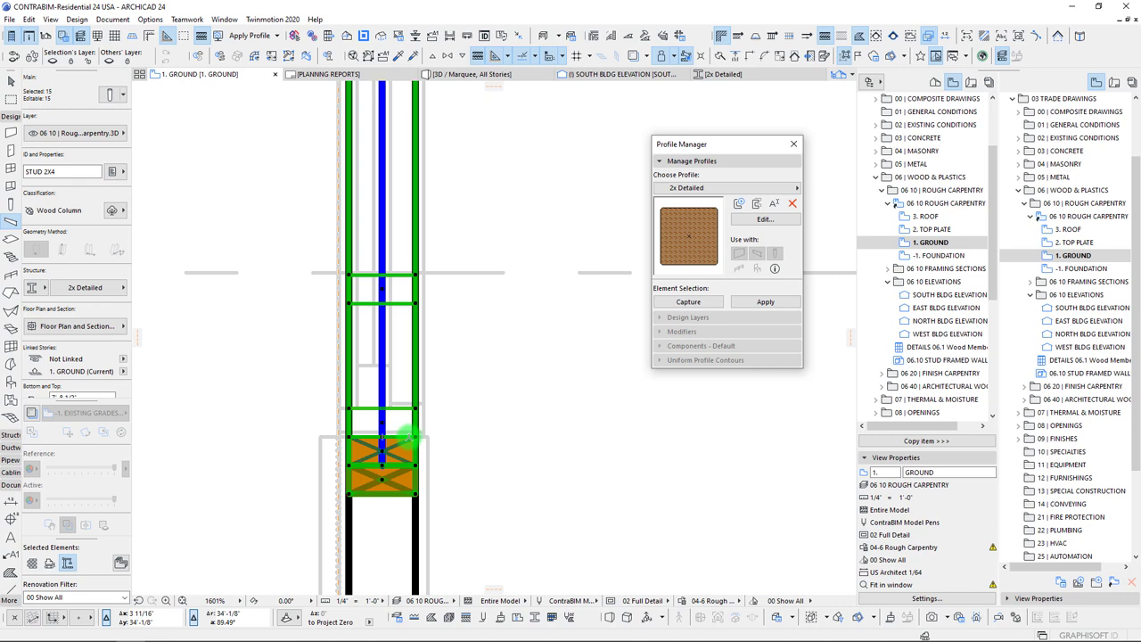
scroll(390, 430, down, 5)
key(Escape)
key(Escape)
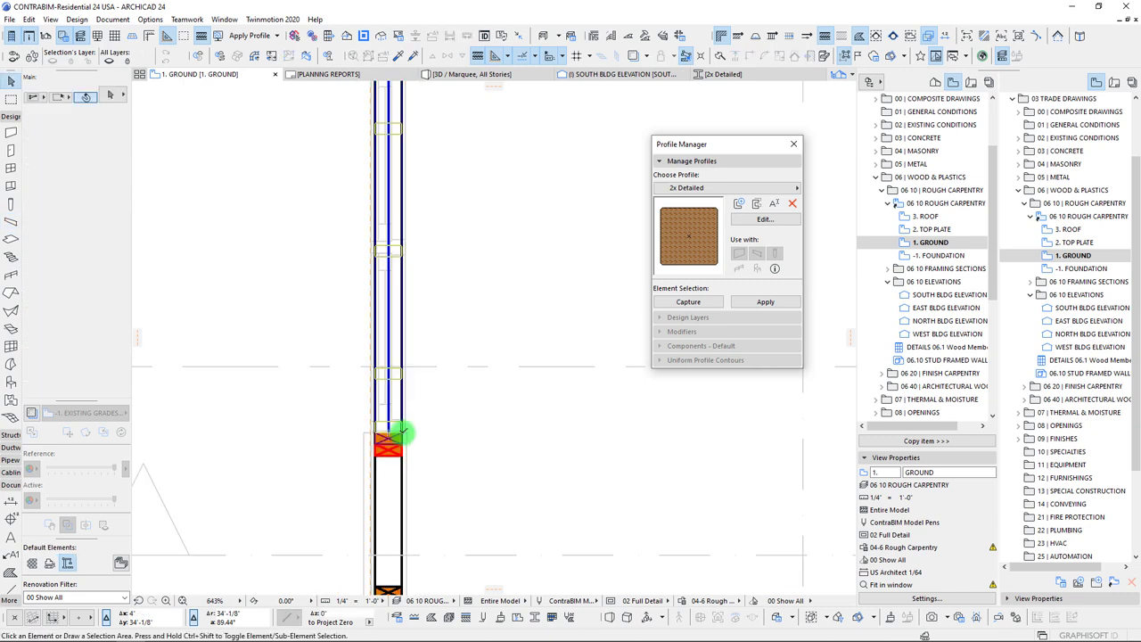
- Pick up the settings of the main building's W06 casement window and place a matching window in the small building's left exterior wall
click(400, 418)
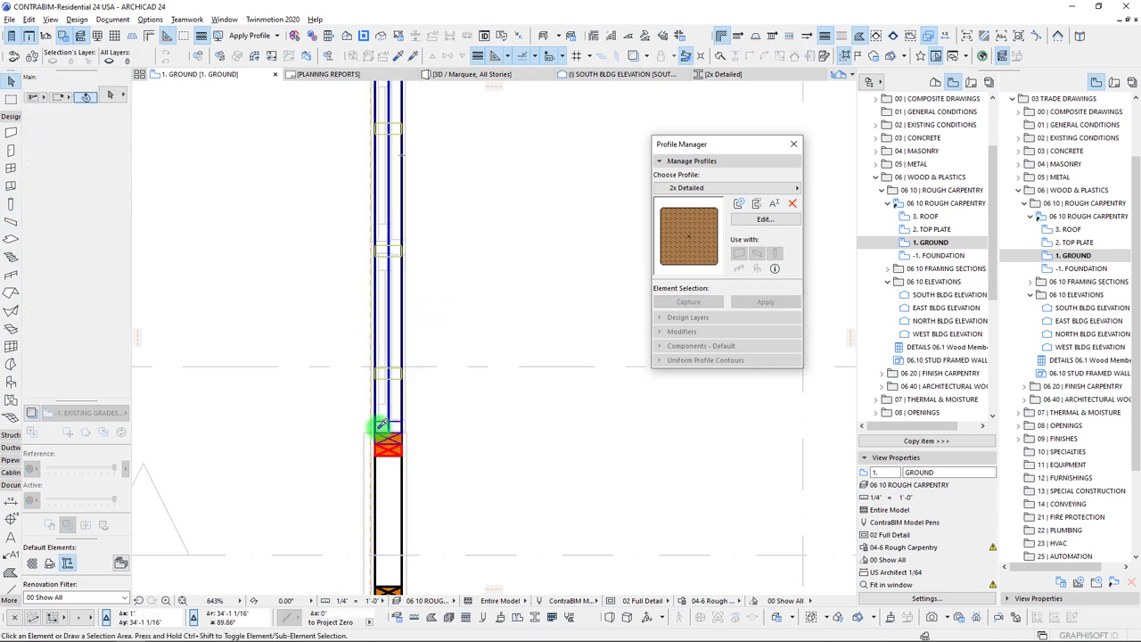
scroll(392, 298, down, 3)
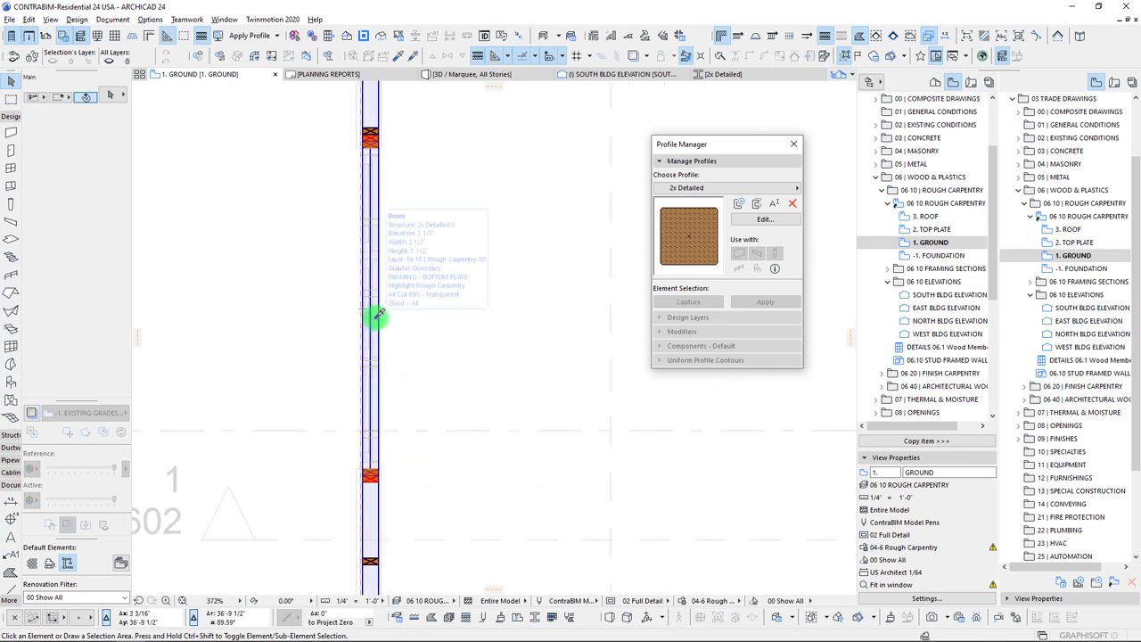
alt+click(381, 311)
scroll(369, 374, down, 10)
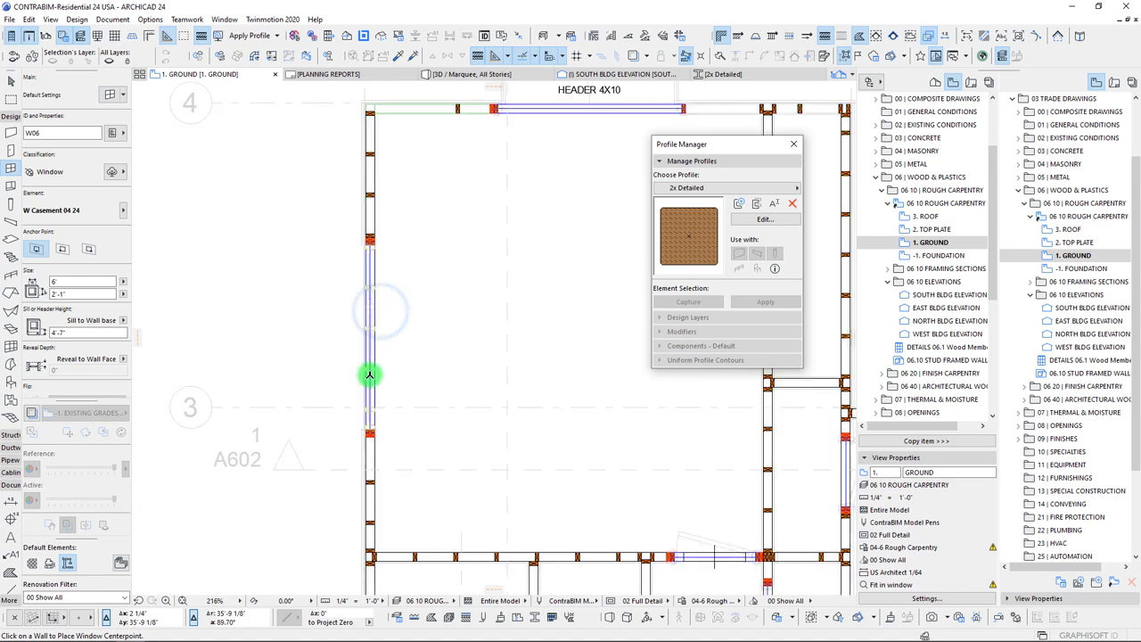
middle_drag(379, 98, 373, 413)
scroll(372, 413, up, 4)
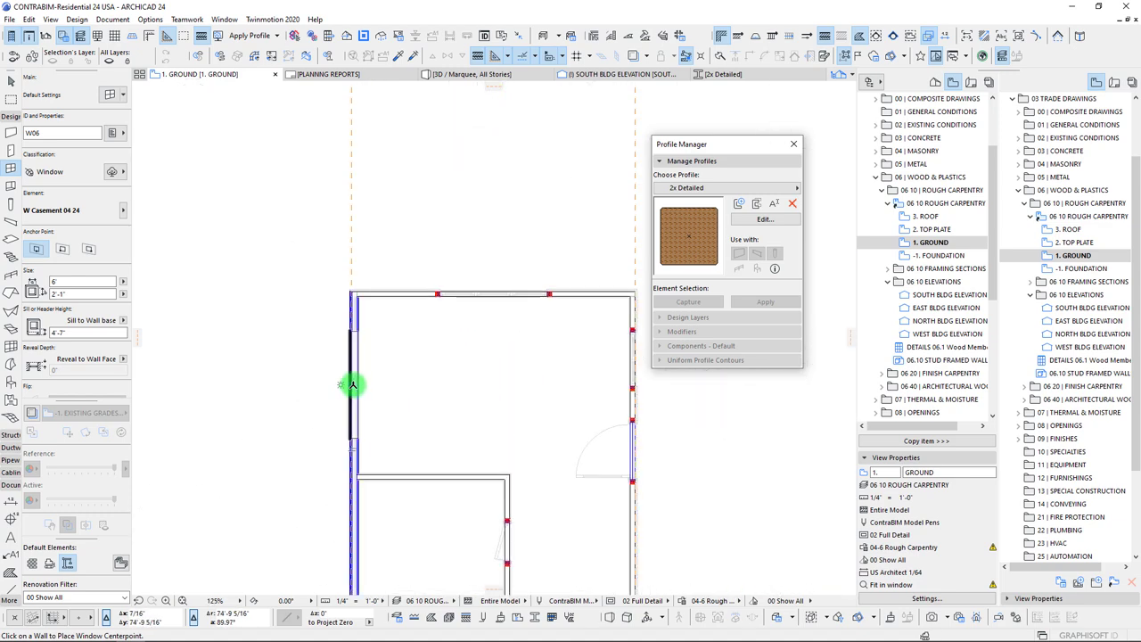
click(353, 384)
- Copy the complete stud, header and sill framing of the main building's W06 window to the new window, aligned at the window trim corner
scroll(372, 425, down, 5)
middle_drag(369, 584, 365, 359)
scroll(363, 411, up, 10)
middle_drag(397, 417, 398, 275)
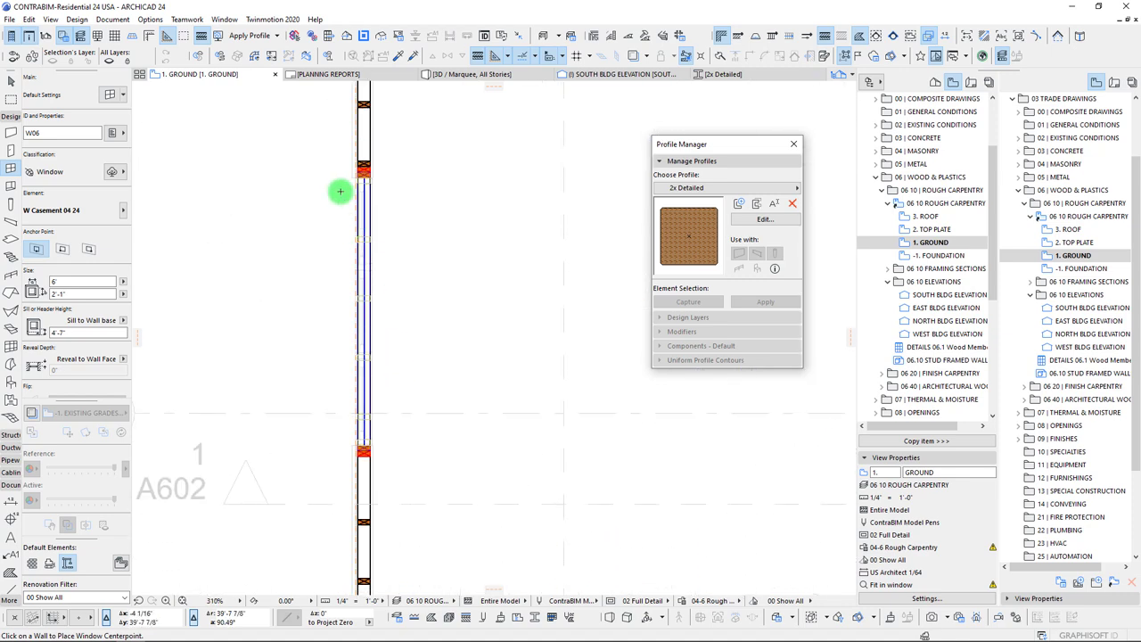
click(402, 467)
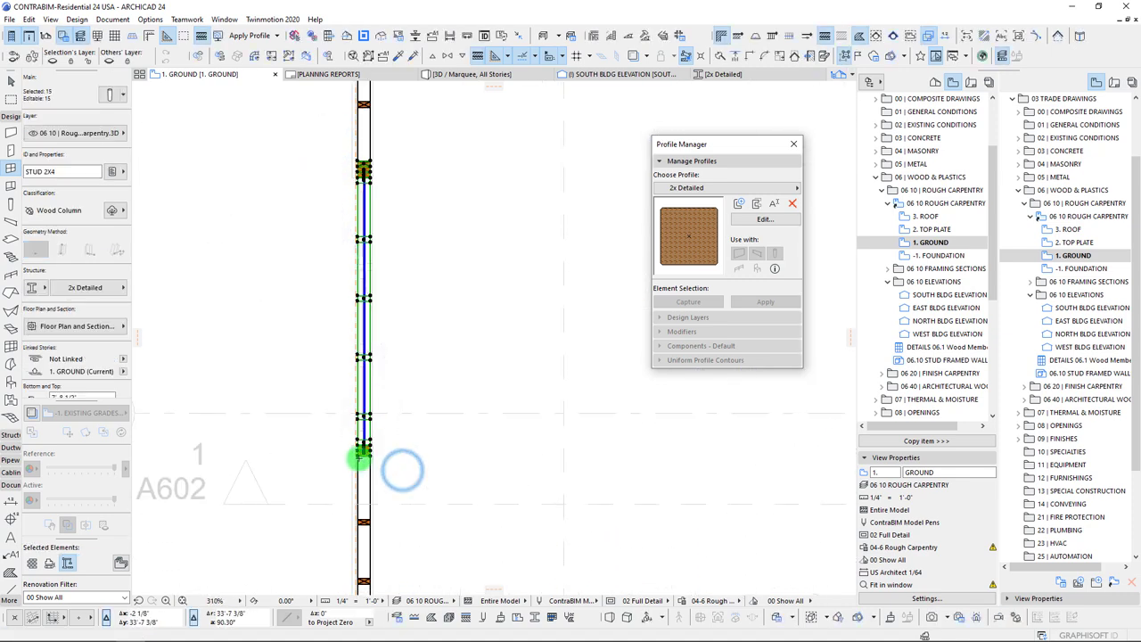
scroll(368, 446, up, 9)
scroll(382, 430, up, 4)
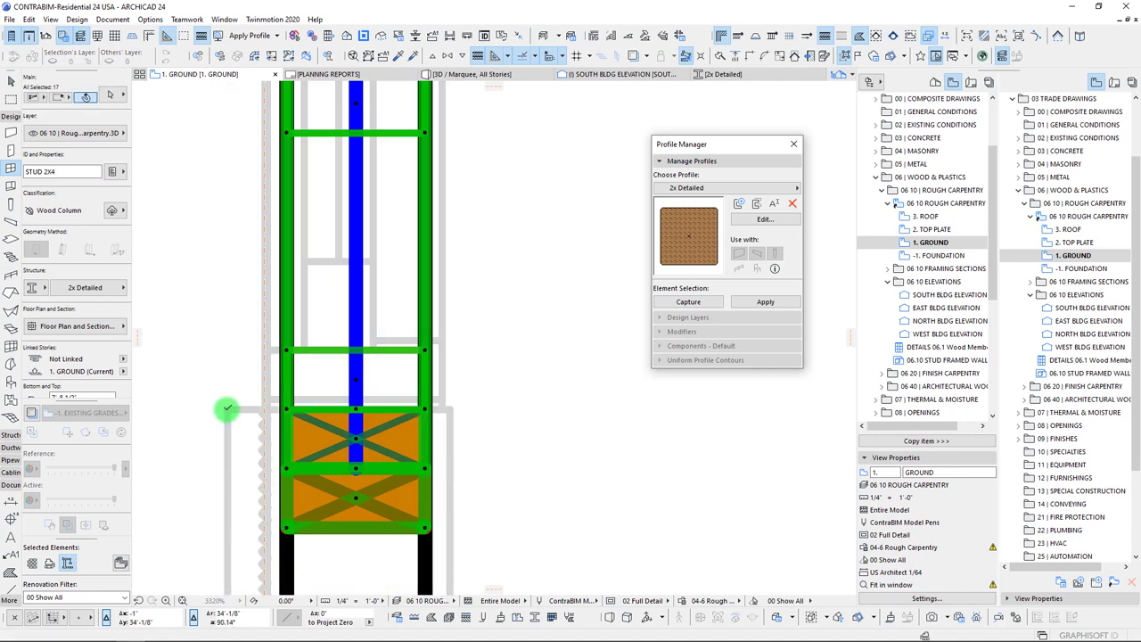
key(ctrl+shift+d)
click(227, 409)
scroll(233, 412, down, 10)
scroll(339, 273, up, 10)
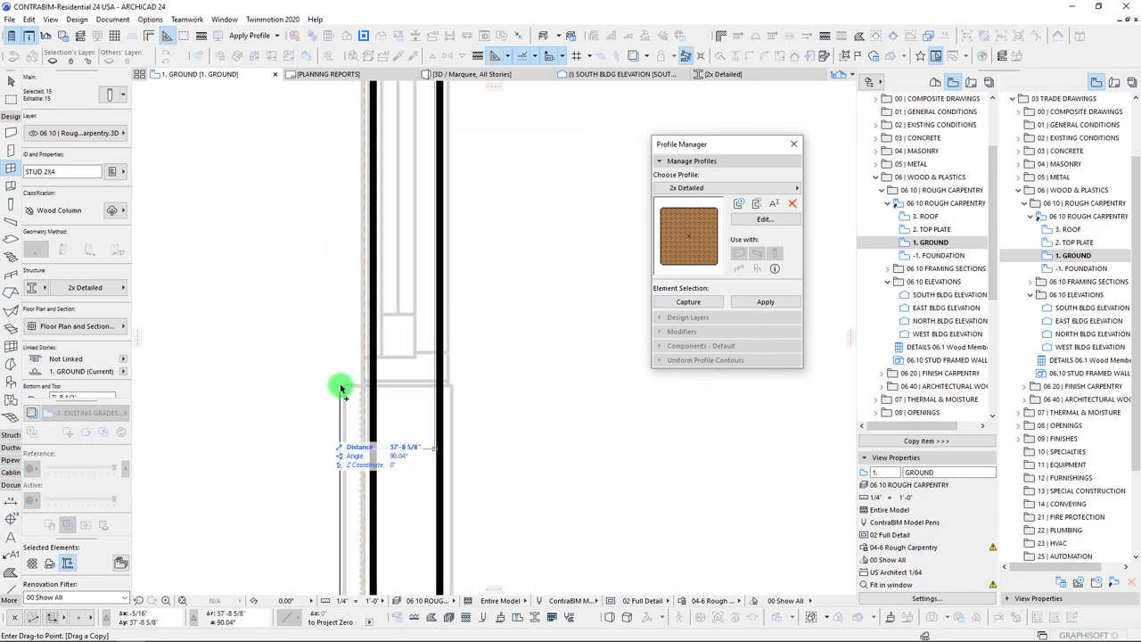
click(344, 386)
scroll(419, 391, down, 8)
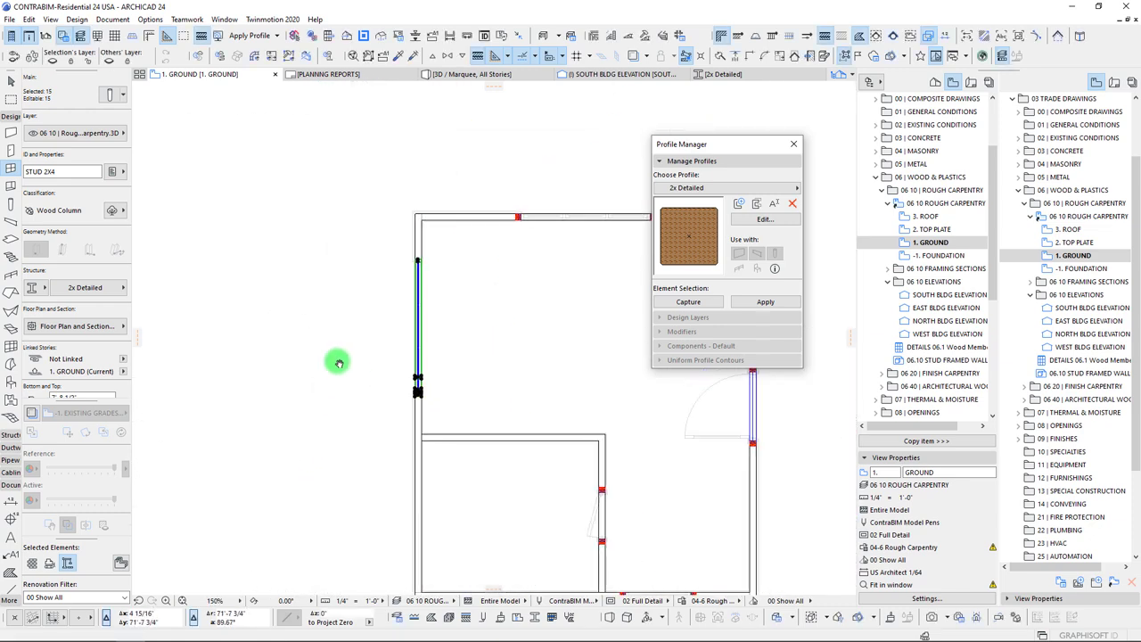
middle_drag(385, 379, 363, 365)
key(Escape)
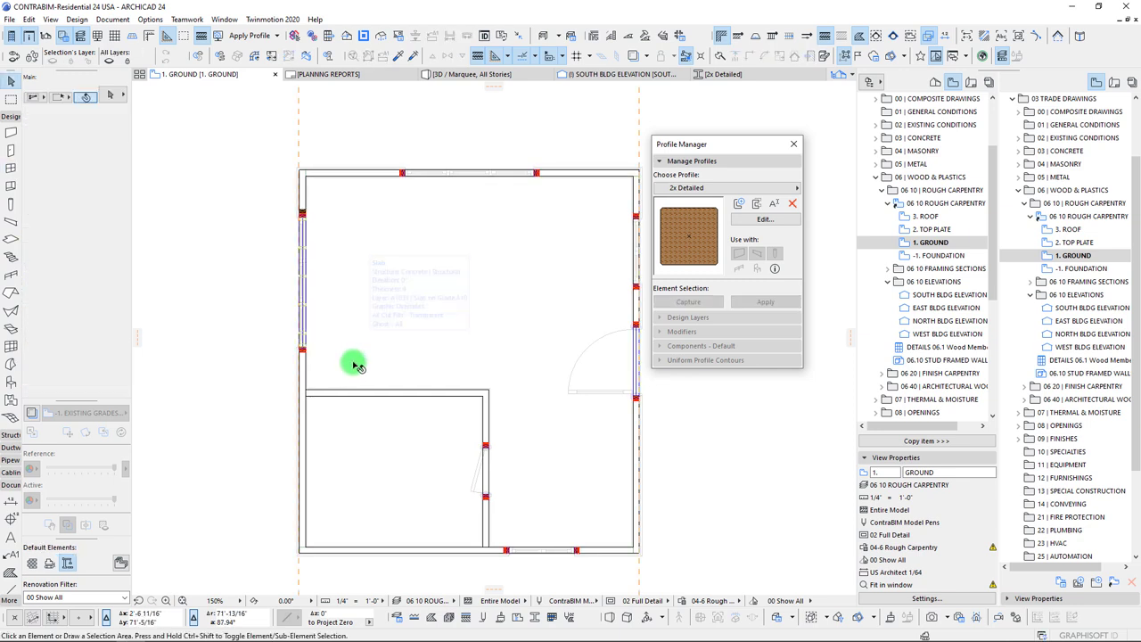
- Copy the entrance door's HEADER 4X4 beam to the casement window opening above the door in the same wall
middle_drag(515, 397, 446, 356)
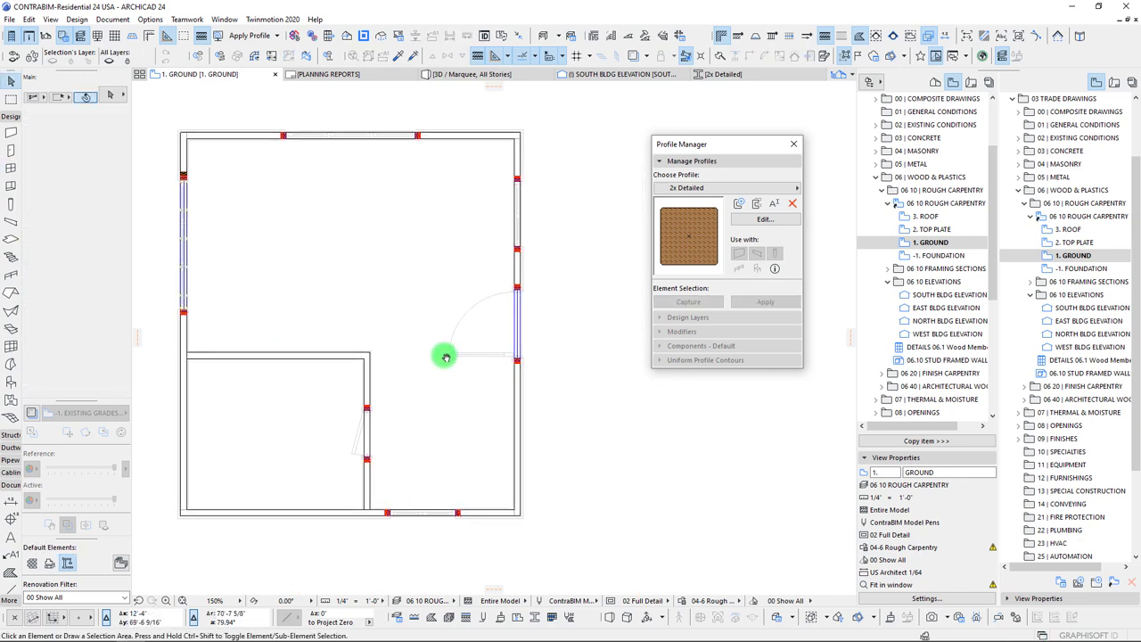
click(514, 313)
scroll(518, 284, up, 10)
middle_drag(520, 401, 489, 203)
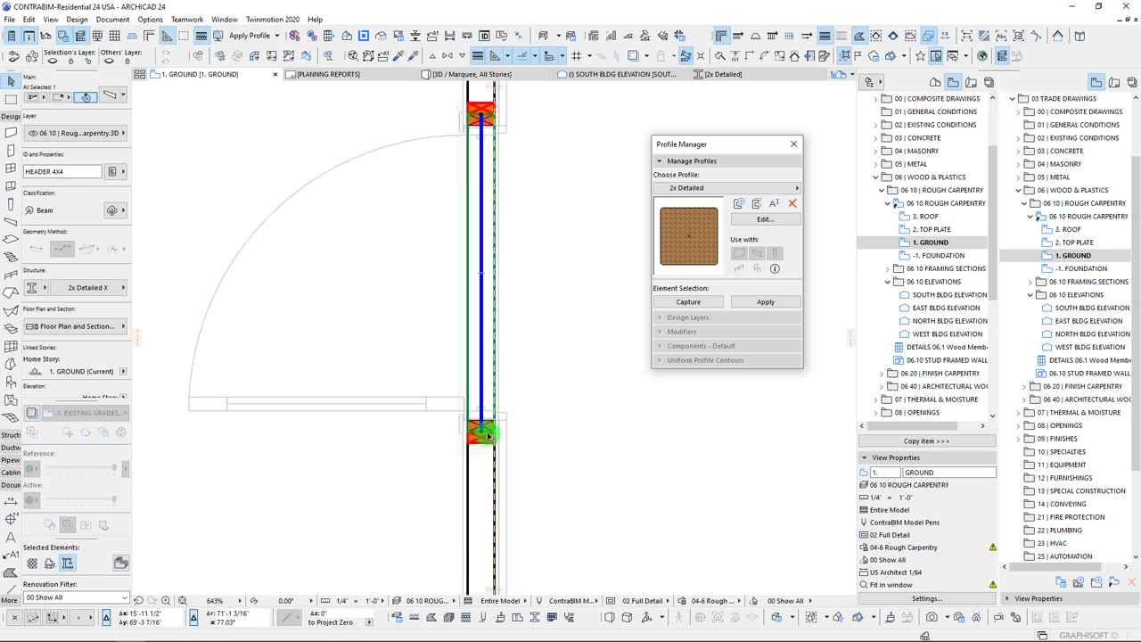
key(ctrl+shift+d)
click(482, 434)
scroll(477, 428, up, 3)
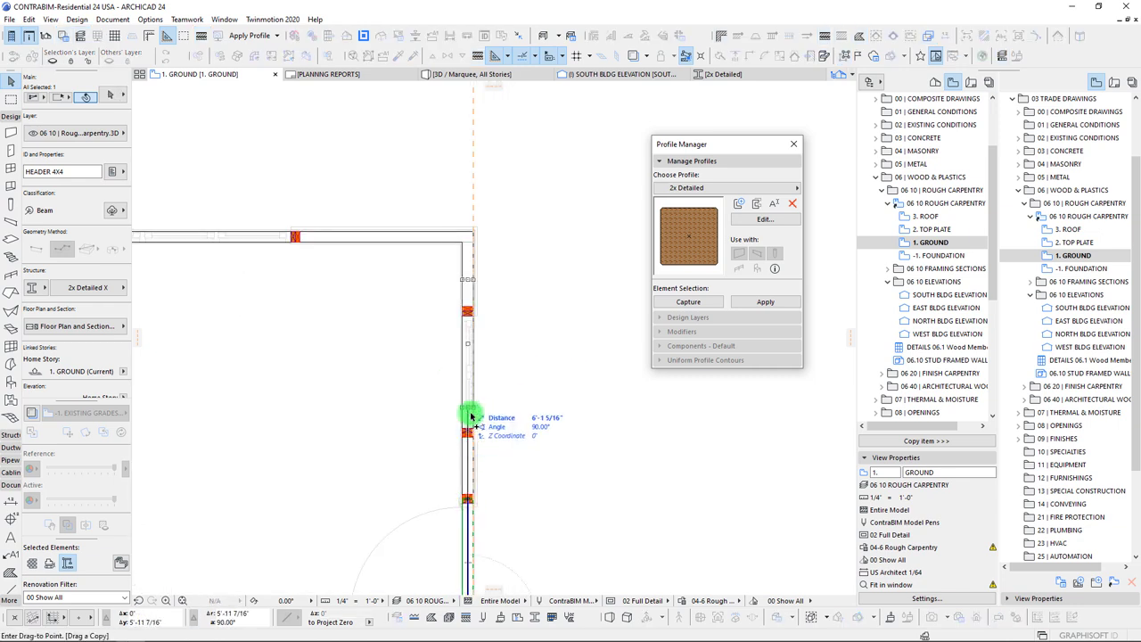
click(454, 483)
- Stretch the copied header's upper end to meet the king stud at the casement window's upper jamb
scroll(464, 267, down, 3)
click(453, 211)
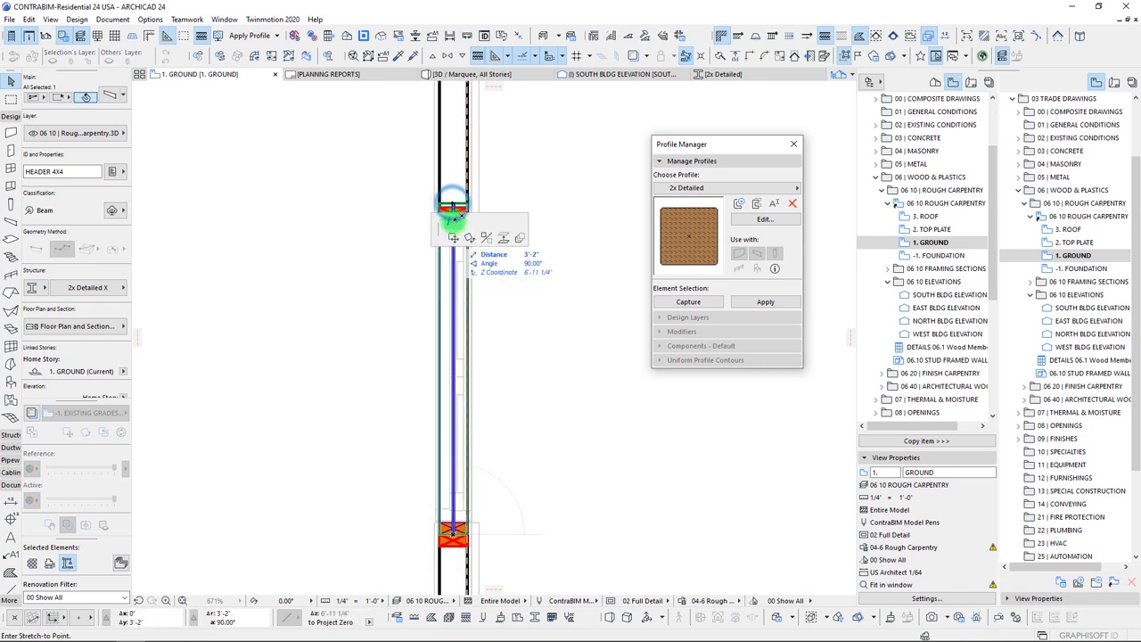
scroll(330, 249, up, 3)
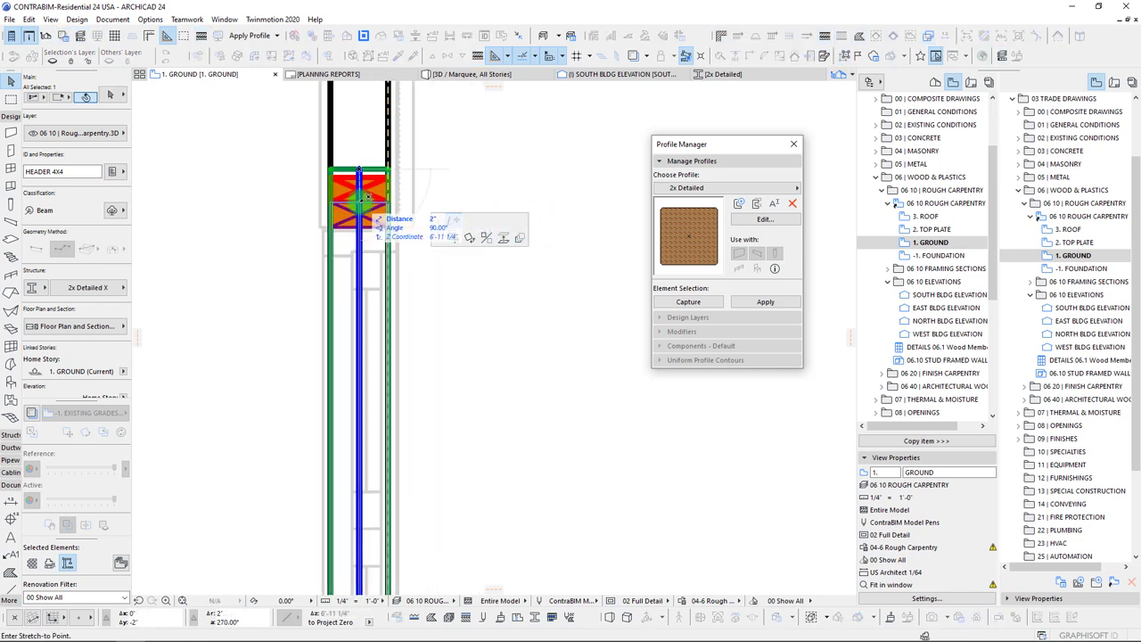
click(357, 272)
- Copy the casement window's header to the stud pair at the right jamb of the upper wall's window
scroll(402, 339, down, 3)
key(ctrl+shift+d)
click(385, 457)
middle_drag(184, 204, 383, 459)
scroll(249, 382, up, 3)
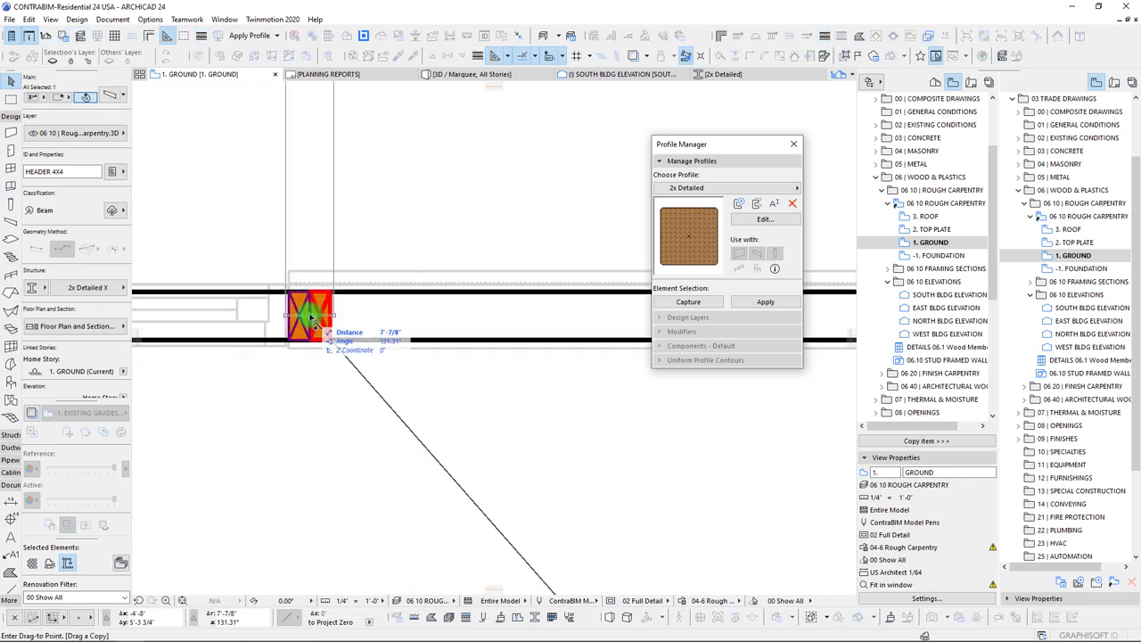
click(310, 316)
- Rotate the copied header 90 degrees about its end point so it runs along the upper wall
key(ctrl+e)
click(310, 317)
click(313, 234)
click(244, 316)
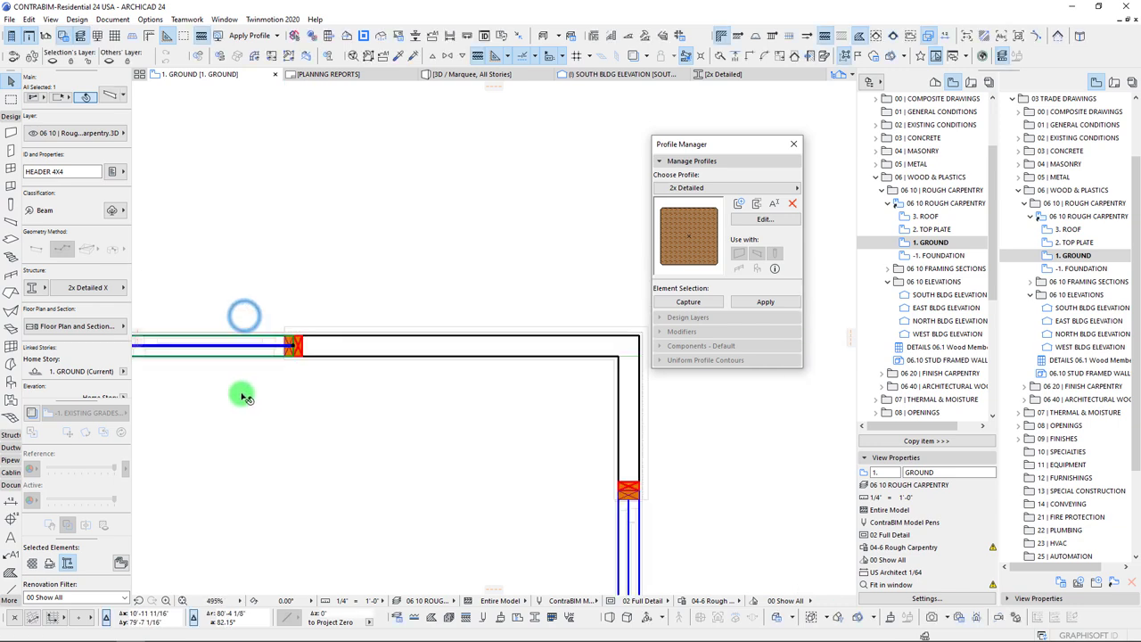
- Stretch the rotated header's free end to the king stud at the left jamb of the upper wall's window
scroll(374, 410, down, 3)
click(441, 378)
scroll(234, 378, up, 3)
click(256, 374)
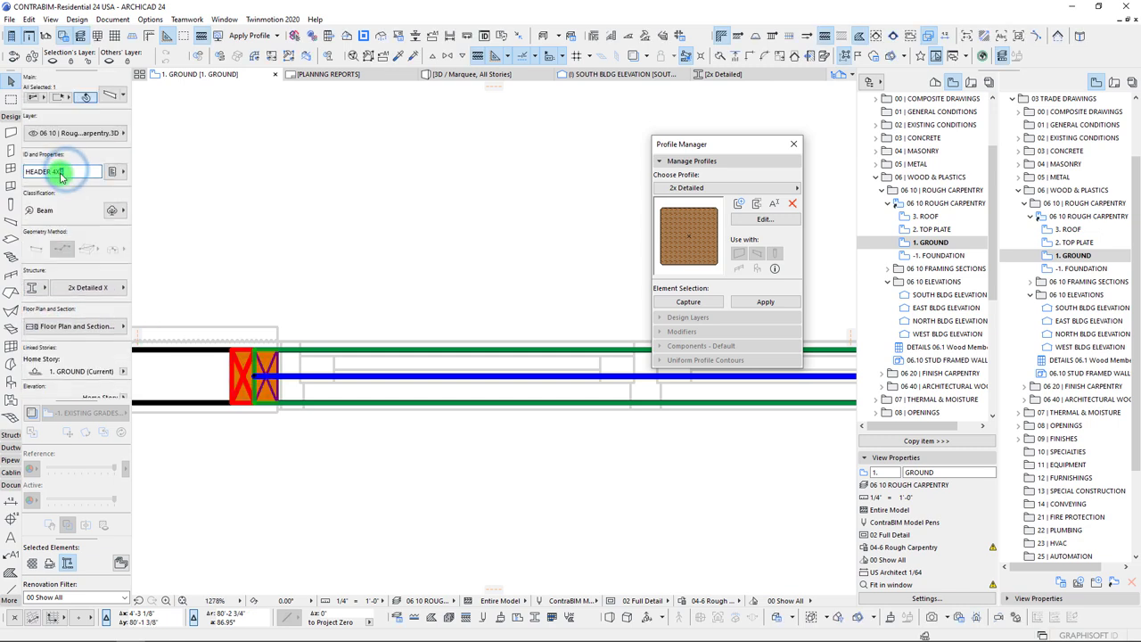
- Set the cross-section height of the upper wall window's header to 7 1/4"
scroll(75, 279, down, 3)
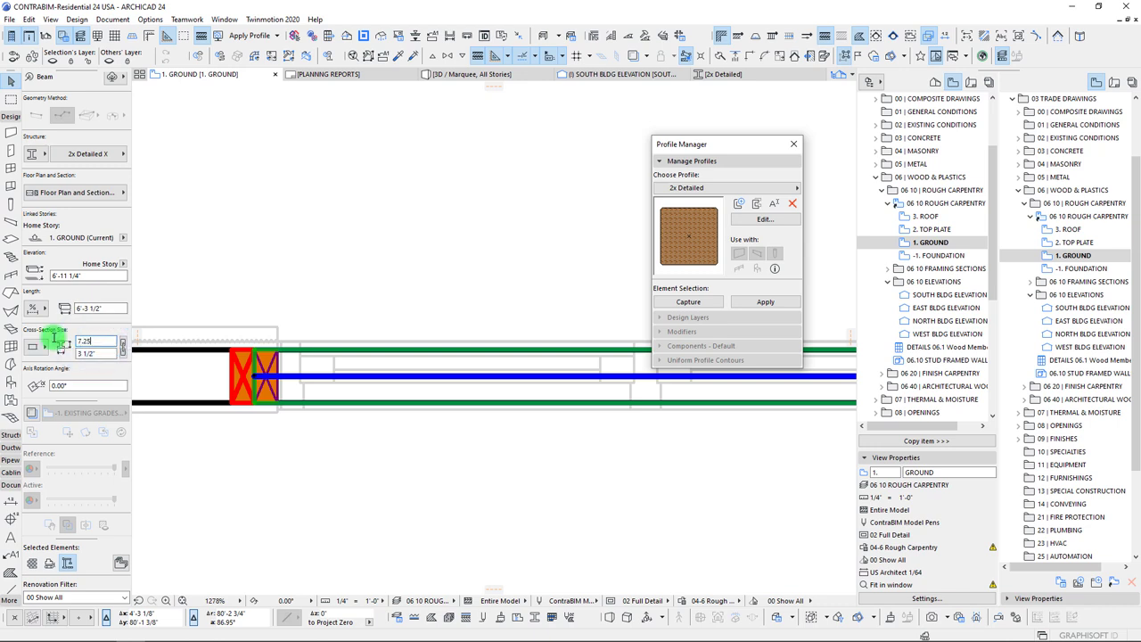
scroll(352, 399, down, 10)
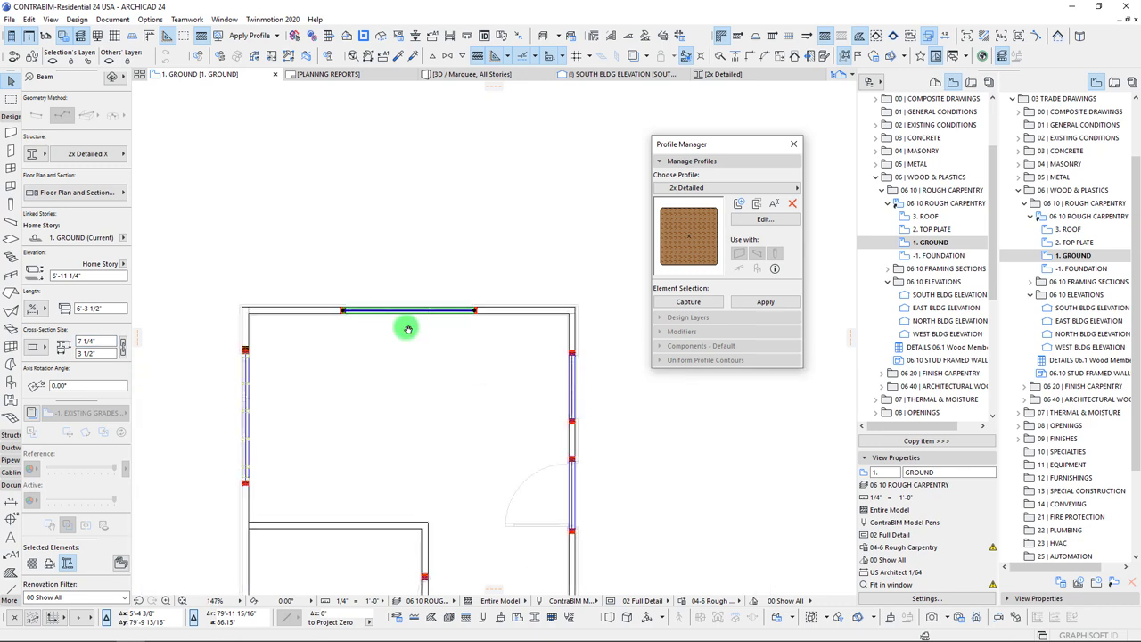
click(372, 301)
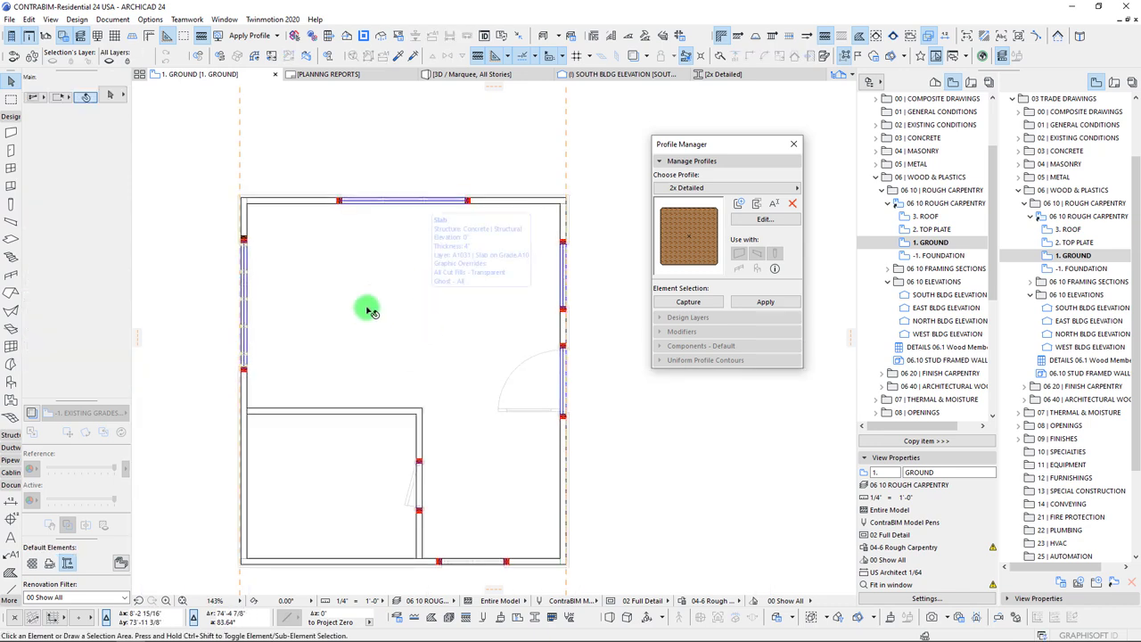
- Copy the HEADER 4X4 above the exterior door to the stud pair at the left jamb of the lower wall's window
scroll(471, 395, up, 3)
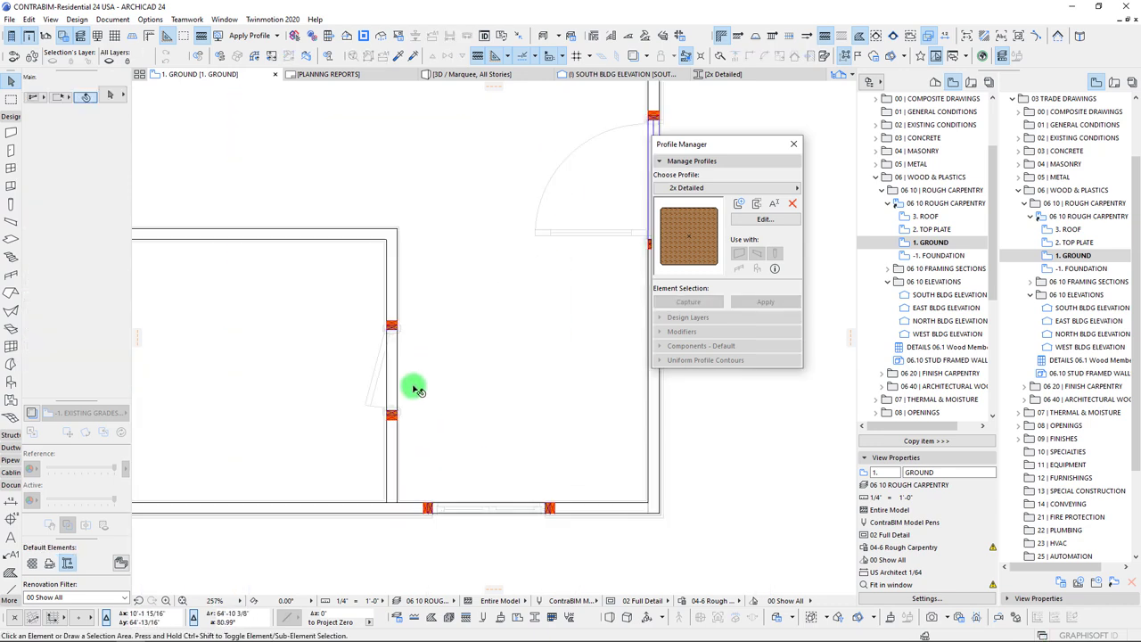
middle_drag(401, 400, 395, 414)
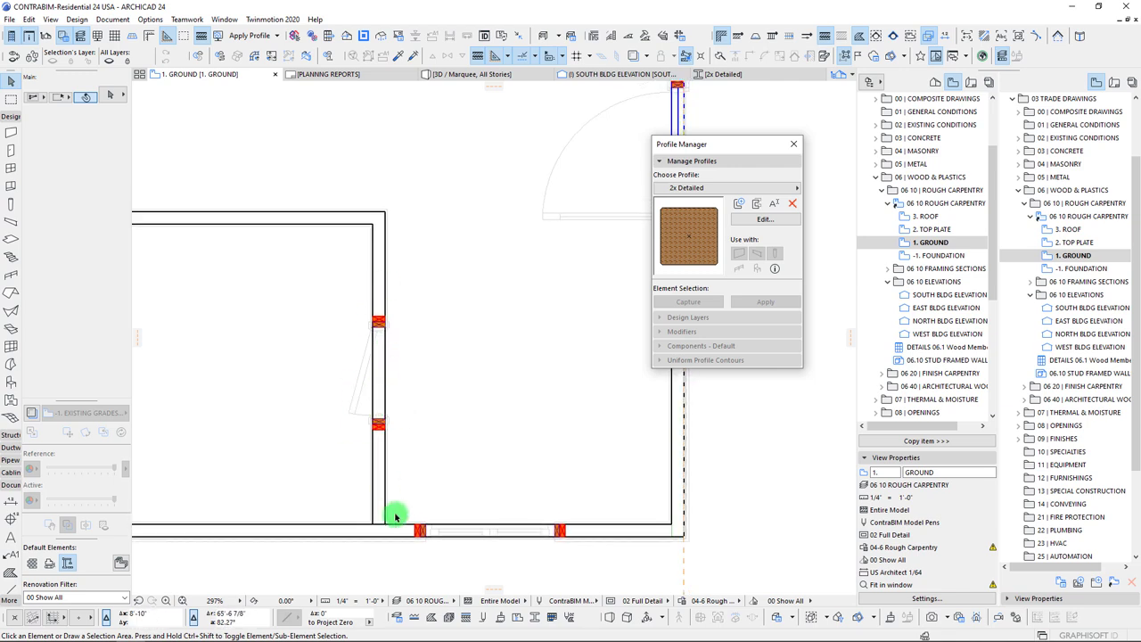
scroll(469, 551, down, 3)
middle_drag(490, 479, 518, 324)
scroll(562, 380, up, 5)
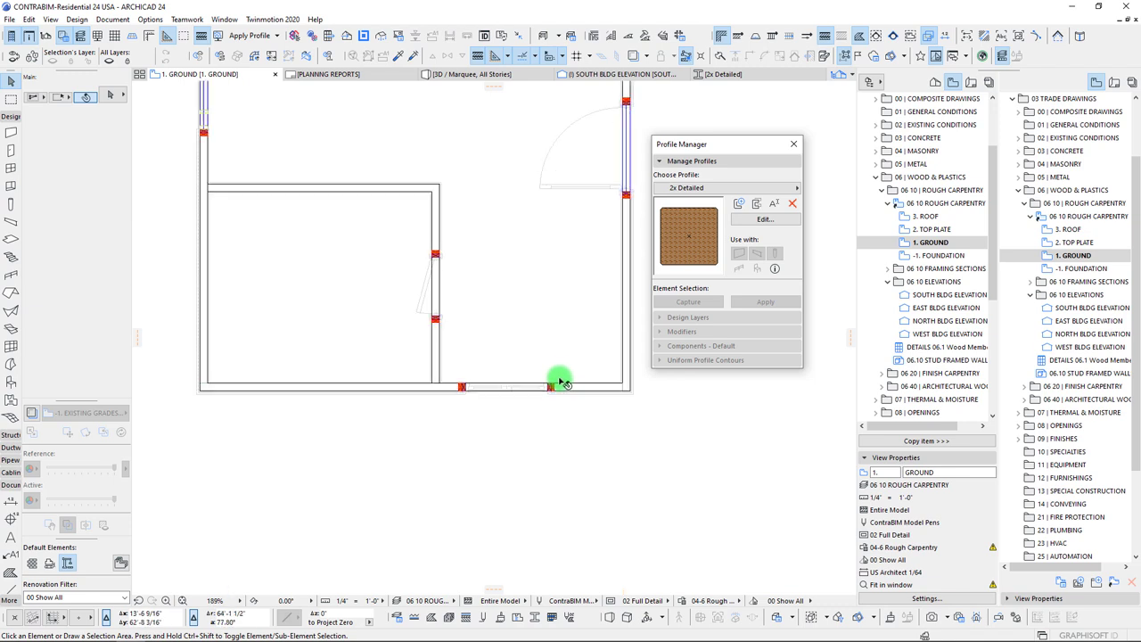
scroll(323, 422, down, 3)
middle_drag(484, 231, 431, 345)
scroll(458, 247, up, 3)
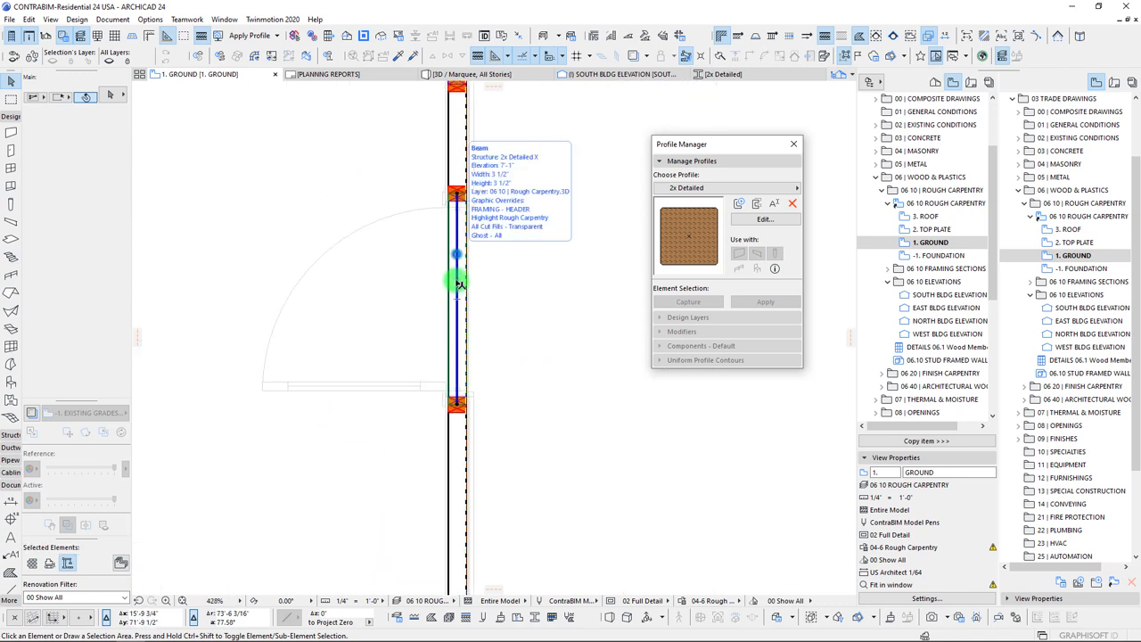
click(458, 254)
click(456, 404)
scroll(372, 422, down, 3)
middle_drag(373, 422, 533, 186)
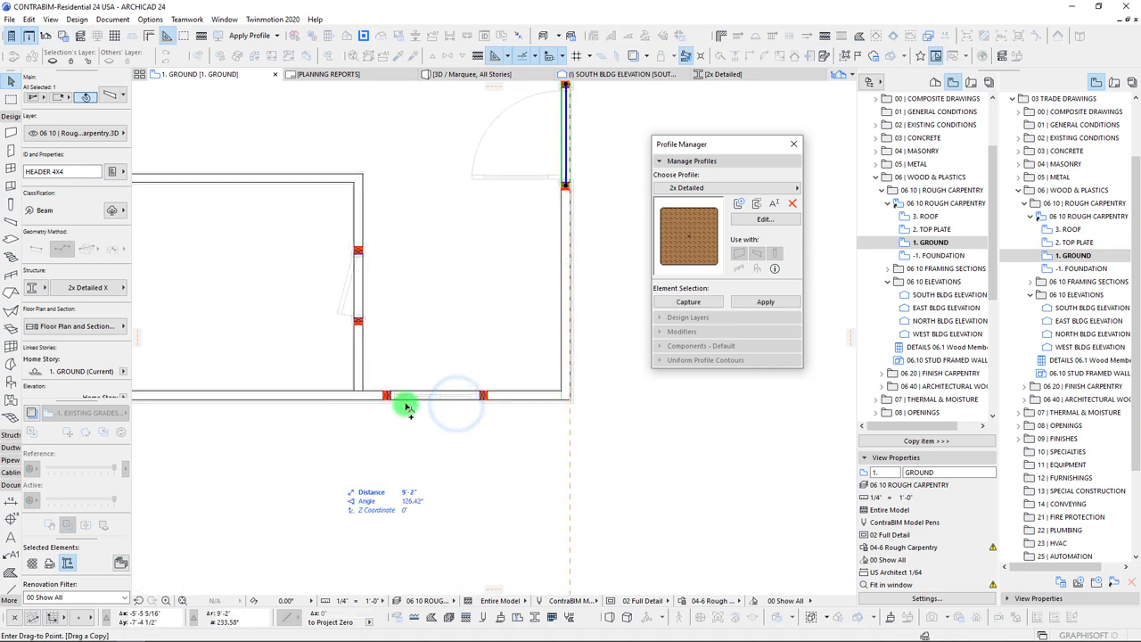
scroll(404, 405, up, 4)
click(344, 379)
- Rotate the copied header 90 degrees about its end point so it runs along the lower wall
key(ctrl+e)
click(344, 377)
click(346, 265)
click(524, 384)
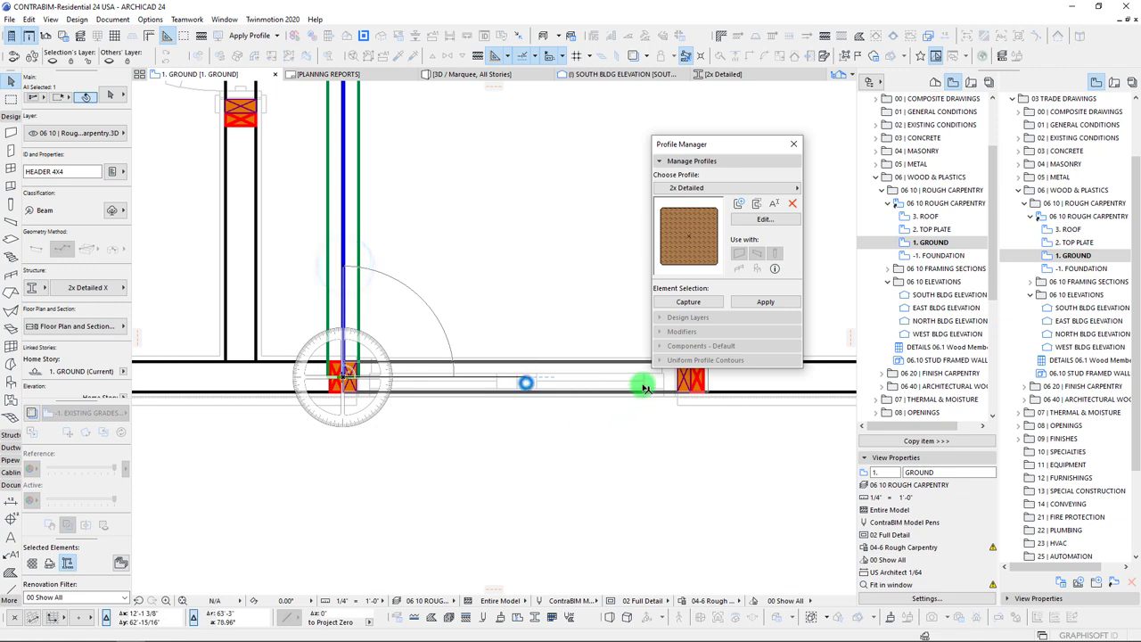
- Fit the rotated header's free end to the stud pair at the right jamb of the lower wall's window
click(655, 404)
click(639, 404)
key(Escape)
- Locate a regular wall stud in the framed main building and turn off the true line weight display
scroll(476, 378, down, 4)
scroll(481, 383, down, 8)
middle_drag(551, 535, 512, 316)
scroll(522, 391, up, 3)
scroll(524, 392, up, 5)
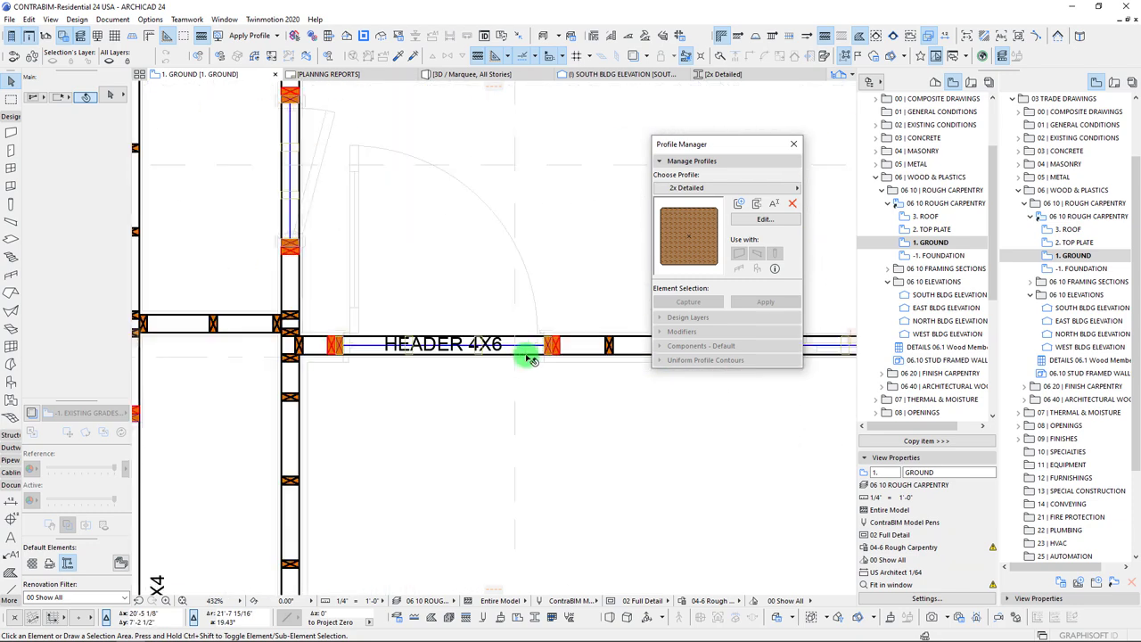
scroll(321, 378, down, 2)
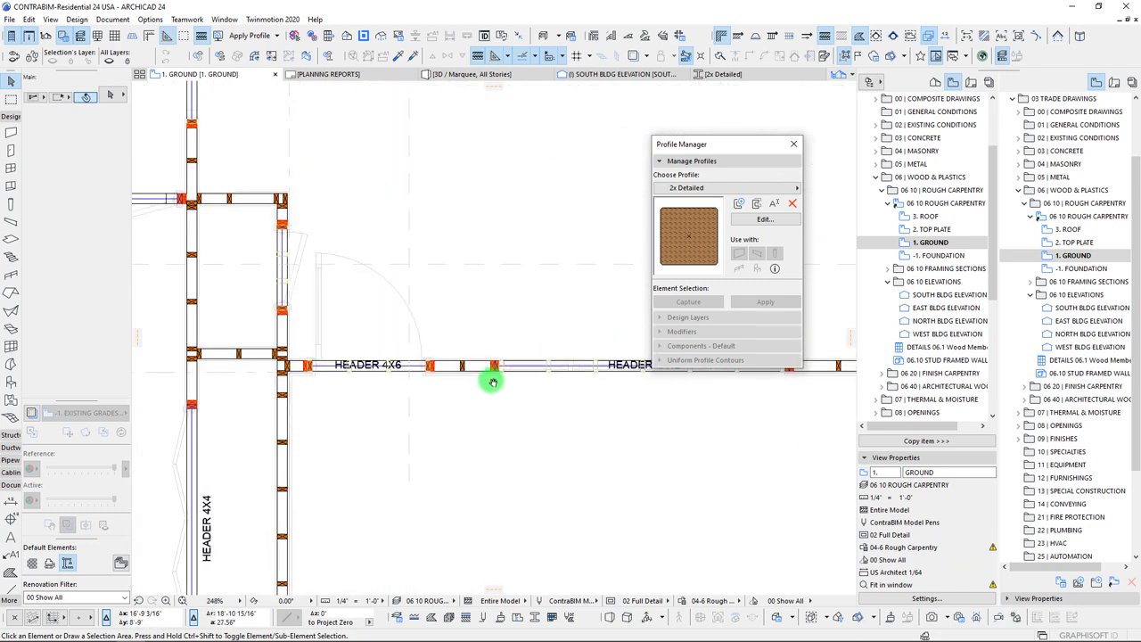
middle_drag(515, 394, 529, 499)
scroll(331, 134, down, 2)
middle_drag(324, 268, 433, 405)
middle_drag(356, 219, 373, 395)
scroll(410, 287, up, 3)
scroll(412, 277, up, 4)
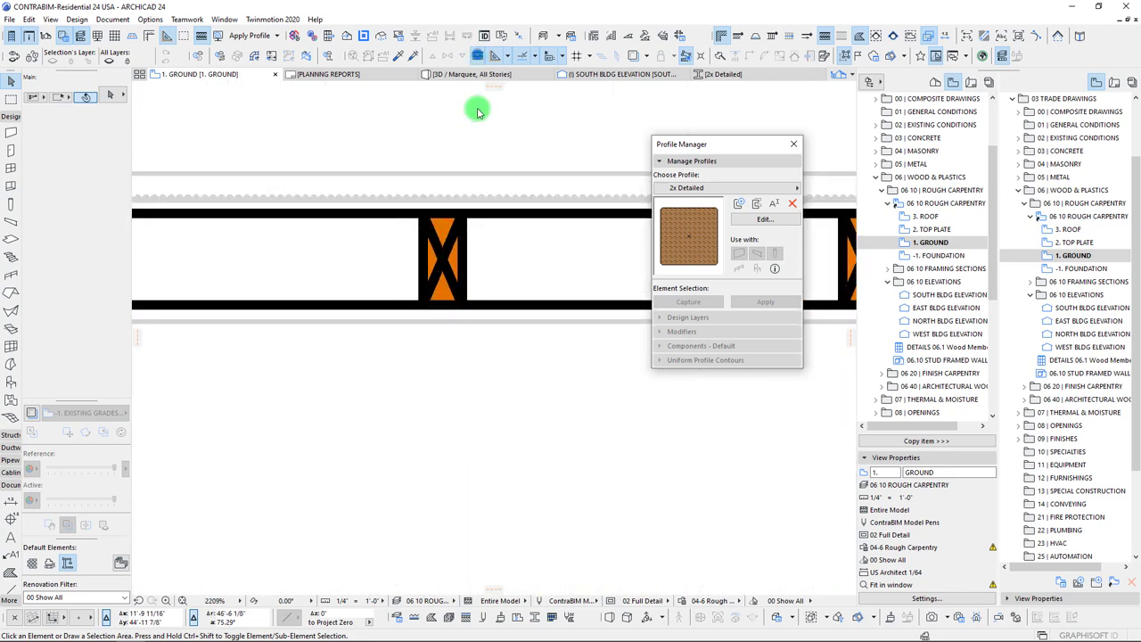
click(477, 57)
- Copy the regular 2X4 stud onto the king stud at the right jamb of the small building's lower wall window
click(442, 262)
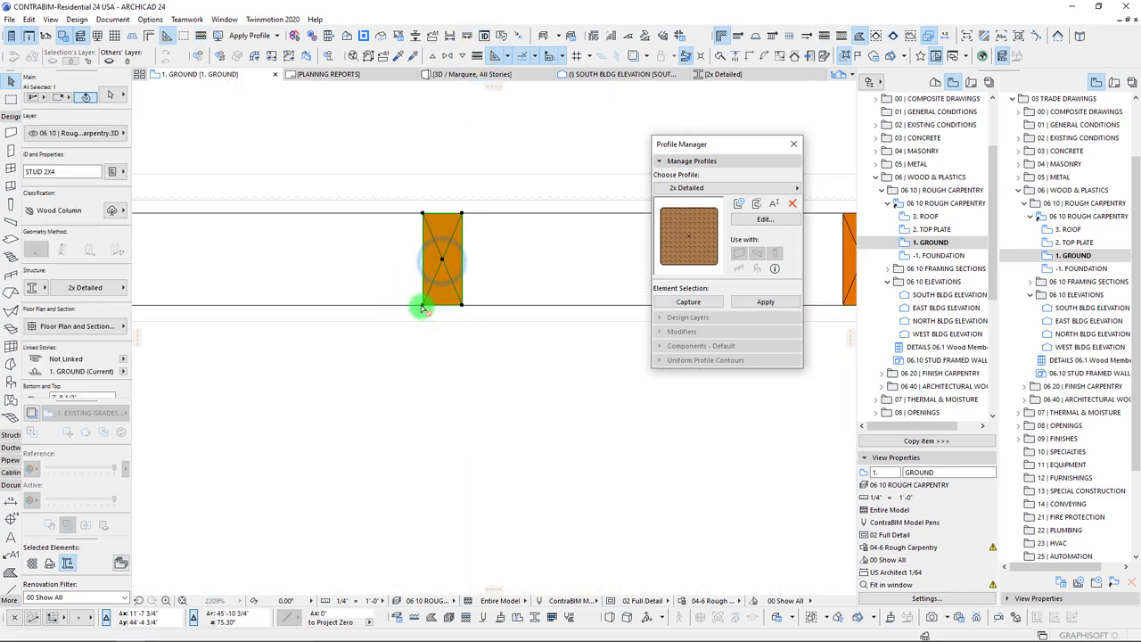
key(ctrl+shift+d)
click(422, 306)
scroll(416, 357, down, 5)
scroll(499, 175, down, 1)
middle_drag(499, 129, 479, 548)
middle_drag(476, 84, 449, 294)
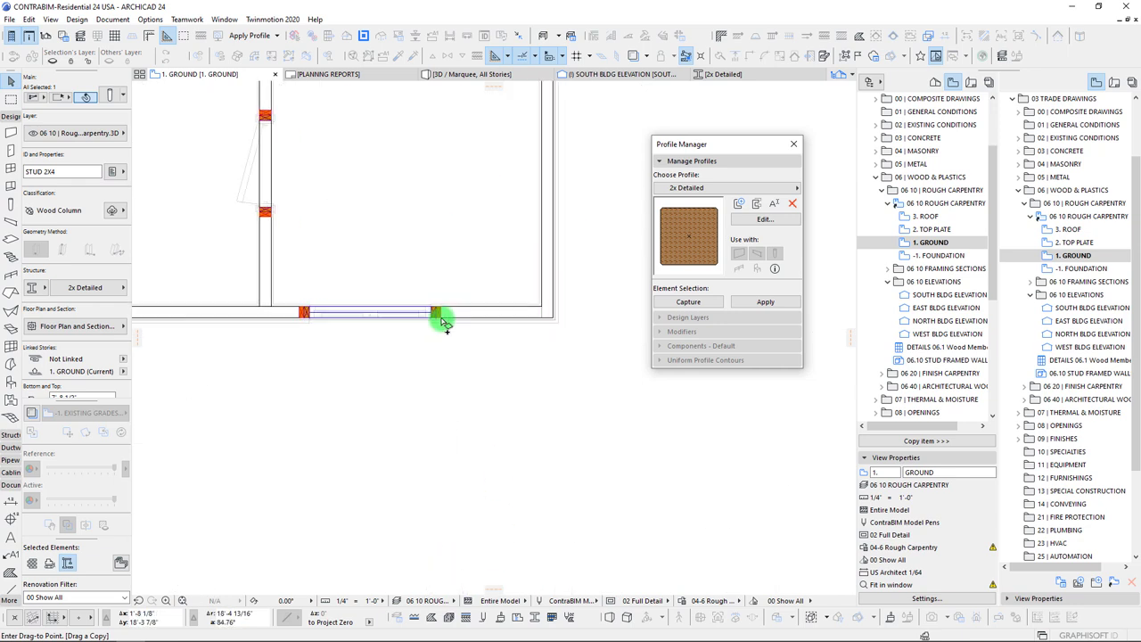
scroll(442, 304, up, 5)
click(434, 348)
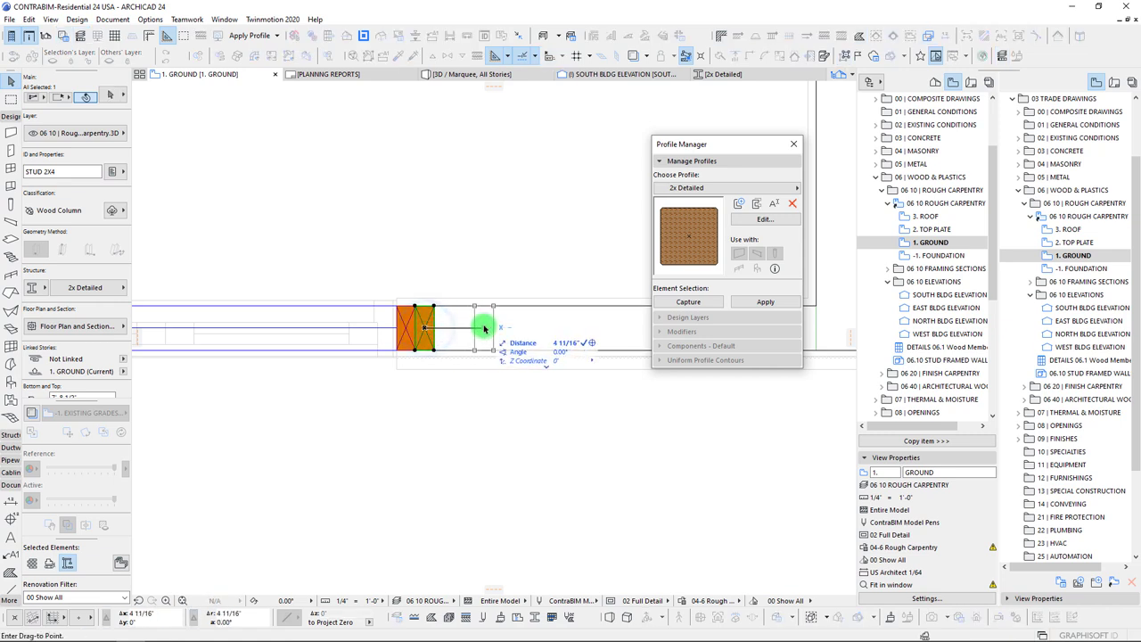
- Move the copied stud one stud spacing along the lower wall and copy it the same distance again toward the corner
key(Return)
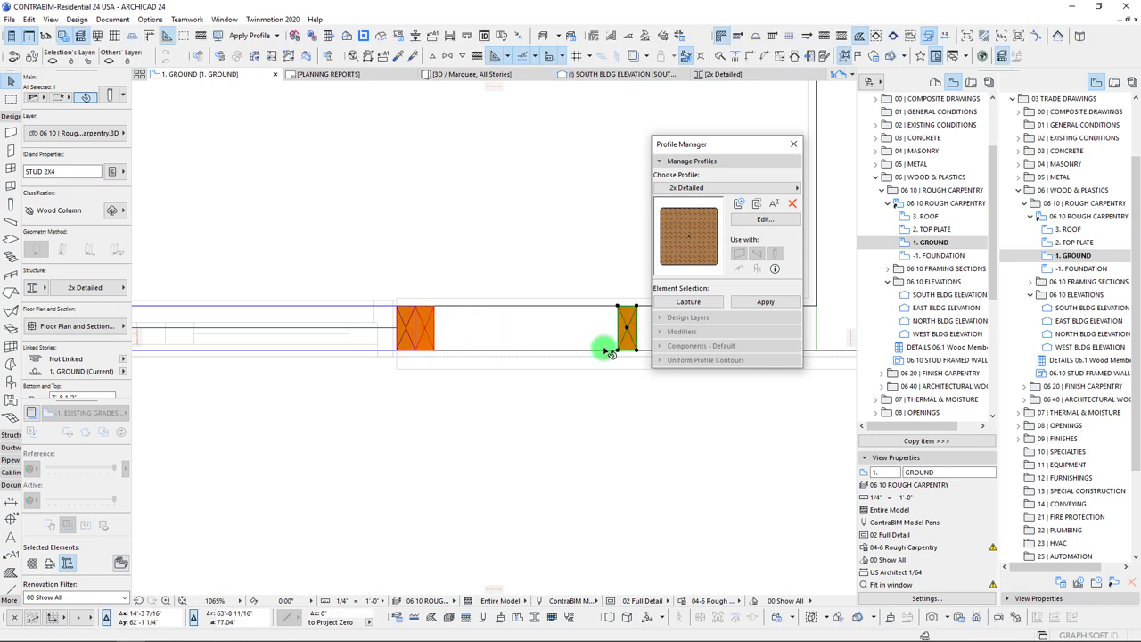
scroll(237, 343, down, 2)
scroll(269, 331, up, 2)
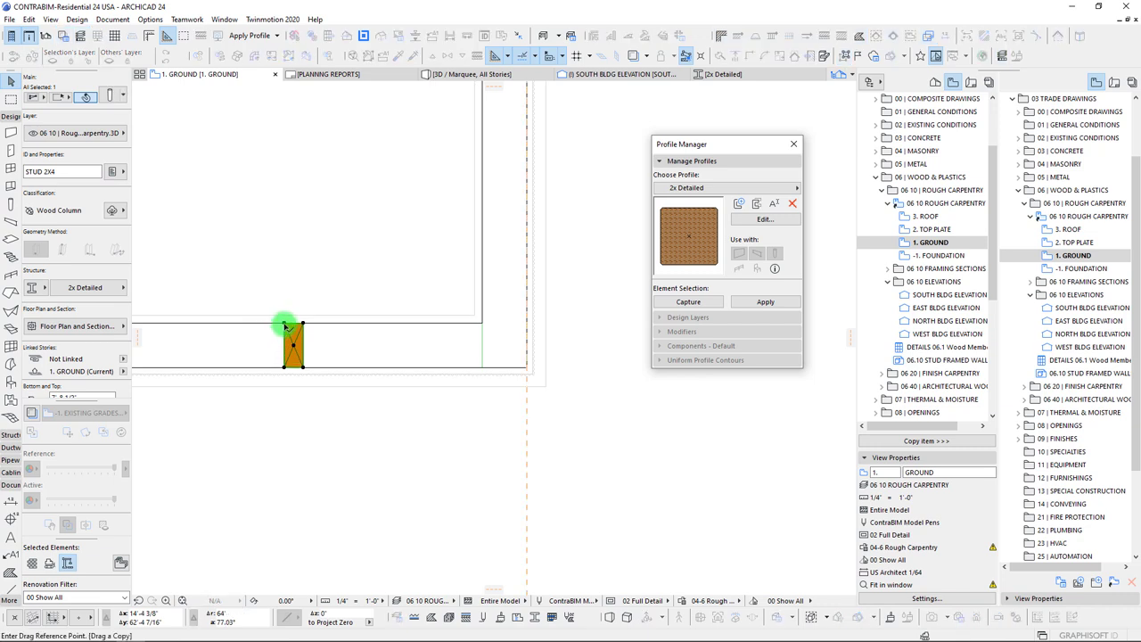
middle_drag(279, 329, 437, 305)
click(261, 300)
click(462, 300)
middle_drag(526, 305, 310, 314)
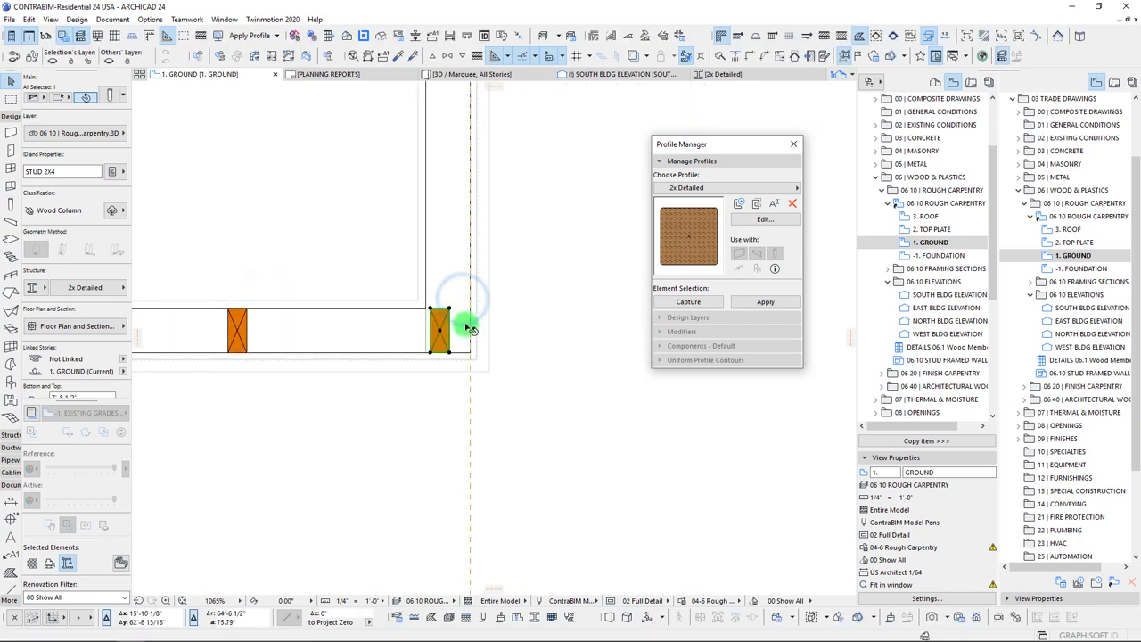
- Move the last stud so its outer edge aligns with the inner face of the right wall
scroll(464, 309, up, 5)
key(ctrl+d)
click(412, 283)
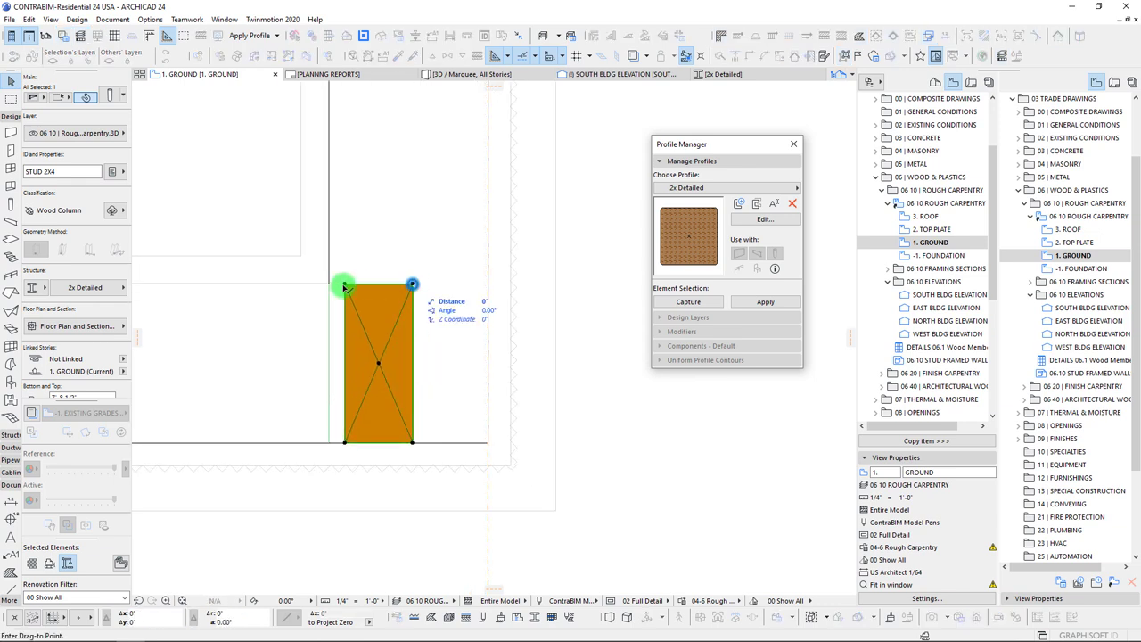
click(328, 283)
middle_drag(328, 282, 379, 290)
key(ctrl+shift+m)
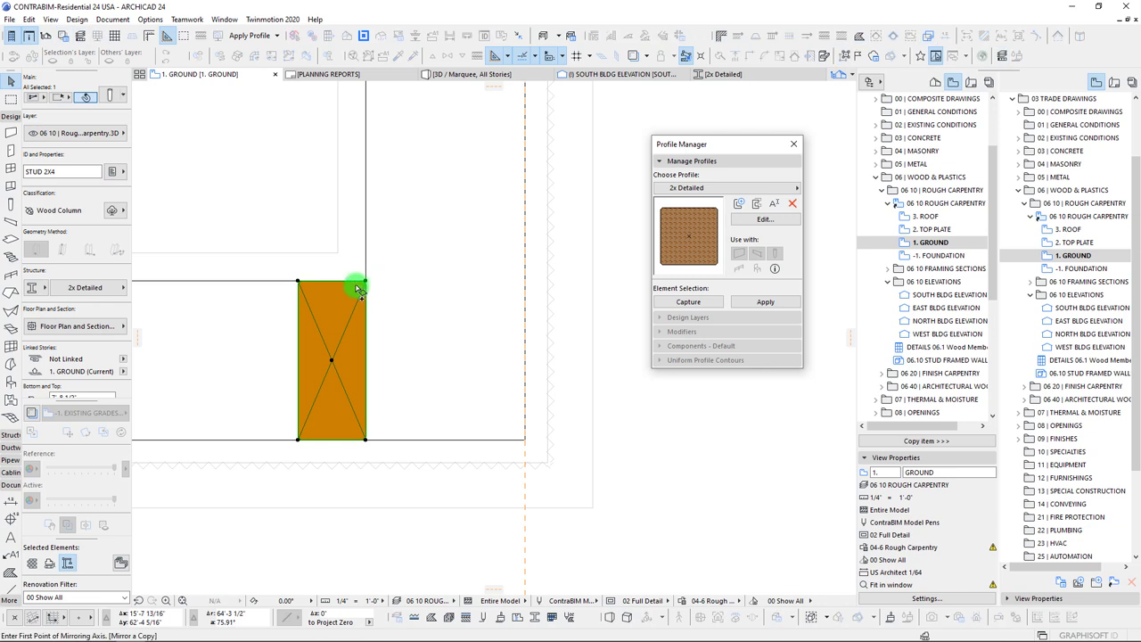
click(364, 280)
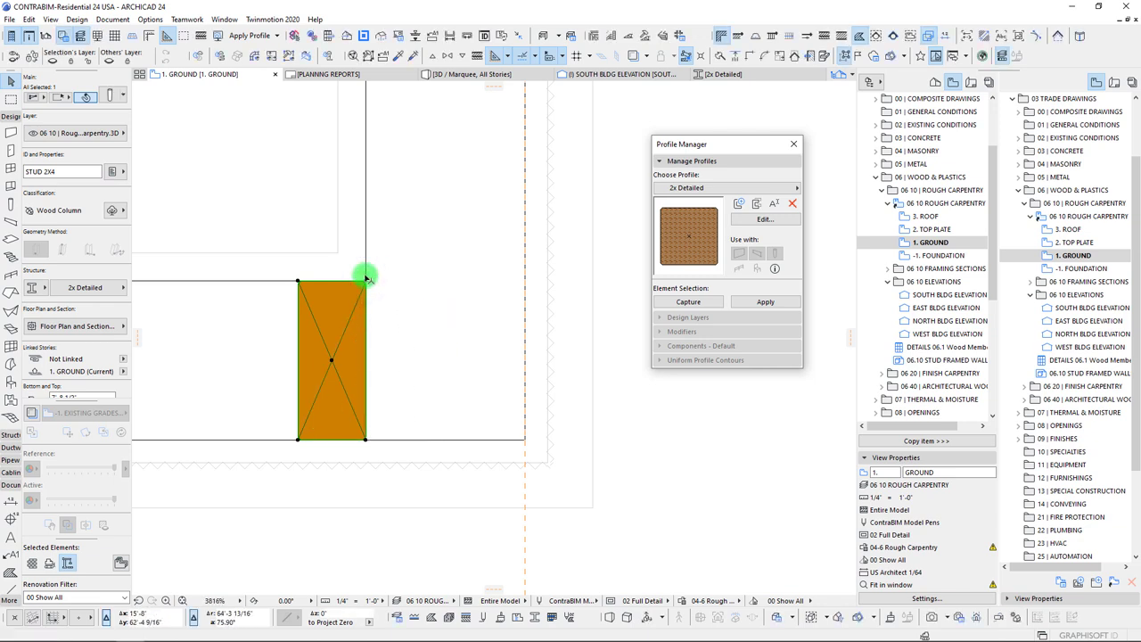
key(ctrl+shift+m)
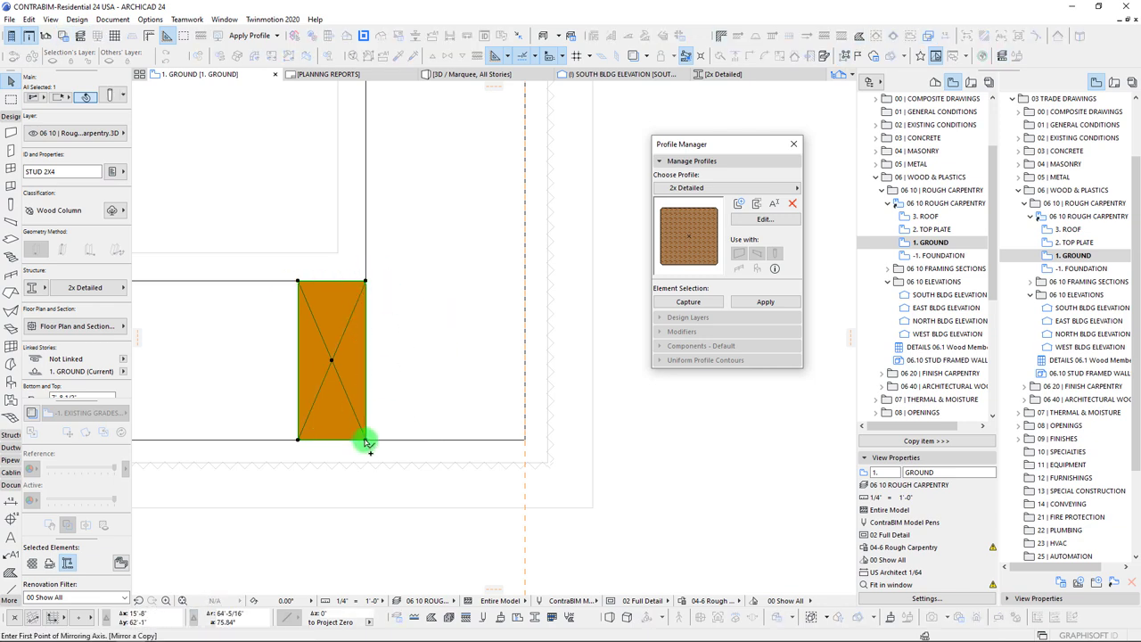
click(366, 440)
key(Escape)
- Copy the stud to the outer end of the lower wall so it sits flush in the lower right building corner
key(ctrl+shift+d)
click(366, 440)
click(524, 440)
- Move the inner corner stud so it is centered on the right wall's inner face line
click(333, 307)
key(ctrl+d)
click(332, 360)
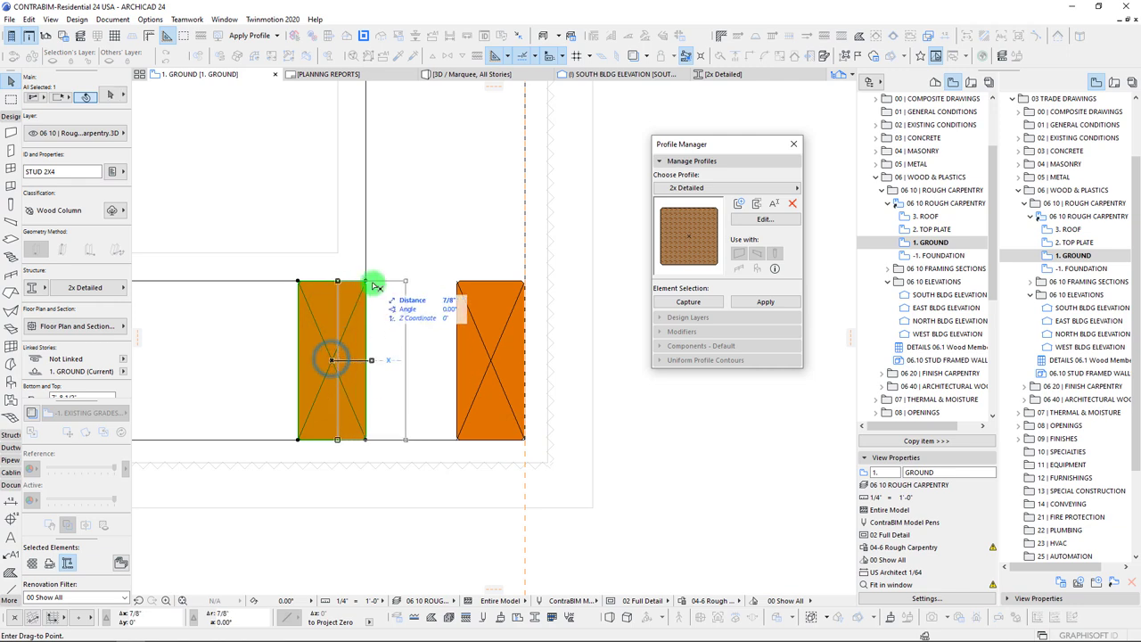
shift+click(364, 282)
click(449, 297)
- Make a copy of the outer corner stud rotated 90 degrees and fit it across the end of the right wall
click(456, 288)
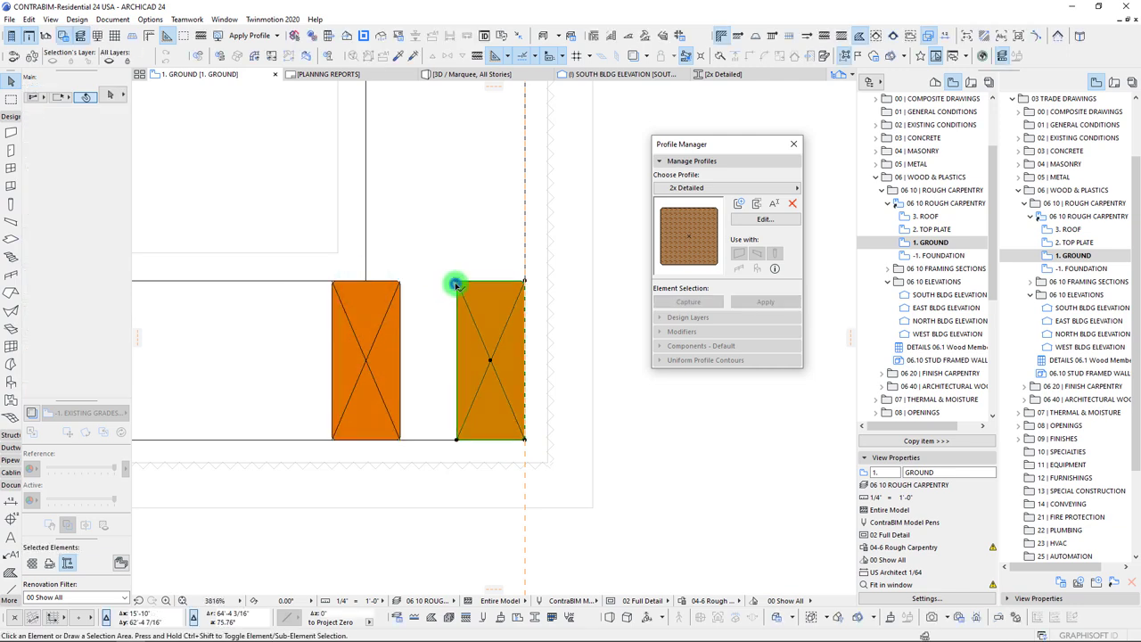
key(ctrl+alt+e)
click(456, 282)
click(454, 331)
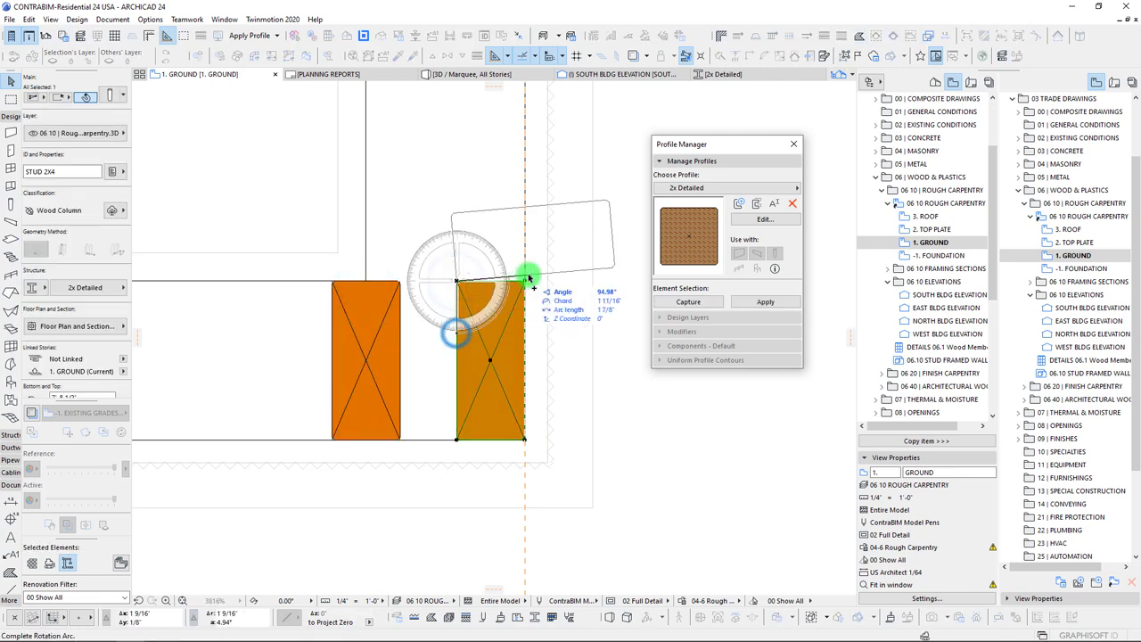
click(527, 282)
click(456, 282)
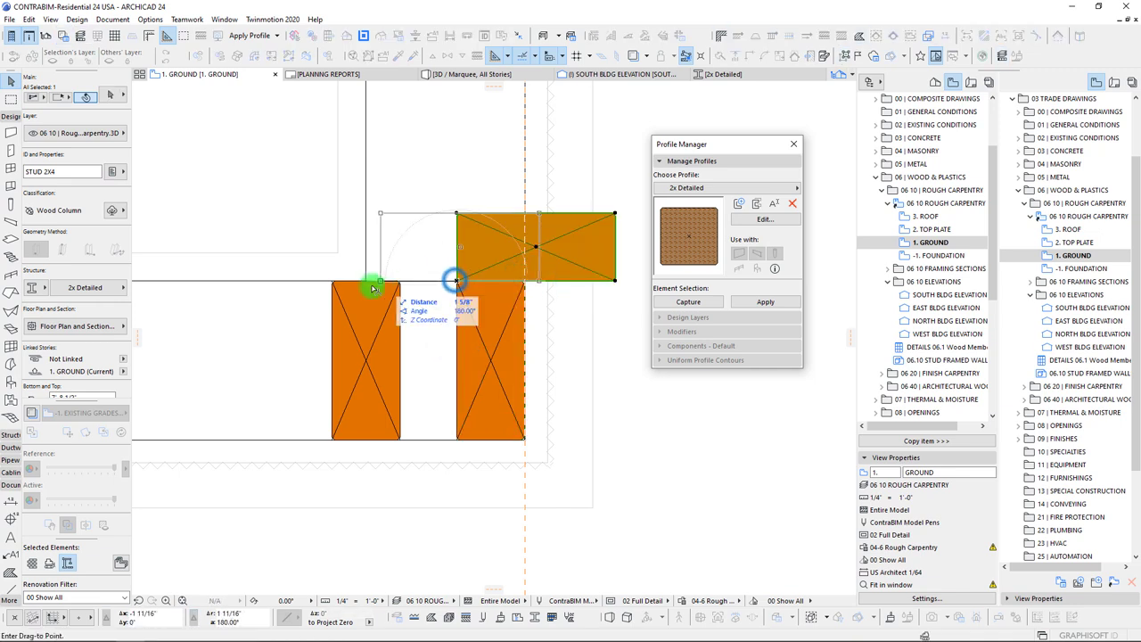
click(365, 281)
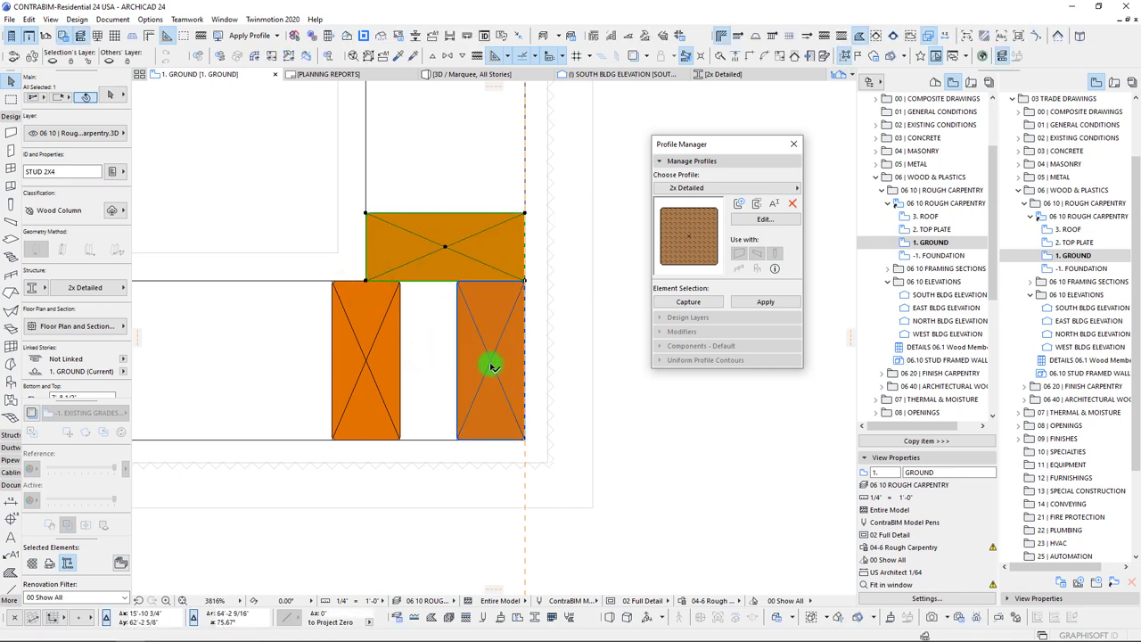
scroll(397, 346, down, 3)
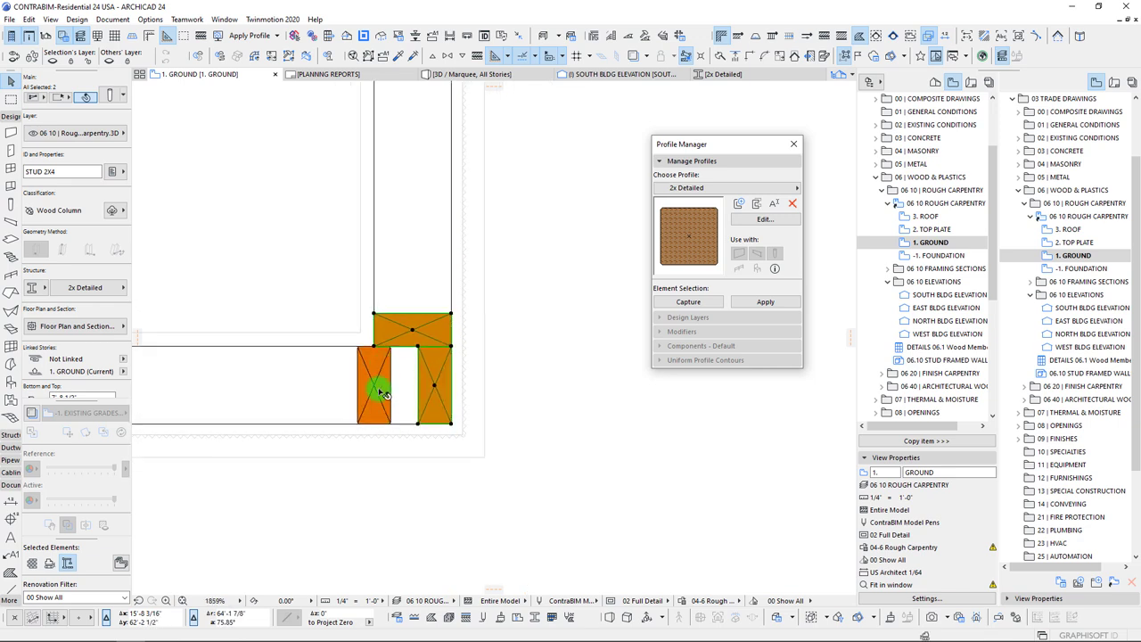
scroll(382, 393, up, 2)
click(373, 383)
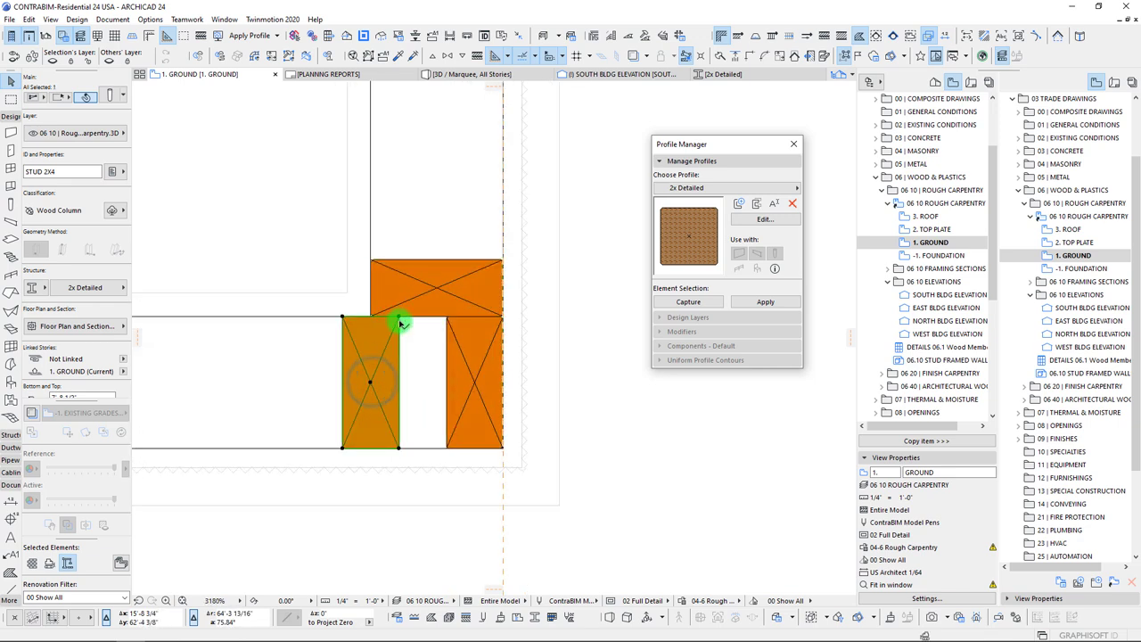
scroll(402, 324, down, 2)
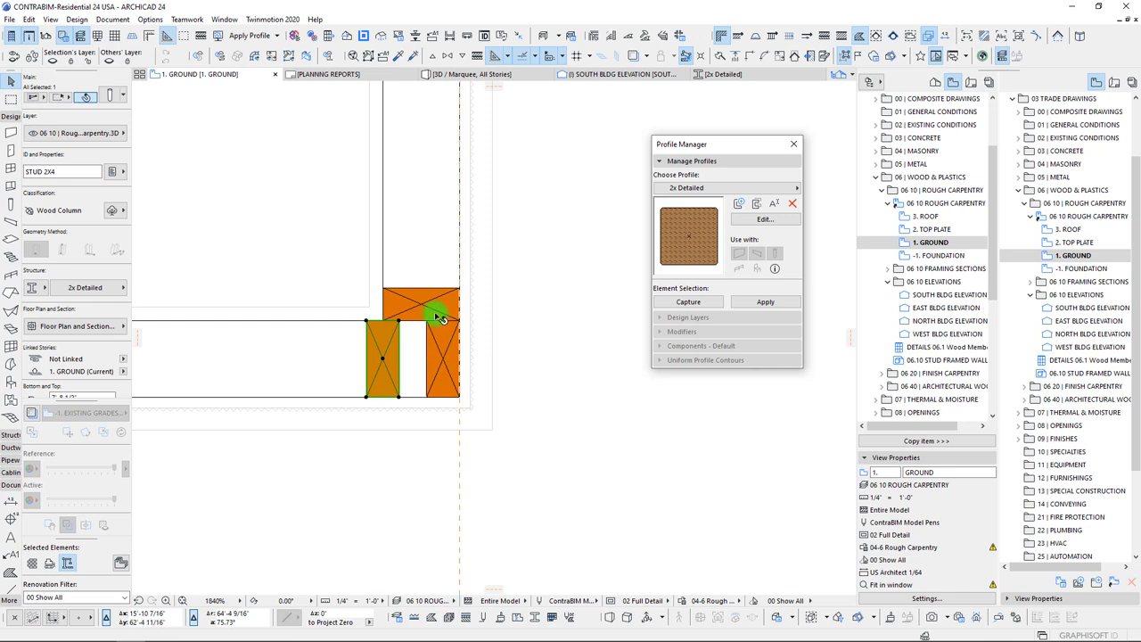
key(Escape)
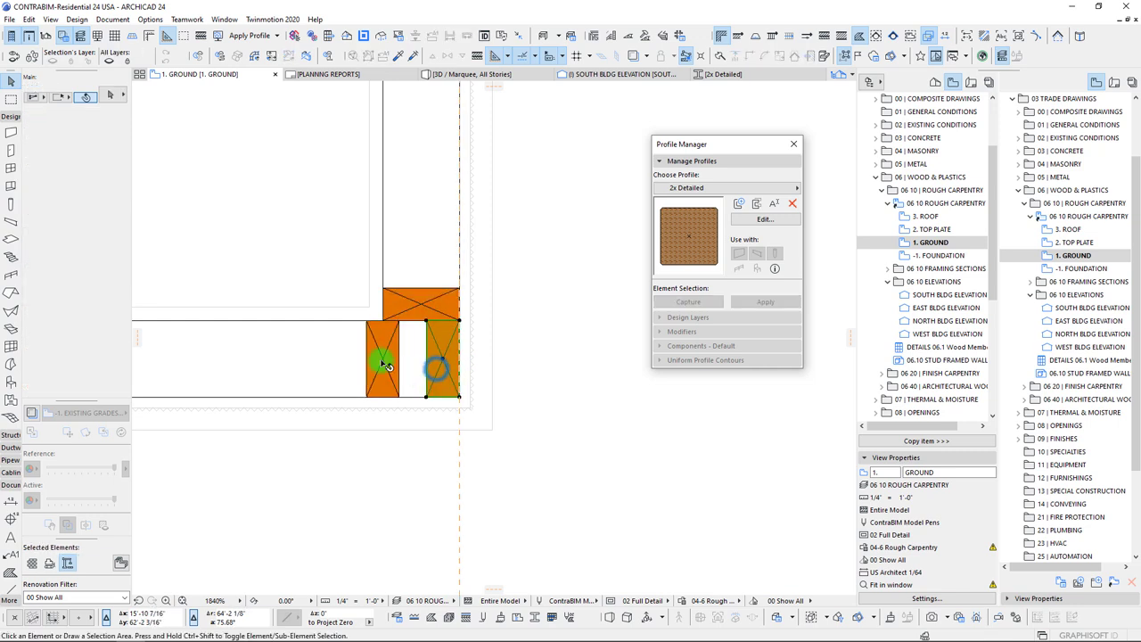
- Copy the three-stud corner assembly from its outer corner point to the building's lower left corner
shift+click(383, 364)
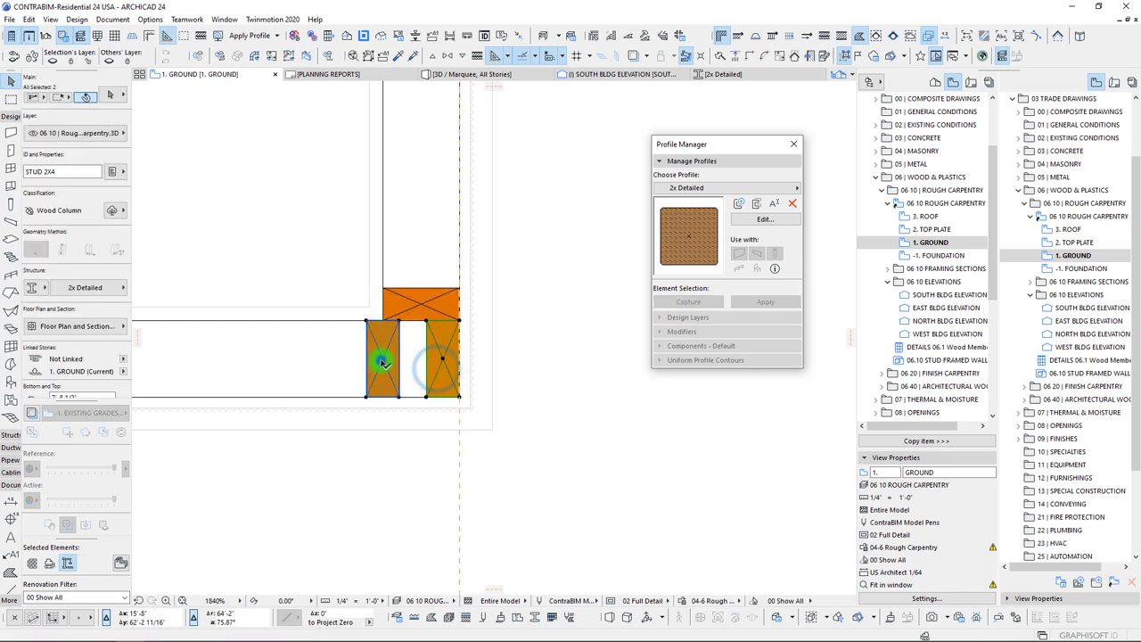
key(ctrl+shift+d)
click(461, 398)
scroll(359, 406, down, 4)
middle_drag(297, 431, 739, 420)
scroll(361, 444, down, 3)
middle_drag(360, 443, 791, 445)
scroll(357, 426, up, 5)
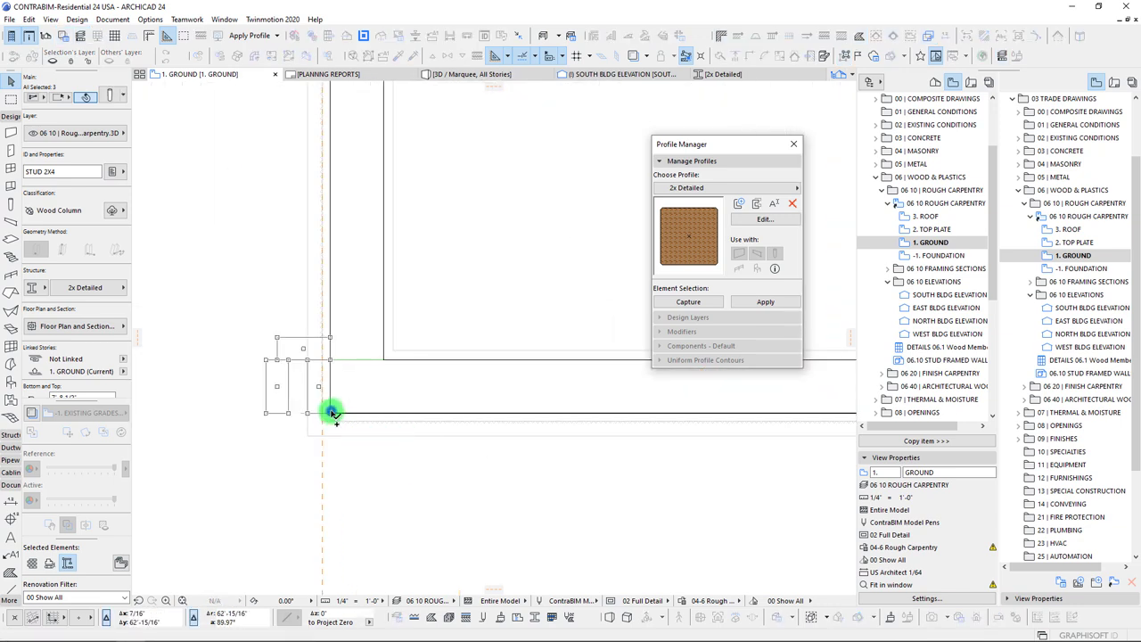
click(331, 413)
- Rotate the copied corner assembly 90 degrees clockwise about its corner point so it fits inside the lower left walls
key(ctrl+e)
click(331, 412)
click(331, 343)
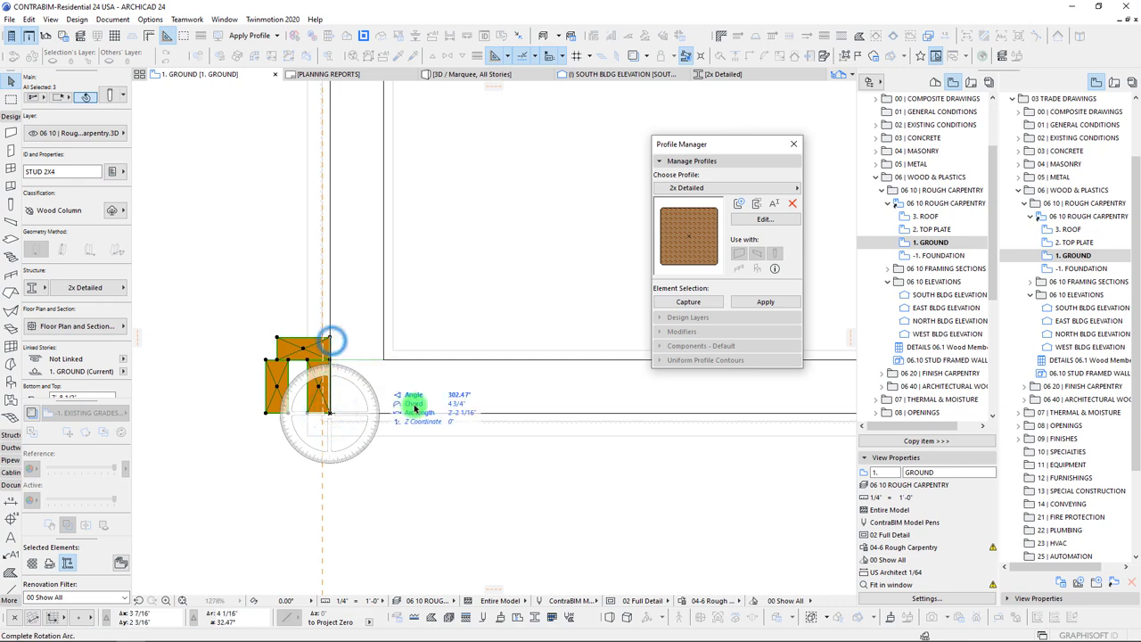
click(438, 412)
scroll(357, 364, up, 2)
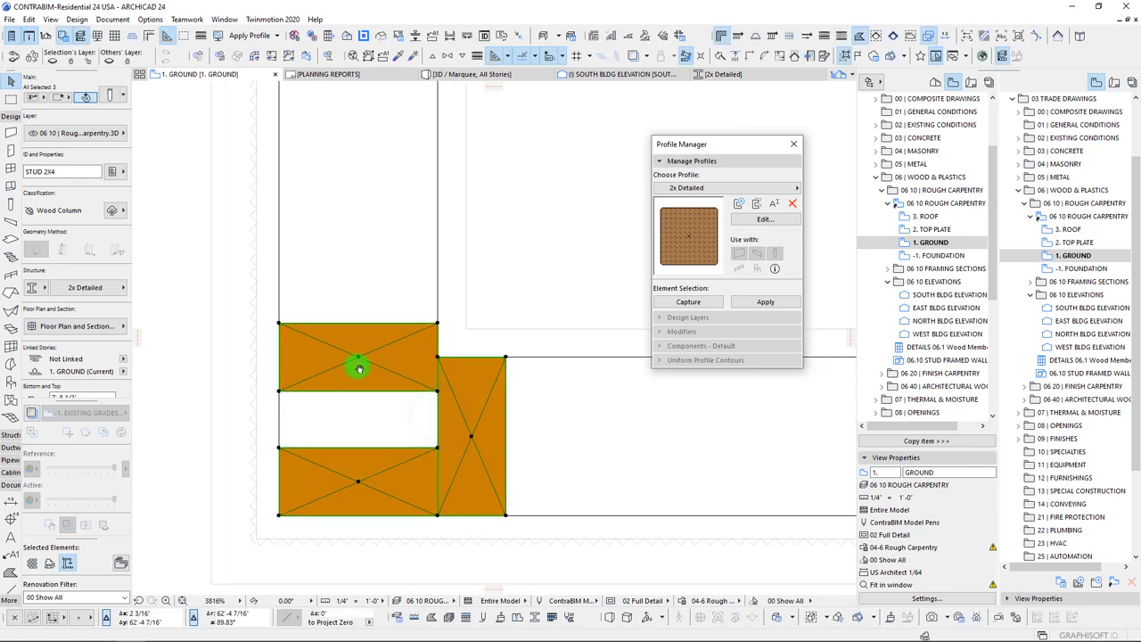
- Try turning the upper corner stud 90 degrees and set it against the lower stud at the left wall's outer face
key(Escape)
click(357, 360)
key(ctrl+e)
click(279, 323)
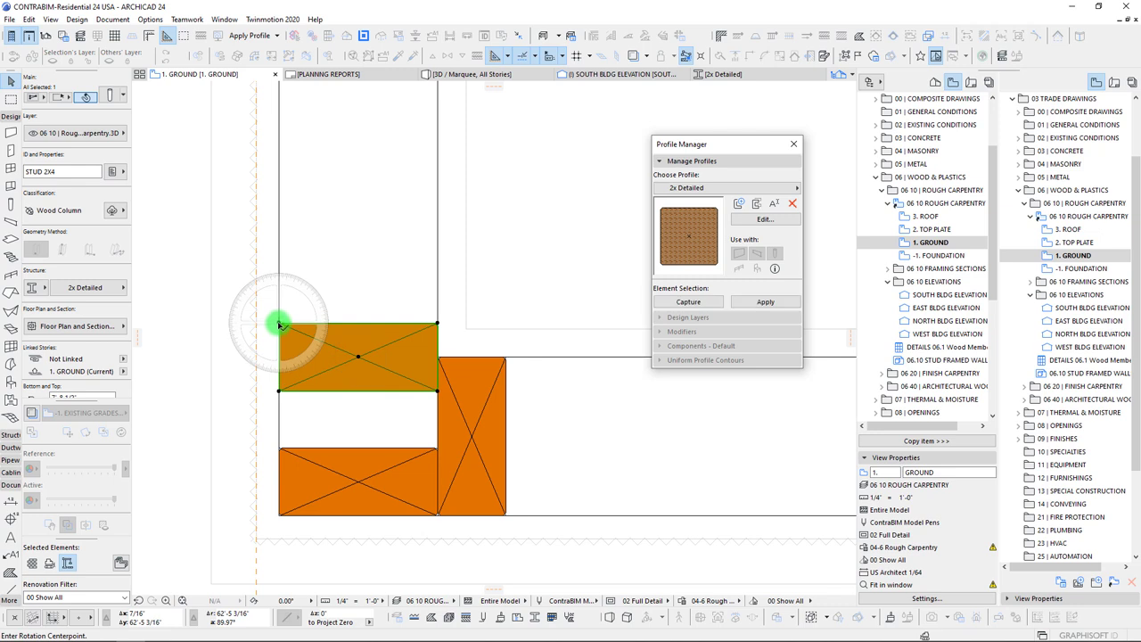
click(279, 390)
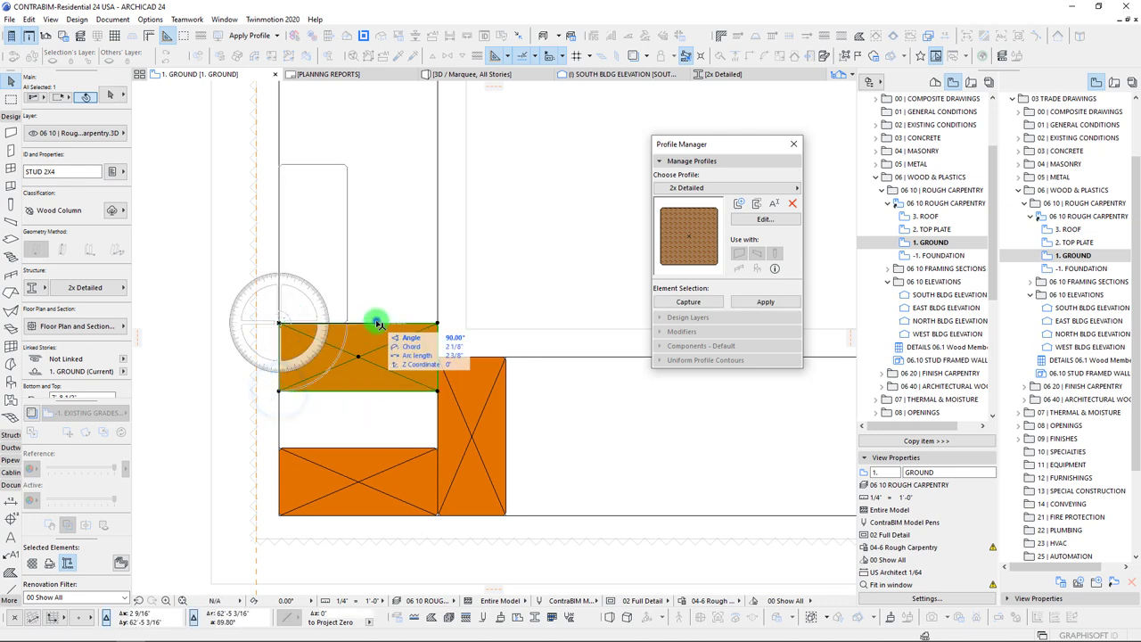
click(375, 324)
click(279, 323)
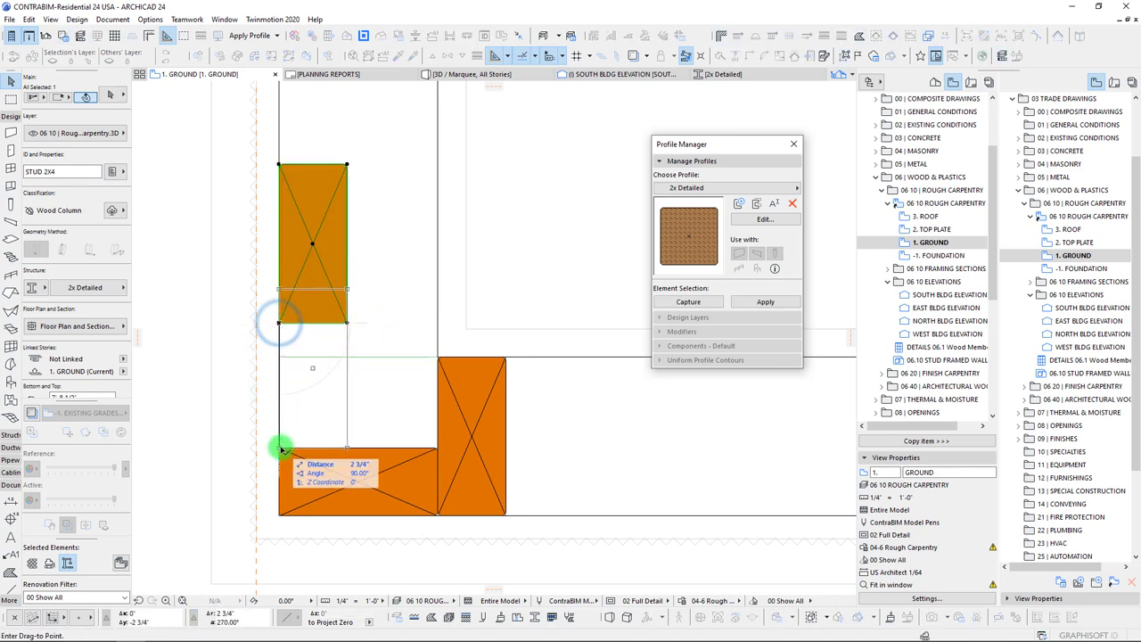
click(279, 446)
- Try the upright stud flush with the left wall's inner face, undoing and restoring the move to compare both positions
key(ctrl+d)
click(347, 448)
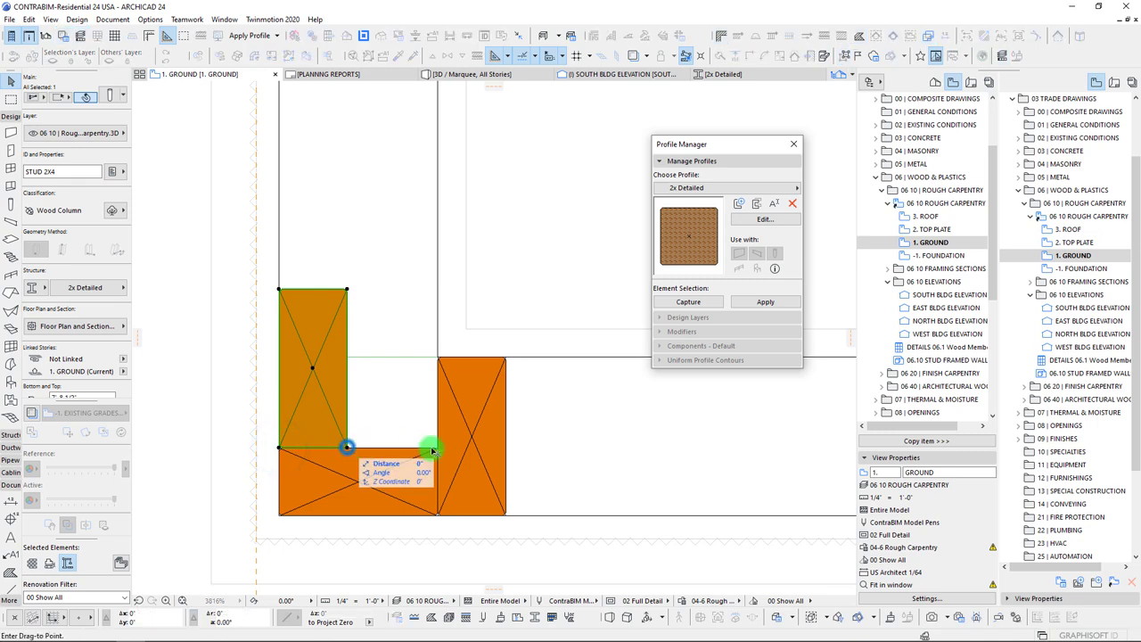
shift+click(438, 357)
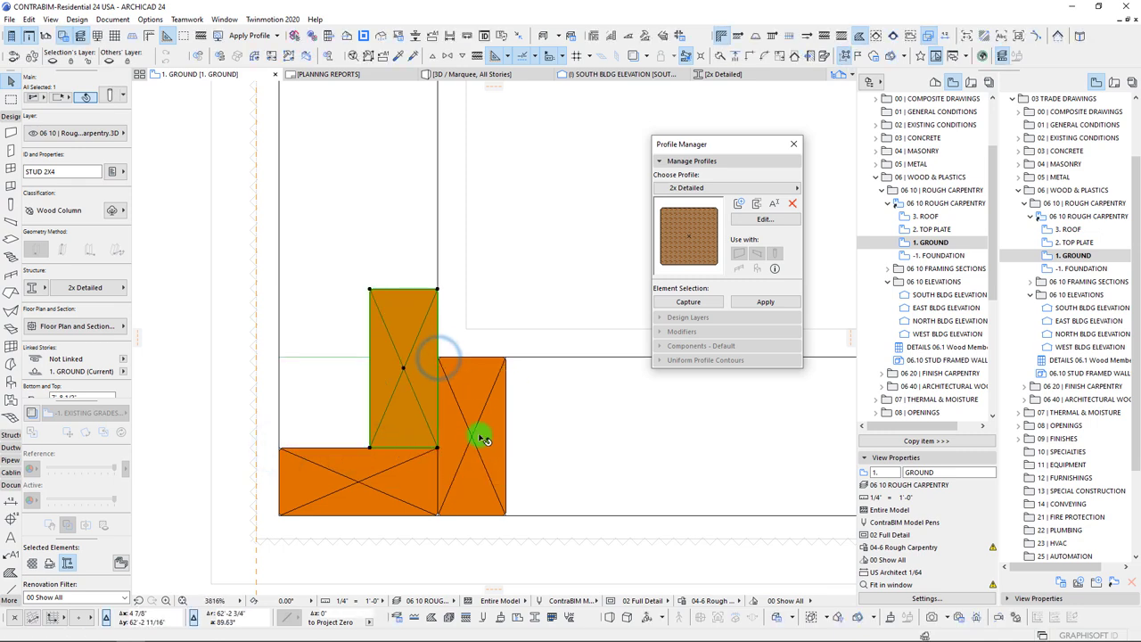
scroll(435, 437, down, 3)
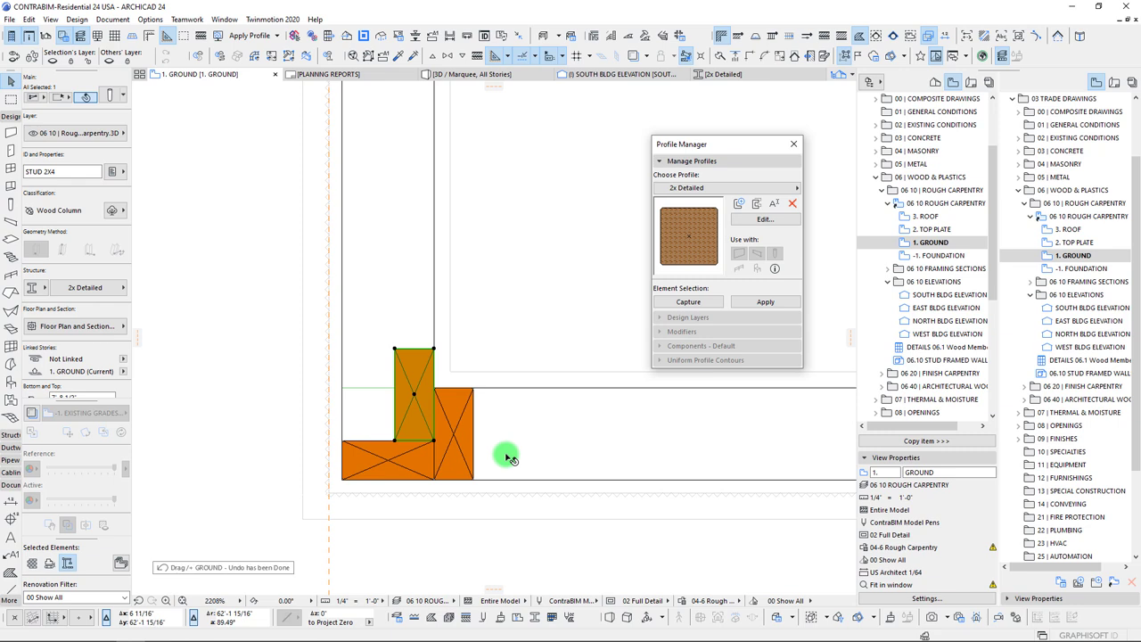
key(ctrl+z)
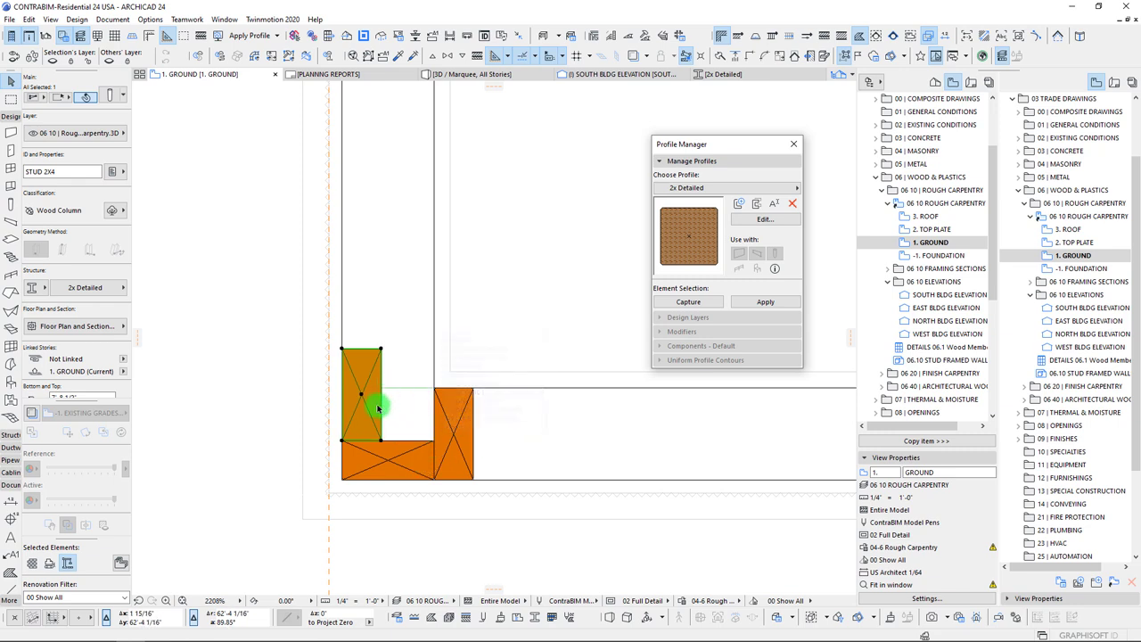
scroll(369, 414, down, 2)
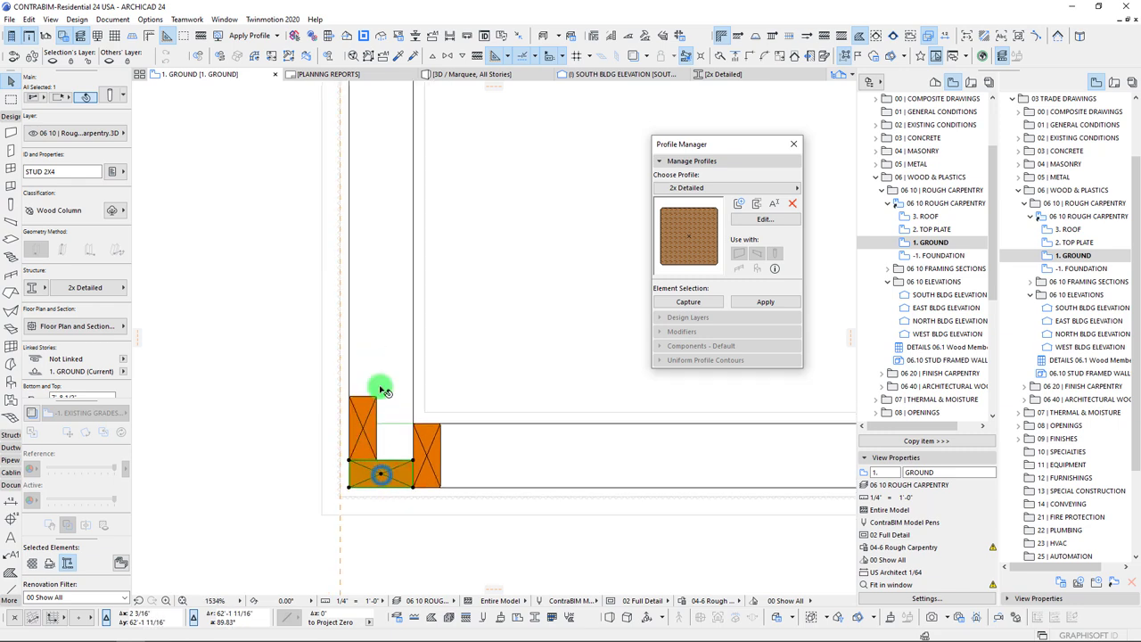
scroll(380, 468, down, 2)
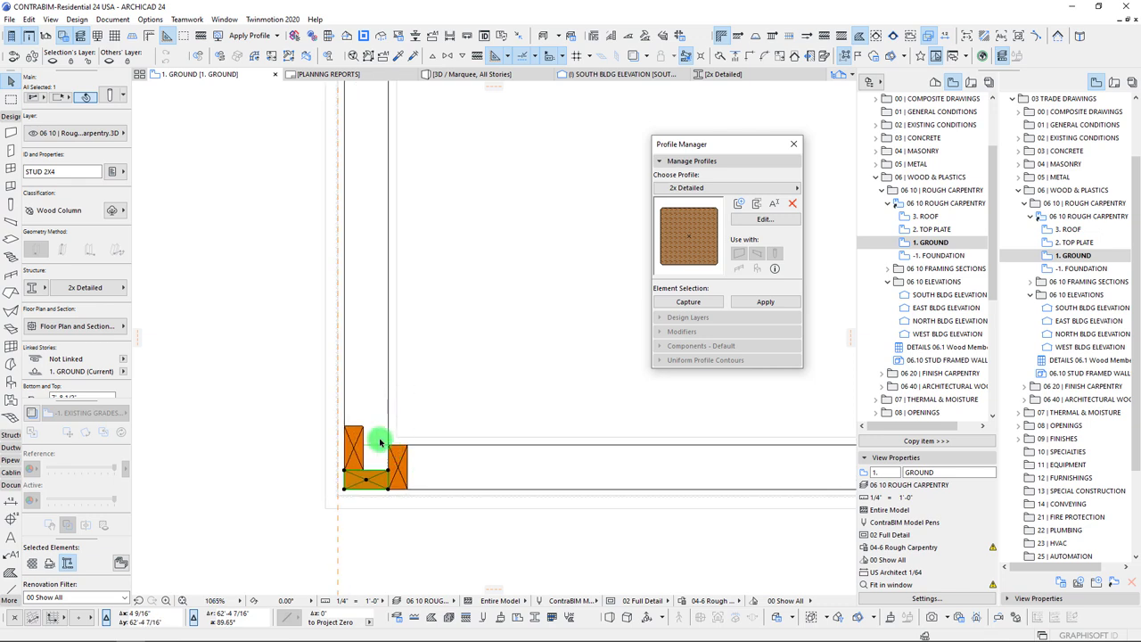
scroll(381, 441, up, 3)
click(360, 459)
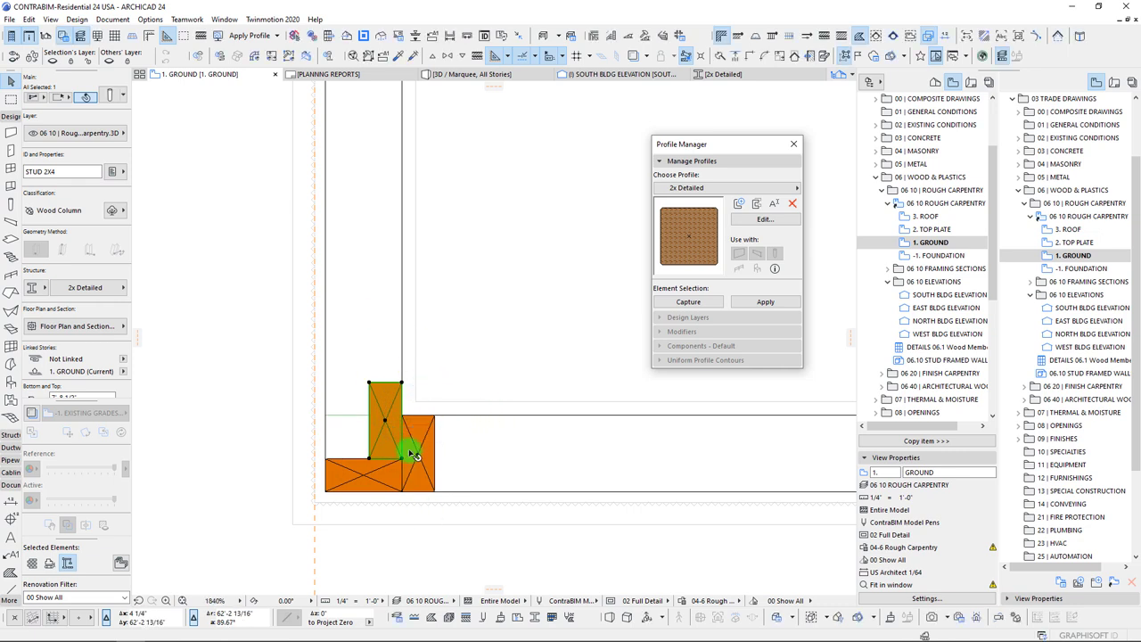
- Rotate the stud back 90 degrees to span the left wall and center it on the bottom wall's inner face line
middle_drag(410, 453, 408, 459)
key(ctrl+e)
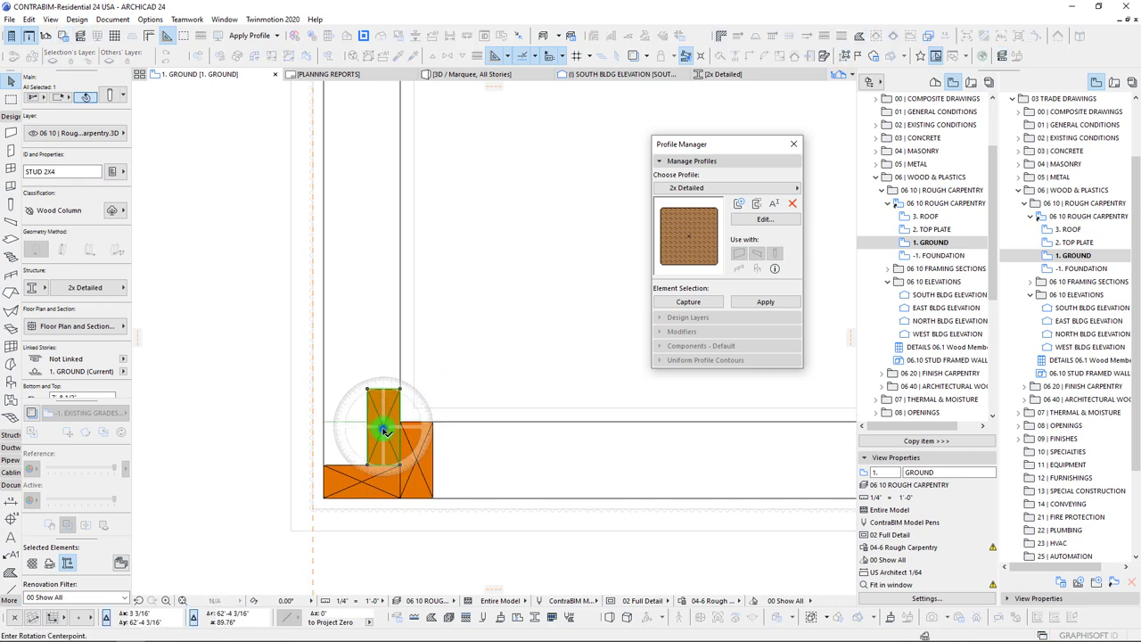
click(283, 433)
key(ctrl+d)
click(422, 443)
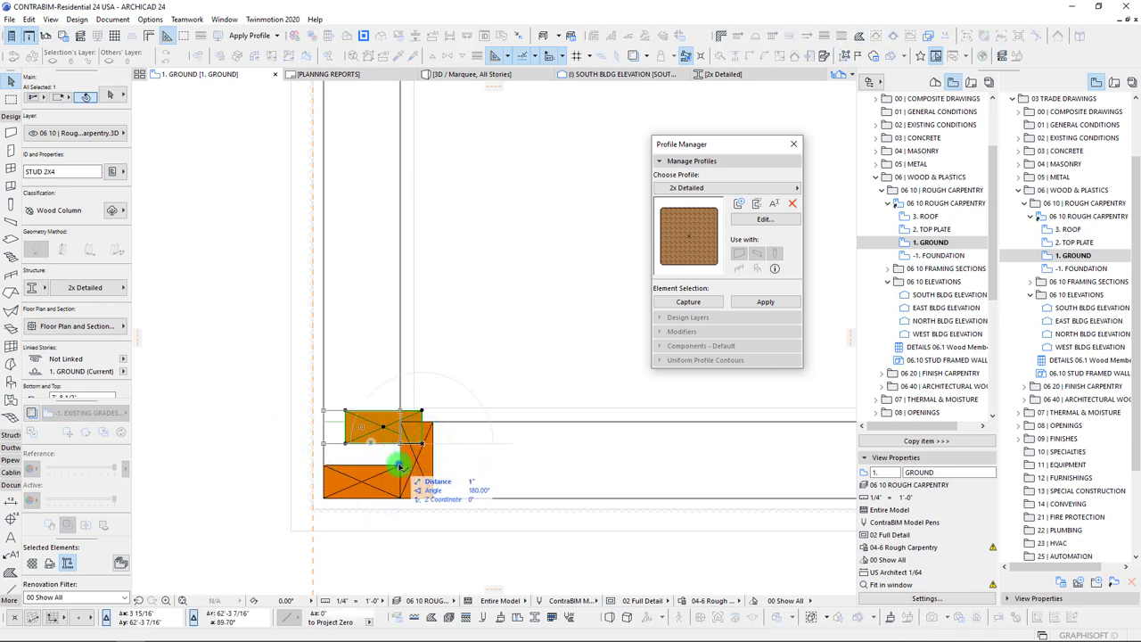
scroll(385, 422, up, 3)
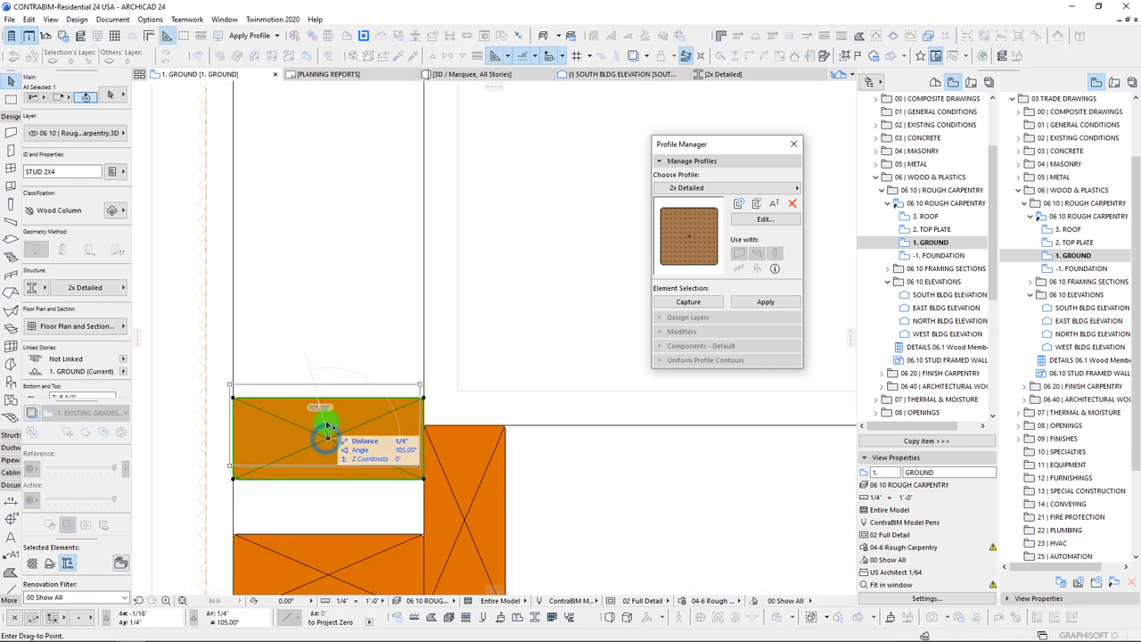
click(424, 426)
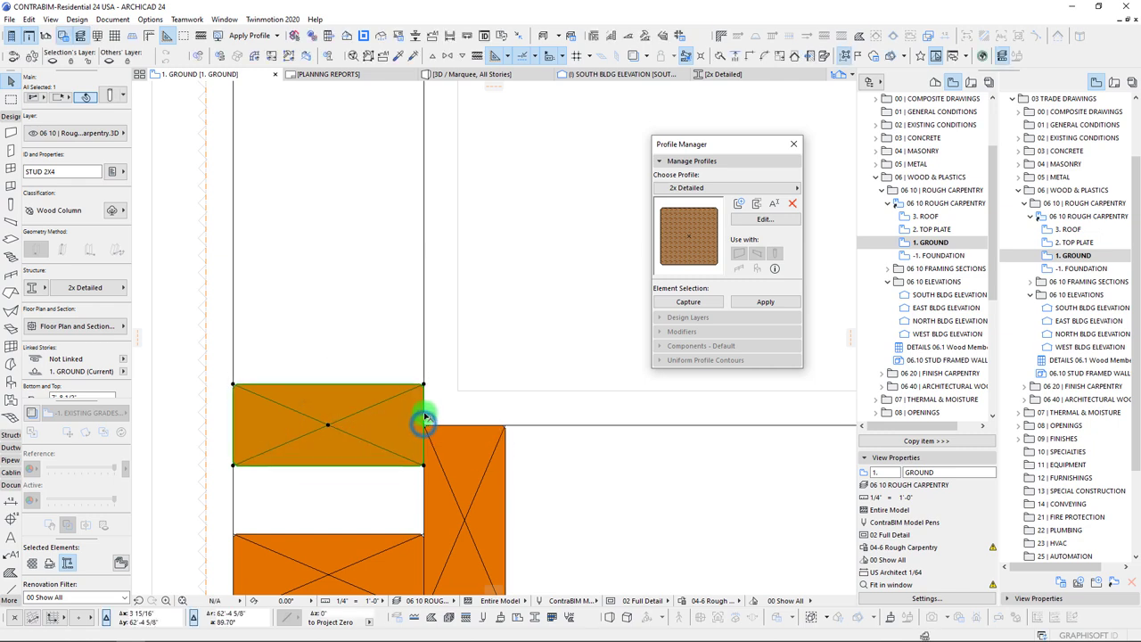
scroll(385, 412, down, 3)
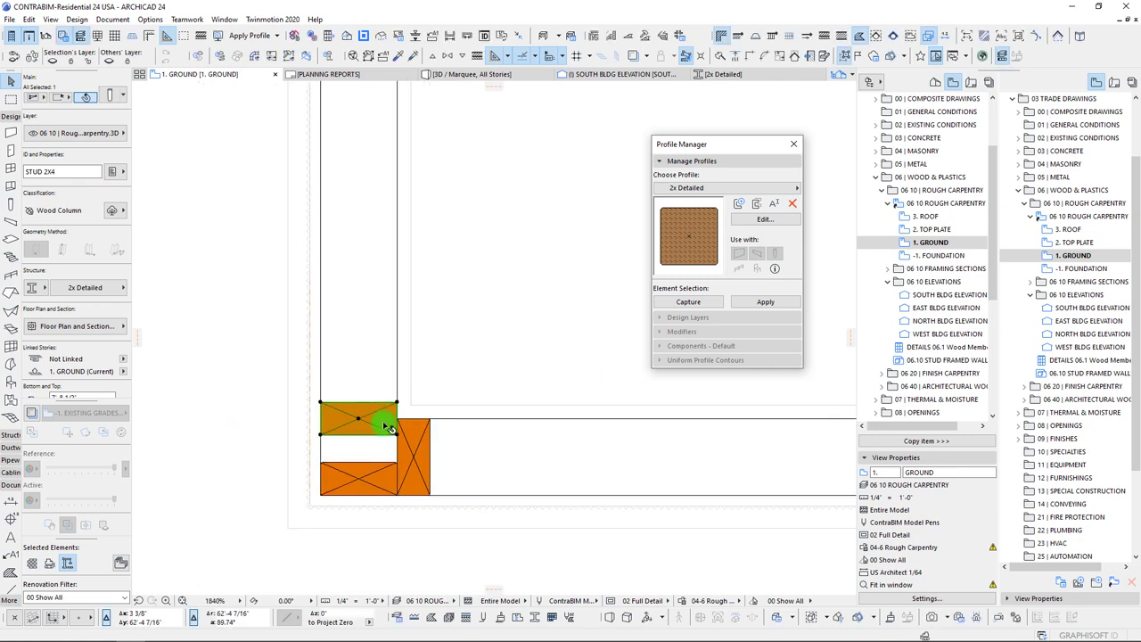
- Multiply the upper corner stud up the left wall to the window opening, using Spread with 1'-4" spacing
click(358, 420)
scroll(372, 441, down, 2)
scroll(384, 440, down, 2)
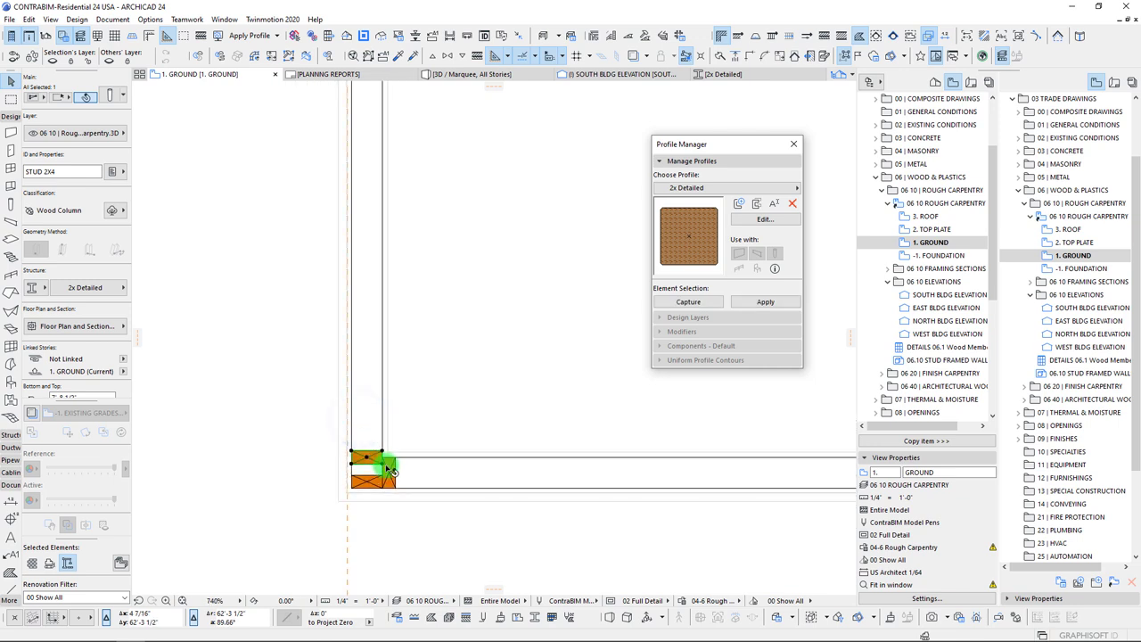
key(ctrl+u)
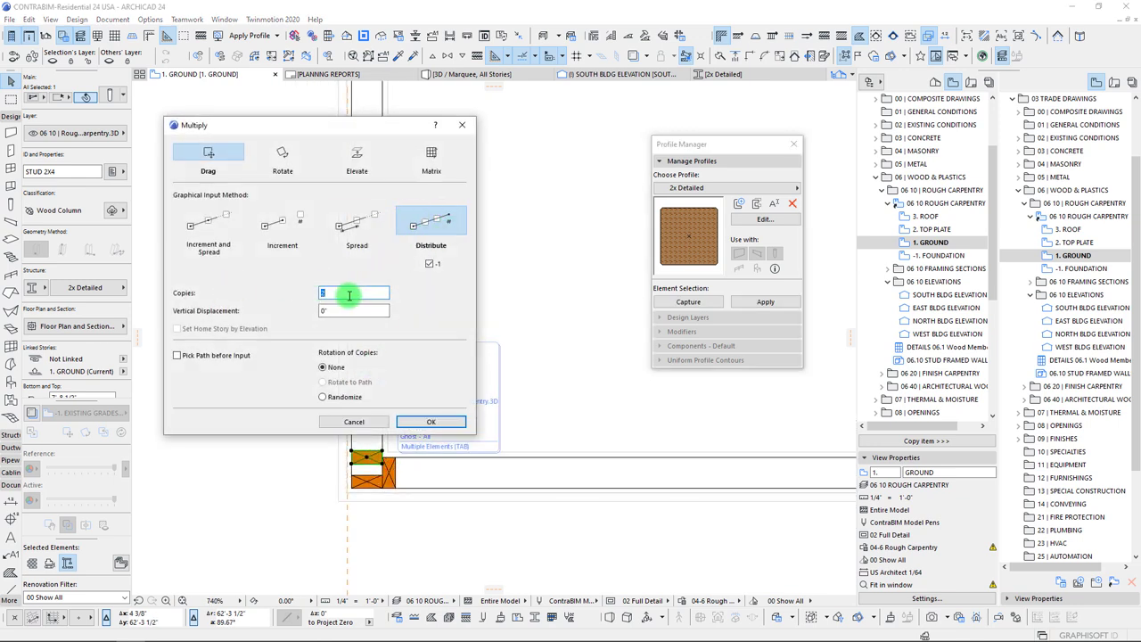
click(277, 224)
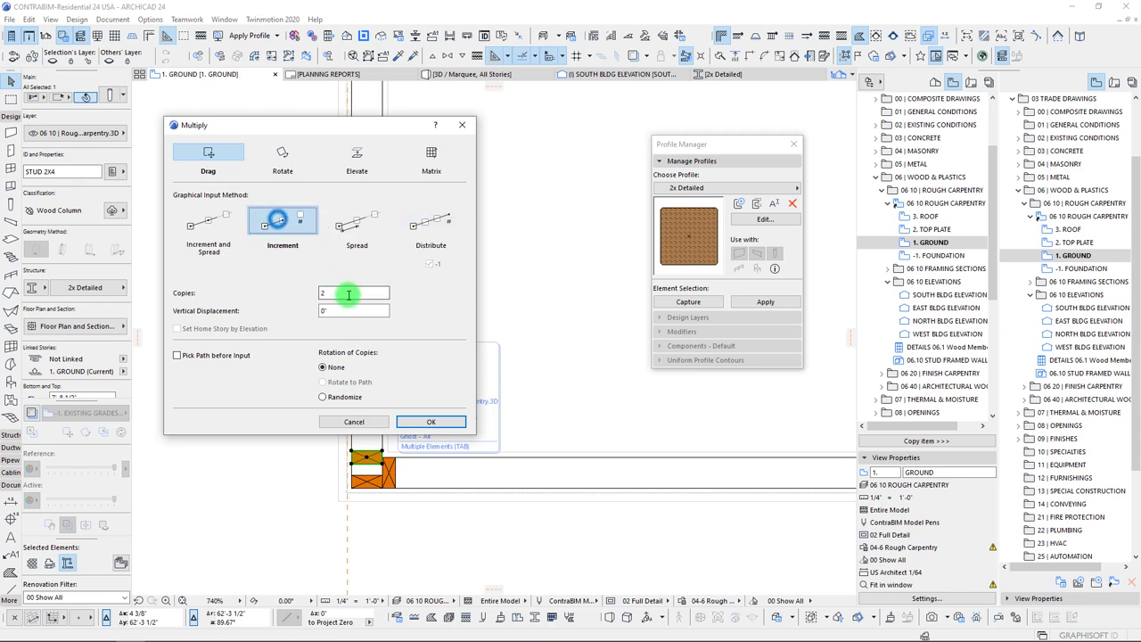
click(352, 224)
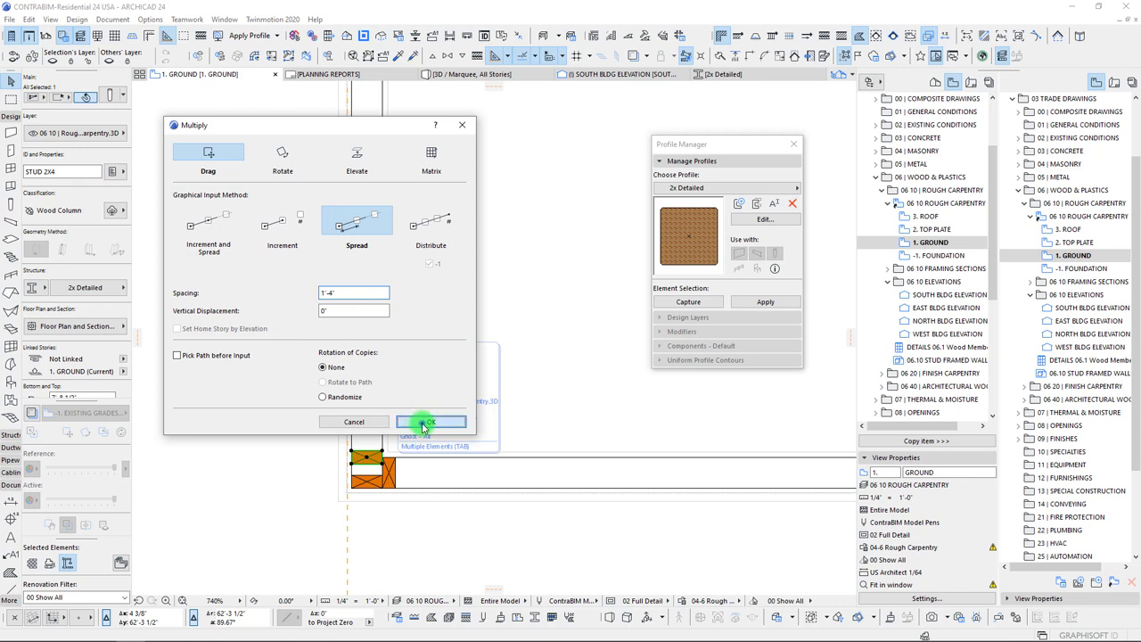
click(423, 422)
click(366, 457)
scroll(375, 325, down, 5)
middle_drag(407, 301, 395, 460)
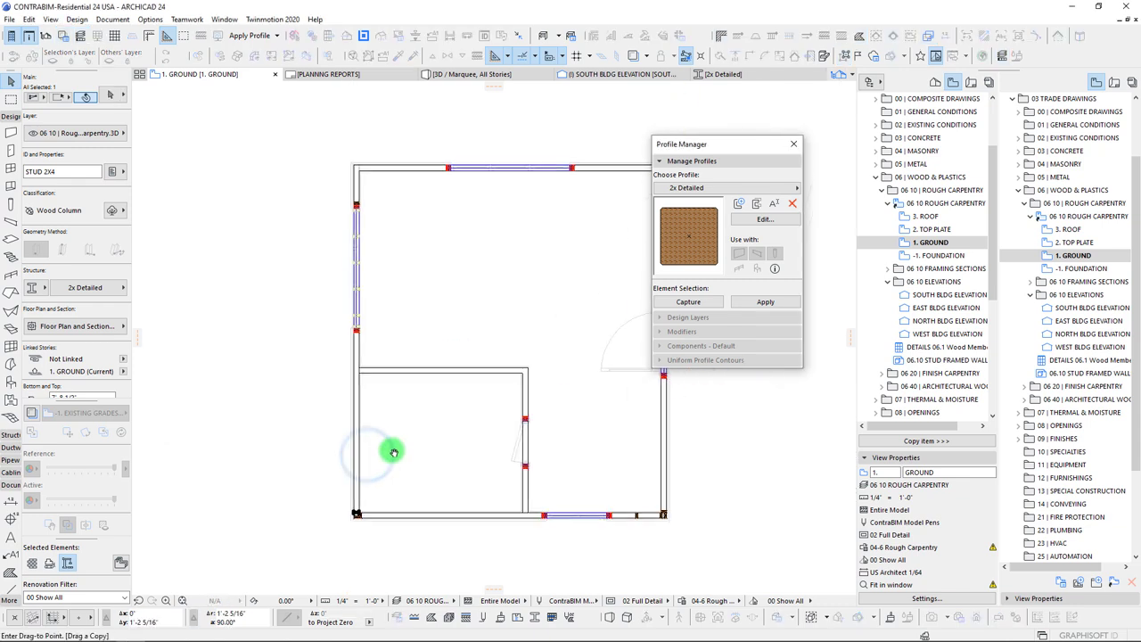
scroll(399, 321, up, 5)
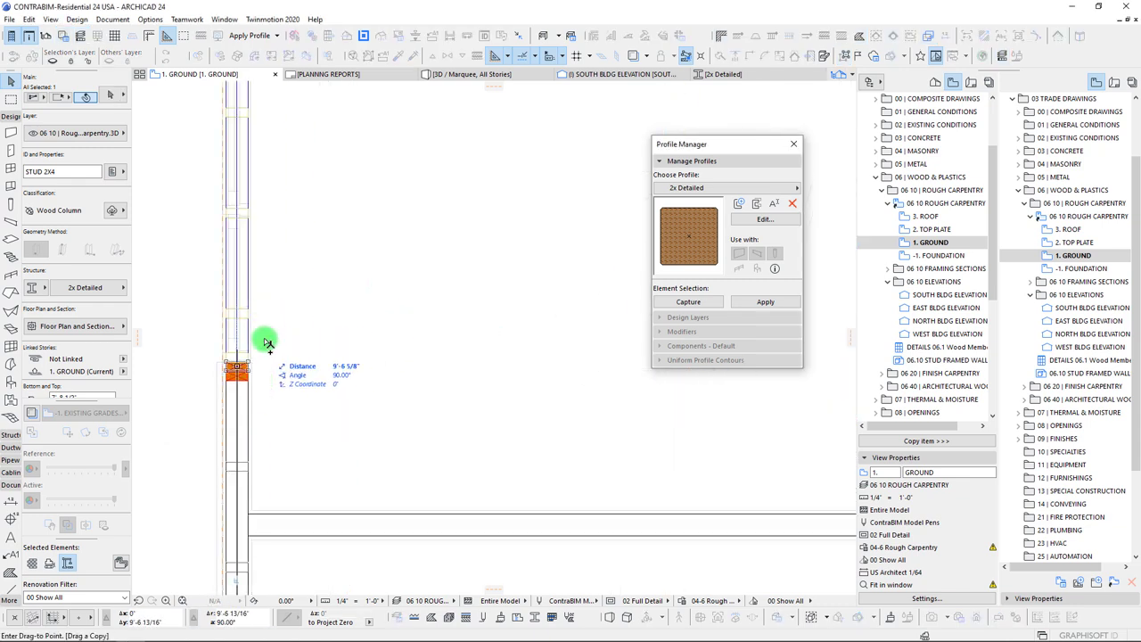
click(270, 361)
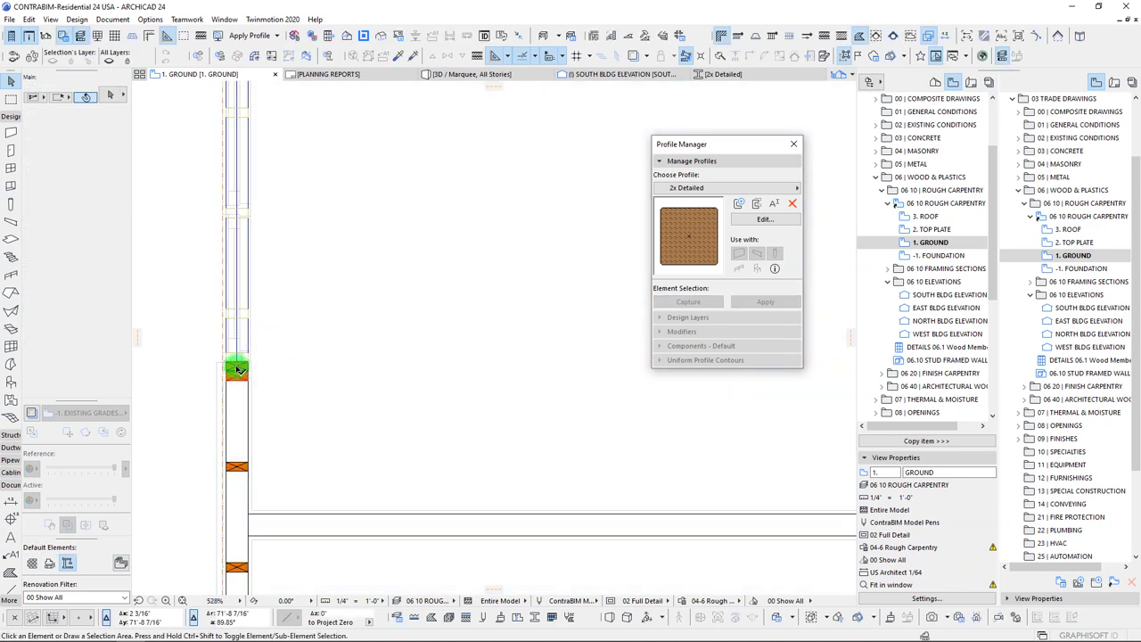
- Move the extra stud at the left window's lower jamb down so its lower edge aligns with the partition's upper face
scroll(238, 373, up, 3)
scroll(238, 374, up, 3)
key(ctrl+d)
click(241, 357)
scroll(262, 447, down, 5)
middle_drag(351, 571, 395, 303)
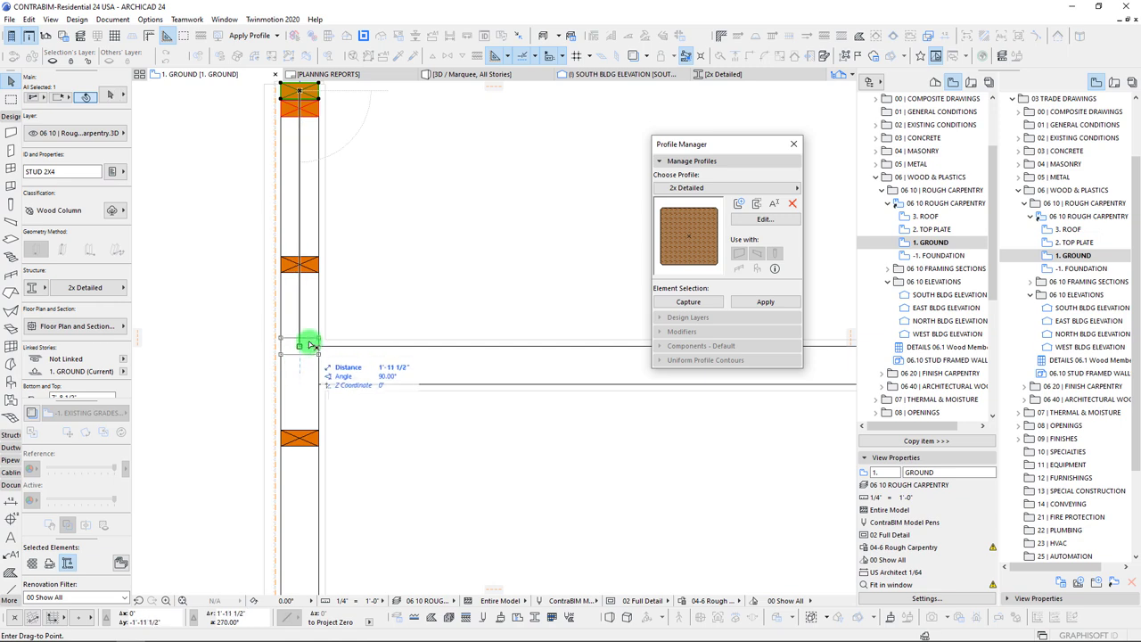
scroll(318, 331, up, 3)
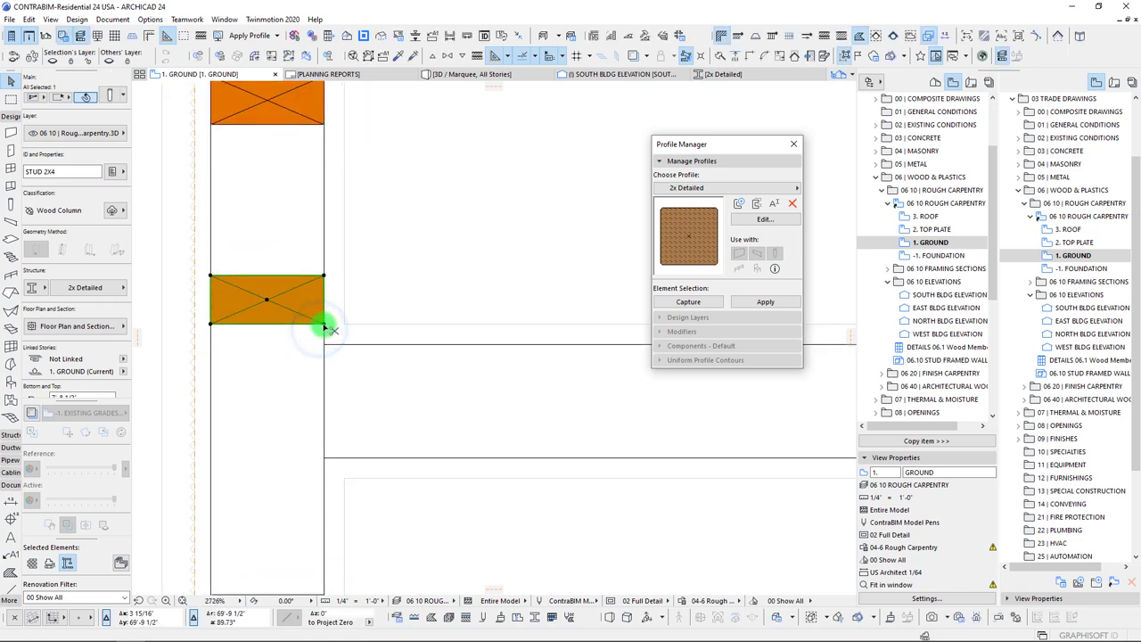
click(324, 338)
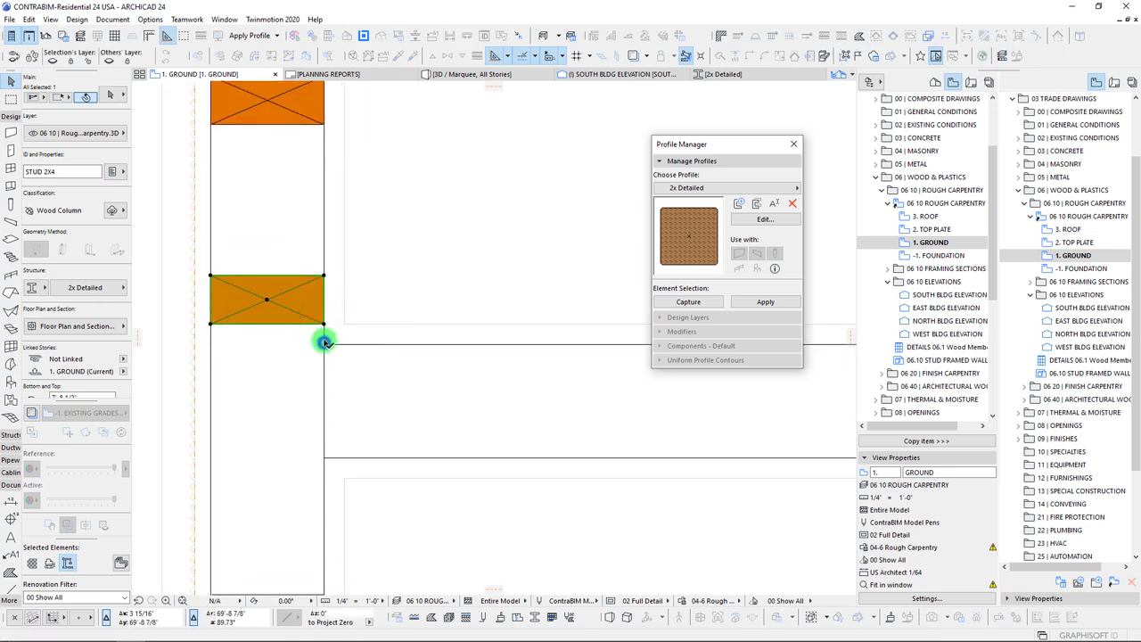
- Copy that stud down the left wall so its upper edge aligns with the partition's lower face
click(326, 280)
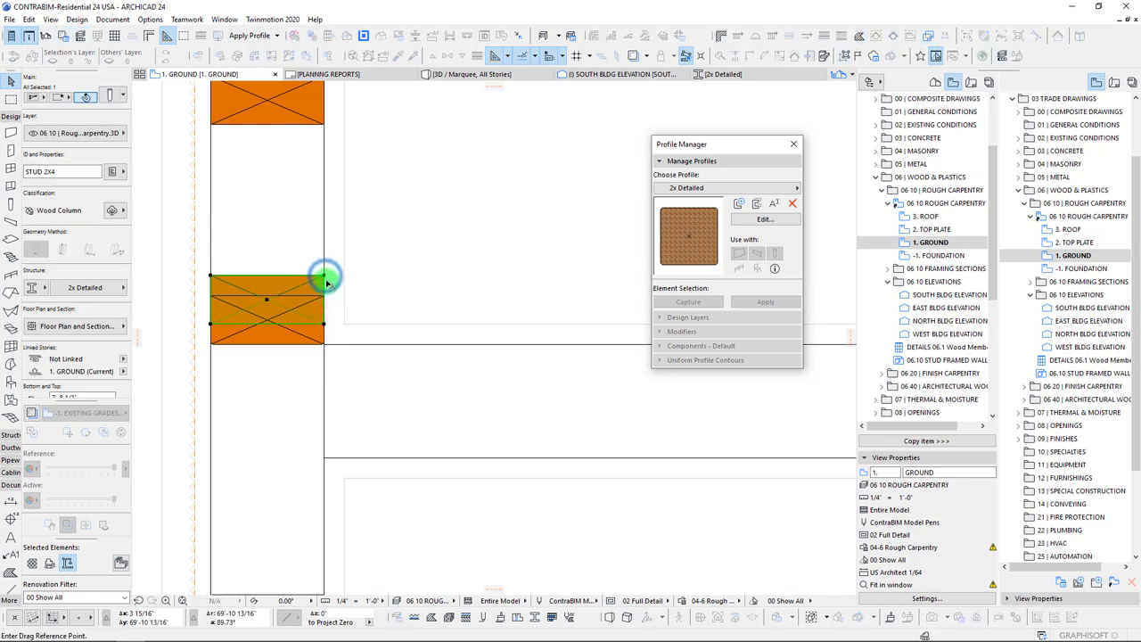
click(327, 461)
middle_drag(327, 461, 370, 419)
- Make a copy of the lower stud rotated 90 degrees into the partition and center it on the left wall's inner face line
key(ctrl+alt+e)
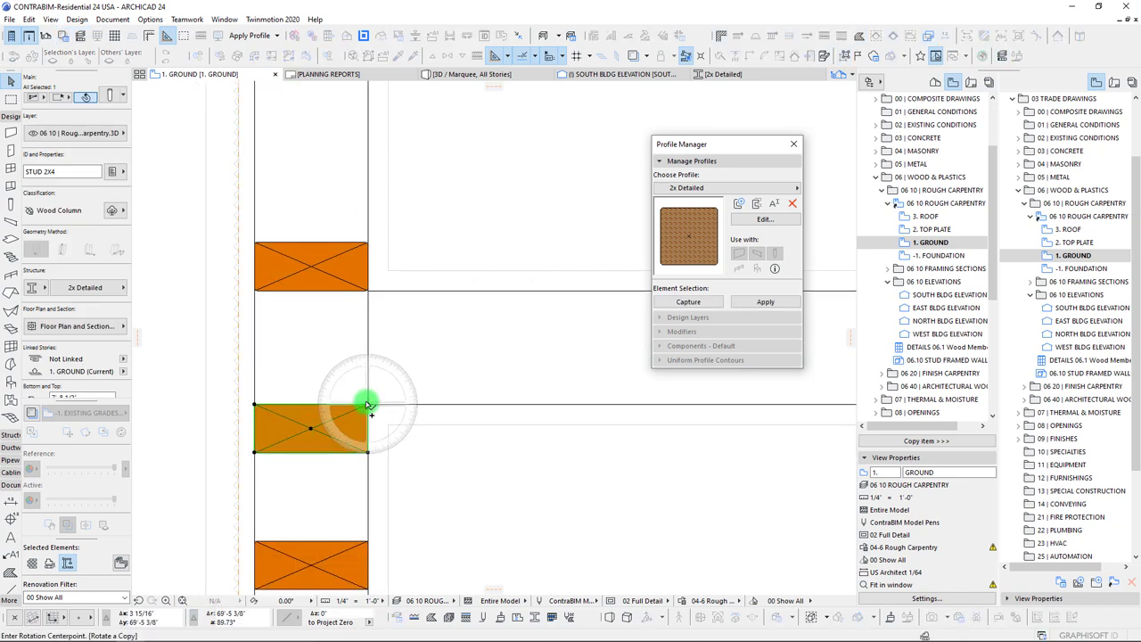
click(344, 409)
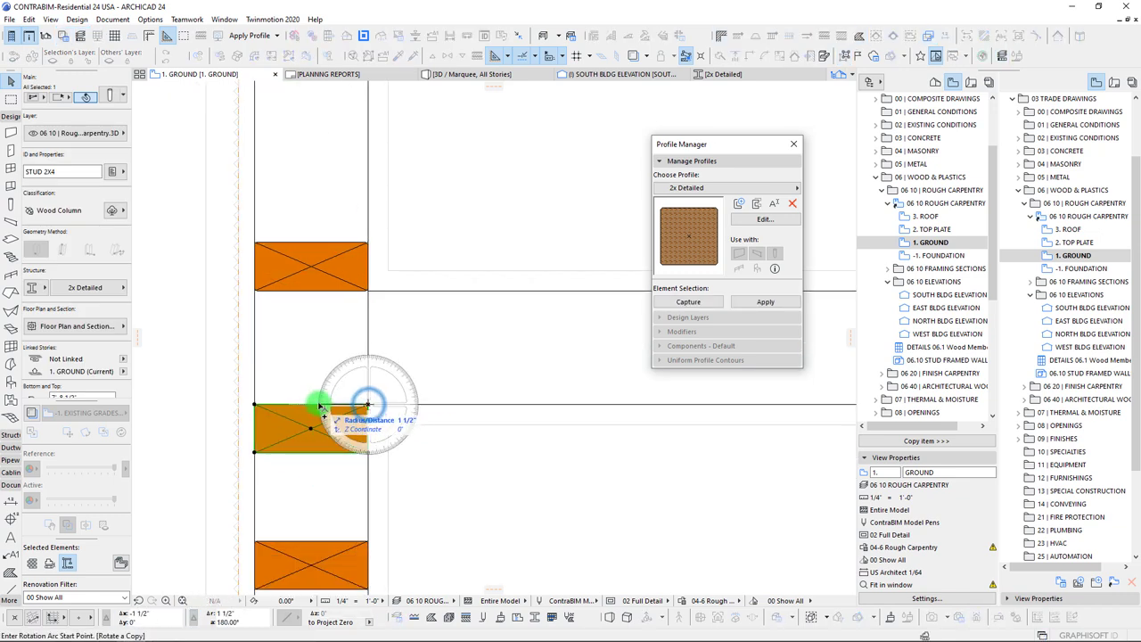
click(366, 510)
drag(369, 516, 367, 403)
key(ctrl+d)
click(393, 348)
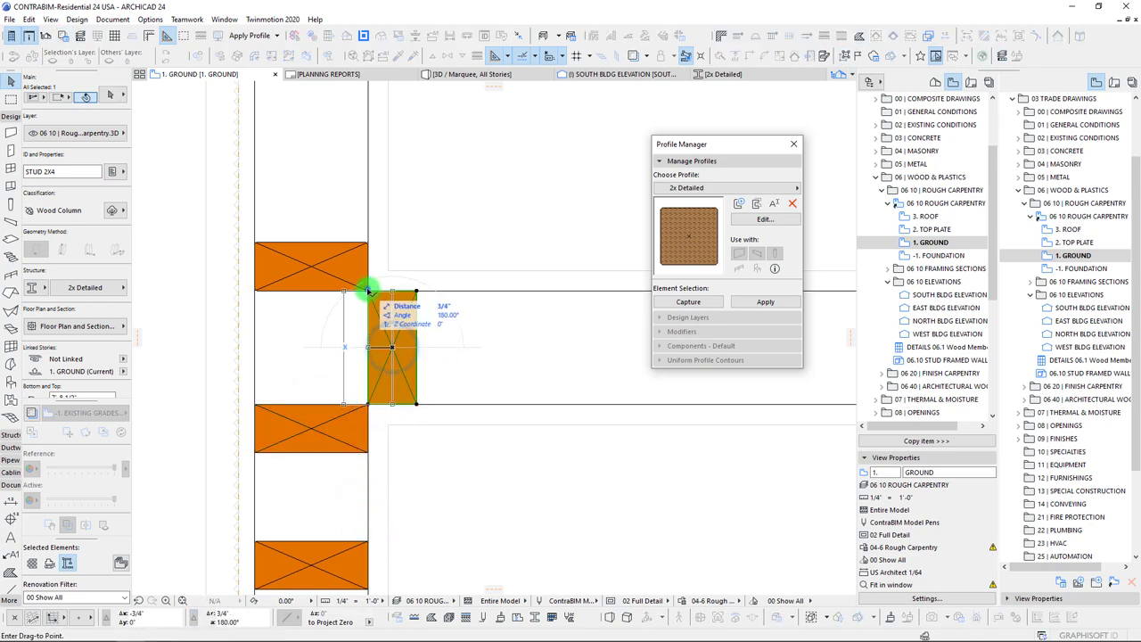
shift+click(368, 291)
- Multiply the rotated stud along the horizontal partition to its far end, using Spread with 1'-4" spacing
scroll(399, 347, down, 1)
scroll(401, 348, down, 3)
middle_drag(455, 359, 339, 327)
key(ctrl+u)
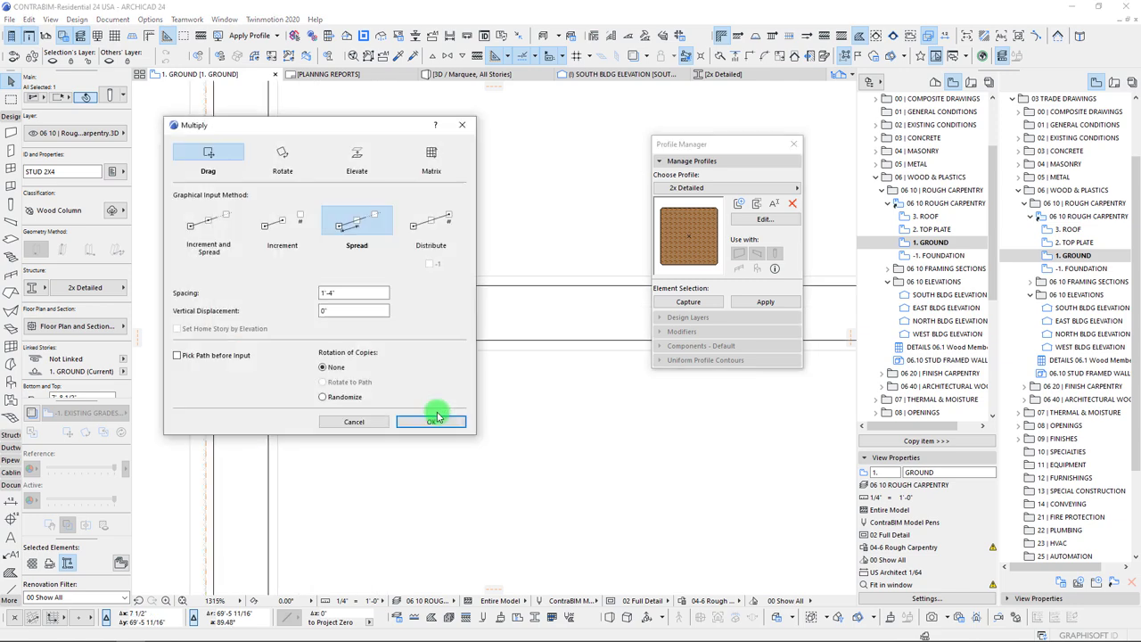
click(429, 424)
click(268, 312)
scroll(448, 288, down, 4)
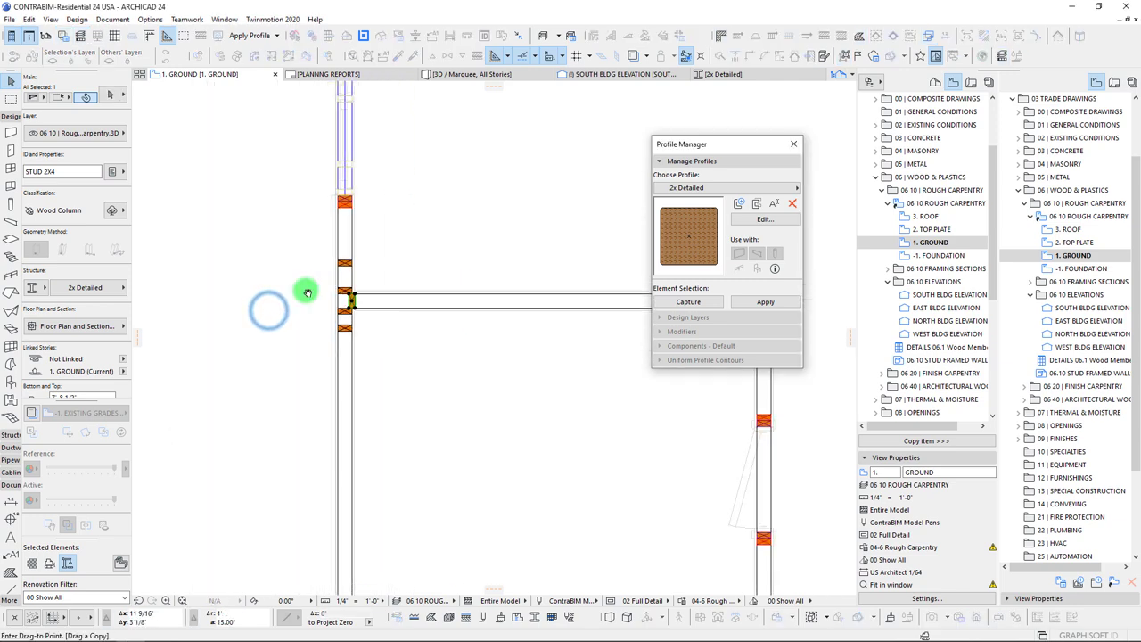
click(509, 277)
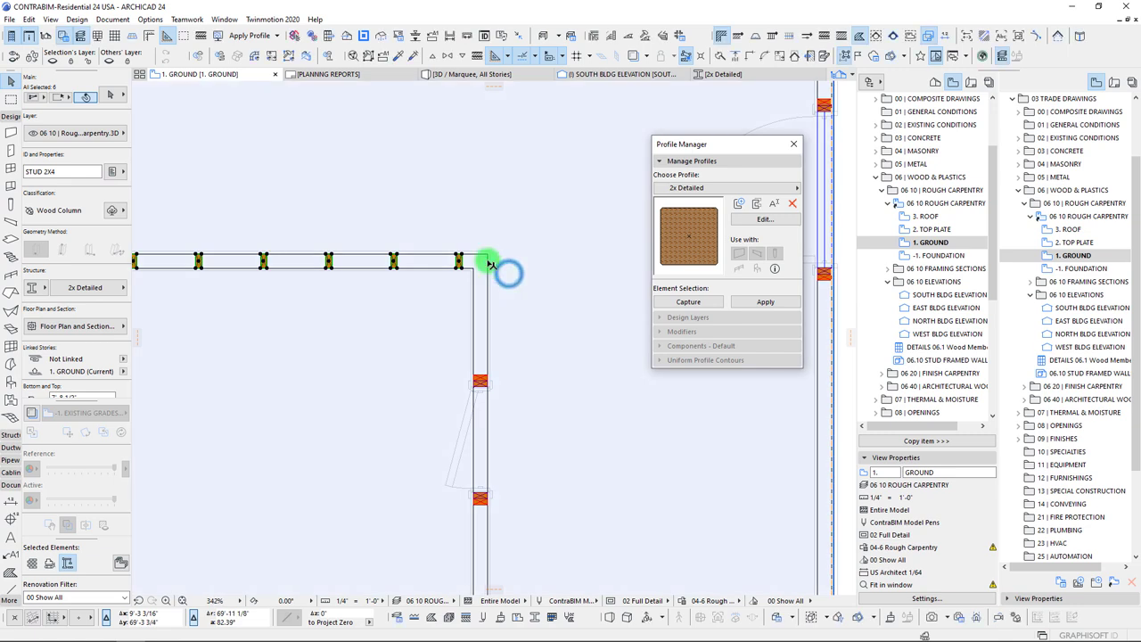
- Copy the last partition stud so the copy is centered on the vertical partition's inner face line
scroll(461, 262, up, 5)
click(369, 284)
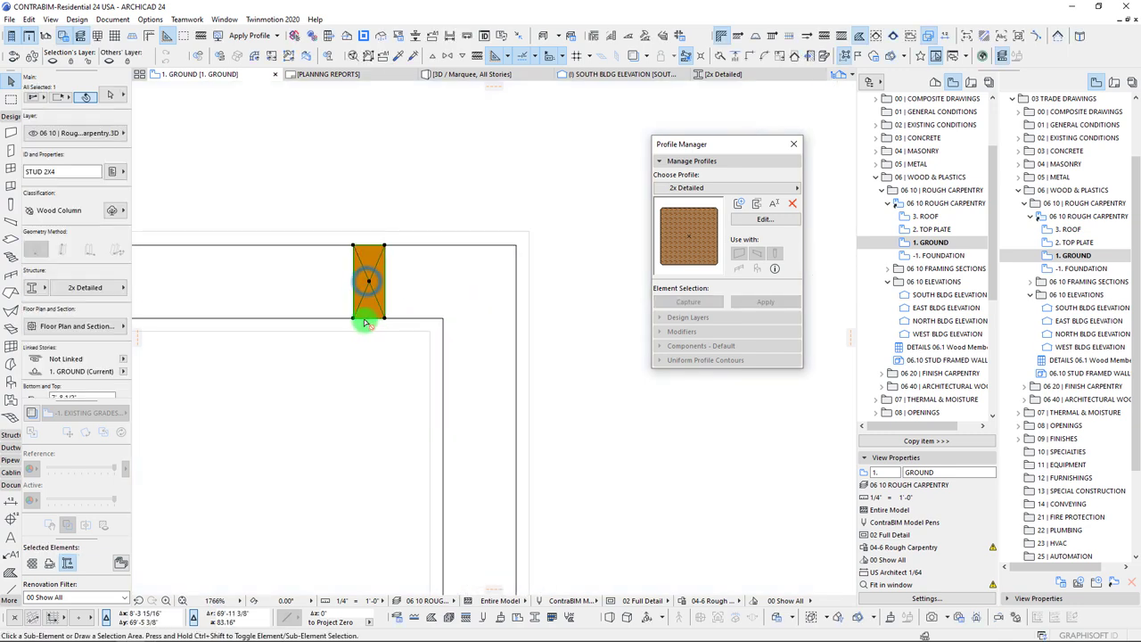
key(ctrl+shift+d)
click(369, 283)
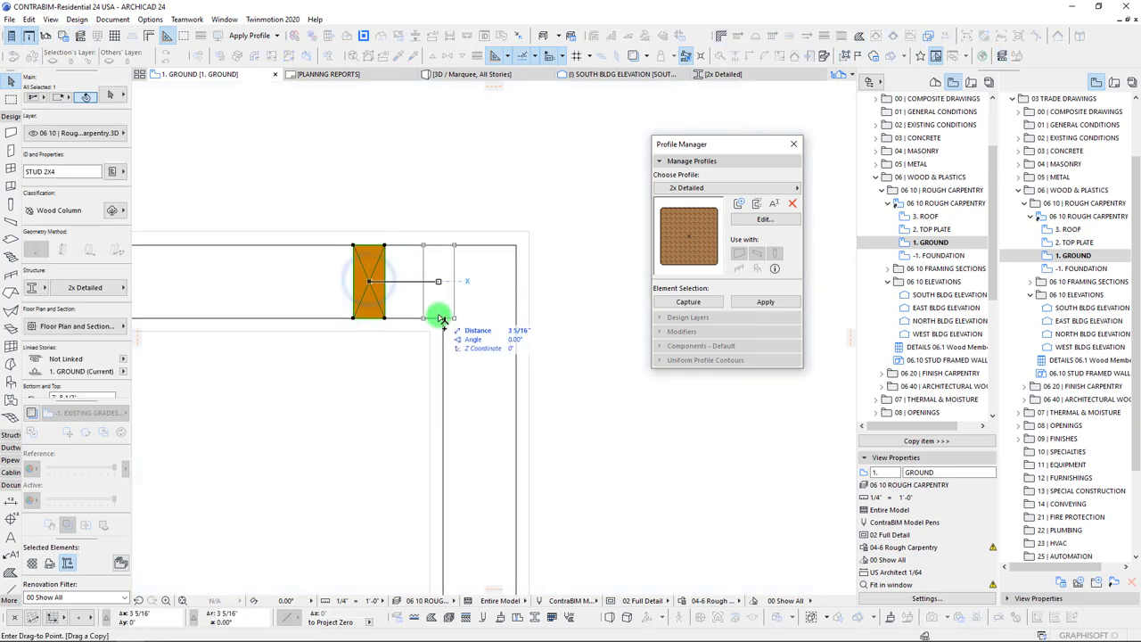
click(445, 320)
- Copy the stud at the partition corner so the copy sits flush with the vertical partition's outer face
key(ctrl+shift+d)
click(459, 246)
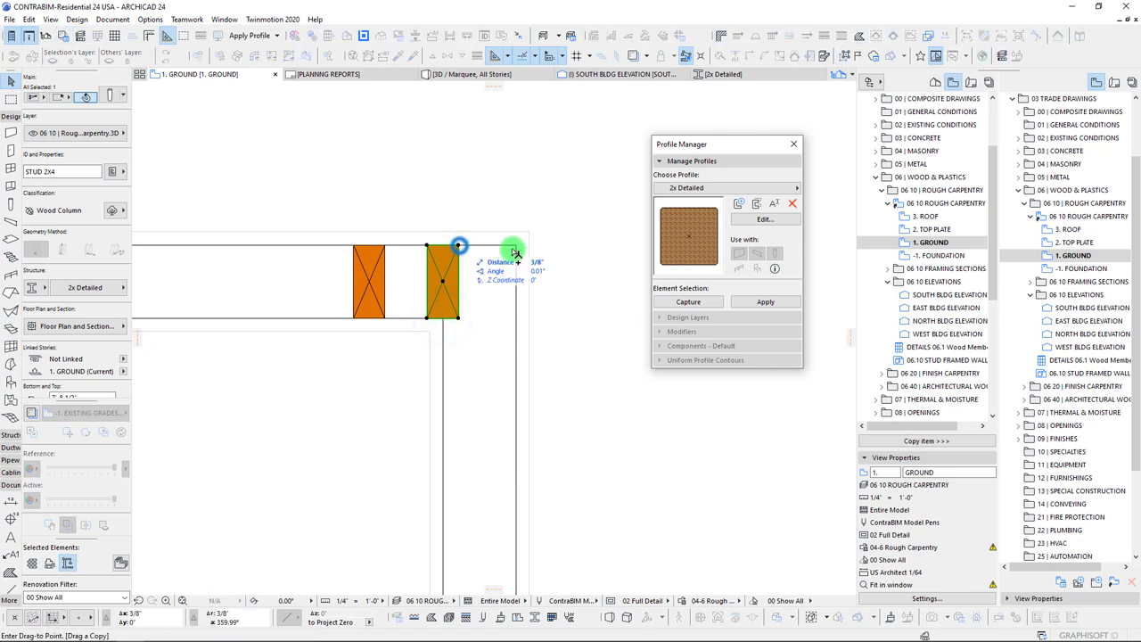
click(518, 246)
- Make a copy of the corner stud rotated 90 degrees and move it to the upper end of the vertical partition, below the corner studs
key(ctrl+alt+e)
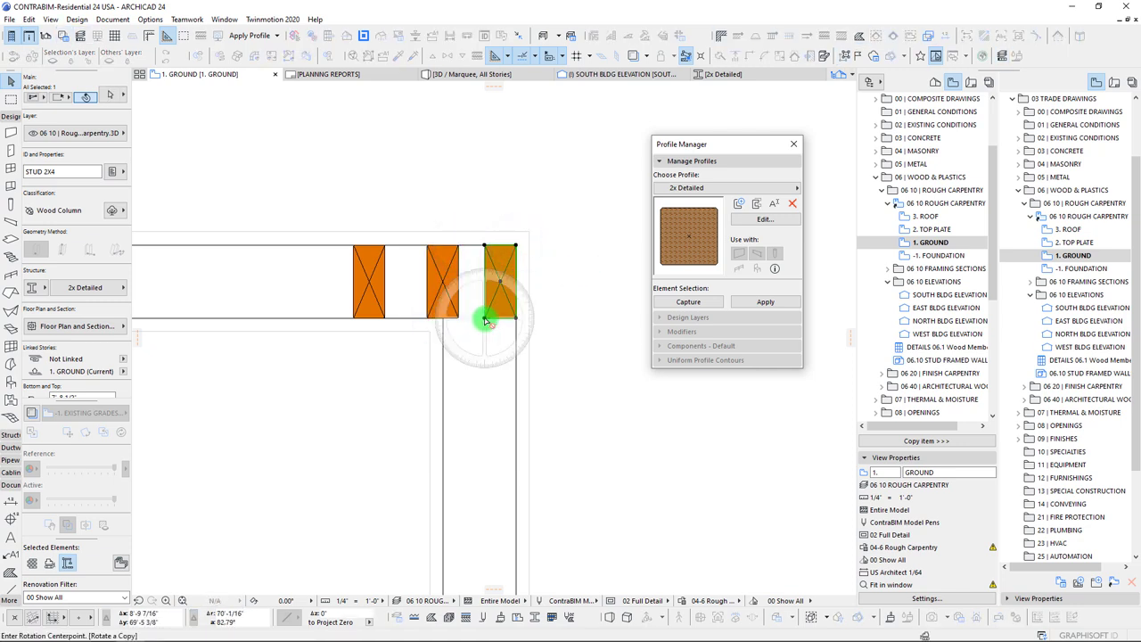
click(396, 319)
key(ctrl+d)
click(412, 287)
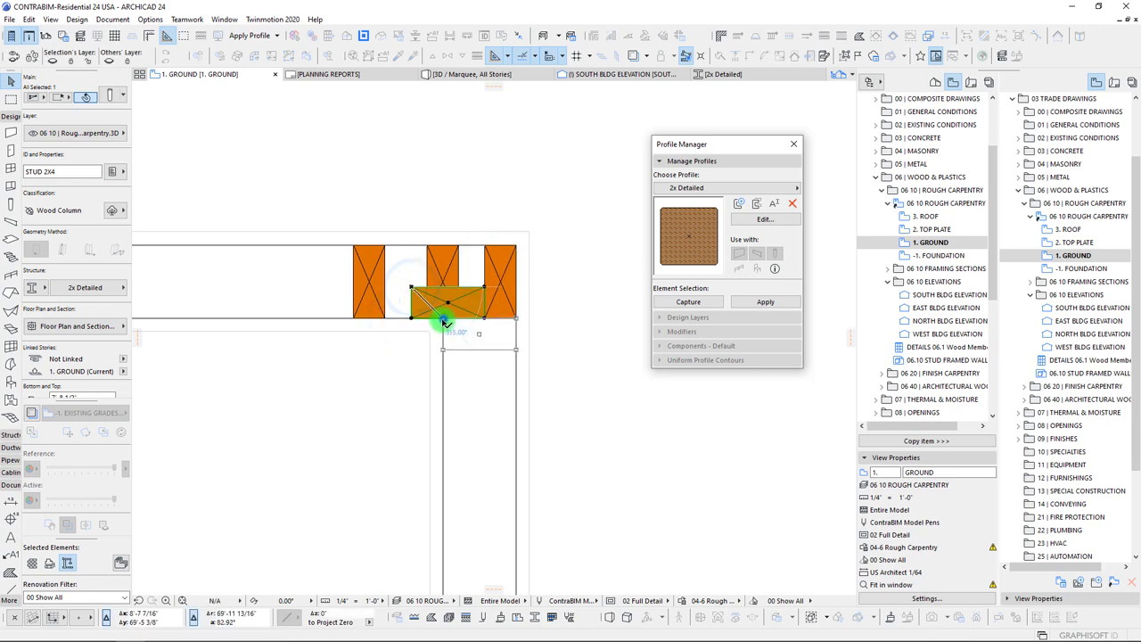
click(444, 319)
- Multiply the rotated stud down the vertical partition to the door opening, using Spread with 1'-4" spacing
middle_drag(493, 365, 433, 238)
key(ctrl+u)
click(411, 422)
click(456, 221)
scroll(435, 413, down, 3)
middle_drag(434, 406, 399, 149)
click(422, 257)
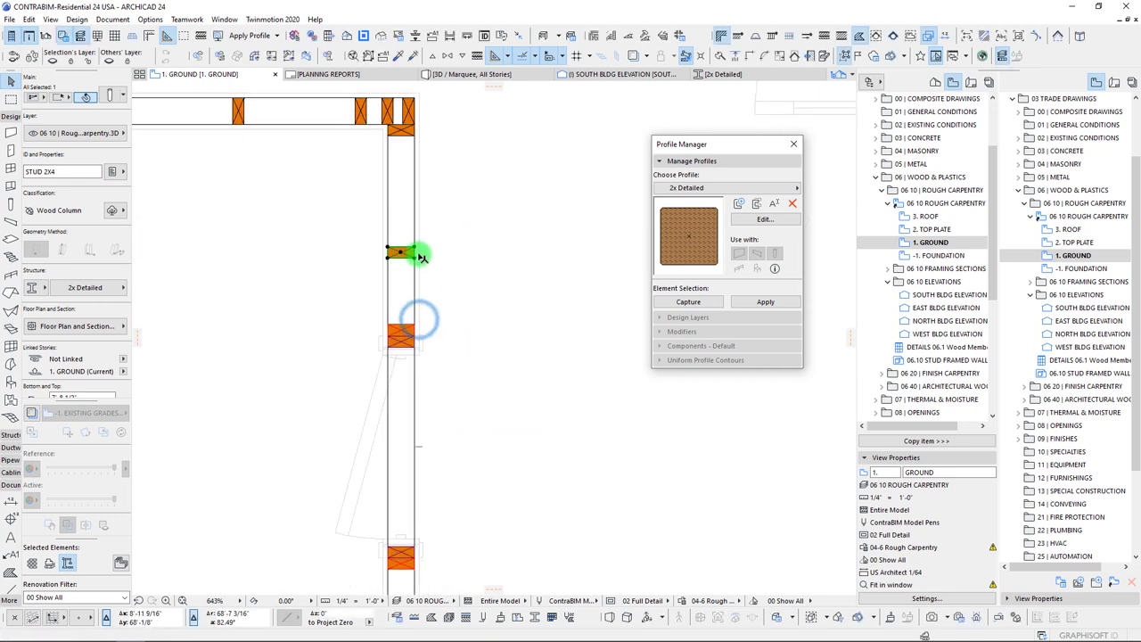
- Copy the stud above the partition door to the partition segment below the door
click(413, 249)
middle_drag(421, 560, 410, 308)
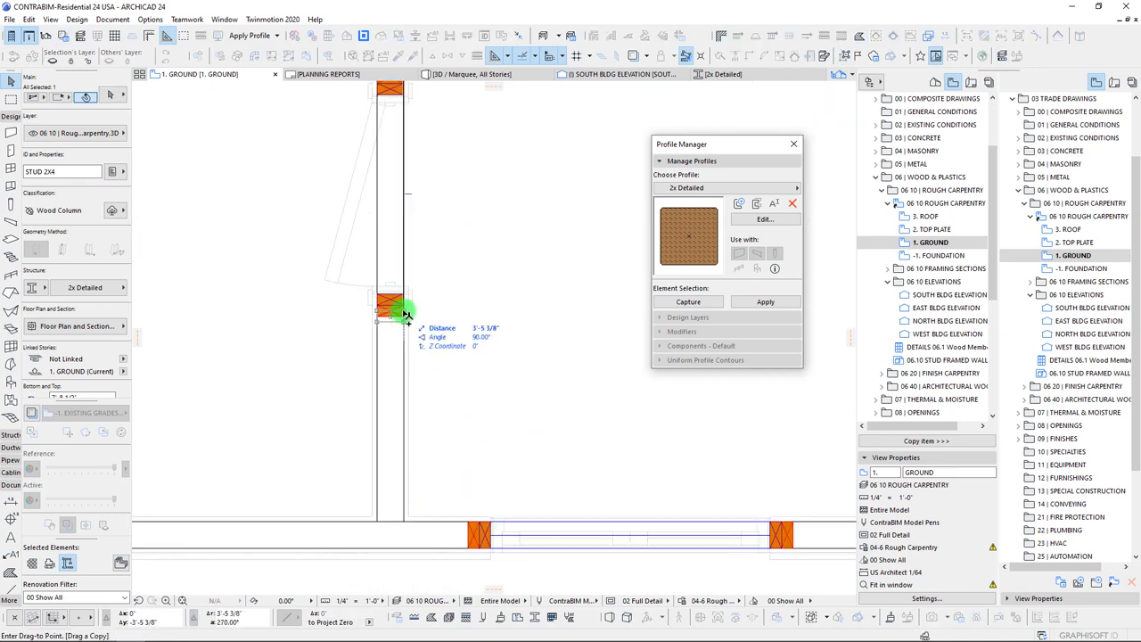
click(406, 307)
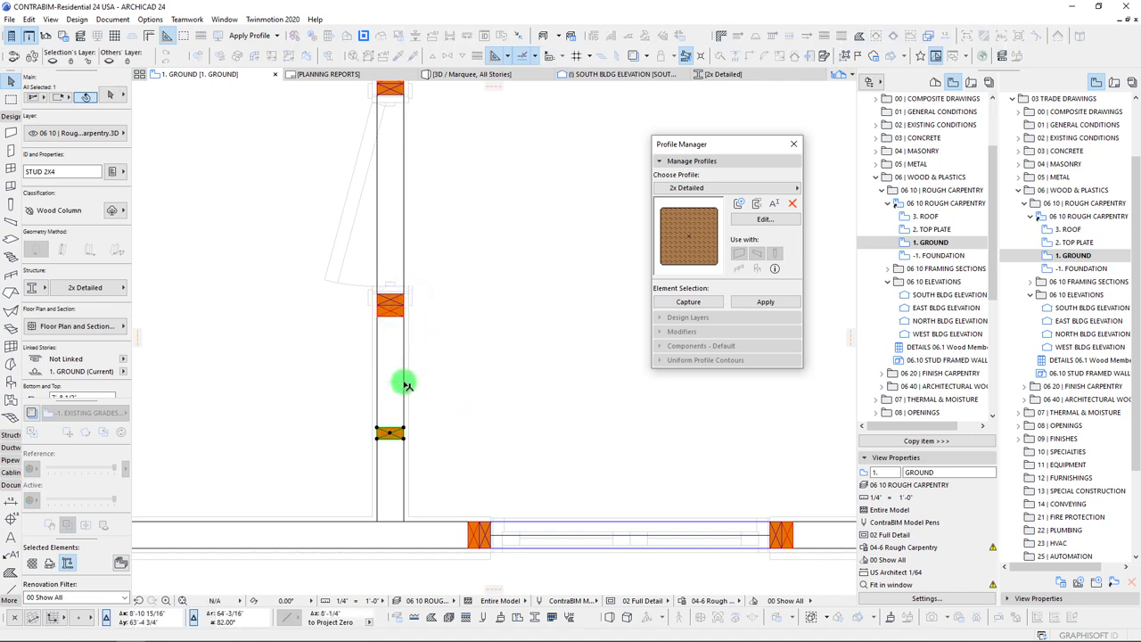
- Copy the stud below the partition door to the partition's lower end, centered on the bottom wall's inner face line
middle_drag(399, 451, 418, 339)
scroll(428, 330, up, 2)
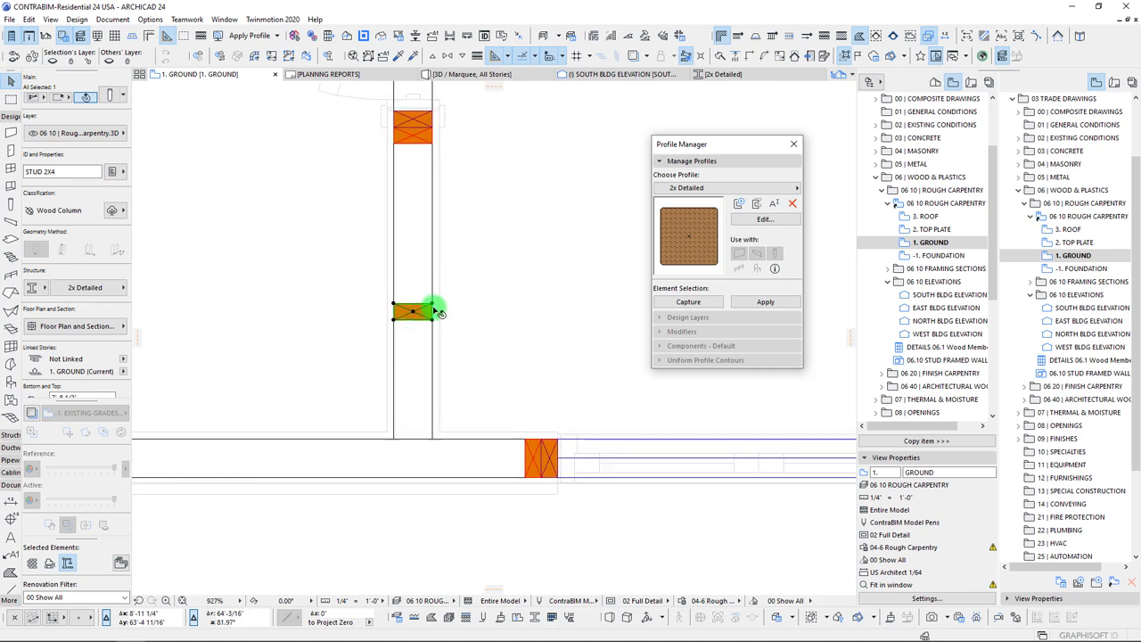
key(ctrl+shift+d)
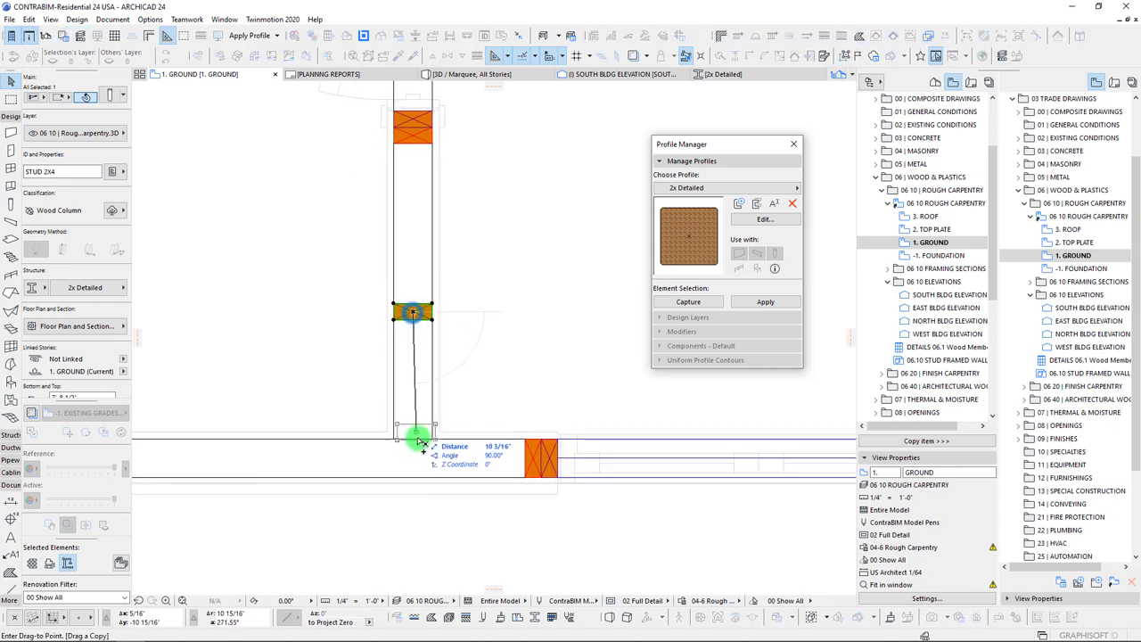
click(433, 438)
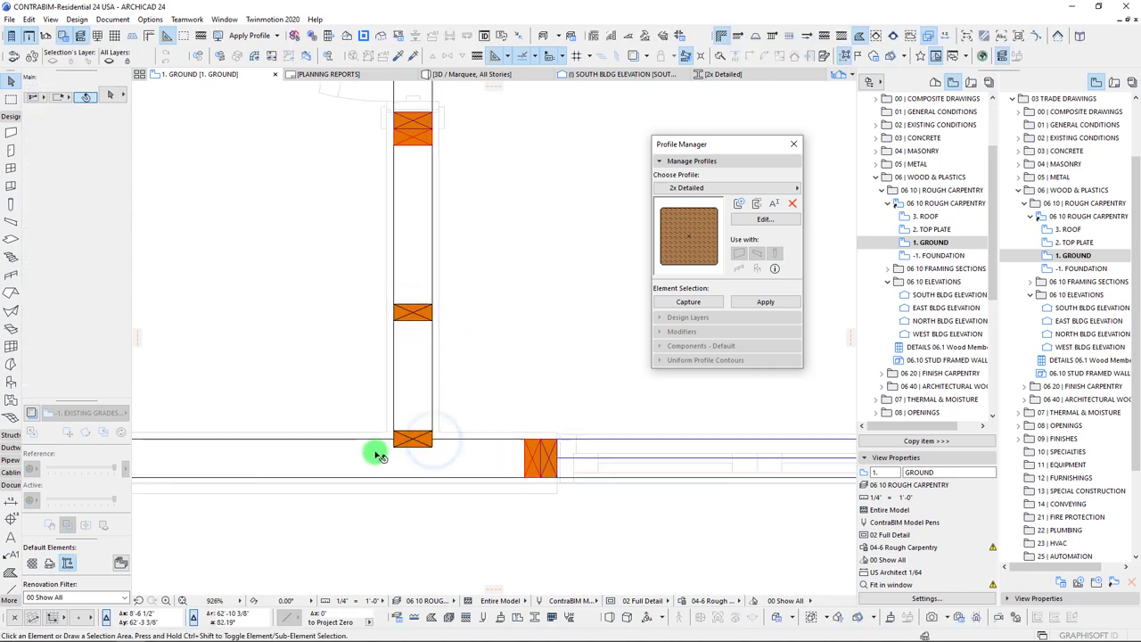
- Multiply the lower-left corner stud along the bottom wall to the window opening, using Spread with 1'-4" spacing
scroll(385, 455, down, 3)
scroll(392, 403, up, 2)
click(394, 406)
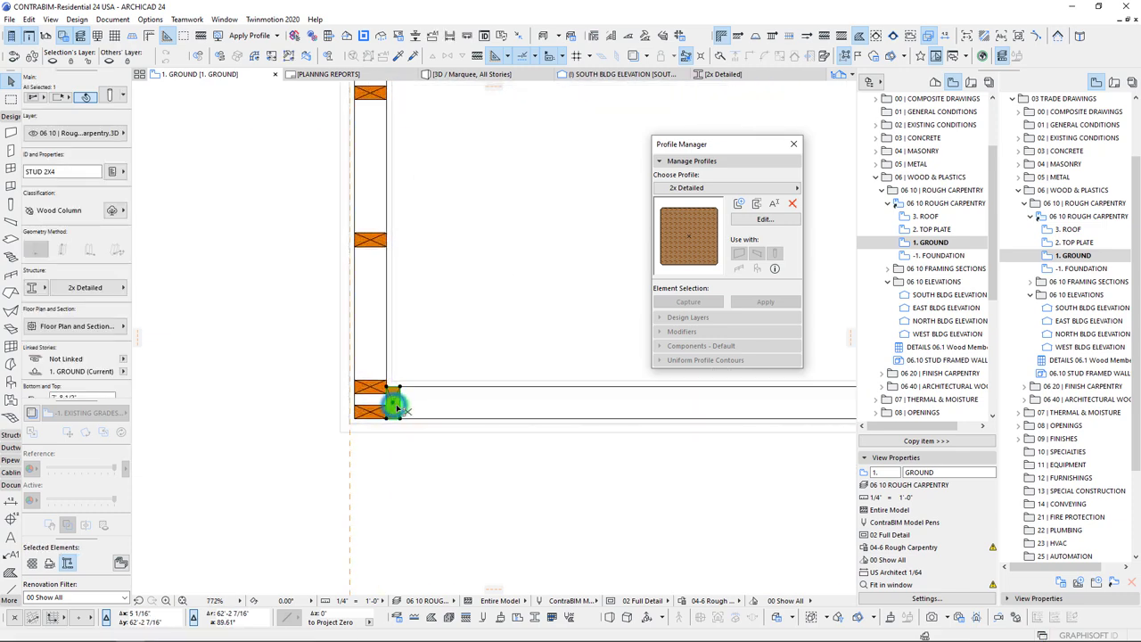
key(ctrl+u)
click(438, 419)
click(441, 481)
scroll(675, 467, down, 3)
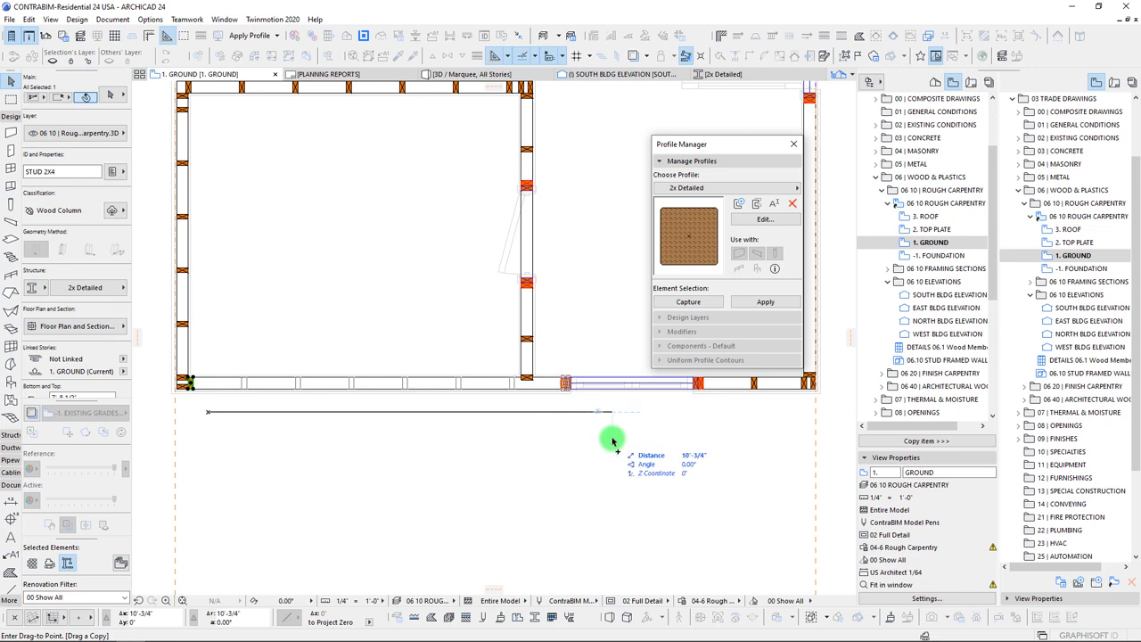
scroll(613, 441, up, 5)
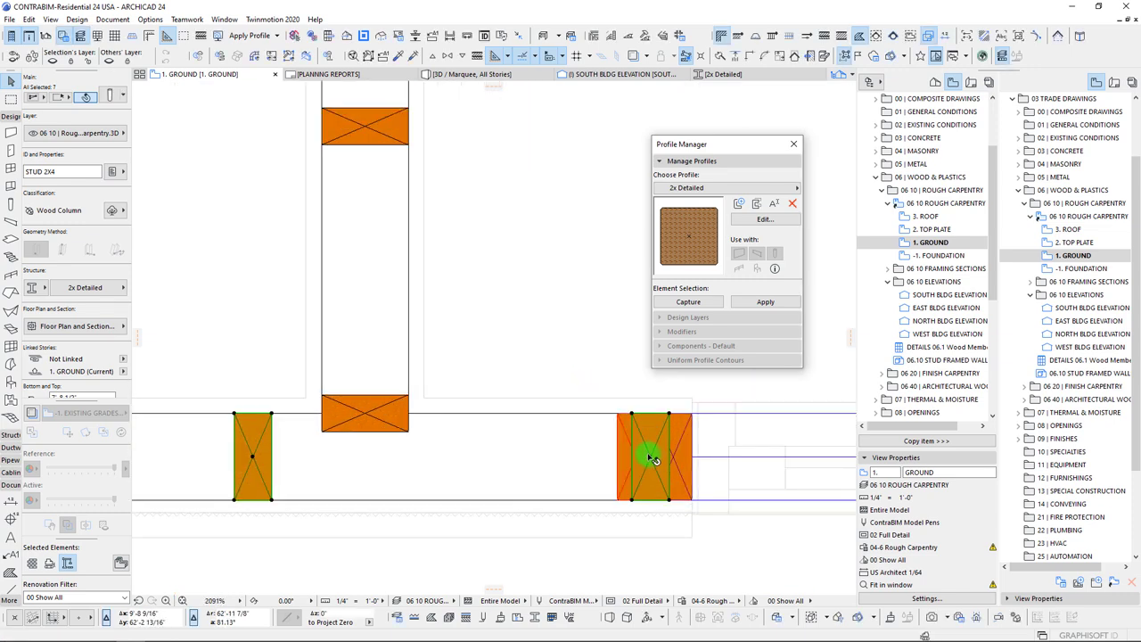
- Move the stud overlapping the window jamb so it sits against the right side of the partition's end stud
key(Escape)
click(650, 456)
key(ctrl+d)
click(632, 414)
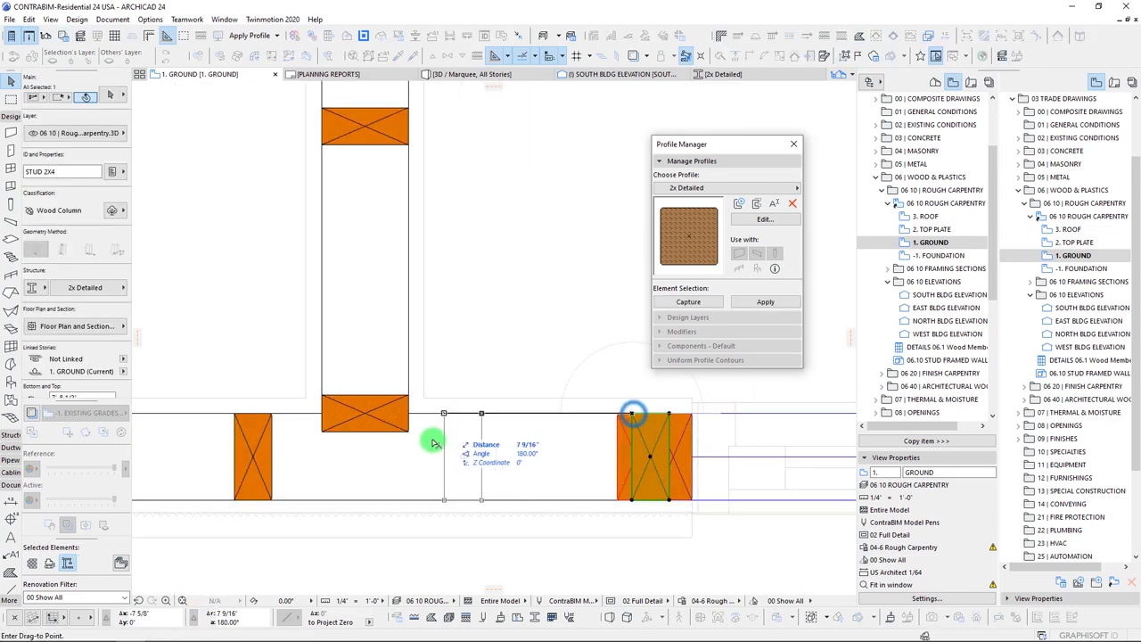
click(408, 435)
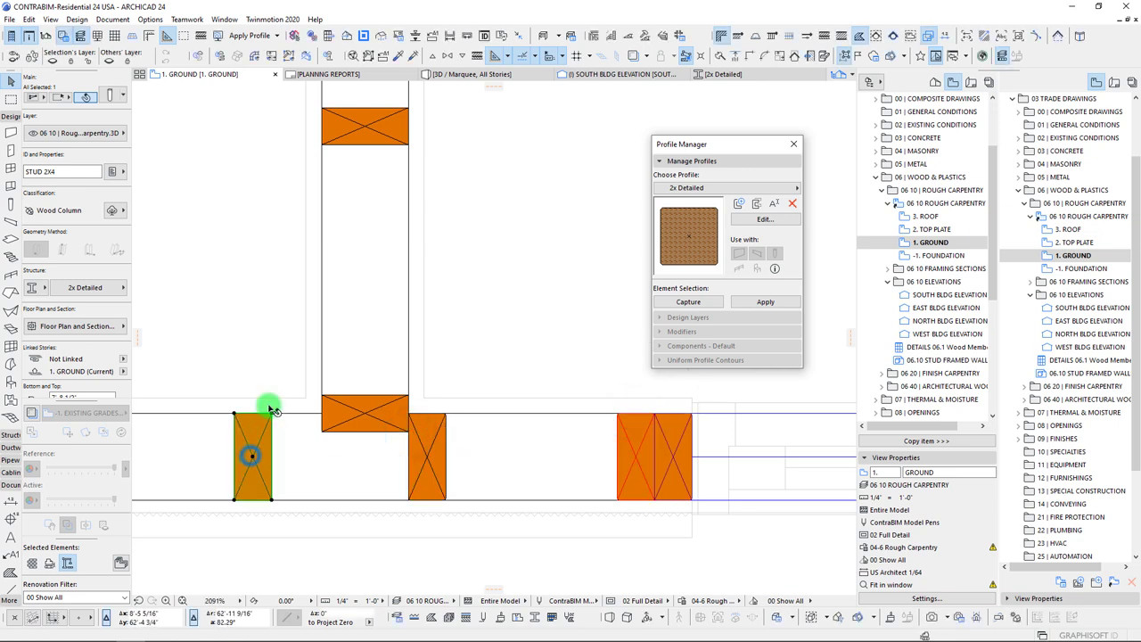
- Copy the bottom-wall stud left of the partition so the copy sits against the left side of the partition's end stud
key(ctrl+shift+d)
click(272, 413)
click(322, 430)
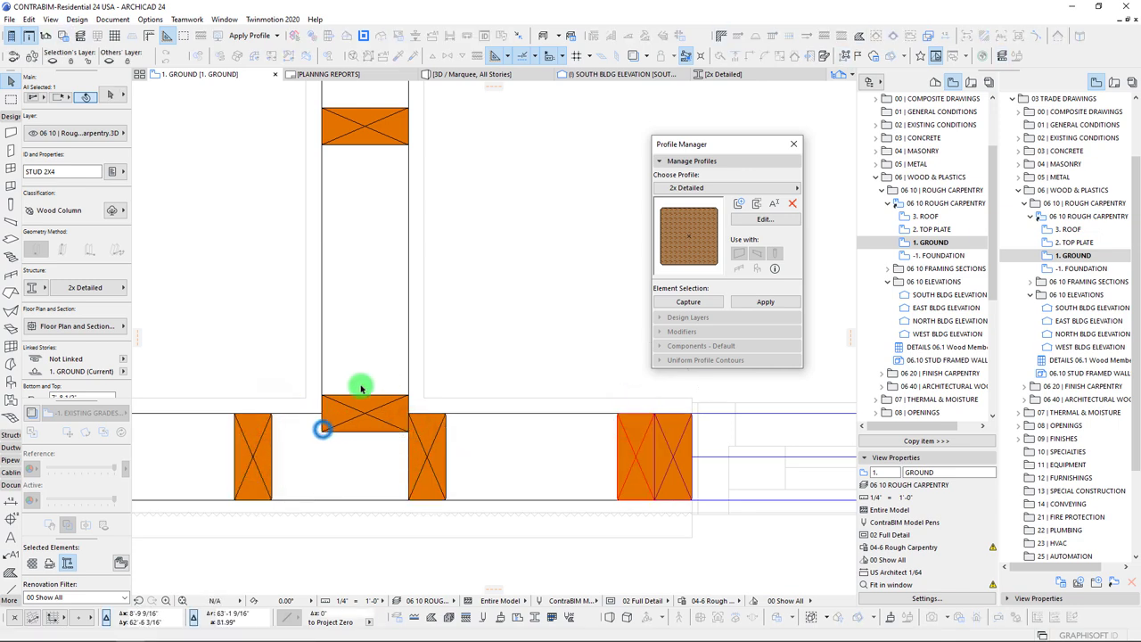
key(Escape)
- Multiply the lower-right corner stud up the right wall to the door jamb, using Spread with 1'-4" spacing
scroll(367, 418, down, 6)
scroll(336, 430, up, 5)
scroll(387, 426, down, 9)
middle_drag(545, 411, 455, 437)
scroll(540, 439, up, 6)
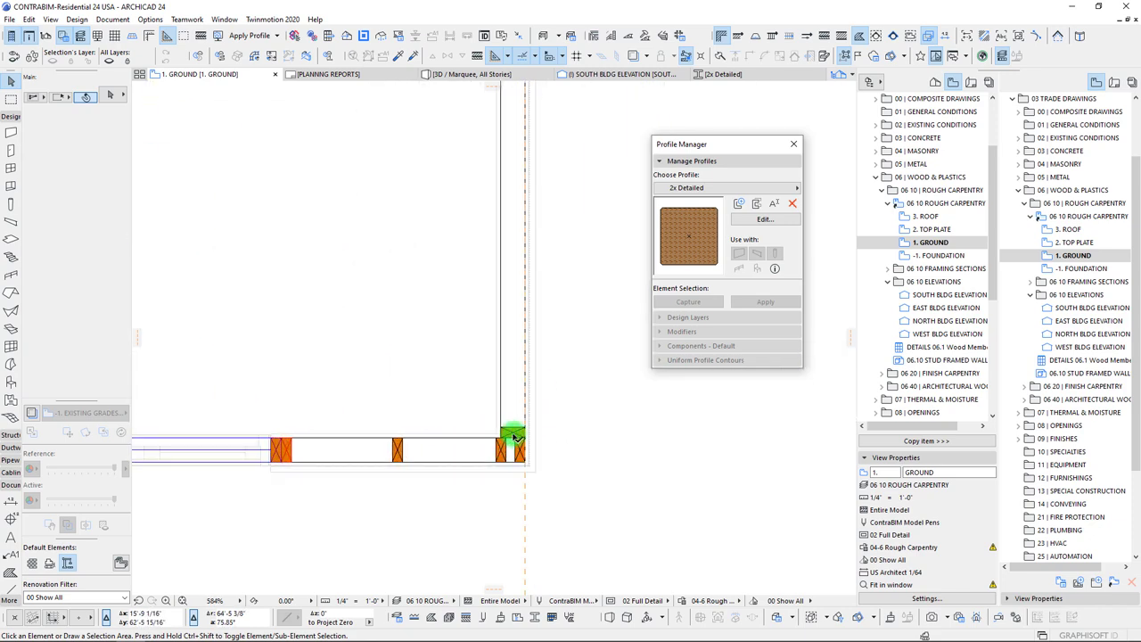
click(515, 437)
key(ctrl+u)
click(430, 421)
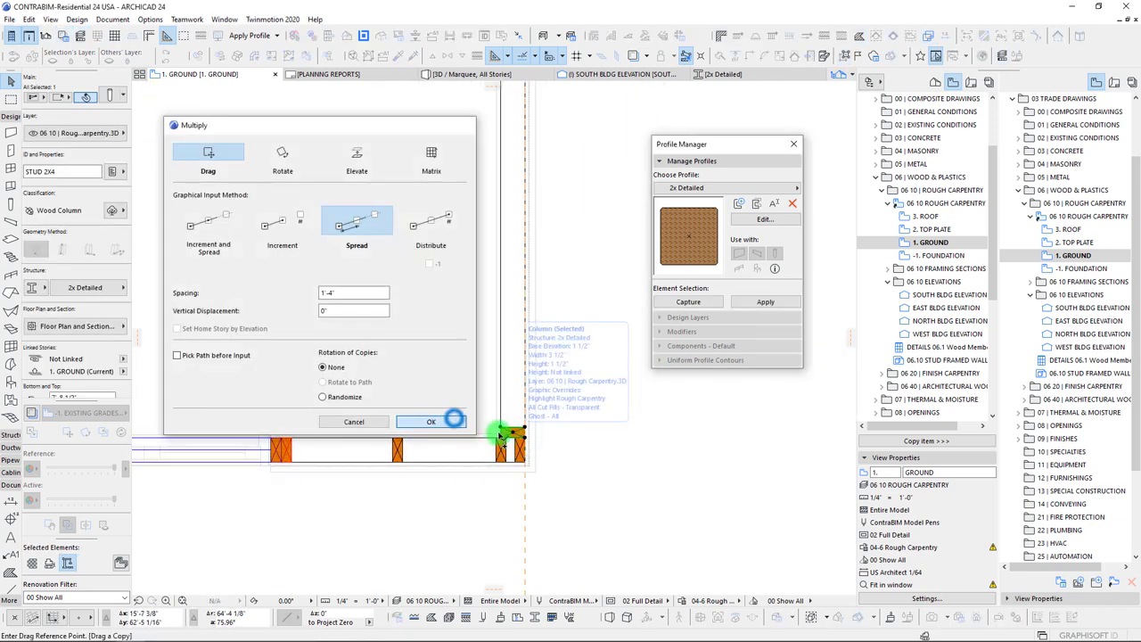
click(517, 435)
scroll(509, 374, down, 2)
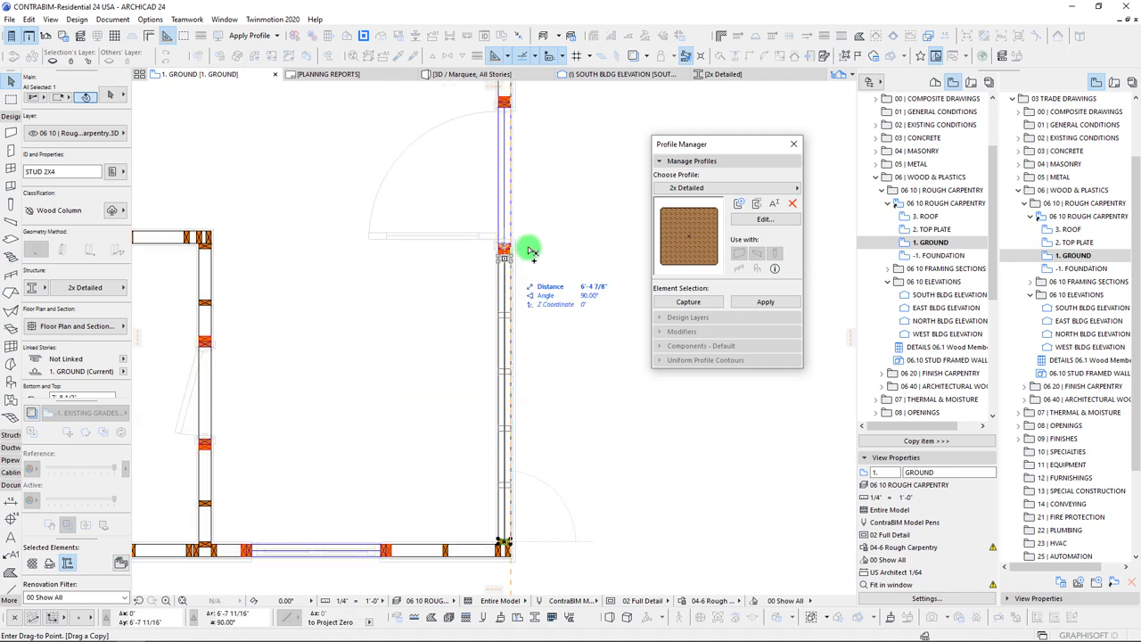
scroll(535, 250, up, 3)
click(526, 192)
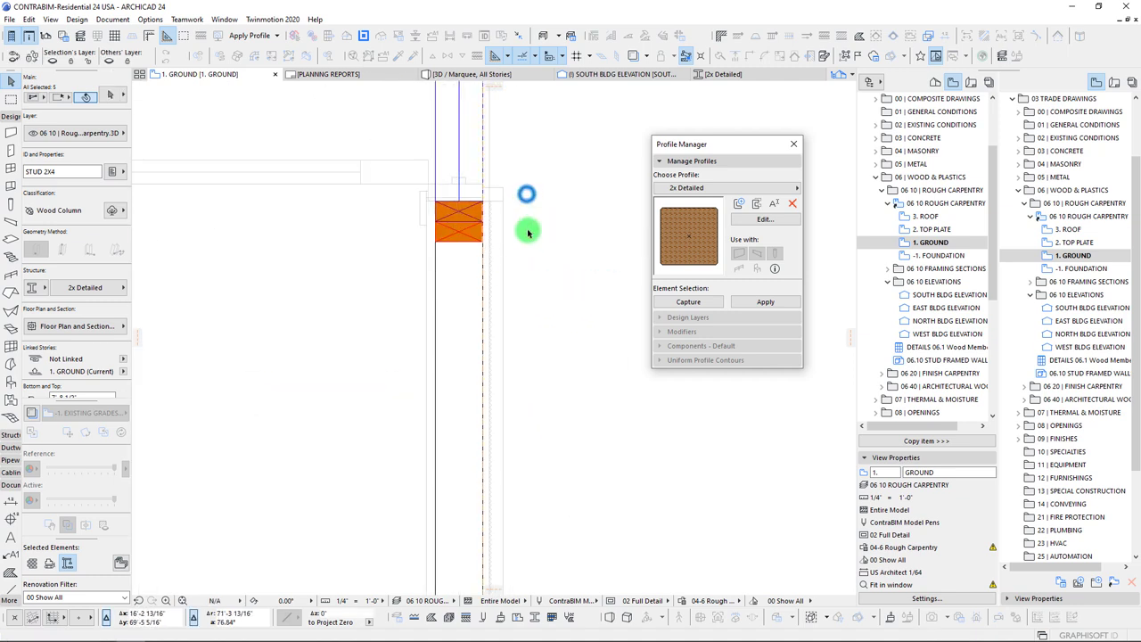
- Copy the uppermost new right-wall stud between the door and window openings, and again onto the upper side of the window's upper jamb
scroll(495, 287, down, 3)
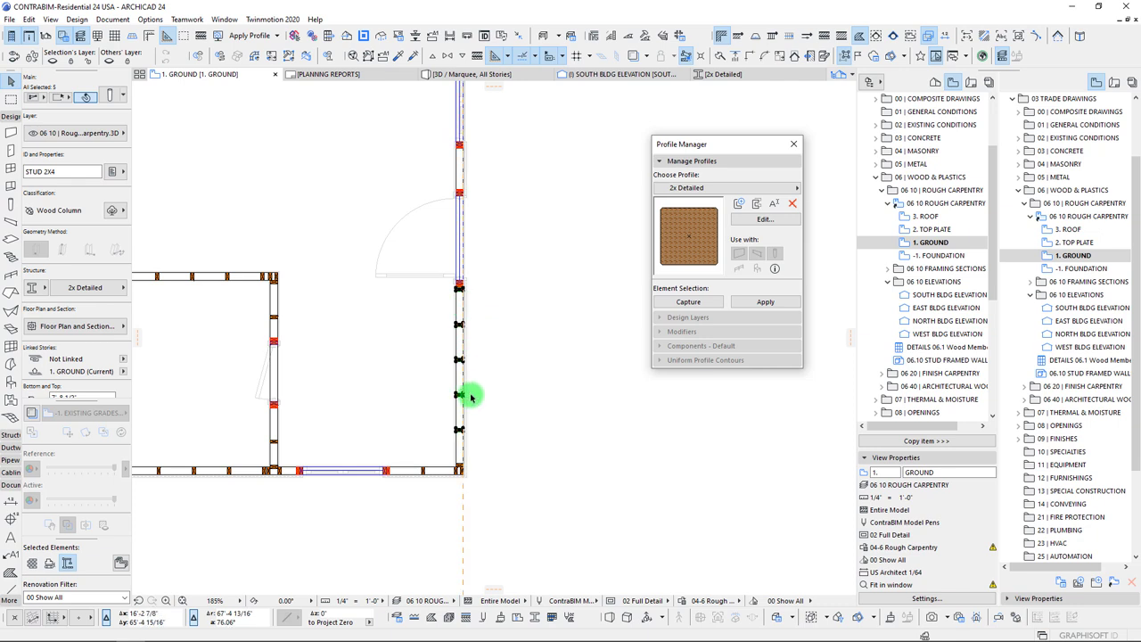
middle_drag(495, 307, 494, 488)
scroll(470, 539, up, 4)
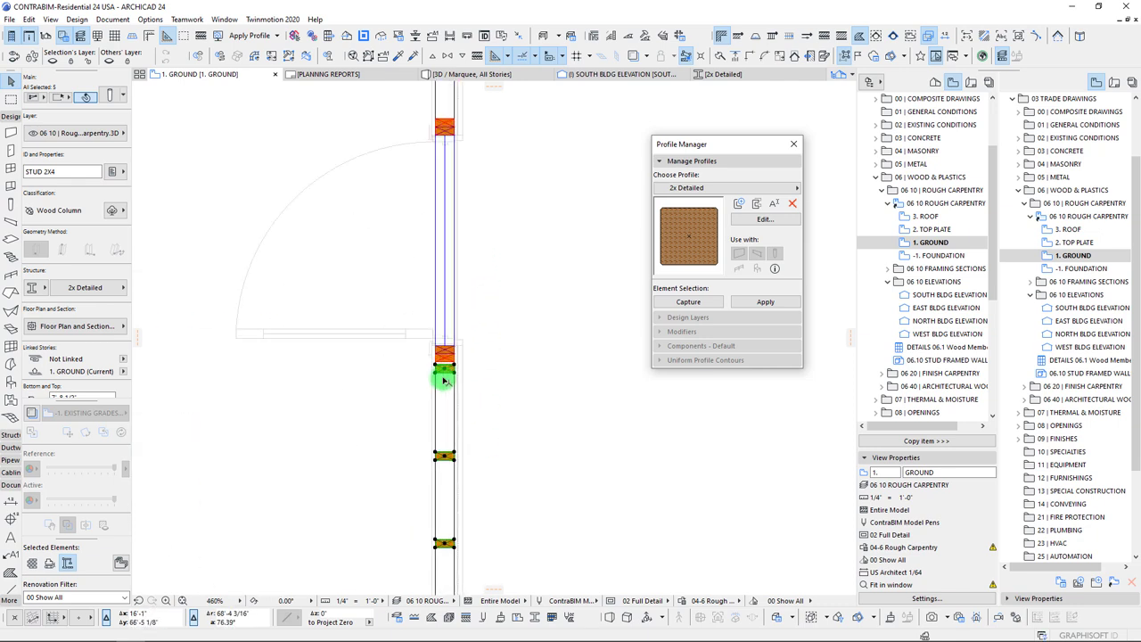
key(Escape)
click(443, 367)
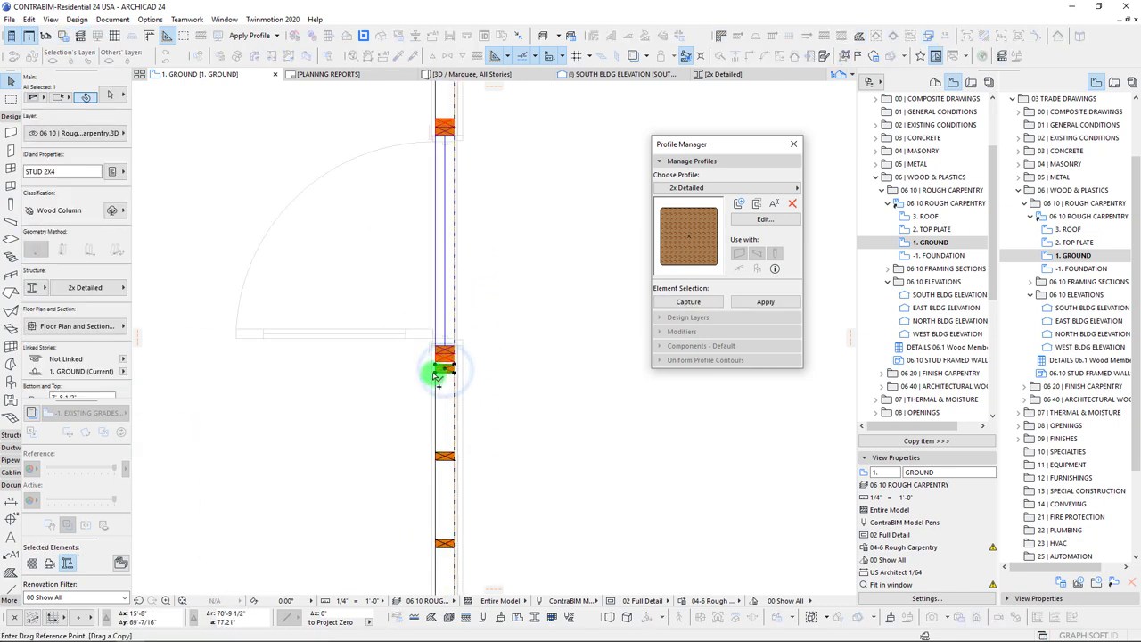
middle_drag(450, 151, 456, 443)
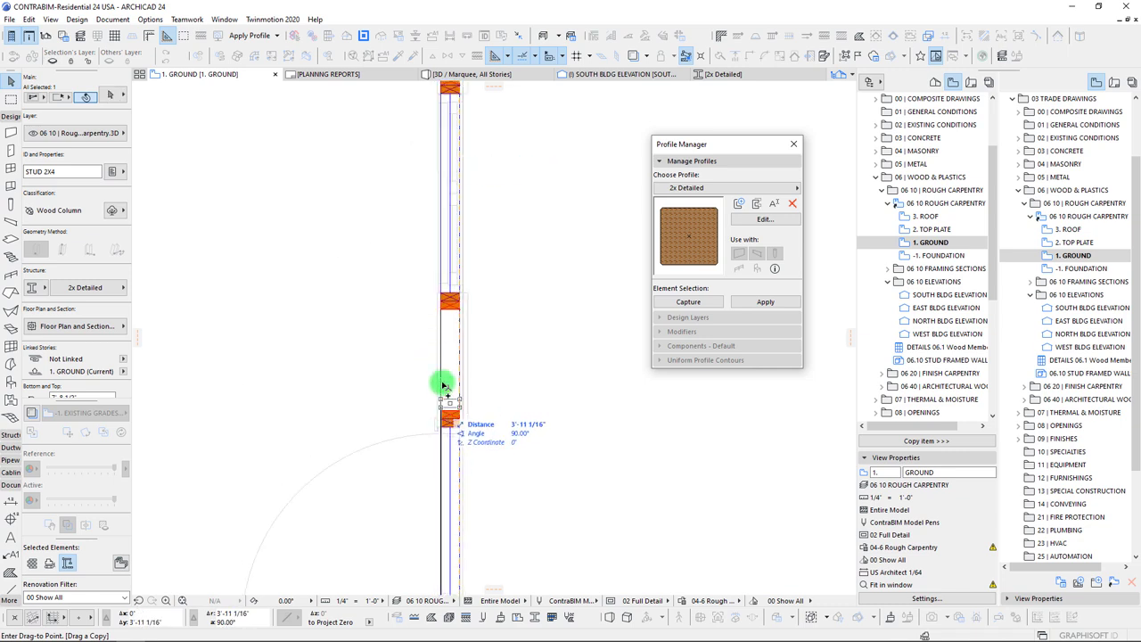
middle_drag(443, 268, 463, 389)
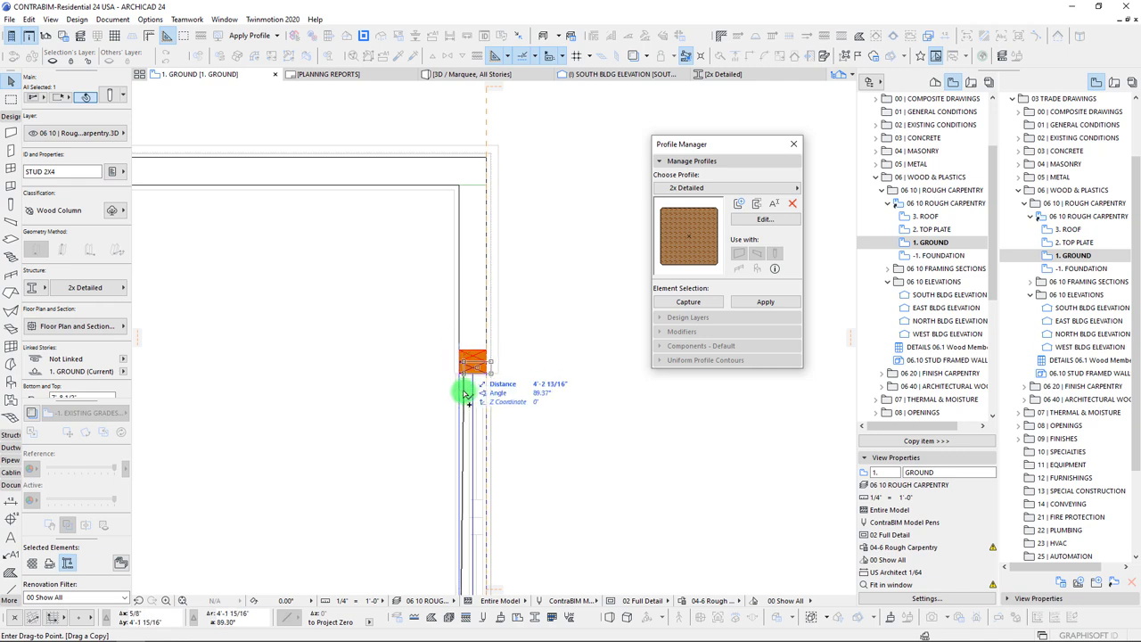
click(460, 351)
- Copy the stud above the right wall's window down against the lower side of the window's lower jamb
key(ctrl+shift+d)
click(459, 338)
middle_drag(460, 494, 460, 153)
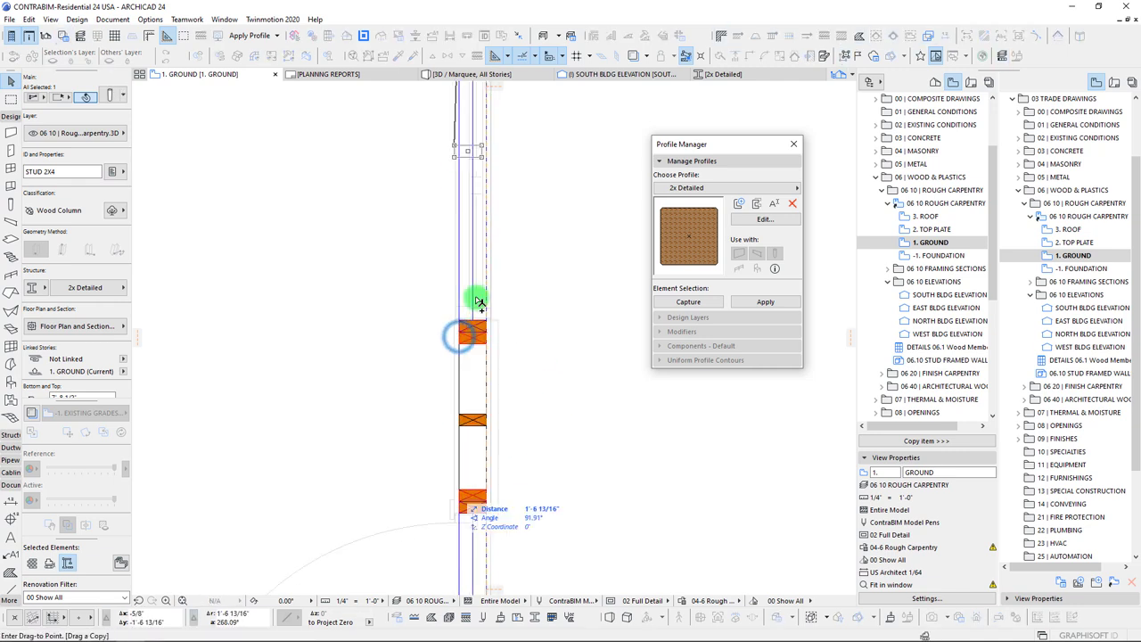
click(458, 345)
scroll(474, 473, down, 5)
middle_drag(474, 472, 467, 364)
middle_drag(466, 175, 473, 301)
- Copy the stud above the right wall's window up the wall toward the upper-right corner
scroll(474, 301, up, 4)
key(Escape)
click(469, 294)
scroll(428, 395, up, 3)
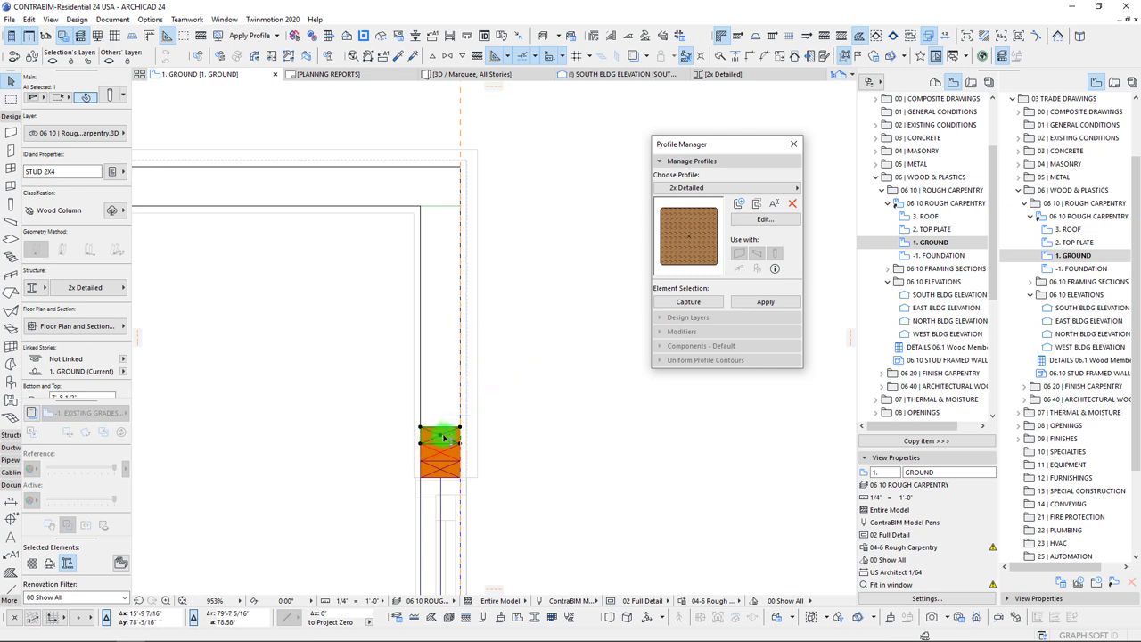
ctrl+click(439, 434)
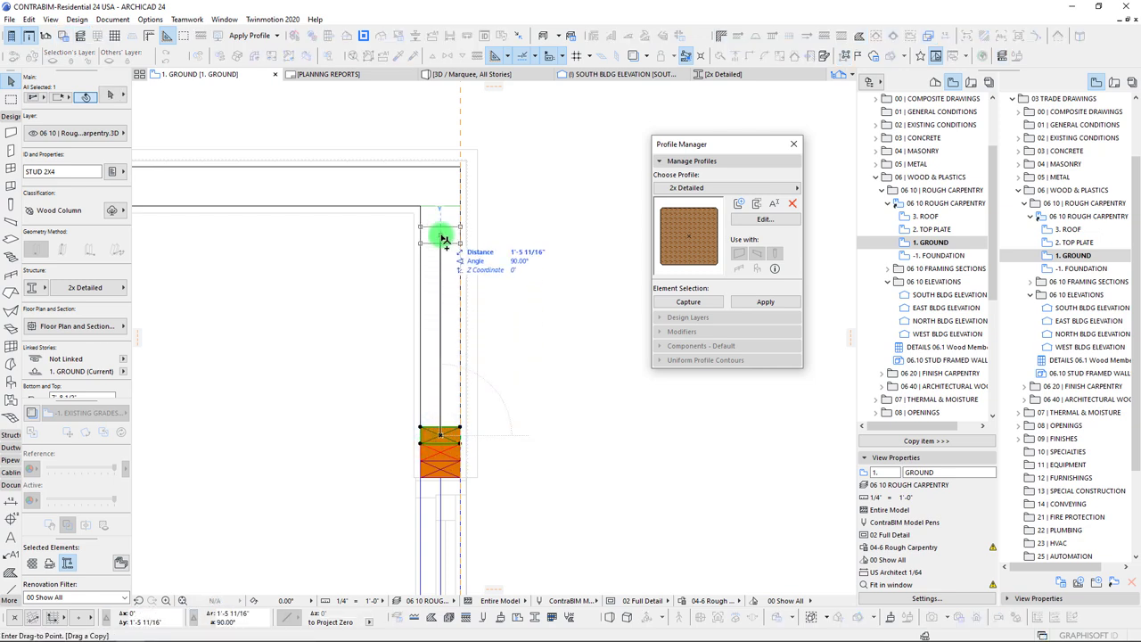
key(Return)
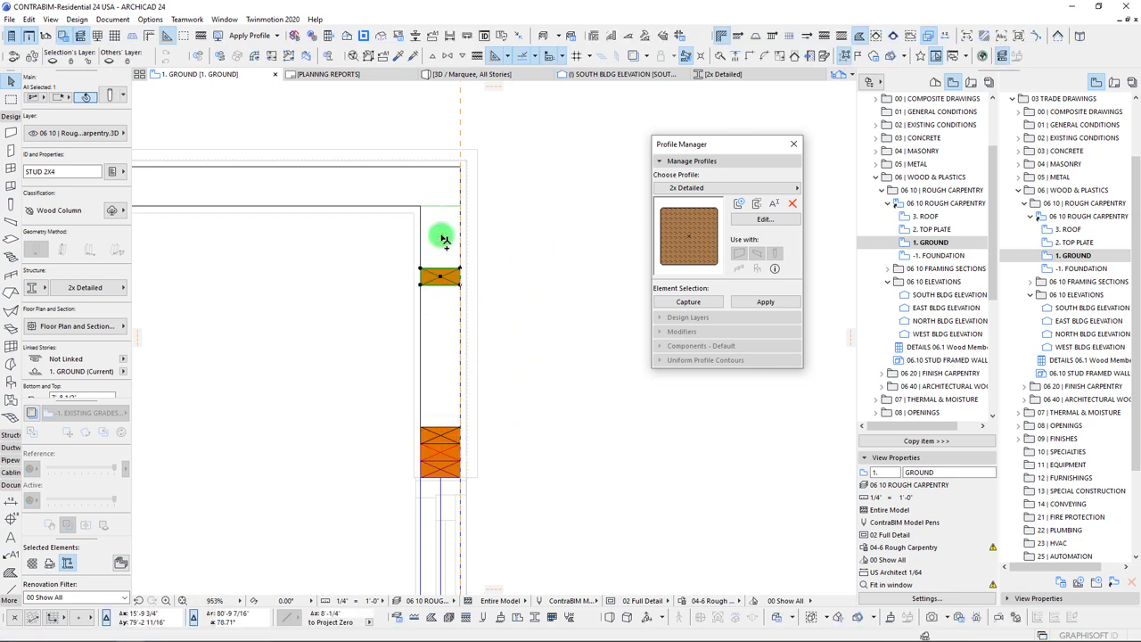
- Copy that stud into the upper-right corner, once centered on the upper wall's inner face line and once flush with the outer corner
key(ctrl+shift+d)
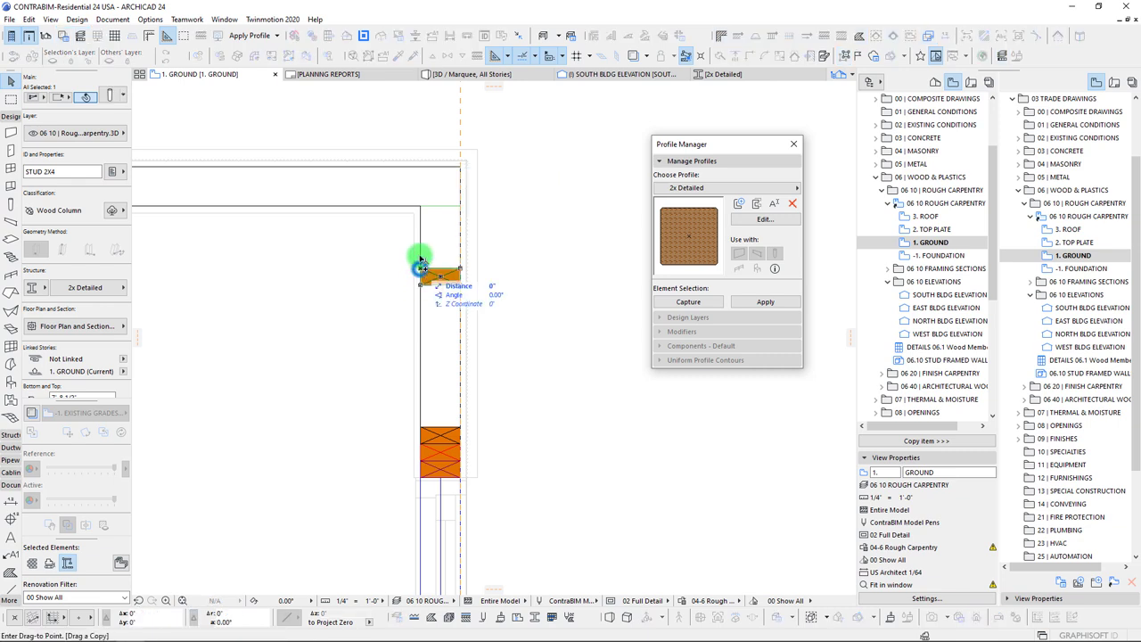
click(420, 199)
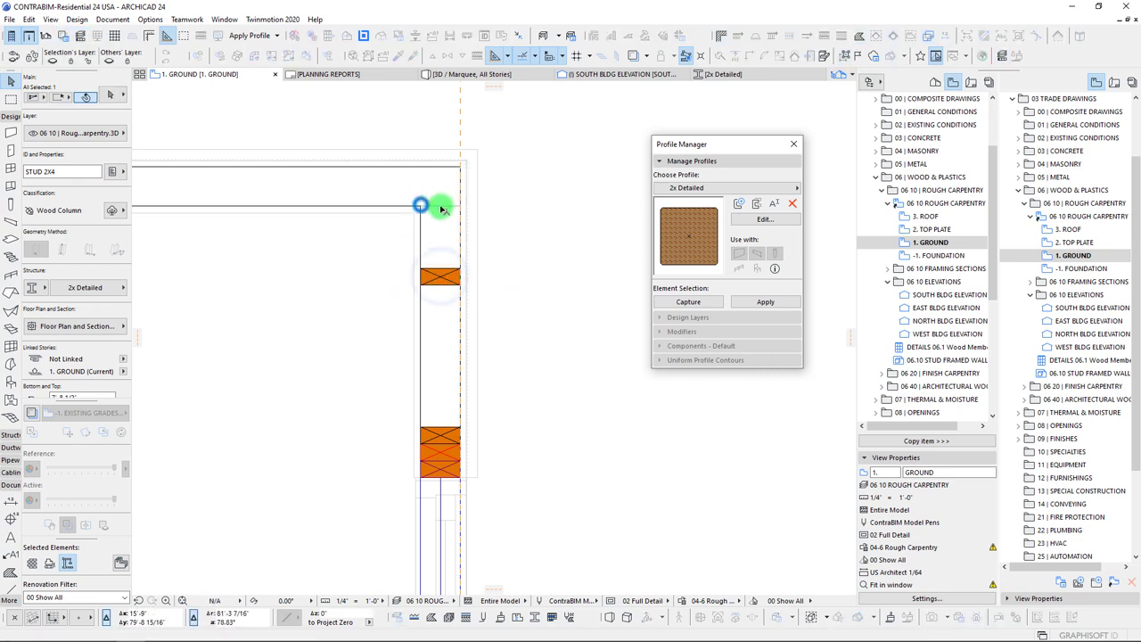
click(460, 167)
- Make a copy of the outer corner stud rotated 90 degrees and move it into the right end of the upper wall
key(ctrl+shift+e)
click(420, 183)
click(461, 182)
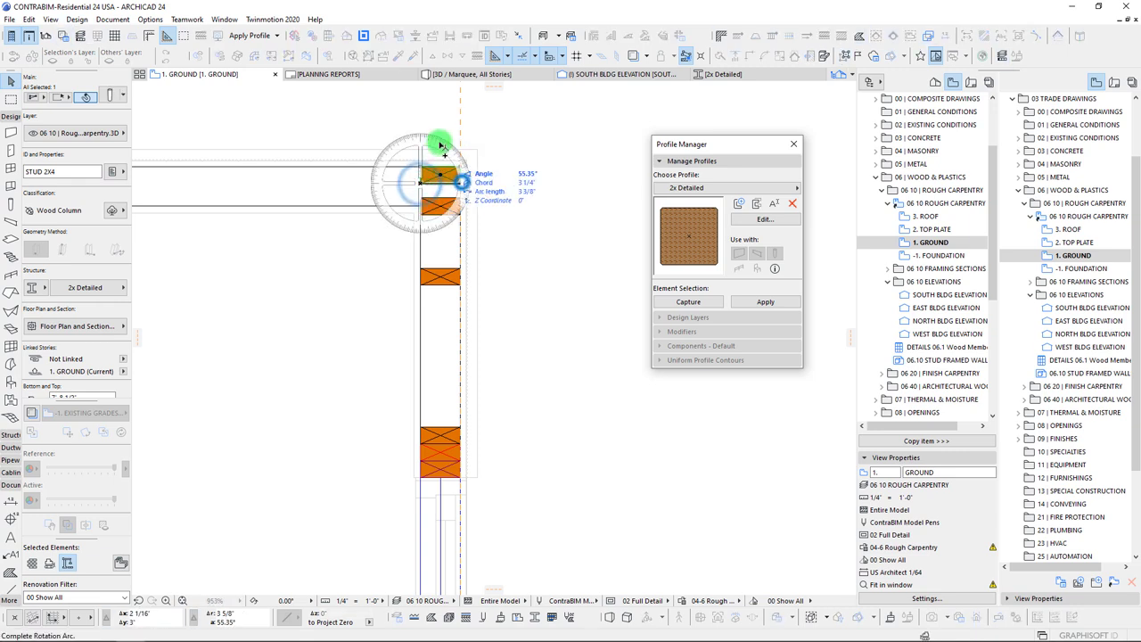
click(426, 123)
key(ctrl+d)
click(420, 183)
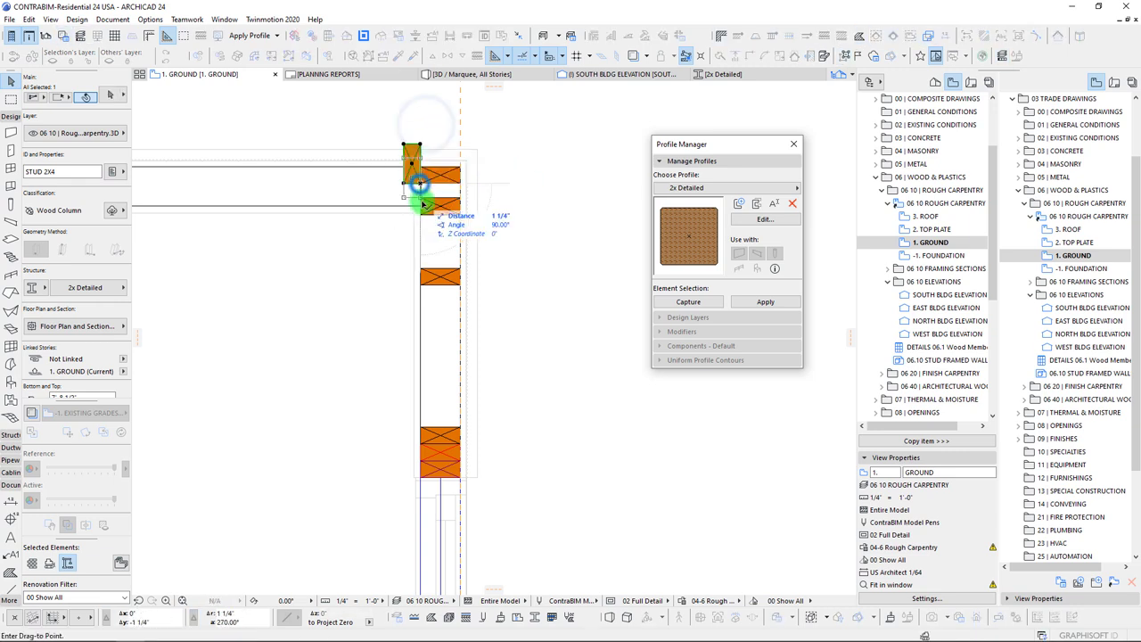
click(421, 206)
- Multiply the rotated corner stud left along the upper wall to the window jamb, using Spread with 1'-4" spacing
scroll(372, 214, down, 4)
middle_drag(390, 223, 597, 268)
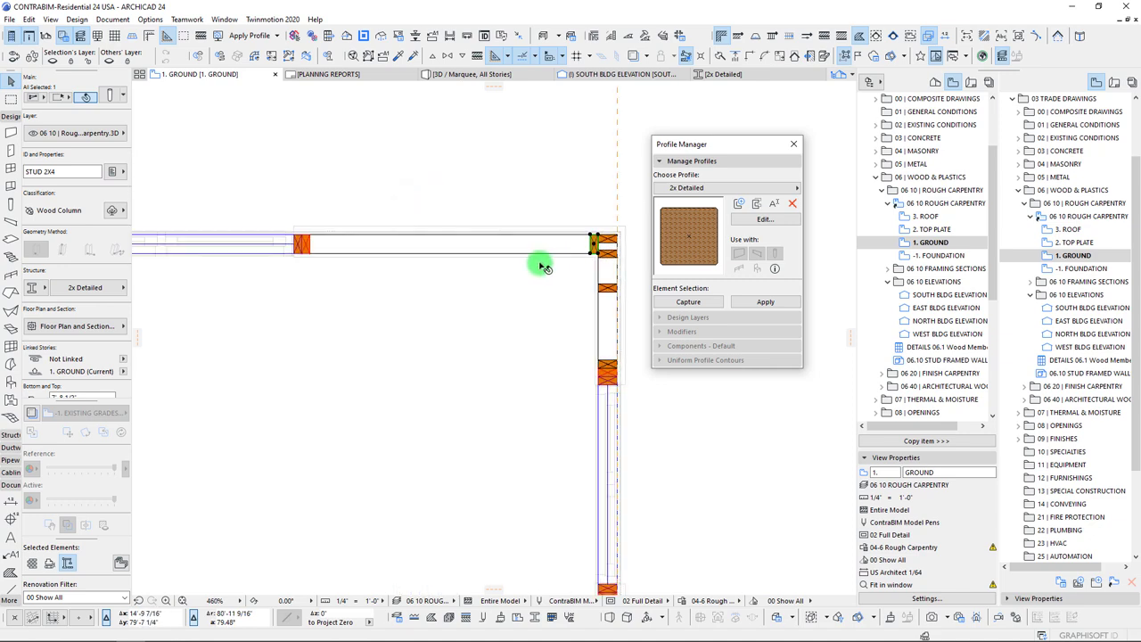
key(ctrl+u)
click(432, 420)
click(281, 266)
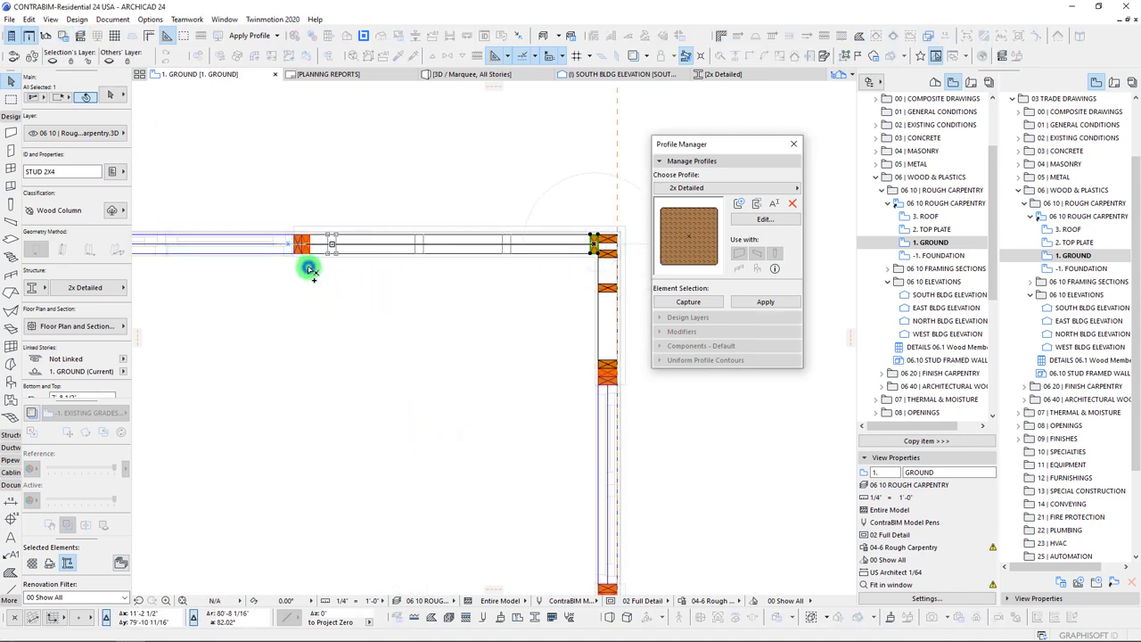
click(308, 269)
- Place a copy of the upper wall's stud 1'-4" to the left of the left jamb of that wall's window
scroll(334, 271, down, 3)
middle_drag(349, 277, 531, 303)
key(Escape)
click(517, 283)
key(ctrl+shift+d)
click(517, 277)
scroll(238, 283, up, 3)
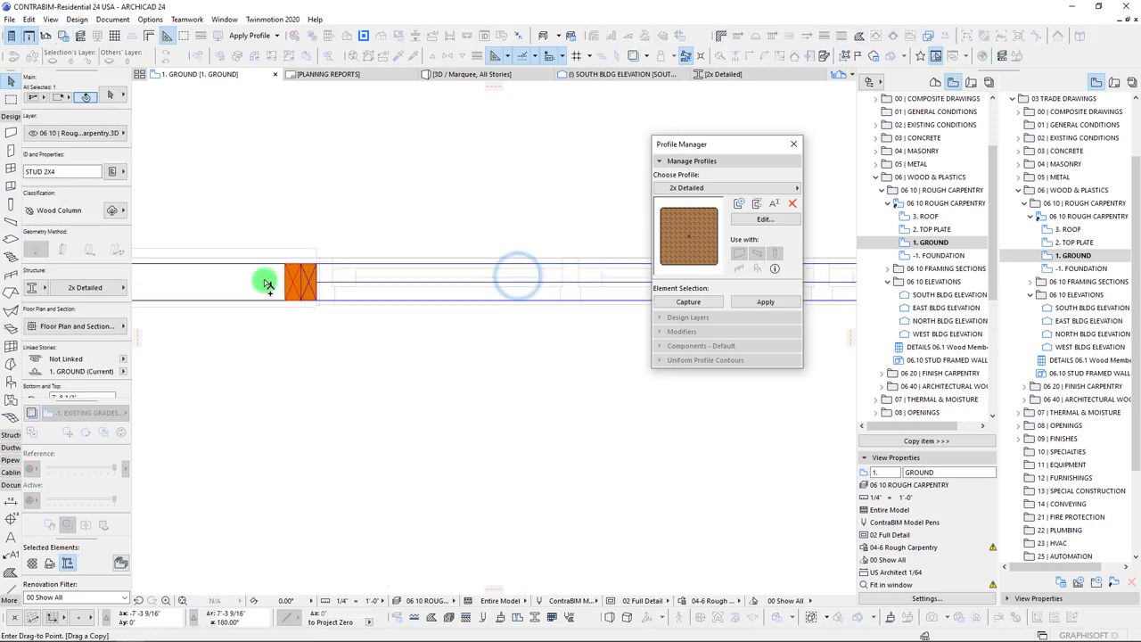
click(309, 265)
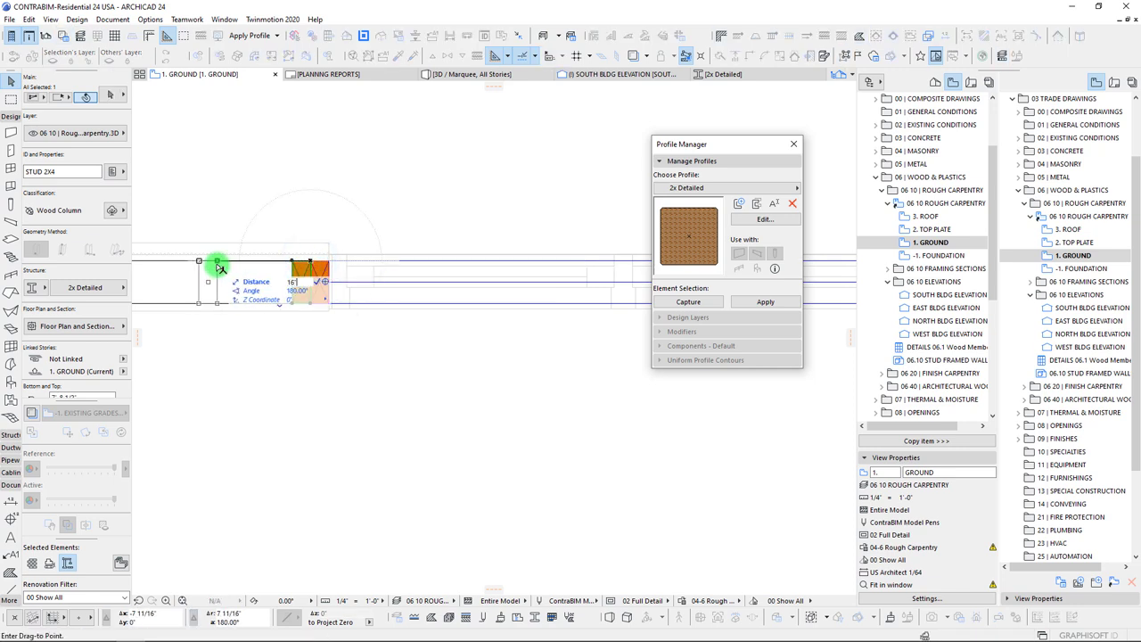
key(Return)
- Multiply that stud left along the upper wall at 1'-4" spacing, past the upper-left corner
scroll(366, 365, down, 2)
middle_drag(285, 390, 752, 430)
middle_drag(594, 421, 481, 405)
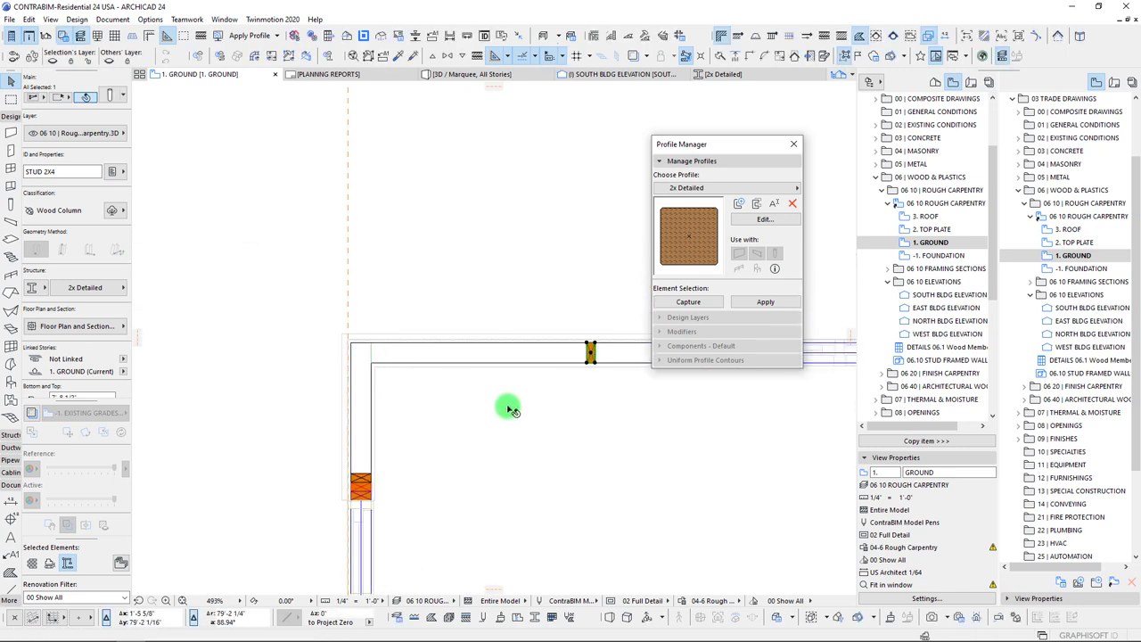
key(ctrl+u)
click(454, 423)
click(590, 352)
scroll(326, 351, up, 4)
key(Escape)
- Move the outlying stud onto the left wall's inner face line and place a copy flush with the outer upper-left corner
click(276, 364)
key(ctrl+d)
click(277, 363)
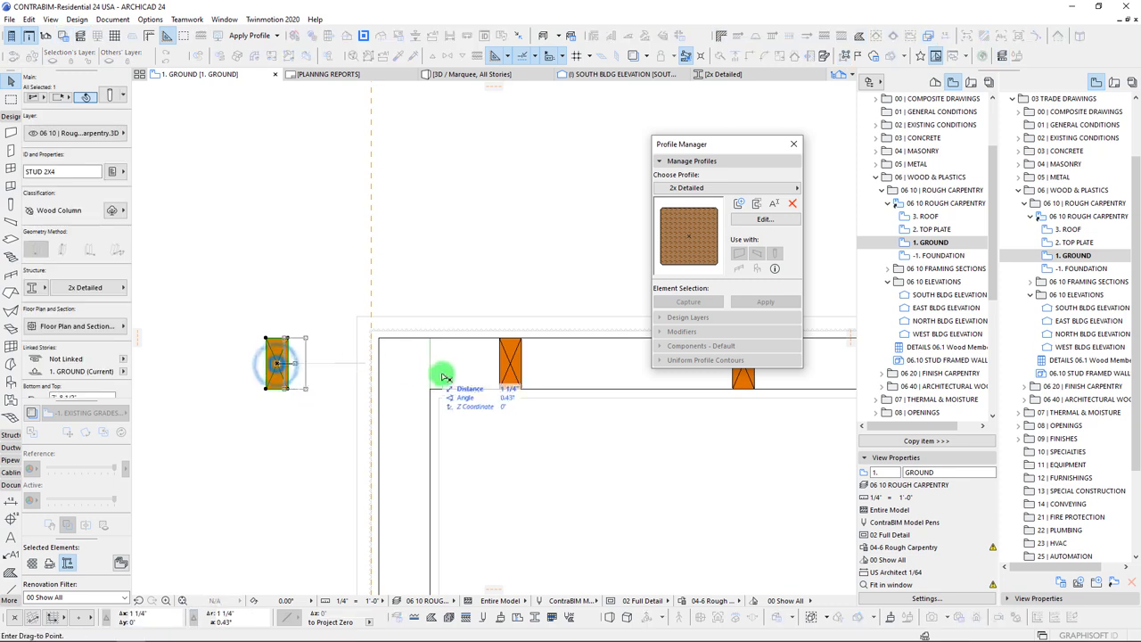
click(431, 390)
click(417, 340)
click(379, 339)
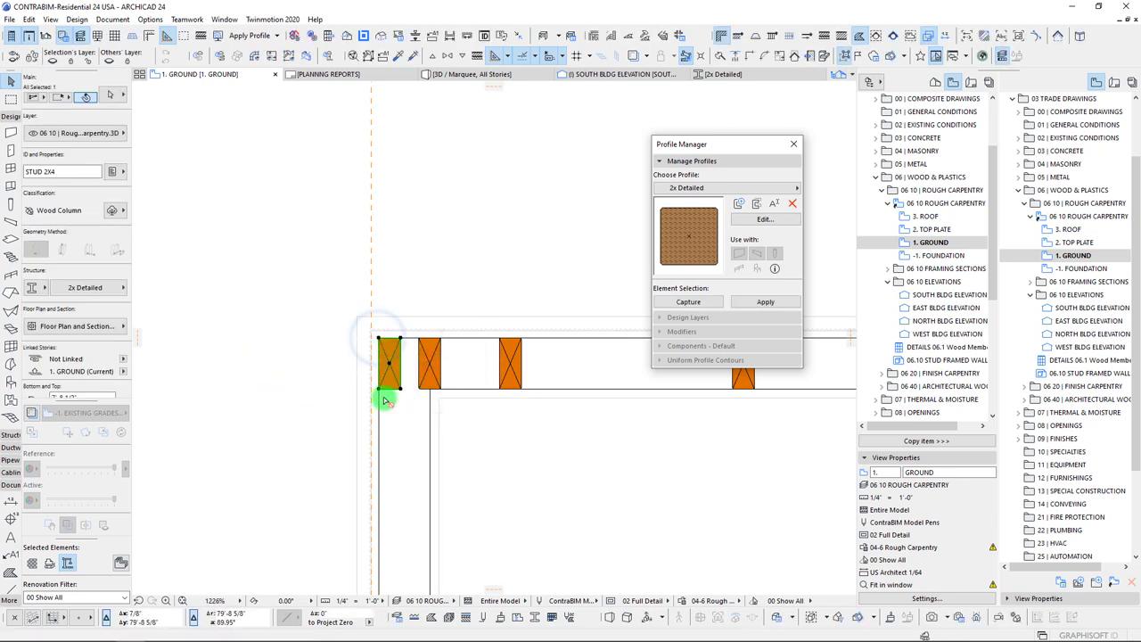
- Make a copy of the outer corner stud rotated 90 degrees about its lower-left corner, into the top of the left wall
key(ctrl+e)
click(379, 388)
click(382, 331)
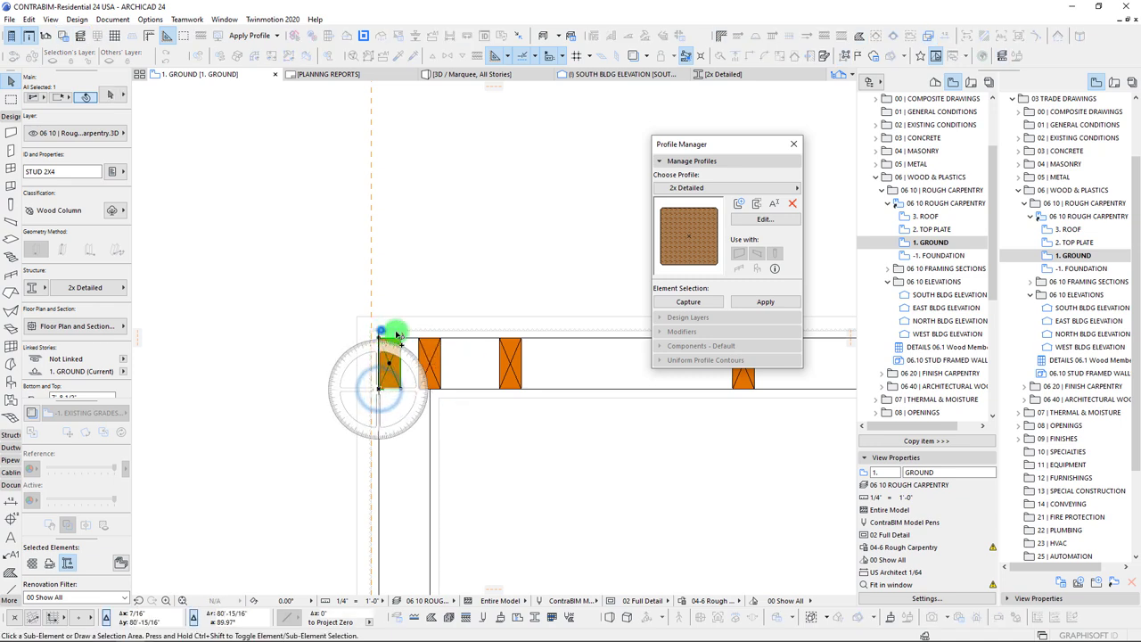
click(477, 390)
- Copy the rotated stud 1'-4" down the left wall toward the window jamb
scroll(485, 444, down, 5)
middle_drag(498, 465, 403, 354)
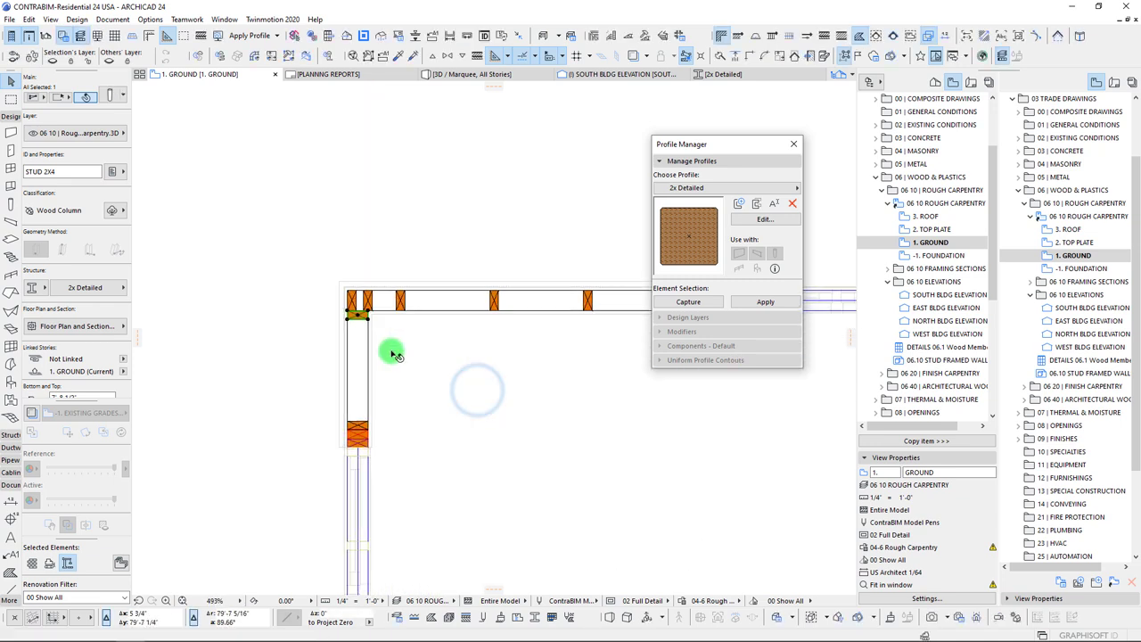
drag(357, 316, 362, 384)
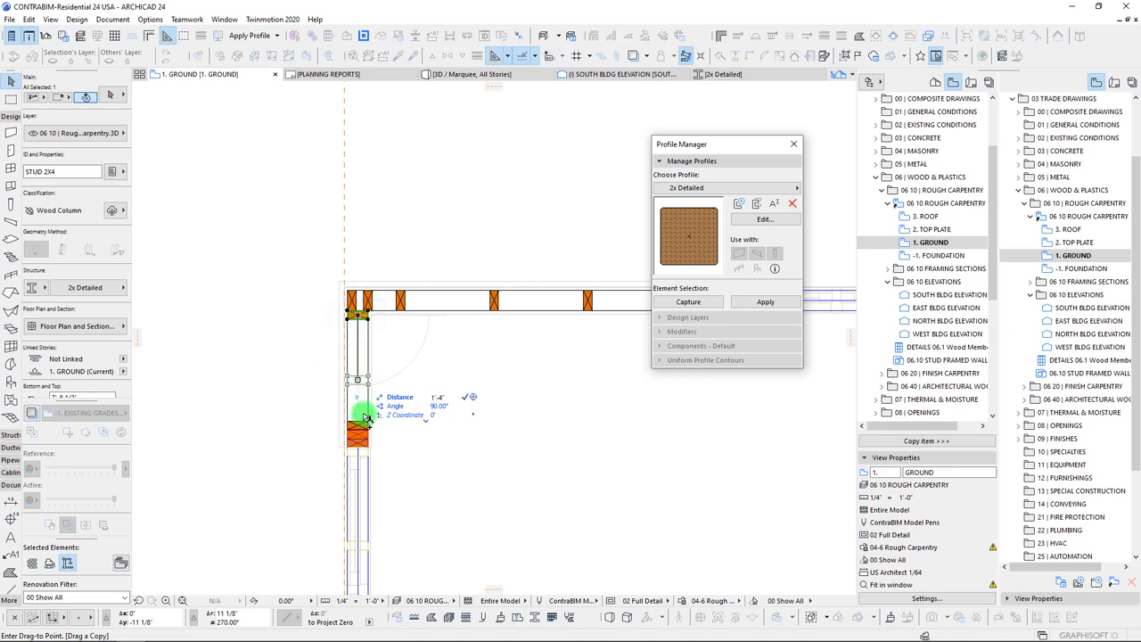
key(Return)
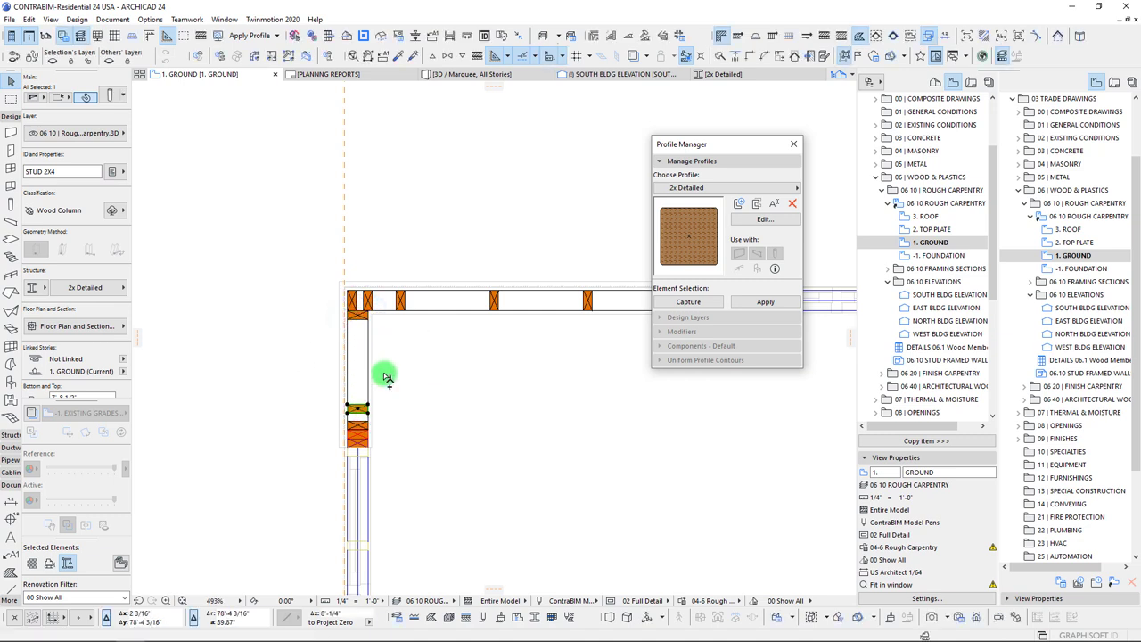
- Enclose the small building in a marquee and examine its framing in 3D
scroll(364, 410, down, 4)
middle_drag(412, 405, 402, 254)
middle_drag(400, 434, 389, 294)
scroll(419, 363, down, 3)
middle_drag(548, 396, 477, 345)
middle_drag(427, 304, 437, 333)
key(Escape)
scroll(419, 366, down, 2)
scroll(445, 342, up, 1)
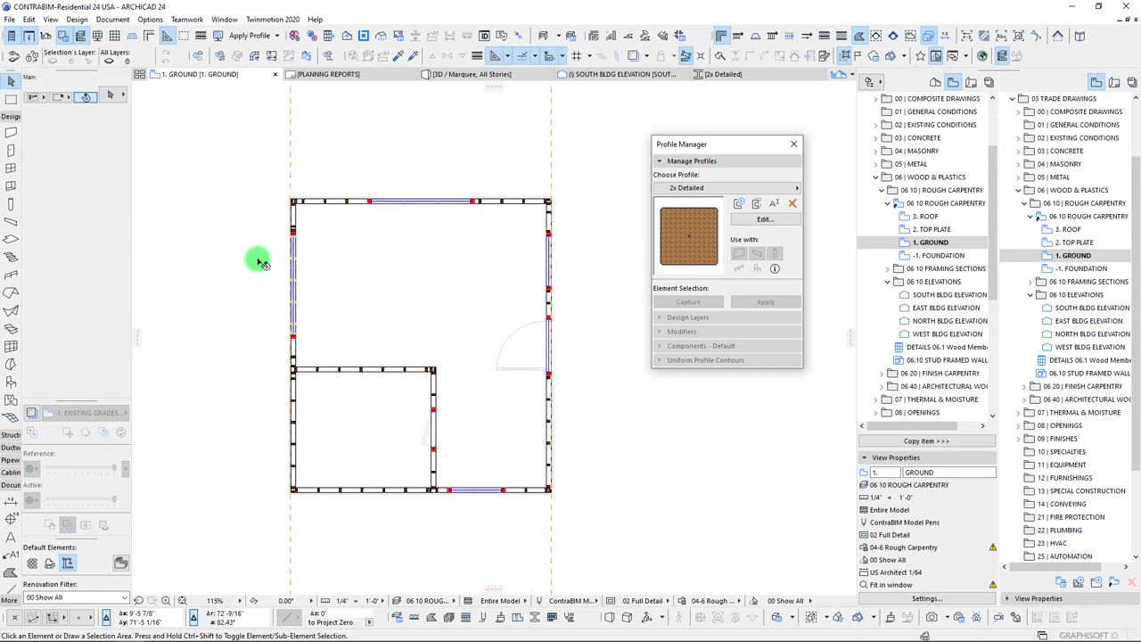
click(12, 98)
mouse_move(252, 153)
mouse_down()
mouse_move(594, 467)
mouse_move(596, 541)
mouse_up()
key(F5)
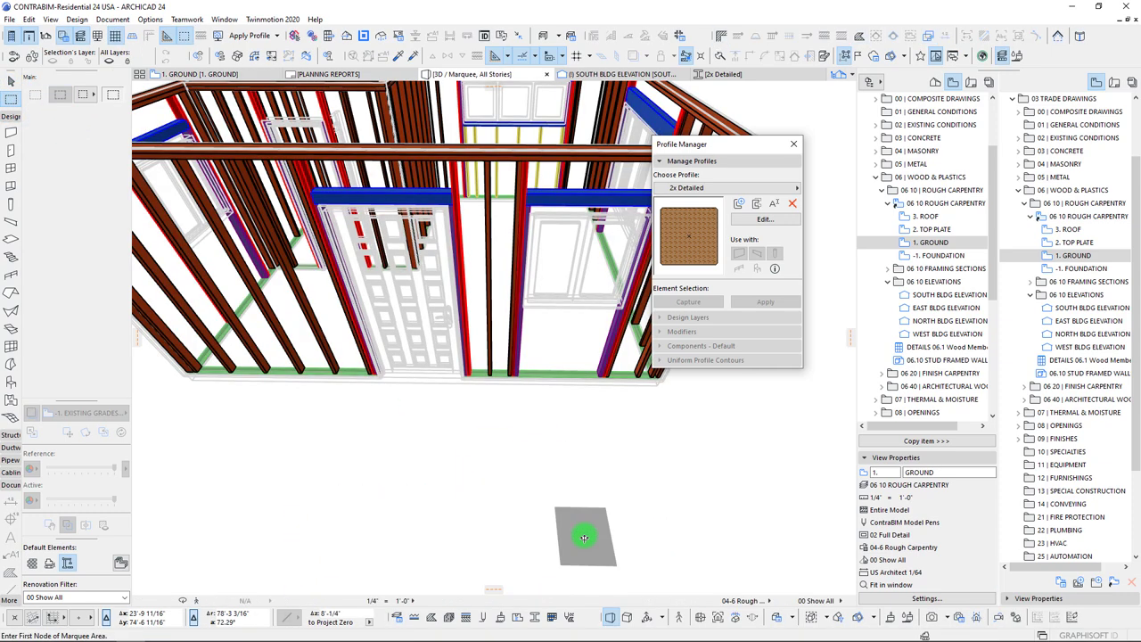
scroll(499, 386, up, 5)
scroll(500, 389, down, 4)
scroll(499, 389, up, 3)
shift+middle_drag(499, 390, 476, 314)
- Copy the cripple stud and 2X4 sill from a window of the larger building to beside the small building's right wall
key(F2)
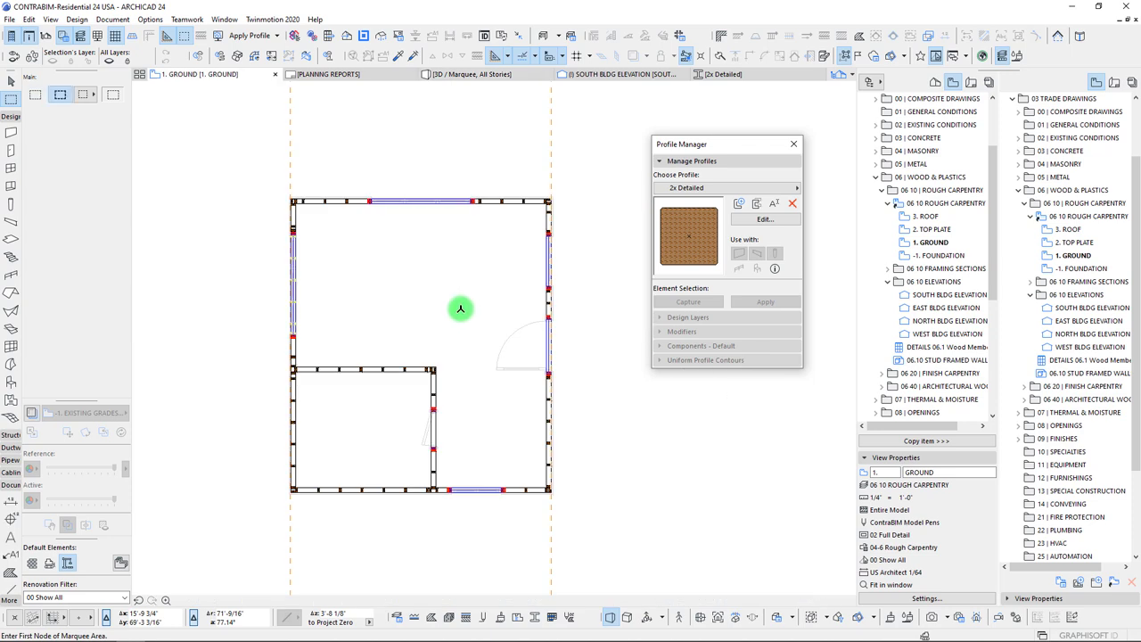
scroll(460, 307, down, 6)
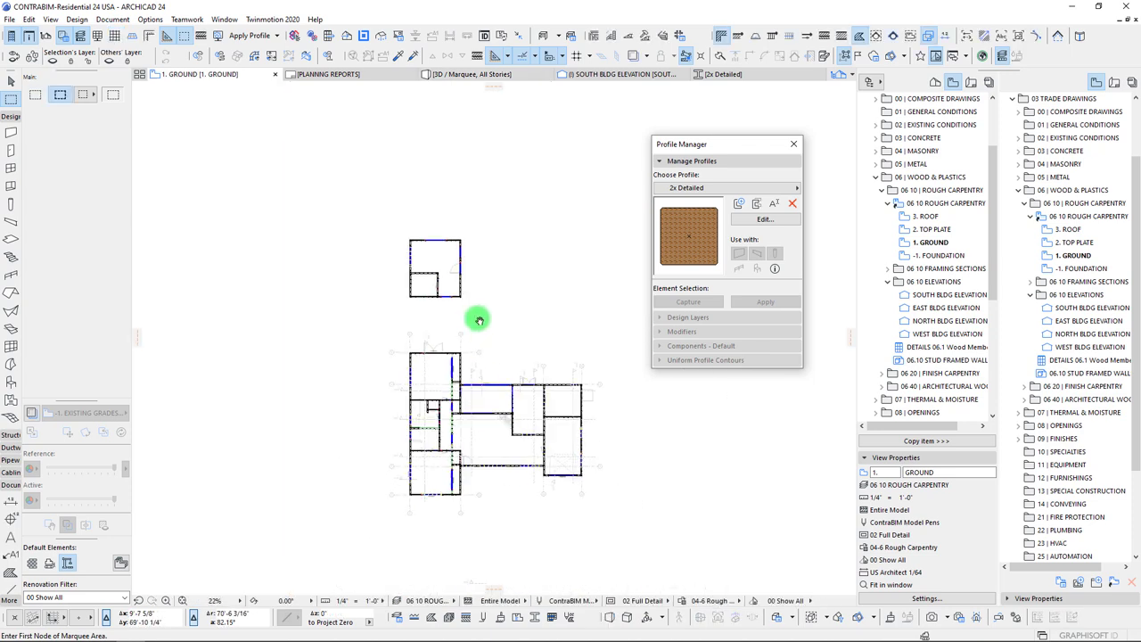
scroll(437, 348, up, 5)
middle_drag(411, 466, 479, 399)
scroll(340, 306, up, 4)
scroll(388, 321, up, 3)
scroll(389, 318, down, 3)
scroll(411, 339, down, 4)
scroll(481, 375, down, 2)
scroll(526, 428, up, 10)
scroll(500, 353, up, 2)
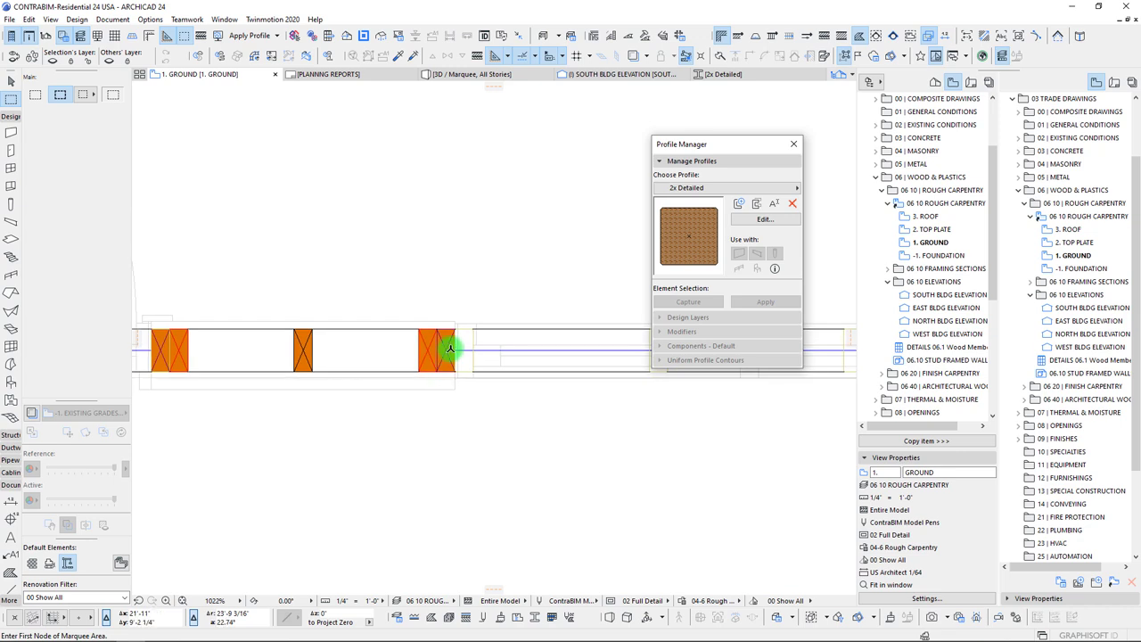
key(Tab)
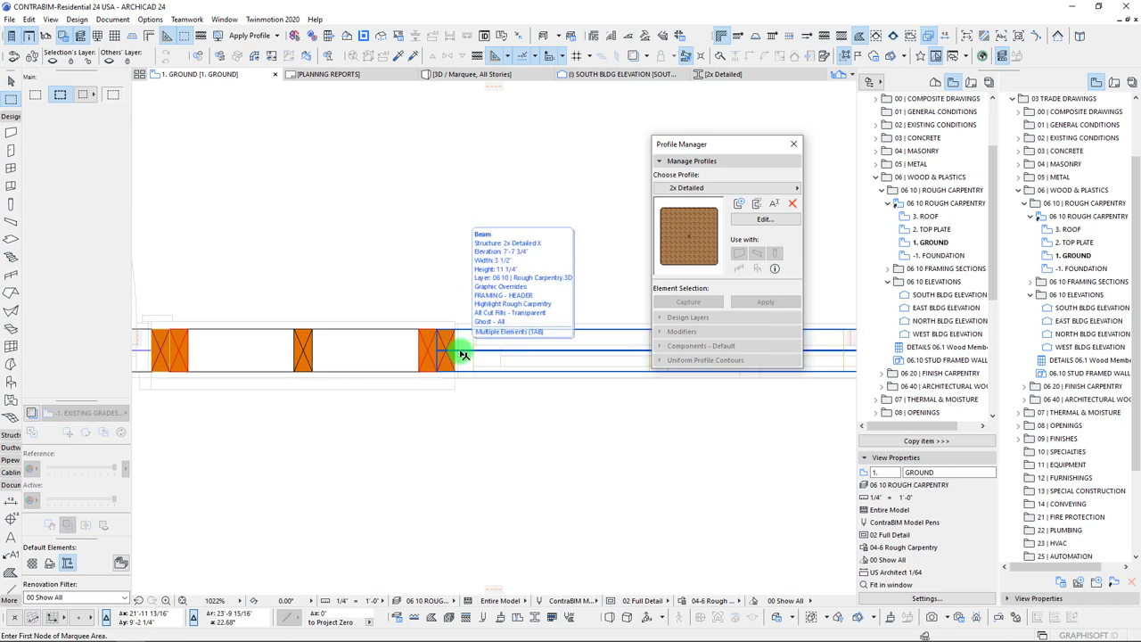
click(464, 355)
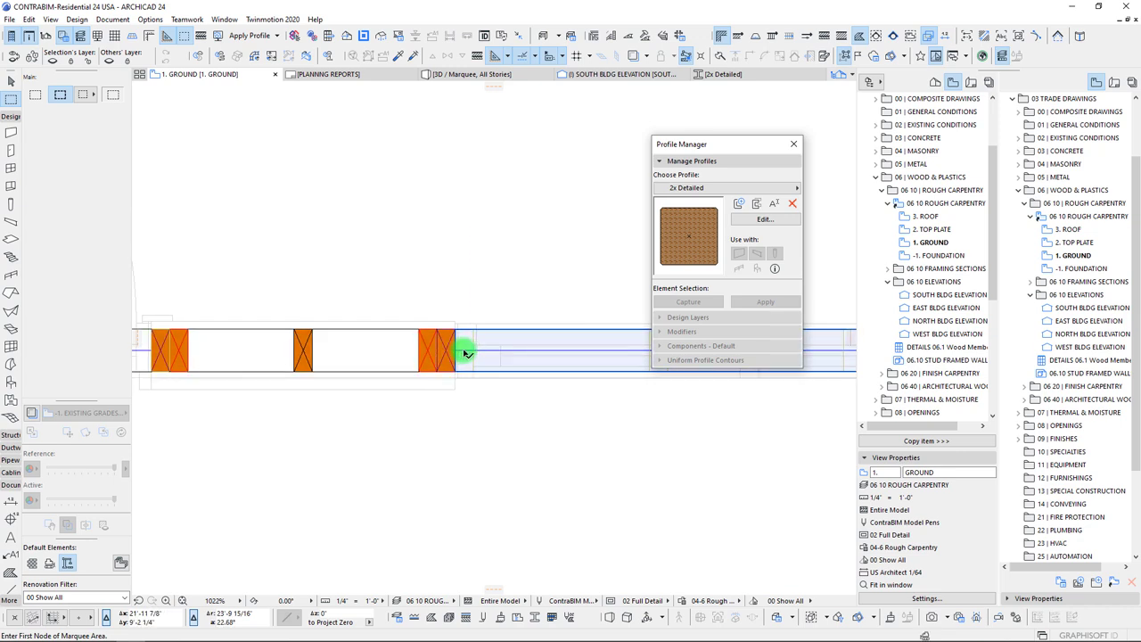
click(467, 347)
scroll(492, 354, up, 3)
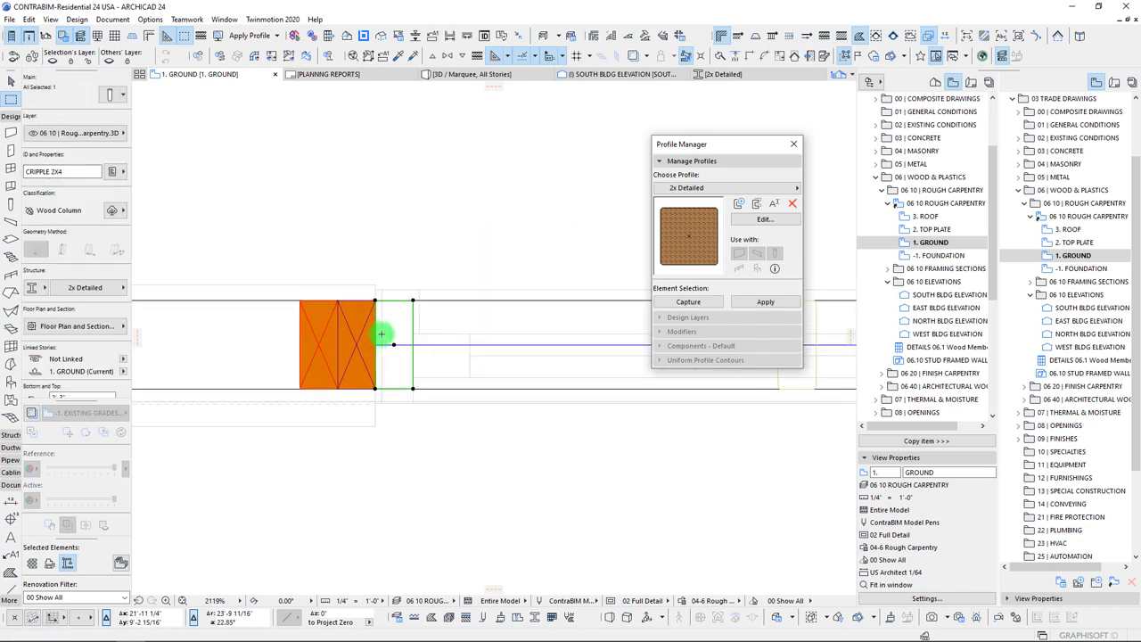
scroll(61, 346, down, 3)
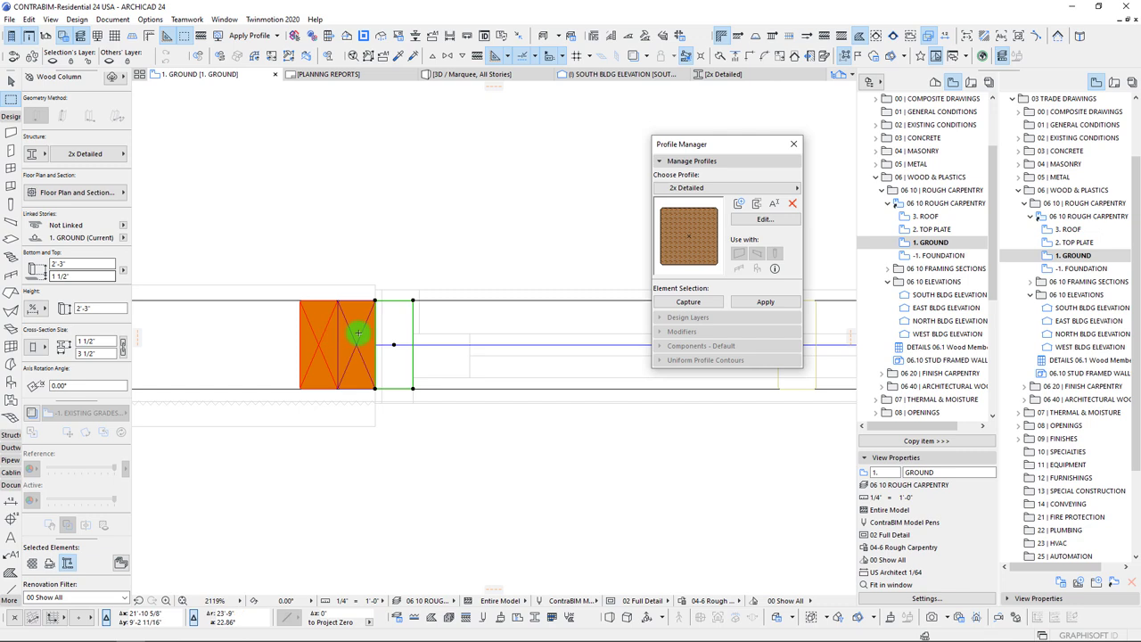
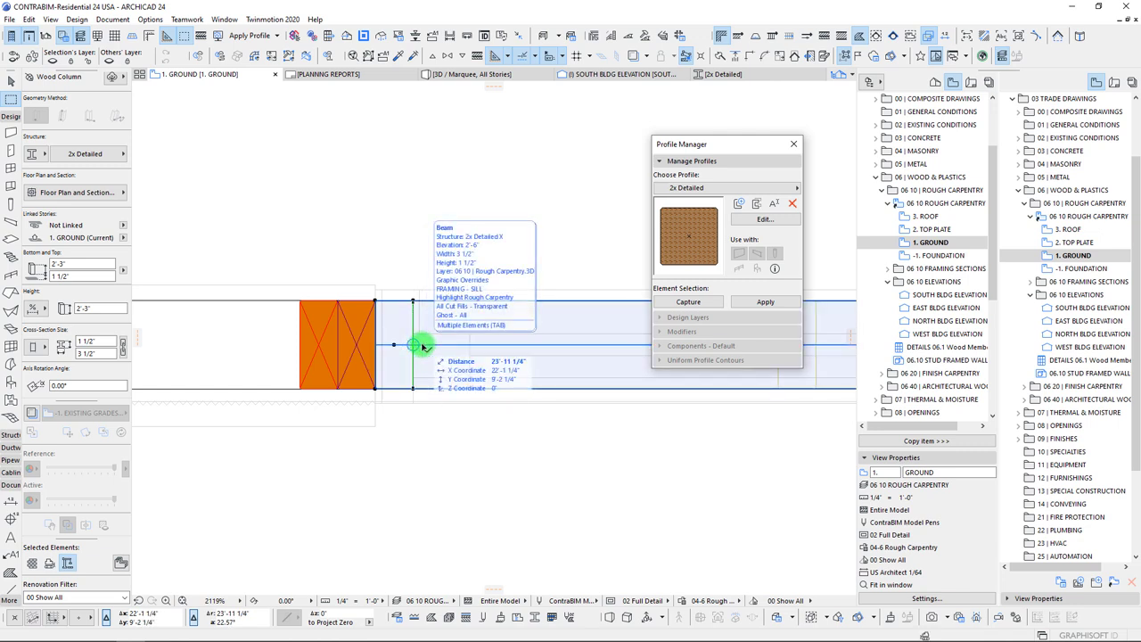
shift+click(422, 345)
key(ctrl+shift+d)
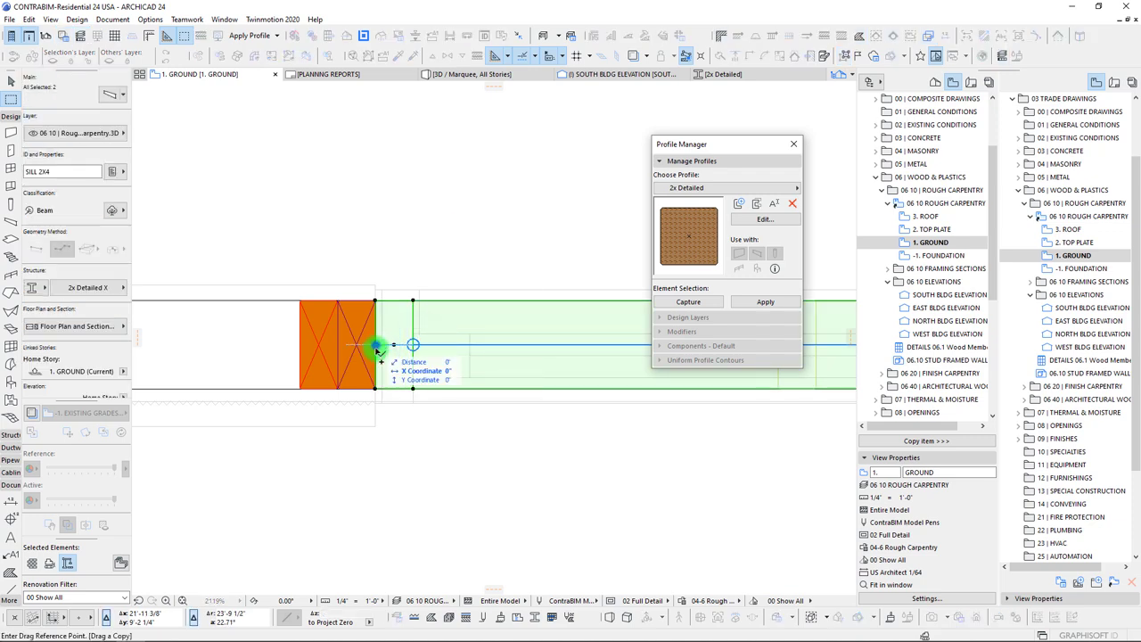
click(376, 346)
scroll(374, 395, down, 2)
scroll(368, 417, down, 8)
middle_drag(368, 275, 398, 440)
scroll(379, 321, up, 4)
scroll(384, 325, up, 6)
click(474, 333)
- Rotate the copied cripple and sill 90 degrees and align their lower end with the right wall window's lower jamb
key(ctrl+e)
click(474, 350)
click(475, 298)
click(377, 346)
click(378, 345)
key(ctrl+d)
click(456, 350)
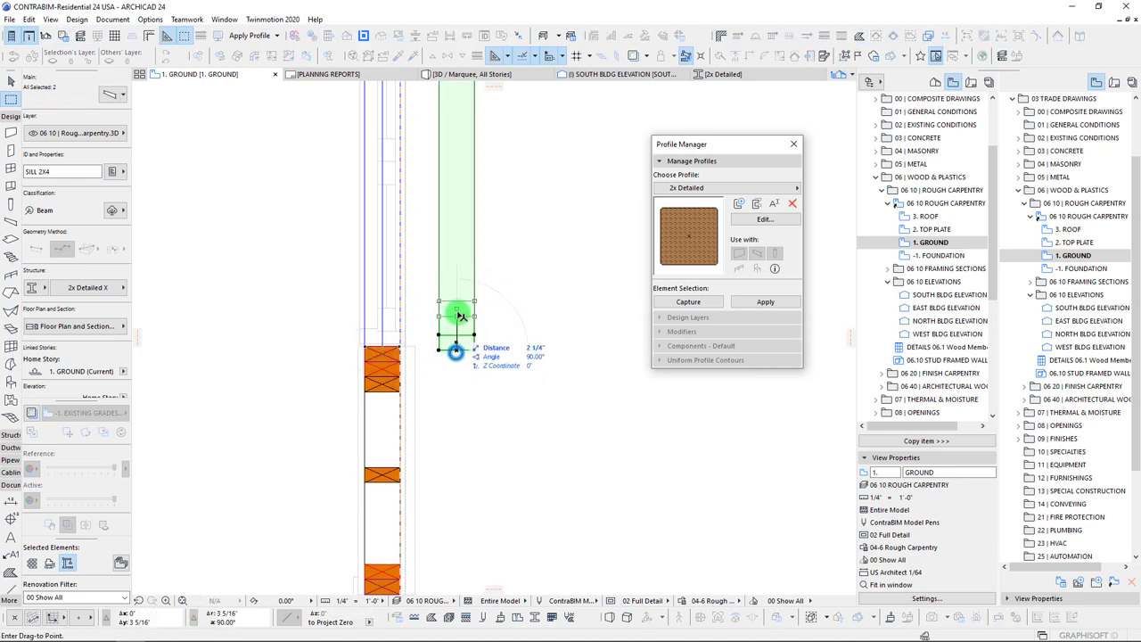
click(400, 346)
- Stretch the upper end of the copied sill to match the right wall window's upper jamb
scroll(451, 397, down, 3)
middle_drag(490, 408, 492, 505)
scroll(448, 240, down, 3)
middle_drag(449, 240, 451, 361)
click(454, 176)
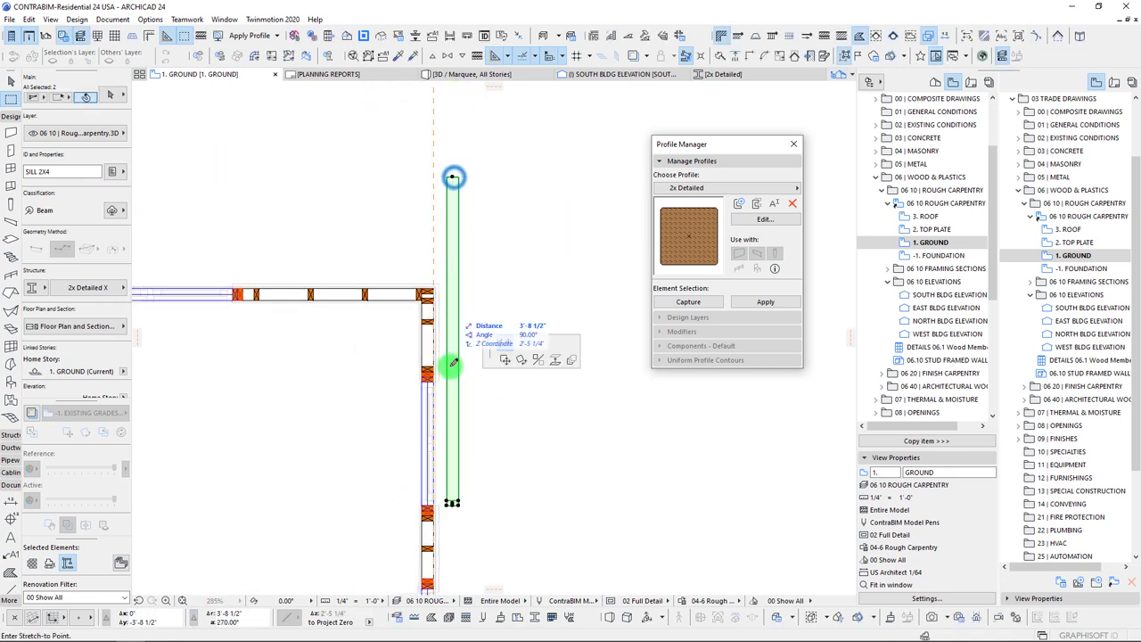
scroll(446, 401, up, 6)
scroll(415, 256, down, 2)
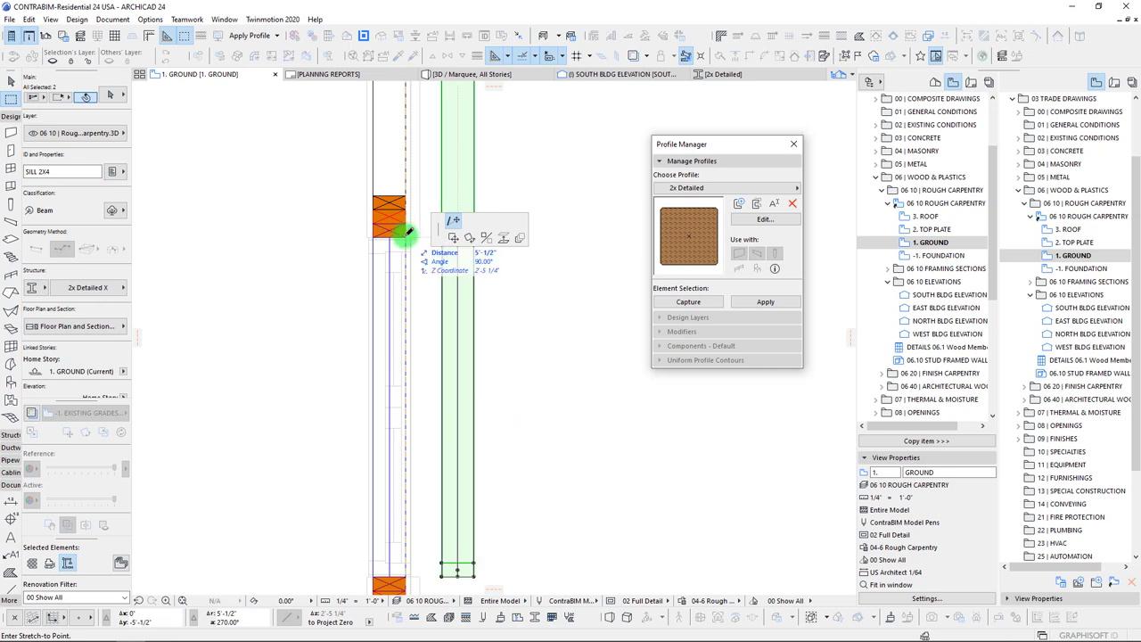
click(404, 233)
- Copy the 2X4 cripple stud from the sill's lower end to its upper end
click(479, 514)
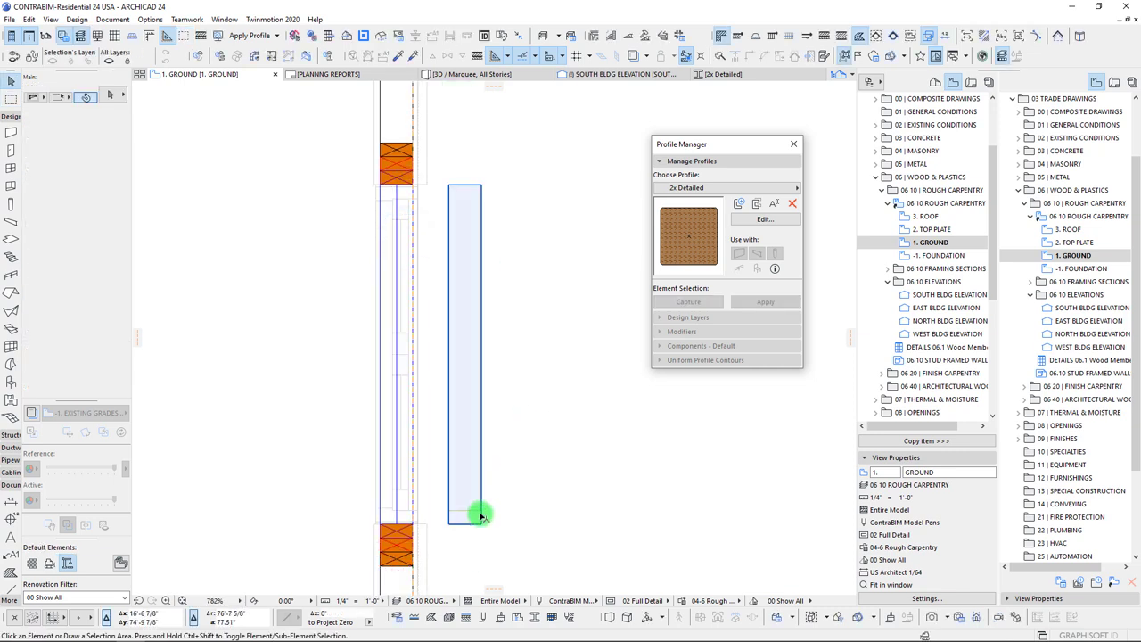
key(ctrl+shift+d)
click(482, 511)
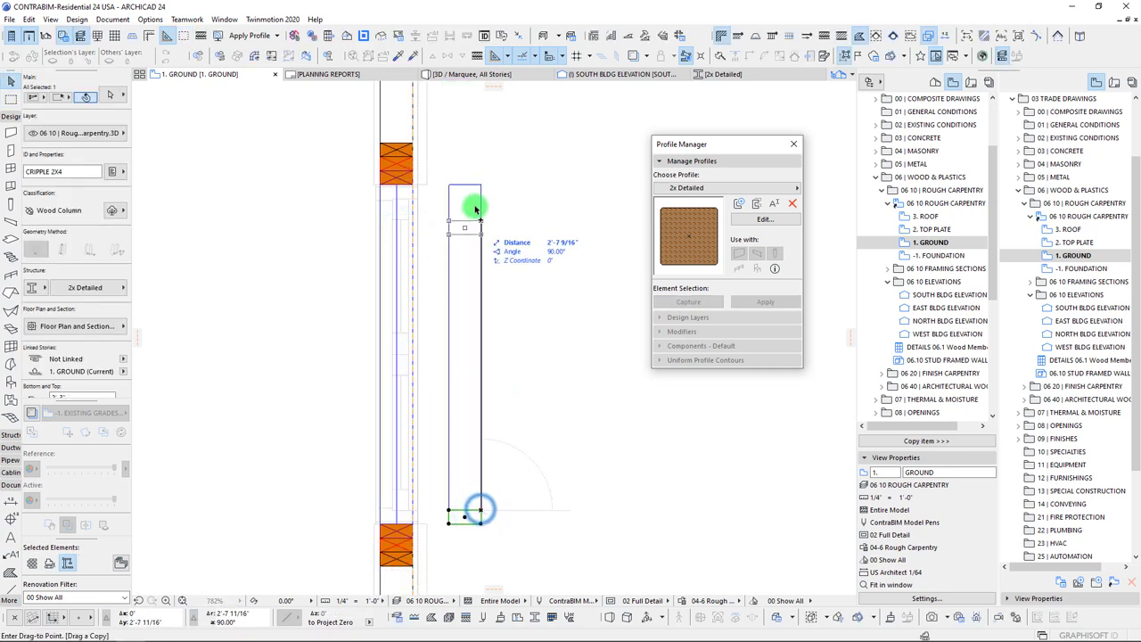
click(479, 188)
- Move the sill together with both cripple studs into the right wall's window opening
click(453, 275)
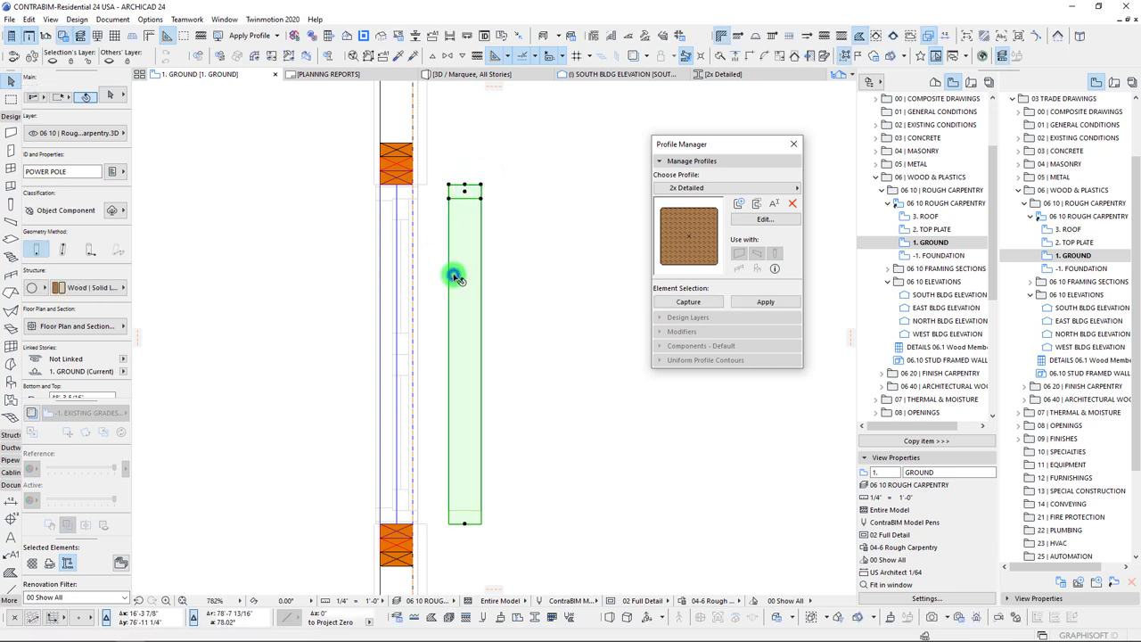
key(Escape)
drag(439, 169, 517, 527)
click(481, 186)
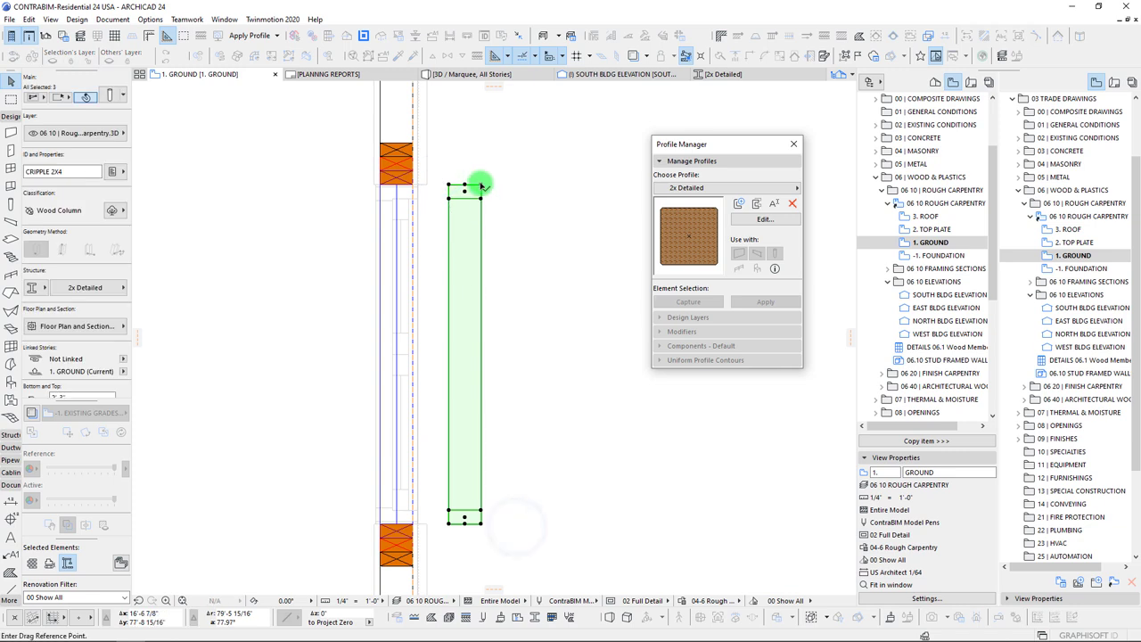
click(424, 186)
- Draw a new marquee around the small building and show the enclosed framing in 3D
scroll(434, 258, down, 3)
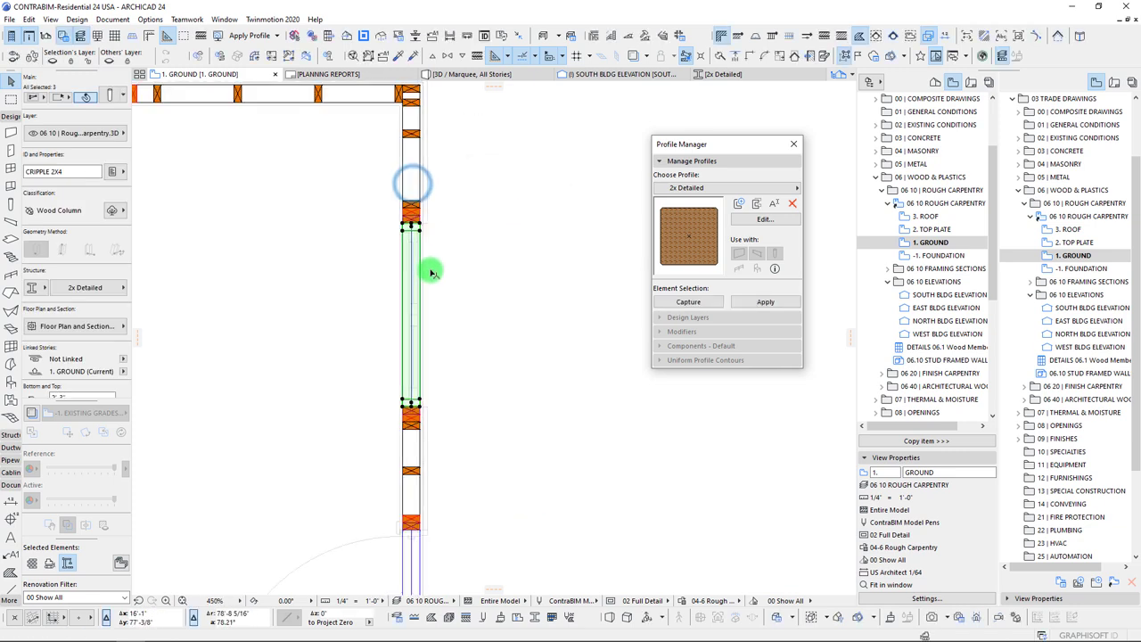
click(11, 98)
scroll(326, 197, down, 5)
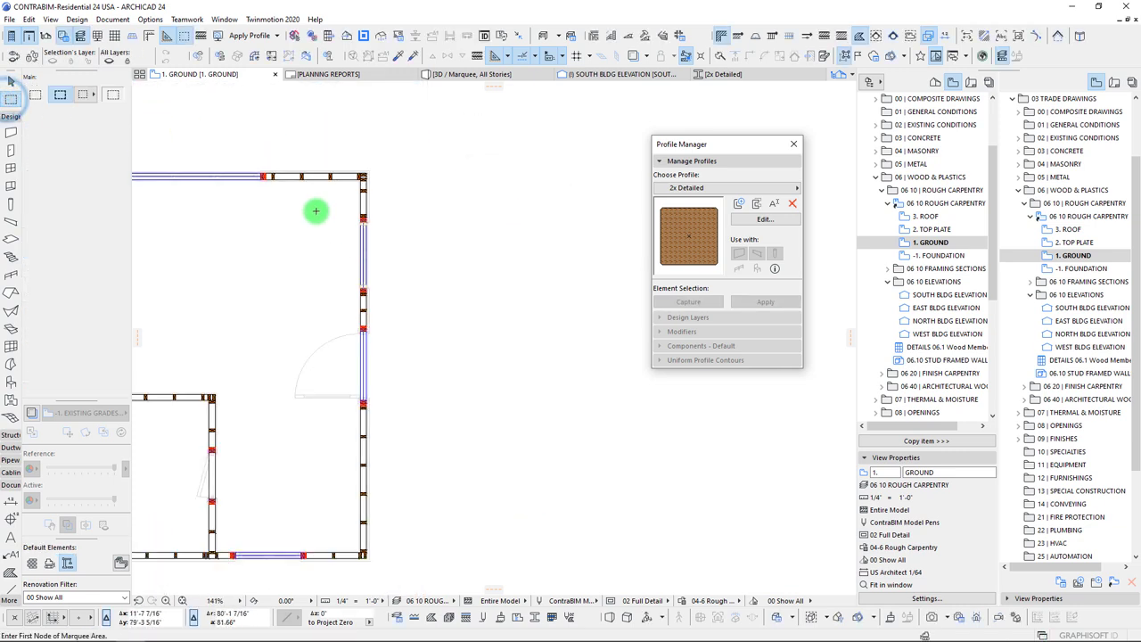
click(316, 158)
click(614, 484)
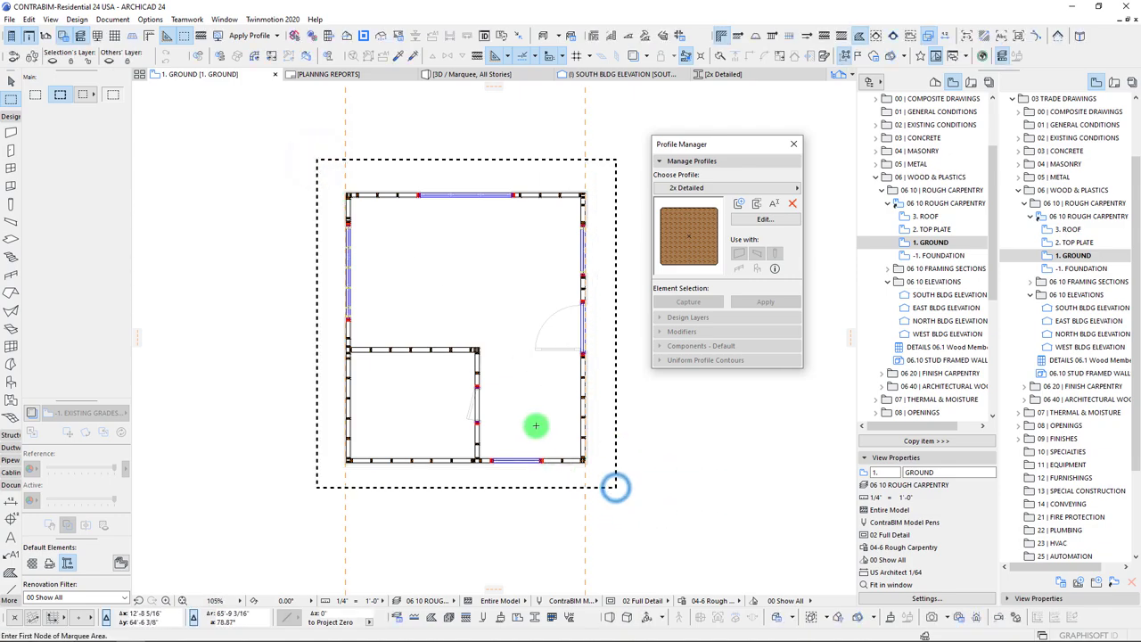
key(F5)
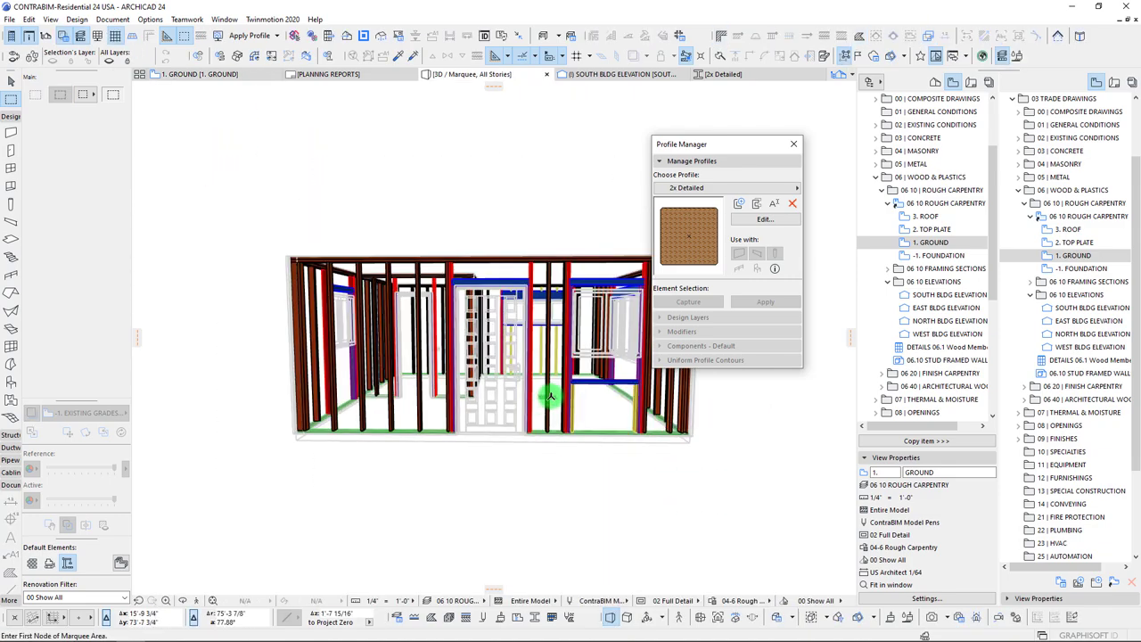
- Raise the right wall window's 2X4 sill 1'-1" to the underside of the window
scroll(535, 459, up, 10)
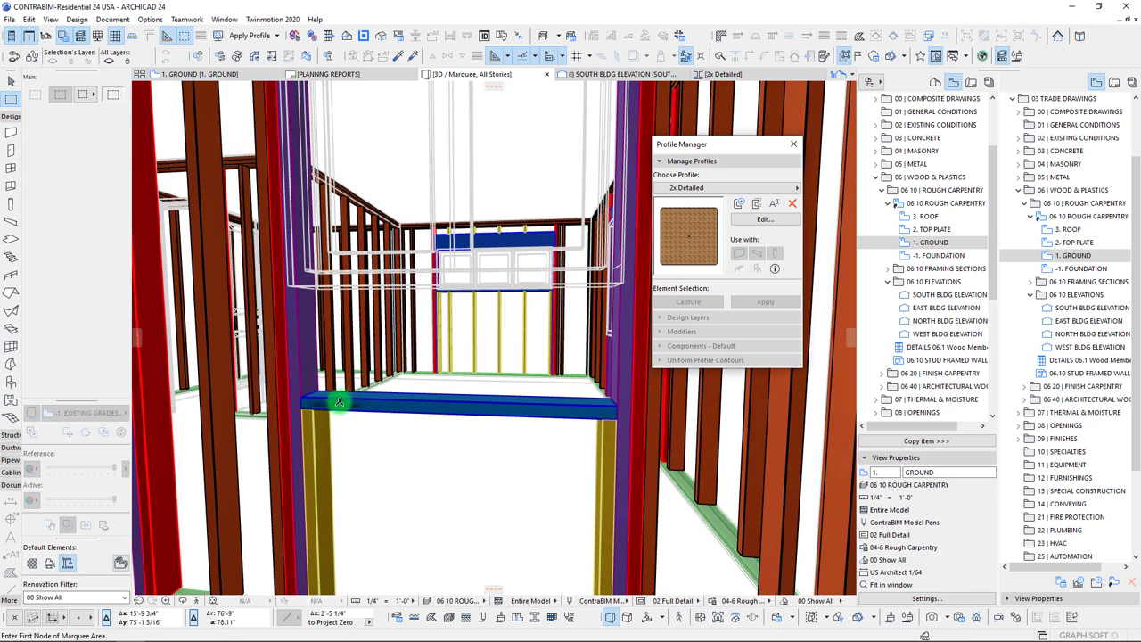
click(290, 405)
key(ctrl+d)
click(303, 397)
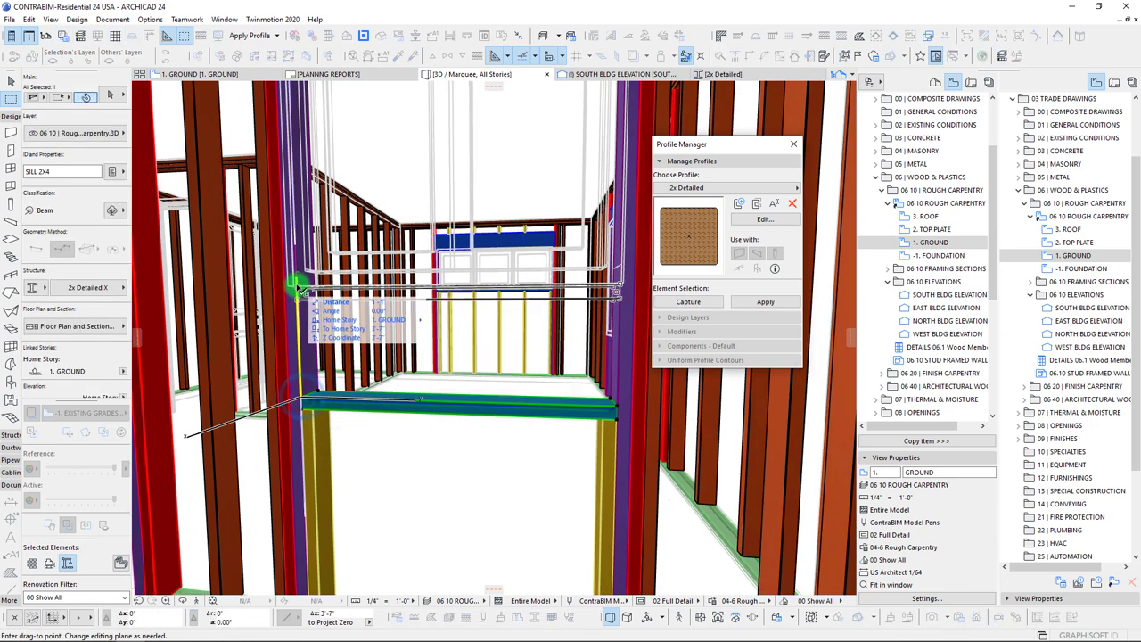
click(297, 285)
- Stretch both cripple studs under the right wall's window up to the underside of the raised sill
click(312, 415)
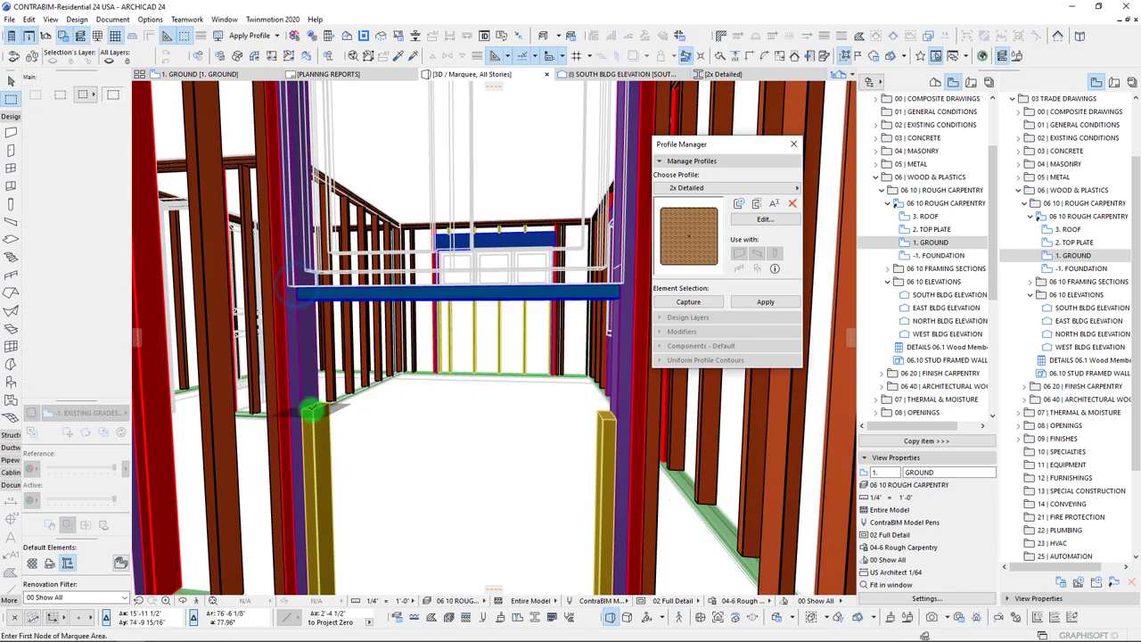
click(602, 418)
click(618, 300)
scroll(421, 384, down, 4)
shift+middle_drag(431, 395, 461, 459)
key(Escape)
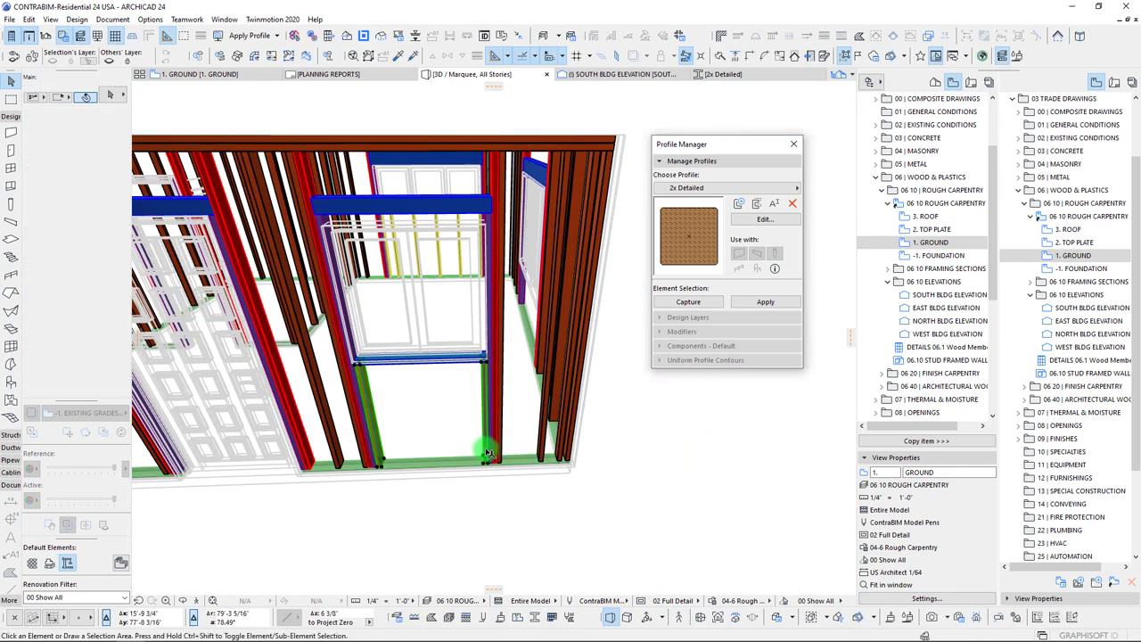
- Measure the clear distance between the two cripple studs under the right wall's window
click(466, 458)
scroll(465, 457, up, 3)
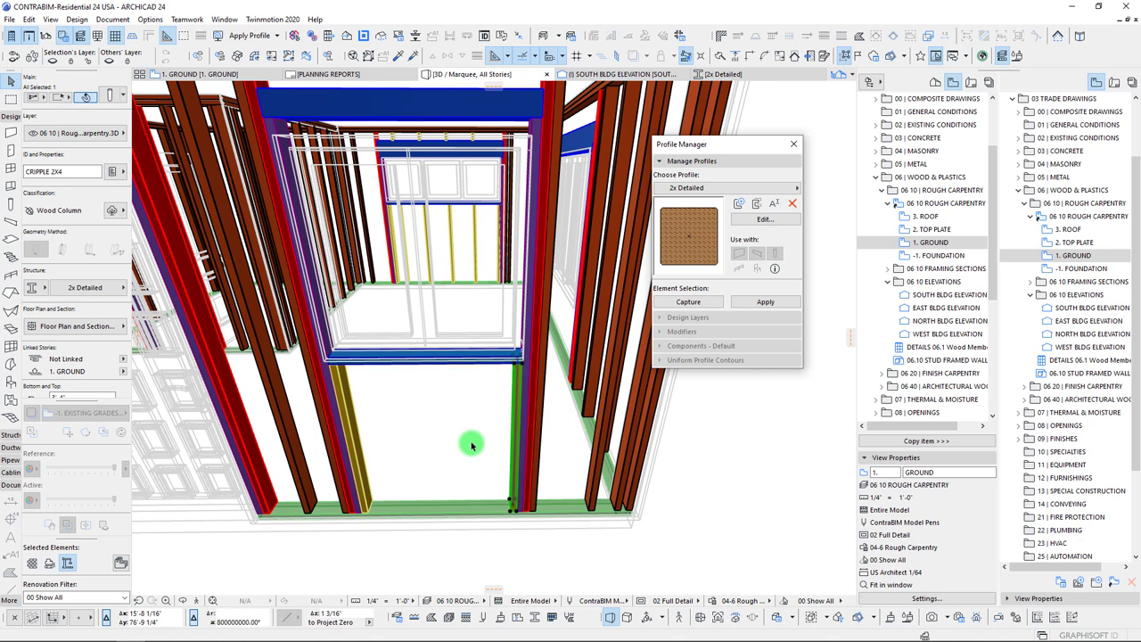
key(m)
click(512, 509)
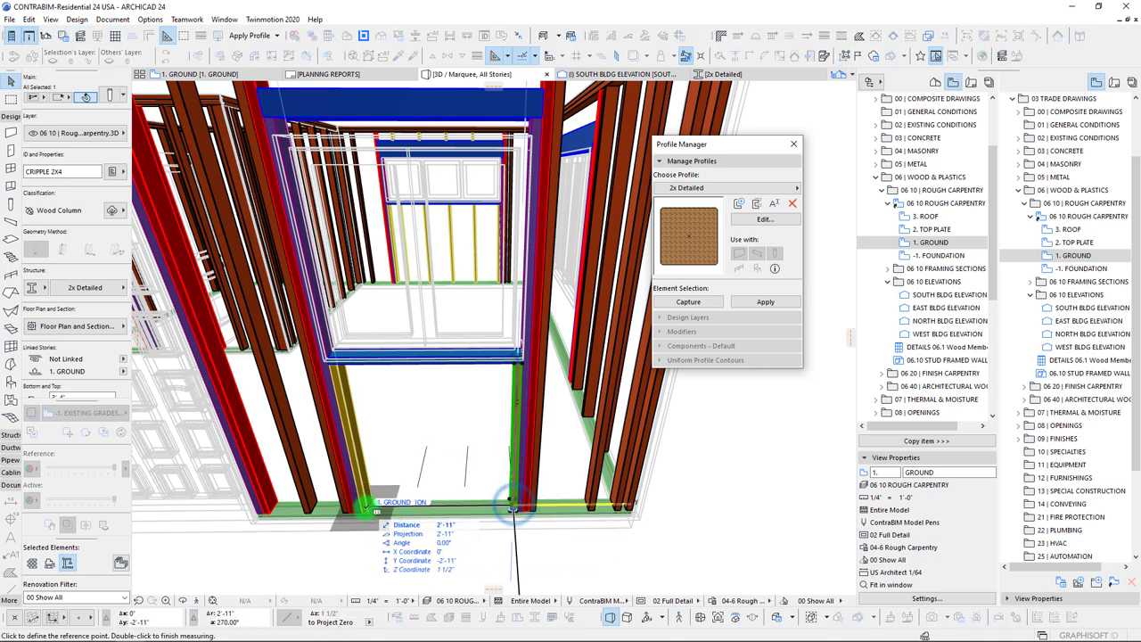
key(Escape)
key(Escape)
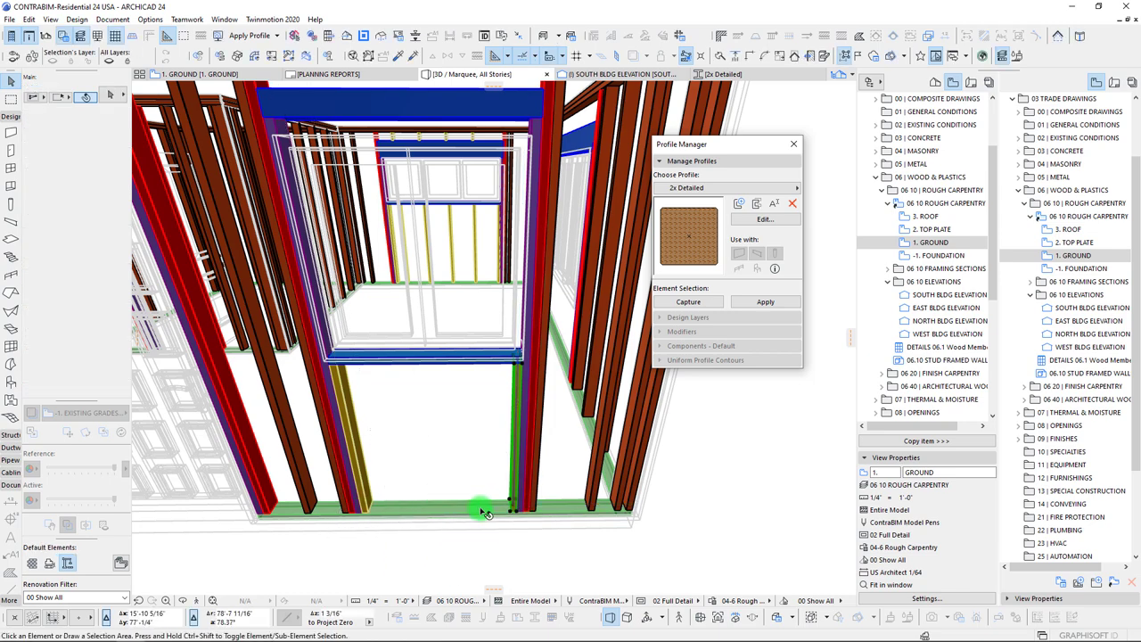
middle_drag(487, 470, 581, 429)
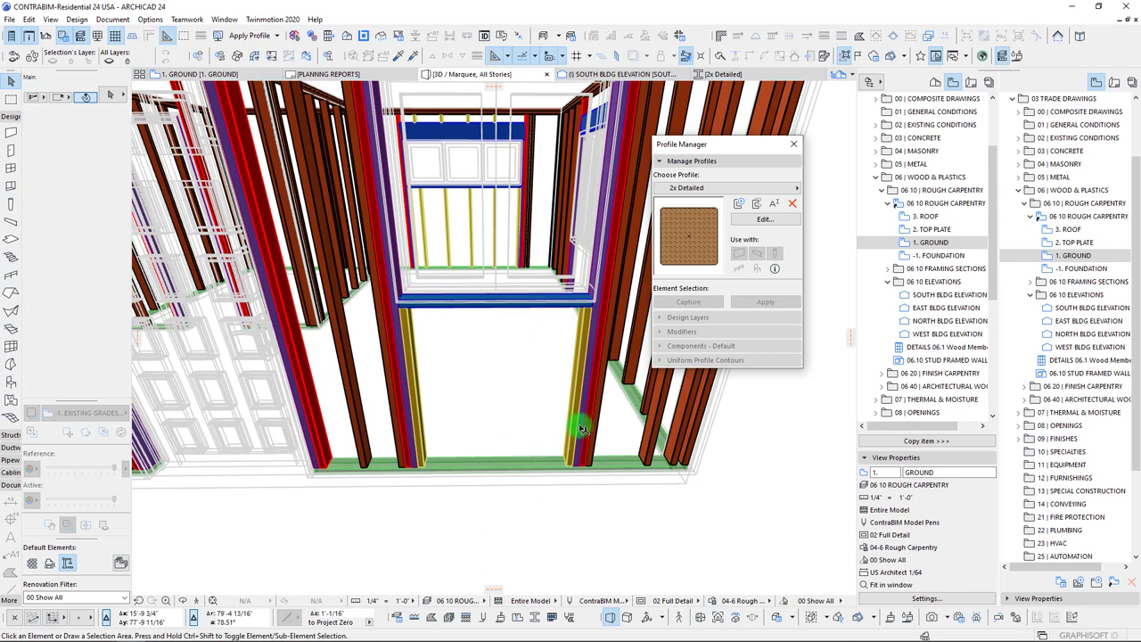
scroll(462, 419, down, 5)
middle_drag(472, 433, 468, 449)
scroll(466, 443, up, 5)
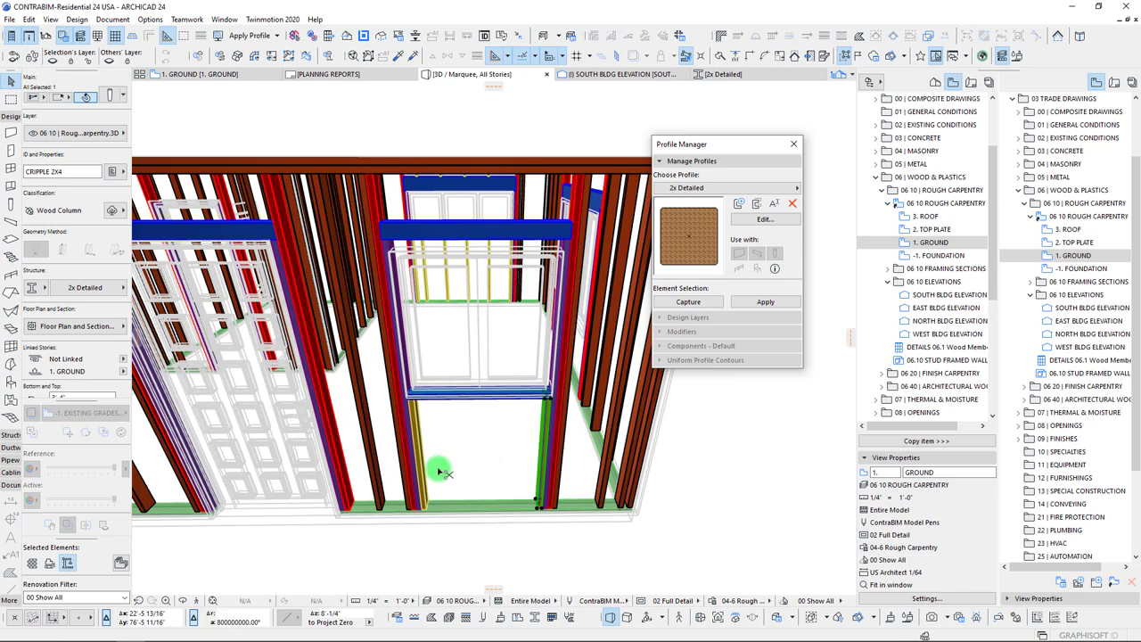
click(540, 509)
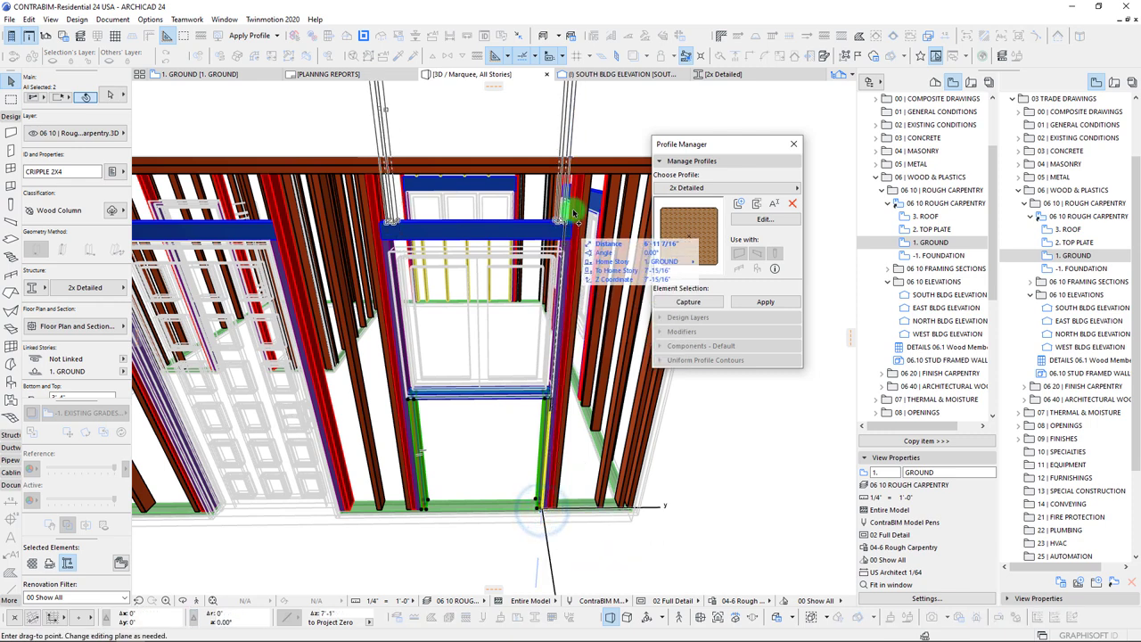
key(Escape)
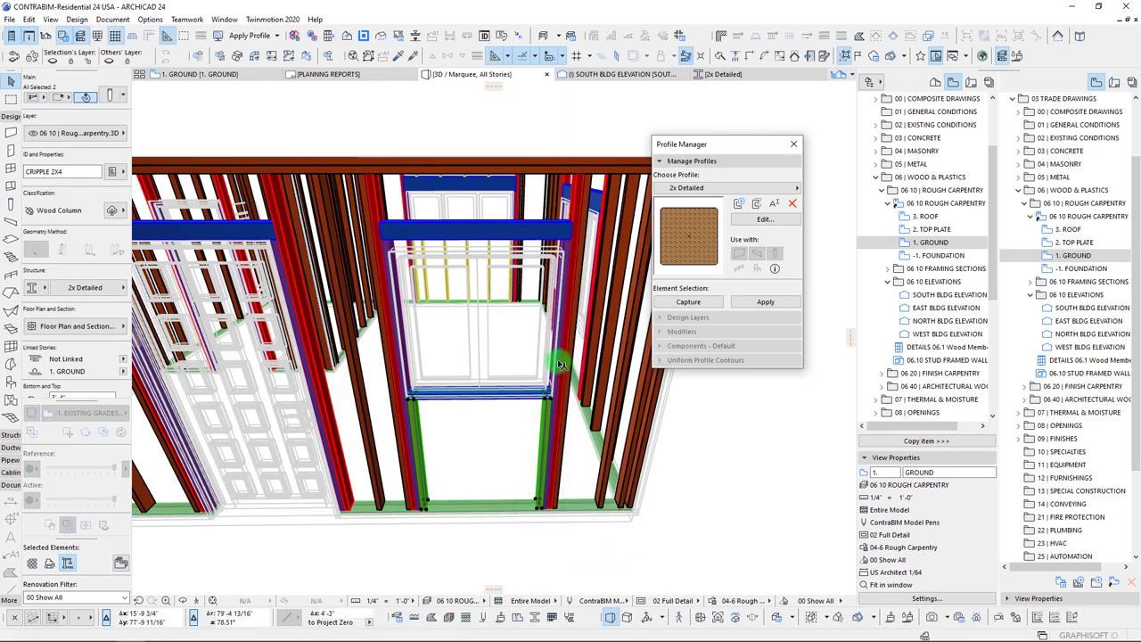
- Distribute two copies of the cripple stud evenly between the two end cripples under the right wall's window
click(538, 467)
key(ctrl+u)
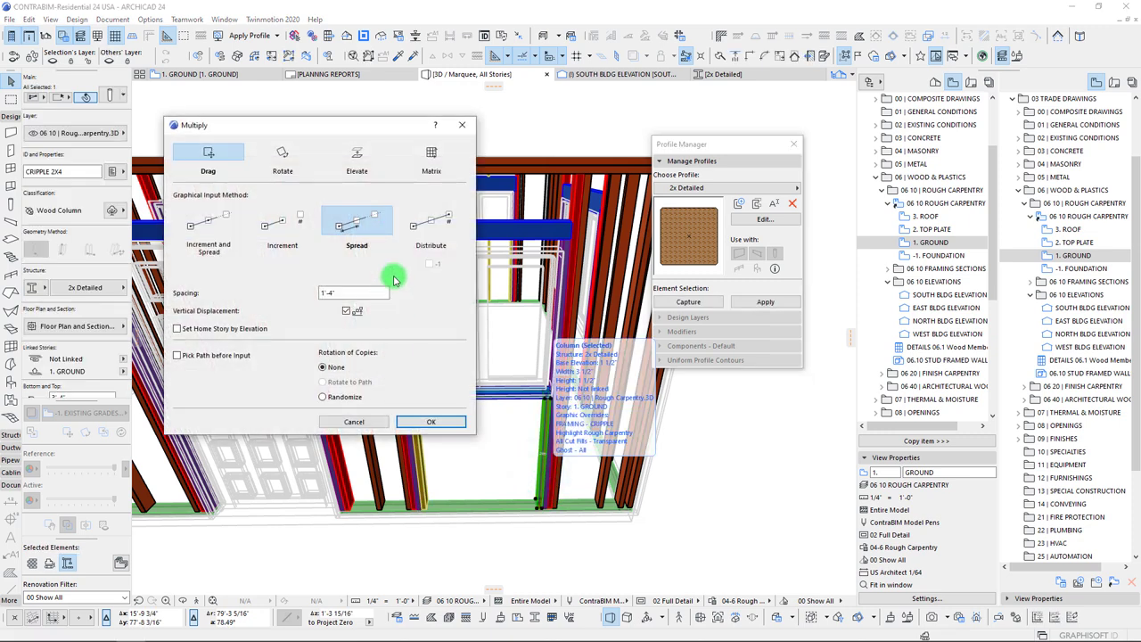
click(436, 225)
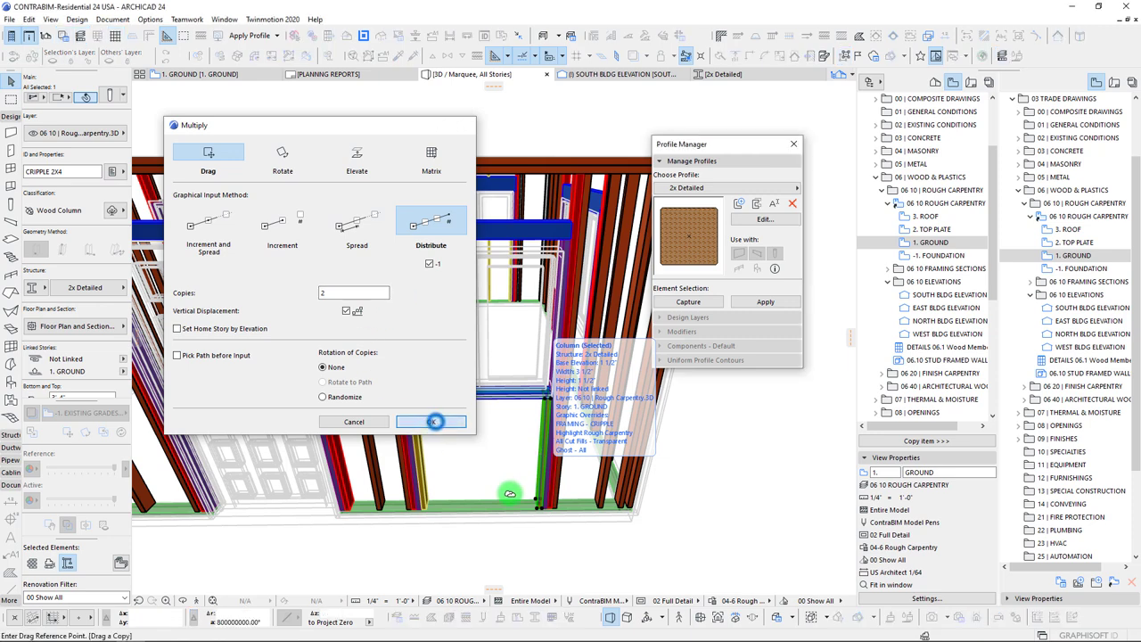
click(434, 424)
click(540, 508)
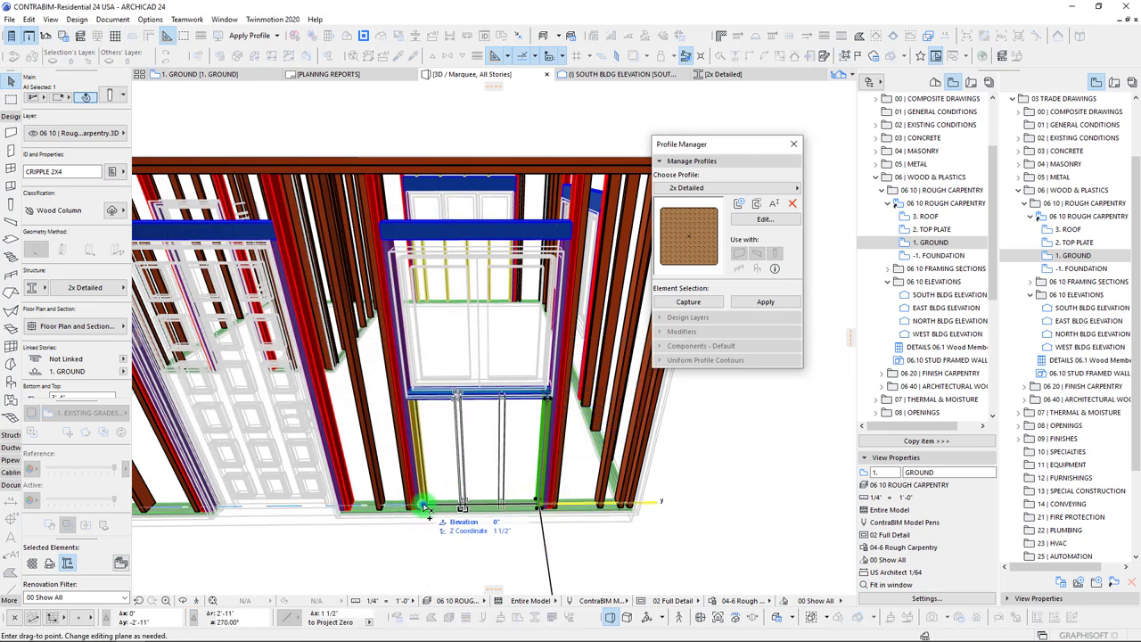
click(426, 506)
shift+middle_drag(492, 434, 556, 443)
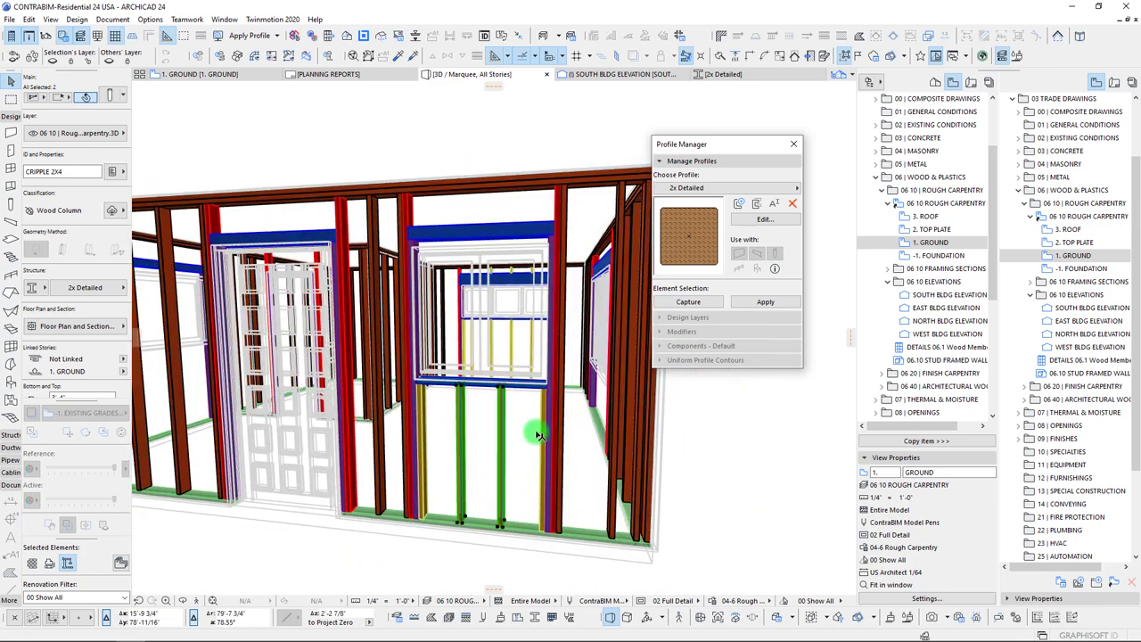
key(Escape)
- Copy the end cripple stud onto the right wall's window header and shorten it to the underside of the top plate
click(548, 453)
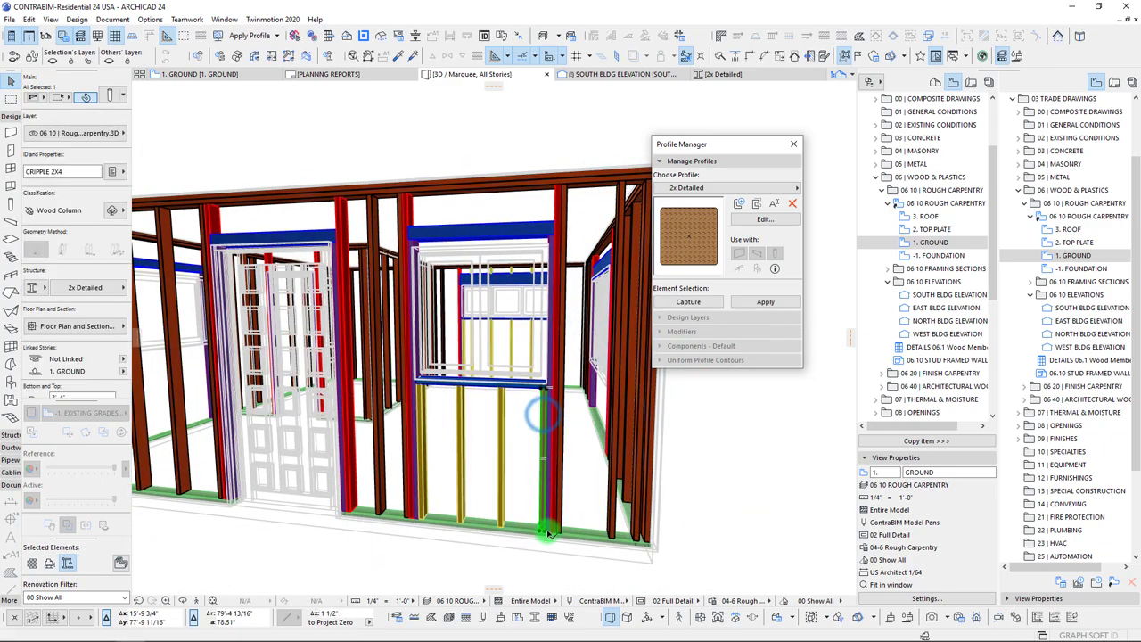
click(541, 530)
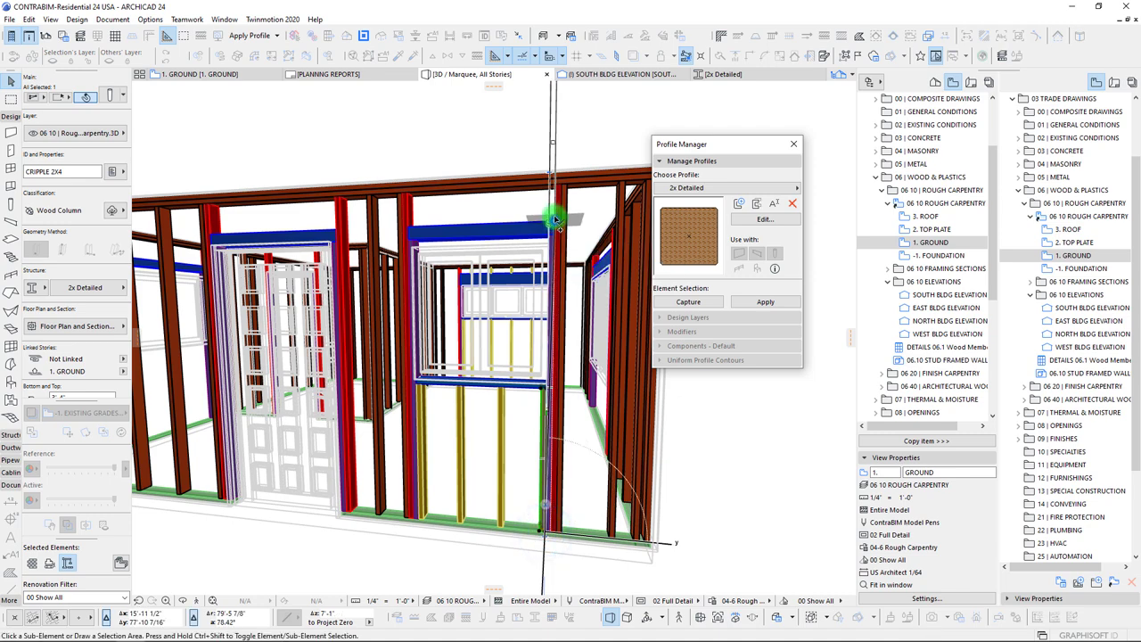
click(540, 198)
click(535, 170)
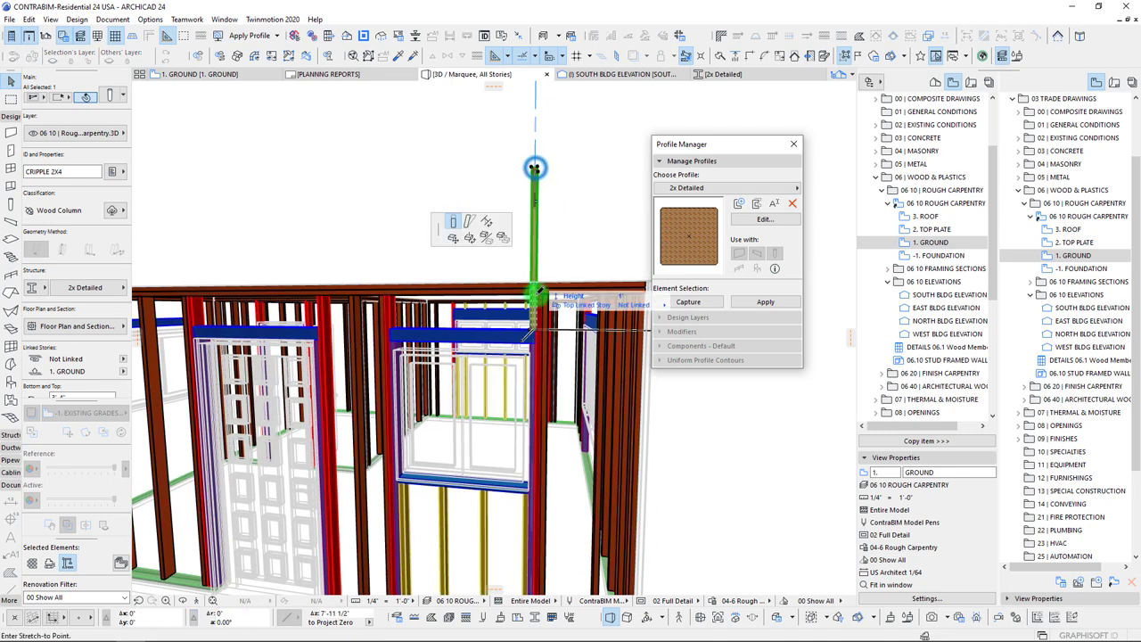
click(537, 295)
- Distribute three copies of the short cripple stud along the right wall's window header to its far end
shift+middle_drag(568, 339, 510, 393)
key(ctrl+u)
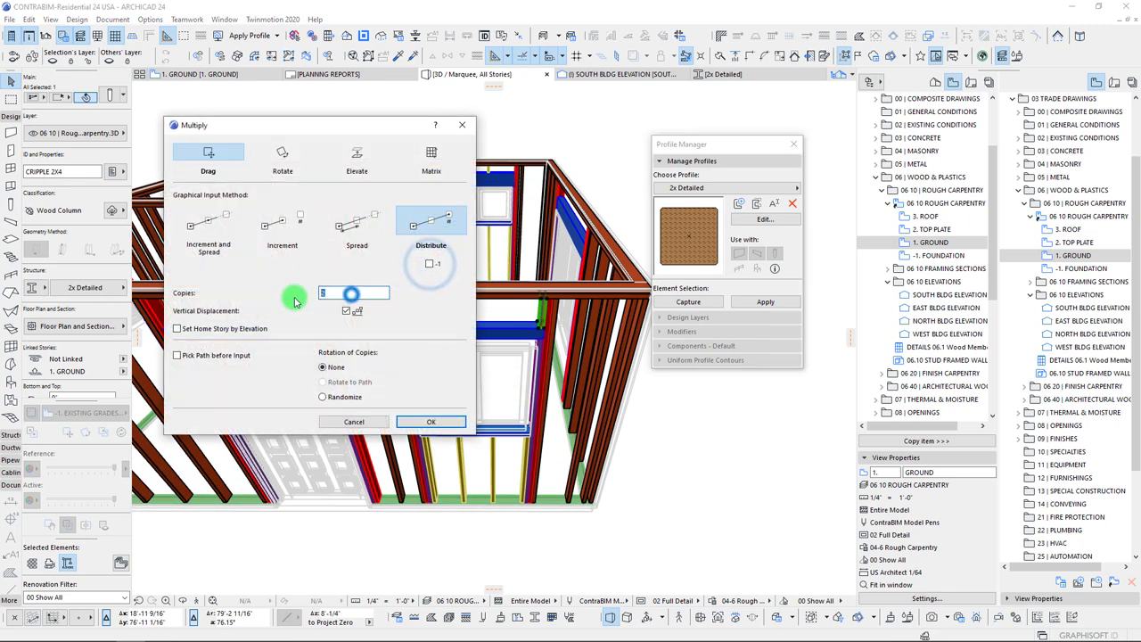
click(428, 422)
scroll(426, 419, up, 3)
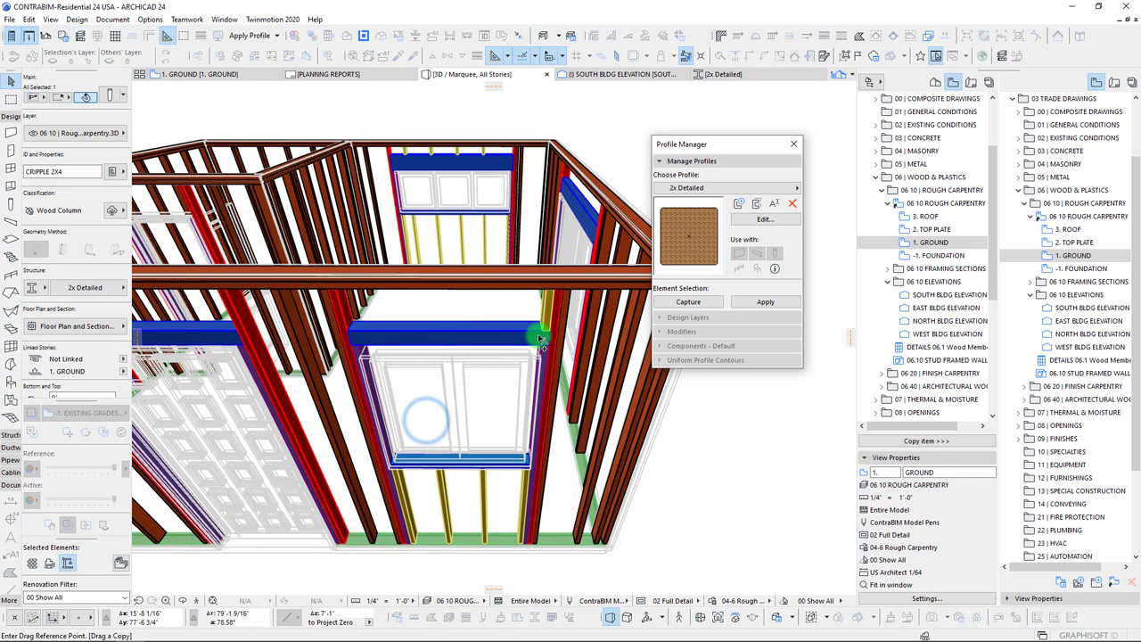
click(542, 335)
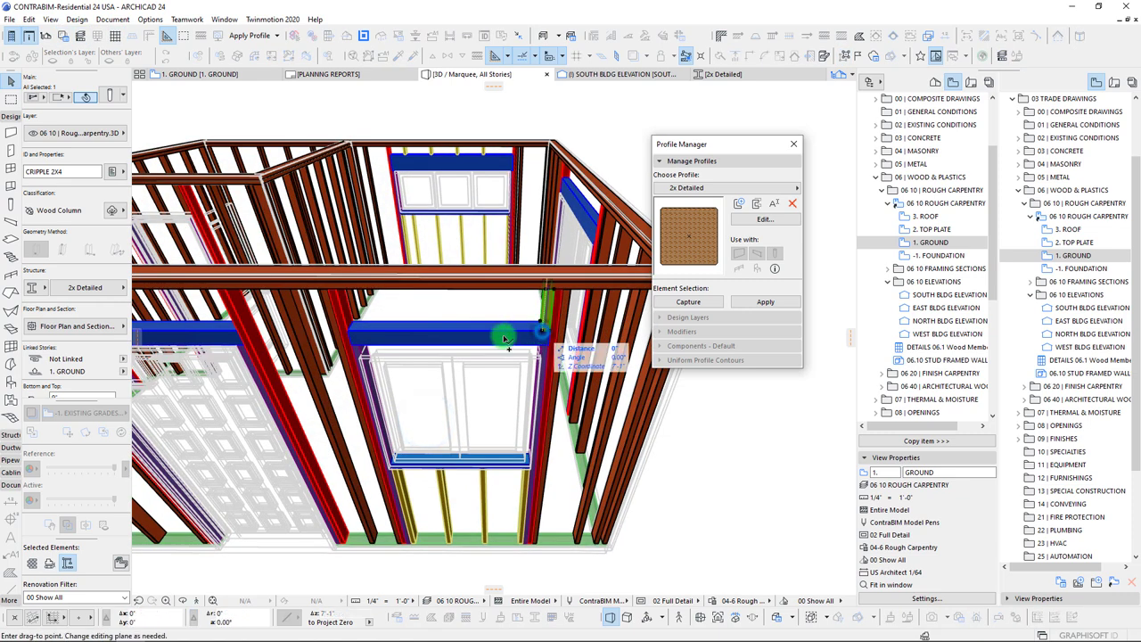
click(353, 332)
scroll(440, 321, down, 5)
shift+middle_drag(380, 265, 461, 361)
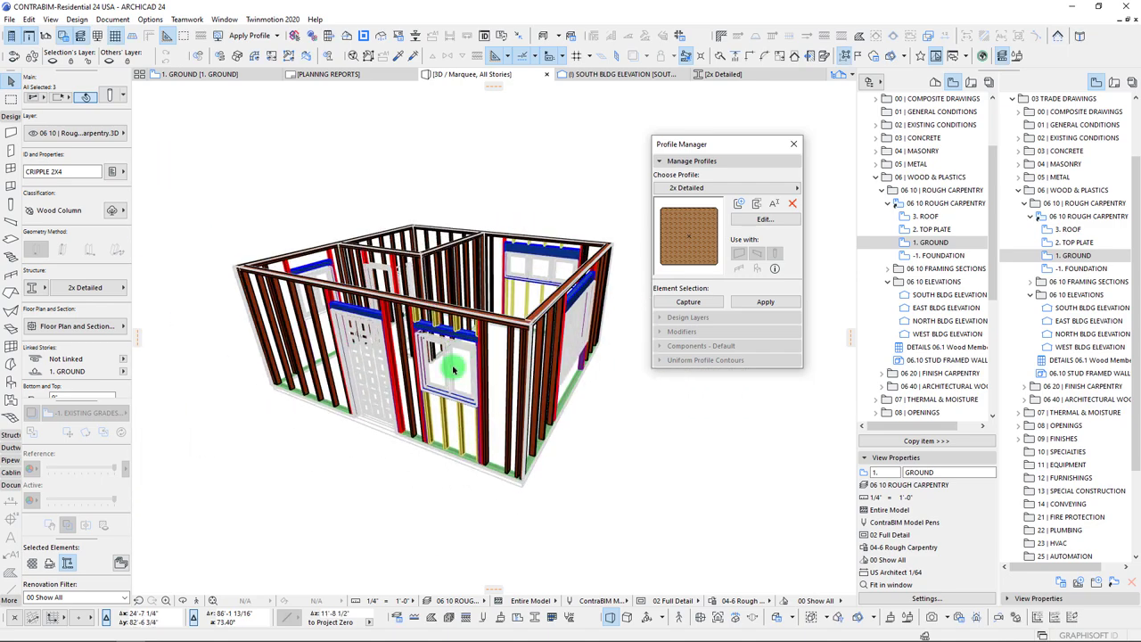
key(Escape)
- Copy the sill and an end cripple stud to the three-panel window's opening and rotate them in line with that wall
scroll(461, 361, up, 10)
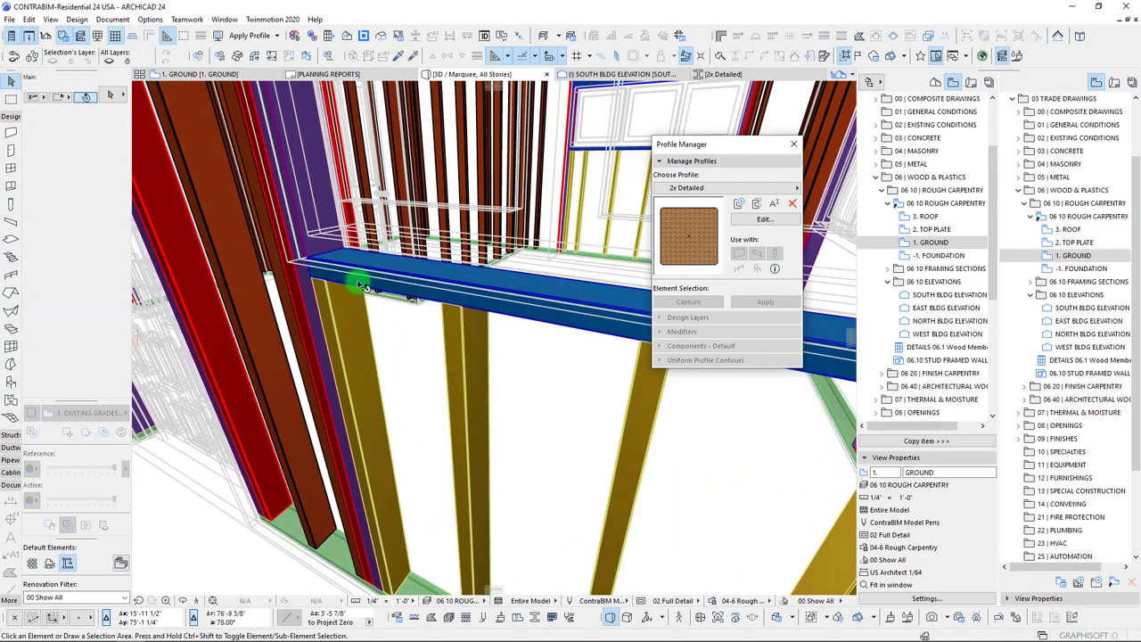
click(337, 323)
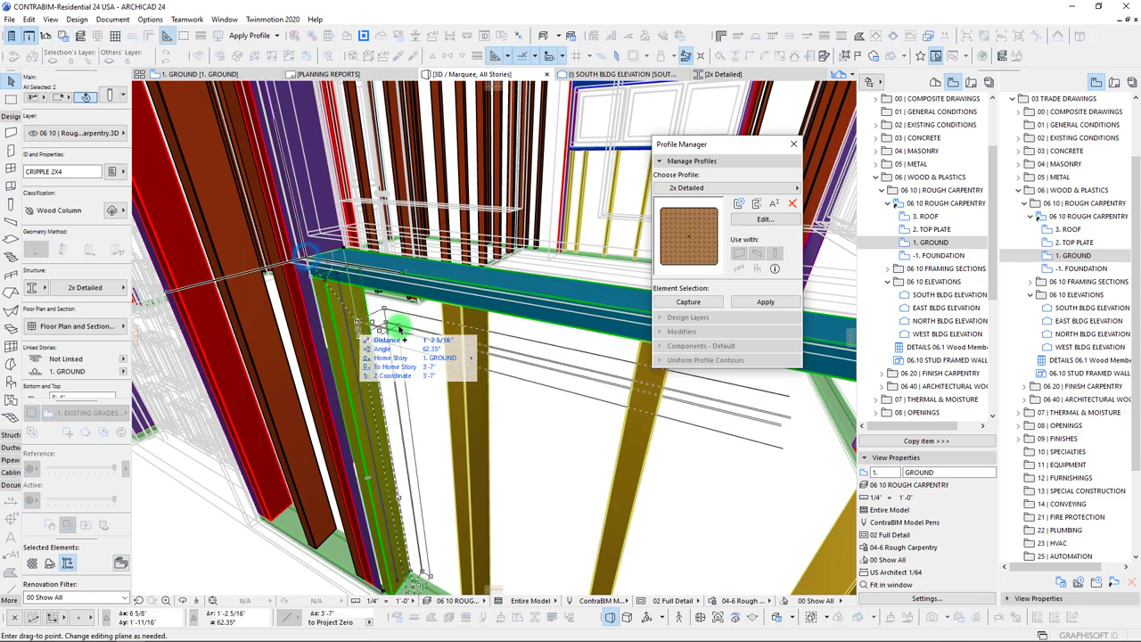
scroll(369, 319, down, 6)
scroll(442, 348, up, 8)
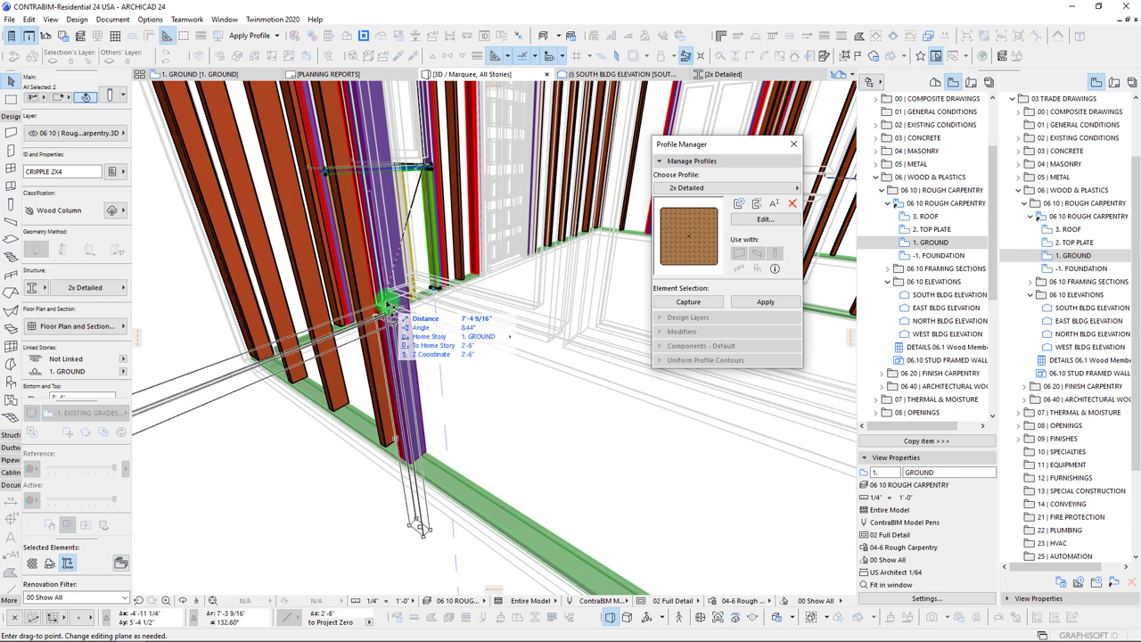
click(389, 304)
key(ctrl+e)
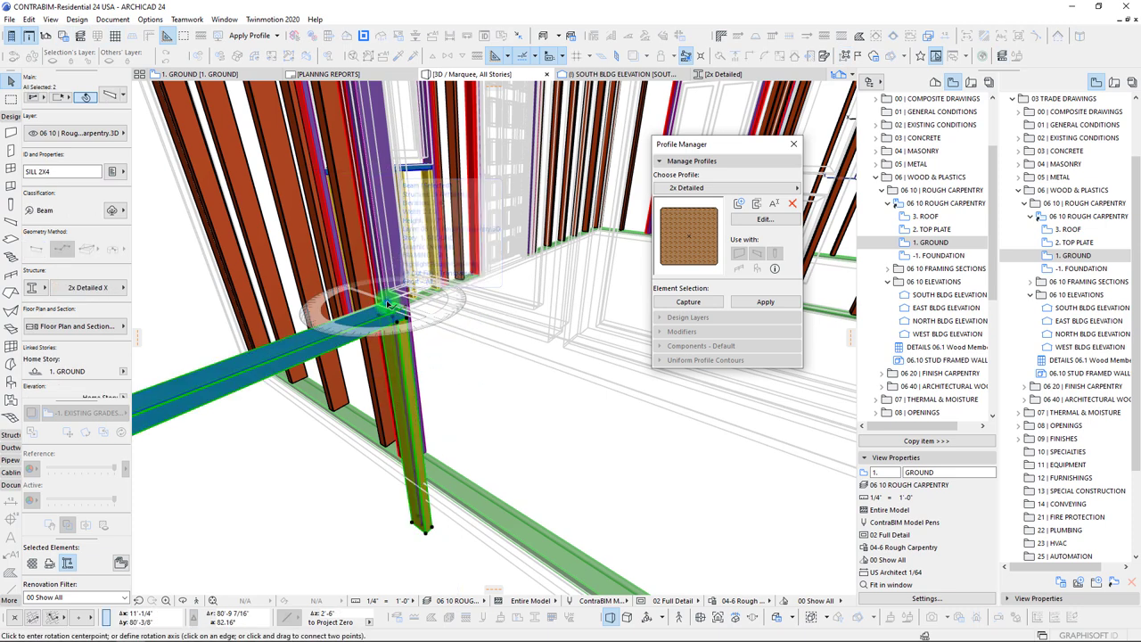
click(514, 340)
- Stretch the bottom of the copied cripple stud up to the top of the bottom plate
shift+middle_drag(527, 354, 432, 524)
click(424, 491)
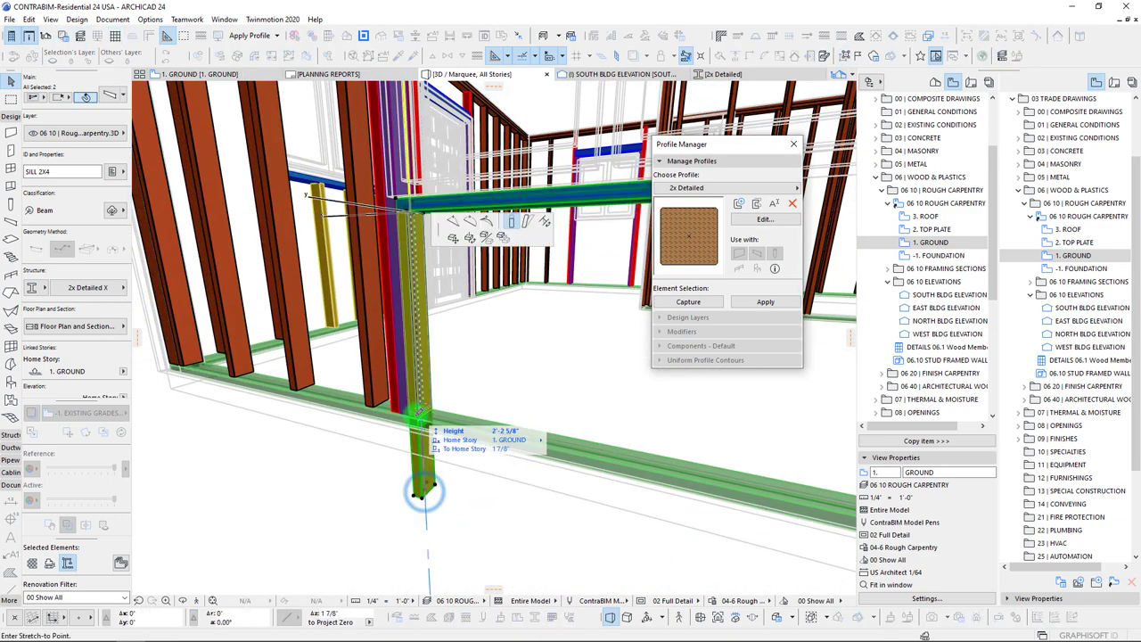
click(418, 414)
- Stretch the copied sill across the three-panel window's opening to the trimmer stud on the far side
mouse_move(466, 333)
shift+middle_down()
mouse_move(597, 369)
mouse_move(467, 330)
shift+middle_up()
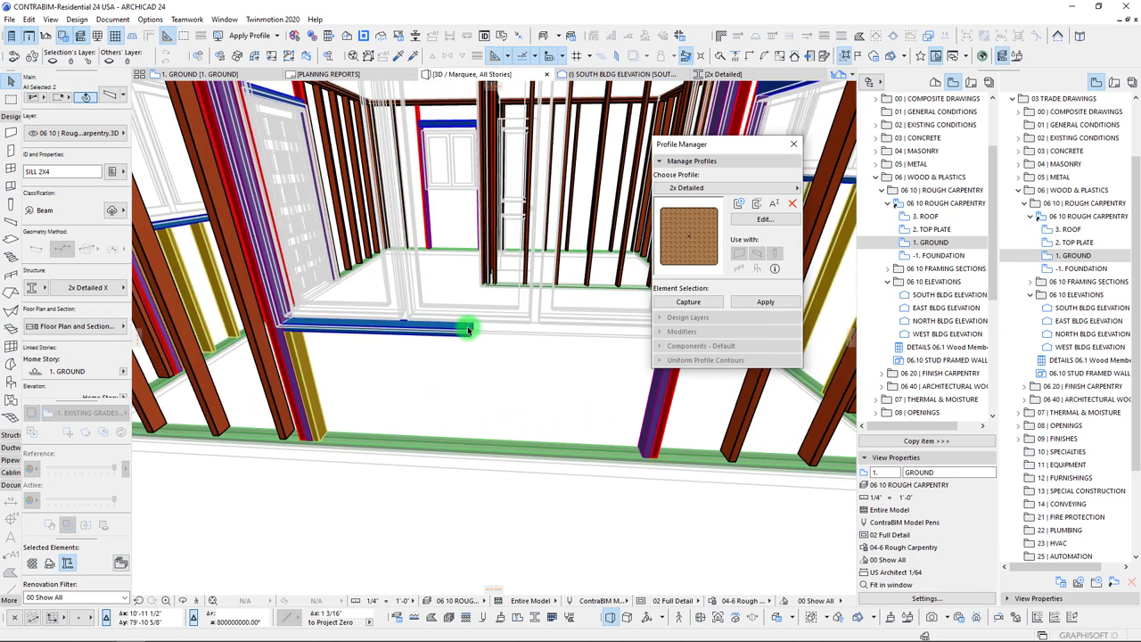
click(473, 332)
shift+middle_drag(566, 339, 458, 333)
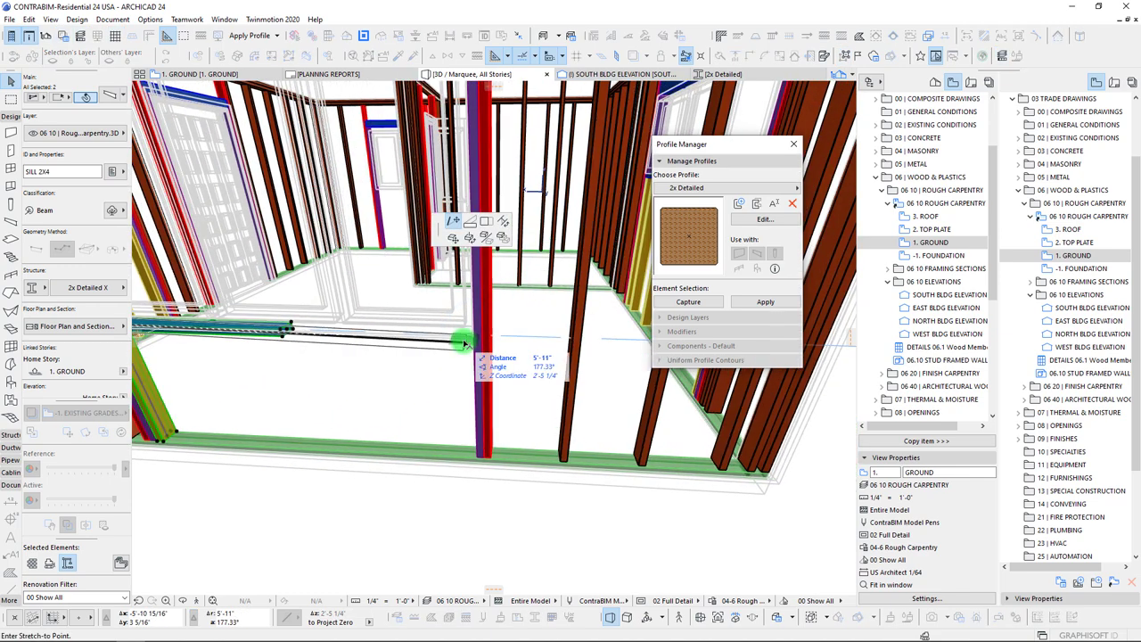
click(477, 456)
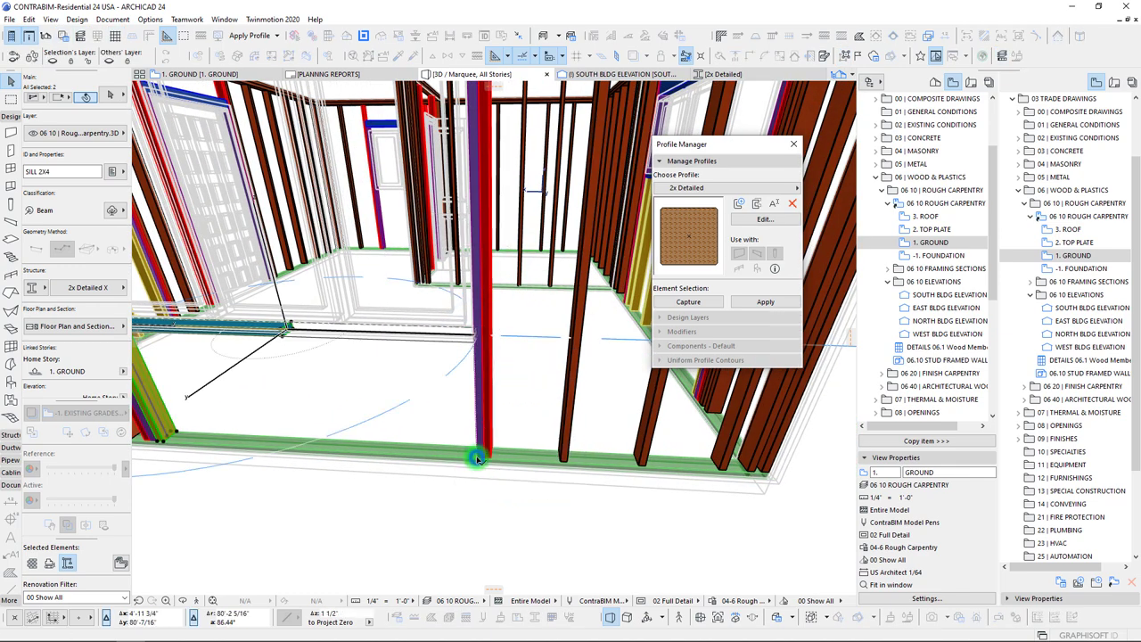
- Copy the end cripple stud against the opposite trimmer under the three-panel window's sill
shift+middle_drag(458, 434, 331, 381)
click(306, 379)
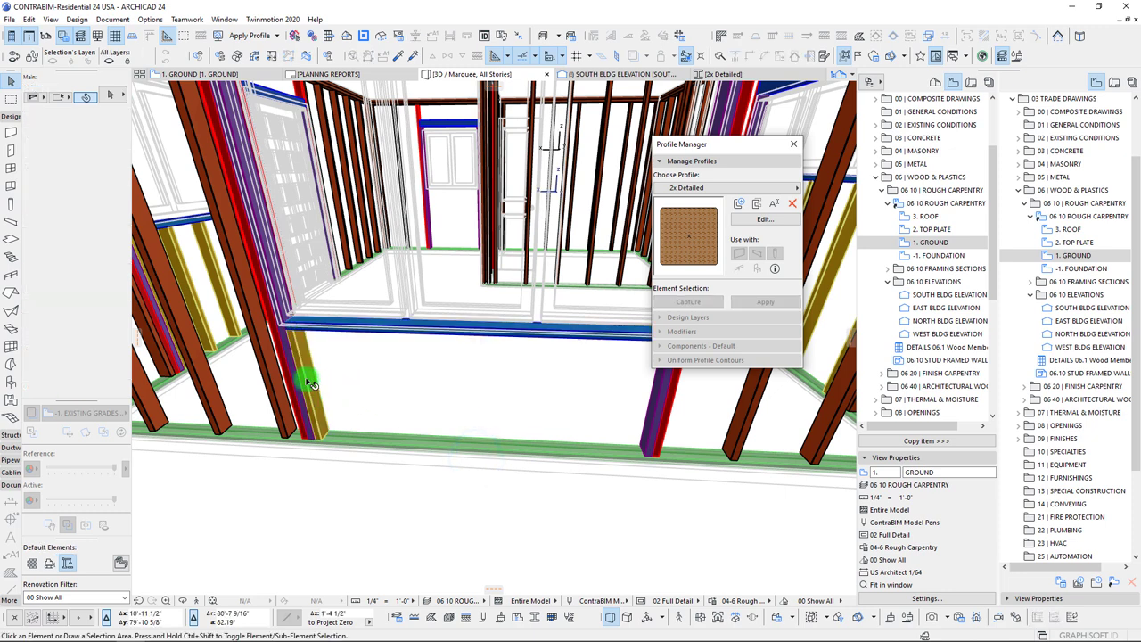
key(ctrl+shift+d)
click(293, 331)
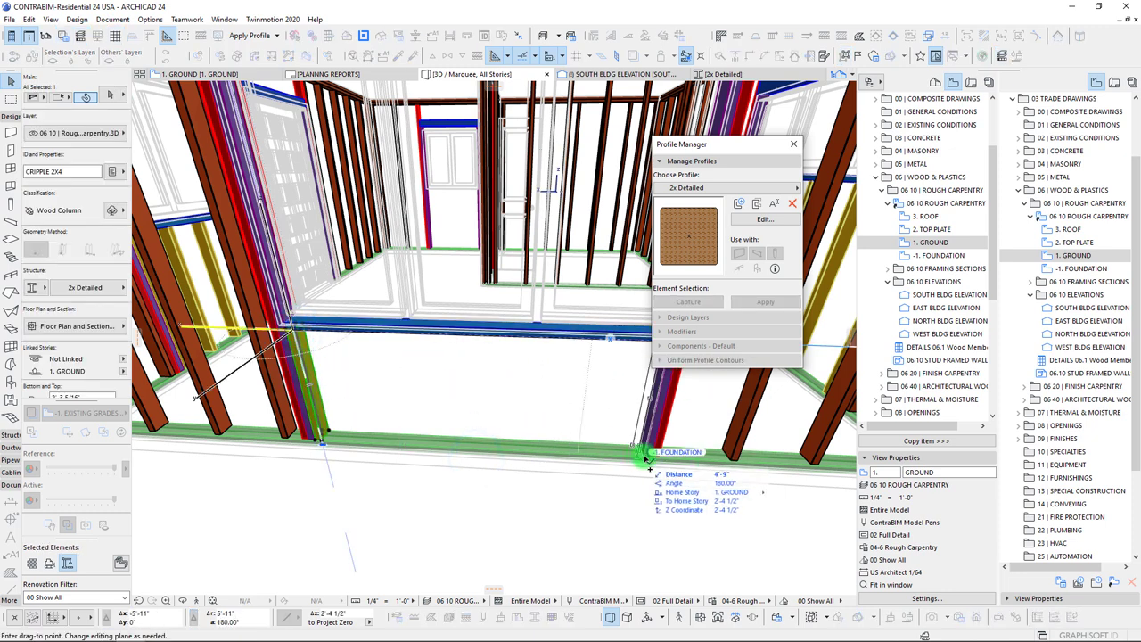
click(645, 458)
drag(646, 456, 646, 455)
- Multiply the cripple stud under the three-panel window's sill with the Spread method at 1'-4" spacing
key(ctrl+u)
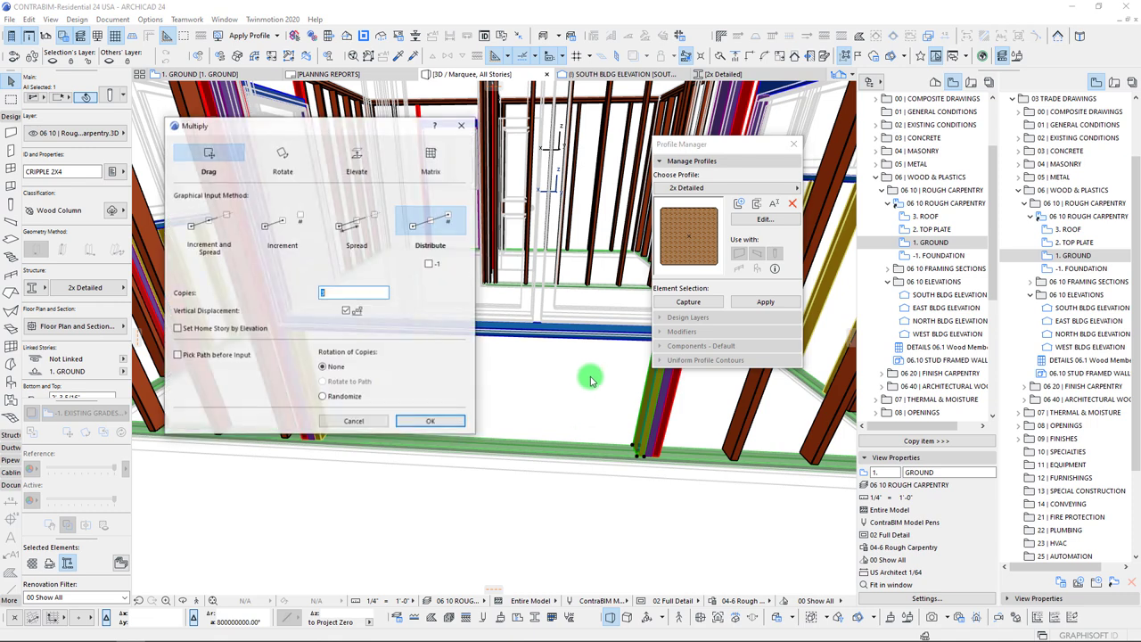
click(288, 226)
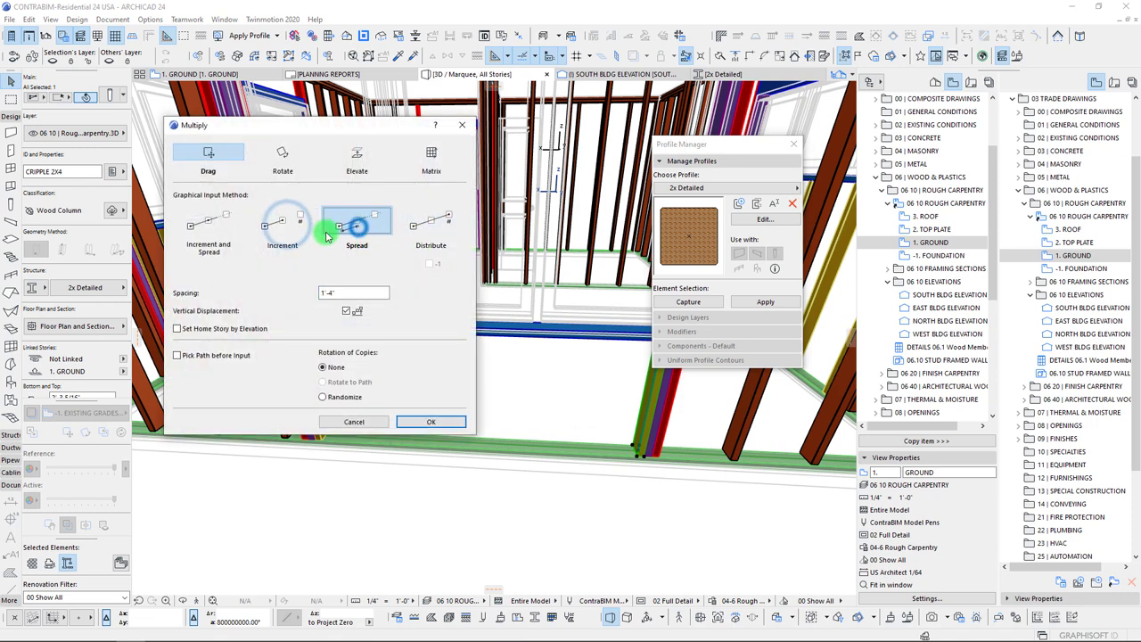
click(449, 426)
click(635, 455)
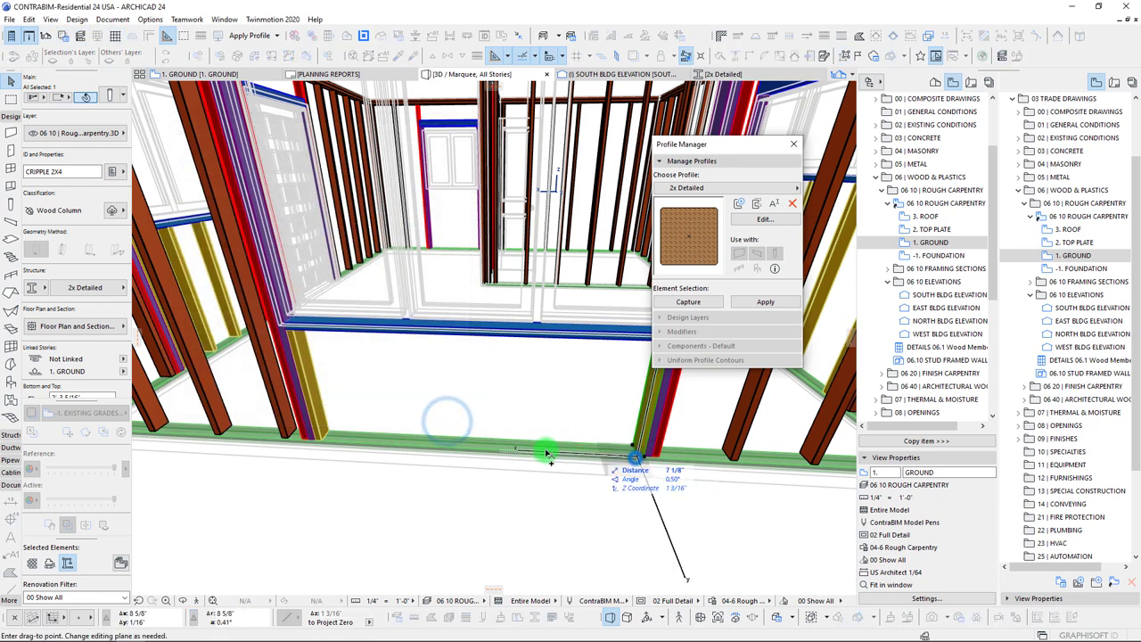
click(289, 440)
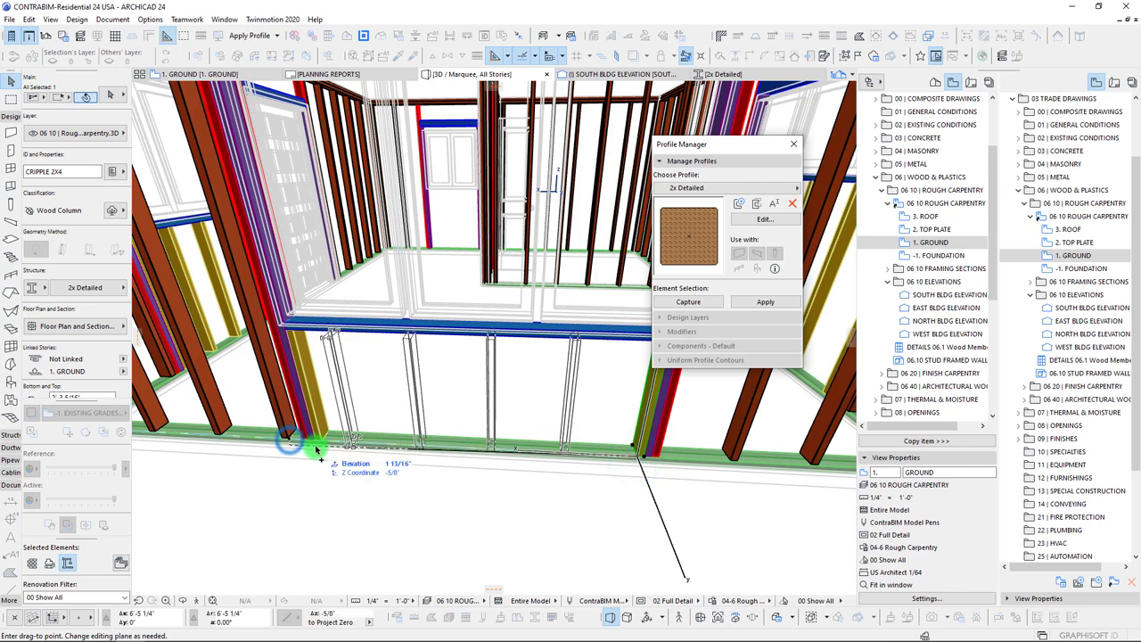
click(347, 442)
scroll(519, 440, down, 5)
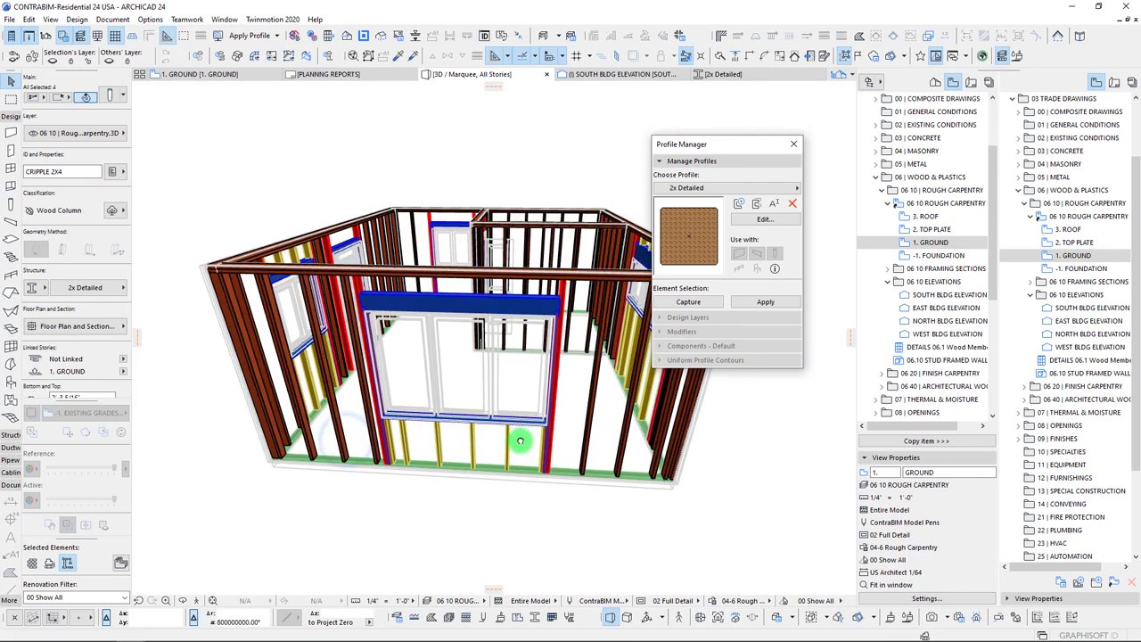
- Copy the end cripple stud under the three-panel window onto the header's end and shorten its top to the top plate
scroll(526, 435, up, 3)
click(560, 460)
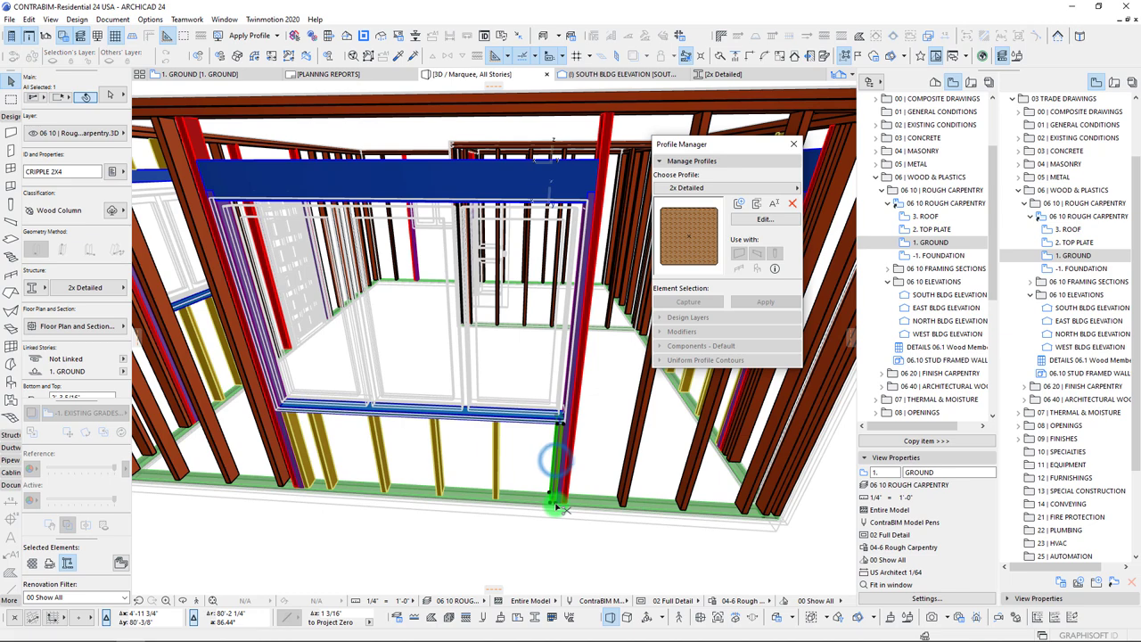
click(553, 504)
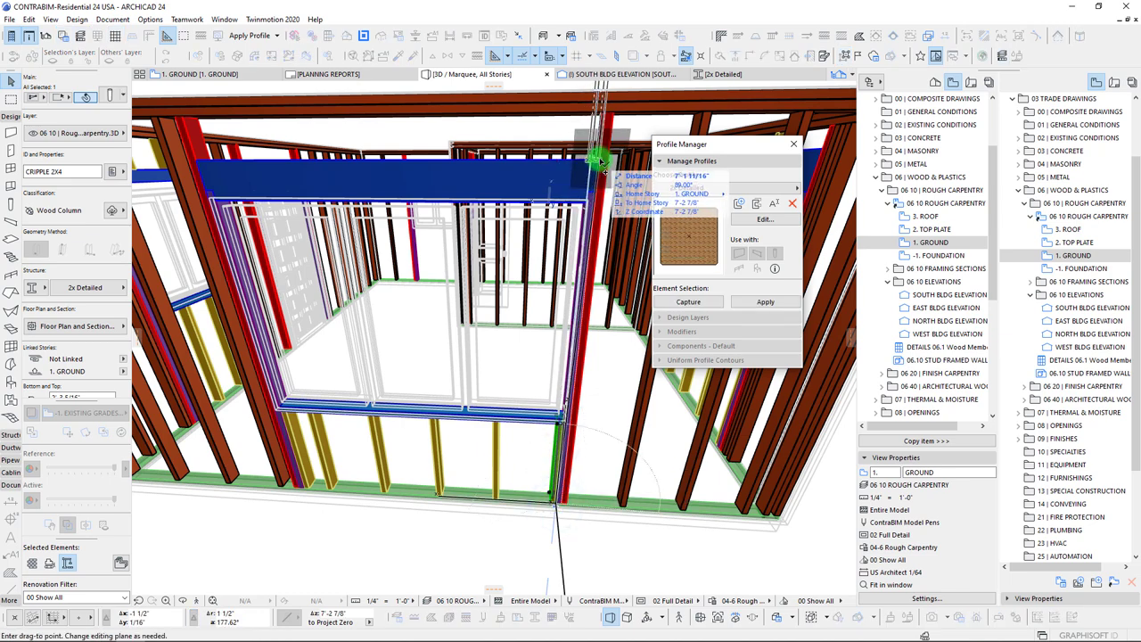
click(599, 159)
middle_drag(588, 190, 554, 298)
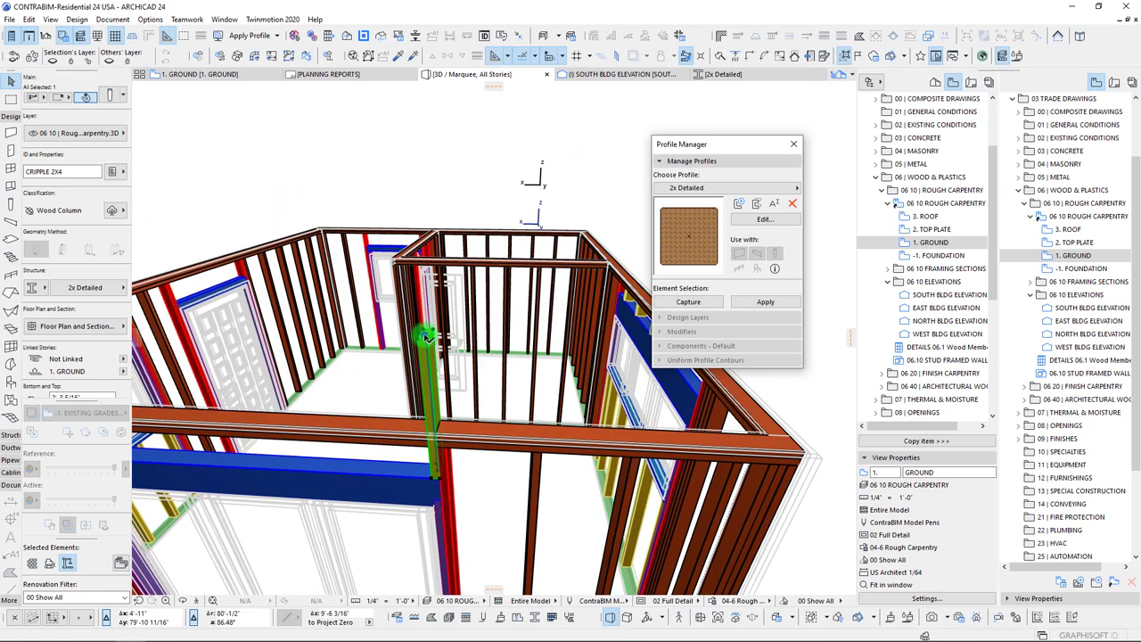
click(428, 337)
shift+middle_drag(436, 449, 565, 398)
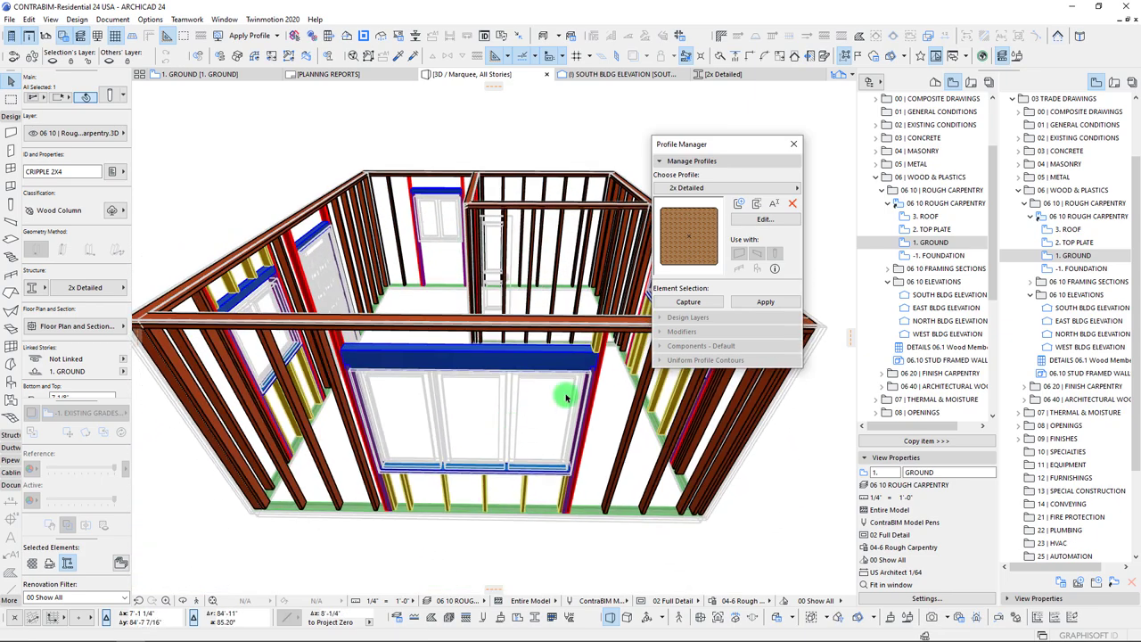
- Copy the cripple stud above the three-panel window's header to the header's opposite end
click(594, 357)
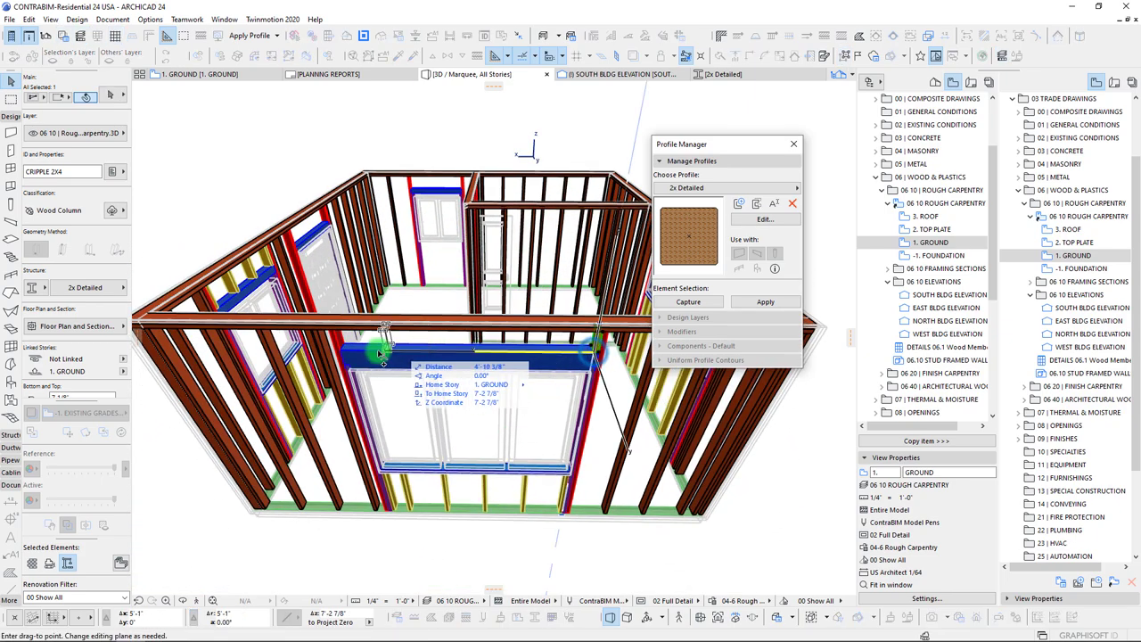
shift+middle_drag(542, 364, 473, 361)
scroll(336, 270, up, 6)
scroll(324, 273, down, 6)
- Multiply the cripple stud along the top of the three-panel window's header using the Spread method at 1'-4" spacing
key(ctrl+u)
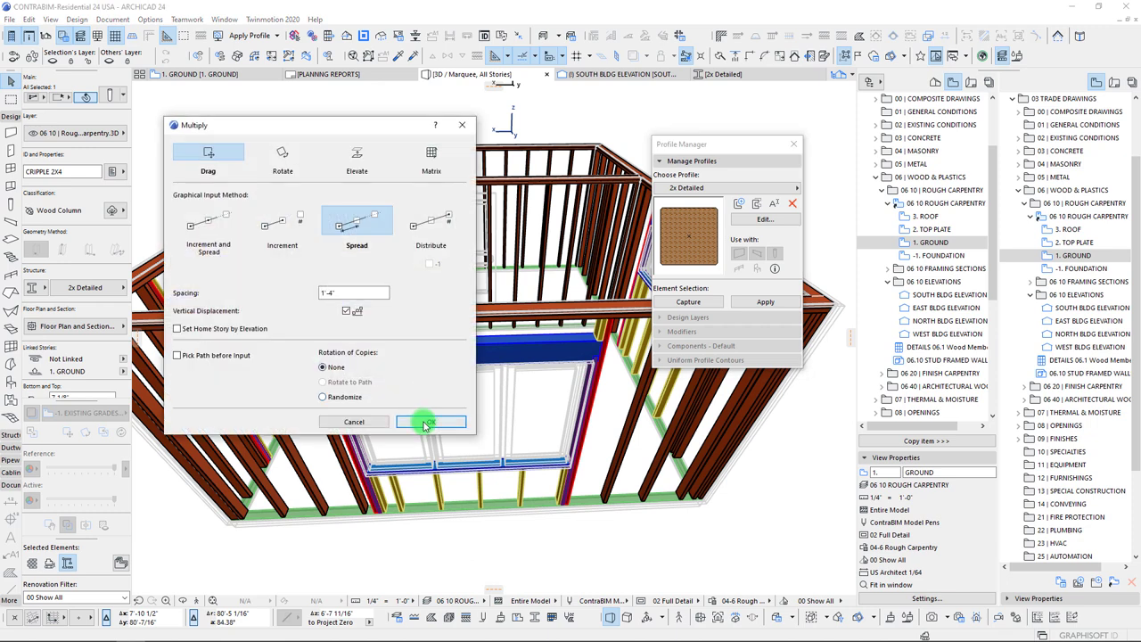
click(424, 421)
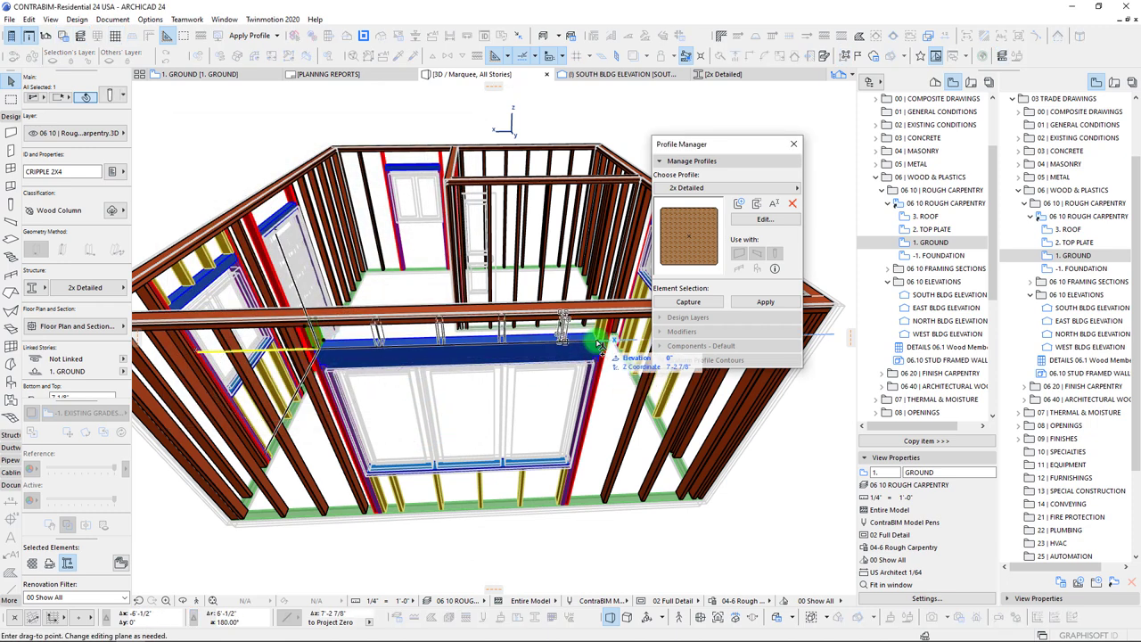
click(597, 343)
scroll(589, 357, down, 4)
- Drag a copy of the casement window's header, sill and upper and lower cripple studs to the header corner of the other casement window
shift+middle_drag(583, 364, 495, 353)
scroll(518, 346, down, 2)
scroll(496, 354, up, 10)
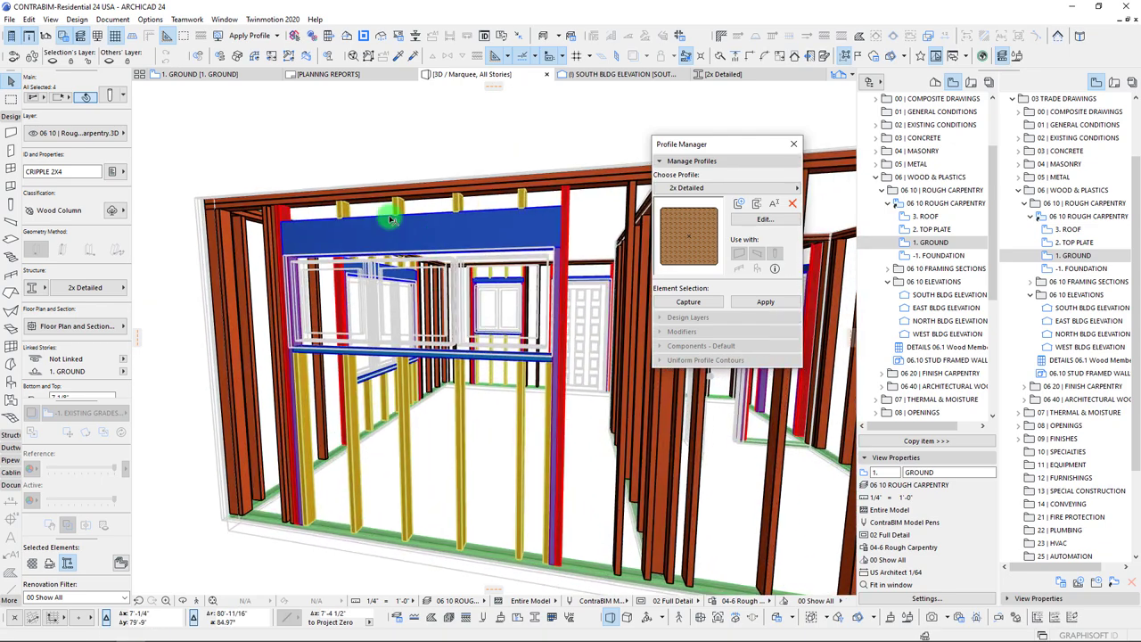
mouse_move(534, 258)
shift+middle_down()
mouse_move(606, 288)
mouse_move(598, 369)
mouse_move(408, 286)
mouse_move(448, 262)
mouse_move(535, 301)
mouse_move(606, 300)
mouse_move(425, 324)
mouse_move(526, 374)
mouse_move(454, 287)
mouse_move(453, 296)
shift+middle_up()
scroll(426, 287, up, 5)
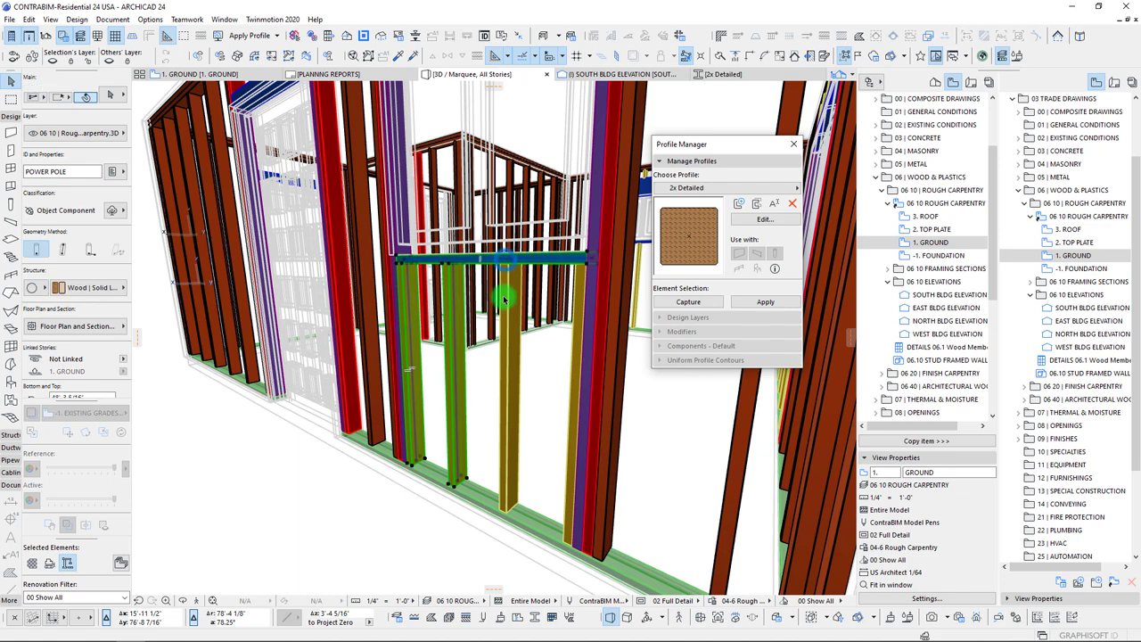
mouse_move(540, 326)
shift+middle_down()
mouse_move(570, 267)
mouse_move(564, 241)
shift+middle_up()
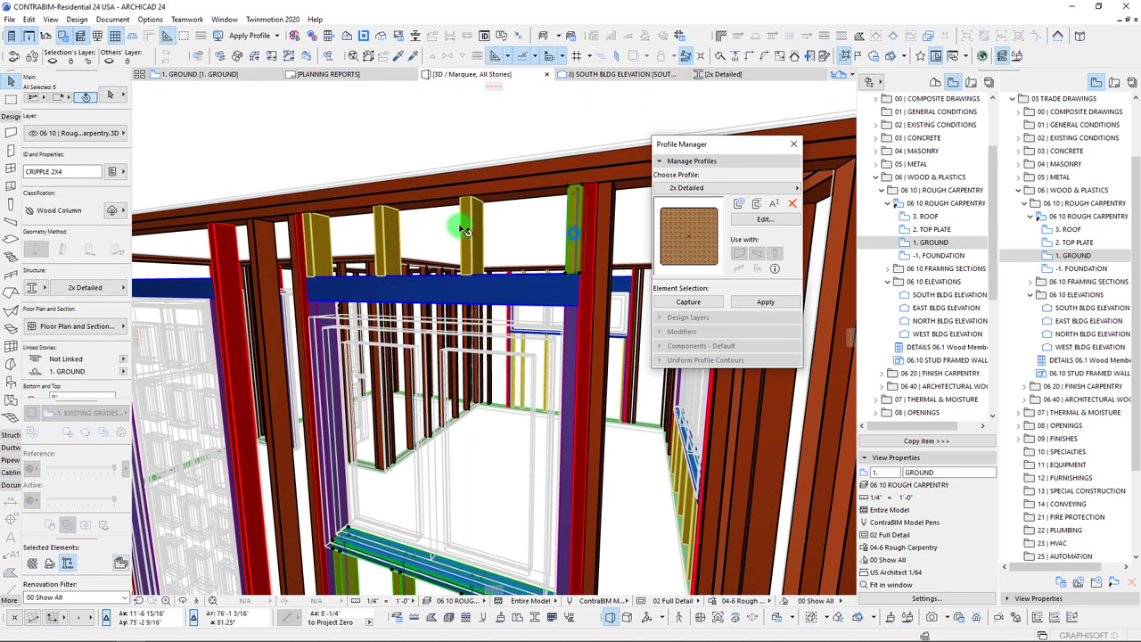
key(ctrl+shift+d)
click(307, 300)
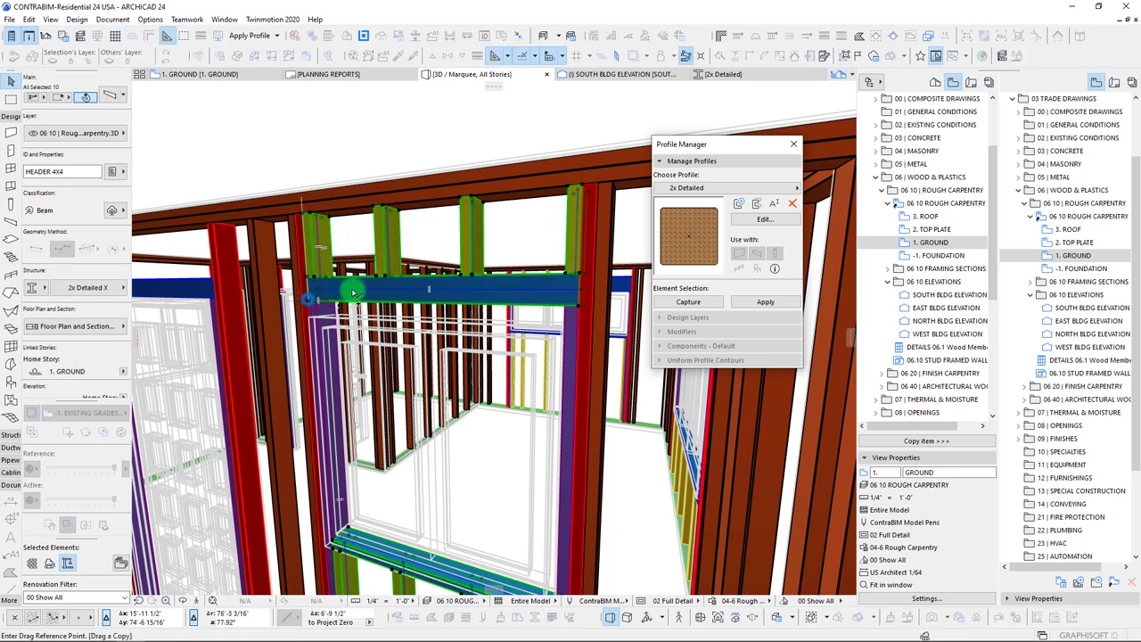
mouse_move(393, 321)
shift+middle_down()
mouse_move(382, 305)
mouse_move(458, 297)
mouse_move(490, 337)
mouse_move(461, 280)
mouse_move(460, 257)
mouse_move(473, 265)
shift+middle_up()
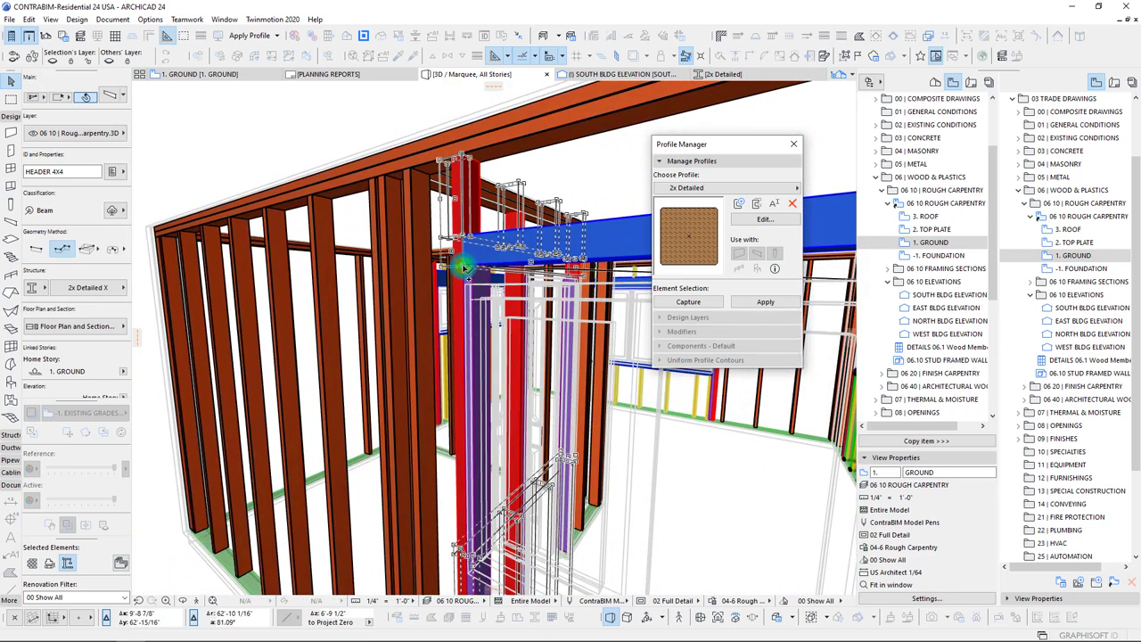
click(467, 264)
- Rotate the copied header, sill and cripple studs into line with the other casement window's wall
shift+middle_drag(477, 256, 500, 331)
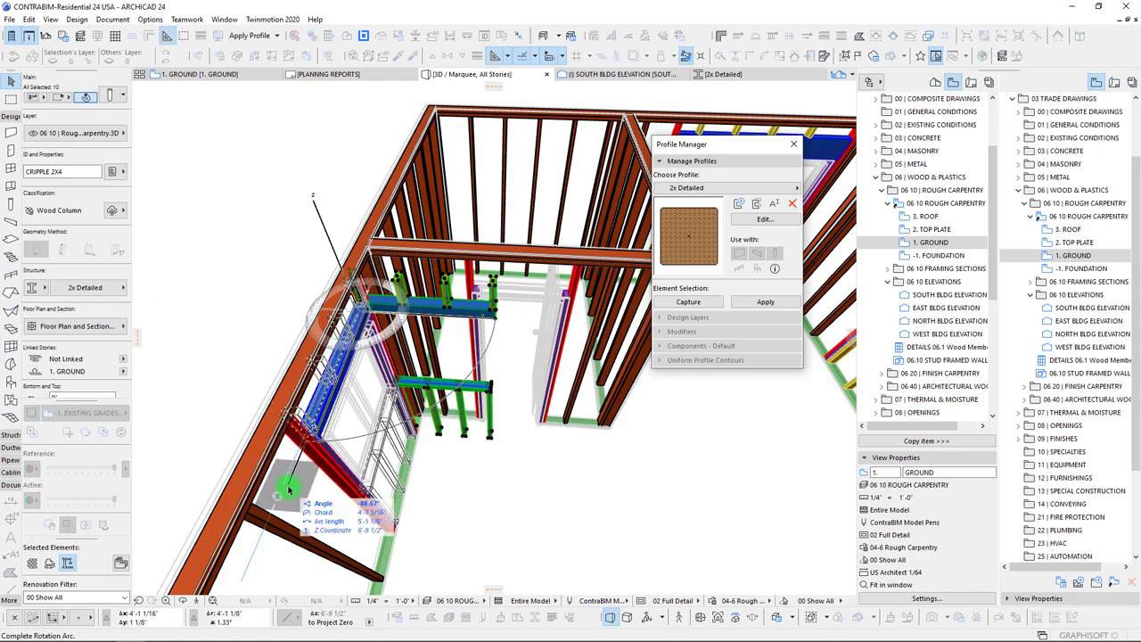
click(343, 422)
shift+middle_drag(362, 398, 484, 392)
scroll(464, 392, up, 3)
click(446, 391)
key(Escape)
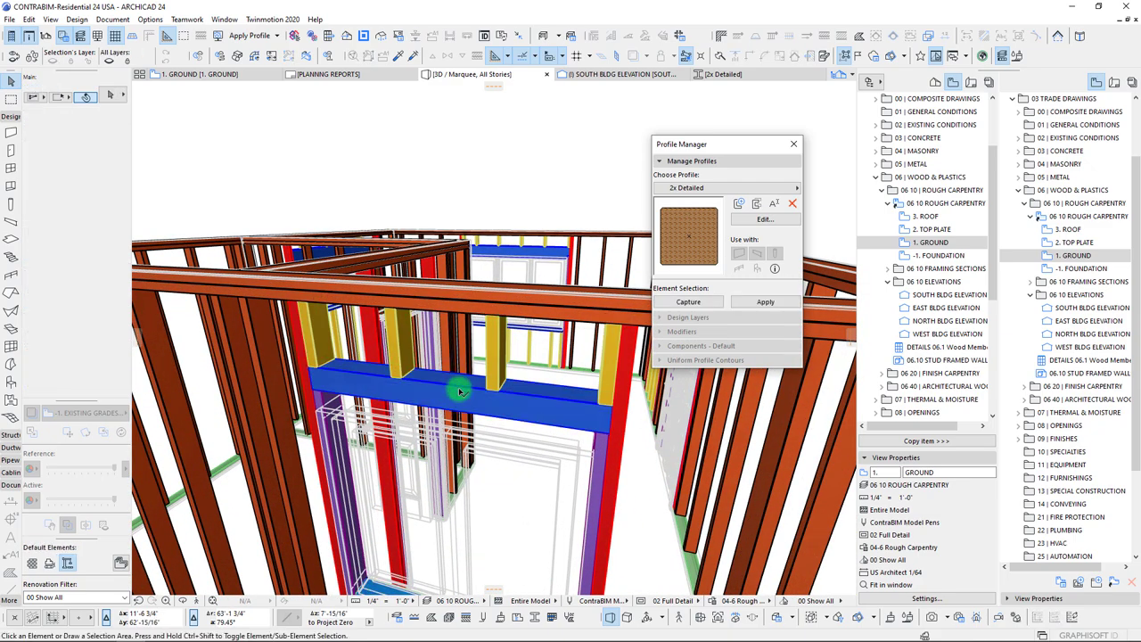
- Copy the end cripple stud above the casement window's header onto the near end of the exterior door's header
scroll(459, 391, down, 6)
scroll(459, 390, down, 5)
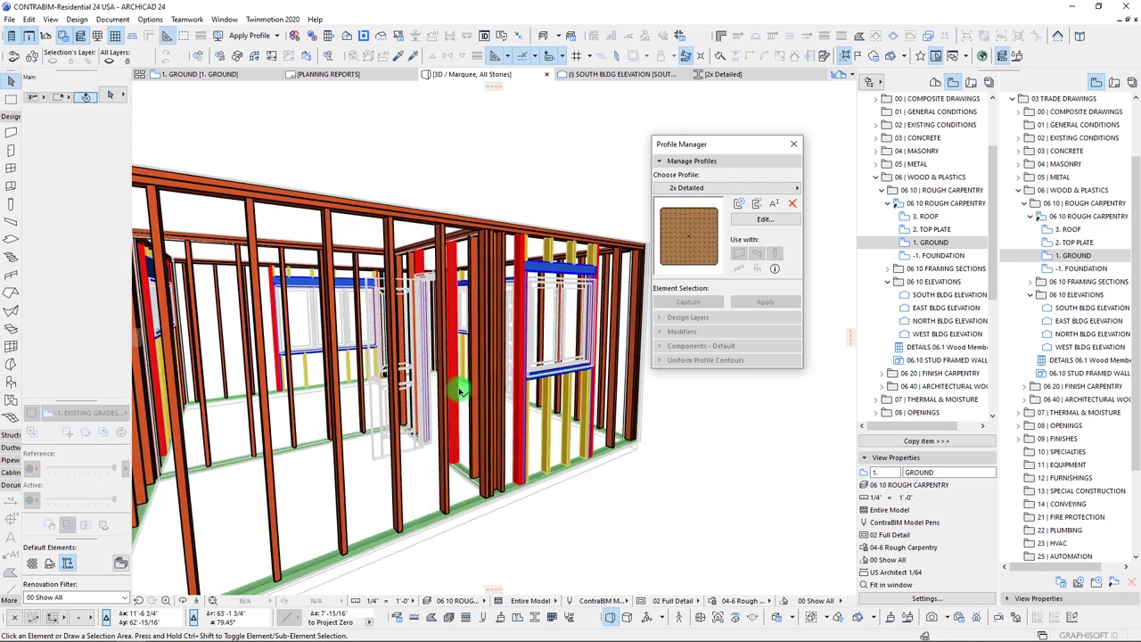
scroll(459, 390, up, 10)
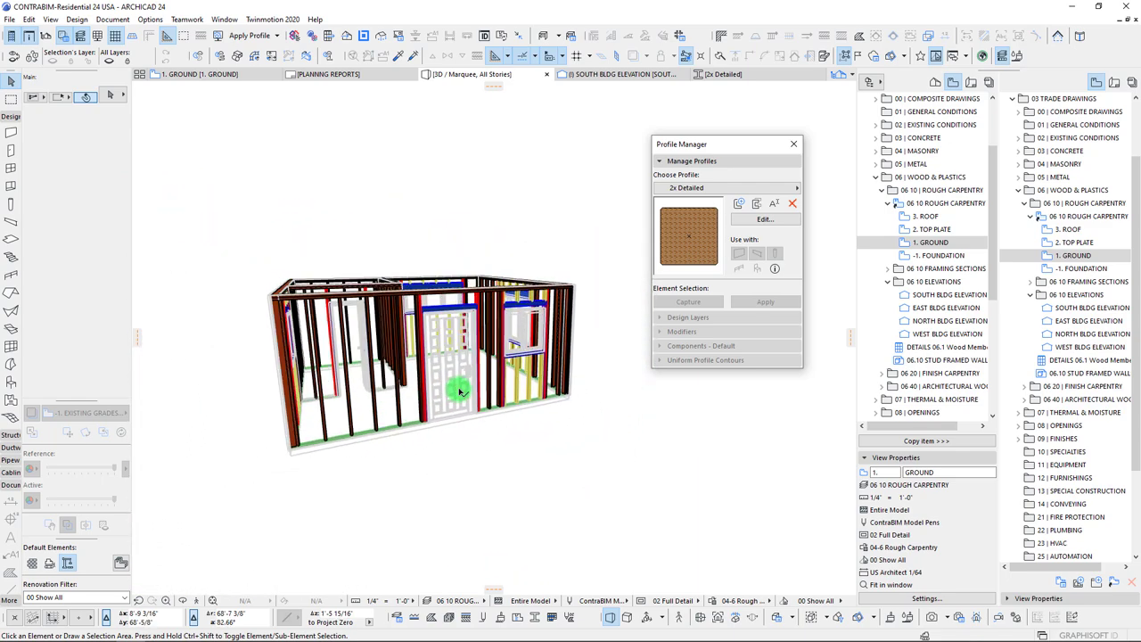
scroll(556, 288, up, 2)
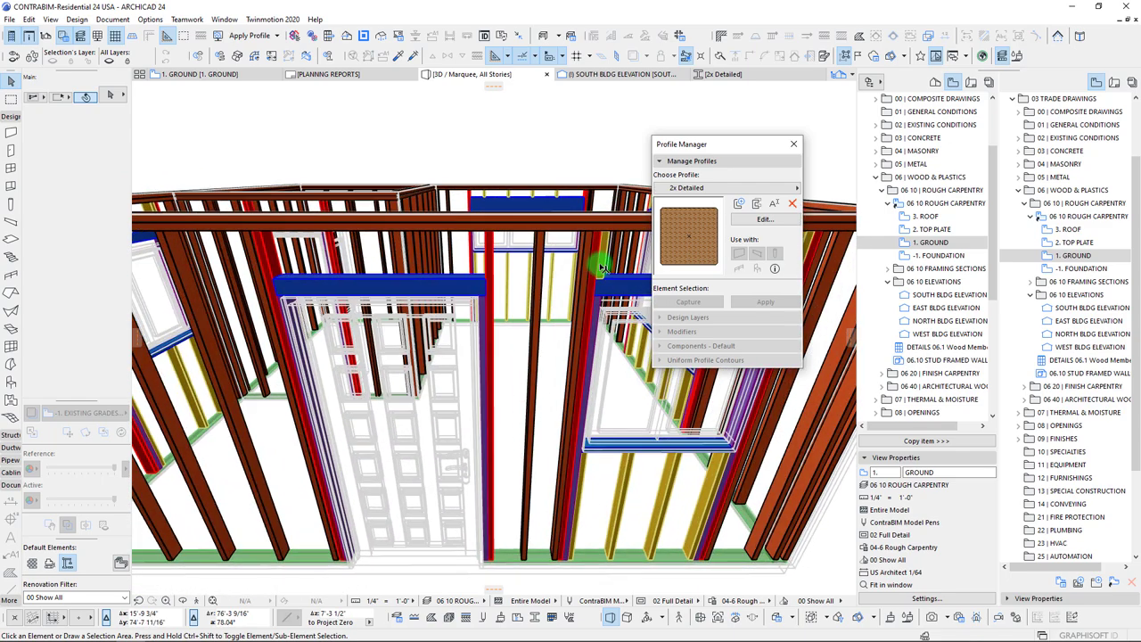
click(604, 275)
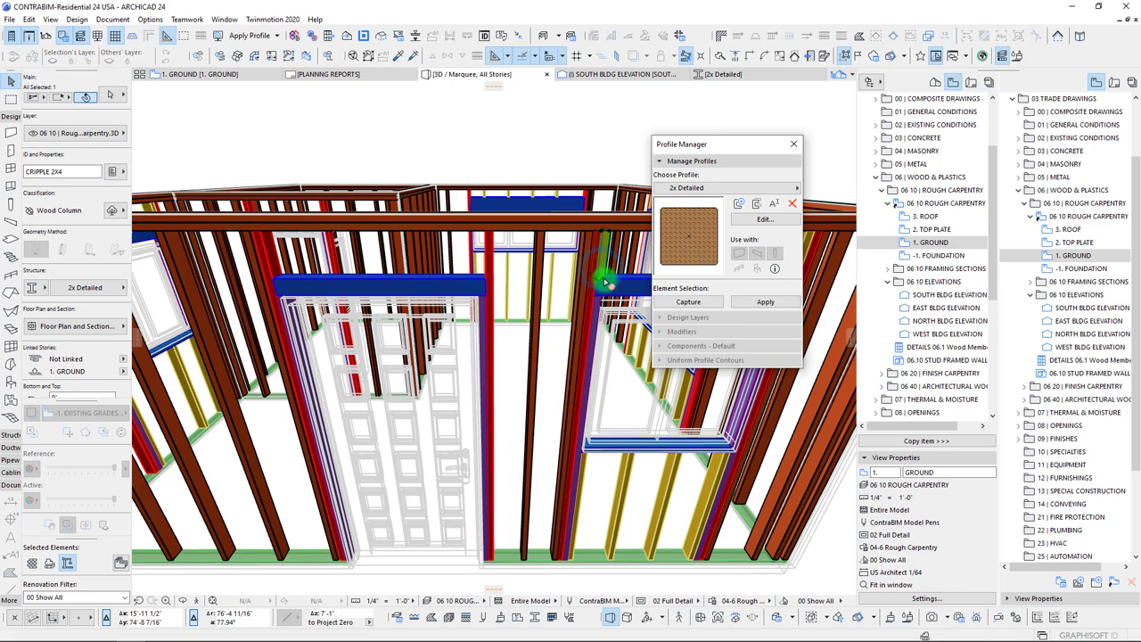
click(604, 284)
click(484, 279)
- Drag a copy of the cripple stud above the exterior door to the opposite end of the door header
shift+middle_drag(457, 267, 525, 357)
key(ctrl+shift+d)
click(541, 368)
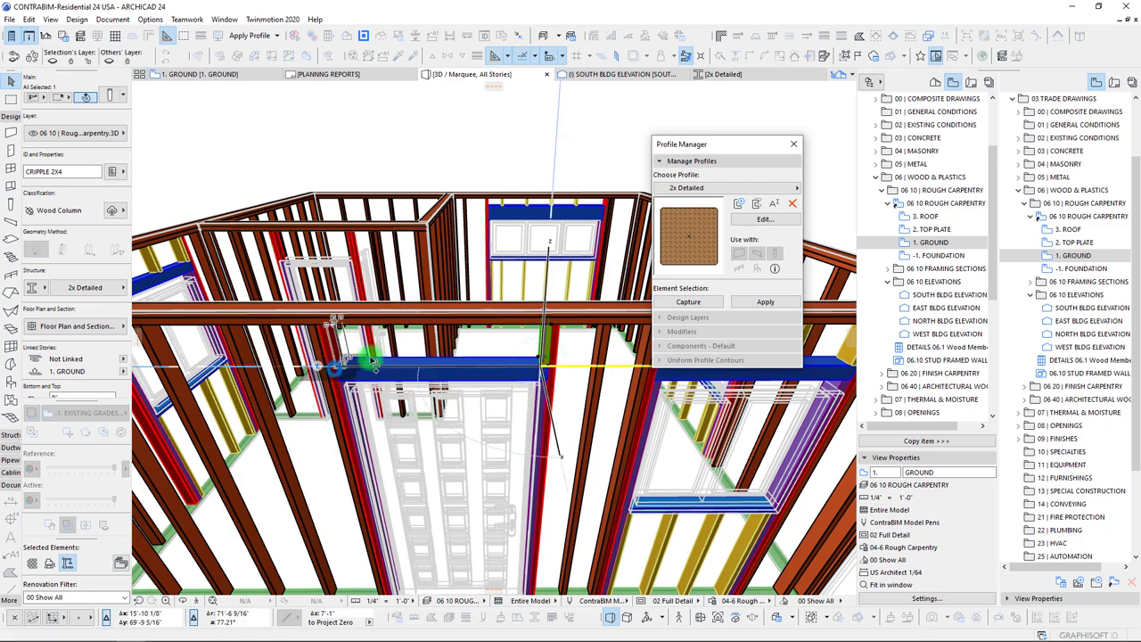
click(335, 370)
shift+middle_drag(417, 403, 455, 375)
scroll(457, 376, down, 5)
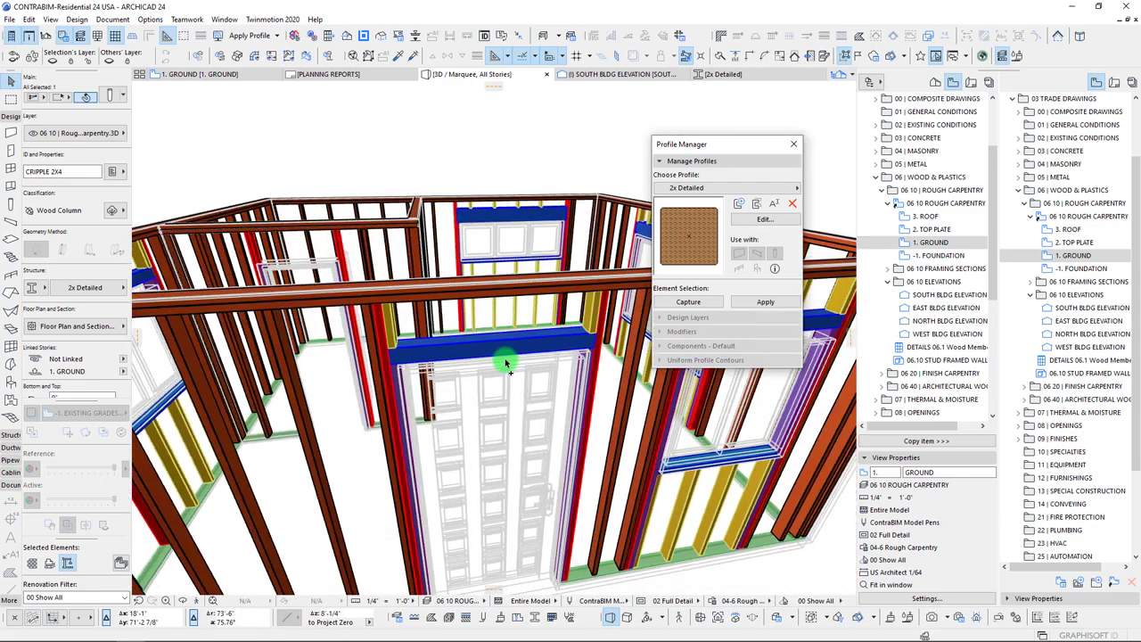
- Multiply the cripple stud across the exterior door's header with the Spread method at 1'-4" spacing
key(ctrl+u)
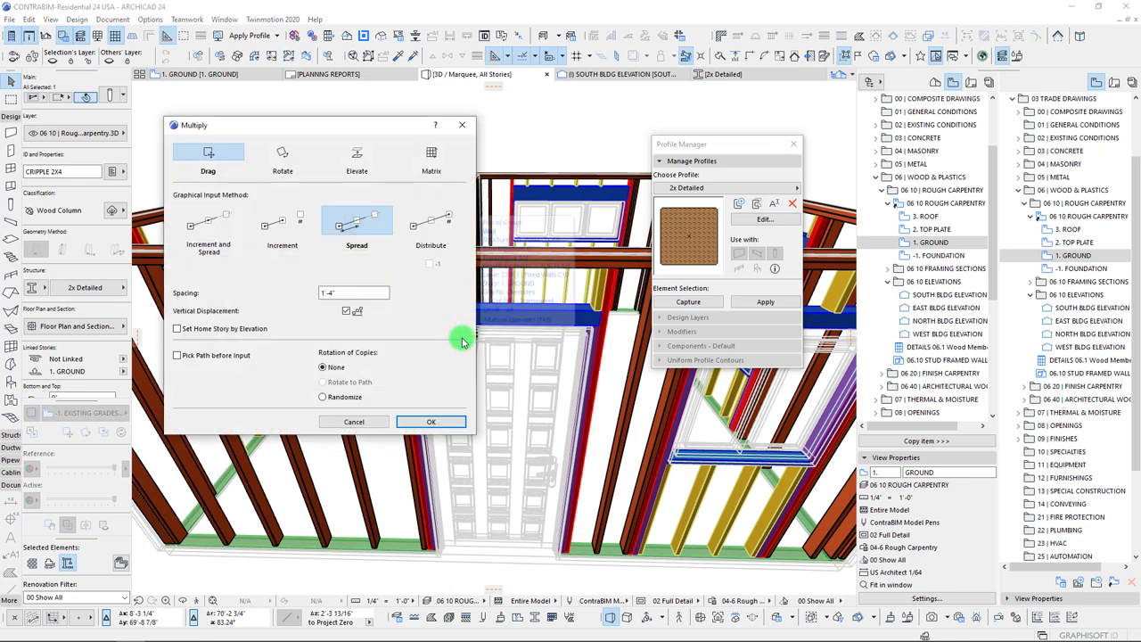
click(404, 417)
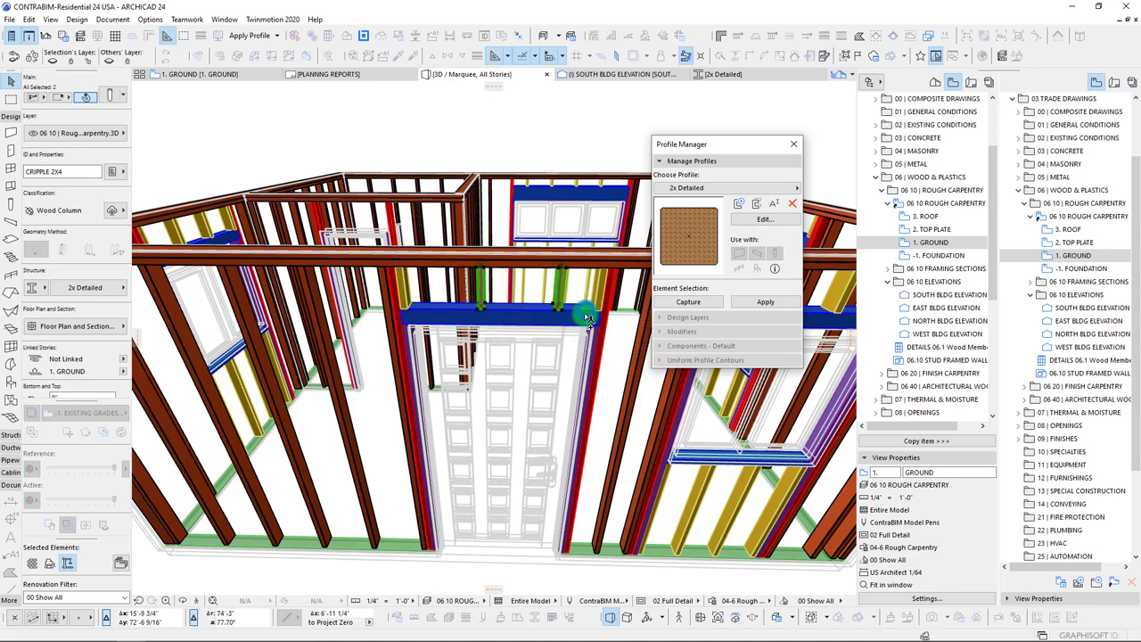
key(Escape)
shift+middle_drag(546, 311, 541, 312)
- Close the Profile Manager and stretch the top of the casement window beside the exterior door up to its header's underside
click(796, 148)
shift+middle_drag(631, 265, 461, 234)
scroll(461, 238, down, 3)
scroll(461, 234, up, 5)
mouse_move(512, 185)
shift+middle_down()
mouse_move(484, 191)
mouse_move(503, 201)
shift+middle_up()
click(488, 206)
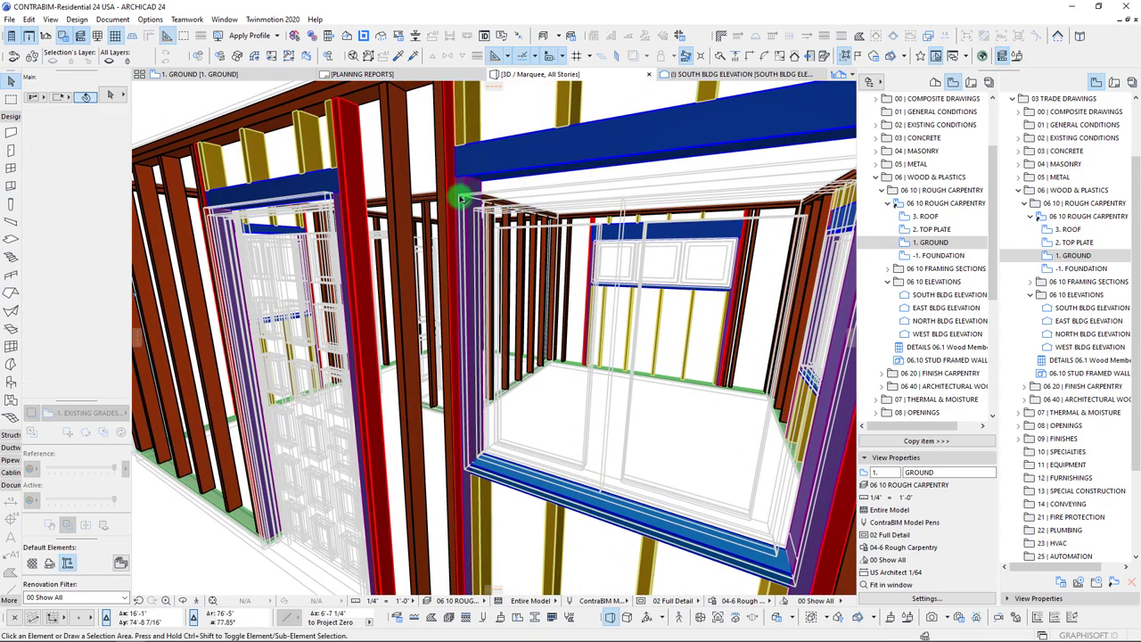
mouse_move(488, 206)
shift+middle_down()
mouse_move(571, 84)
mouse_move(458, 233)
mouse_move(497, 210)
shift+middle_up()
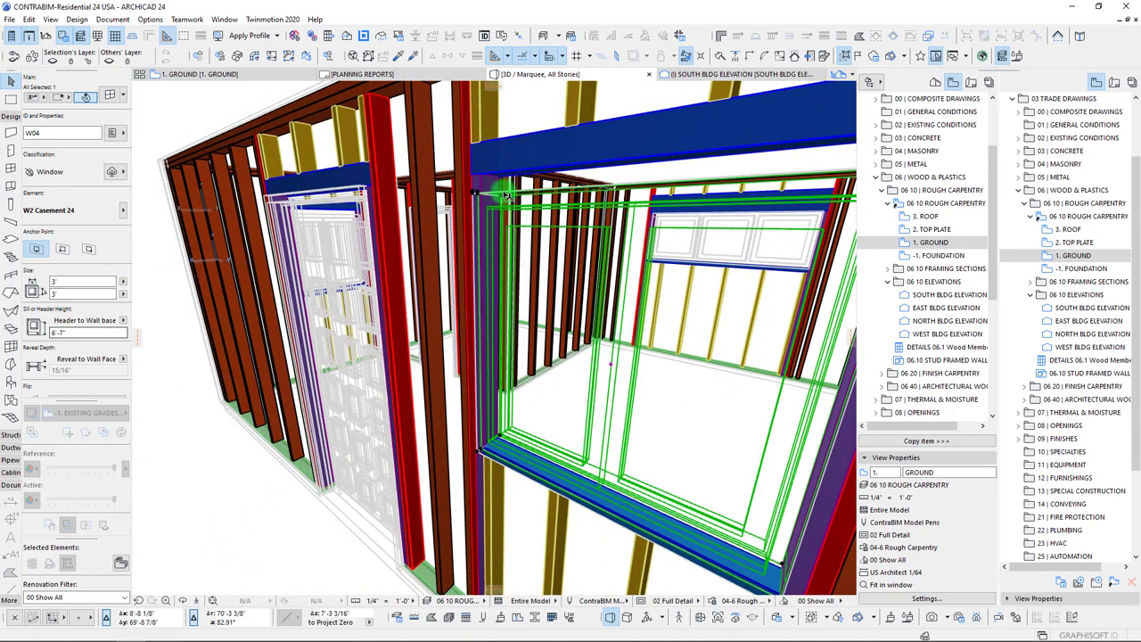
click(486, 172)
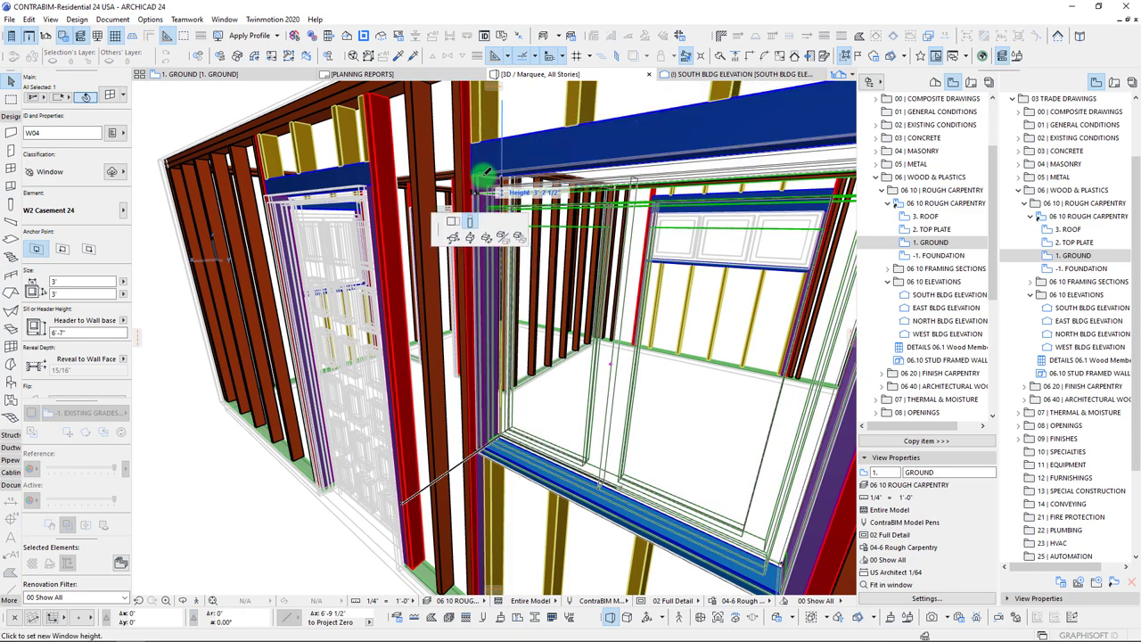
scroll(581, 242, down, 6)
- Stretch the top of the other casement window up to its header's underside, for a height of 3'-2 1/4"
shift+middle_drag(581, 241, 373, 242)
scroll(526, 254, down, 5)
scroll(527, 262, up, 5)
scroll(525, 258, up, 2)
scroll(526, 258, down, 6)
scroll(443, 269, up, 3)
scroll(443, 270, up, 3)
click(306, 239)
scroll(306, 239, up, 3)
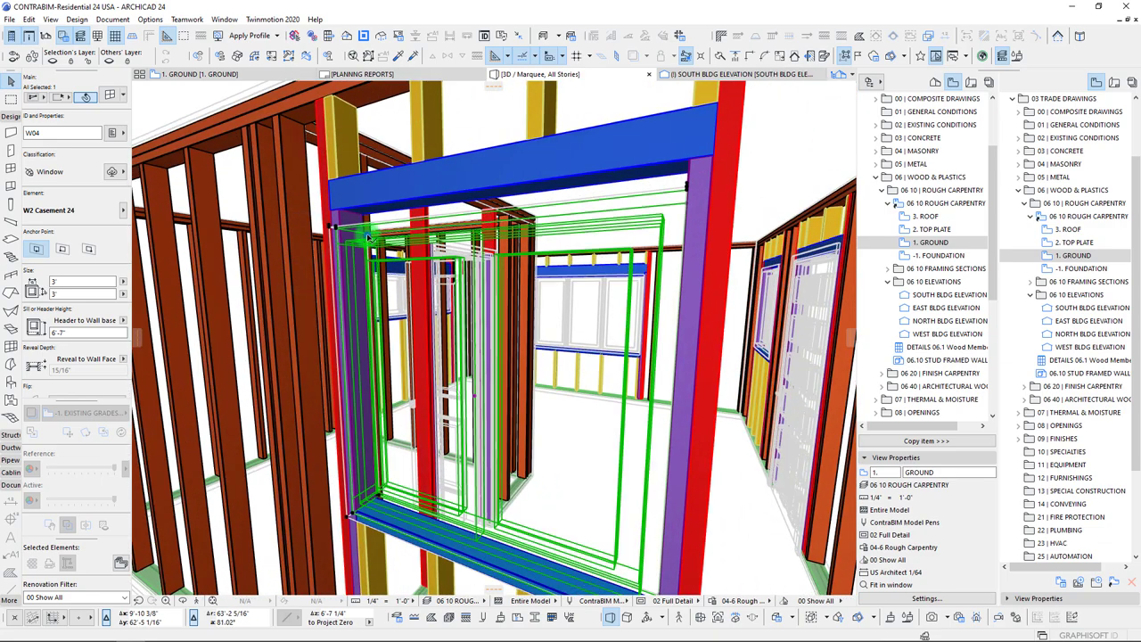
click(369, 237)
click(508, 269)
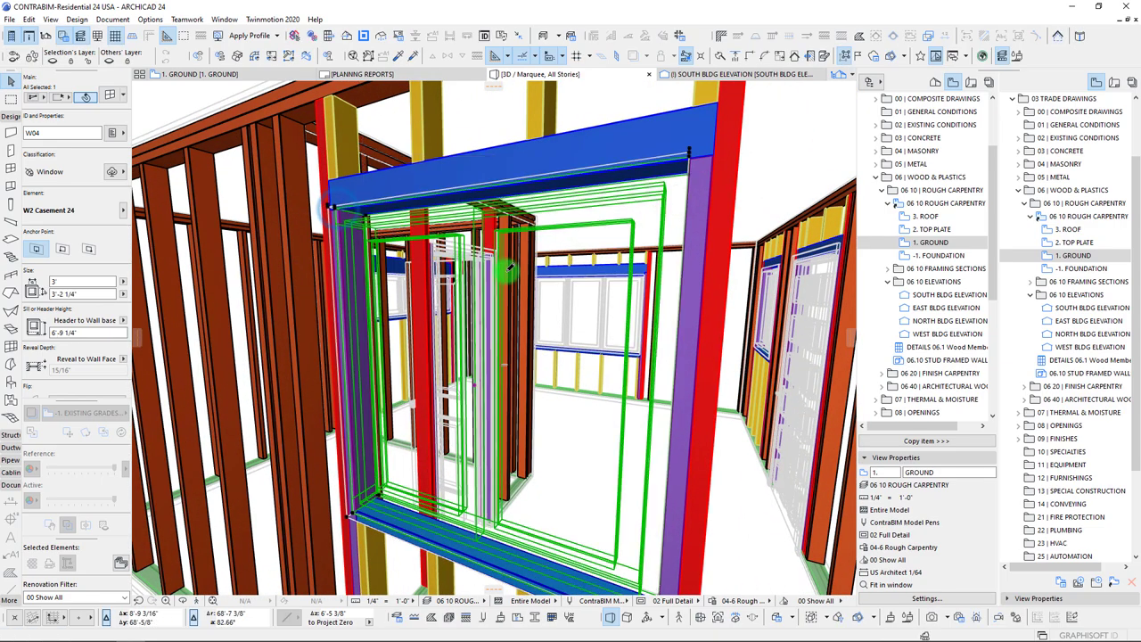
- Set the 3D view's graphic overrides to No Overrides
scroll(509, 268, down, 5)
shift+middle_drag(509, 269, 510, 266)
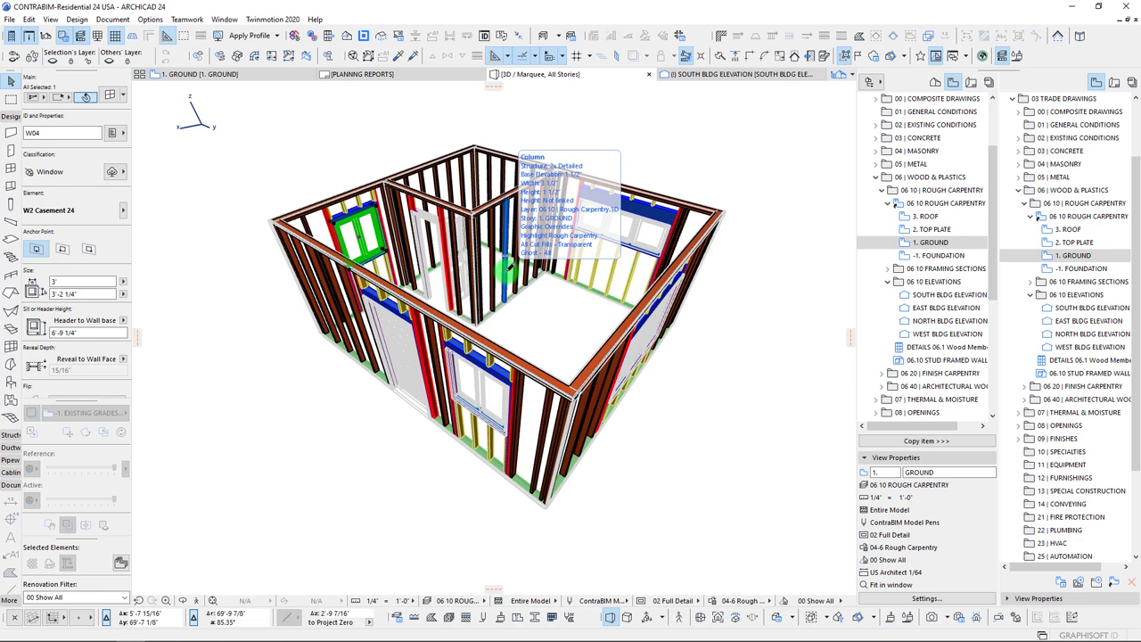
shift+middle_drag(484, 309, 520, 340)
scroll(520, 341, up, 3)
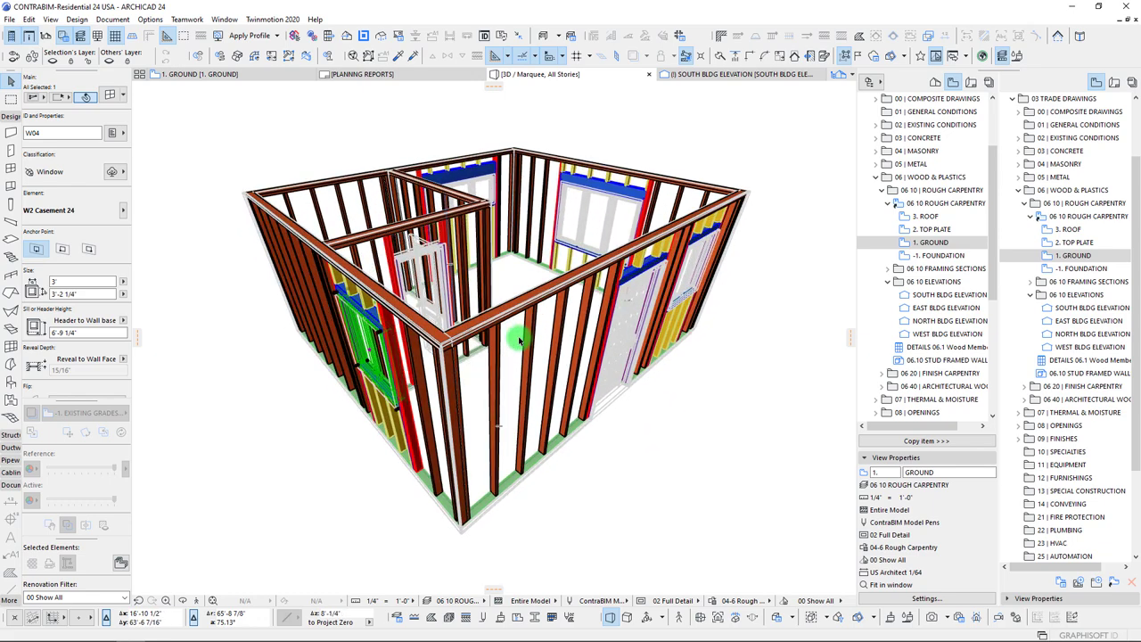
mouse_move(584, 354)
shift+middle_down()
mouse_move(543, 250)
mouse_move(522, 345)
mouse_move(650, 543)
mouse_move(752, 609)
shift+middle_up()
key(Escape)
click(747, 603)
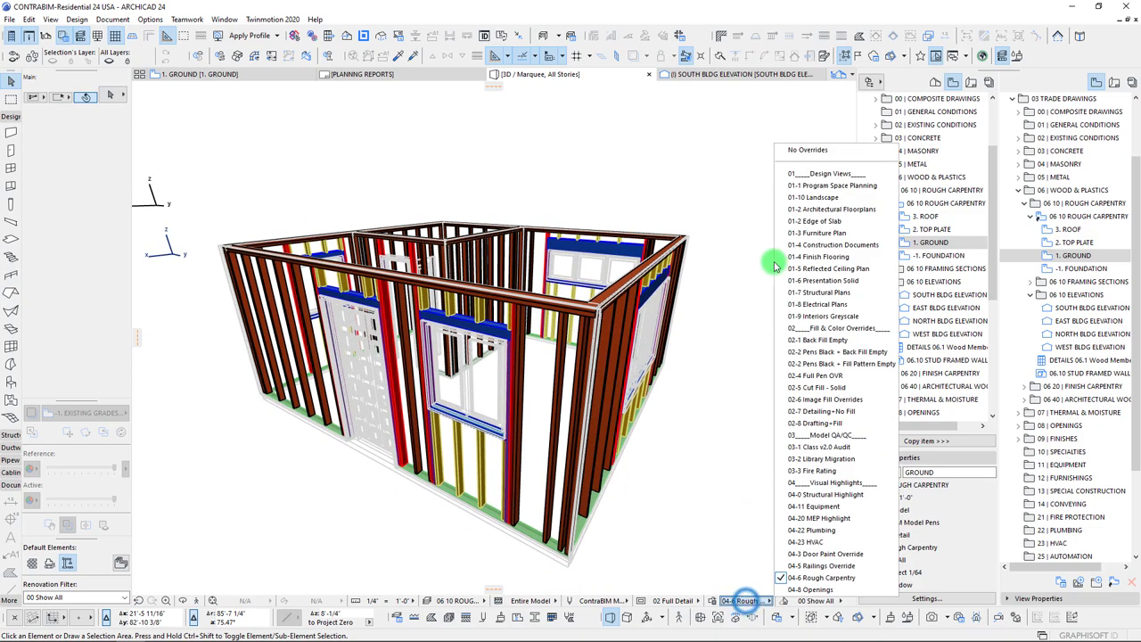
click(800, 148)
- Inspect the framing from inside and above with its natural wood surfaces, and return to the 1. GROUND floor plan
scroll(452, 408, up, 4)
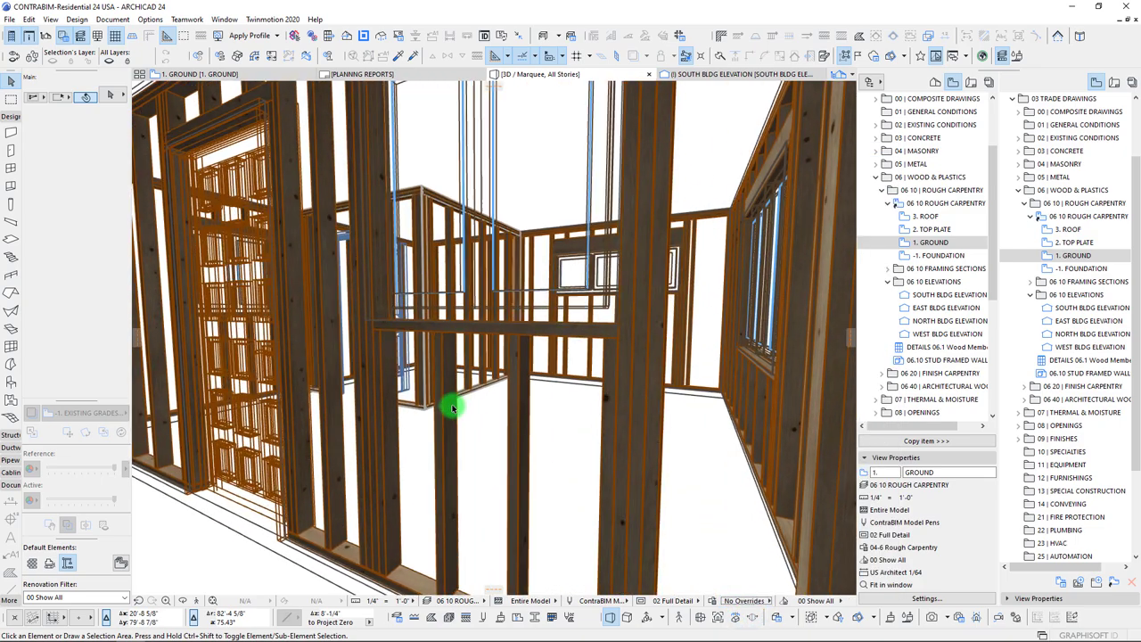
scroll(452, 407, down, 5)
shift+middle_drag(452, 407, 453, 408)
scroll(452, 409, up, 3)
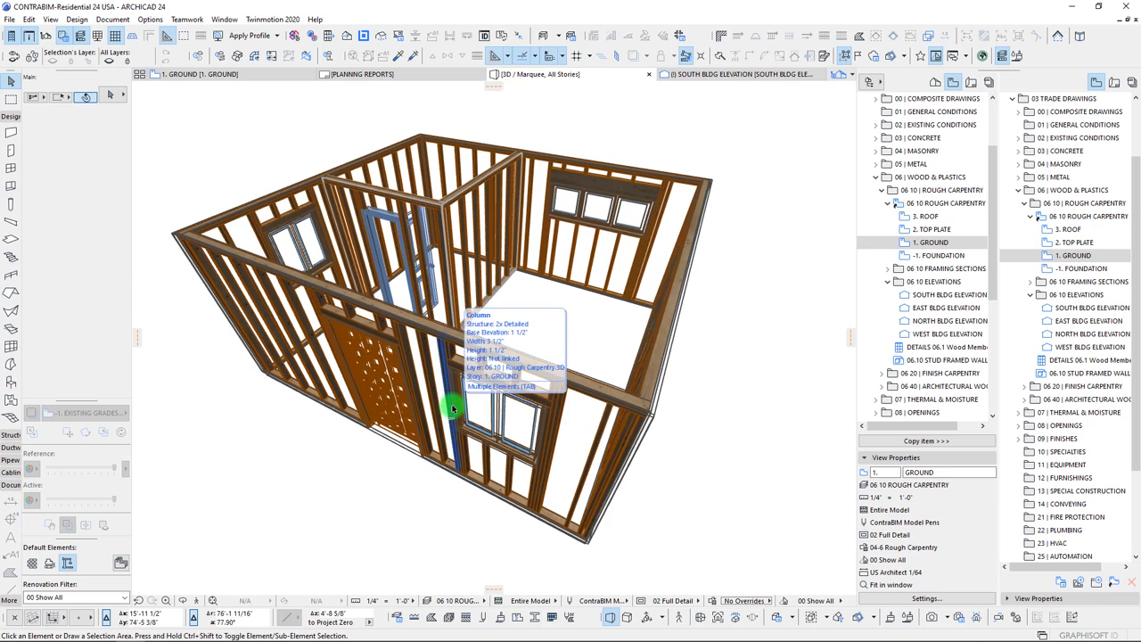
shift+middle_drag(452, 409, 644, 303)
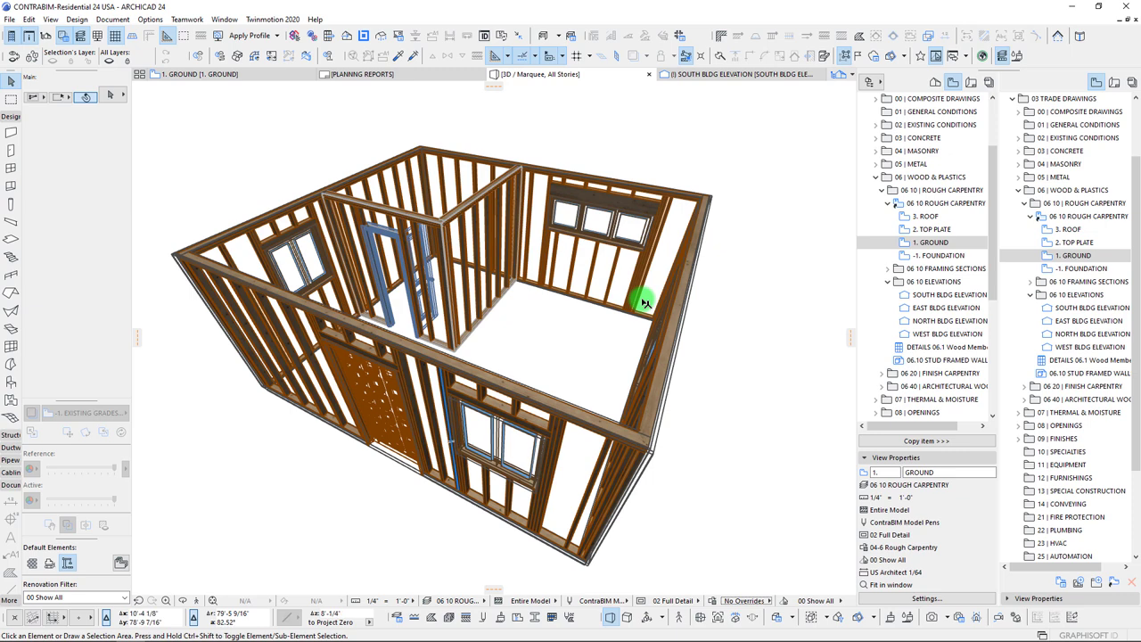
key(F2)
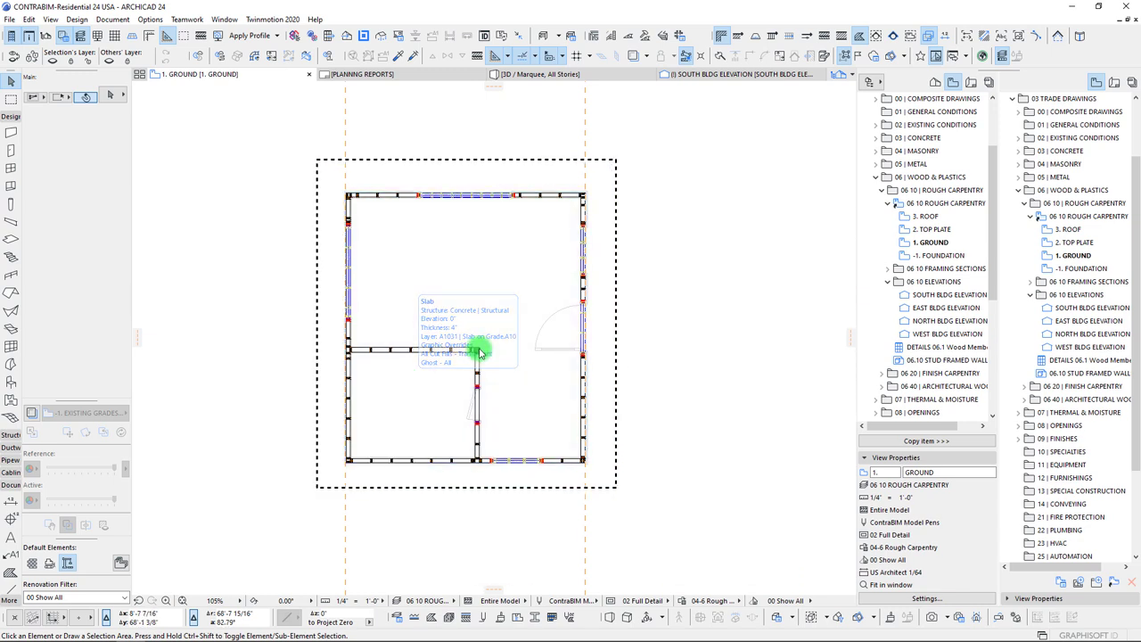
scroll(948, 182, up, 3)
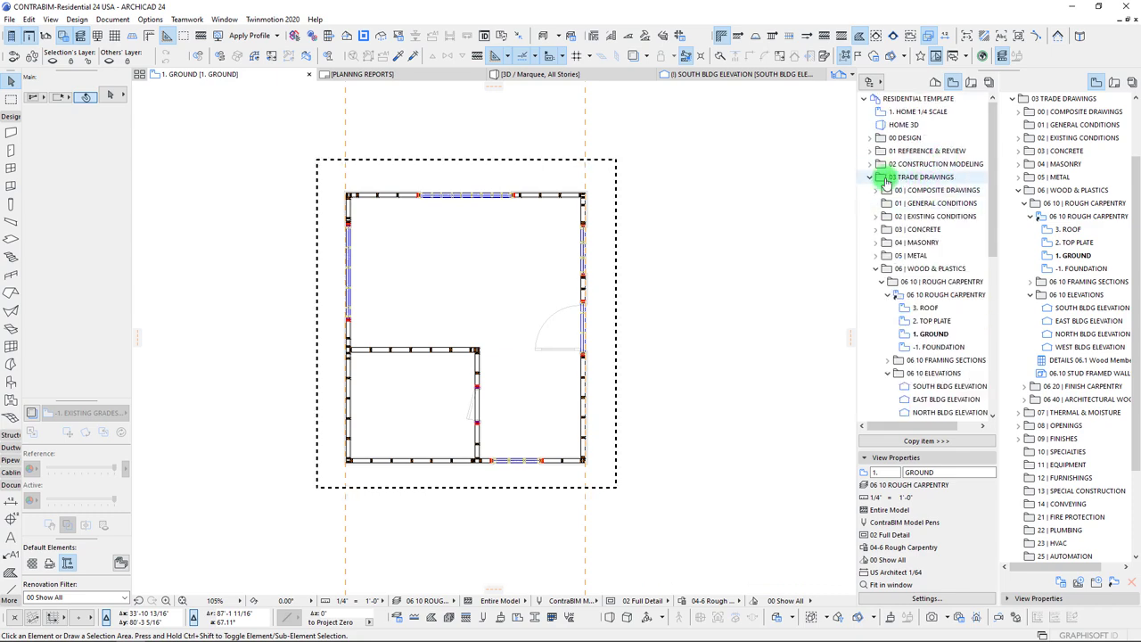
- Examine the small building's ground-floor framing plan and collapse the 03 TRADE DRAWINGS view folder
middle_drag(469, 406, 465, 406)
scroll(456, 370, up, 3)
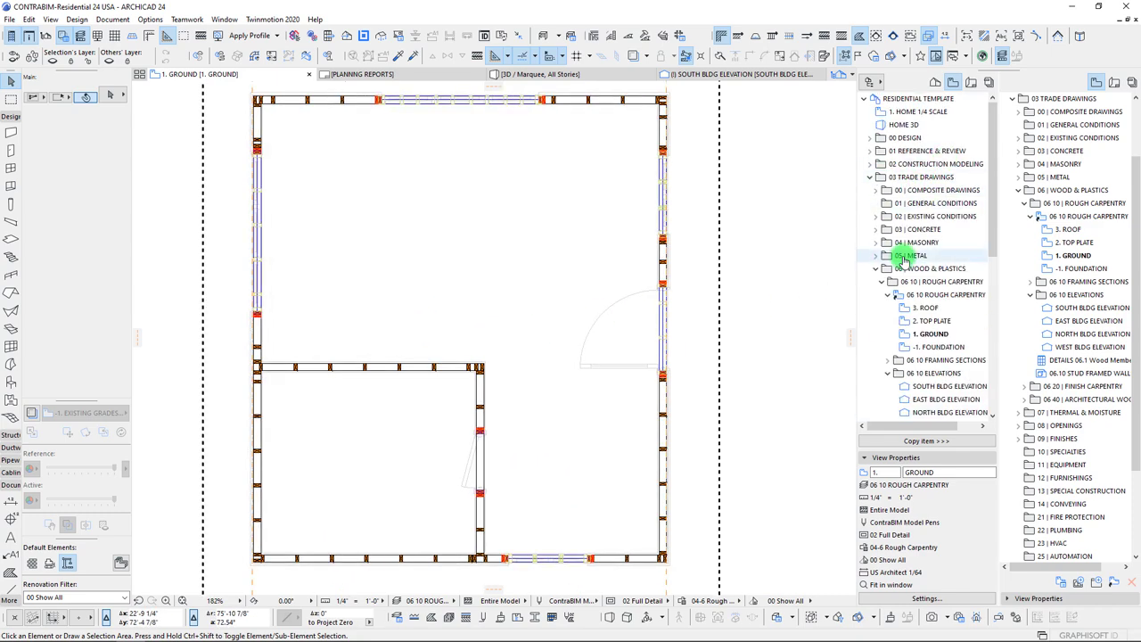
click(923, 291)
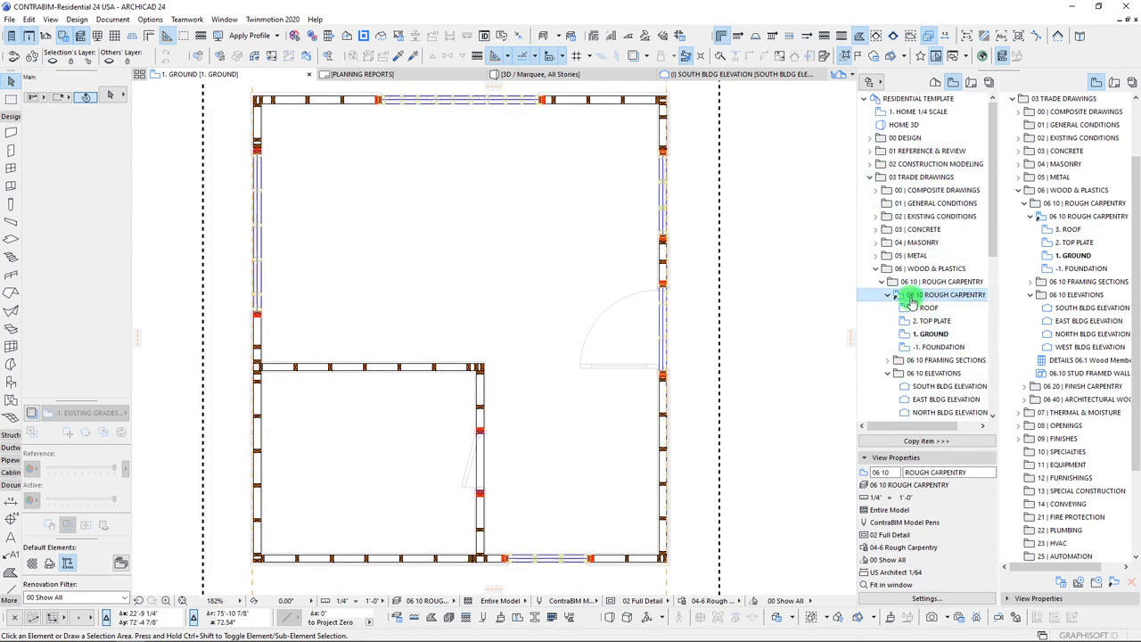
click(894, 295)
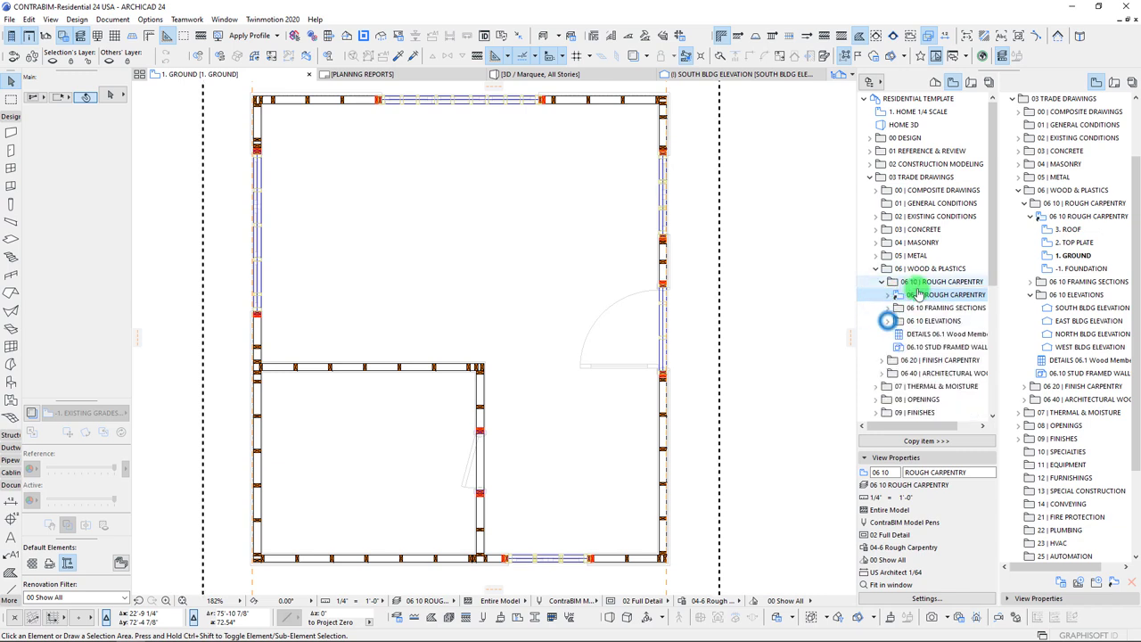
click(894, 294)
click(888, 295)
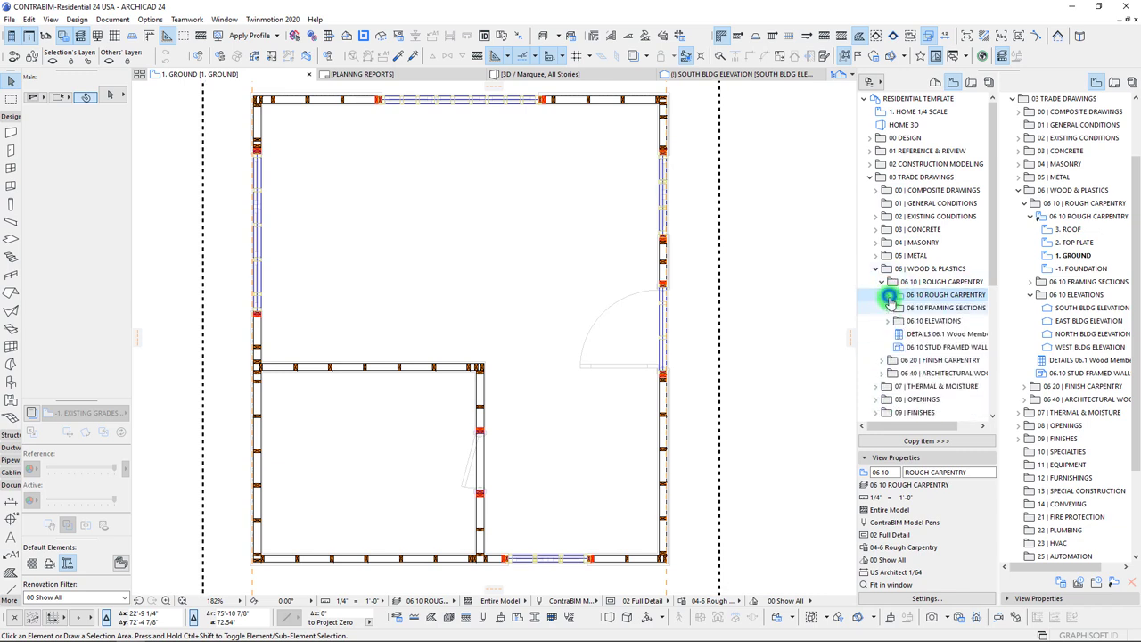
click(865, 178)
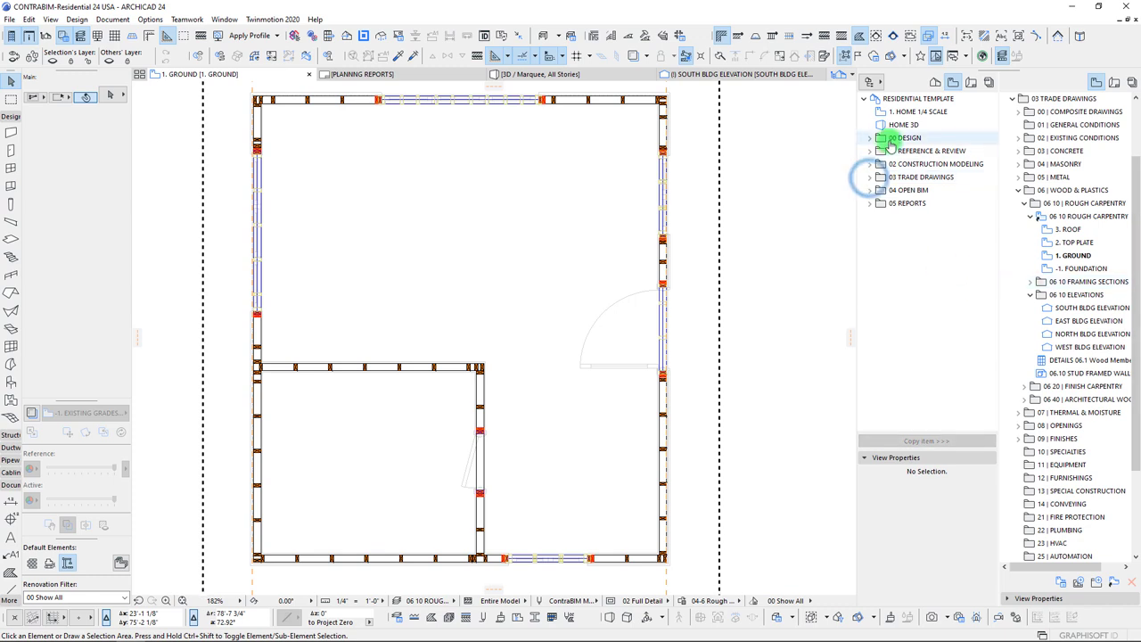
- Open the 1. GROUND view of the E20 LIGHTING PLANS from the electrical design views
click(869, 139)
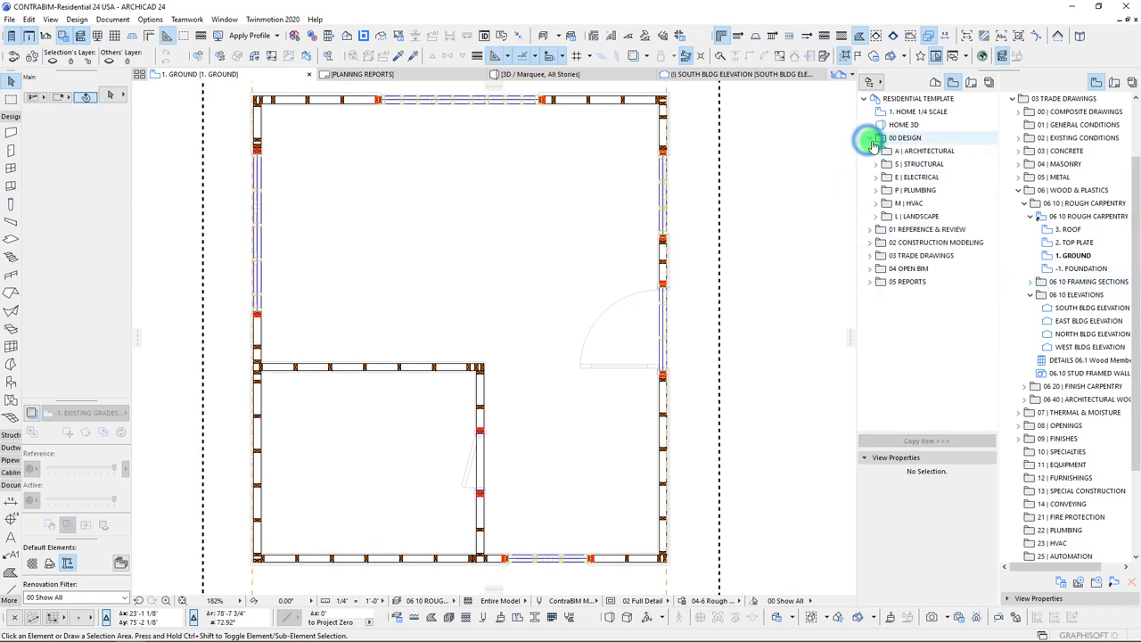
click(870, 139)
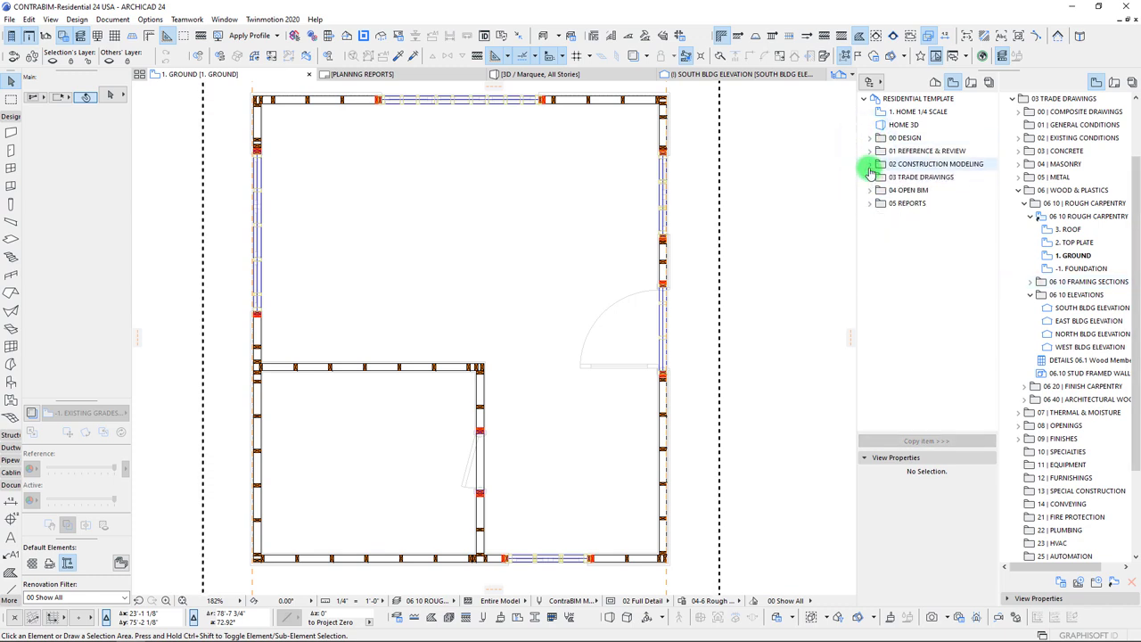
click(870, 139)
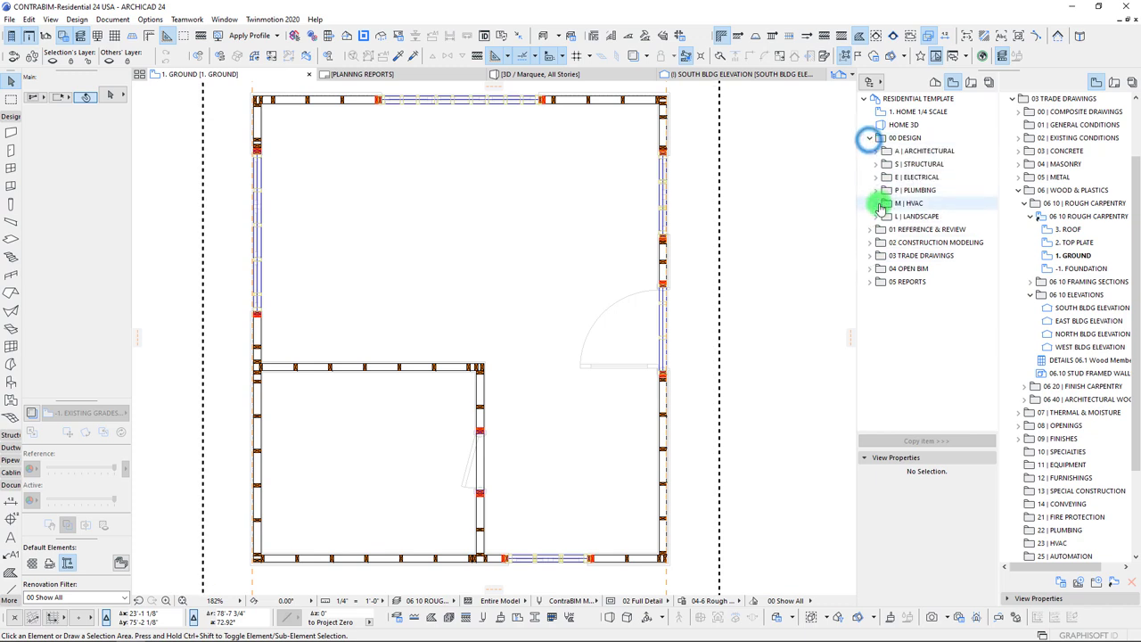
click(875, 178)
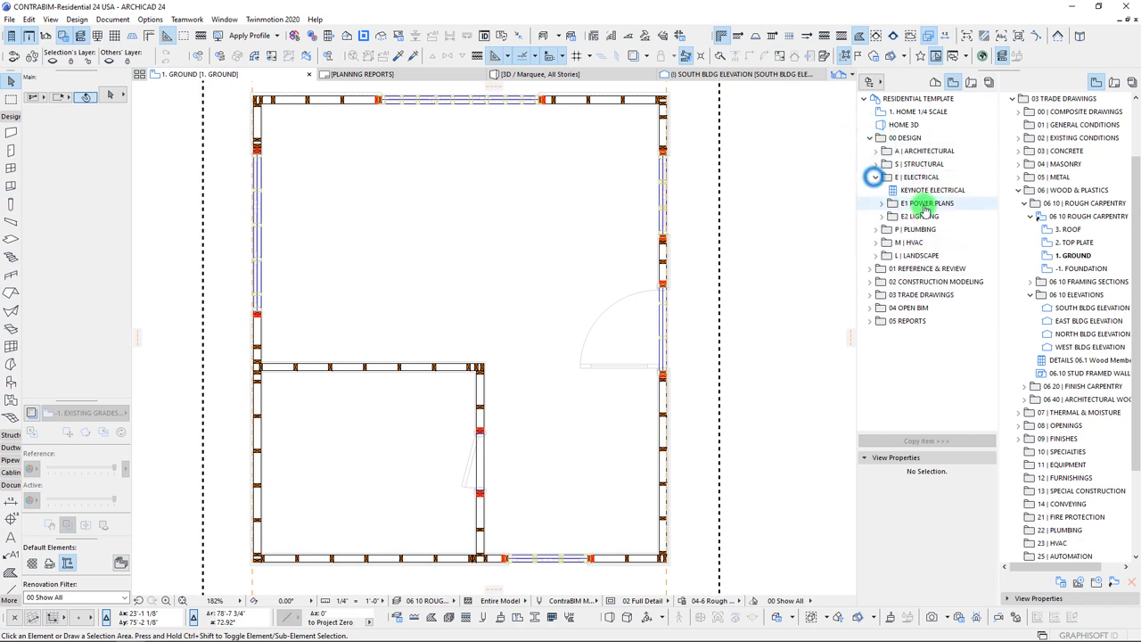
click(882, 216)
click(888, 229)
click(927, 269)
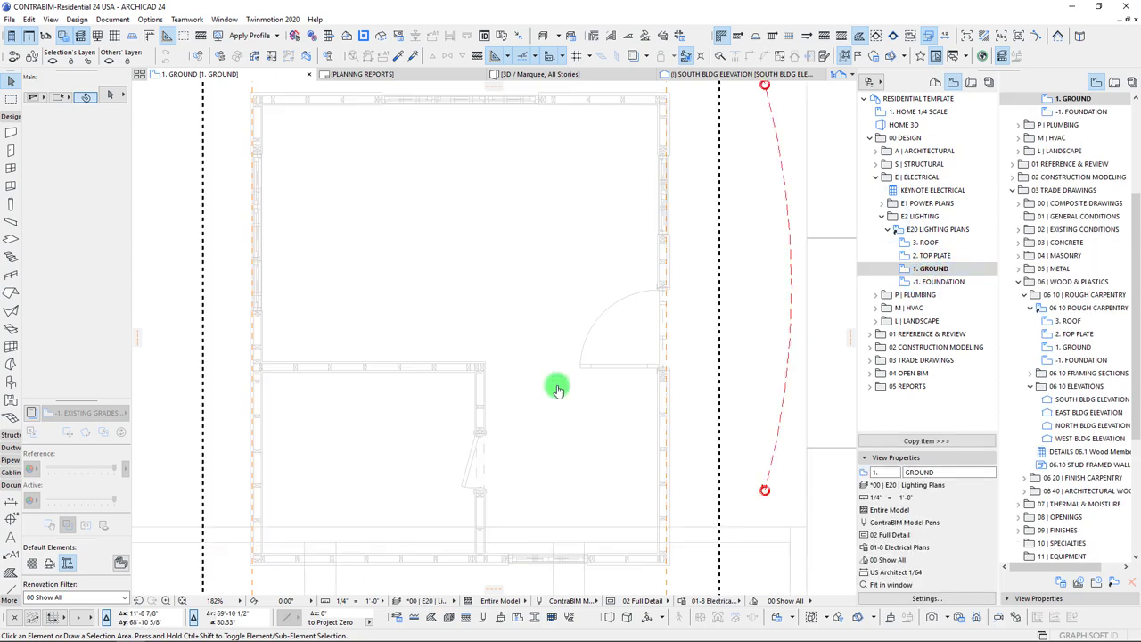
- Check the kitchen light switch's position against the cripple studs beside the HEADER 4X6, selecting the stud and the switch
scroll(575, 397, down, 6)
scroll(463, 406, up, 5)
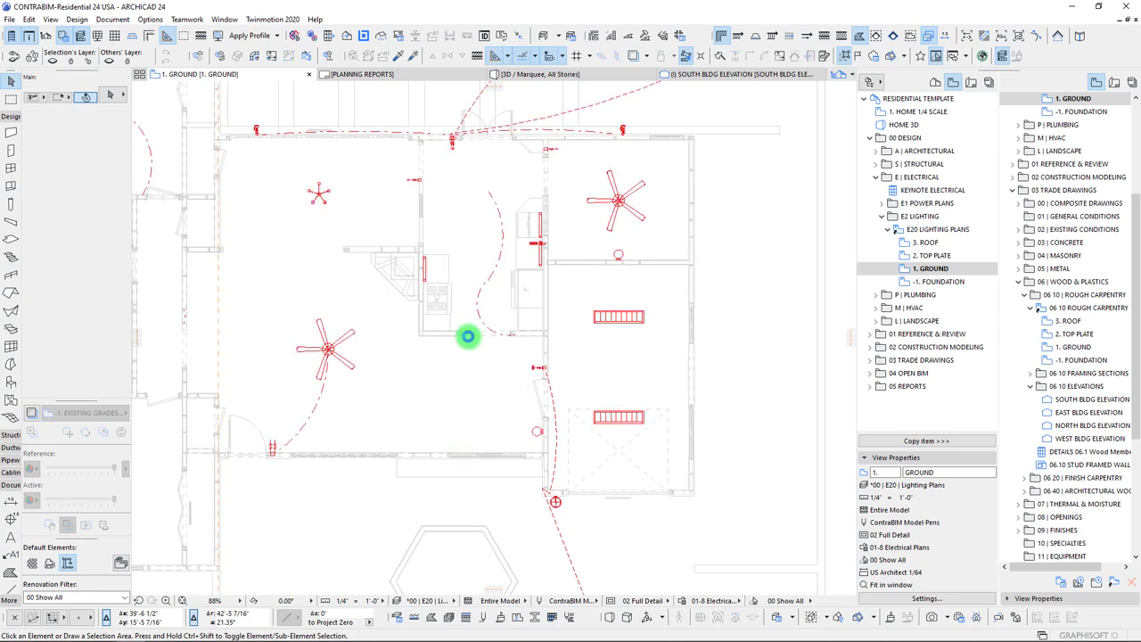
scroll(592, 327, up, 12)
scroll(633, 337, up, 2)
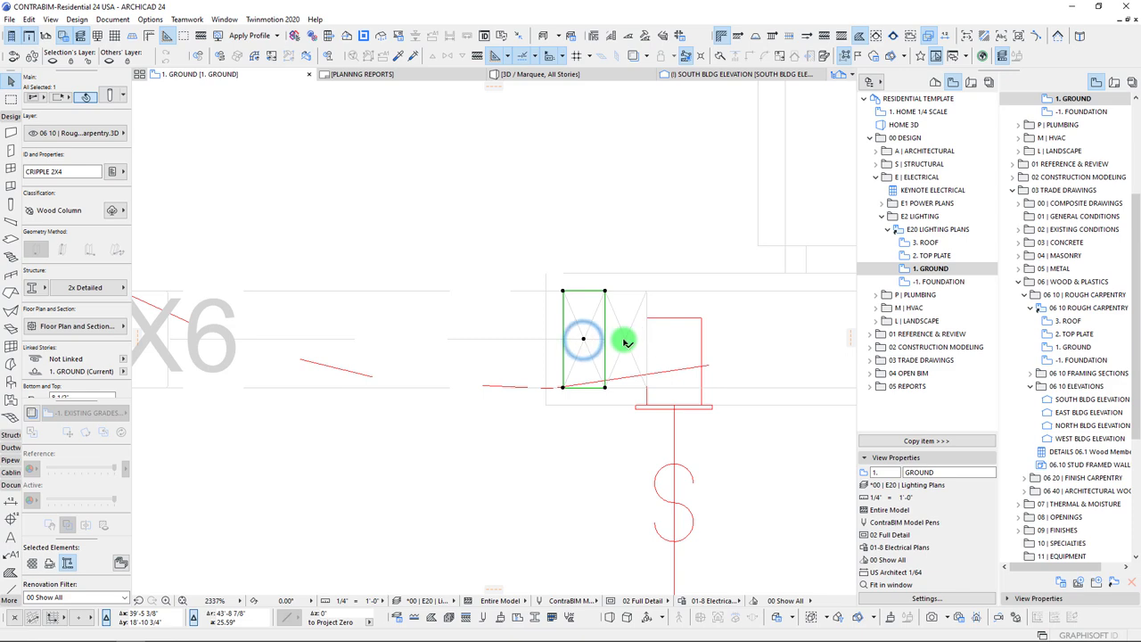
click(624, 338)
click(701, 318)
scroll(675, 382, down, 9)
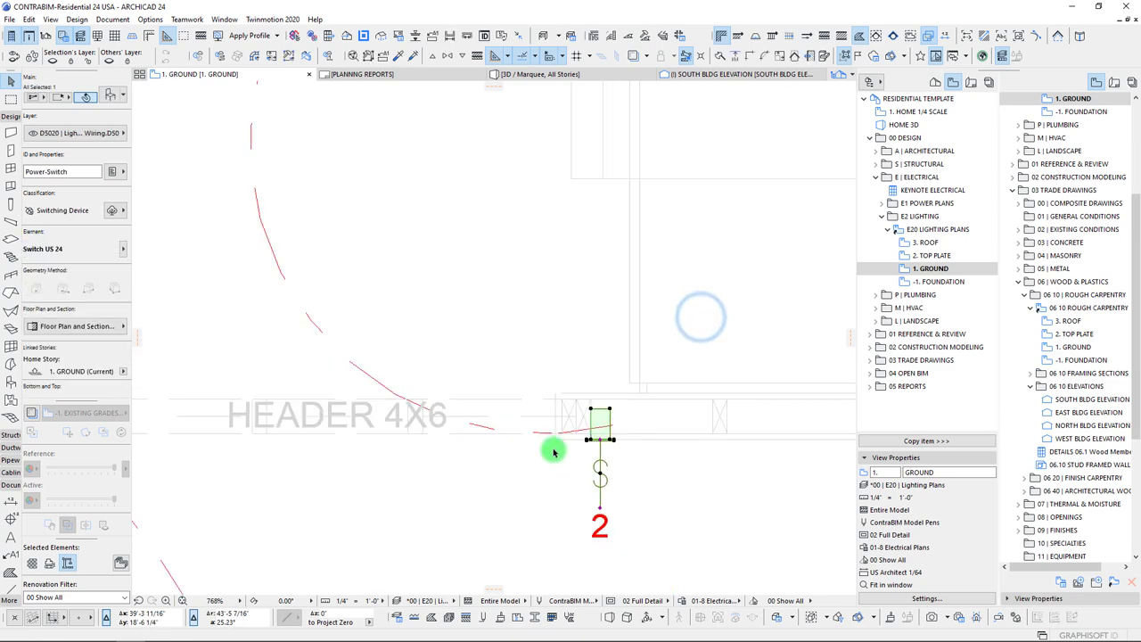
scroll(499, 403, up, 2)
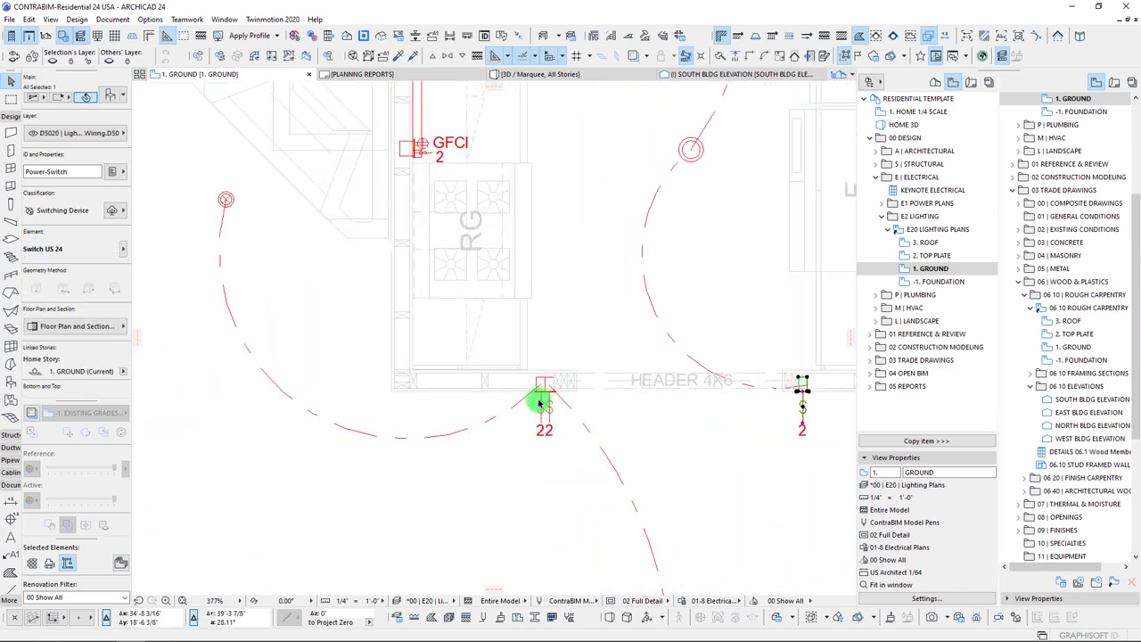
scroll(452, 346, down, 3)
scroll(491, 395, up, 1)
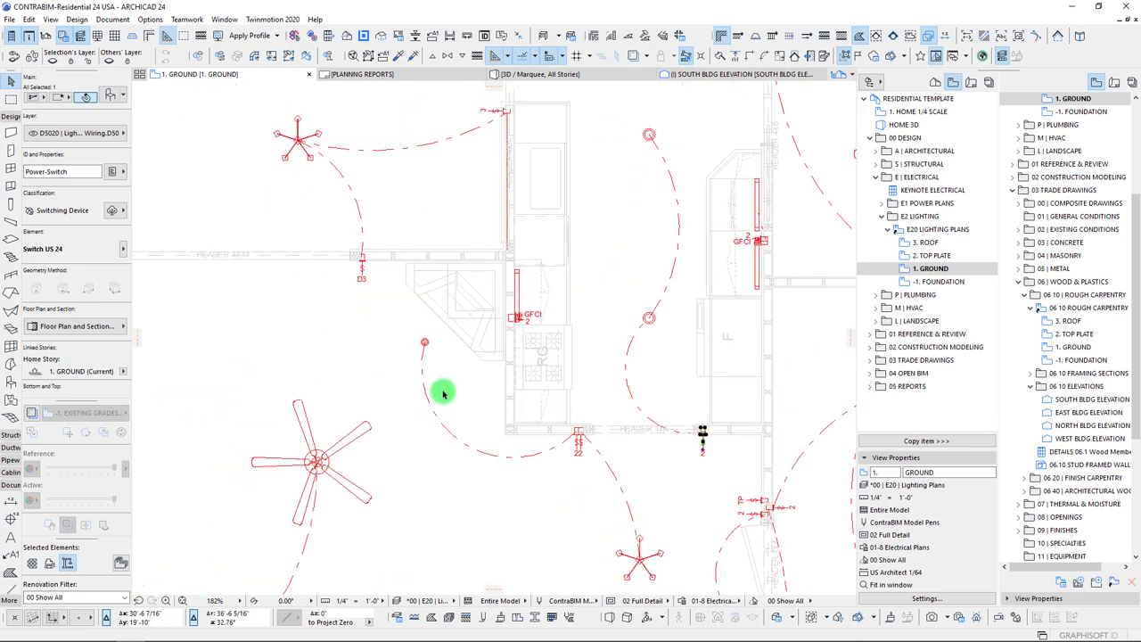
- Examine the fixtures and switch wiring across the house and the area around the small building on the lighting plan
scroll(417, 357, down, 2)
middle_drag(413, 359, 526, 343)
scroll(494, 344, down, 2)
middle_drag(494, 269, 497, 345)
scroll(437, 160, up, 4)
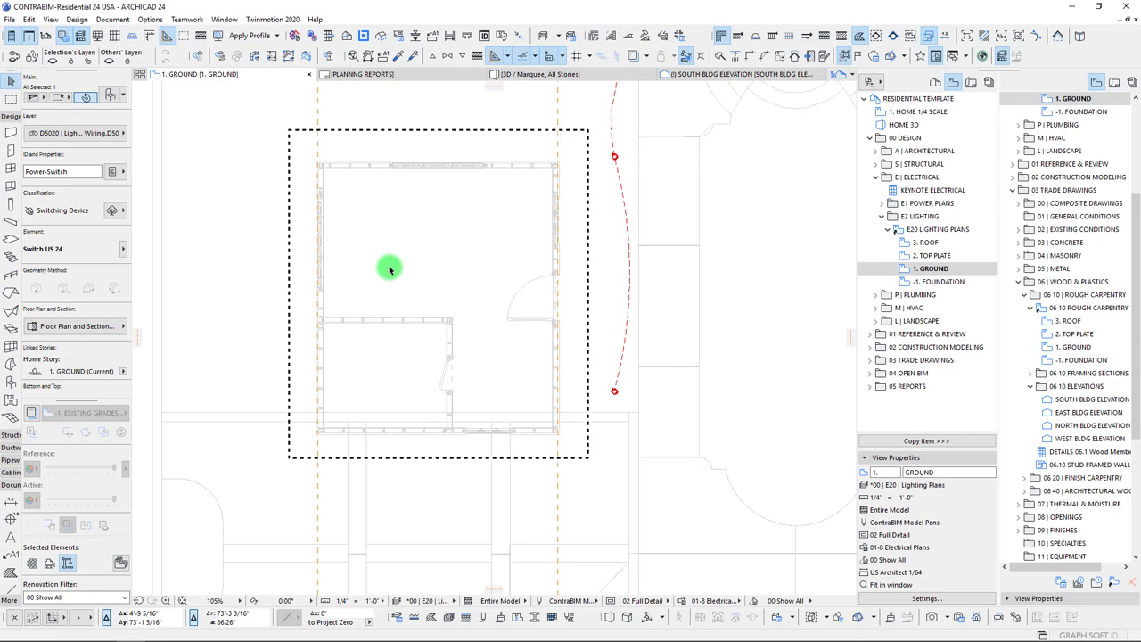
scroll(408, 305, down, 3)
scroll(535, 360, down, 2)
middle_drag(534, 360, 534, 296)
scroll(530, 366, up, 3)
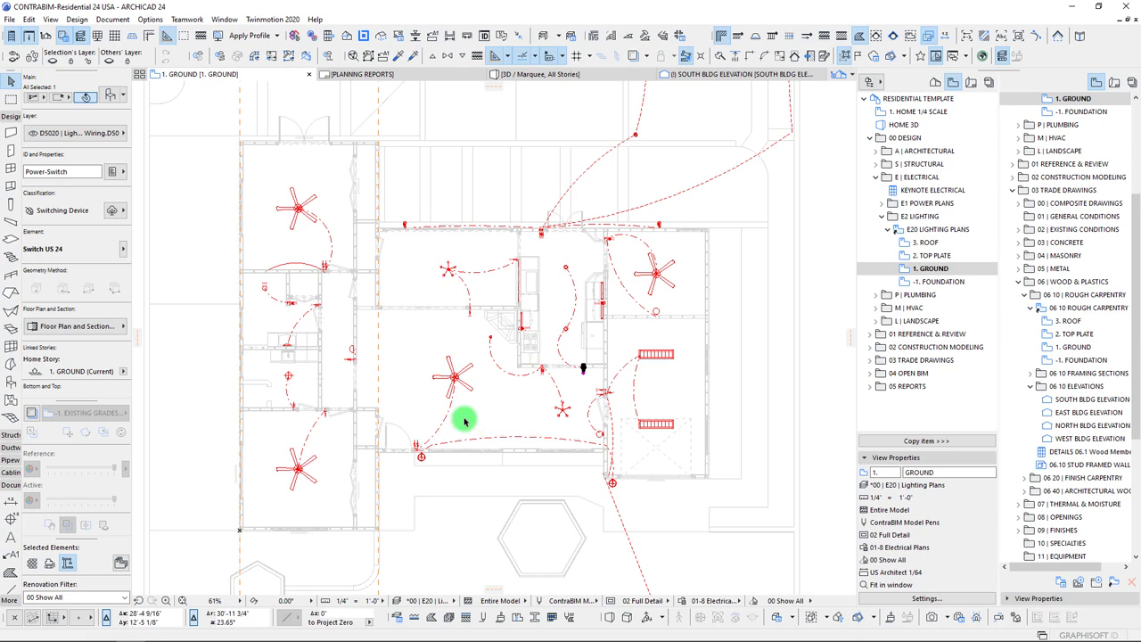
scroll(406, 398, down, 5)
middle_drag(393, 223, 417, 405)
scroll(418, 405, up, 4)
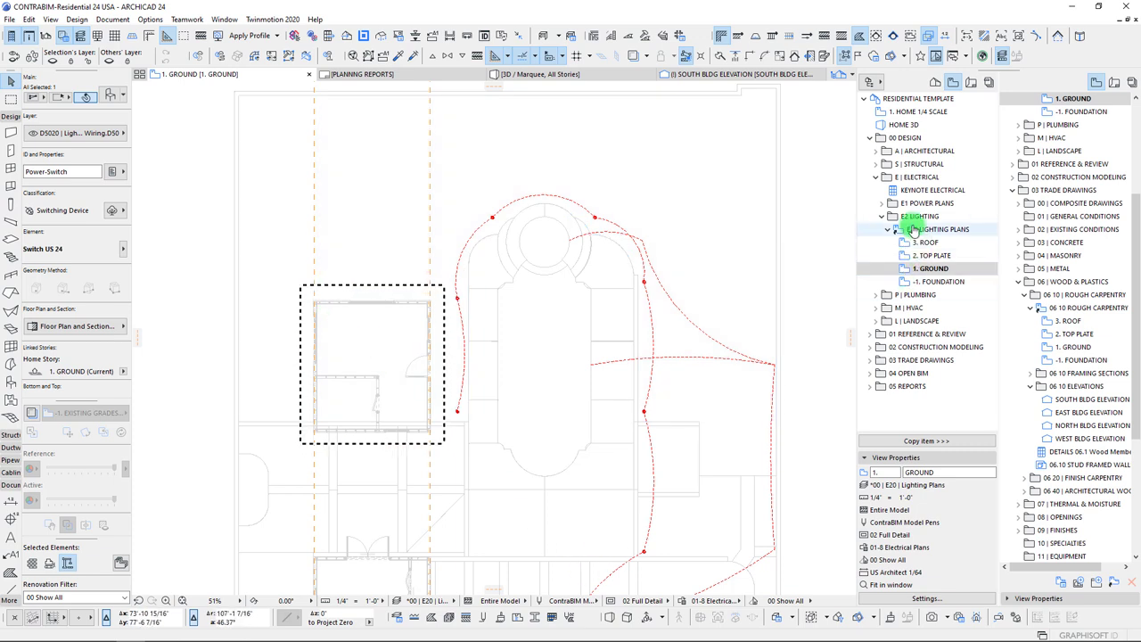
- Collapse the 00 DESIGN views and return to the 1. GROUND view of the 06 10 ROUGH CARPENTRY trade drawings
click(883, 216)
click(876, 176)
click(870, 138)
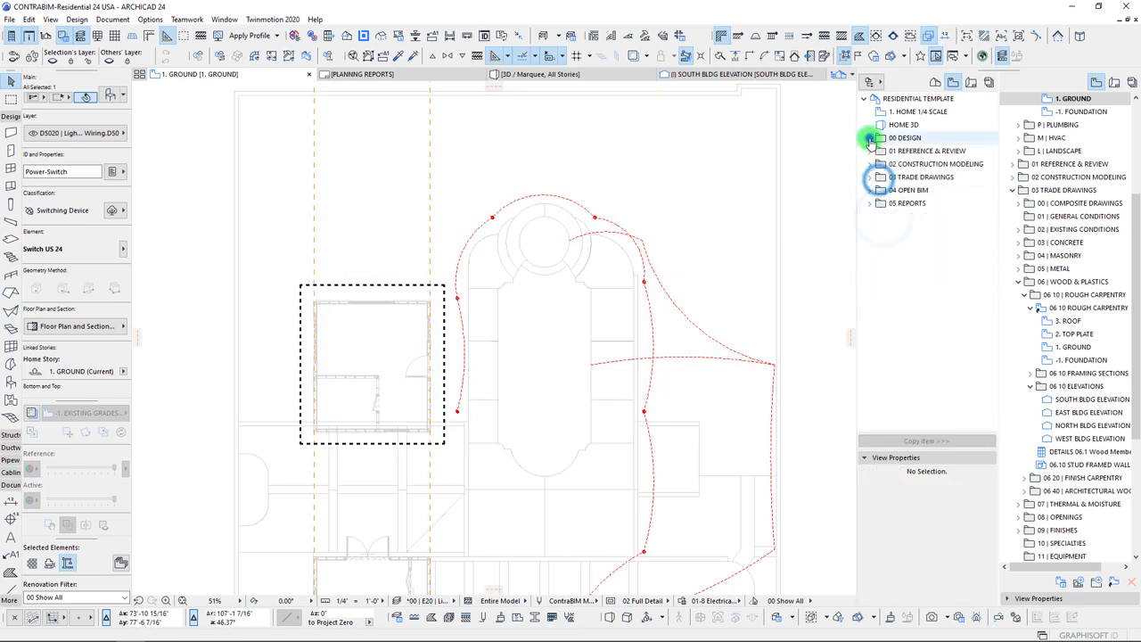
click(870, 185)
click(898, 218)
click(887, 218)
click(924, 257)
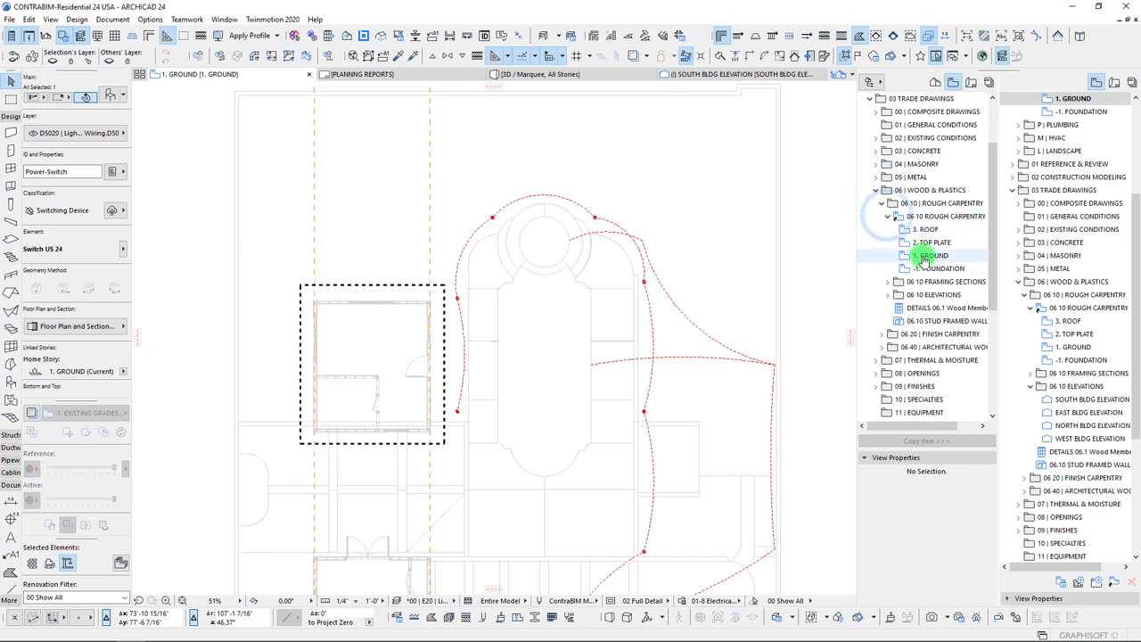
double_click(924, 257)
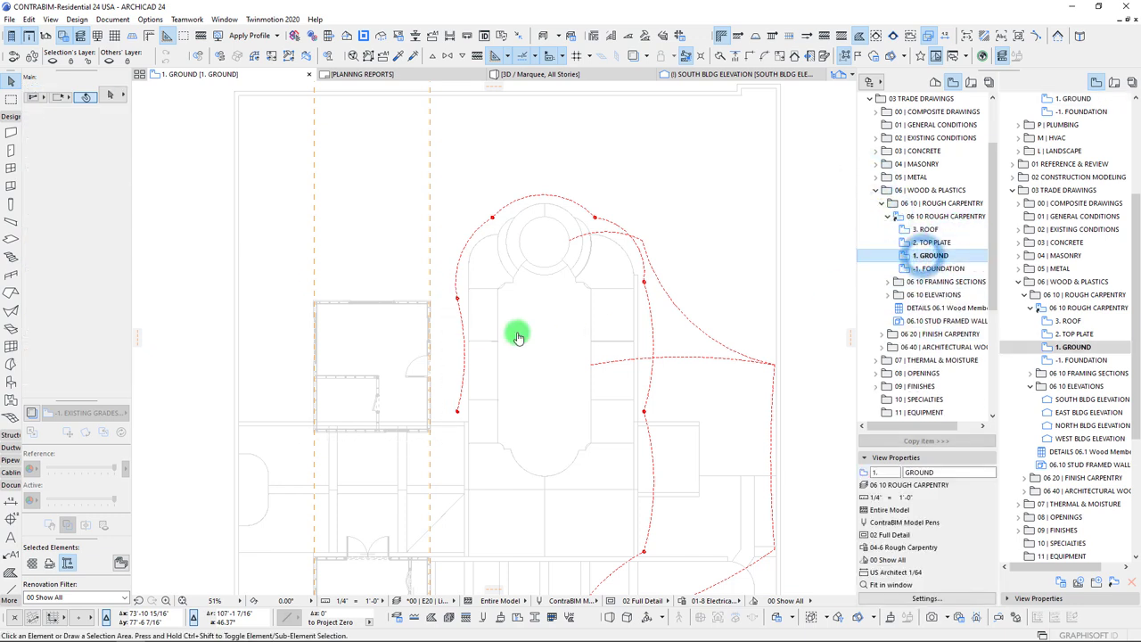
scroll(383, 357, up, 3)
scroll(436, 326, down, 6)
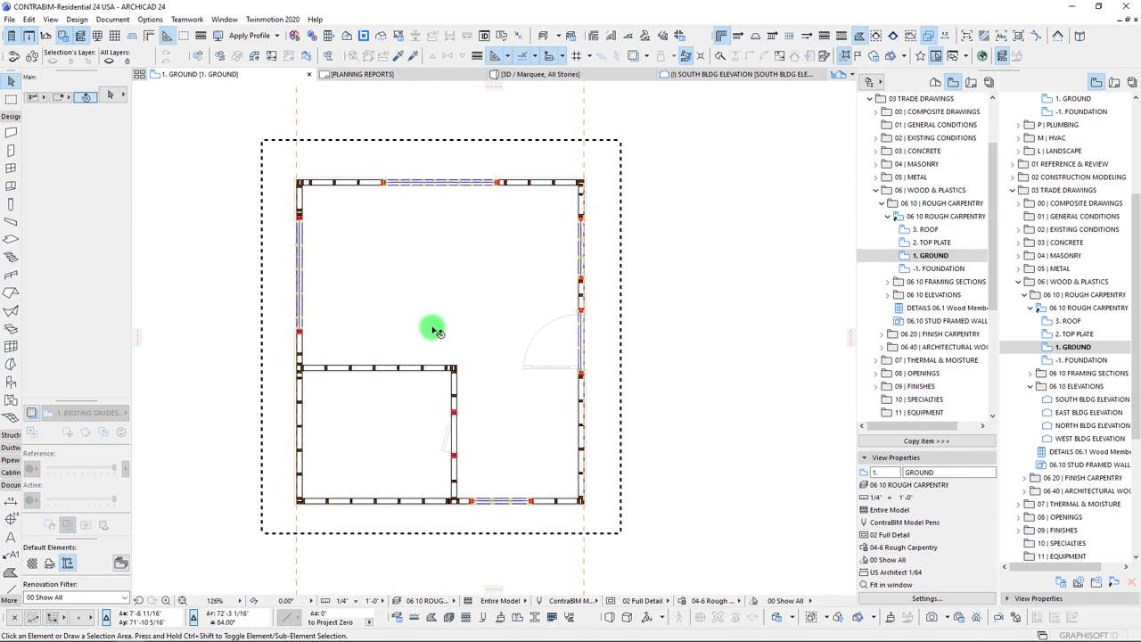
- Move all the framing inside the small building's marquee a short distance farther from the main house, and clear the selection and marquee
scroll(461, 254, down, 1)
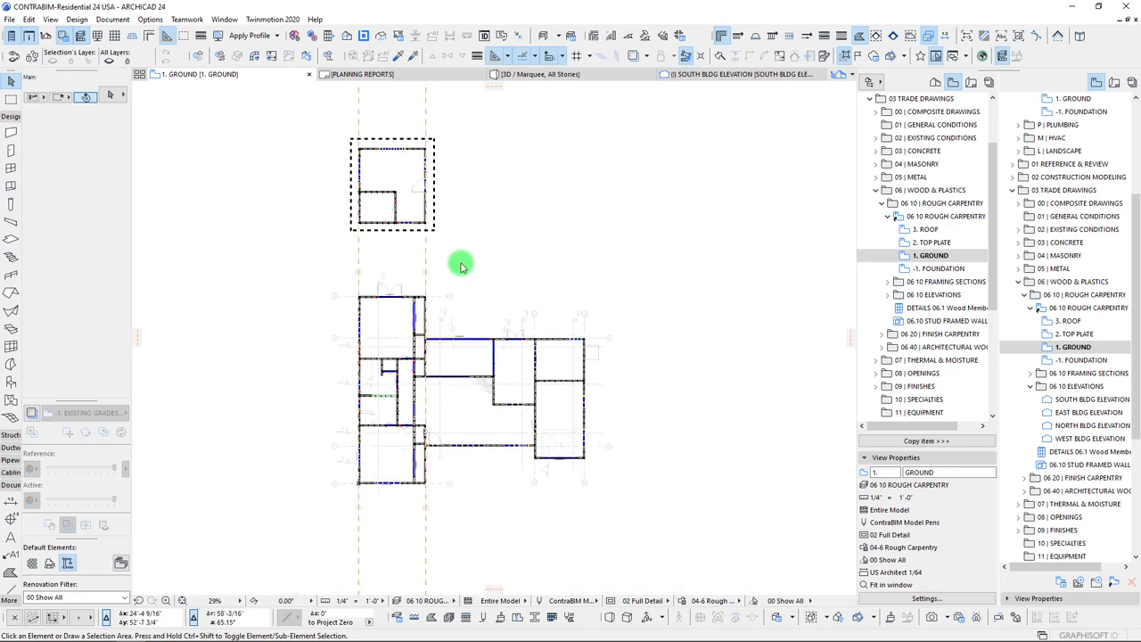
scroll(363, 158, up, 4)
key(ctrl+a)
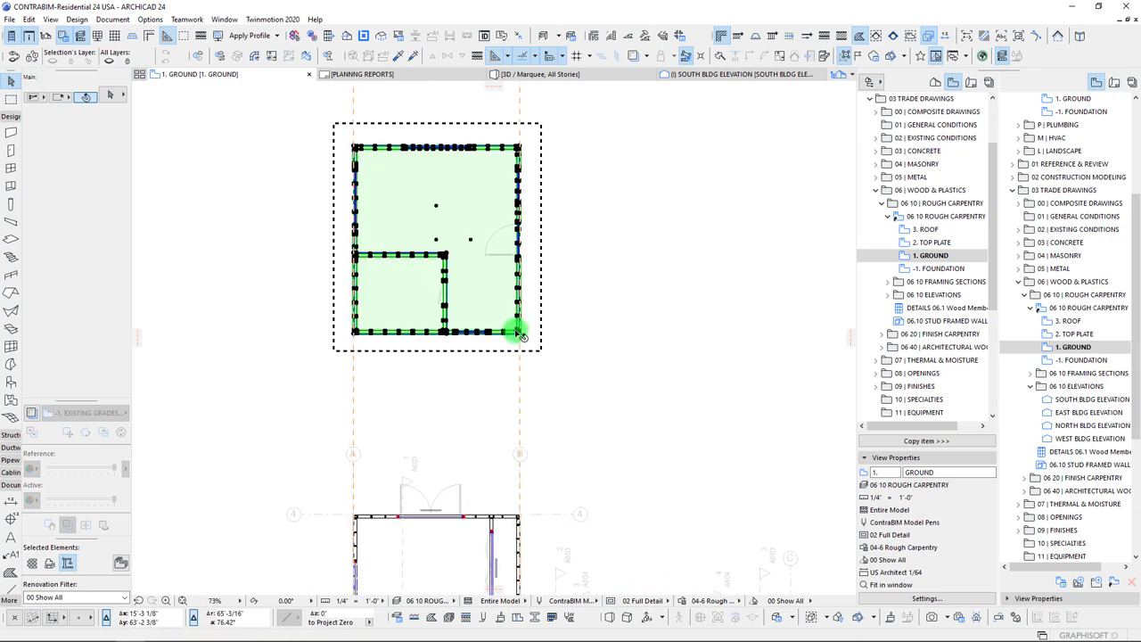
scroll(517, 328, up, 7)
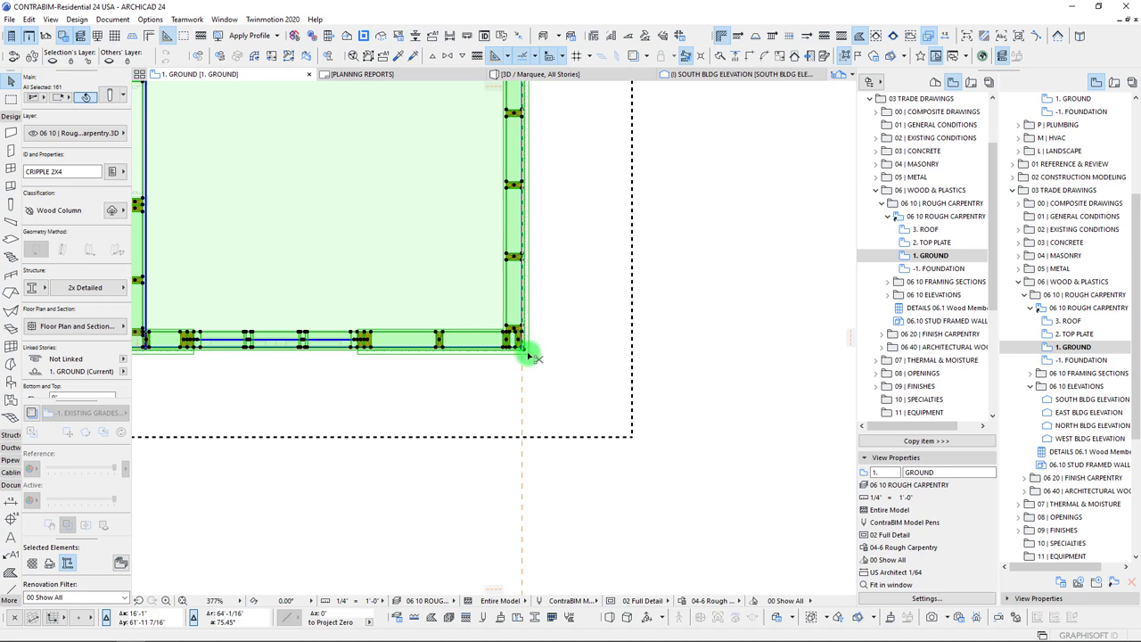
key(ctrl+d)
click(525, 348)
click(533, 224)
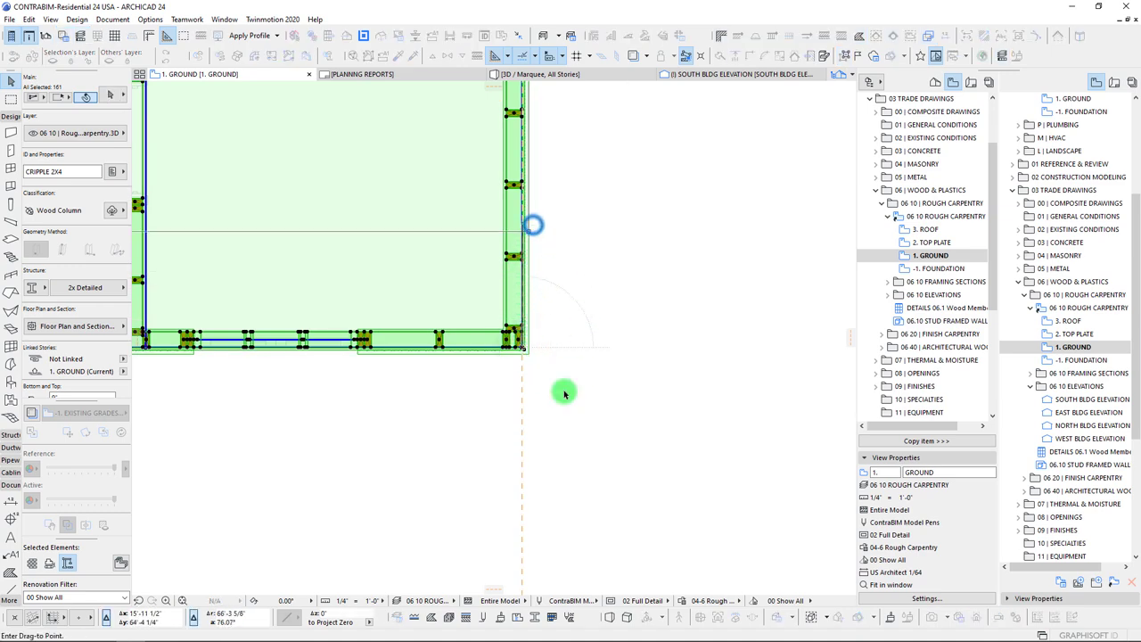
scroll(509, 382, down, 12)
scroll(440, 328, up, 2)
key(Escape)
key(Escape)
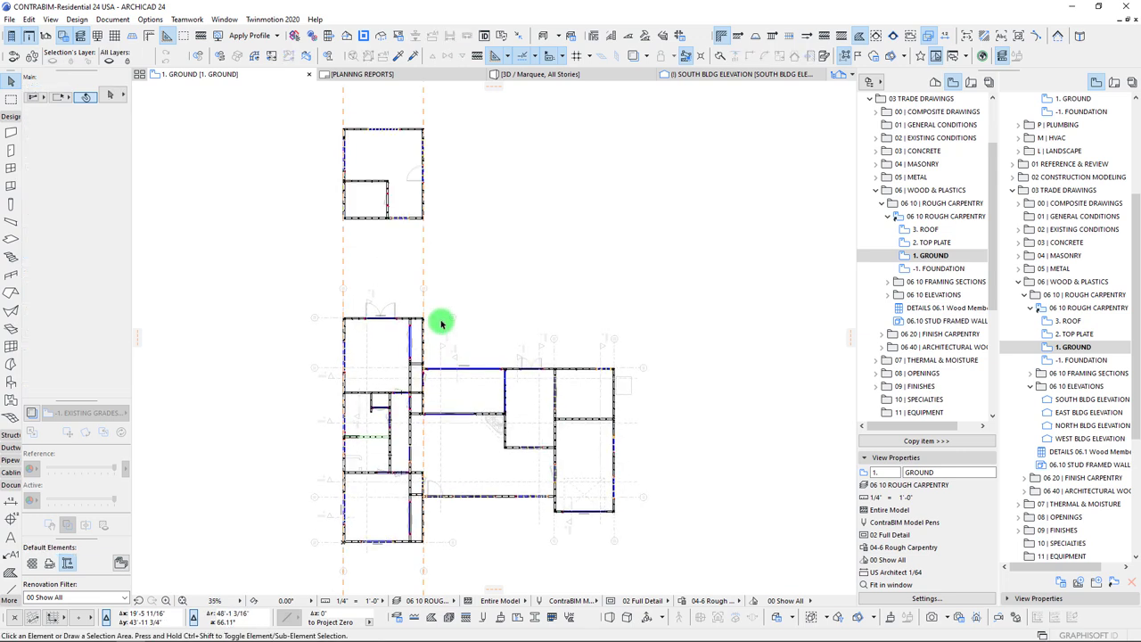